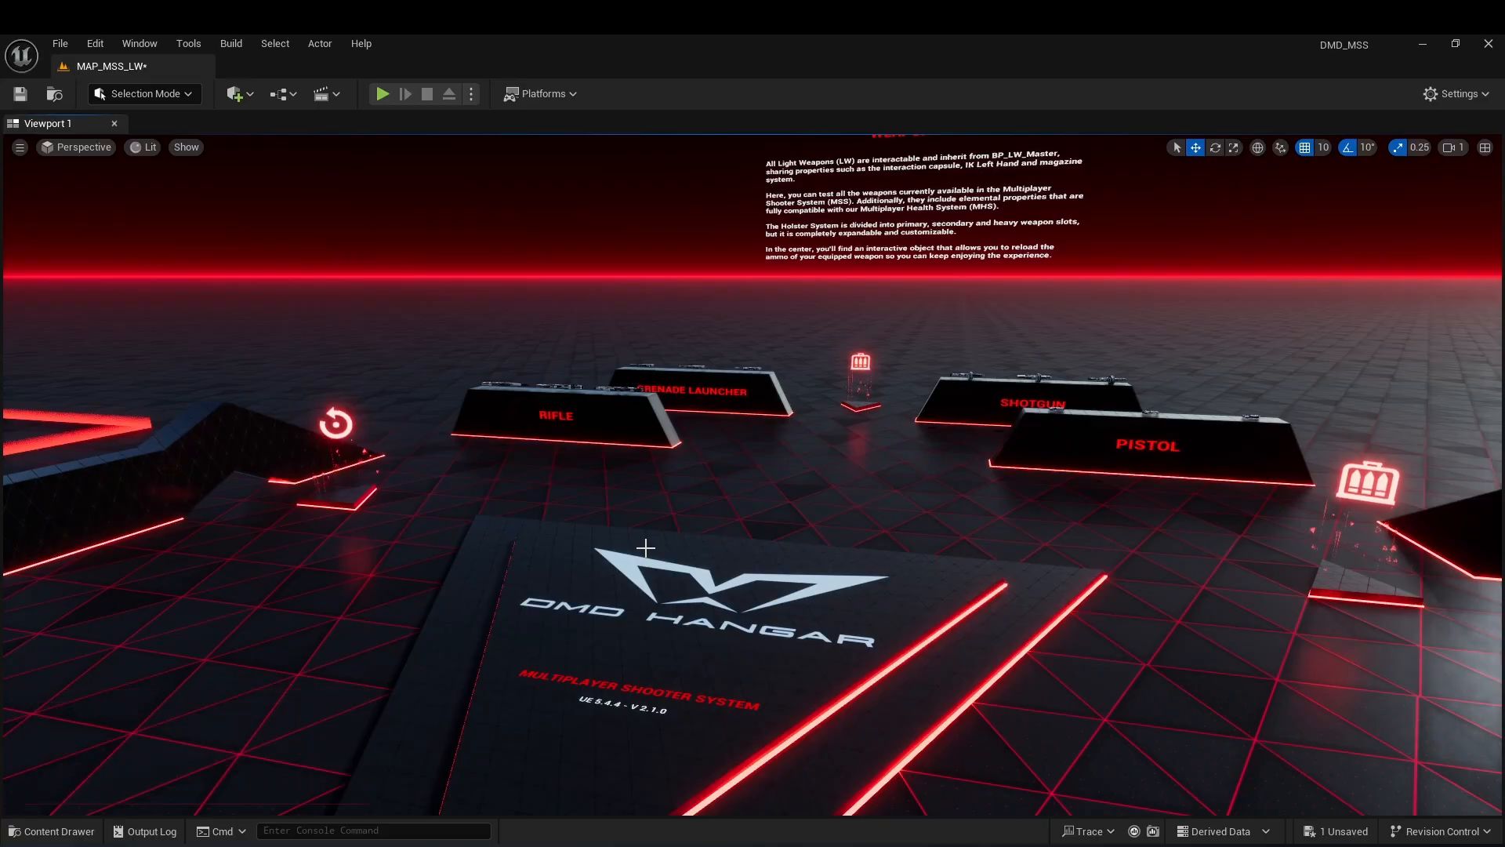
Browse to the AK_47 Mesh folder and look over its skeletal mesh and magazine static mesh assets.
key(ctrl+space)
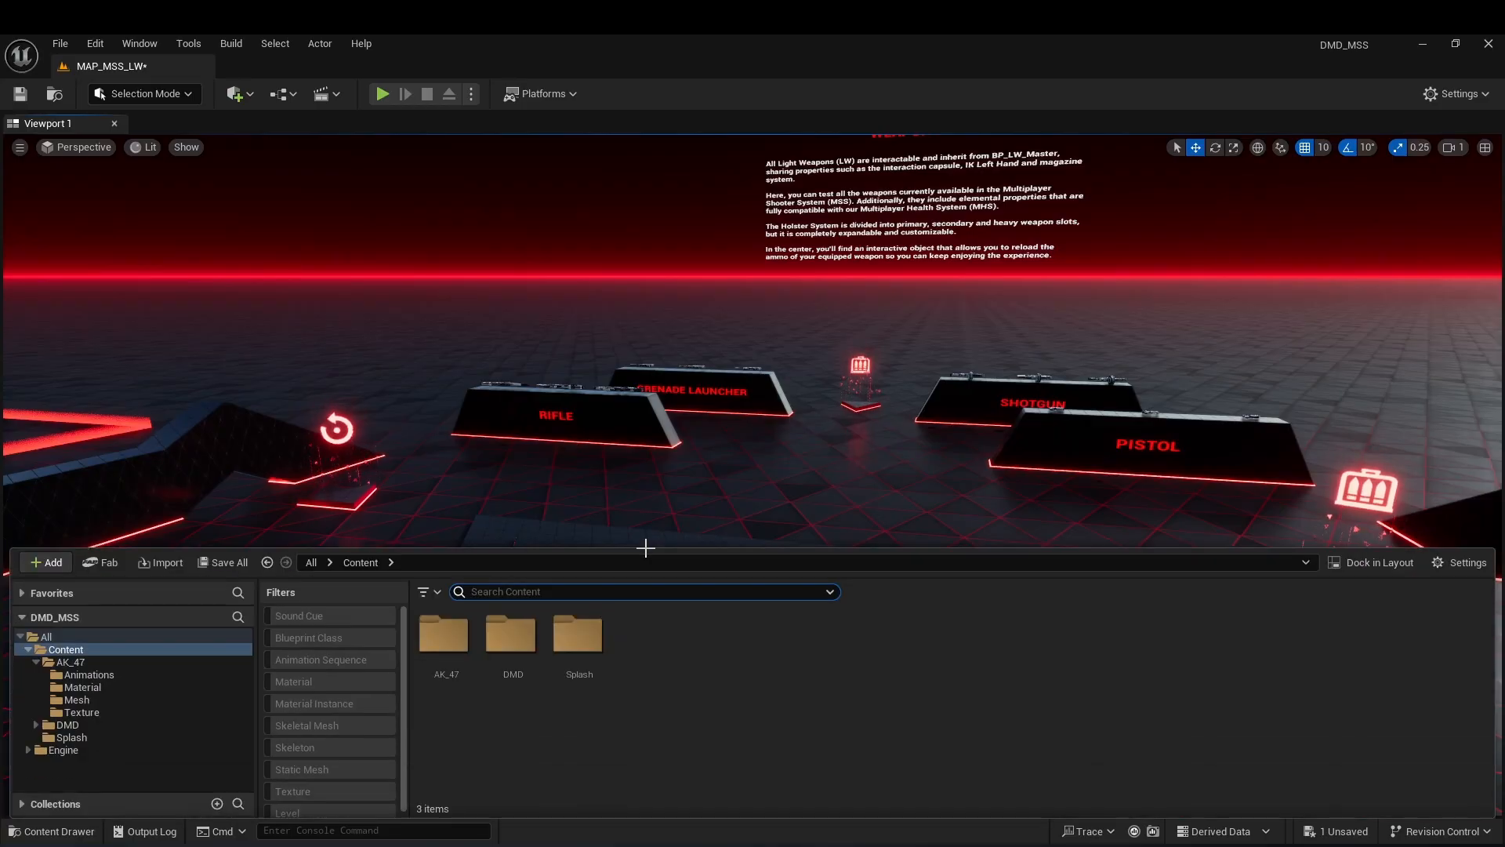
double_click(459, 655)
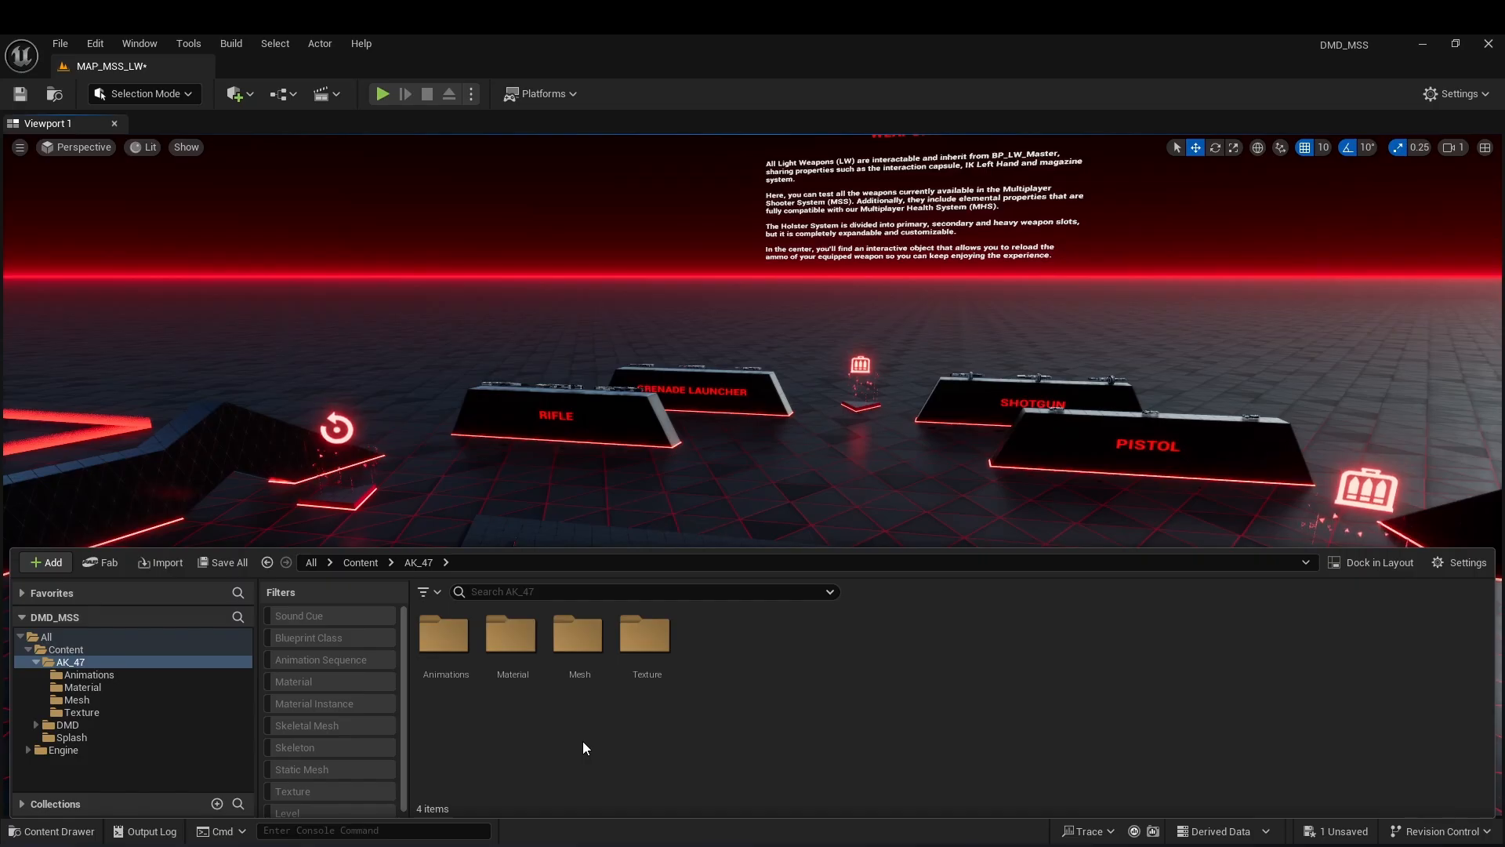
double_click(583, 668)
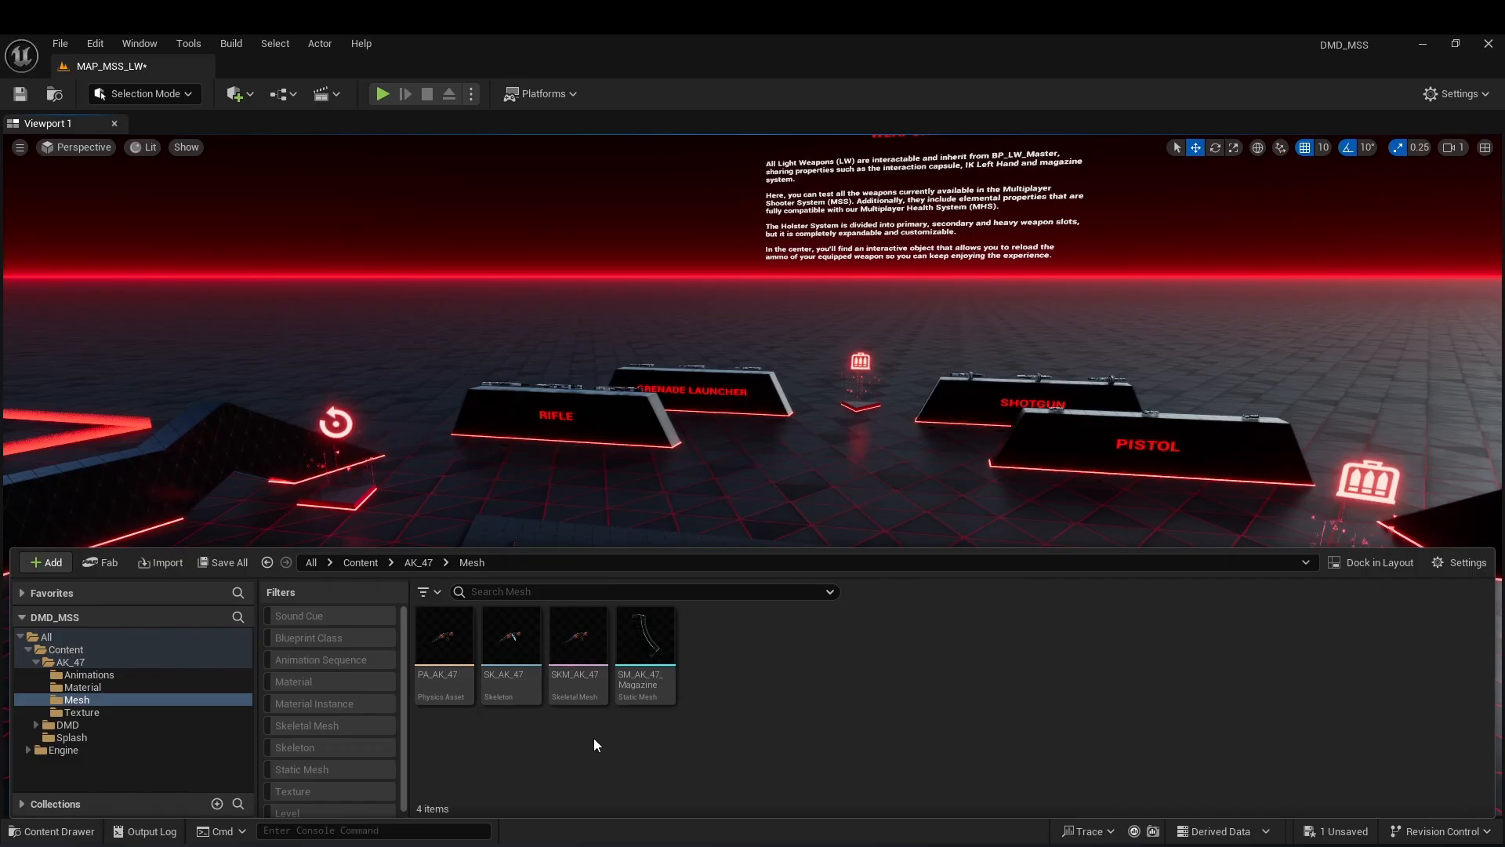
click(569, 695)
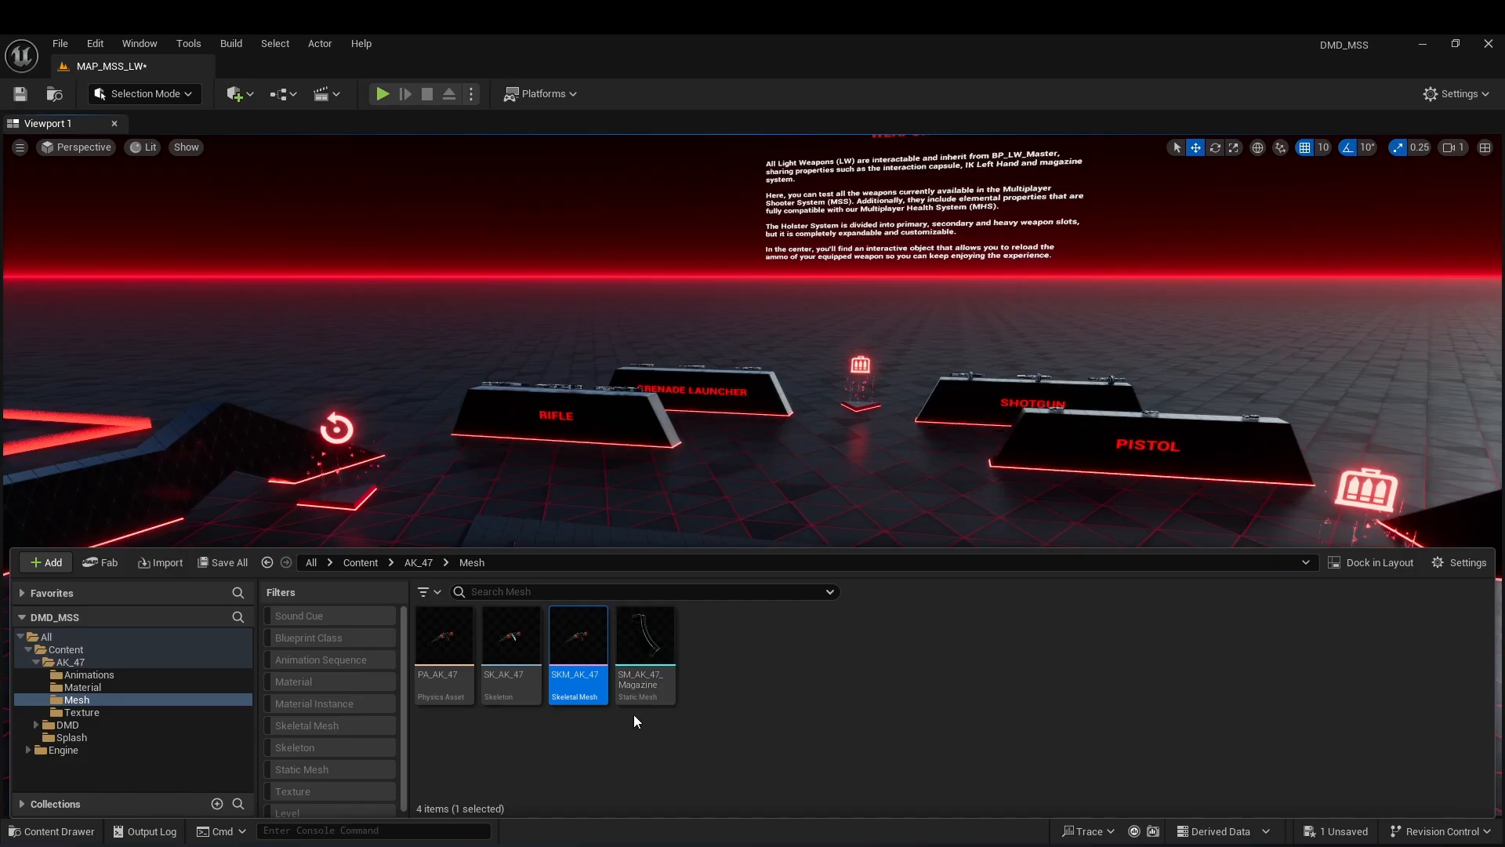
click(667, 697)
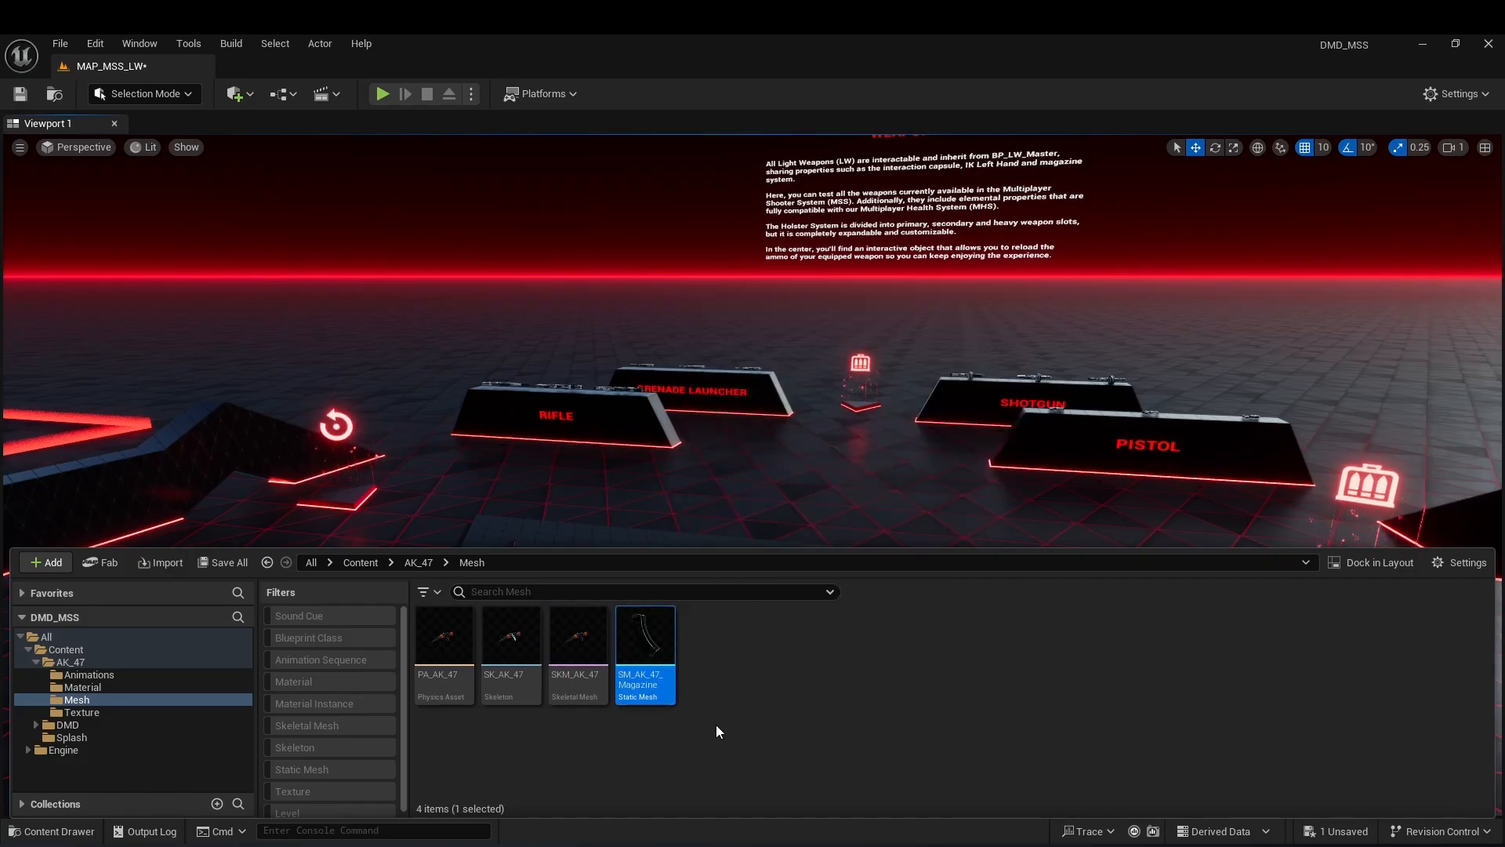
Open the SKM_AK_47 skeletal mesh and inspect the rifle model.
mouse_move(587, 649)
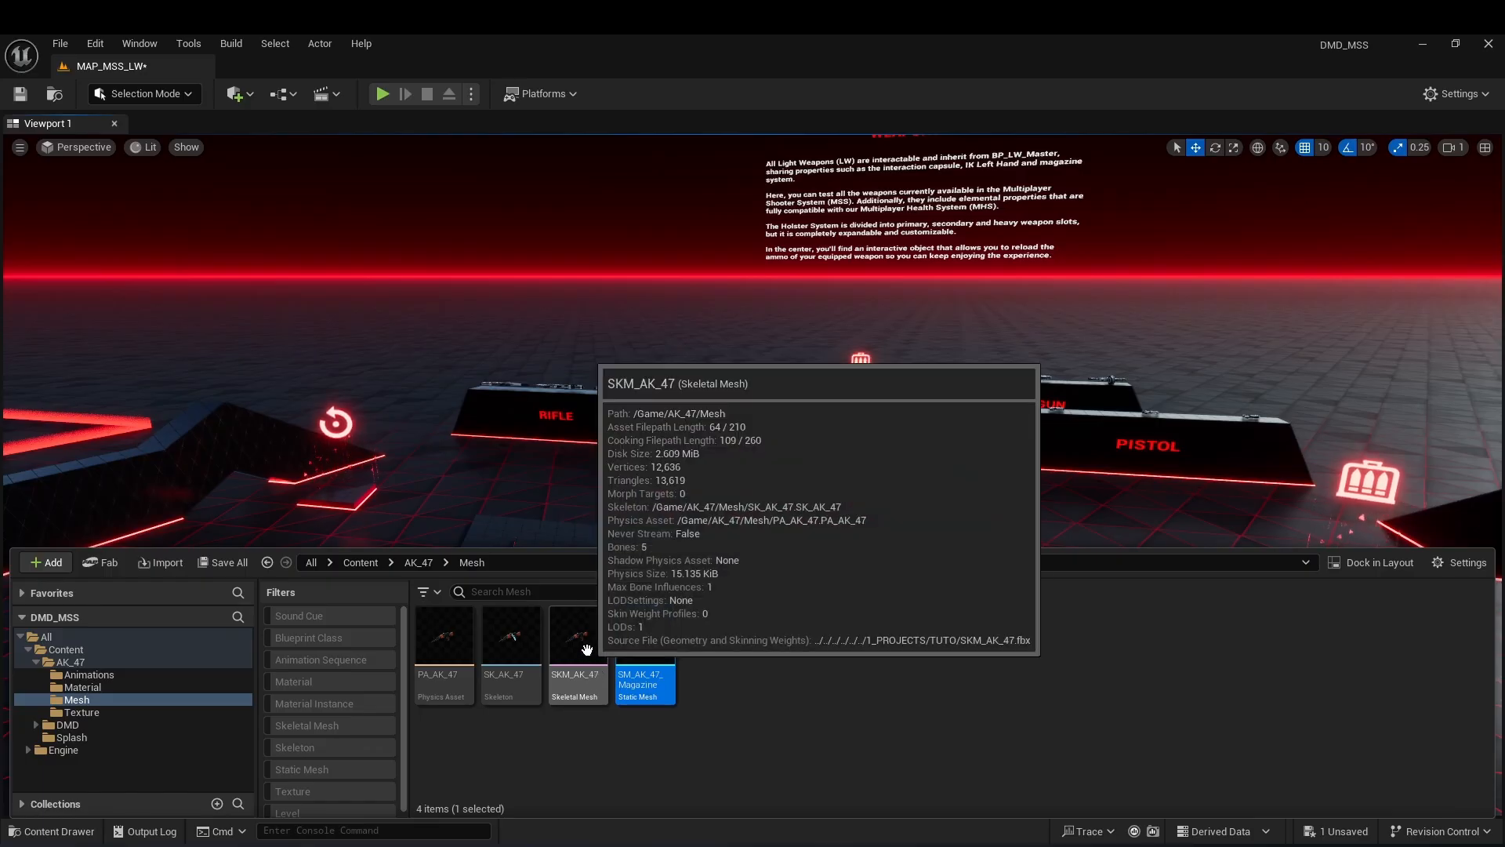
double_click(588, 649)
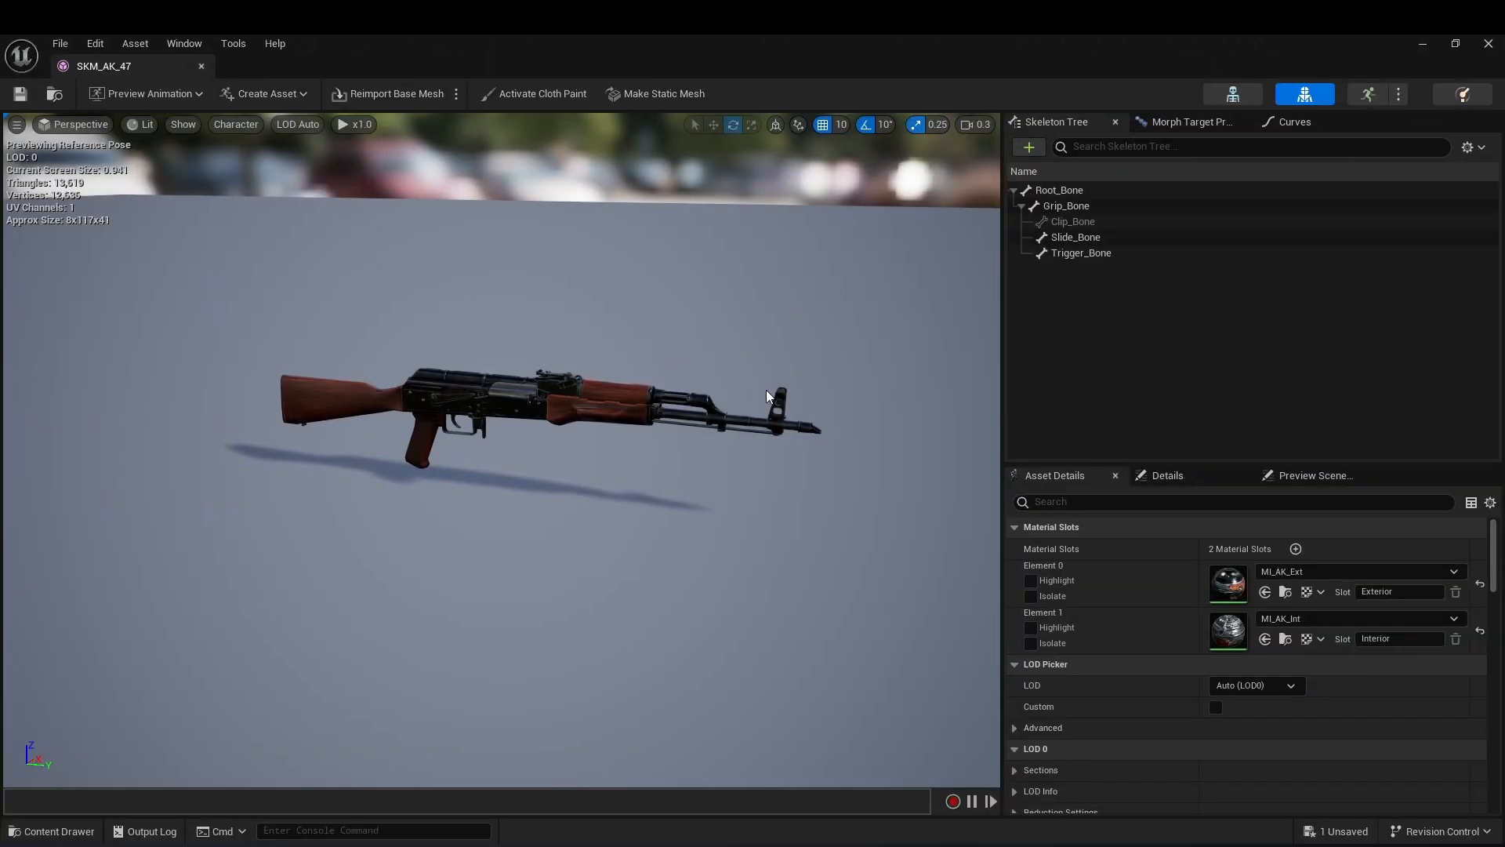
right_drag(713, 362, 741, 341)
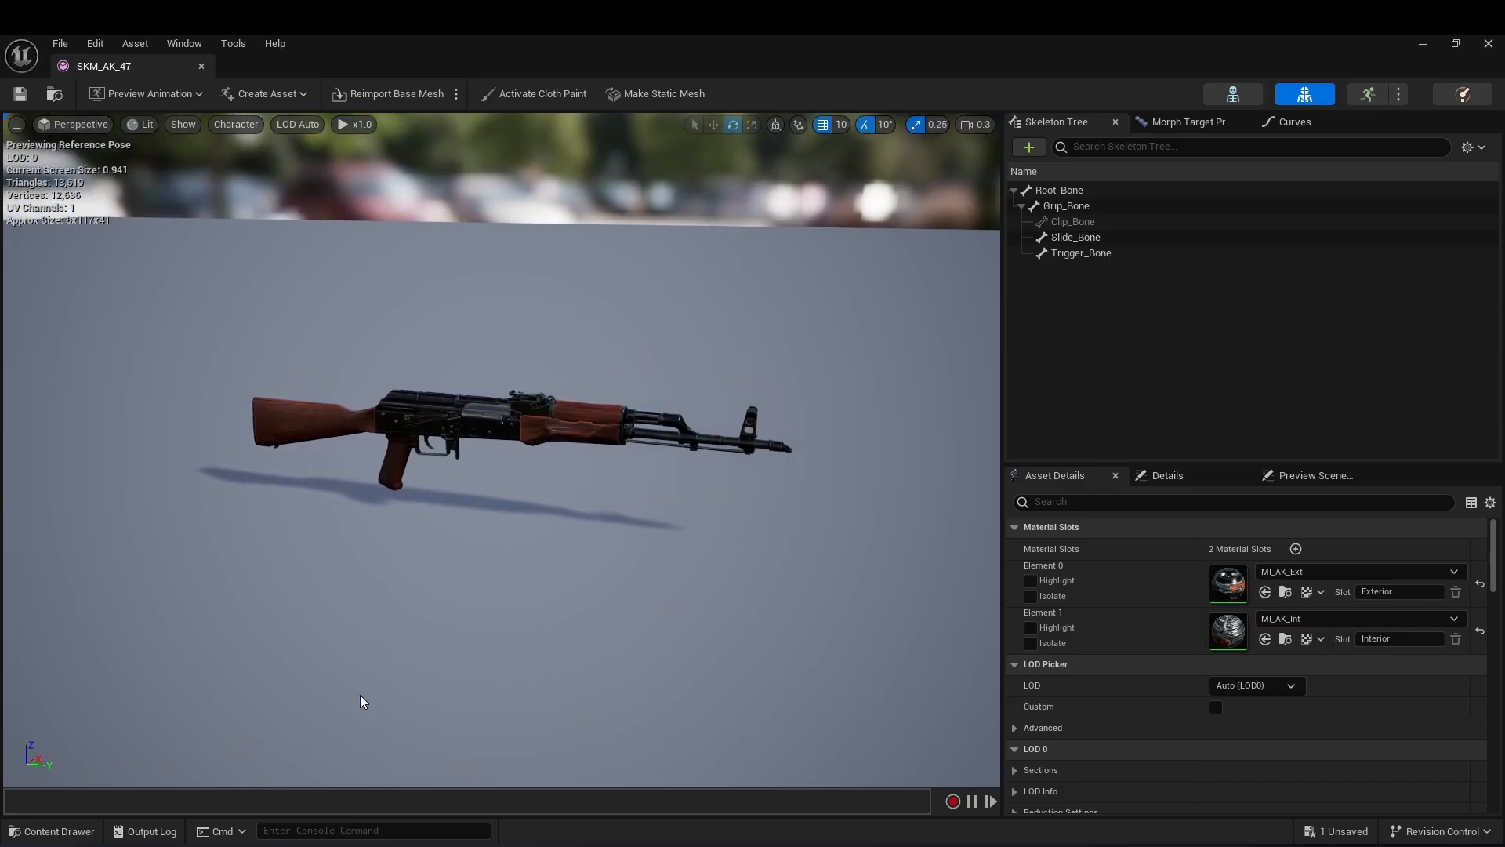
right_drag(534, 567, 545, 582)
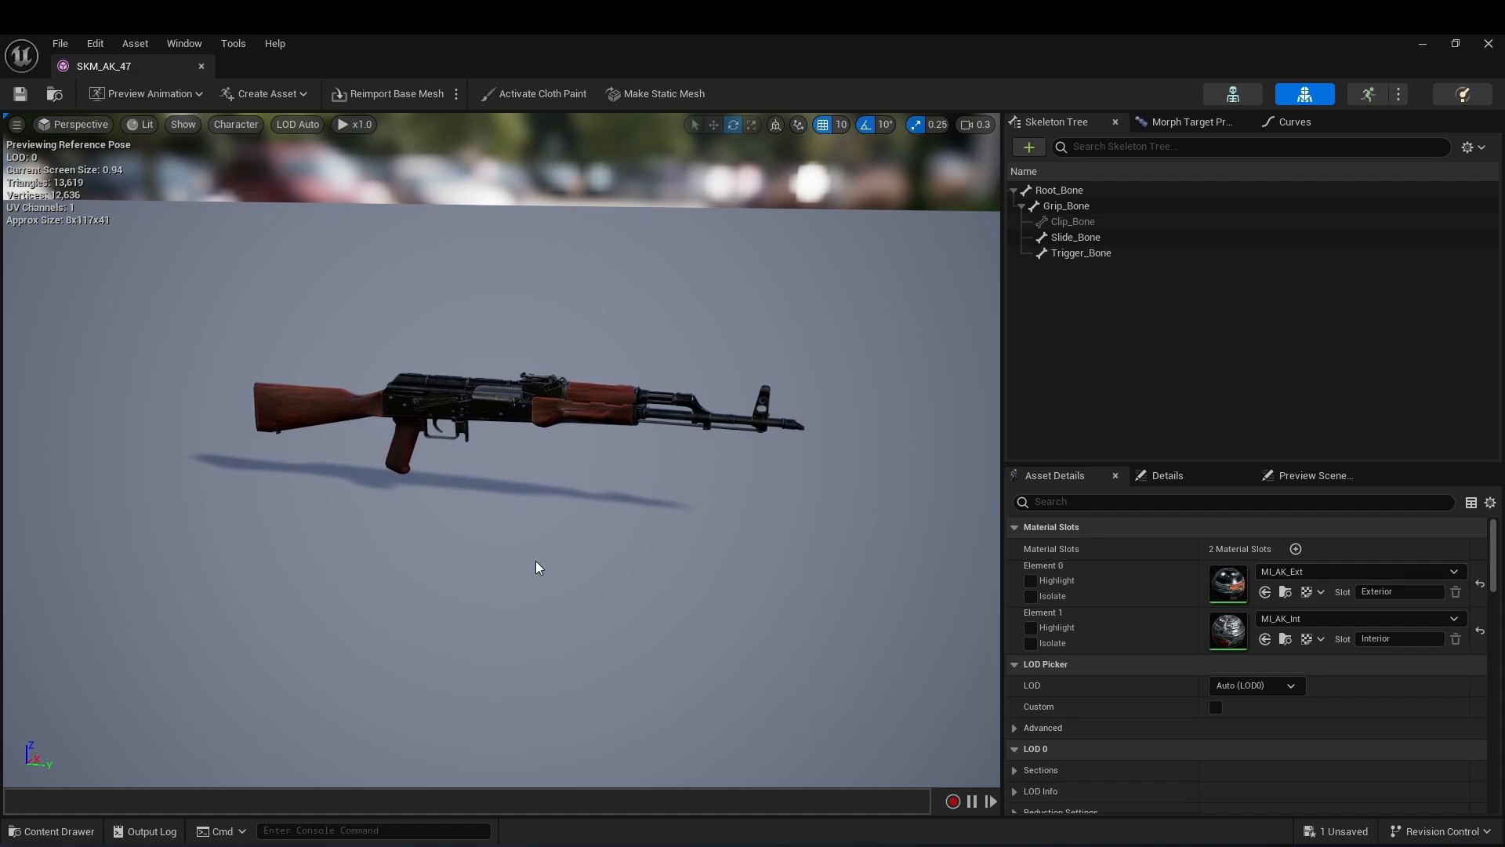
Open the SM_AK_47_Magazine static mesh and inspect the magazine up close, switching one viewport display option.
key(ctrl+space)
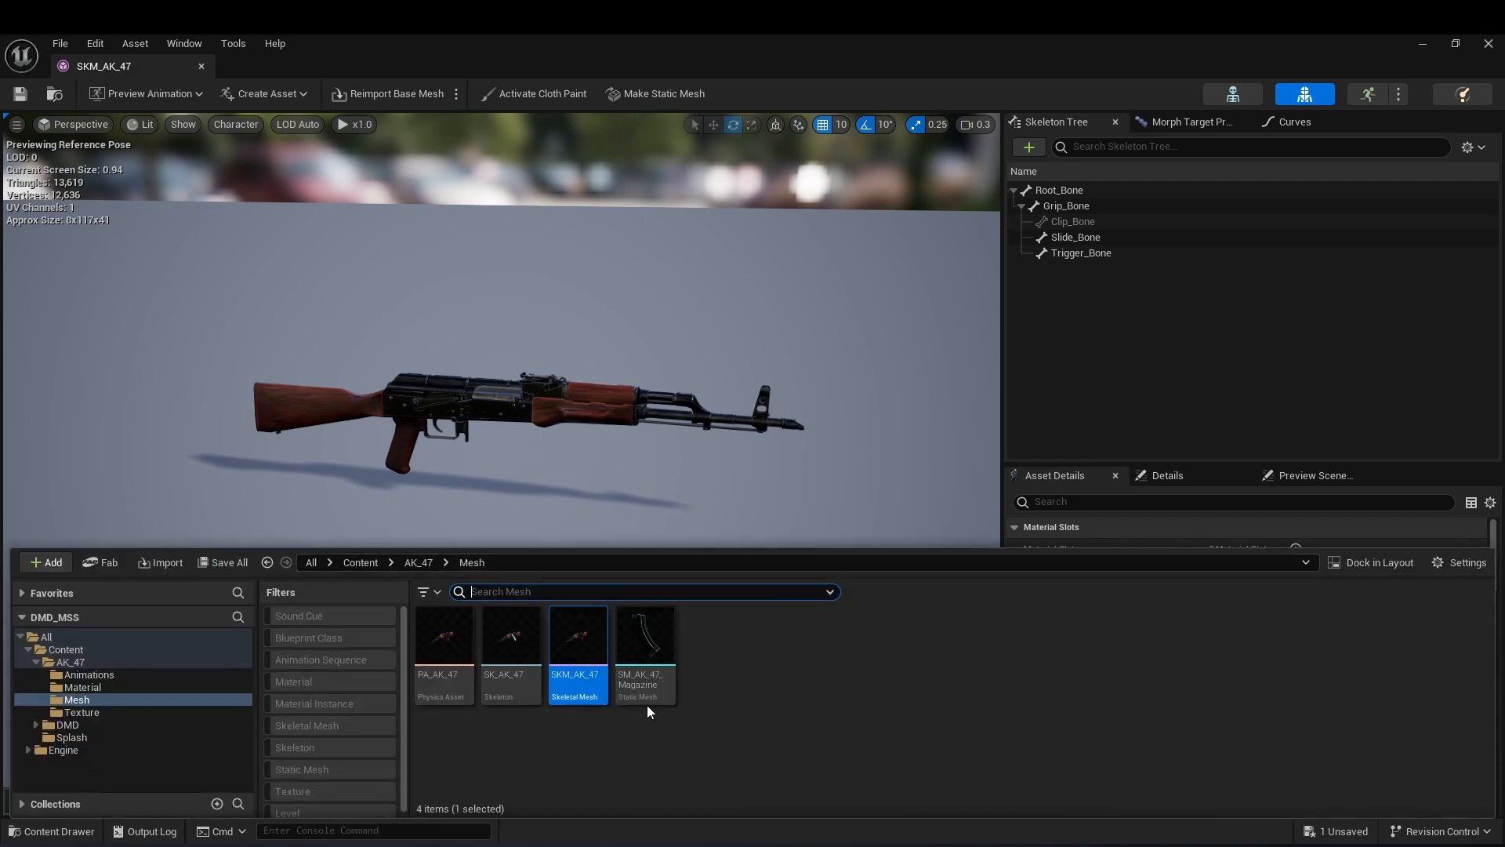
double_click(645, 645)
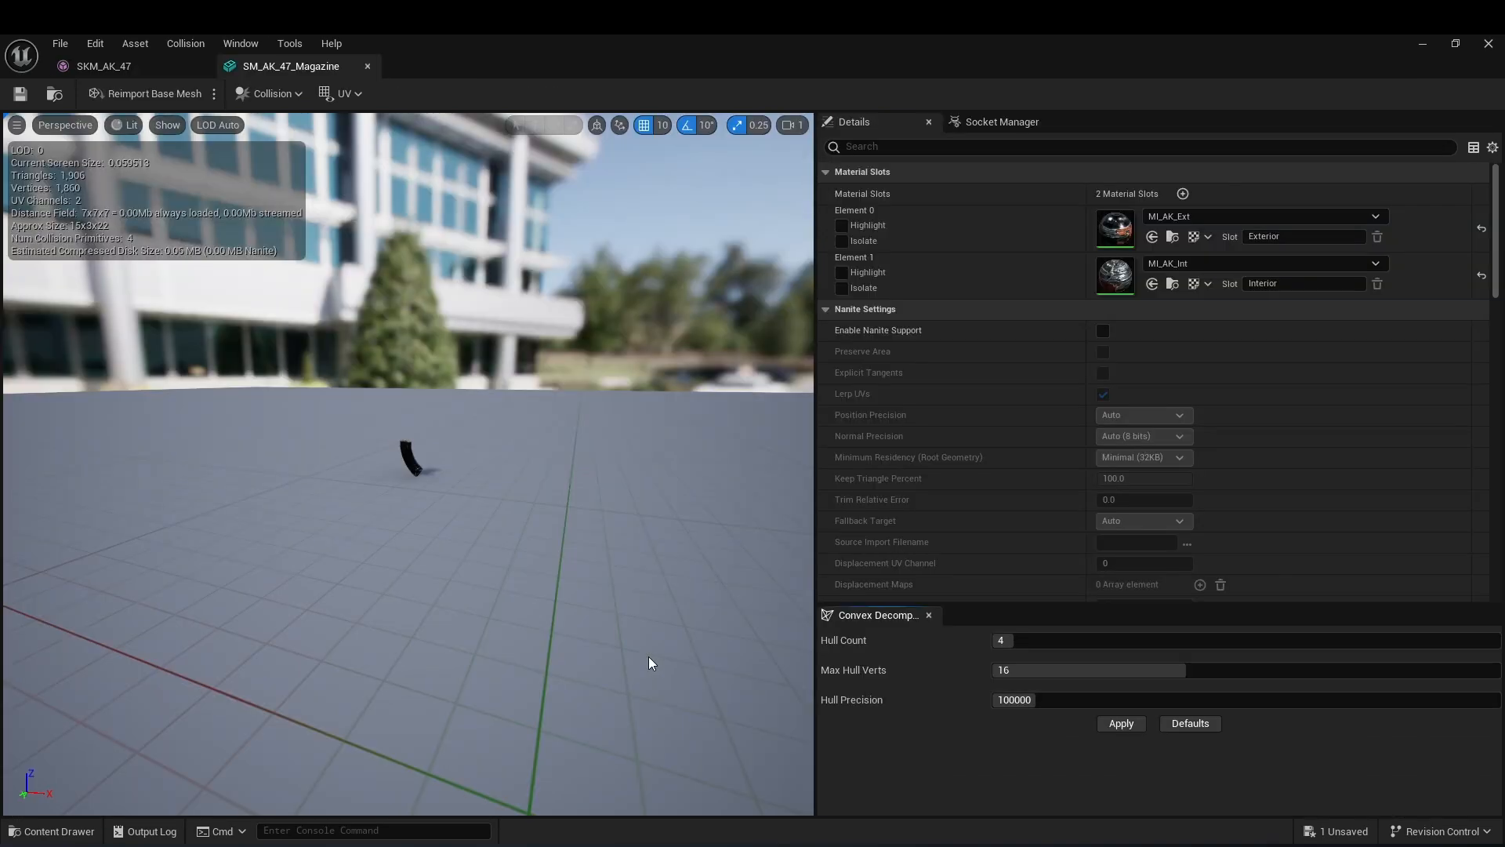
key(w)
right_drag(554, 468, 595, 509)
scroll(553, 468, down, 2)
key(d)
key(s)
scroll(502, 512, up, 1)
key(a)
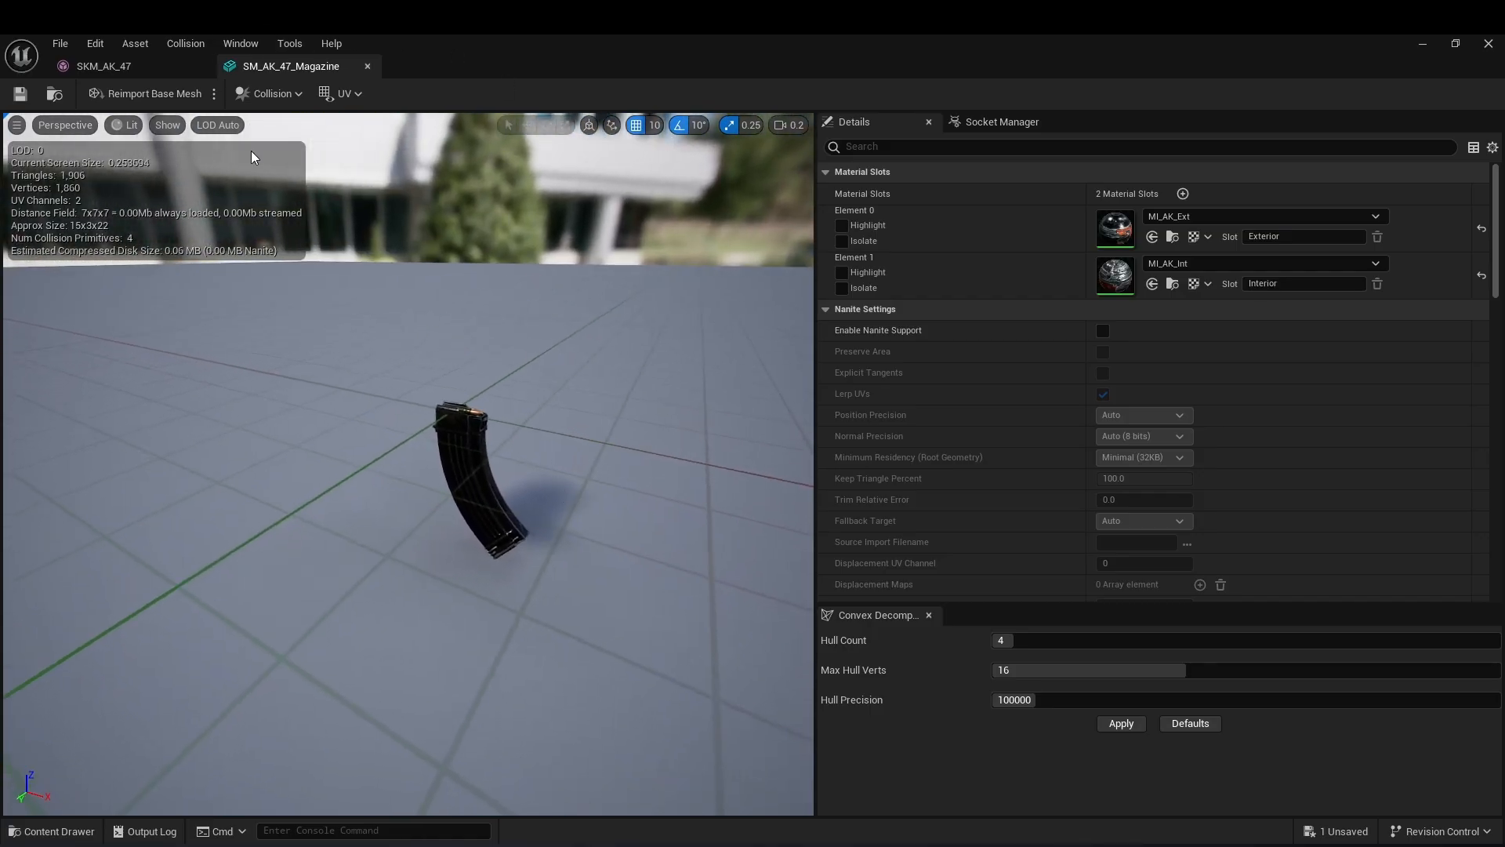
click(167, 125)
click(200, 365)
mouse_move(330, 392)
right_down()
mouse_move(384, 396)
mouse_move(345, 388)
right_up()
Return to the SKM_AK_47 mesh and open the PA_AK_47 physics asset for viewing.
click(110, 69)
key(ctrl+space)
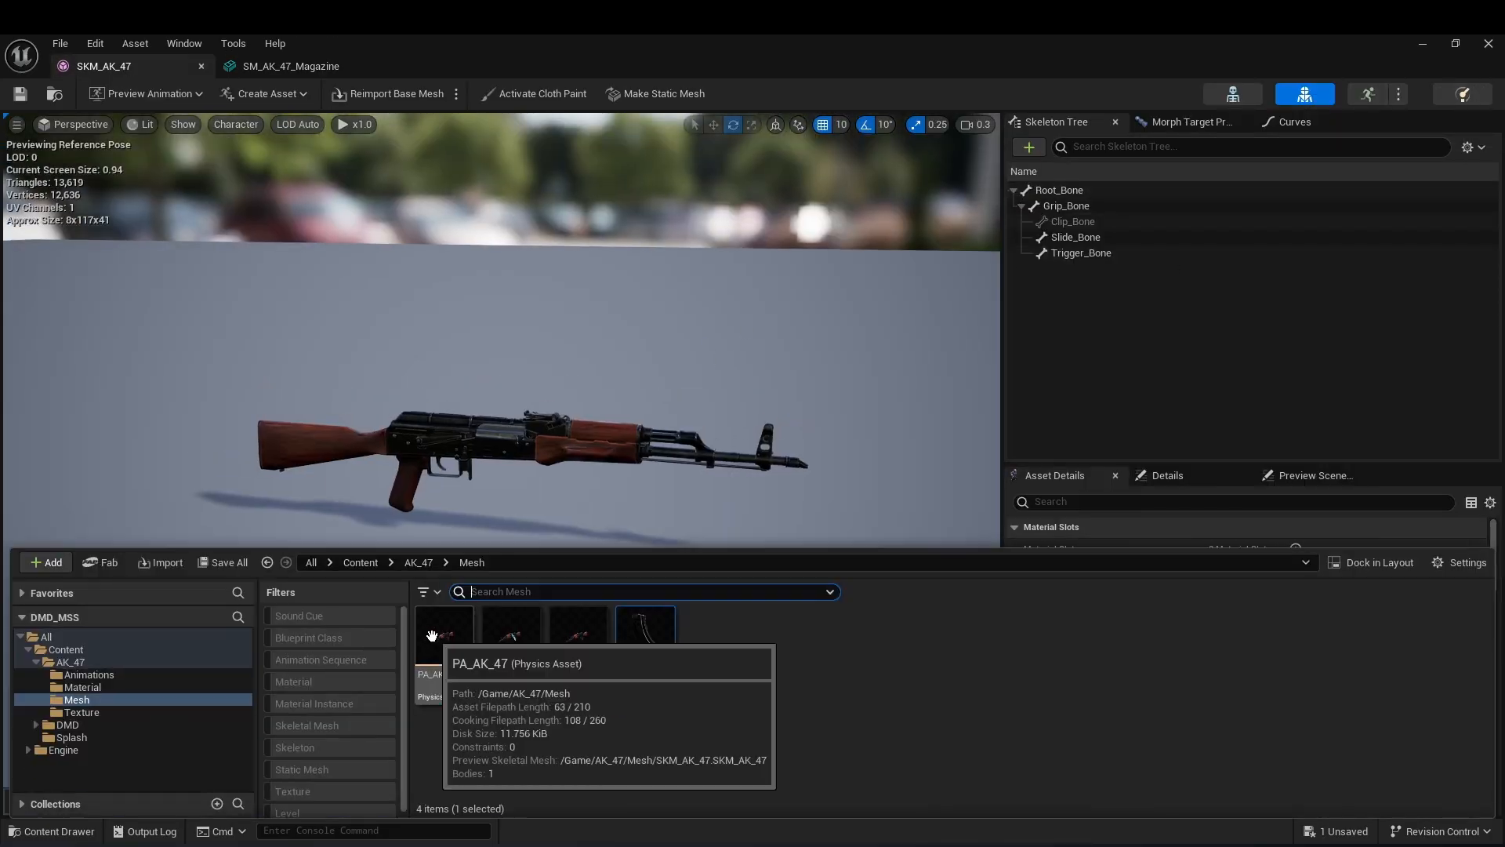
double_click(432, 635)
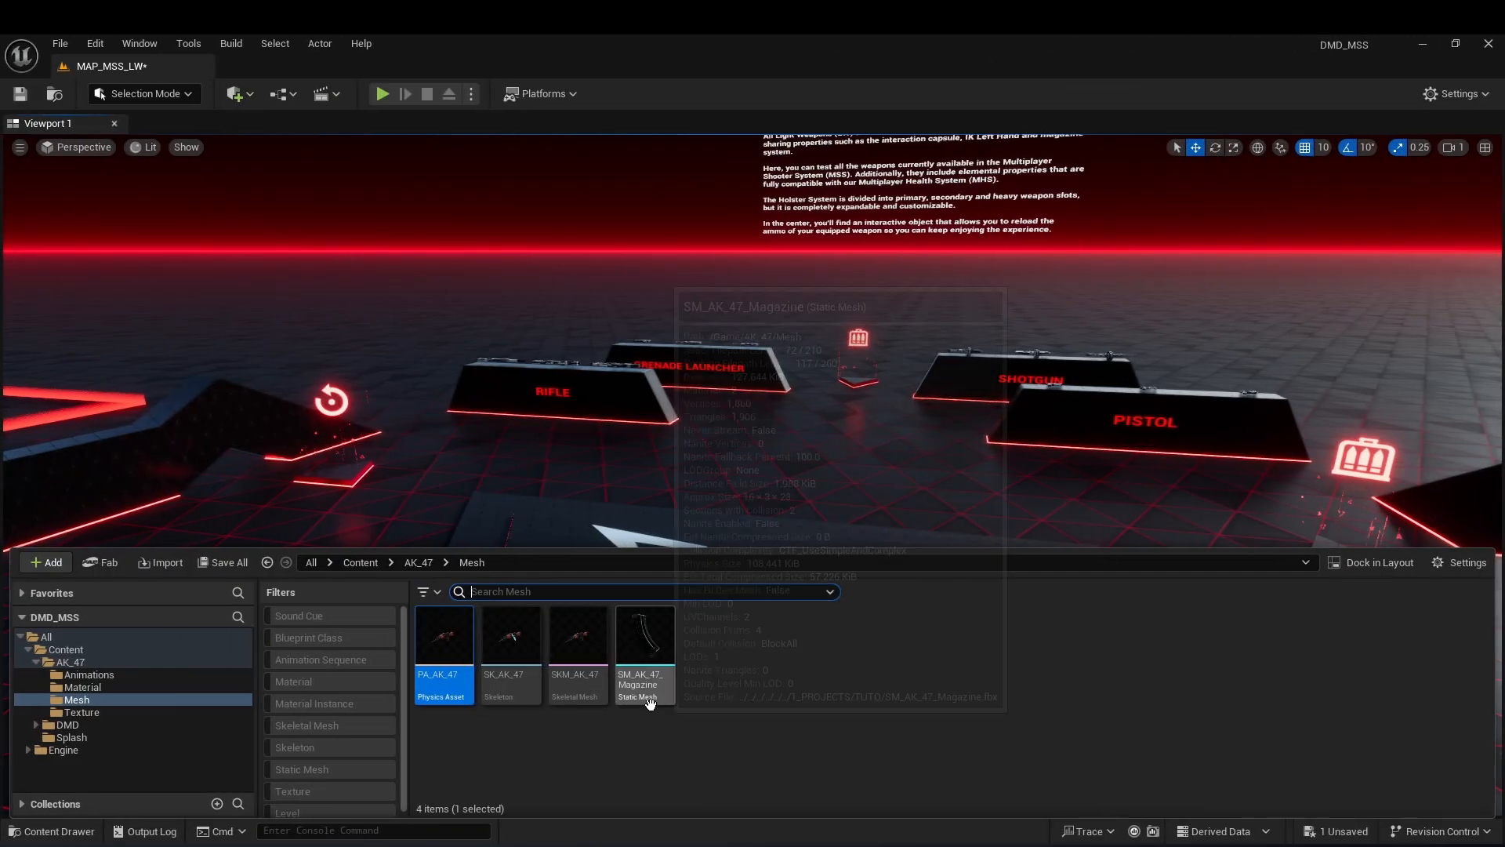
Open the A_AK_47_Reload animation from the AK_47 Animations folder and examine the motion of Clip_Bone.
click(419, 562)
double_click(441, 639)
double_click(509, 651)
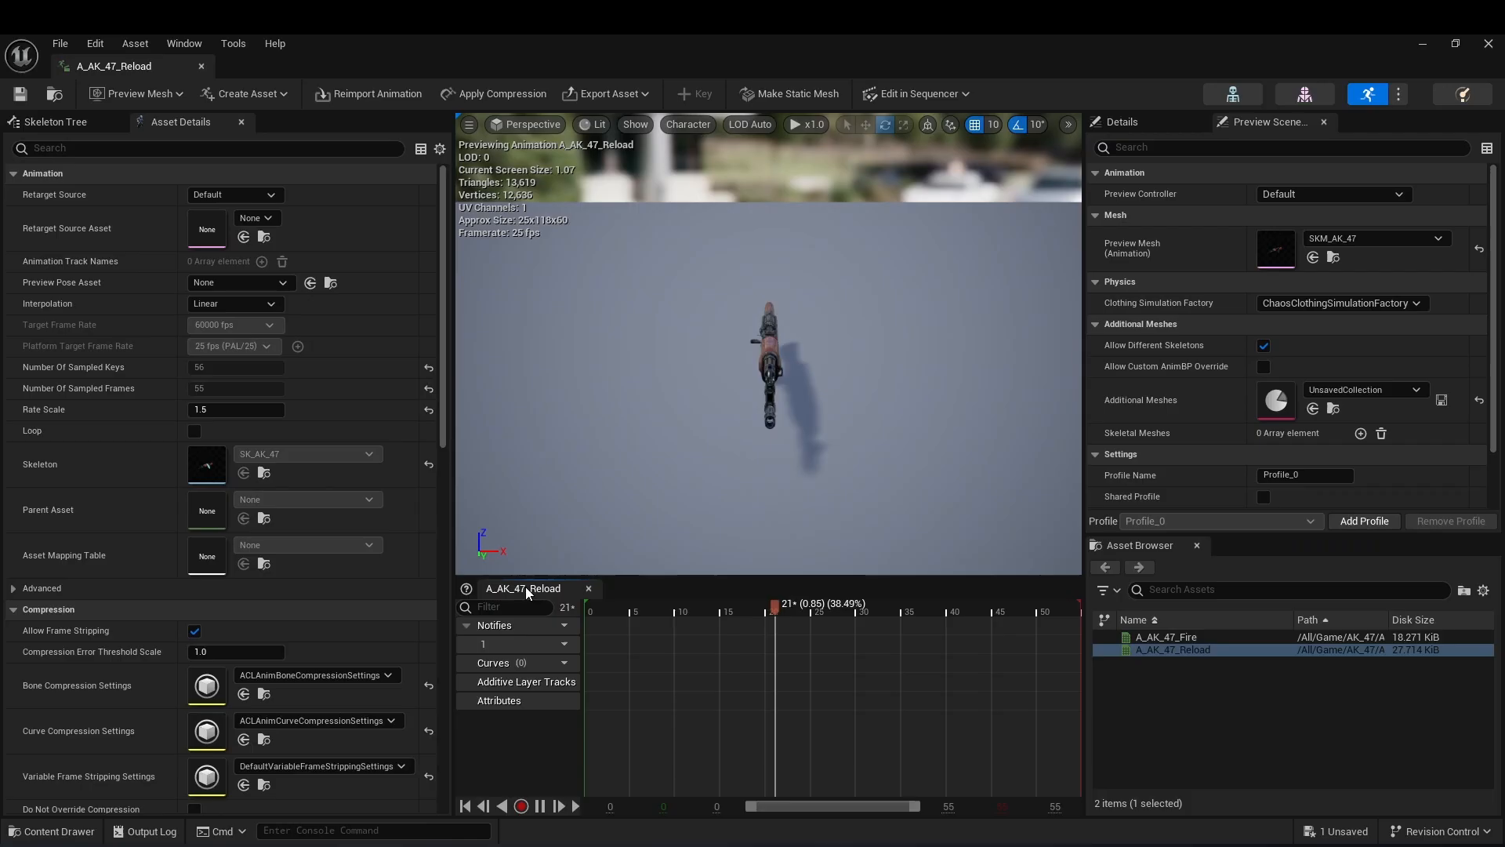
alt+drag(706, 408, 878, 388)
click(56, 122)
click(73, 221)
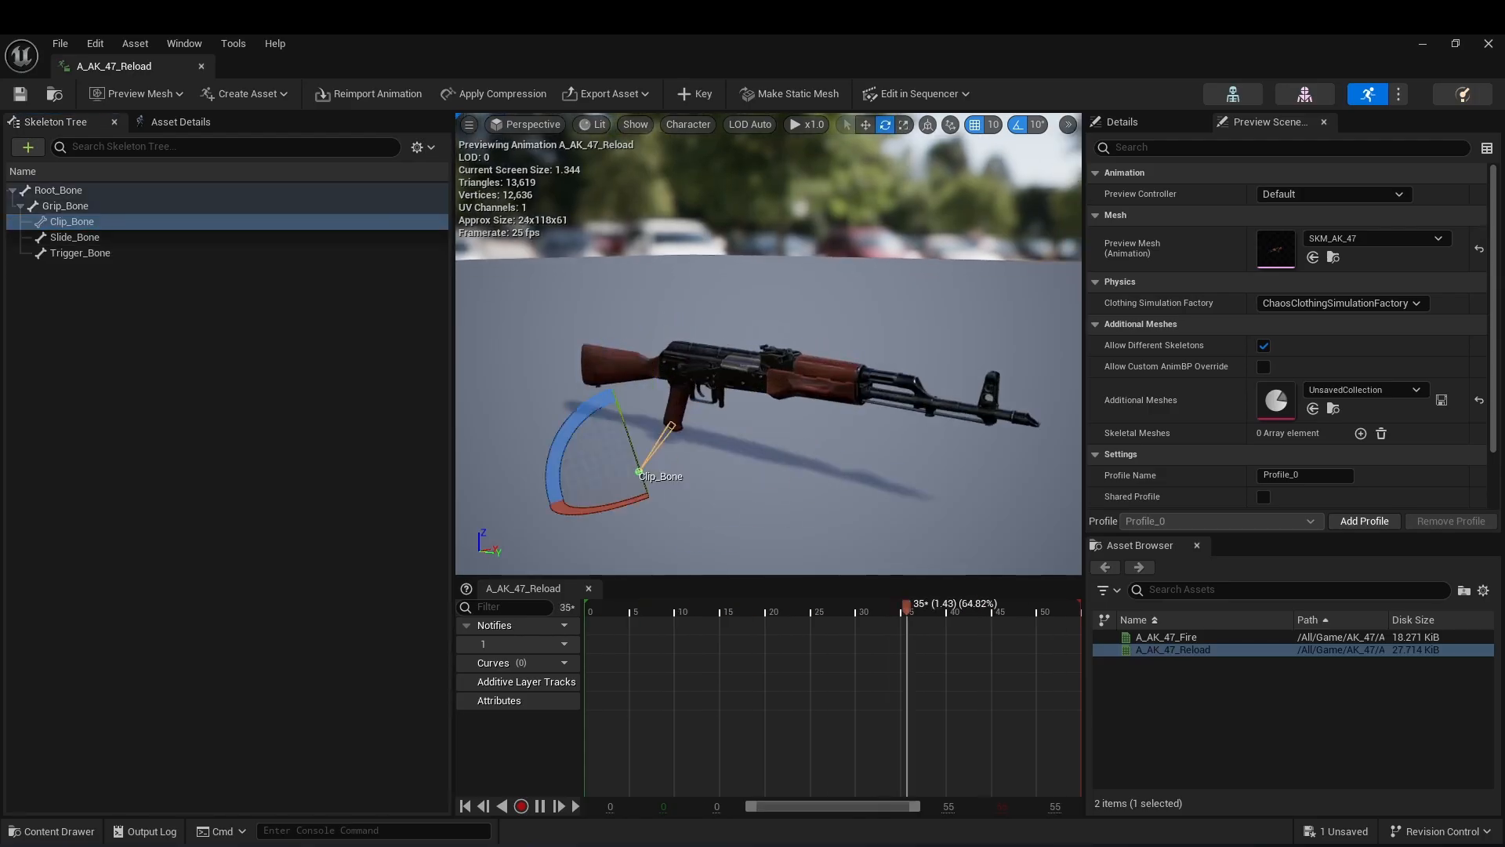
Open the A_AK_47_Fire animation and enable Force Root Lock in its root motion settings.
key(ctrl+space)
double_click(441, 651)
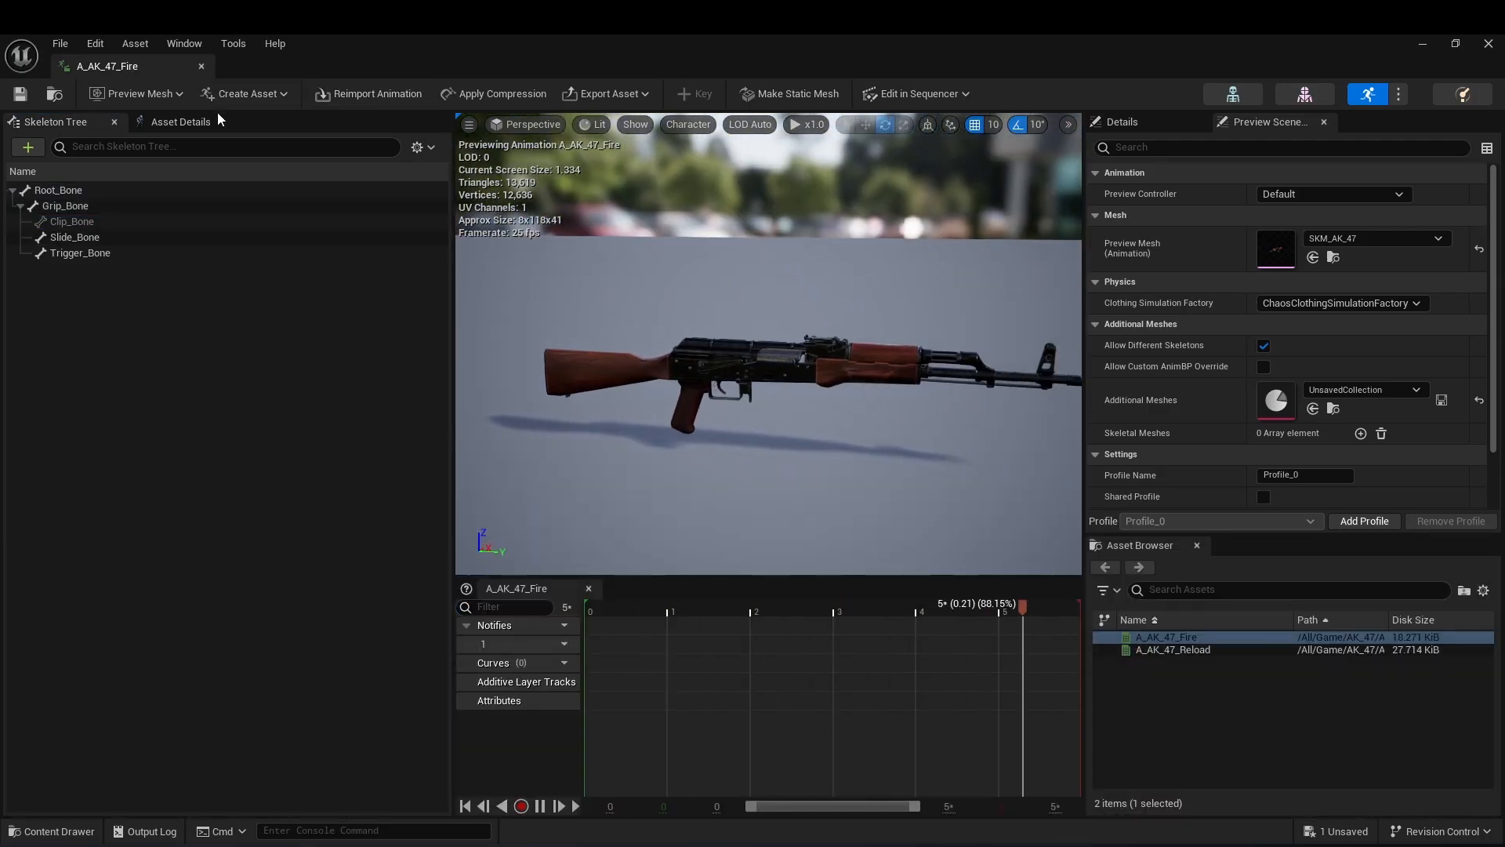
click(196, 121)
scroll(129, 384, down, 10)
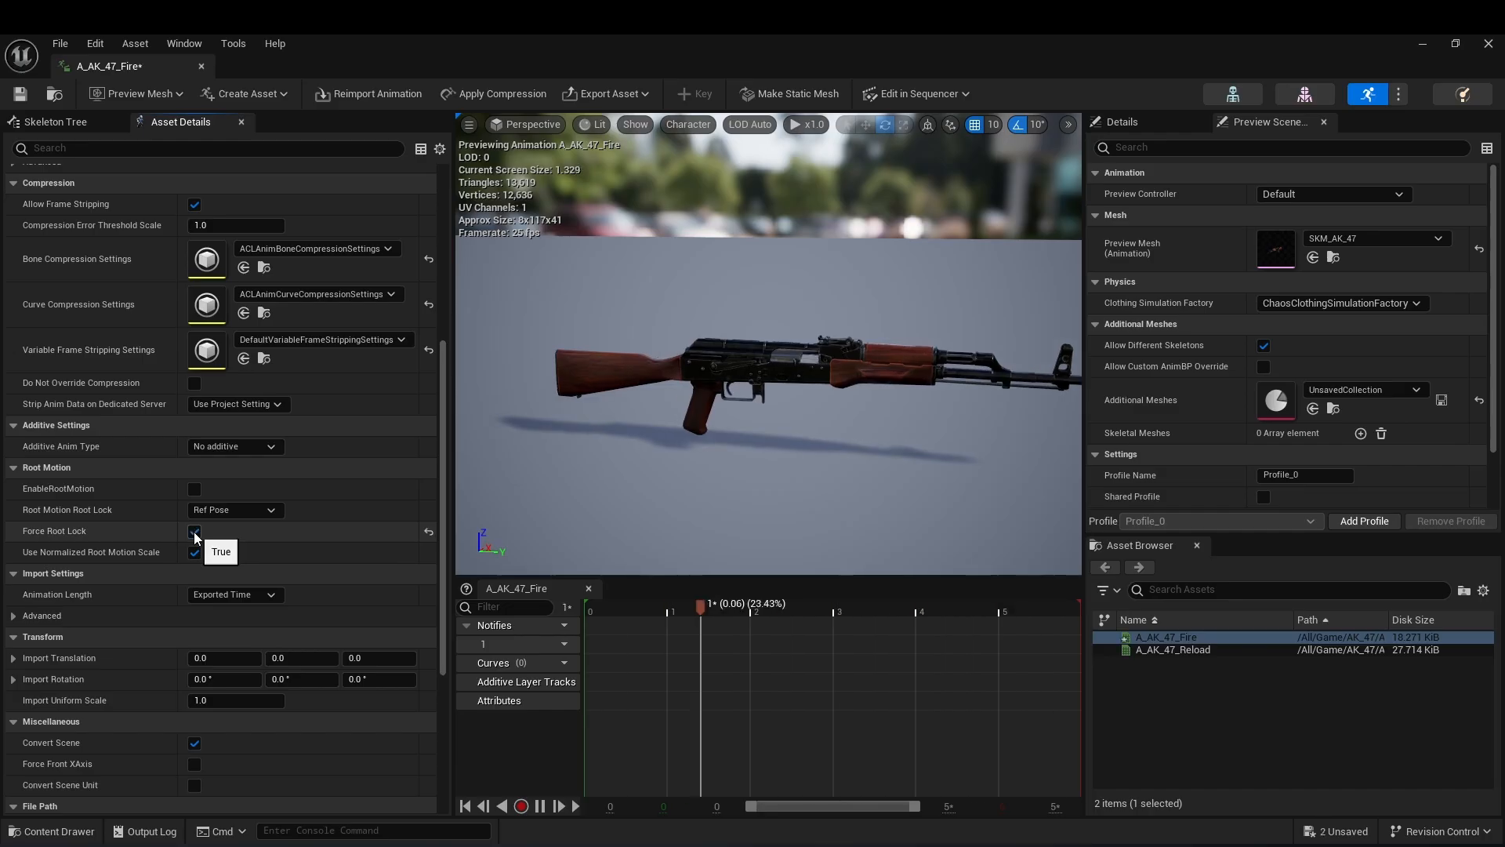
click(194, 533)
Enable Force Root Lock for the A_AK_47_Reload animation and save all changed assets.
key(ctrl+space)
double_click(513, 642)
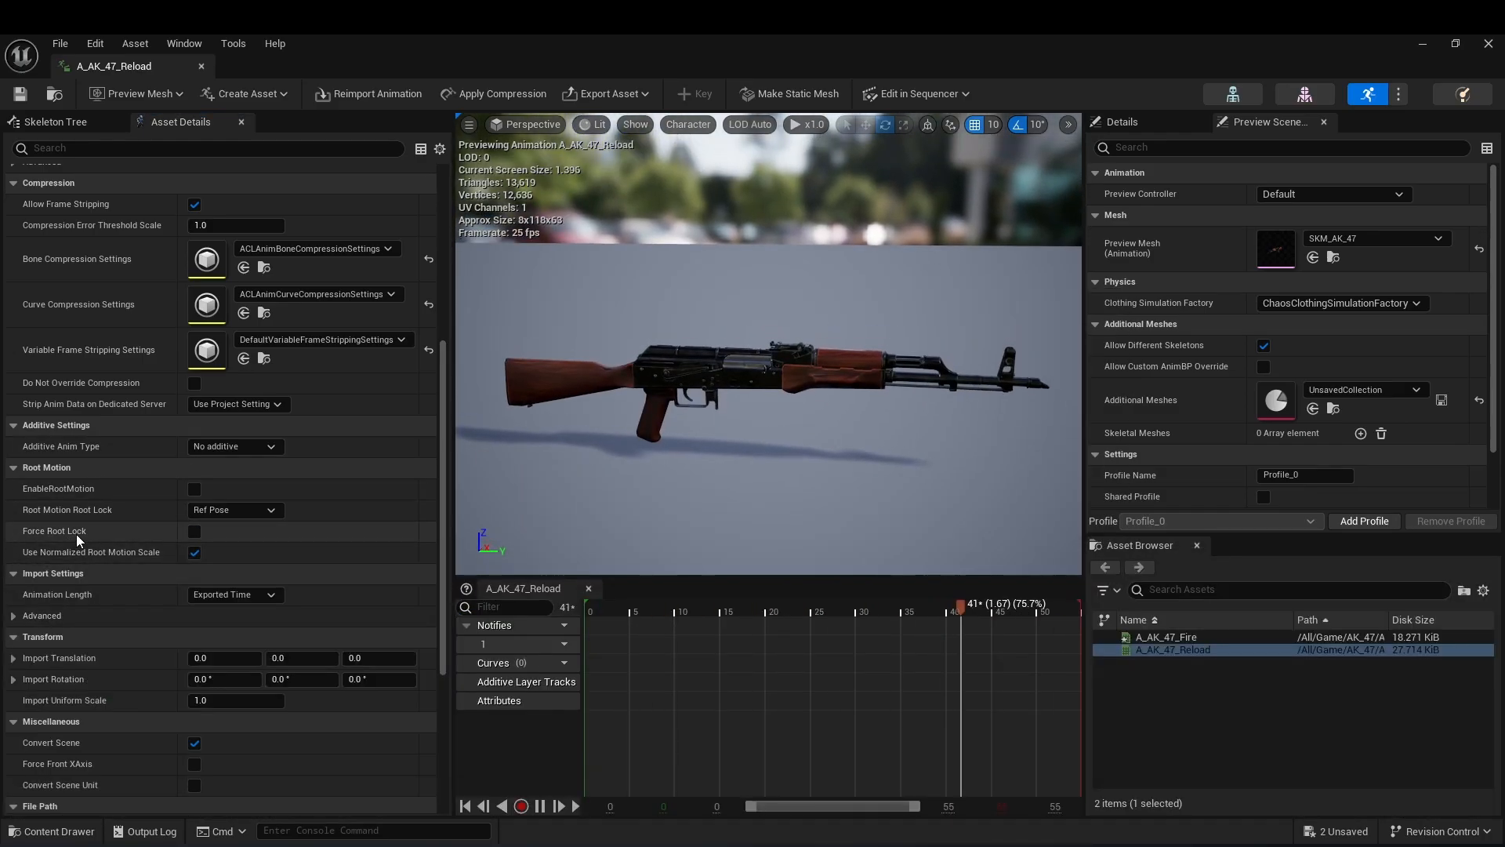
click(195, 532)
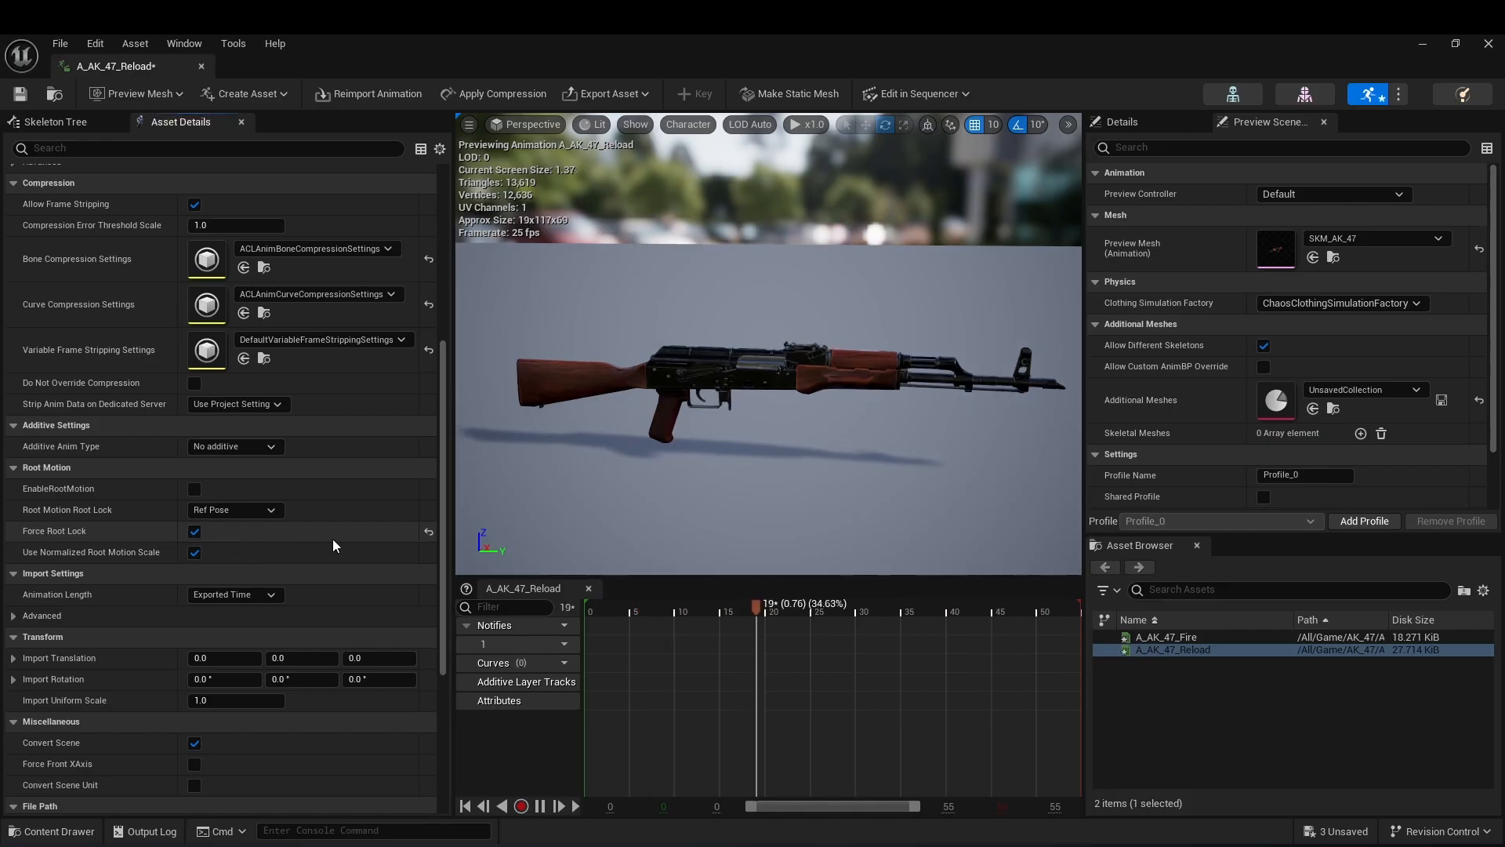
key(ctrl+shift+s)
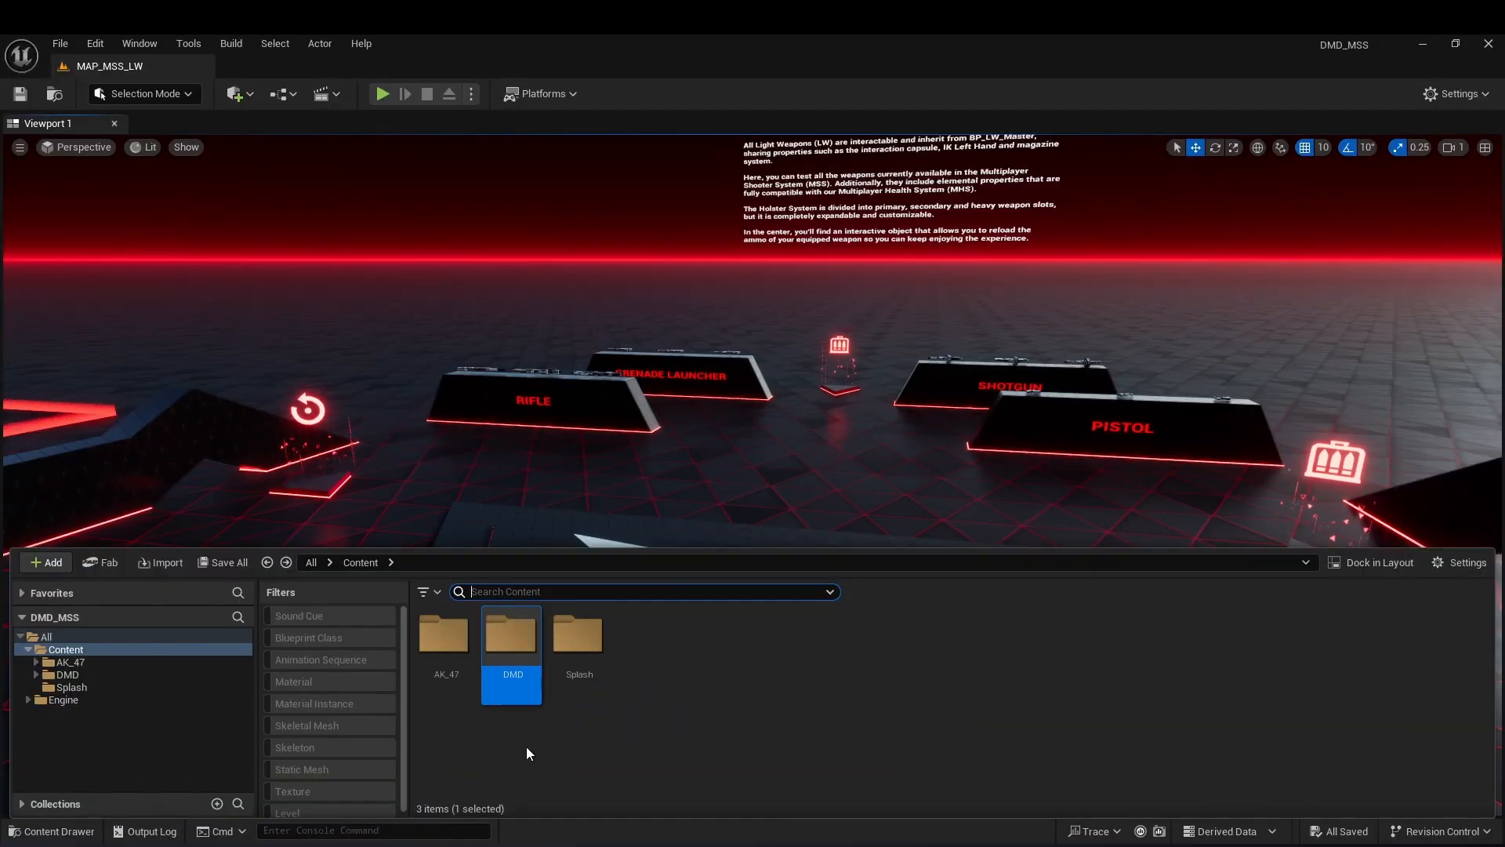
View the A_Reload_Rifle character animation from DMD/Animations/Characters/Manny_UE5/Shooter/Reload, and close its editor.
double_click(510, 639)
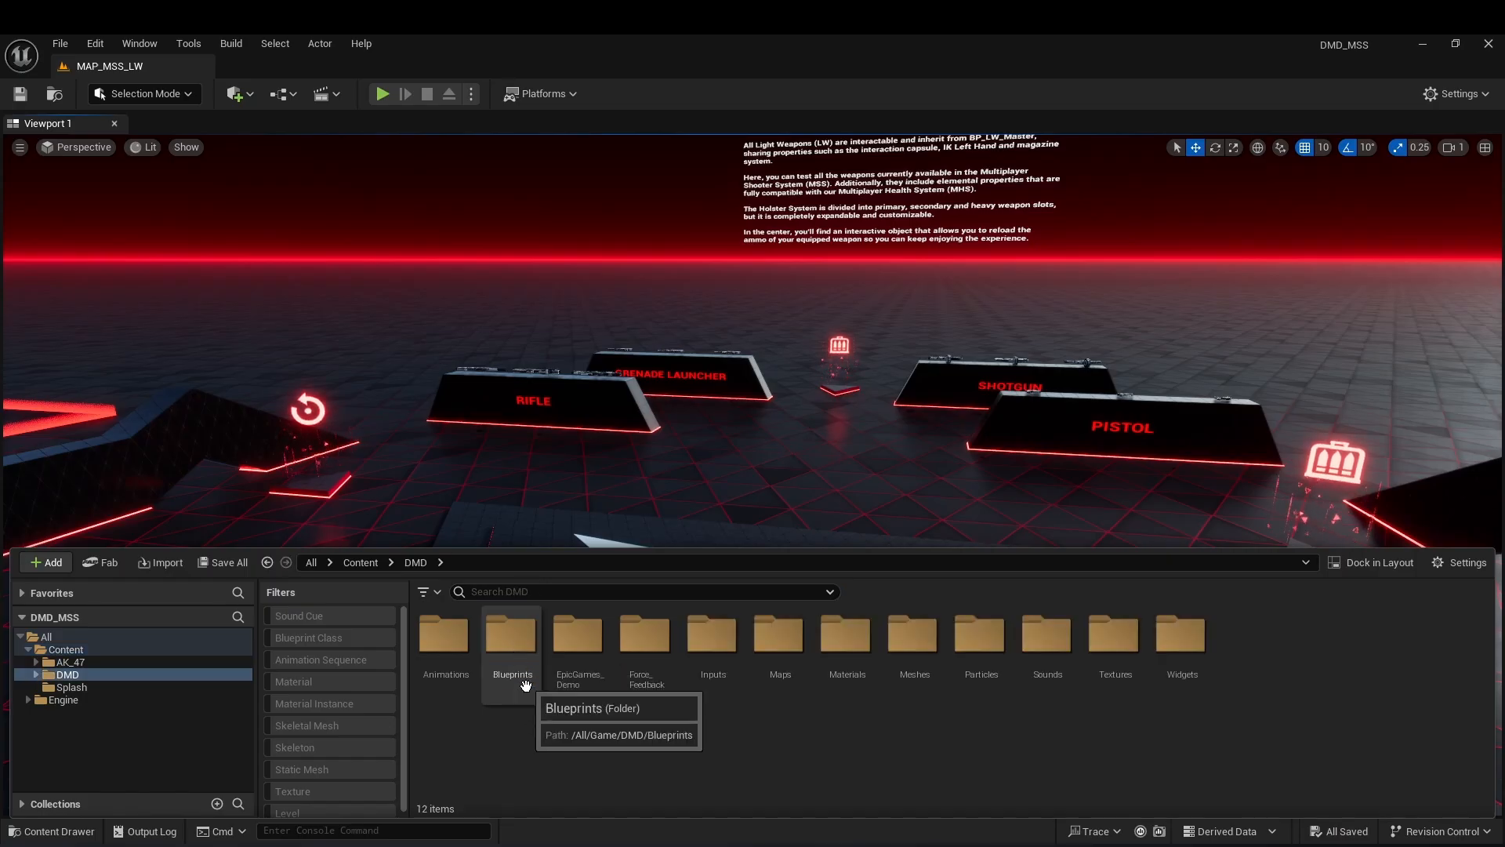
double_click(440, 650)
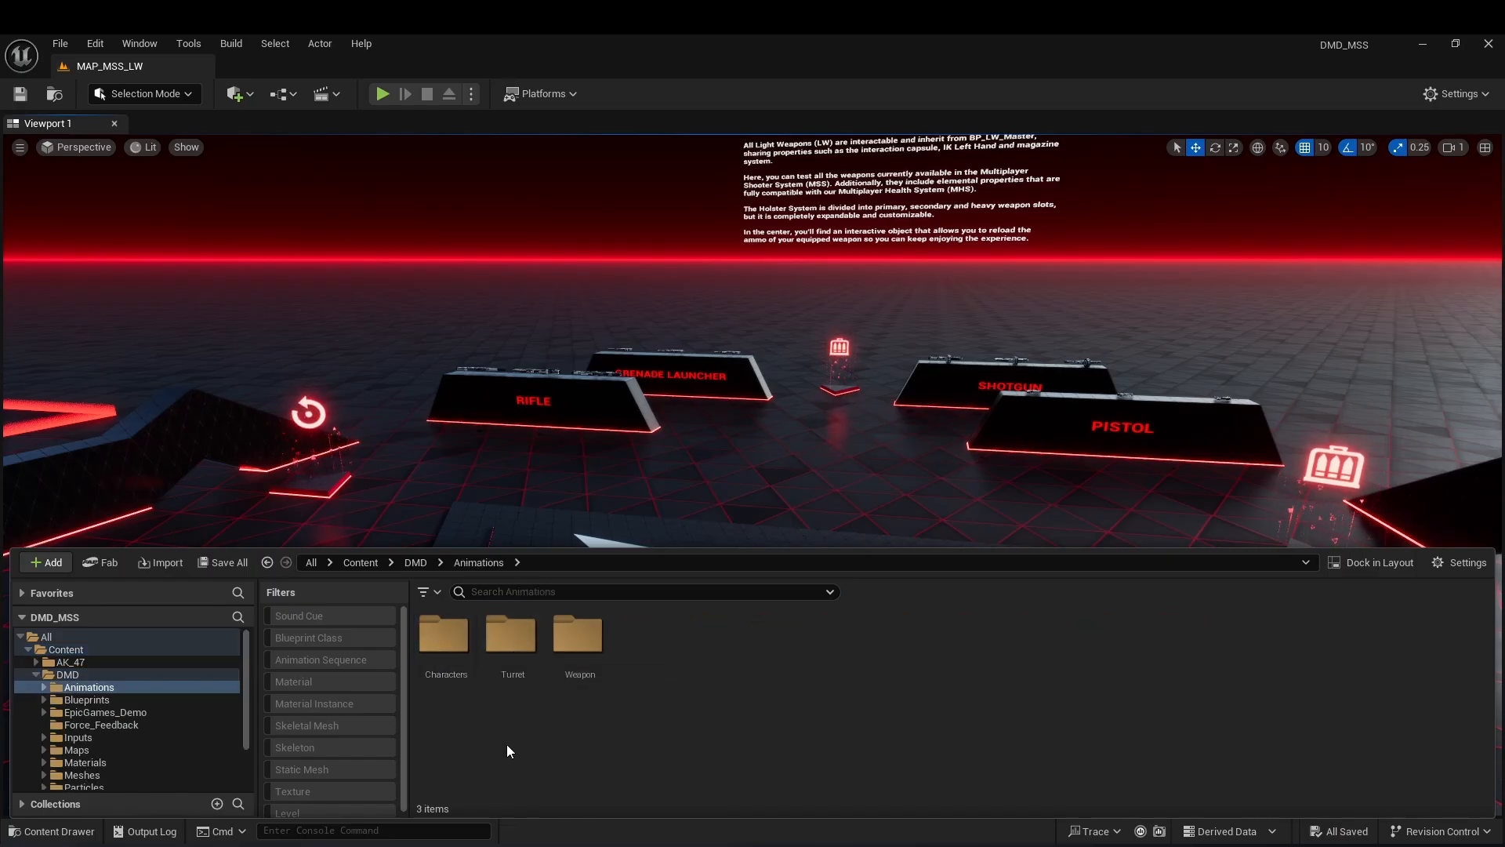
click(458, 678)
double_click(458, 677)
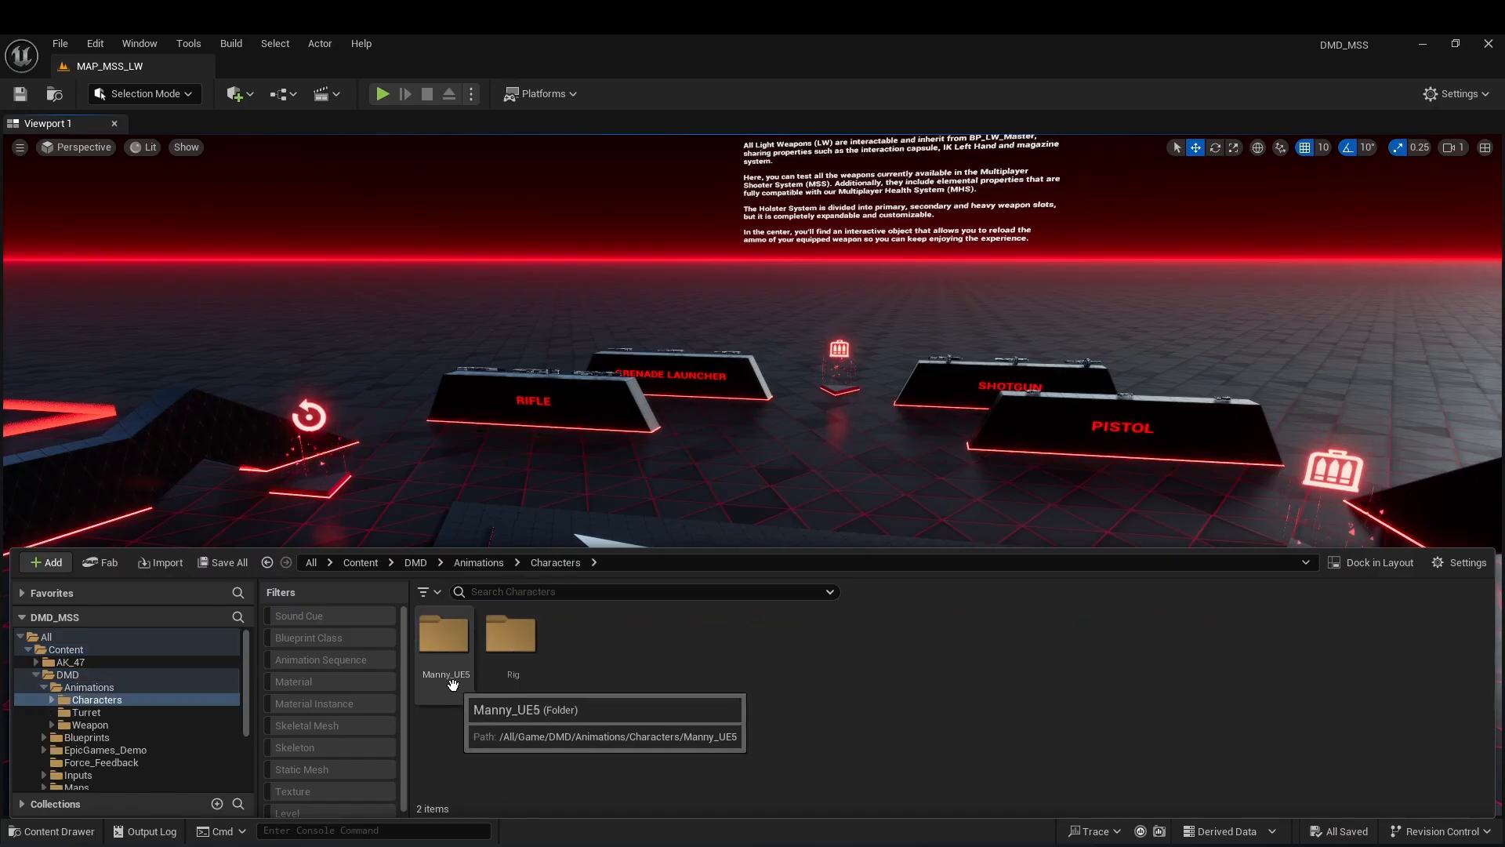
double_click(447, 675)
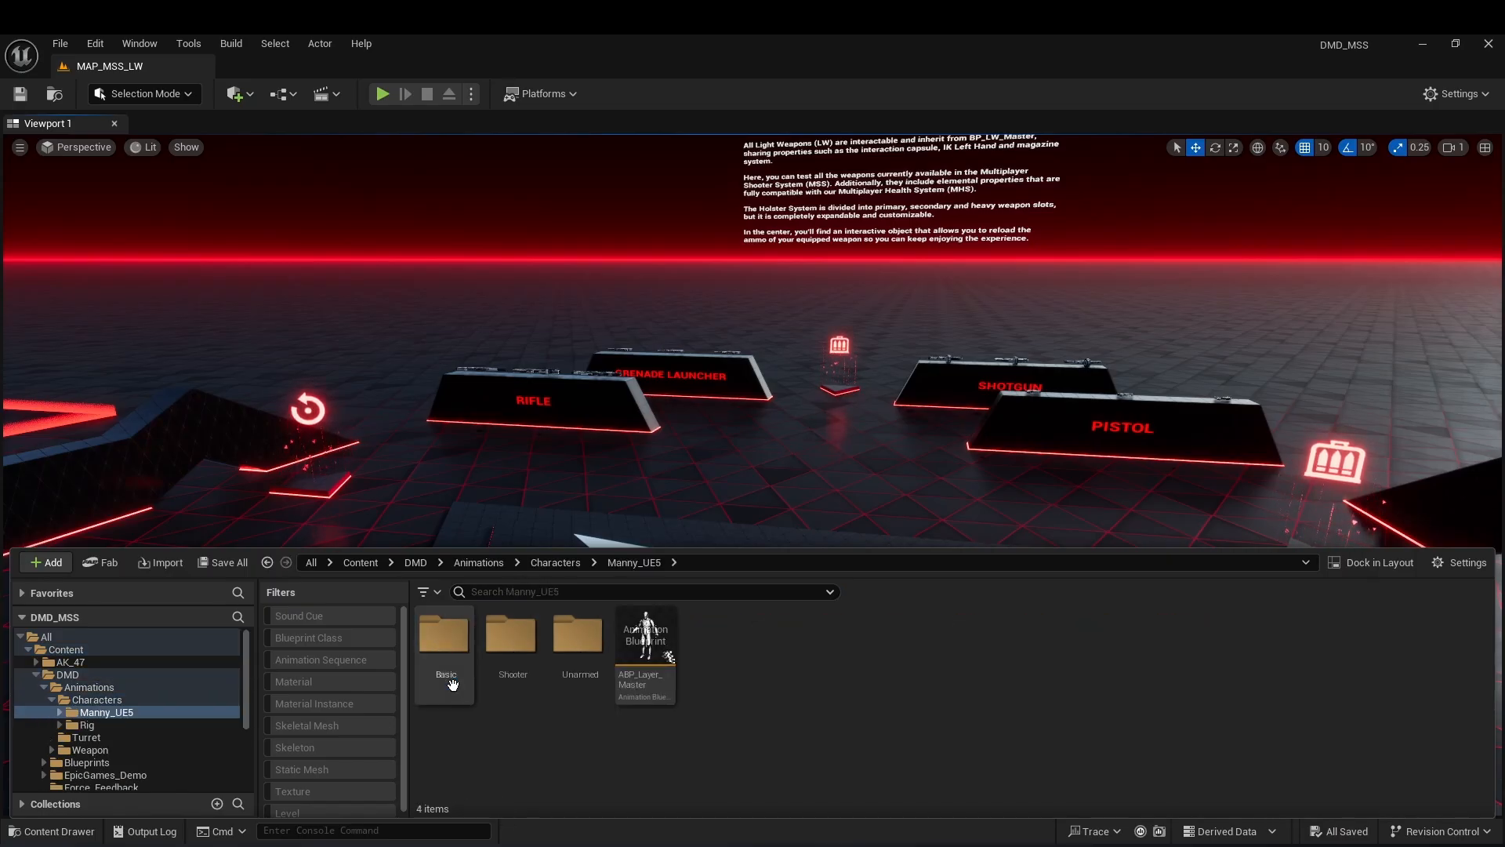
double_click(512, 655)
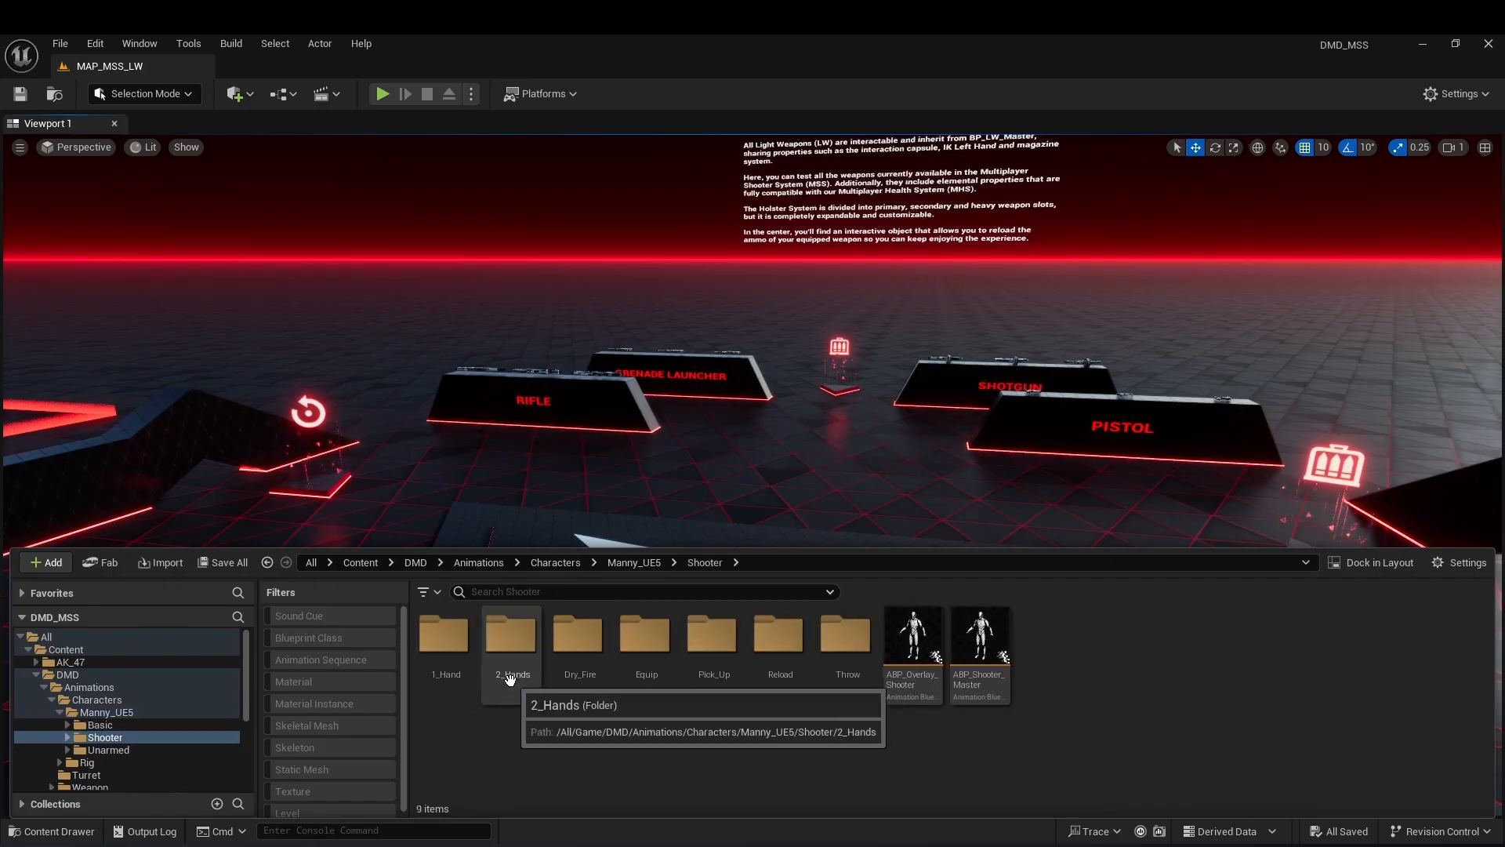
double_click(784, 670)
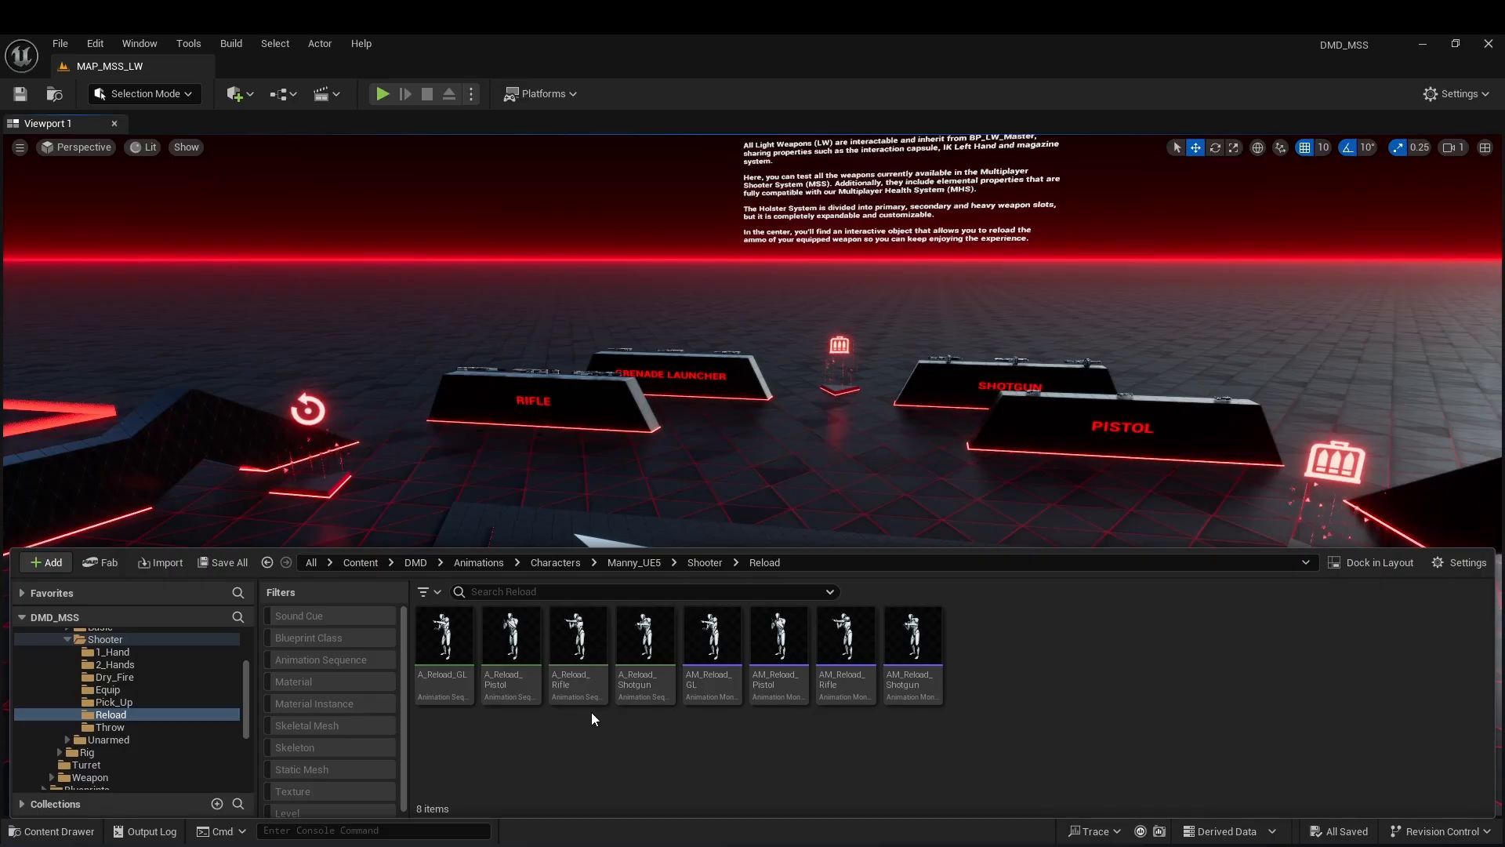
double_click(576, 668)
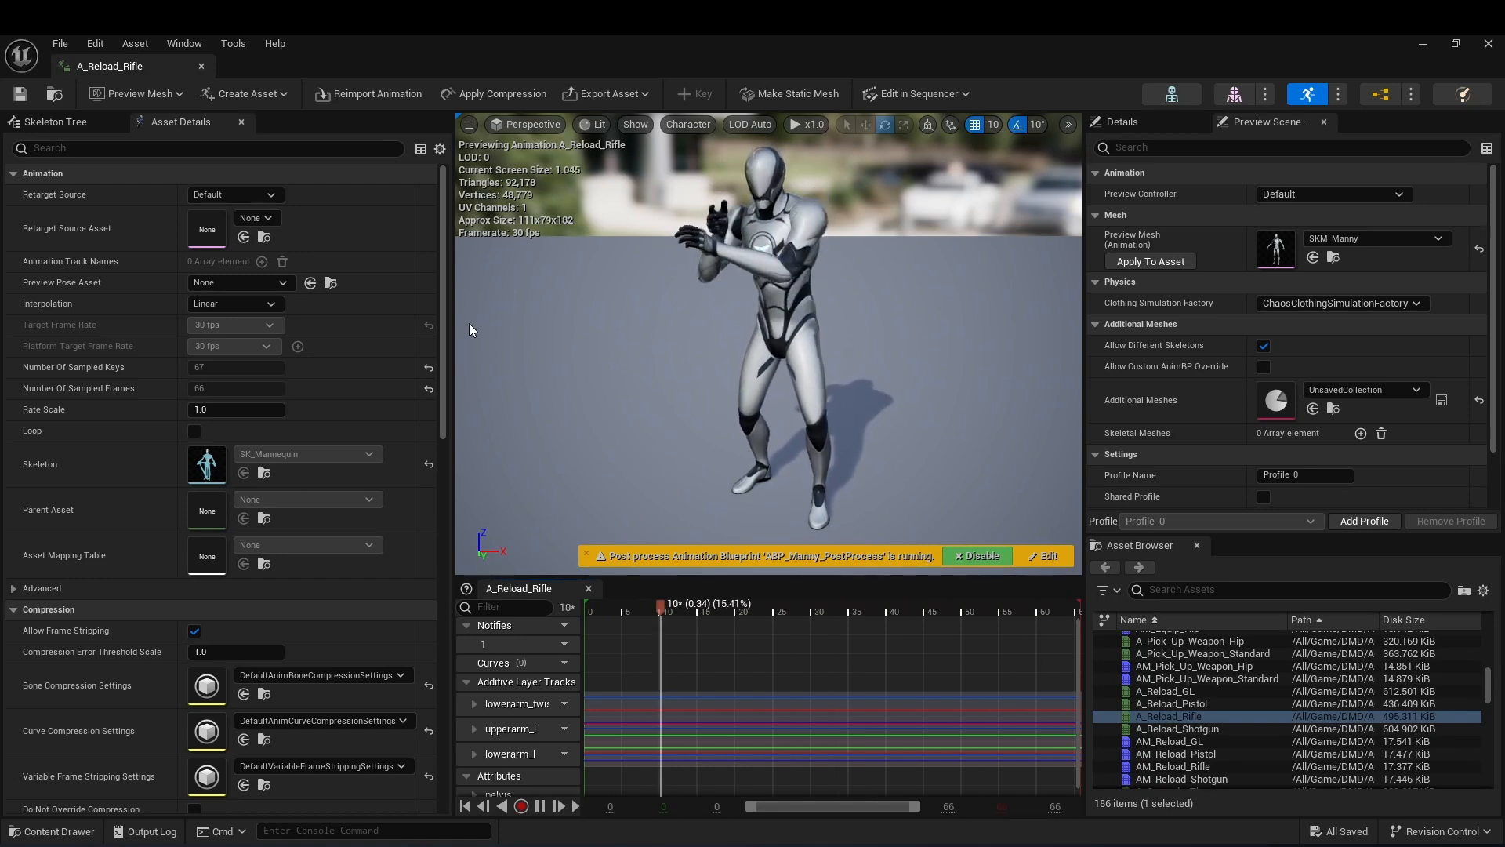
click(1488, 44)
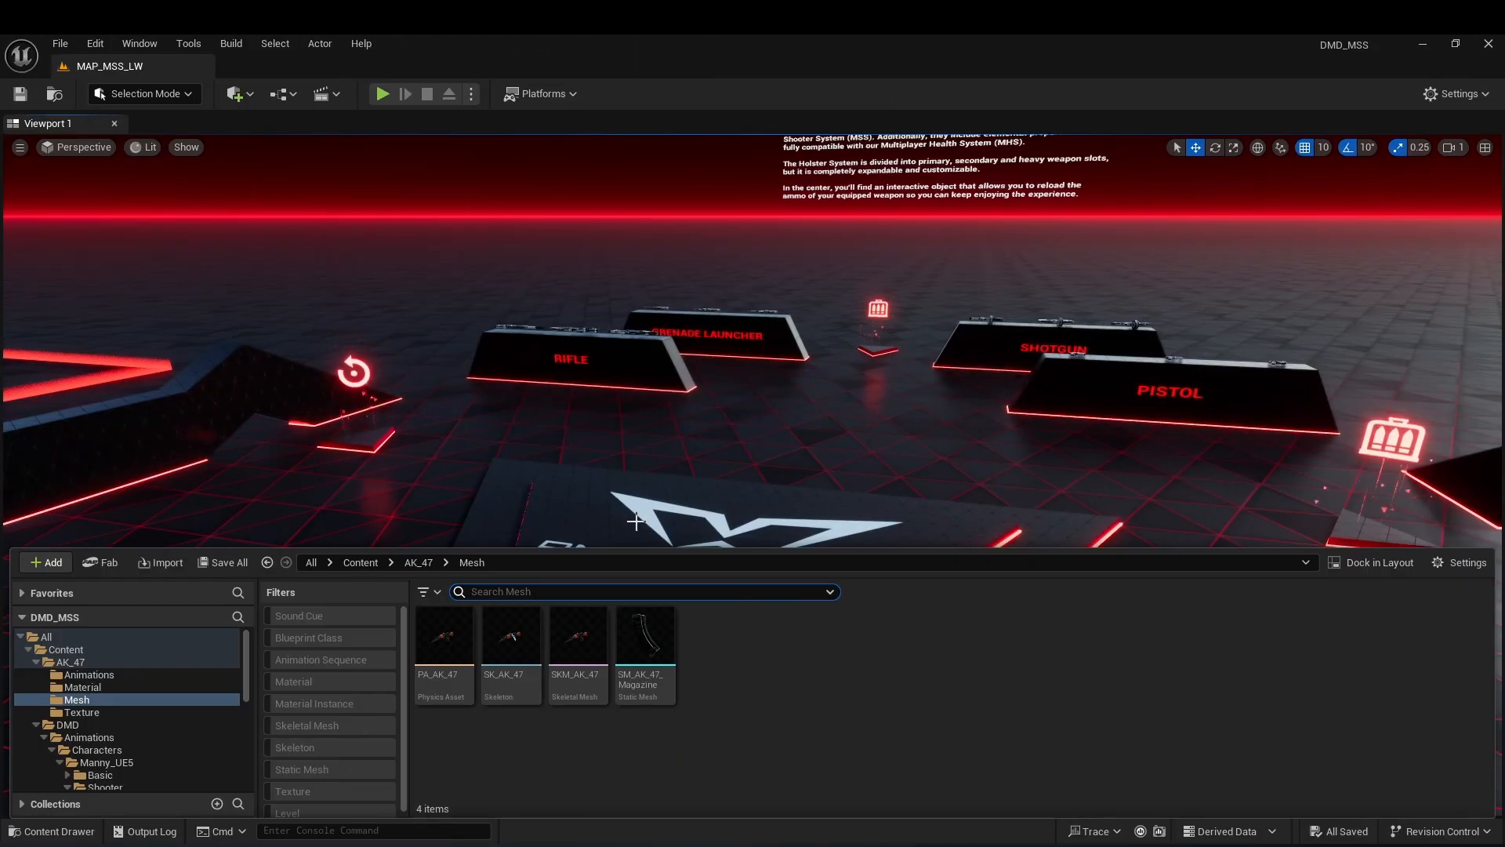
Open the SKM_AK_47 skeletal mesh and add a socket named Magazine to Clip_Bone.
double_click(581, 651)
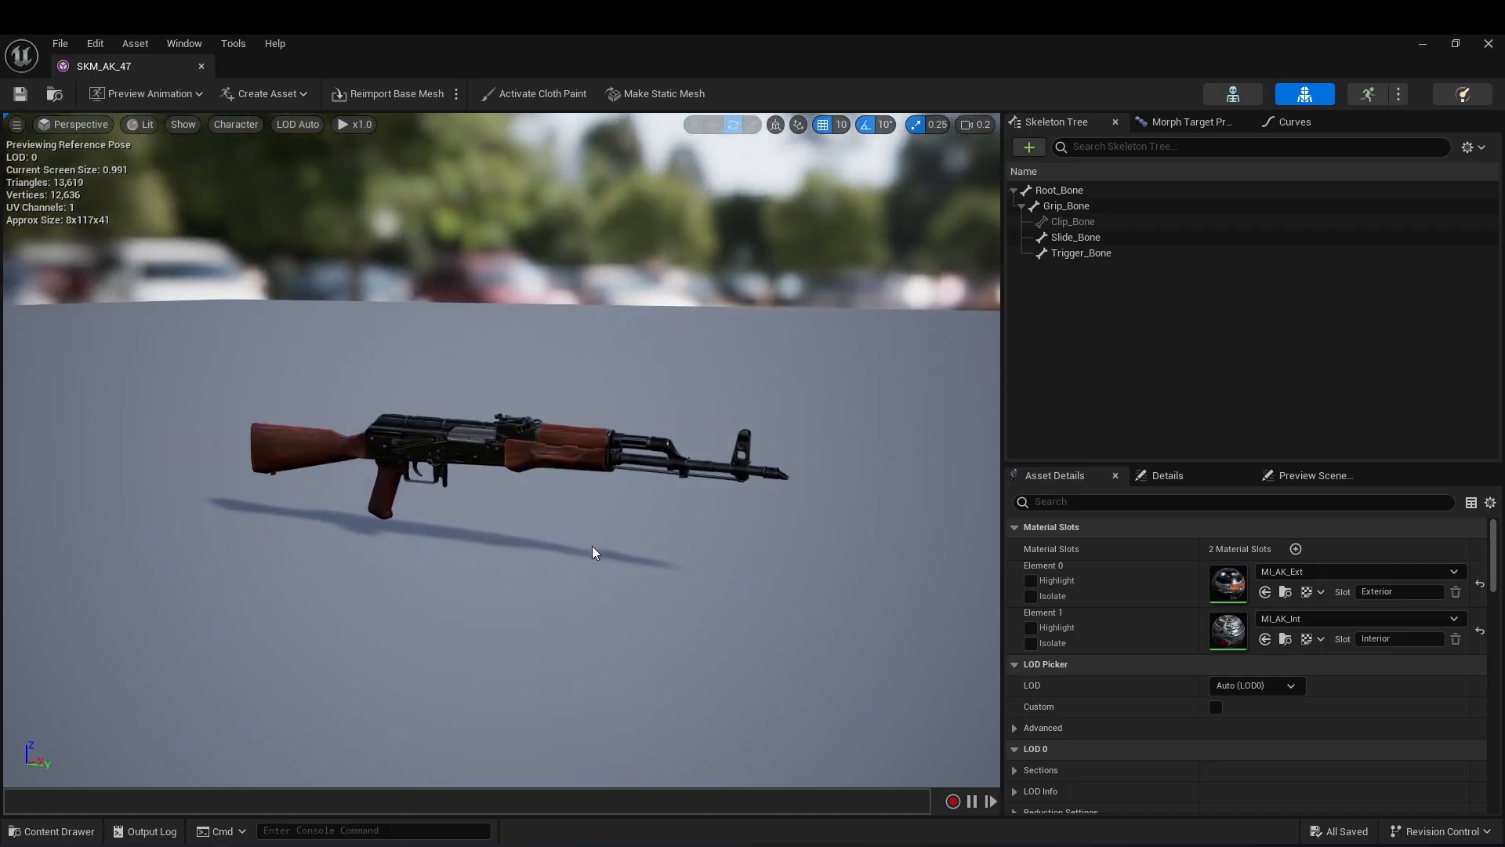
click(1072, 222)
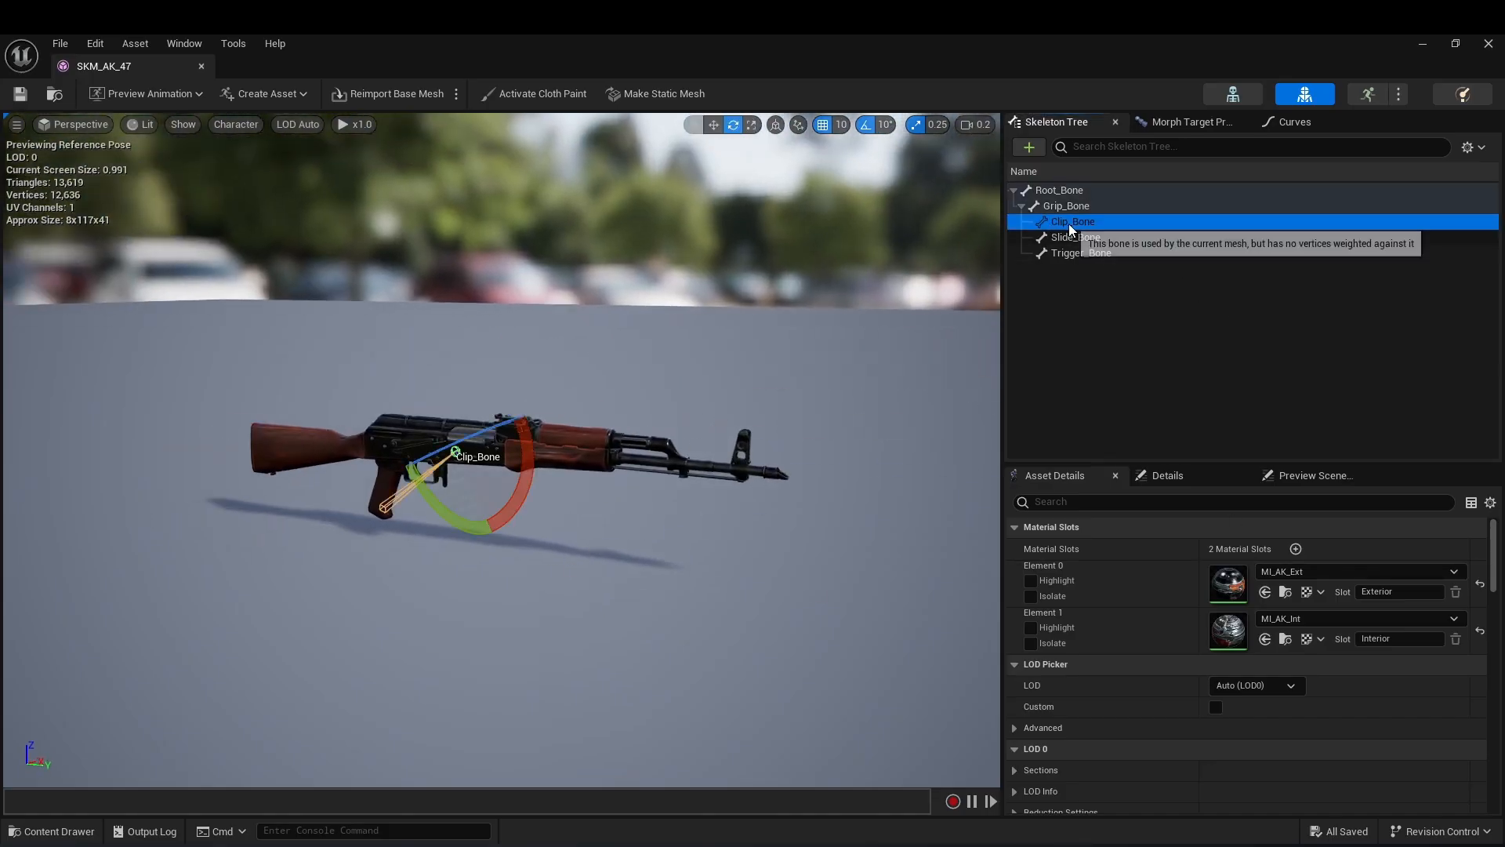
right_click(1074, 225)
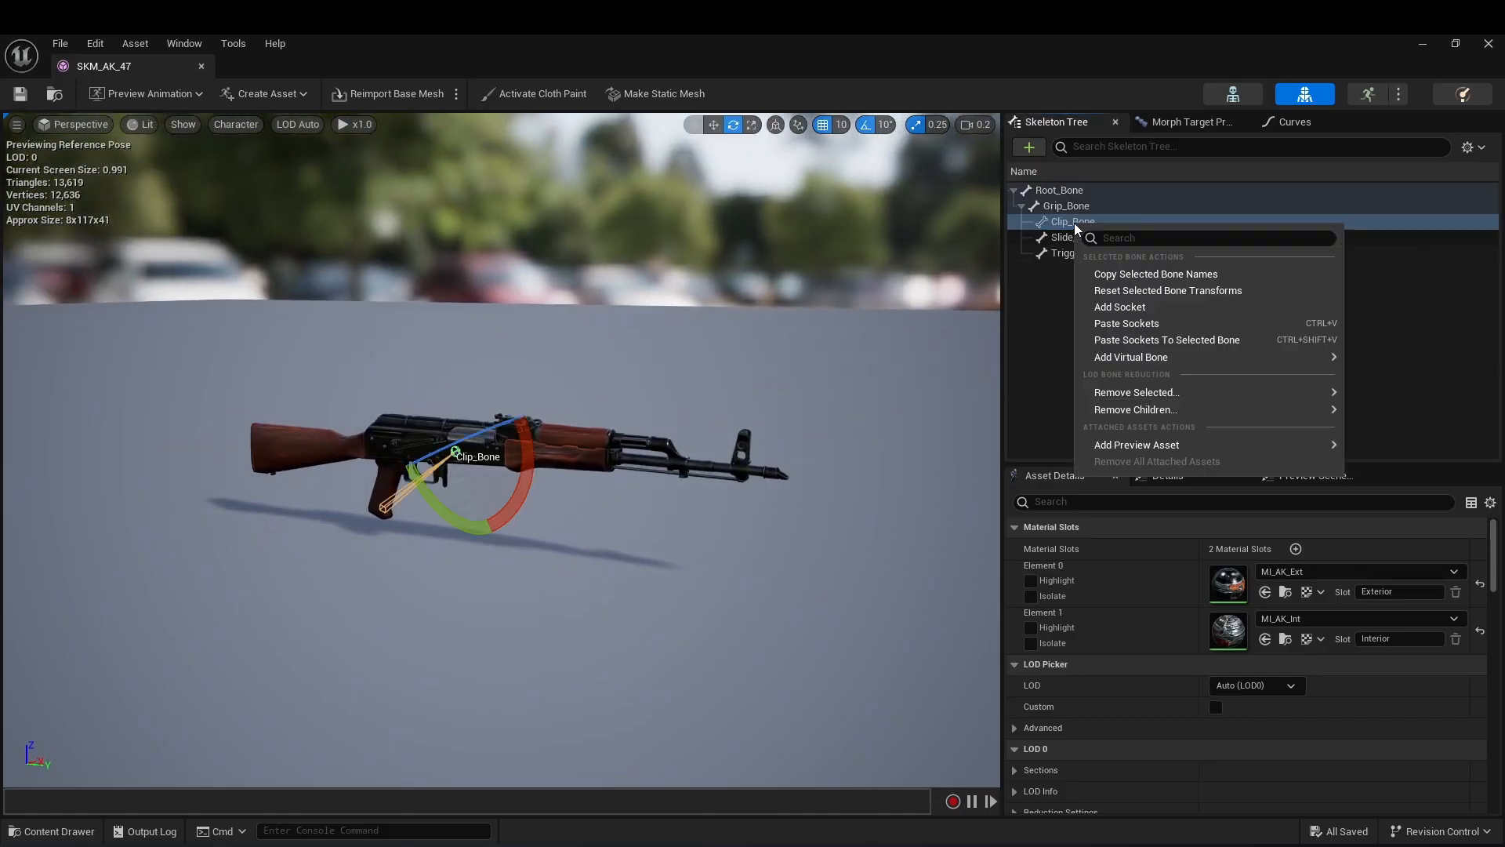
click(1127, 308)
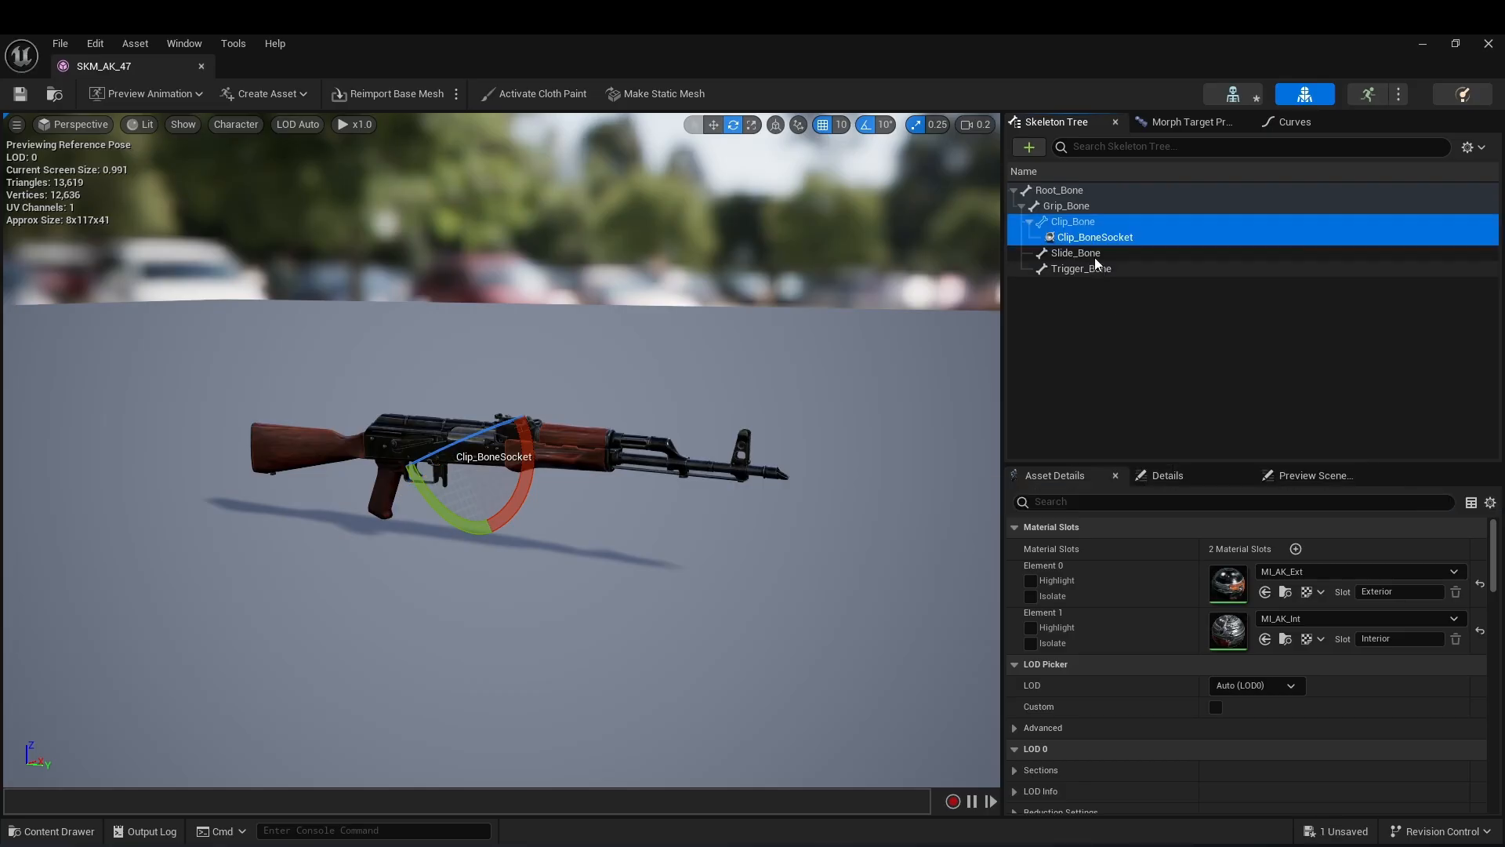
text(Ma)
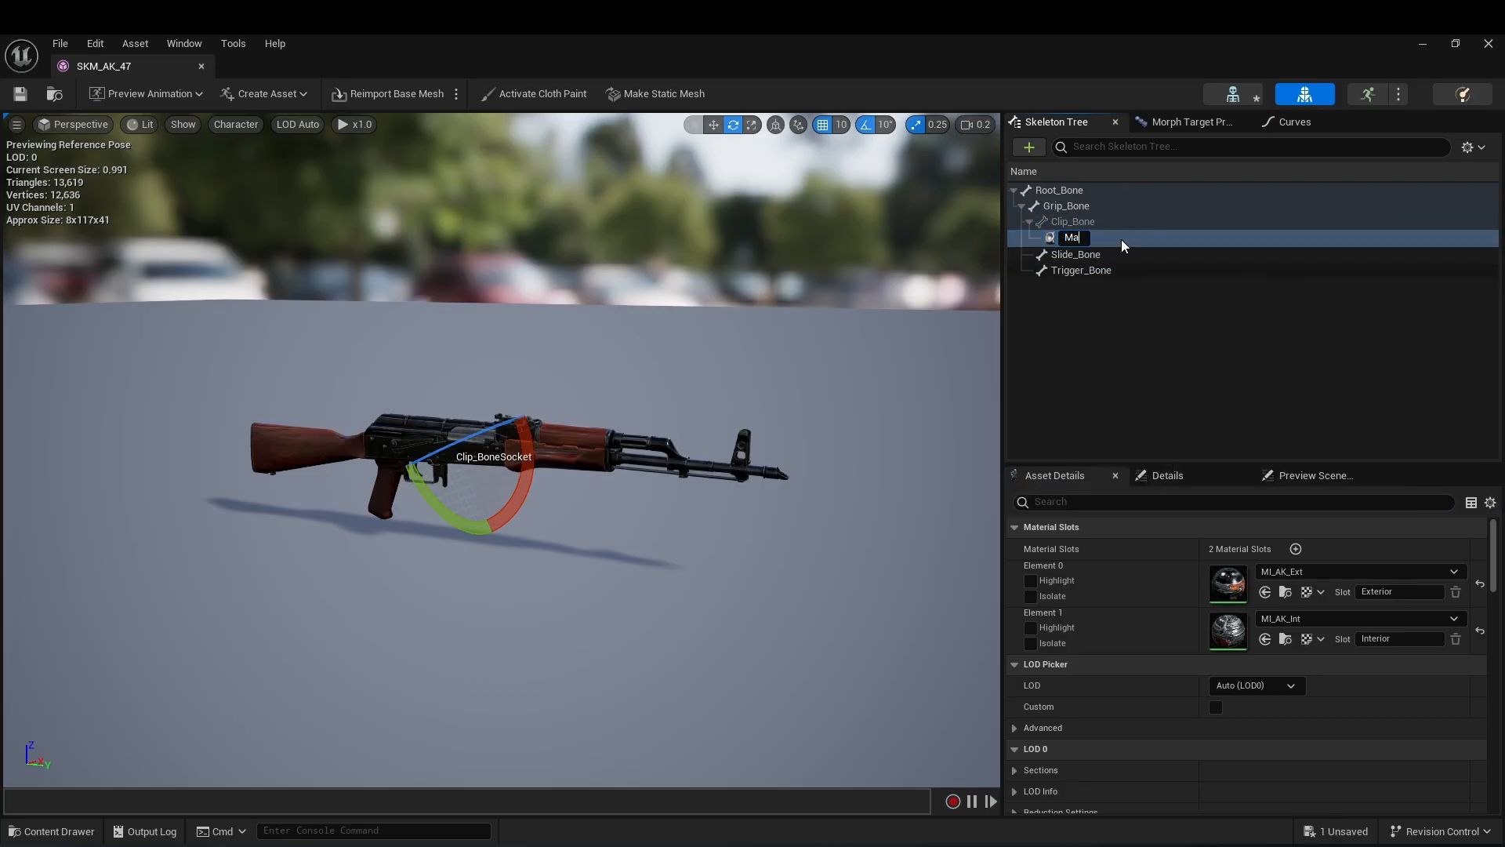
text(gazine)
key(Return)
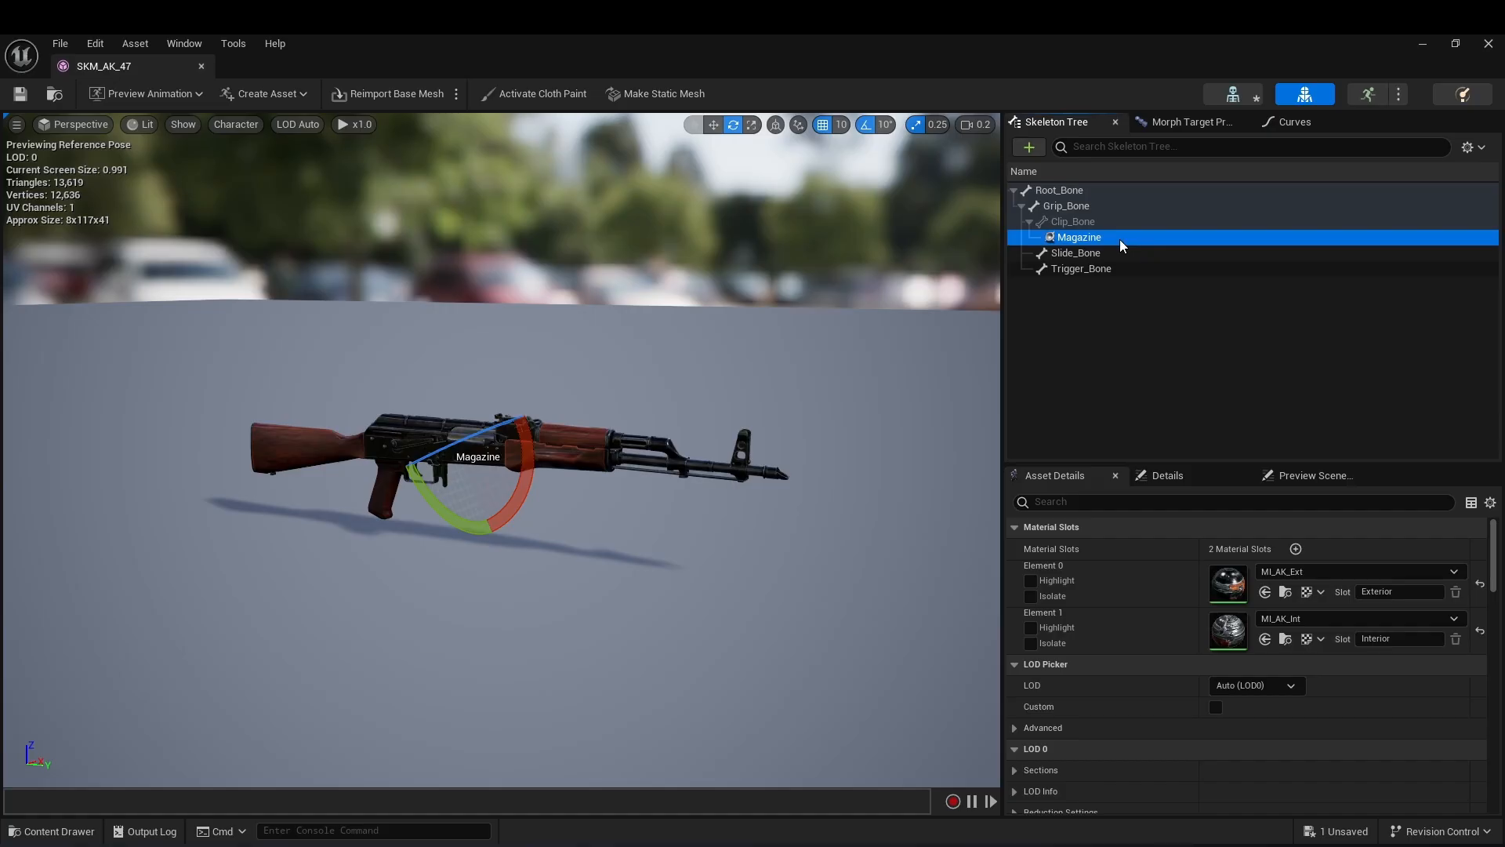
Attach the SM_AK_47_Magazine static mesh to the Magazine socket as a preview asset.
right_click(1083, 246)
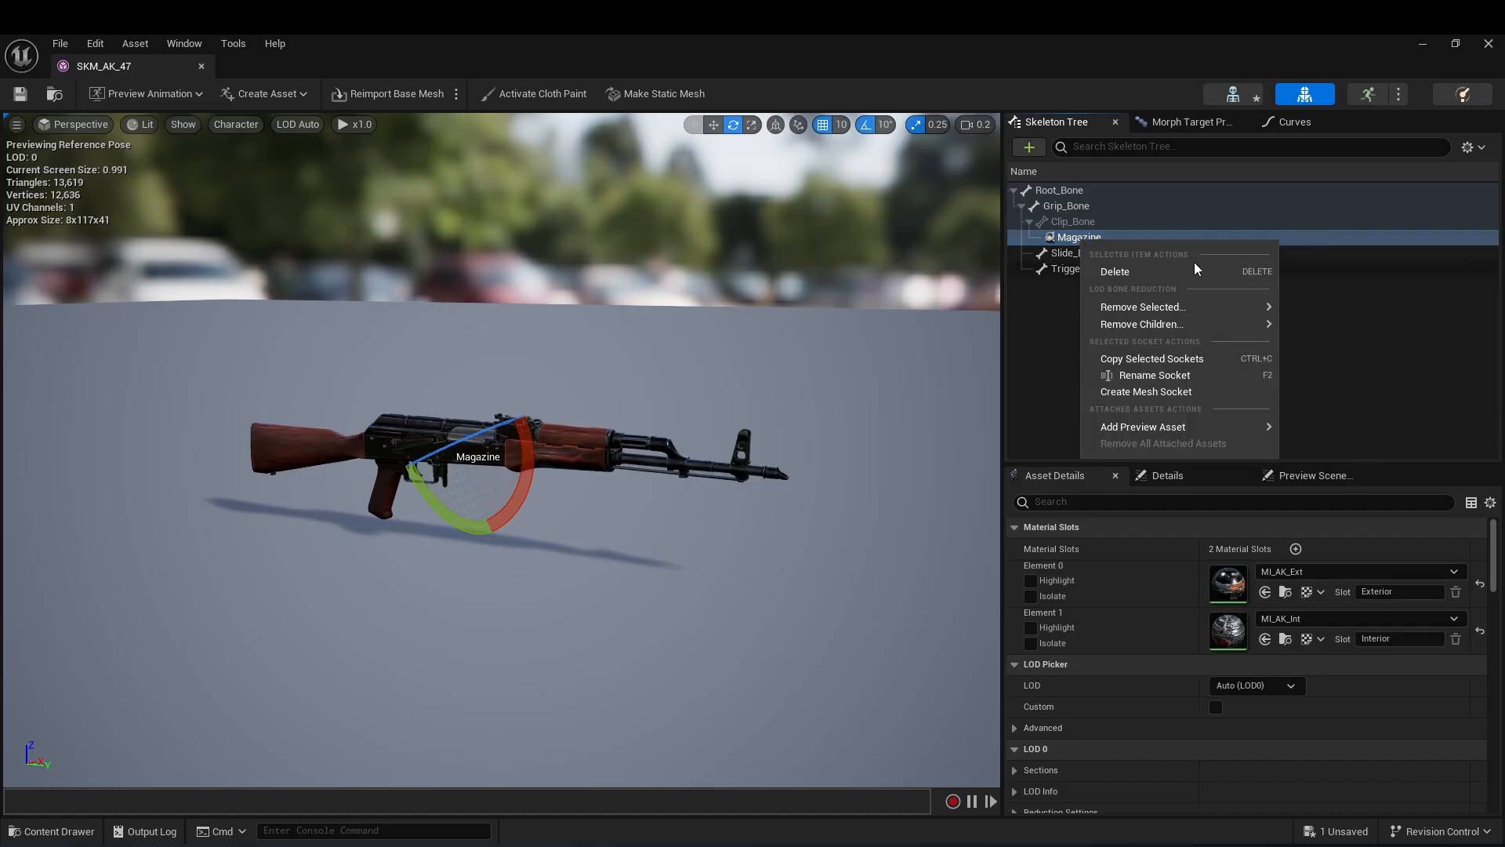
mouse_move(1099, 431)
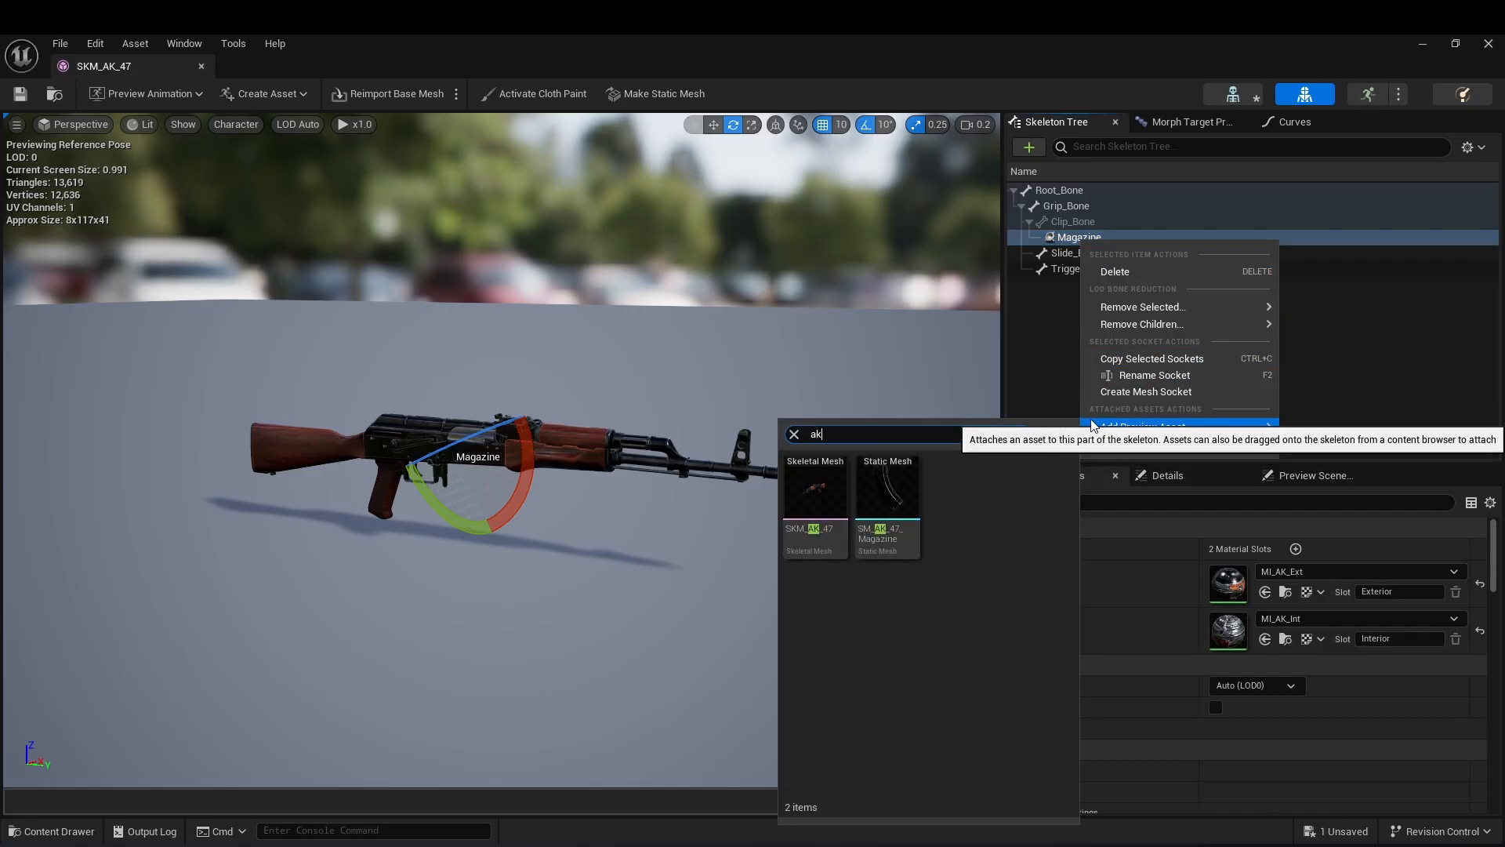
click(888, 490)
Rotate the Magazine socket until the preview magazine hangs below the receiver and curves forward toward the barrel.
right_drag(502, 455, 588, 454)
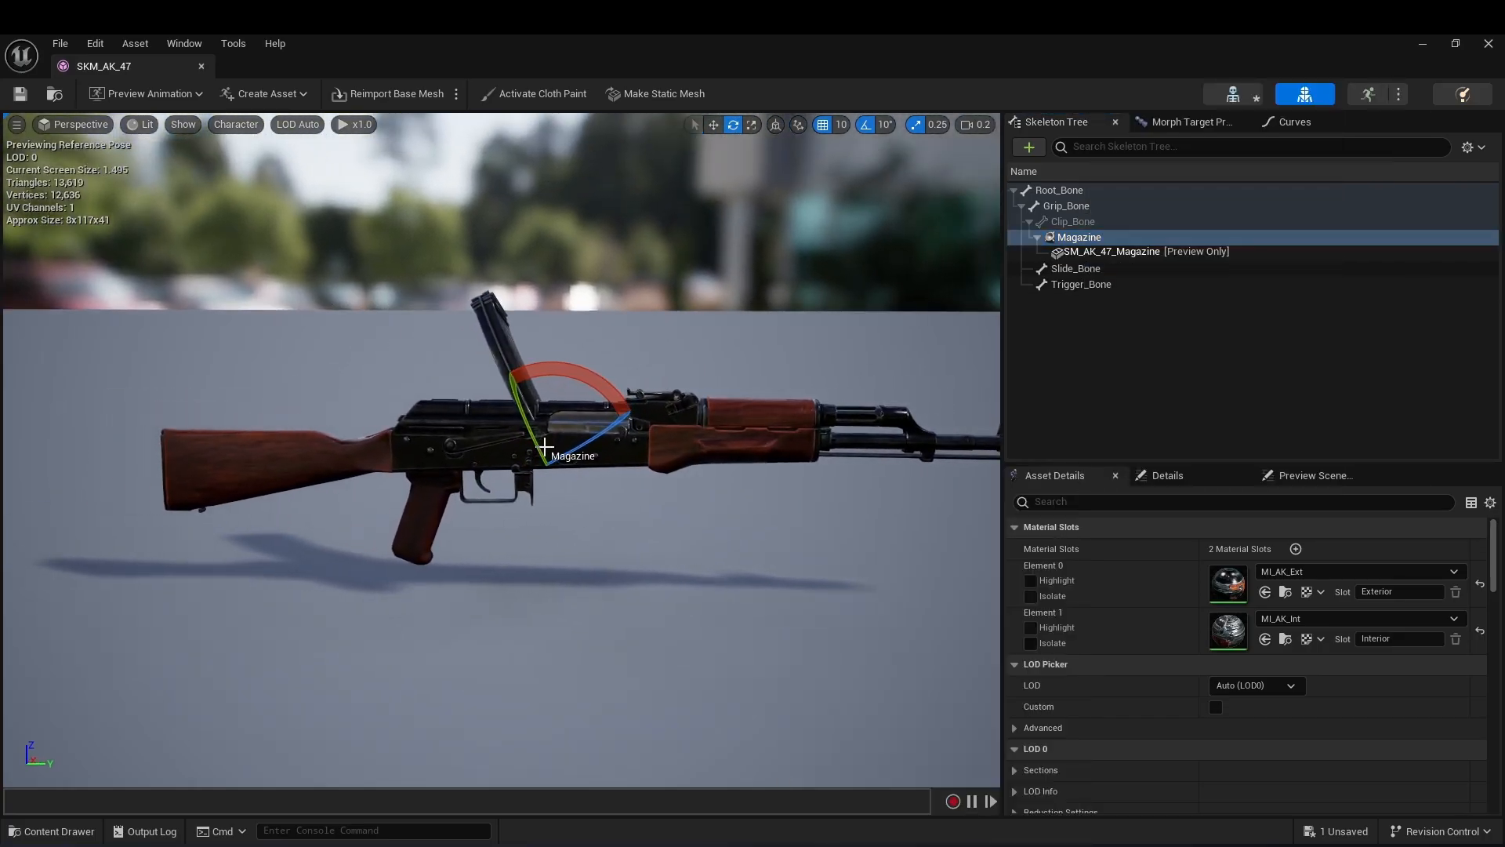
drag(555, 369, 499, 368)
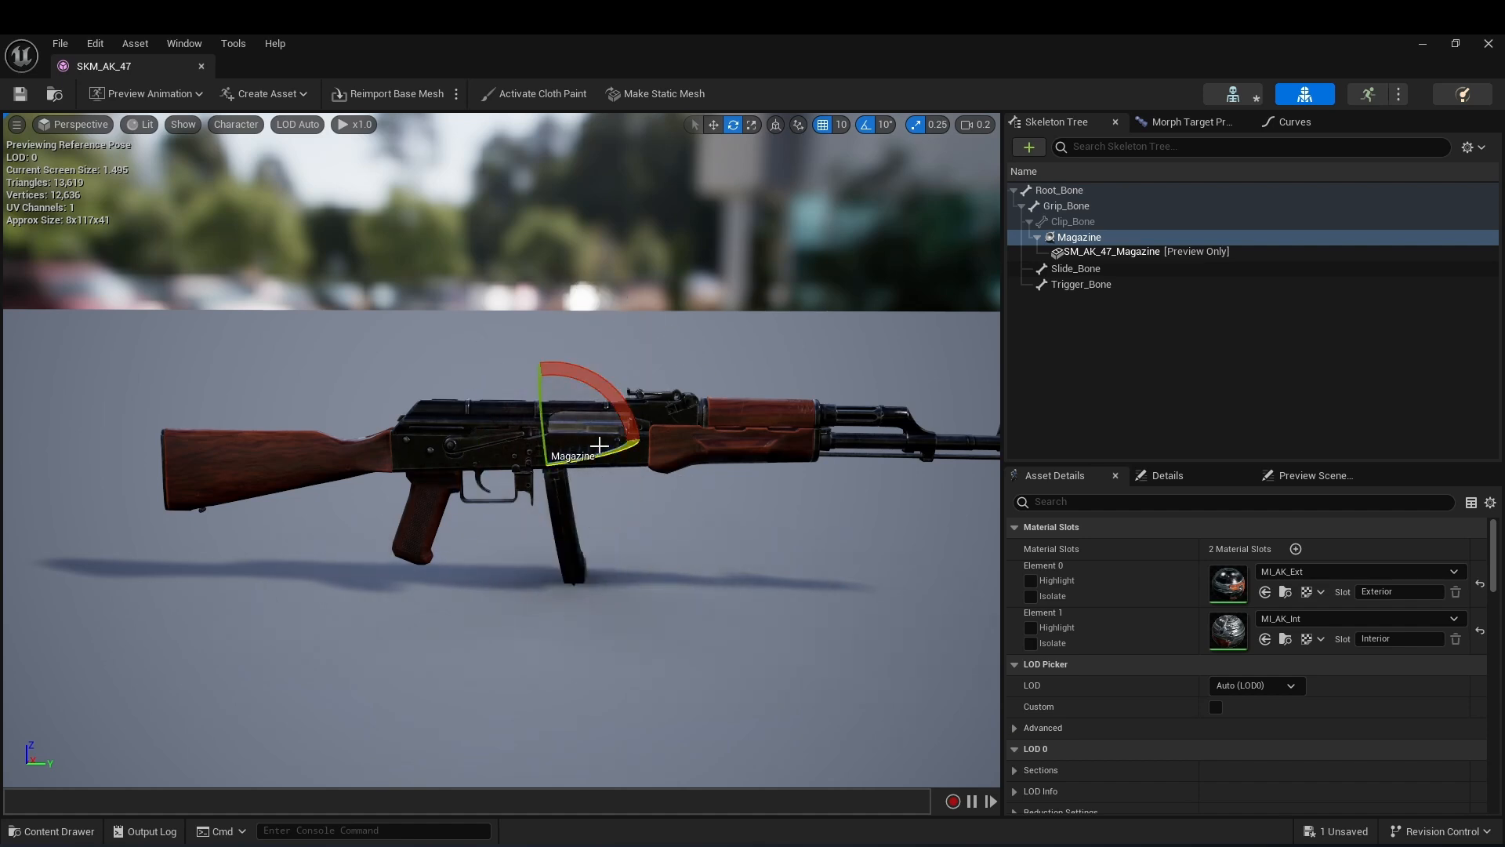
drag(610, 456, 639, 458)
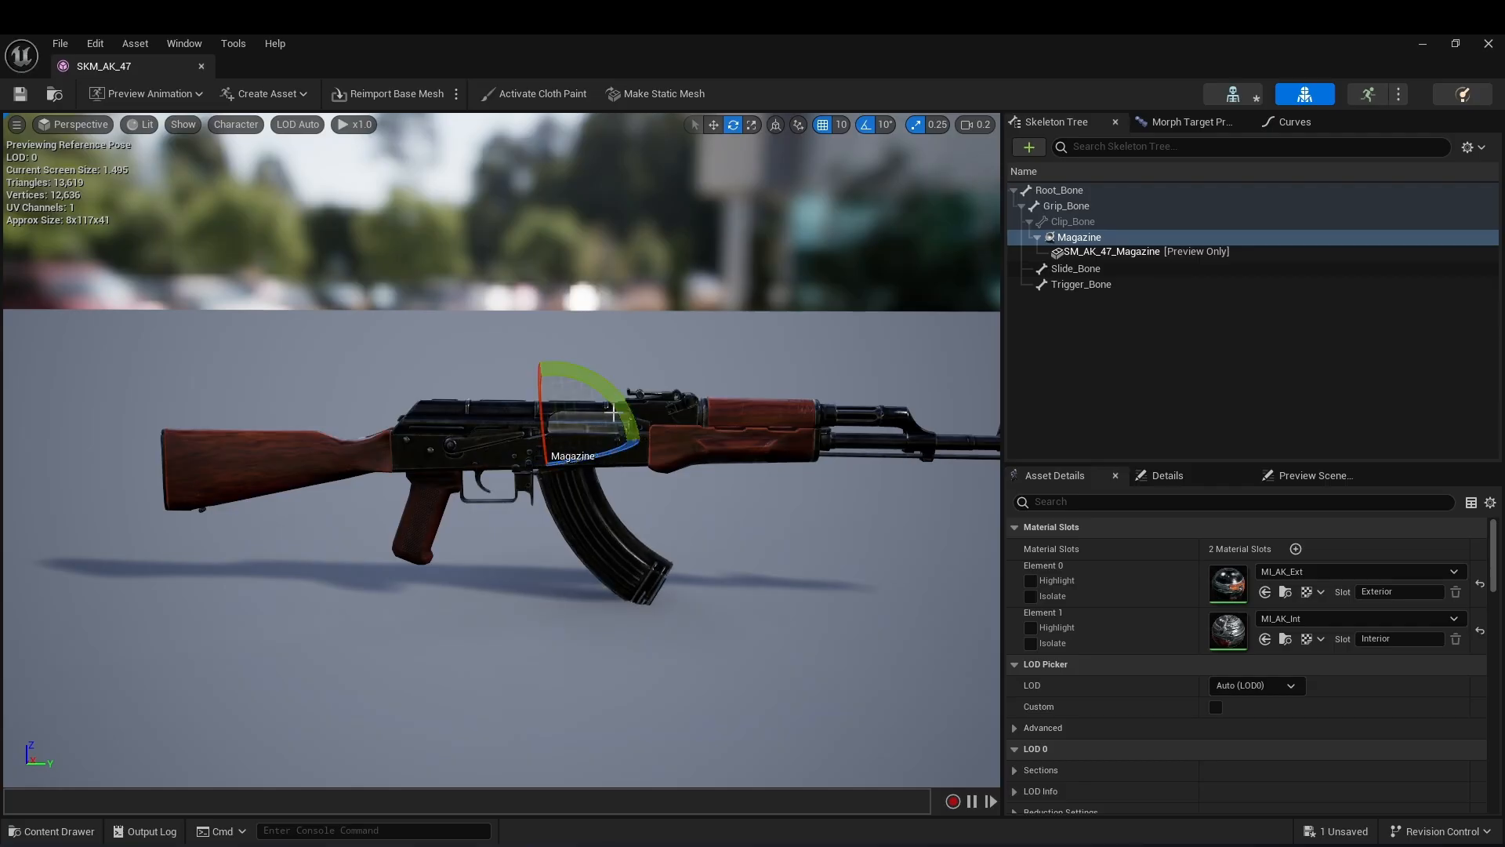
drag(612, 409, 618, 424)
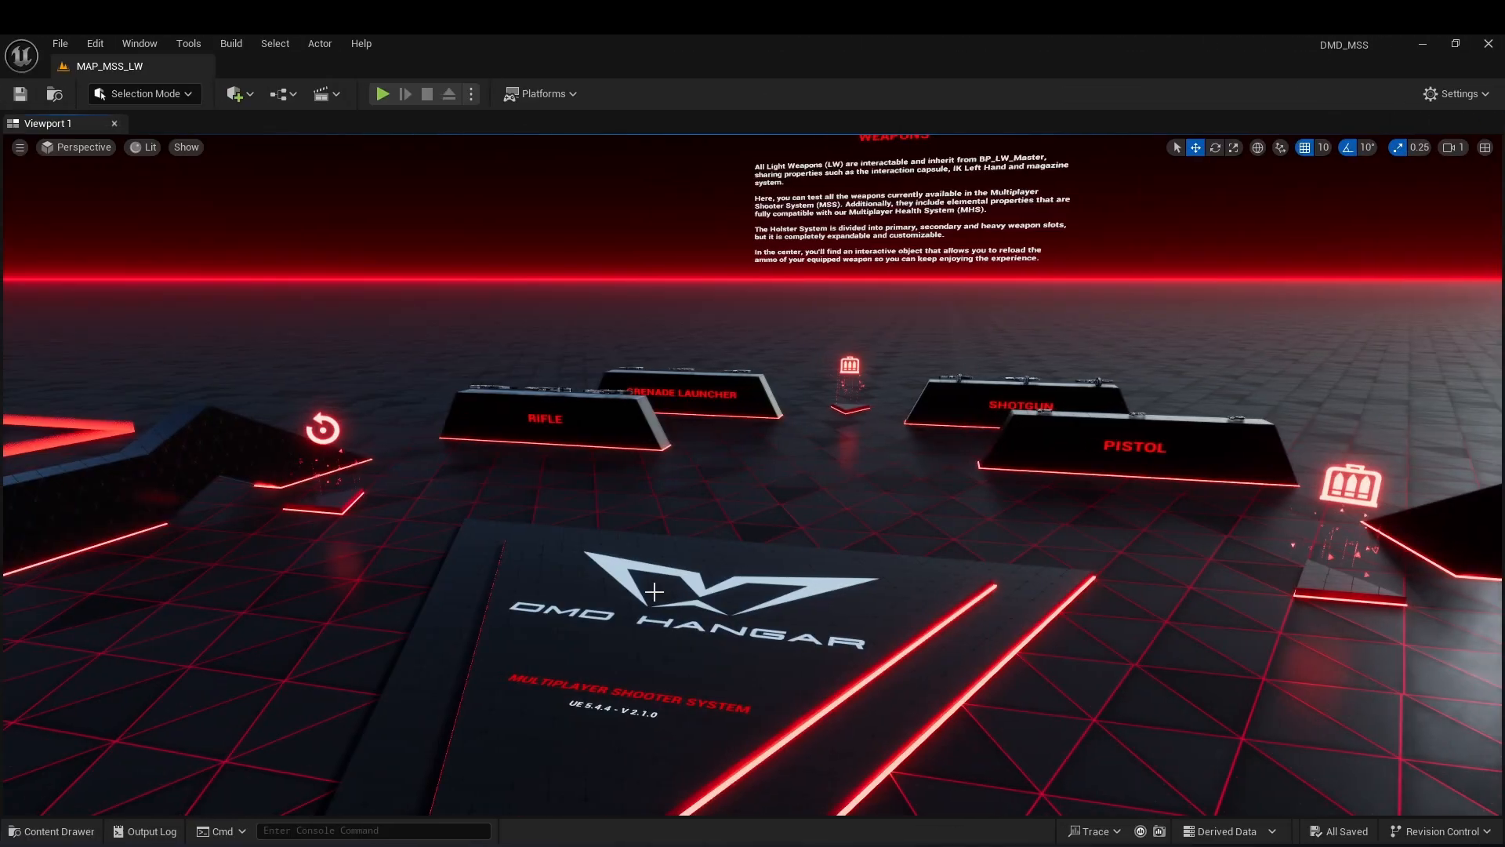
Create animation montages from both A_AK_47_Fire and A_AK_47_Reload in the AK_47/Animations folder.
key(ctrl+space)
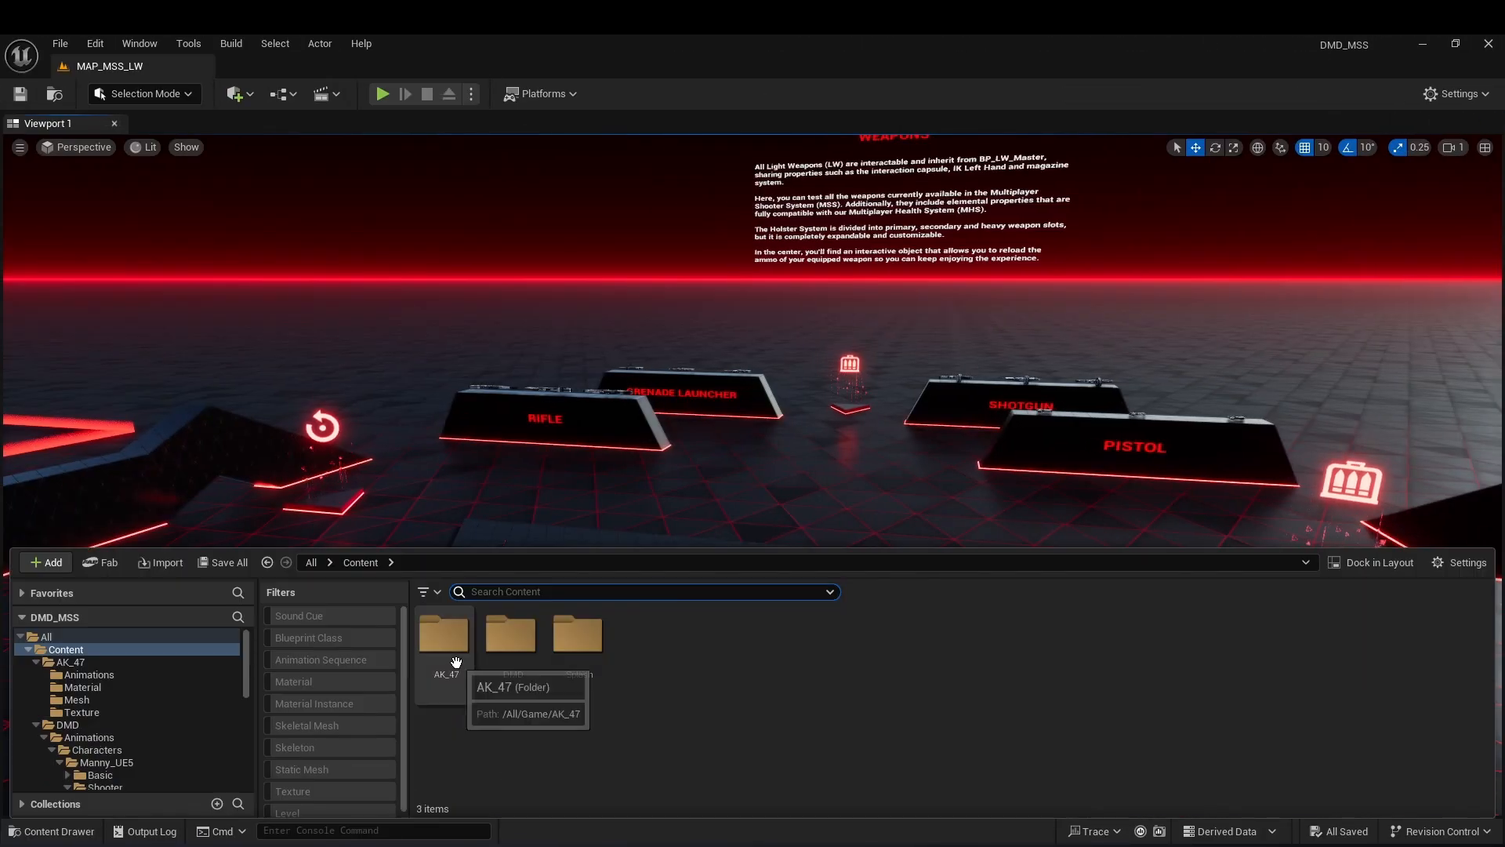
double_click(435, 631)
click(519, 683)
shift+click(441, 685)
right_click(441, 685)
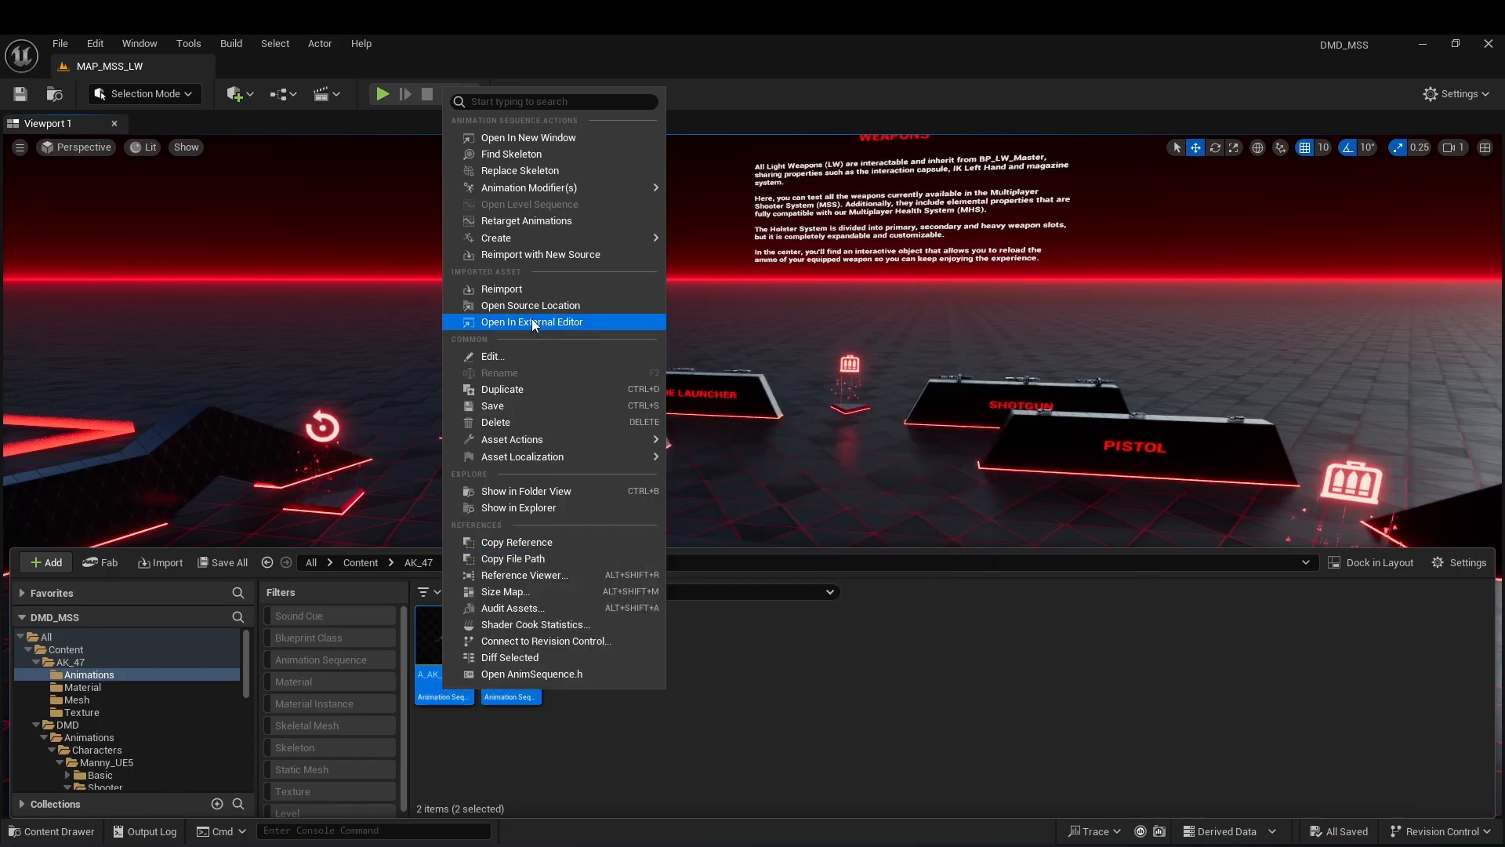
mouse_move(549, 238)
click(751, 261)
Rename the new reload montage as AM_AK_47_Reload.
click(645, 680)
key(F2)
key(End)
key(BackSpace)
key(BackSpace)
key(BackSpace)
key(BackSpace)
key(BackSpace)
key(BackSpace)
key(BackSpace)
key(BackSpace)
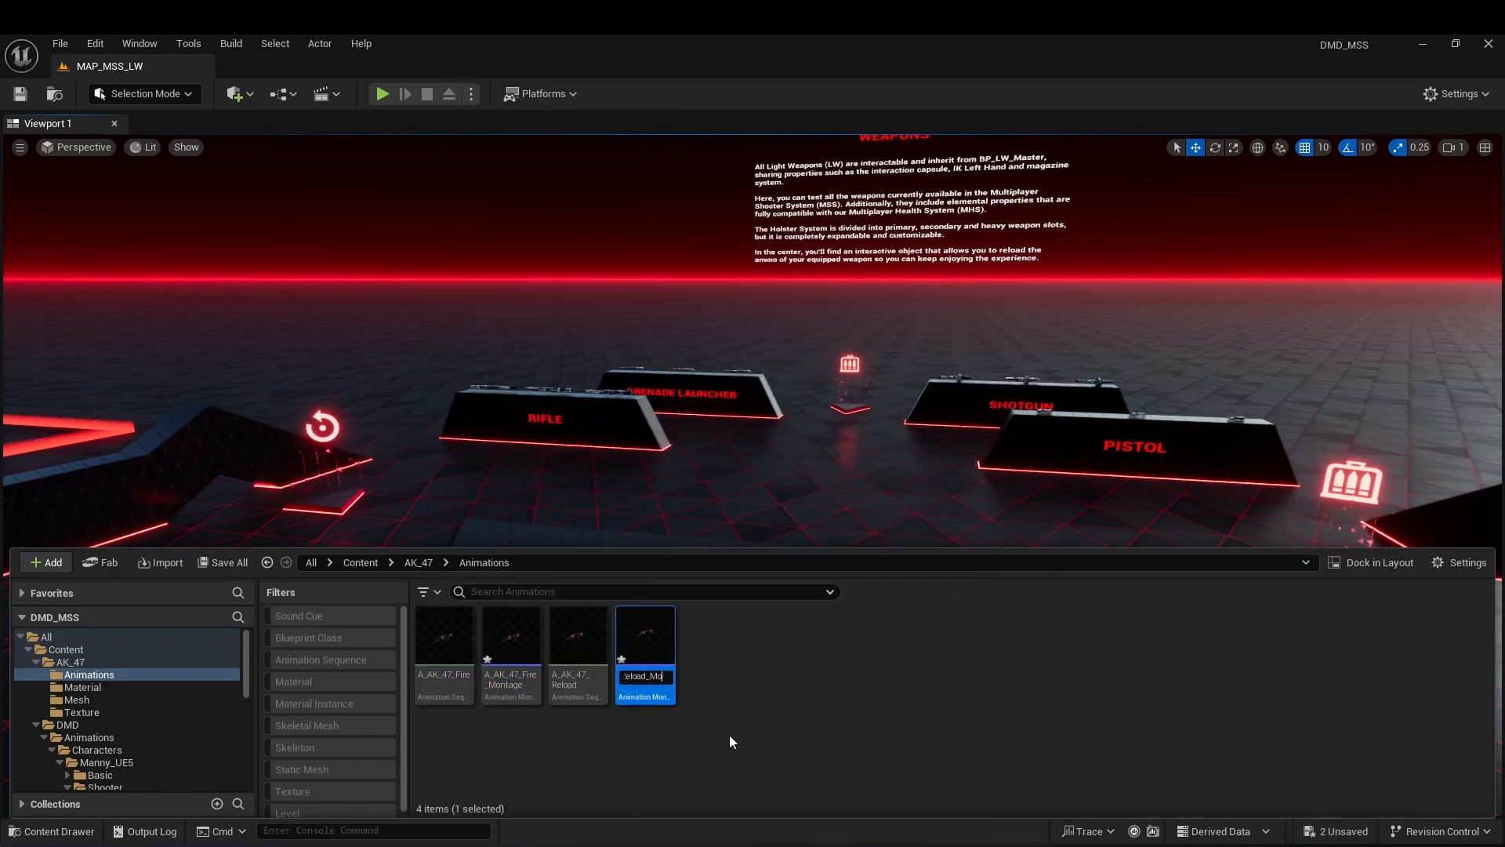
key(Home)
key(Right)
text(M)
key(Return)
Rename the new fire montage as AM_AK_47_Fire.
click(511, 642)
key(F2)
key(End)
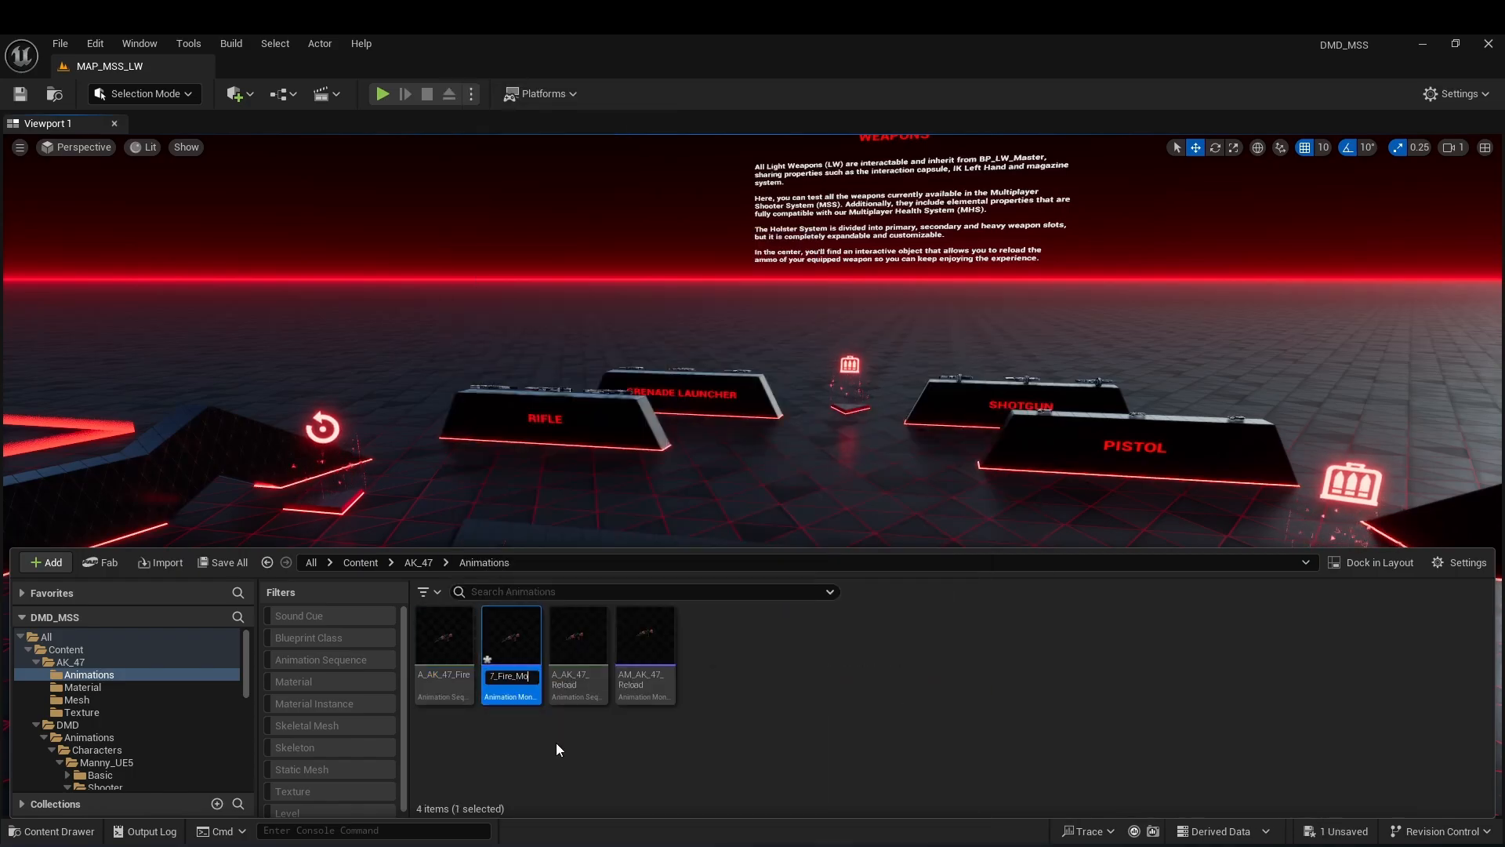
key(BackSpace)
key(BackSpace)
key(BackSpace)
key(BackSpace)
key(BackSpace)
key(BackSpace)
key(BackSpace)
key(BackSpace)
key(Home)
key(Right)
text(M)
key(Return)
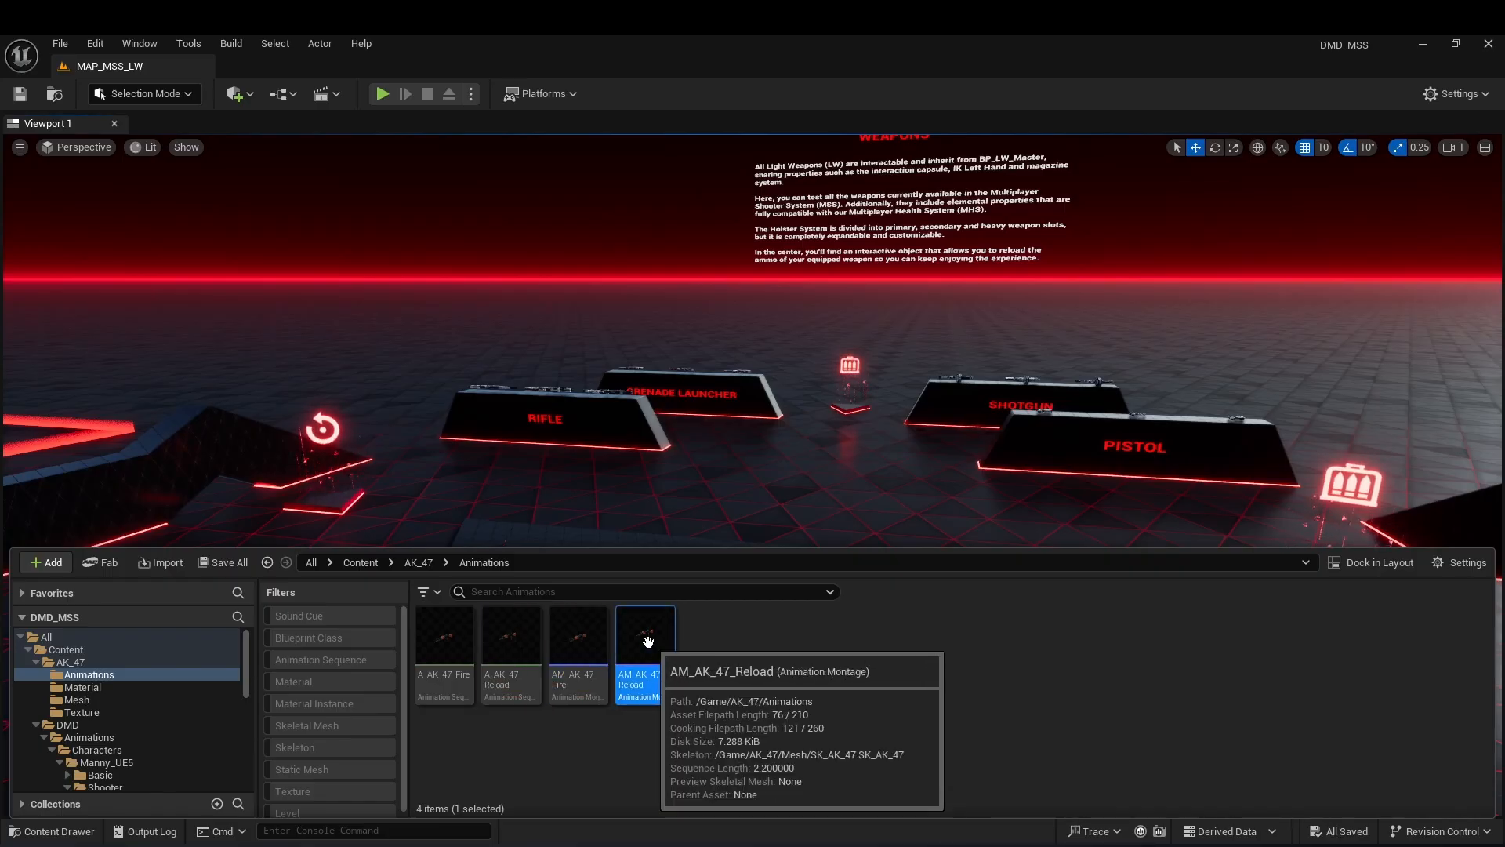
Open the AM_AK_47_Reload montage in its editor.
double_click(644, 645)
click(770, 418)
Add a Play Sound notify to notify track 1 and place it at about frame 8.
right_click(636, 720)
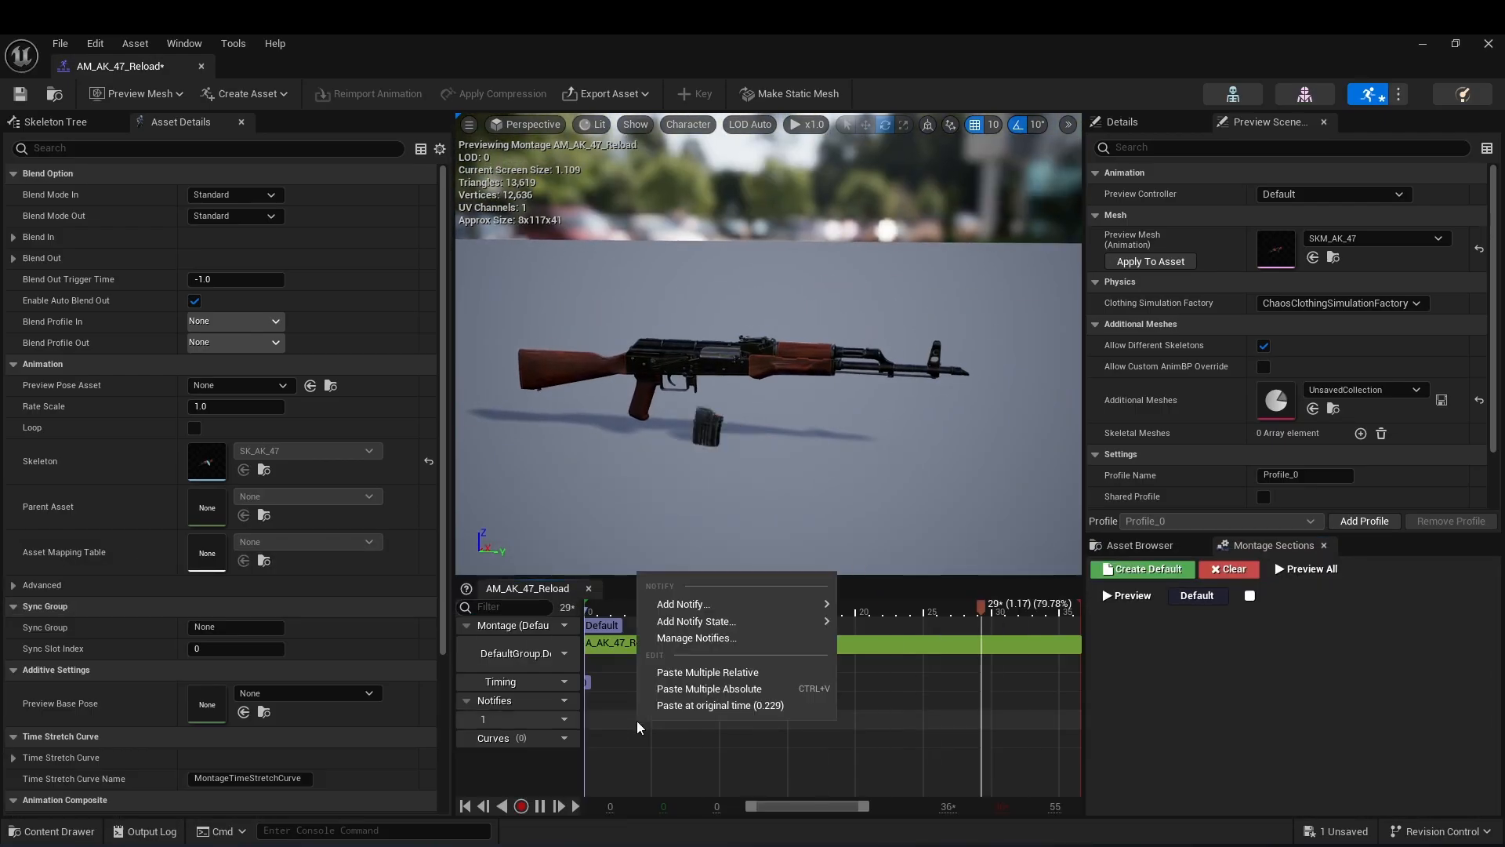
mouse_move(705, 604)
scroll(972, 698, down, 3)
click(910, 754)
drag(656, 725, 715, 725)
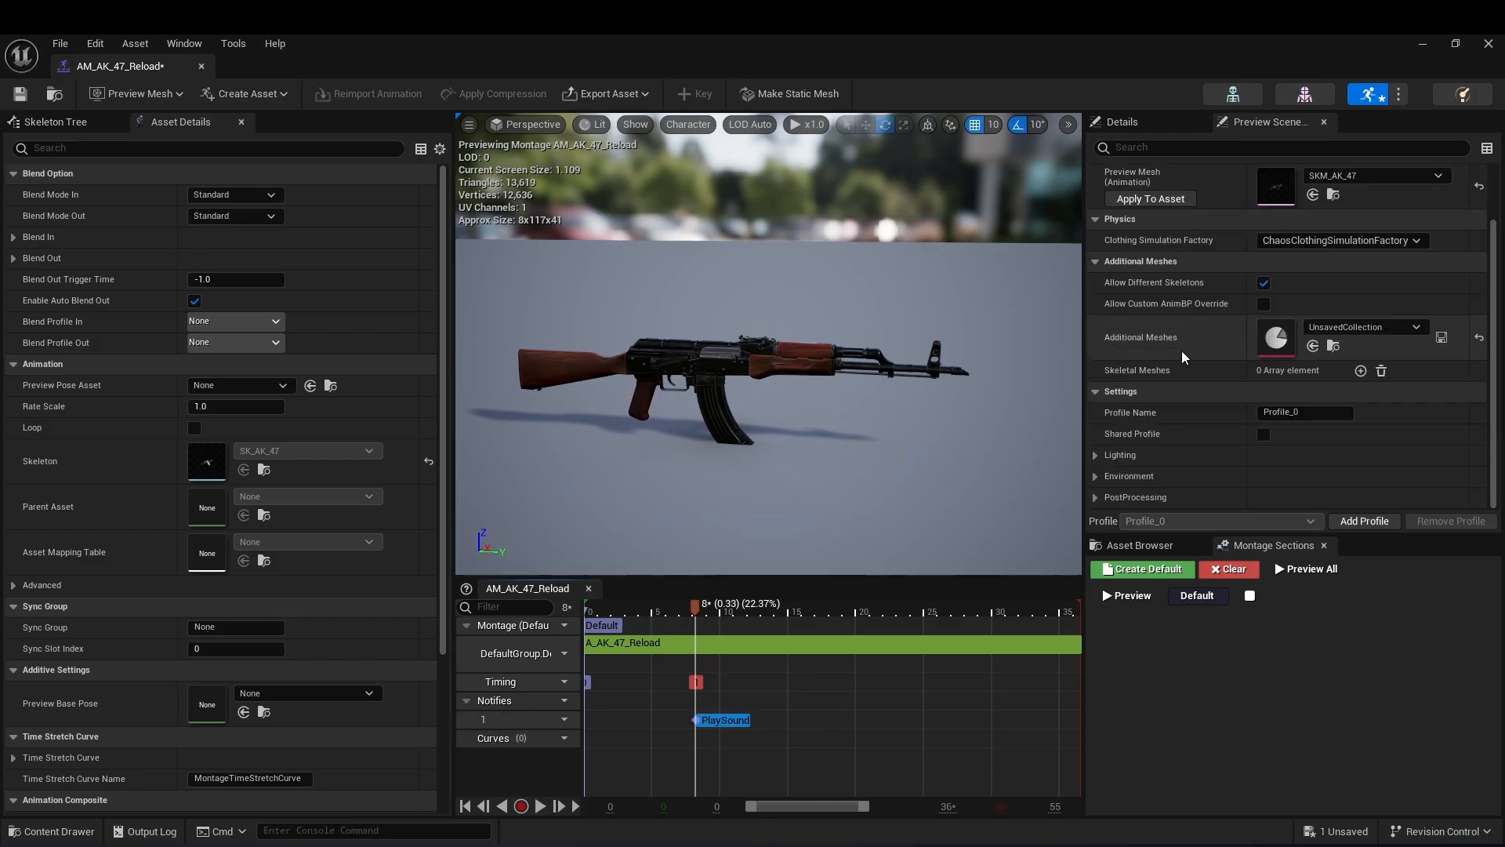
Assign SC_Weapon_Rifle_Reload_ClipOut to the Play Sound notify, enable Follow and attach it to Root_Bone.
click(1359, 218)
text(clip)
scroll(1294, 497, down, 5)
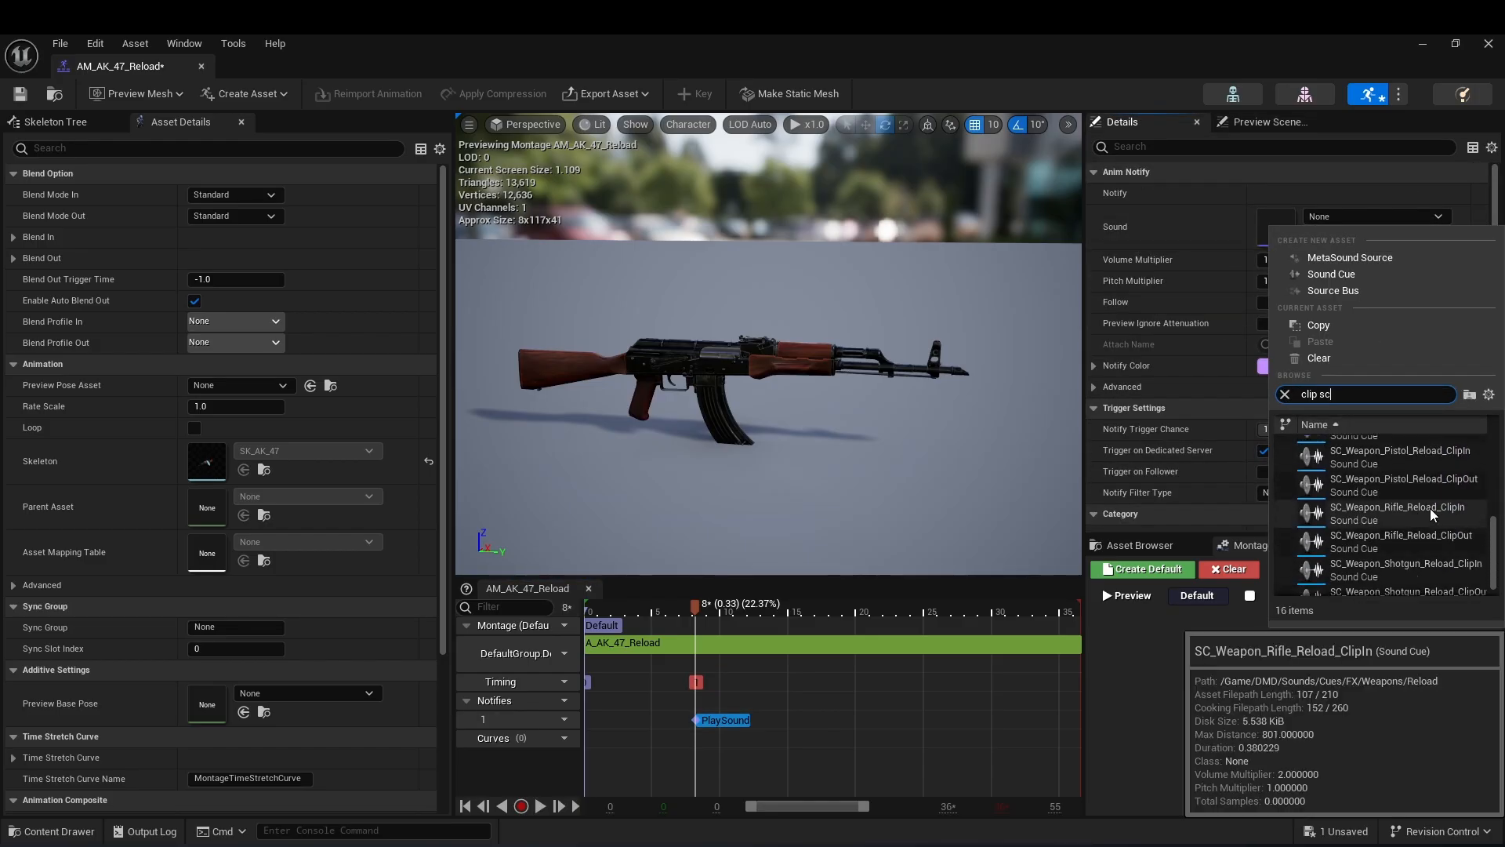
click(1295, 530)
click(1264, 303)
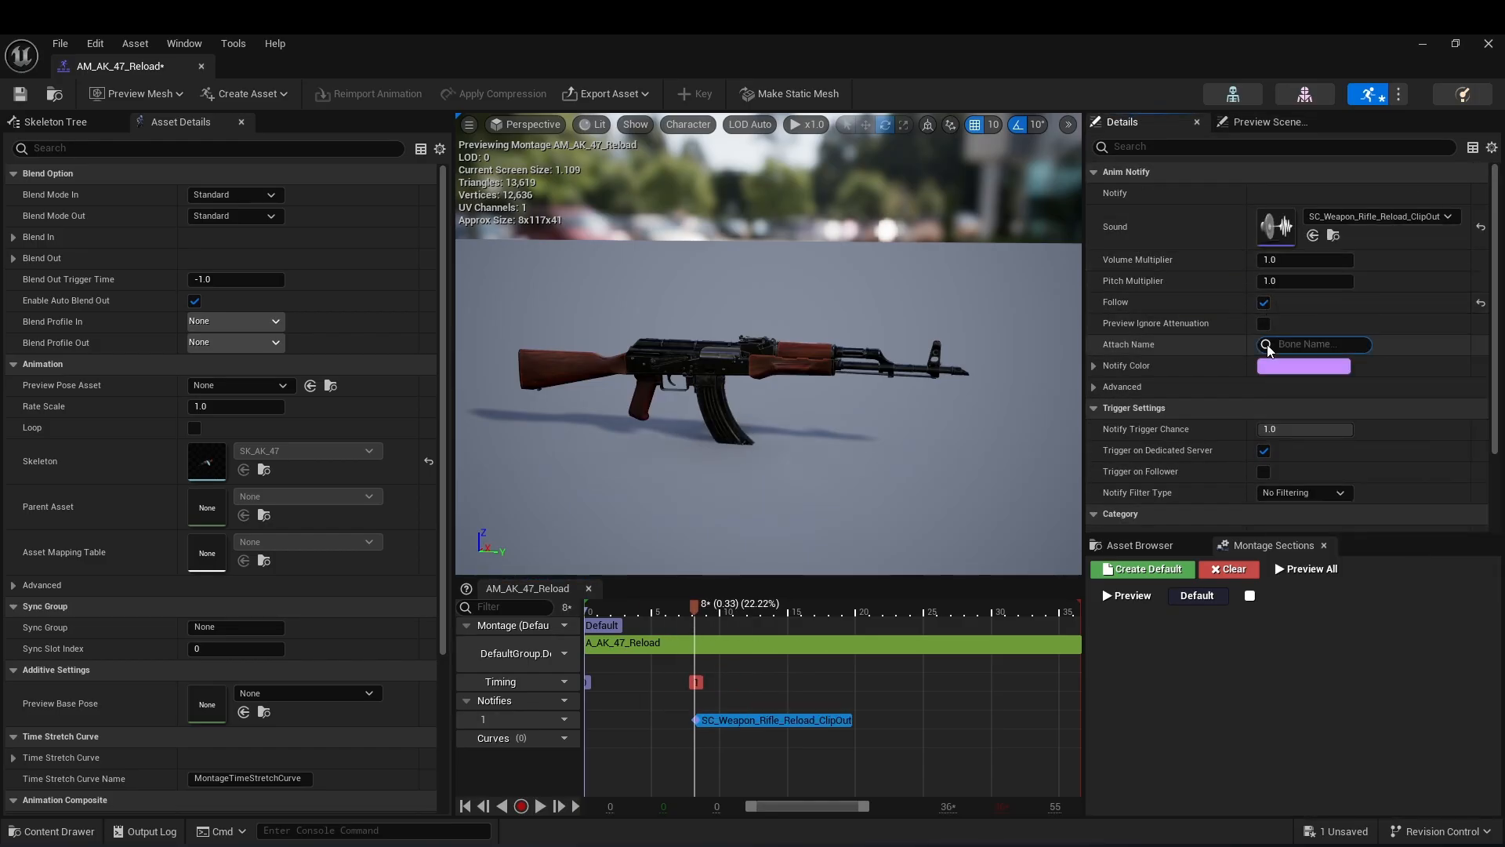
click(1302, 366)
Preview the reload montage with Preview Ignore Attenuation enabled on the sound notify, and delete that notify.
click(693, 608)
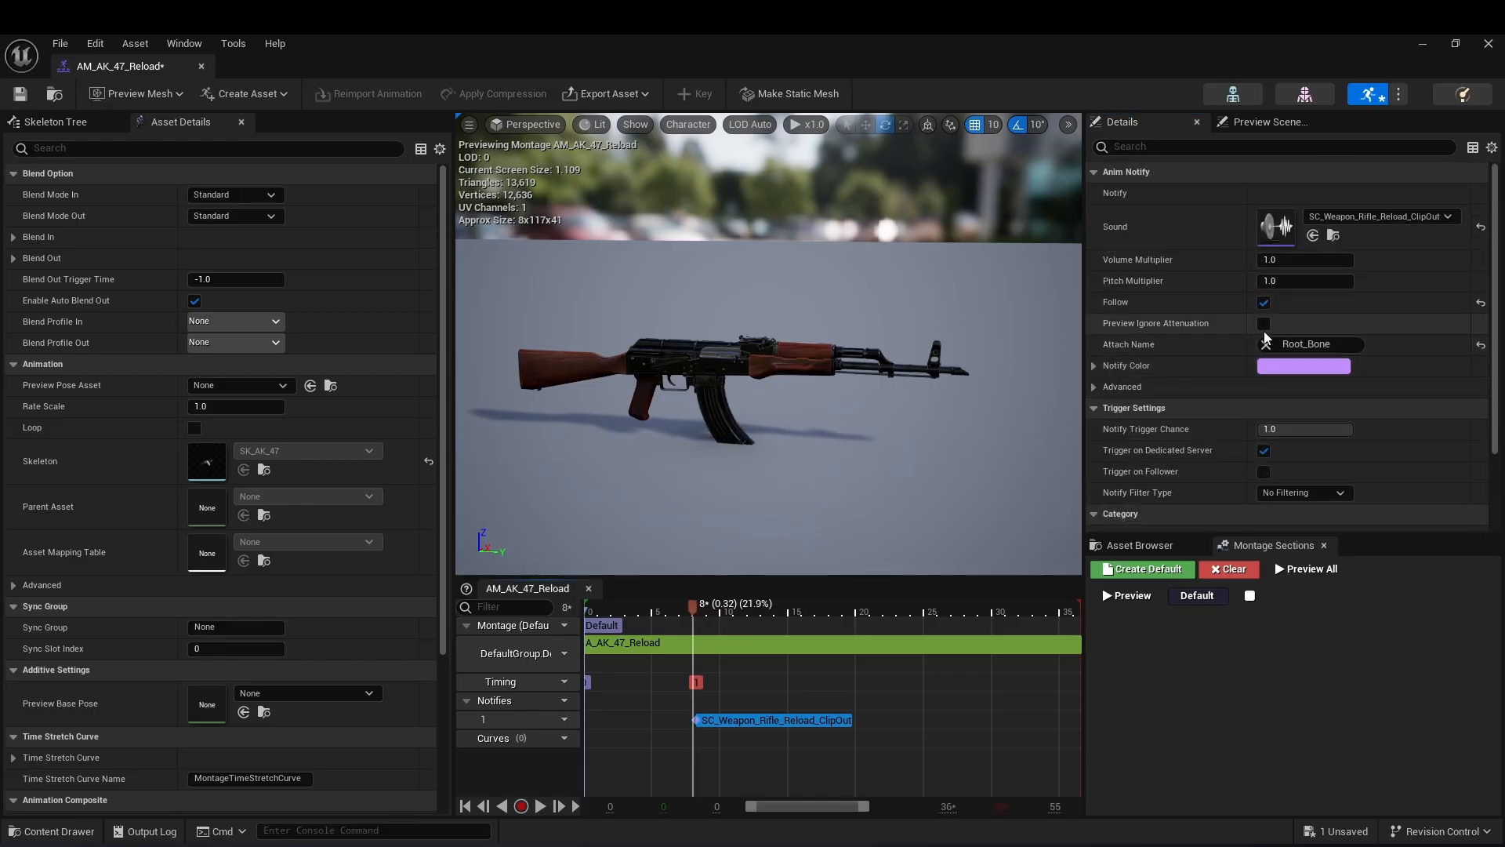
drag(682, 614, 598, 619)
key(space)
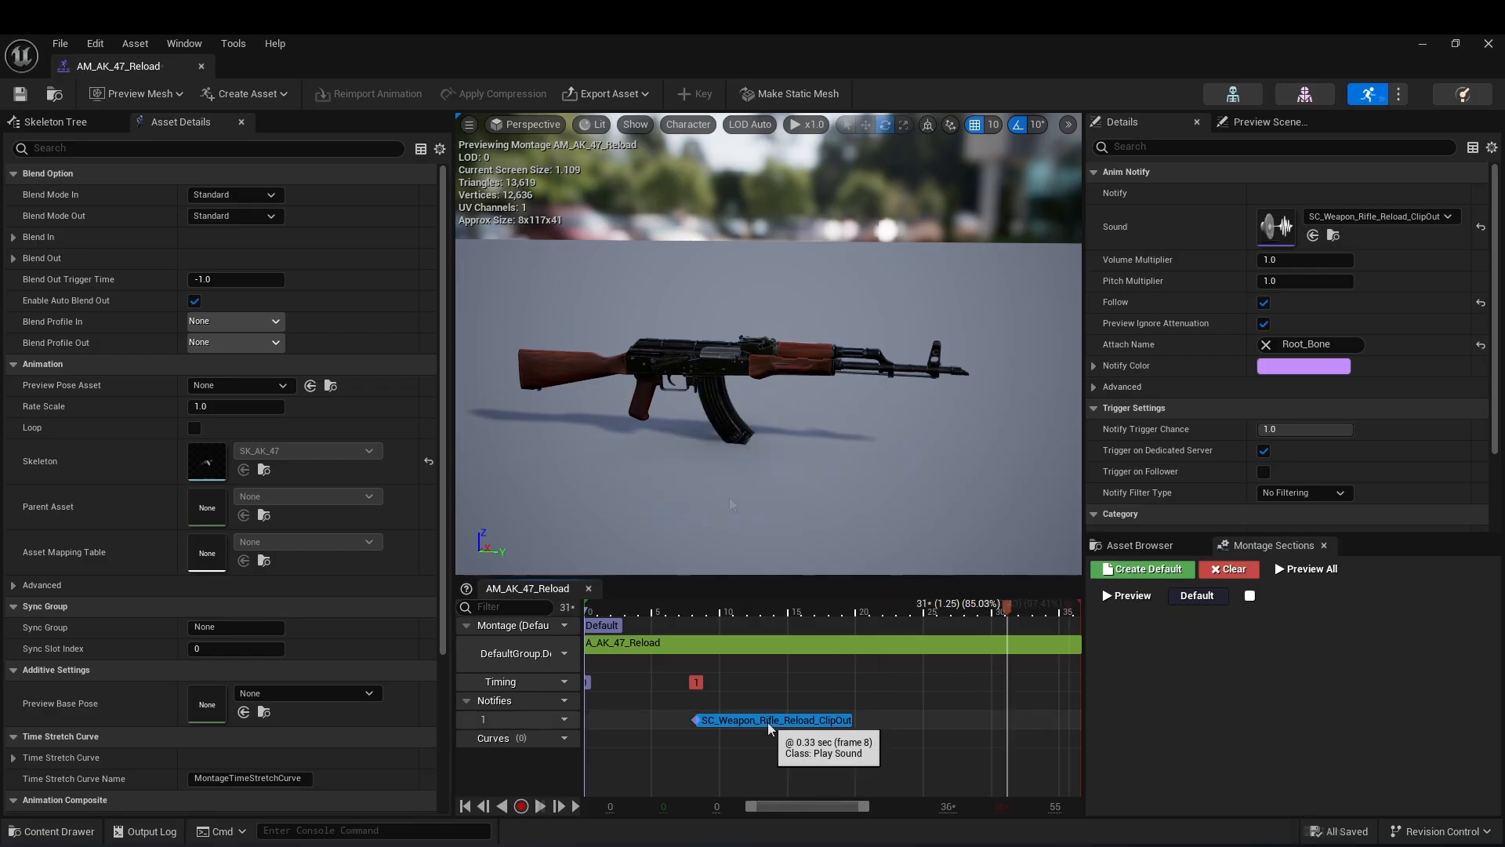
key(Delete)
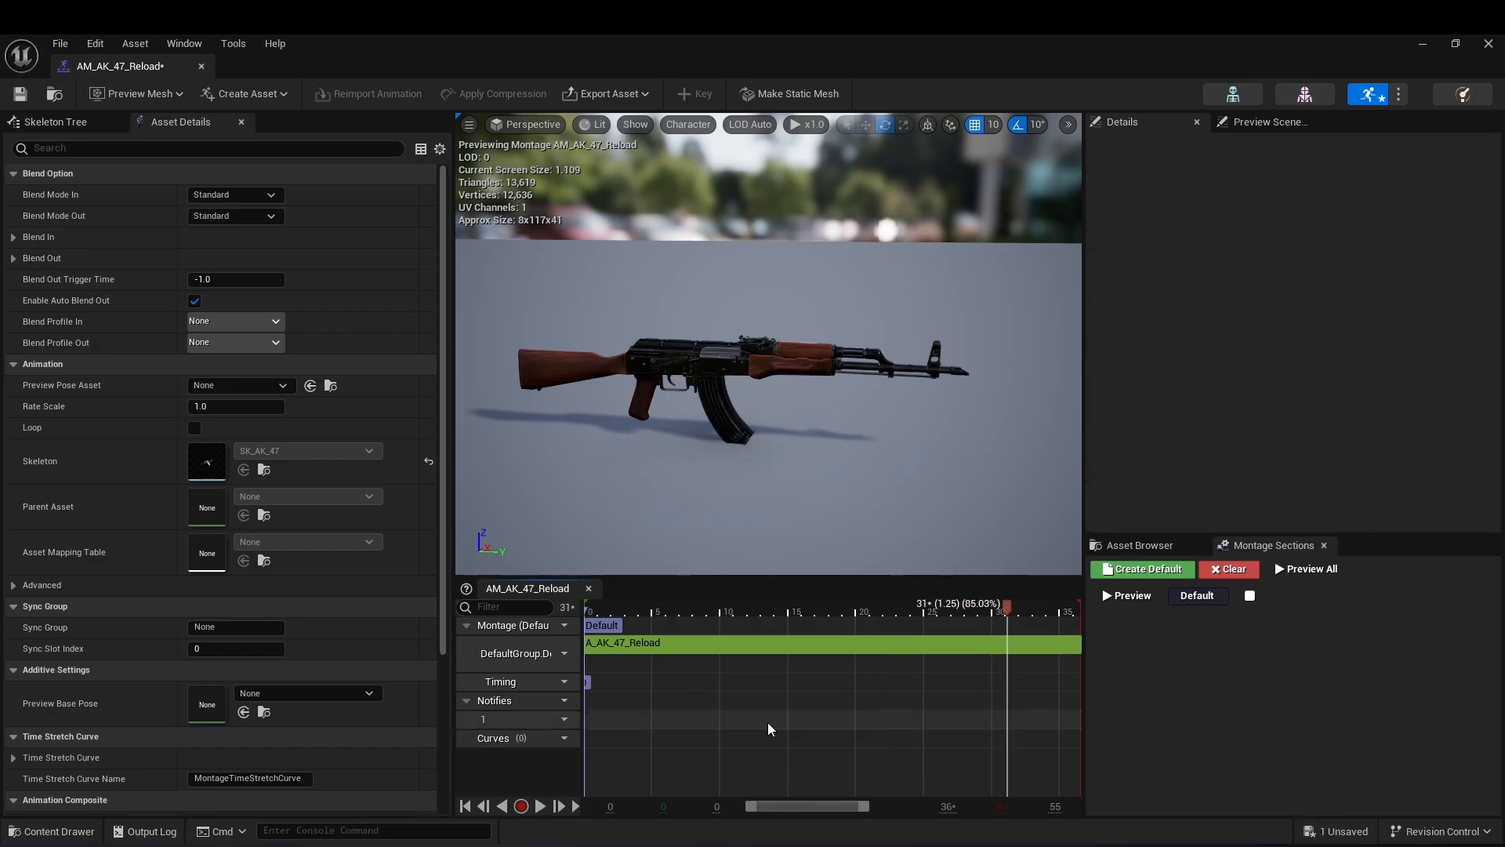
Open the existing AM_Weapon_Rifle_Reload montage from the rifle animations under DMD/Animations/Weapon.
key(ctrl+space)
double_click(446, 655)
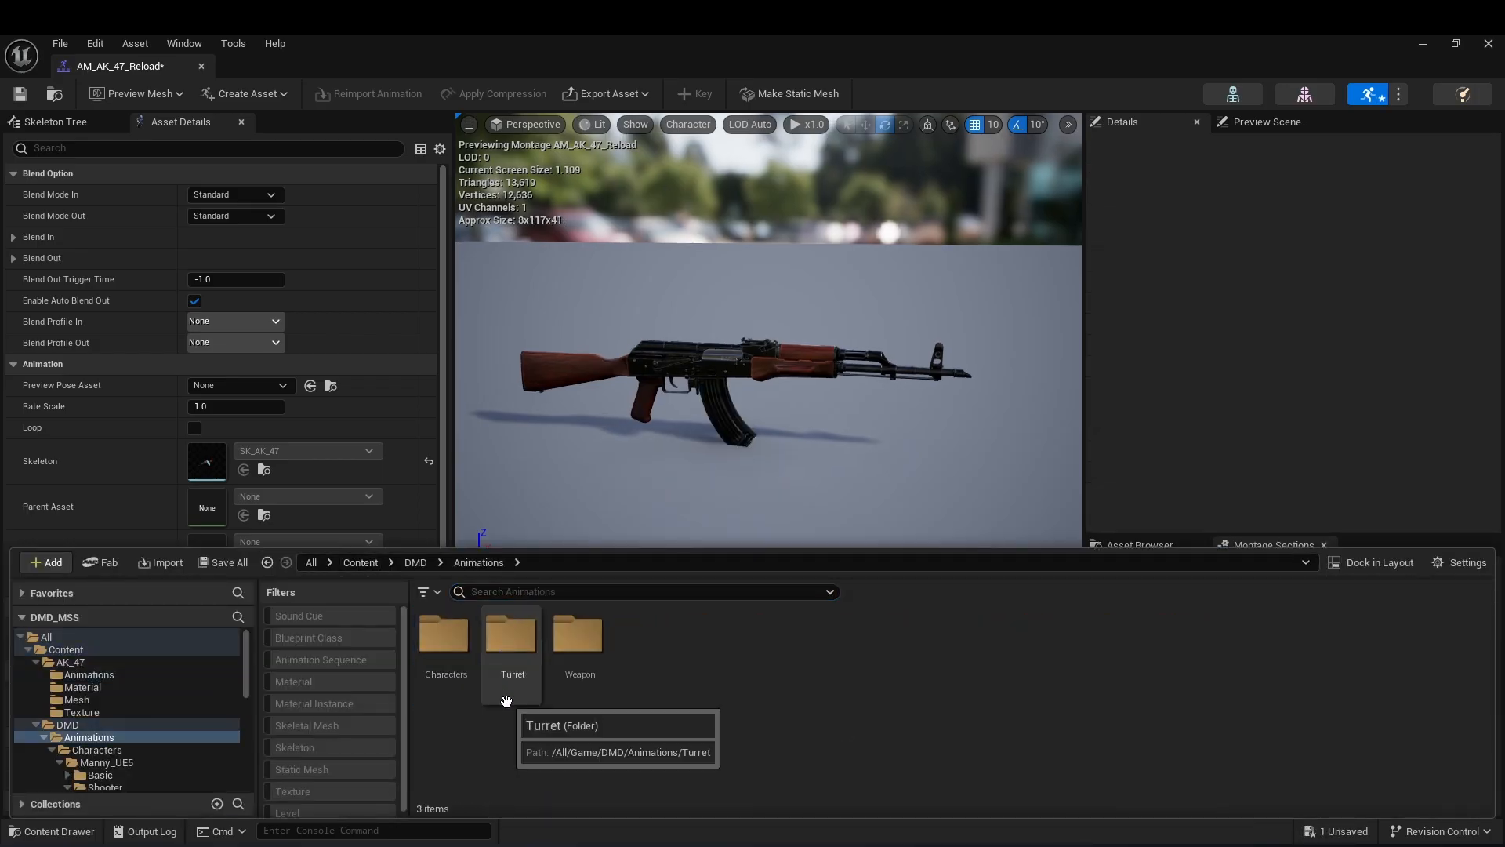
double_click(577, 659)
double_click(577, 676)
double_click(710, 670)
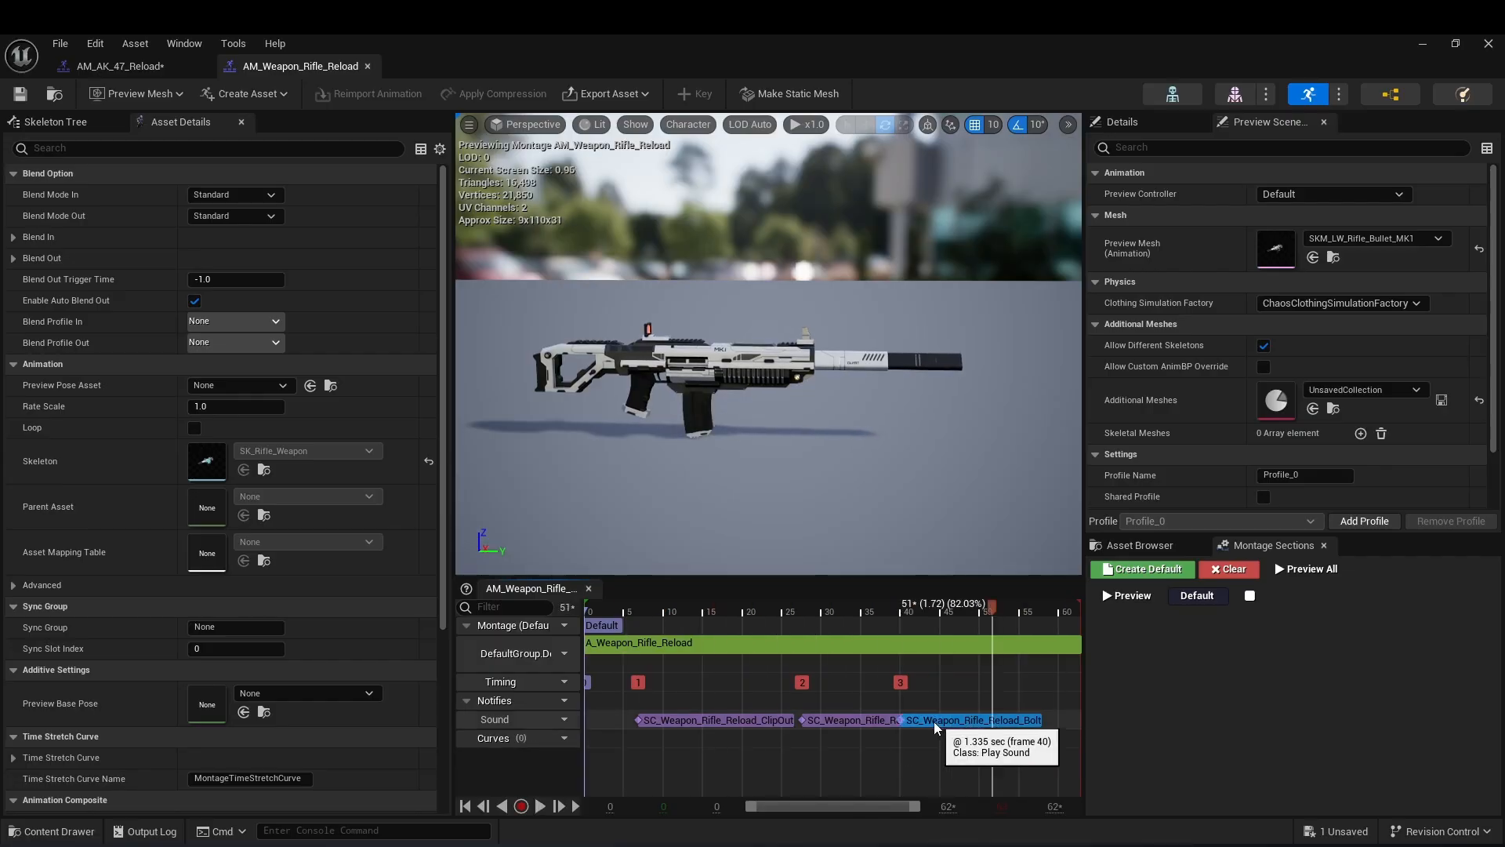
Copy the three sound notifies of AM_Weapon_Rifle_Reload and paste them at their original times into AM_AK_47_Reload's notify track.
right_click(755, 723)
click(808, 751)
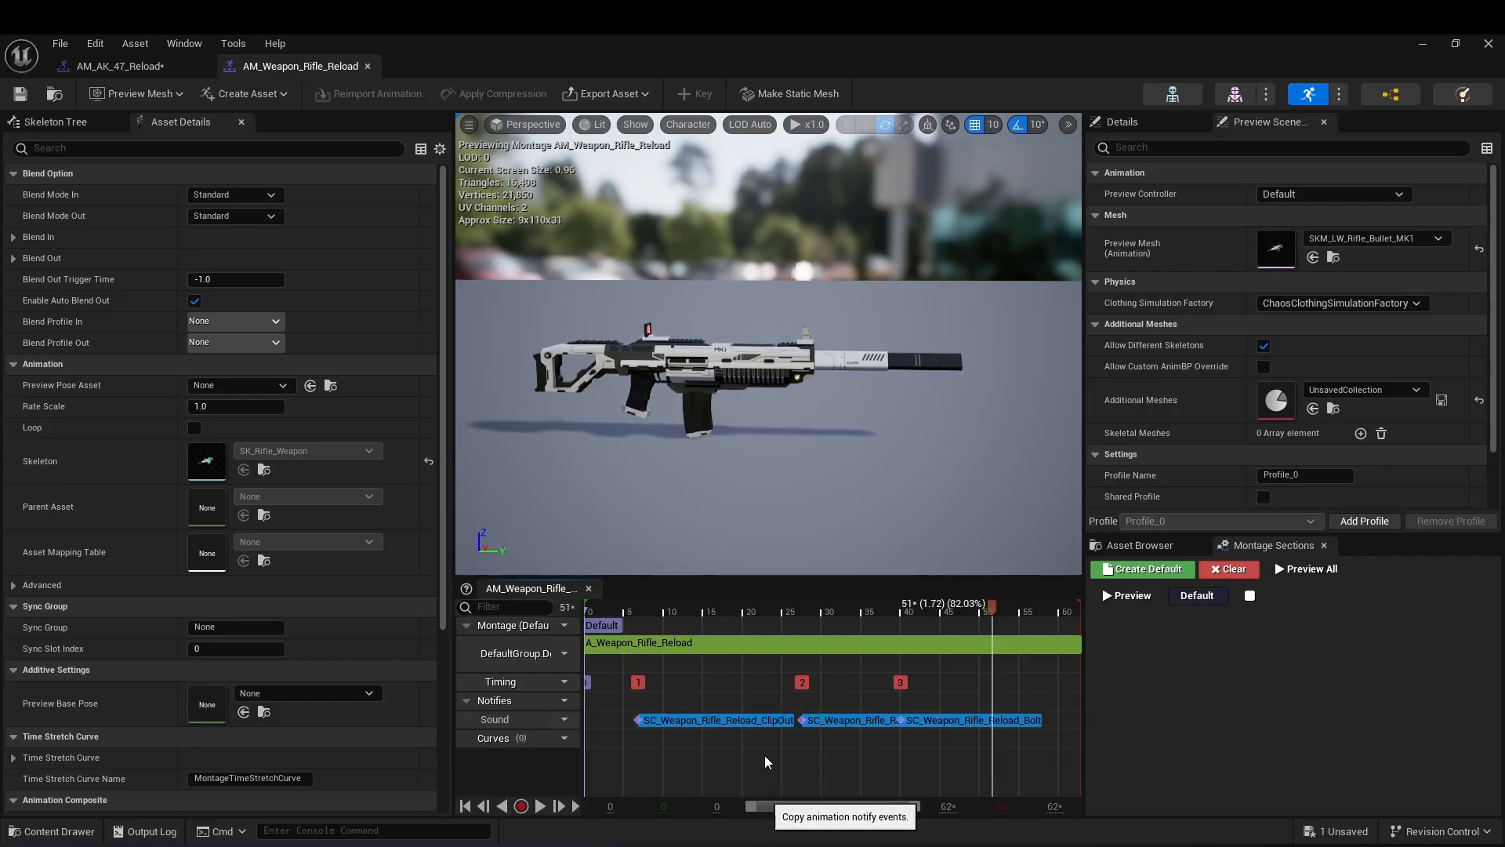
click(120, 66)
right_click(643, 719)
click(703, 703)
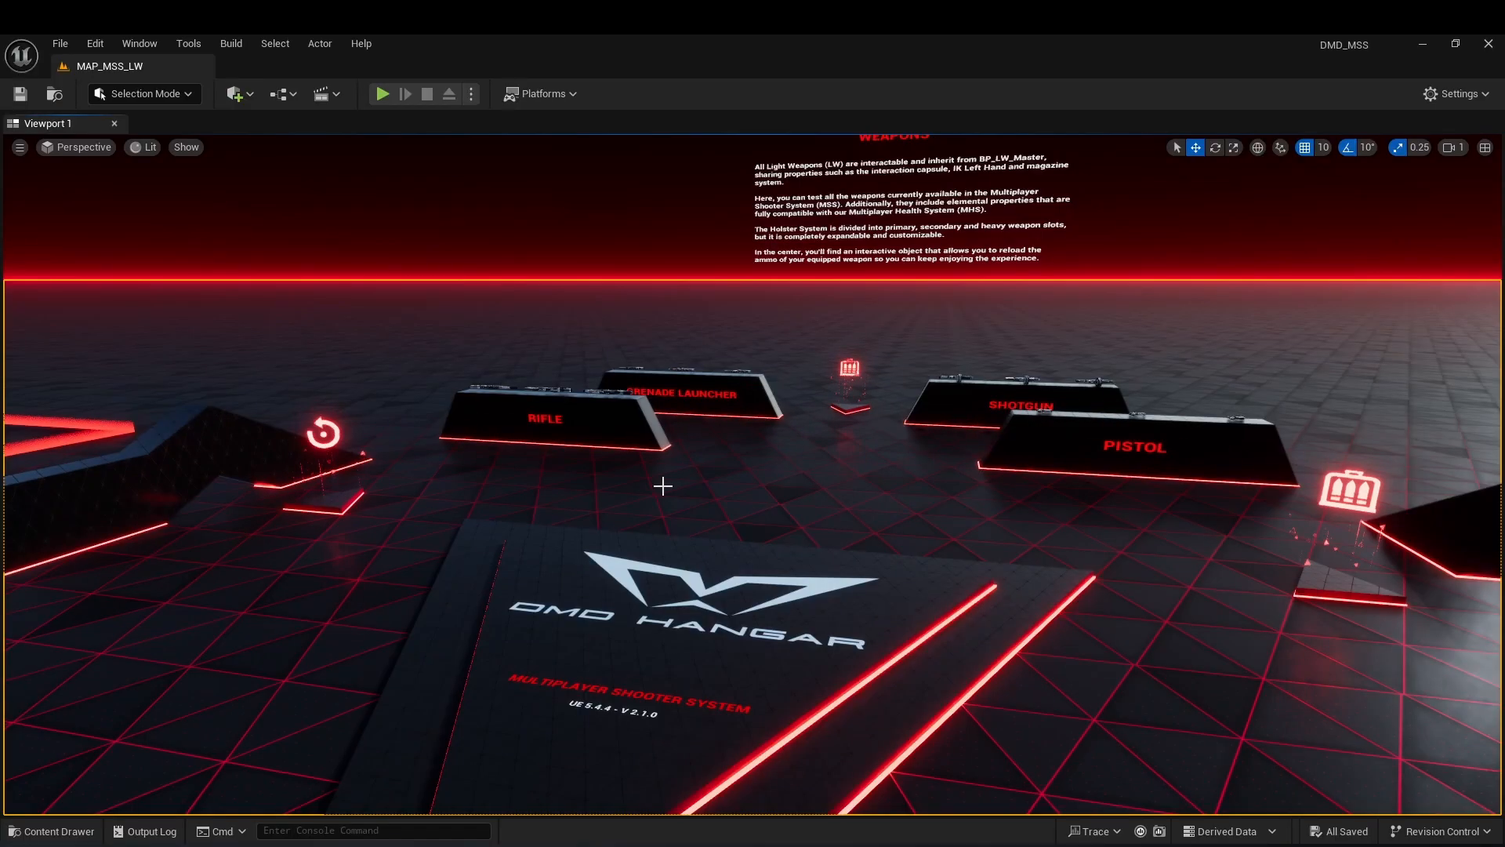
Open the AM_Reload_Rifle character montage from DMD/Animations/Characters/Manny_UE5/Shooter/Reload.
key(ctrl+space)
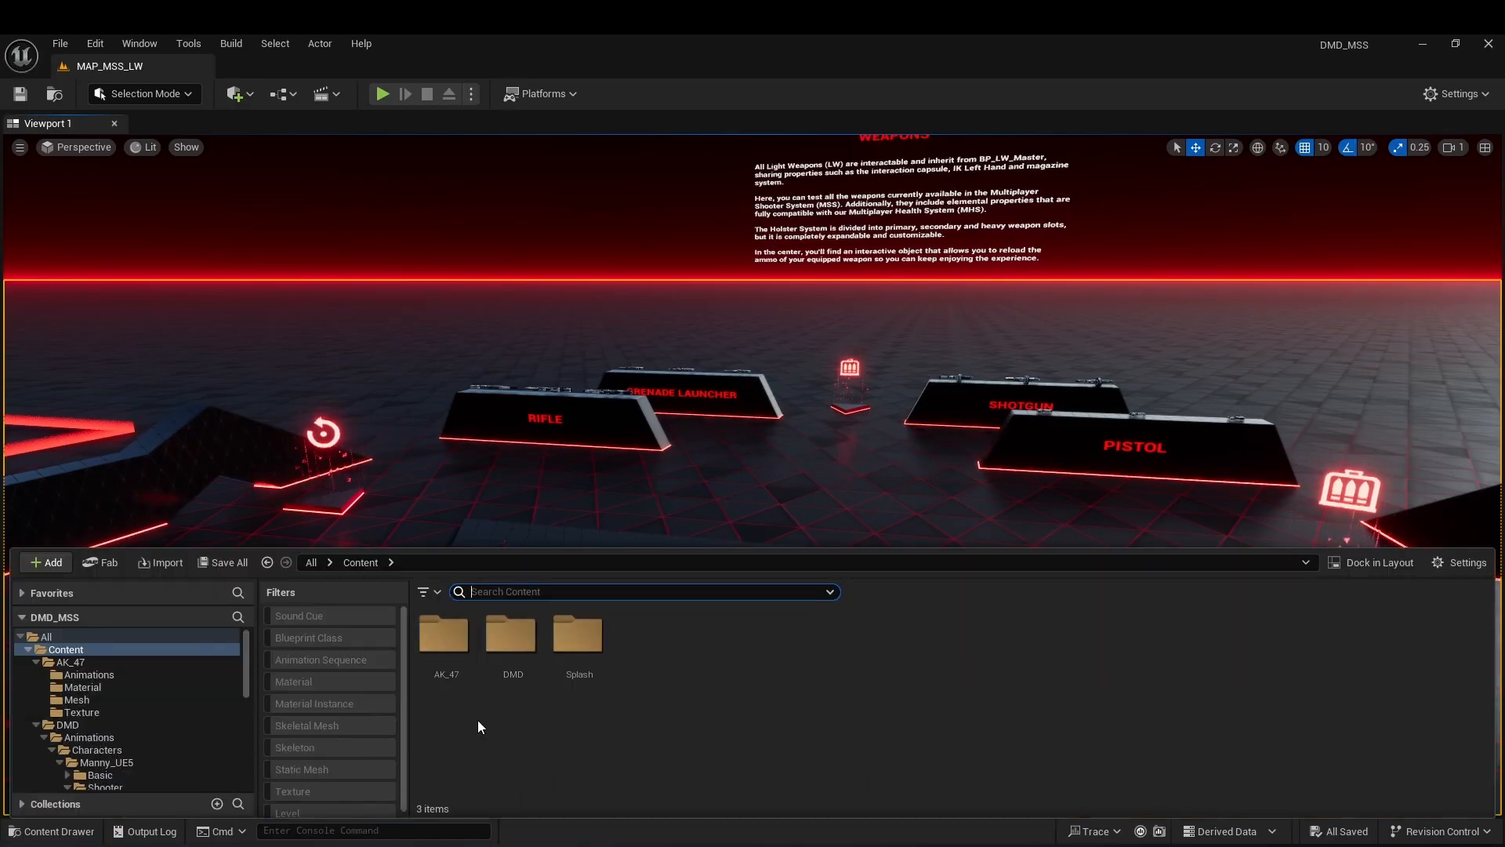
double_click(506, 651)
double_click(442, 655)
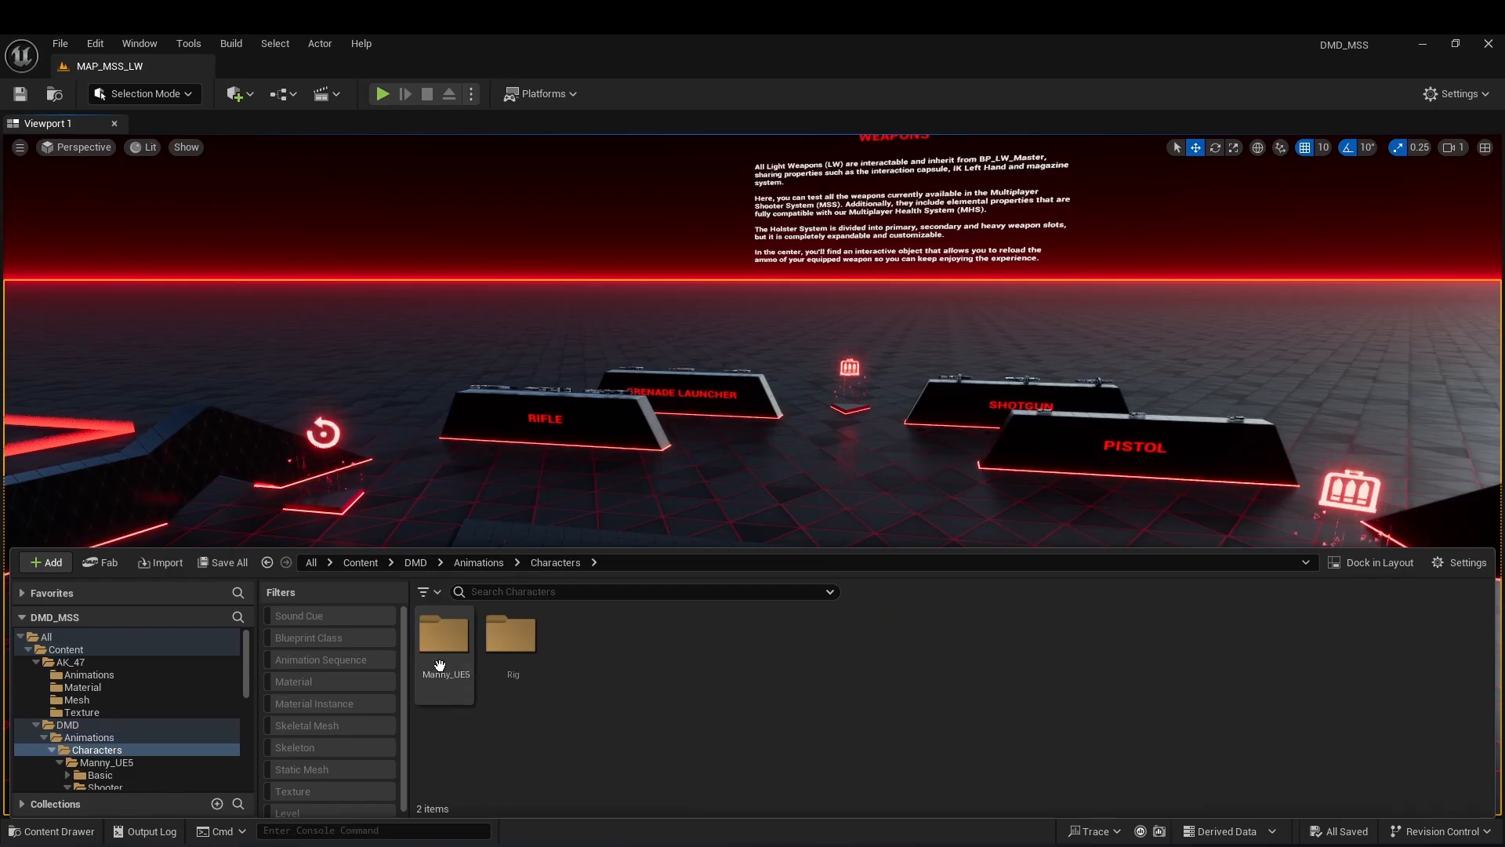
double_click(442, 654)
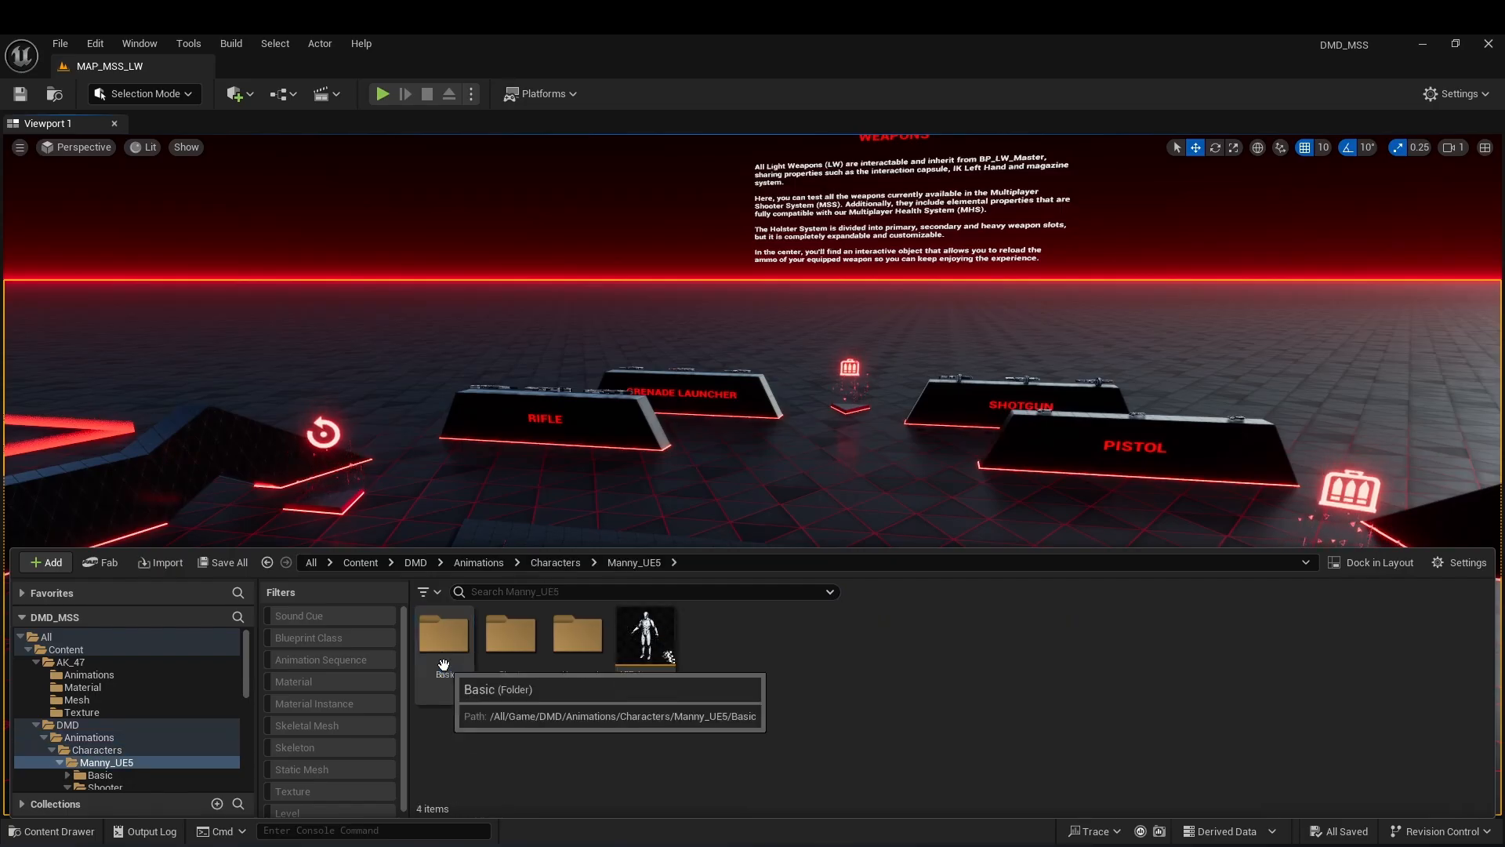
double_click(511, 659)
double_click(776, 666)
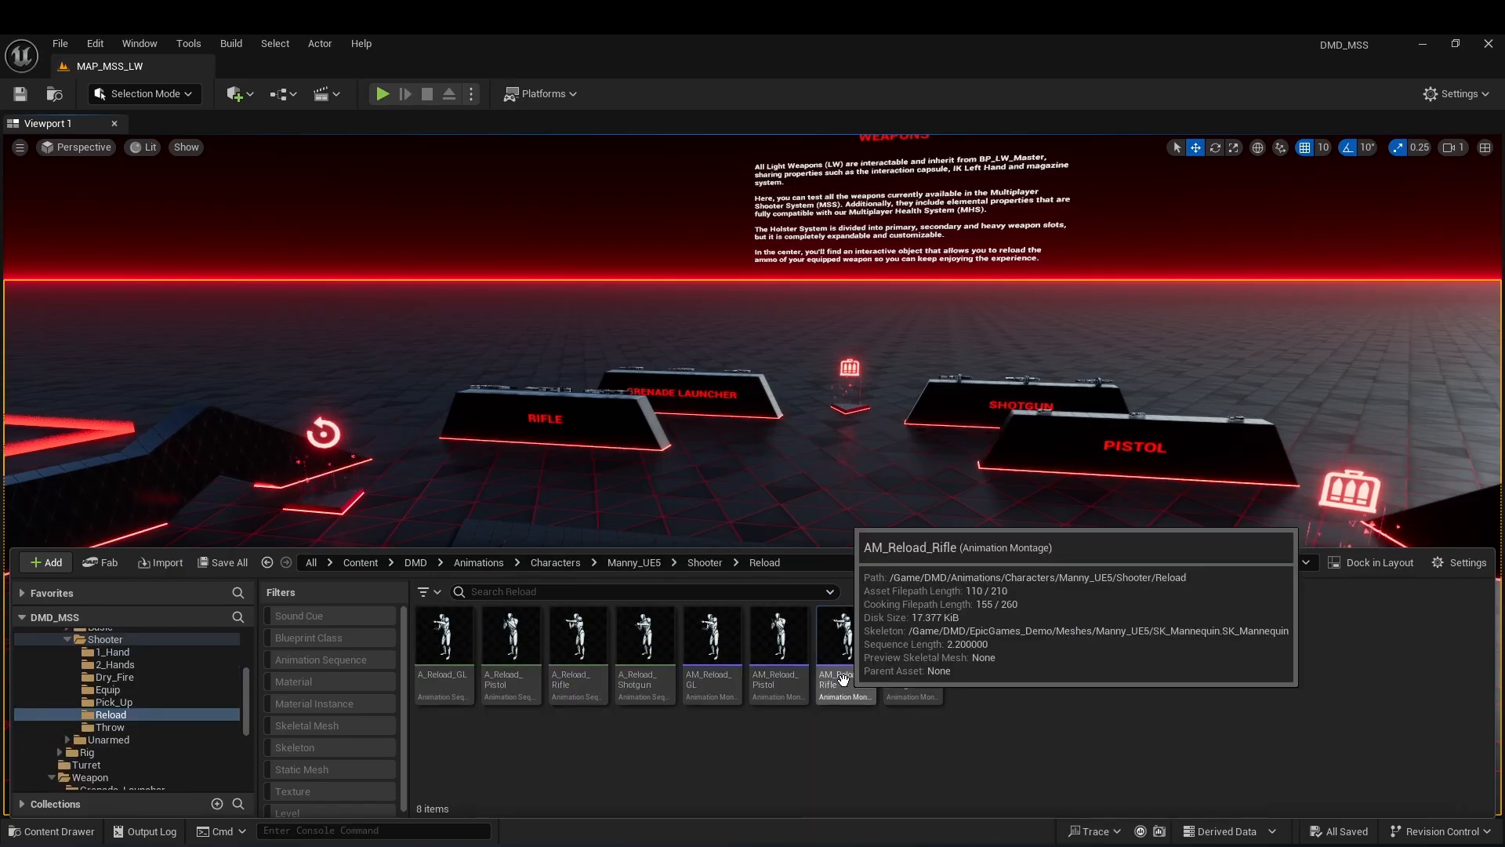
double_click(844, 639)
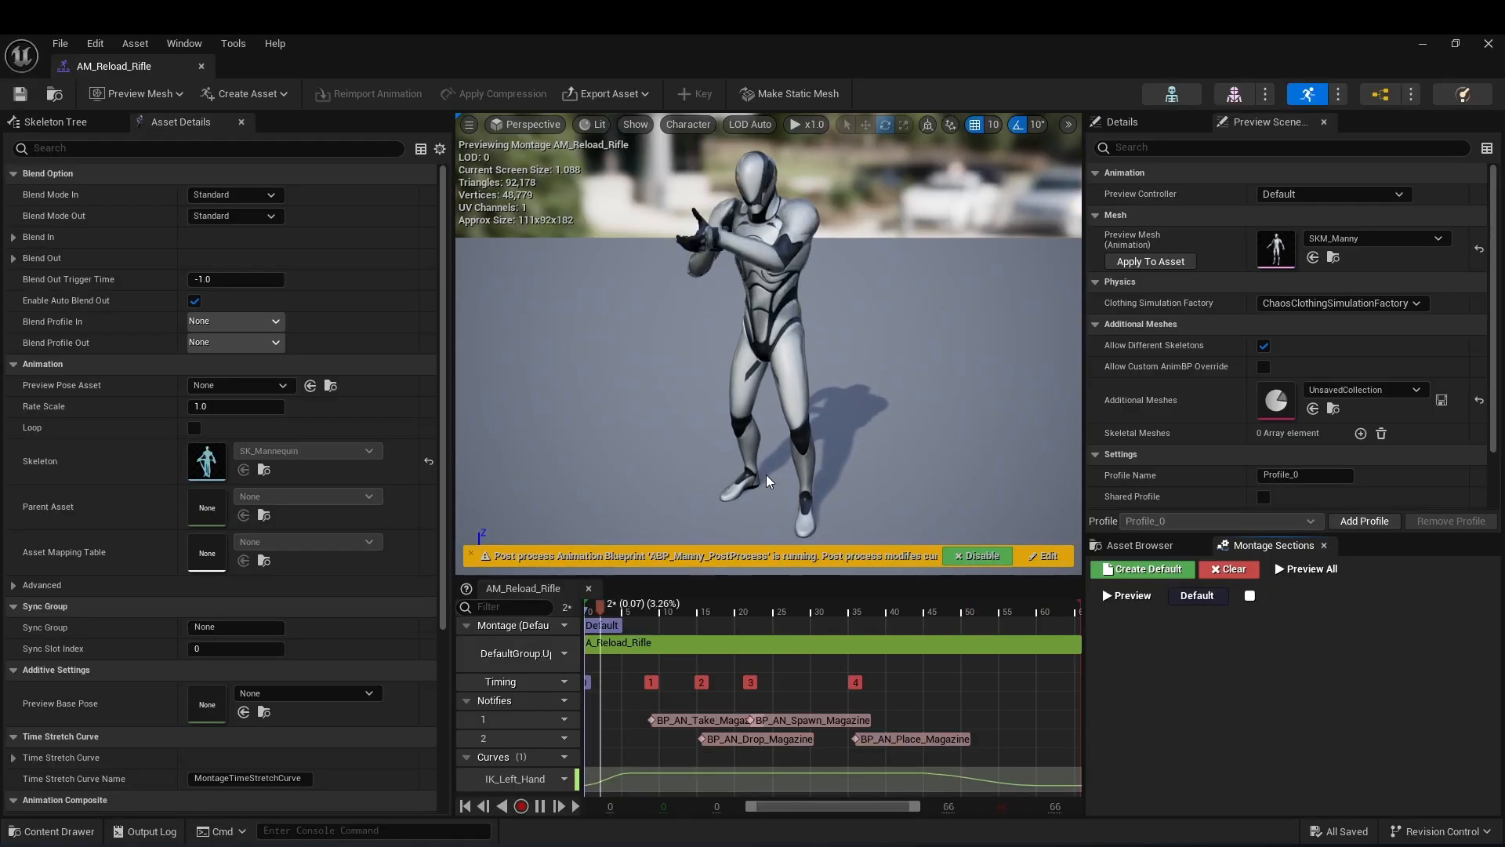
Examine the magazine notifies of AM_Reload_Rifle against the character's pose around frame 8, and the options for adding notifies.
click(639, 612)
drag(636, 614, 647, 612)
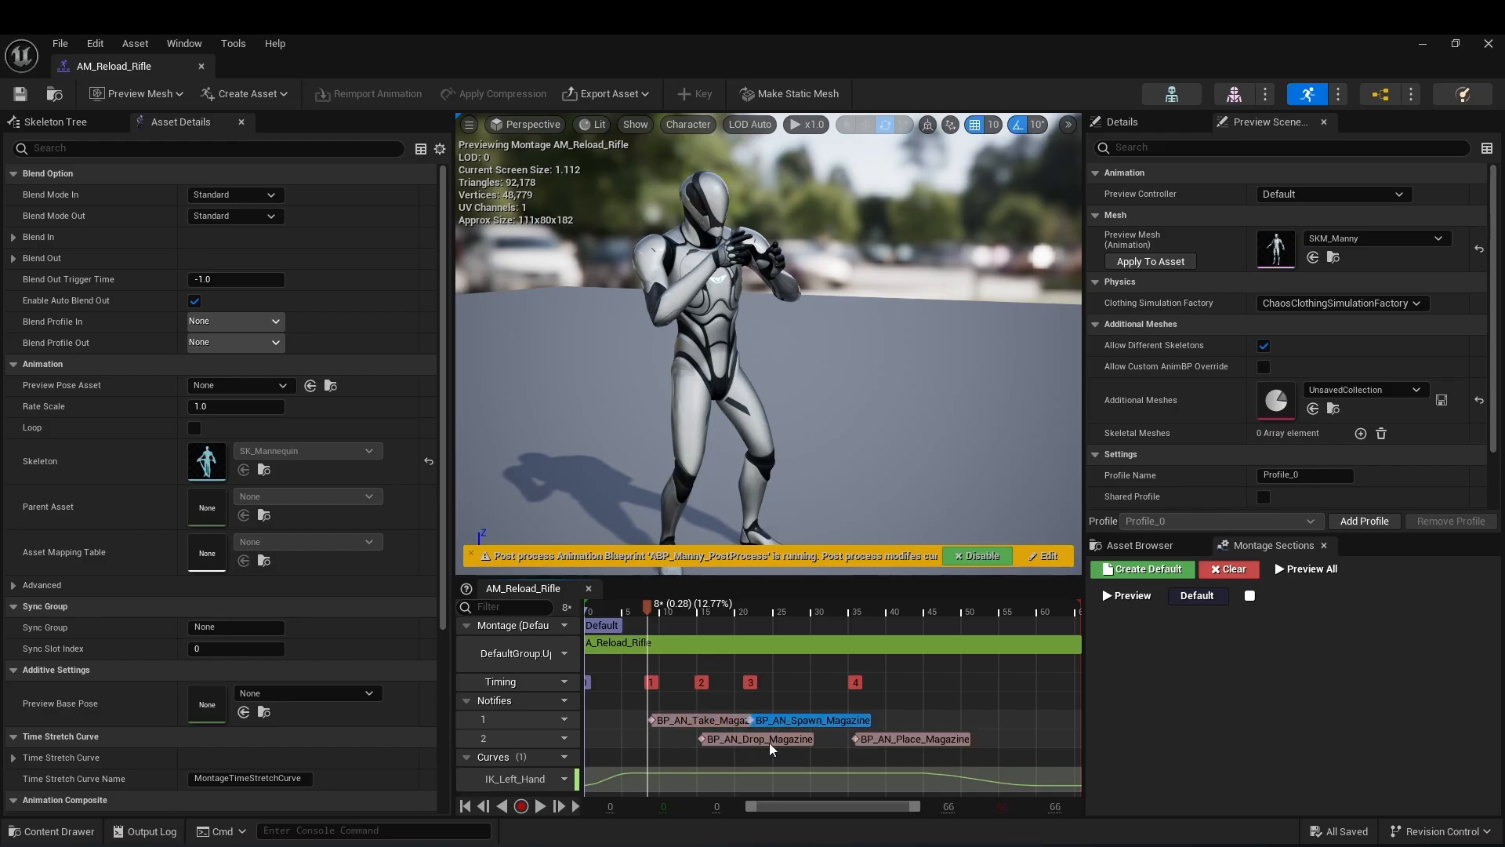
click(749, 739)
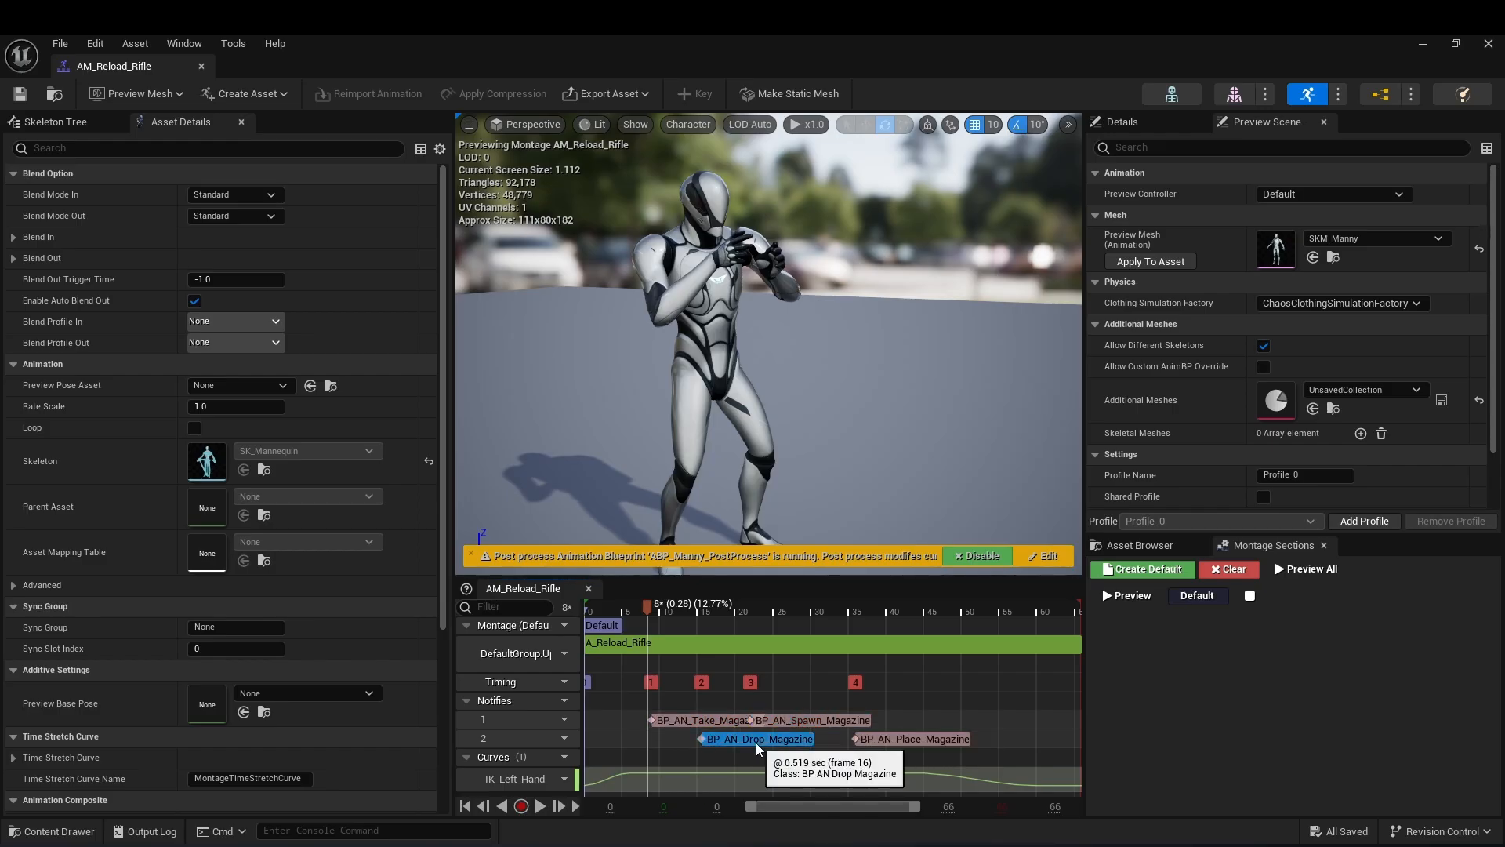
right_click(922, 720)
mouse_move(980, 598)
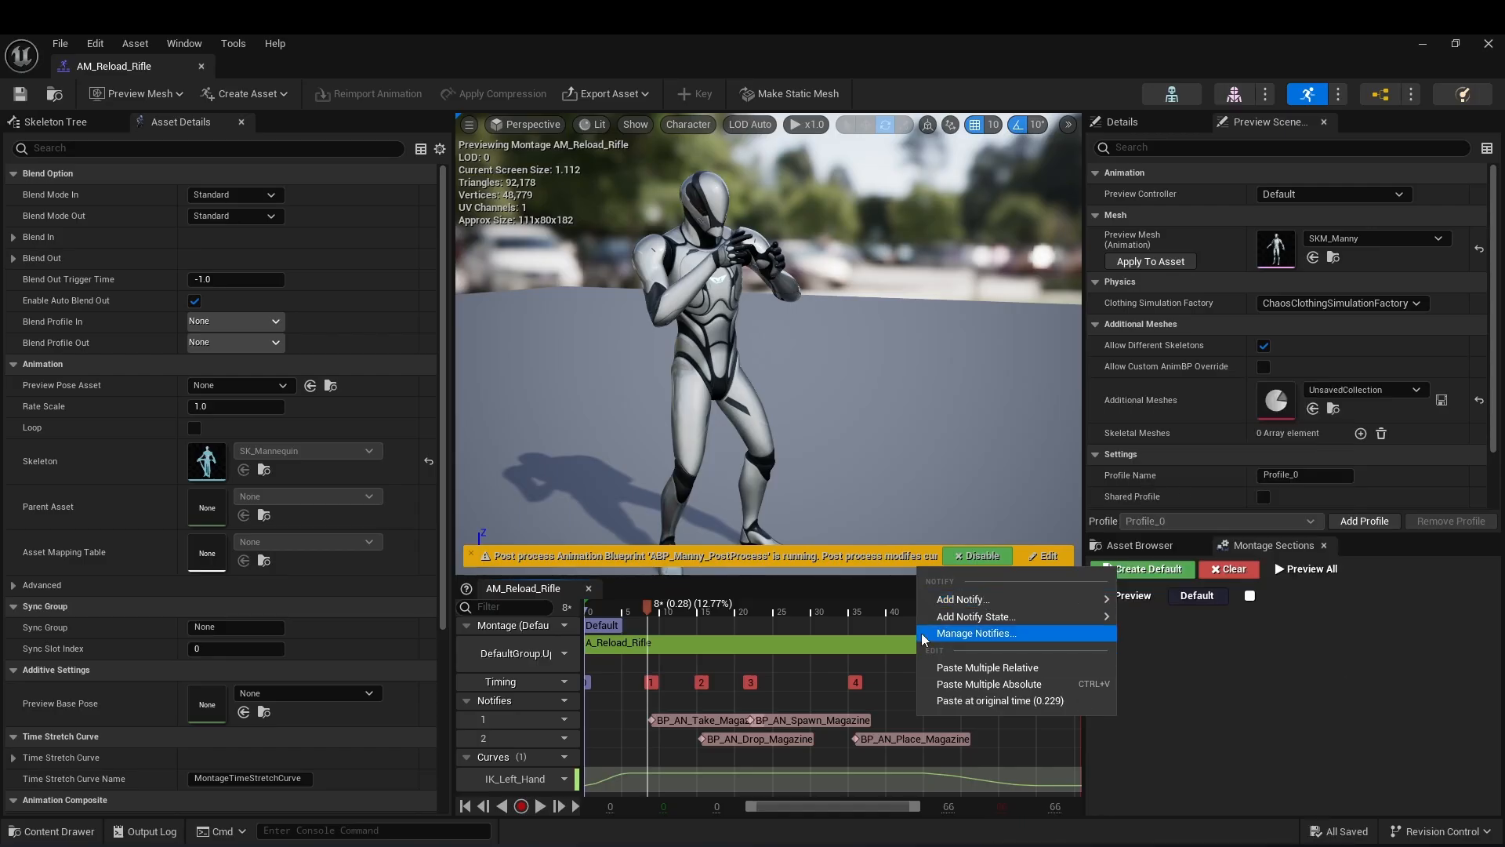
click(902, 719)
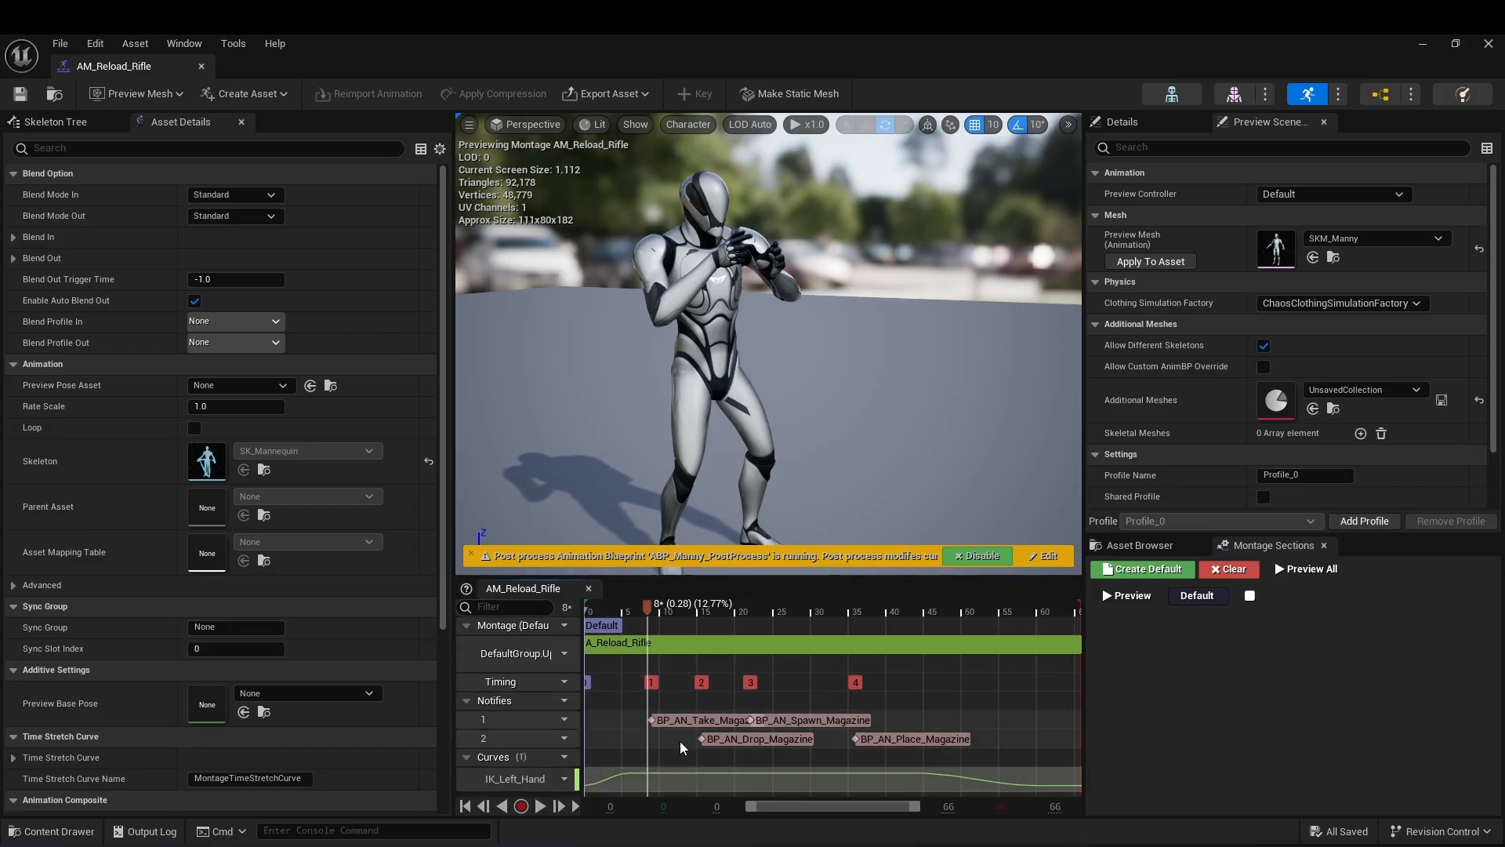
Inspect the IK_Left_Hand curve in the curve editor while scrubbing the reload, and return to the montage timeline.
click(651, 789)
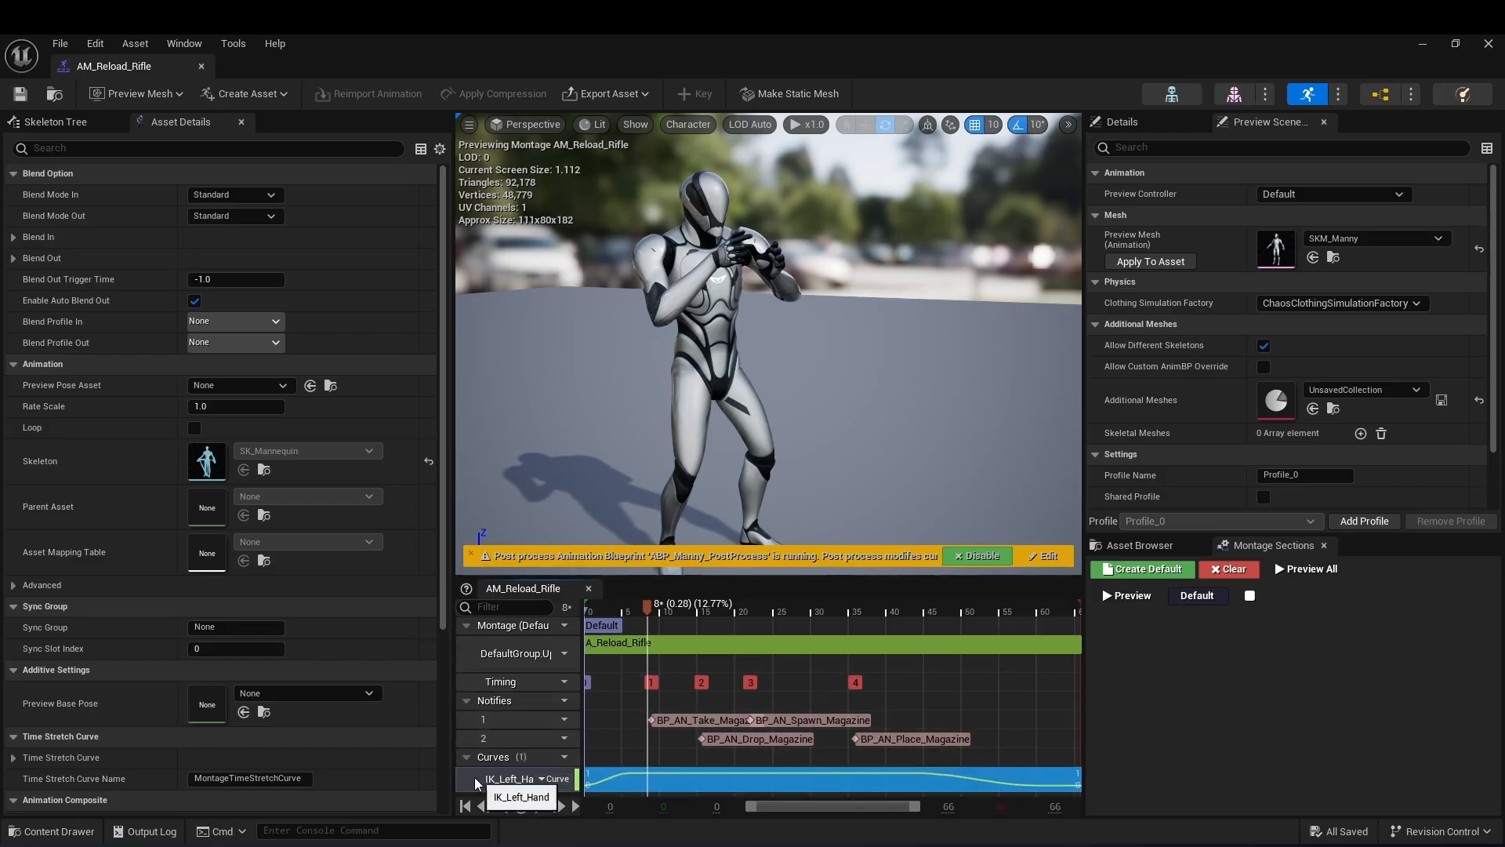
double_click(682, 788)
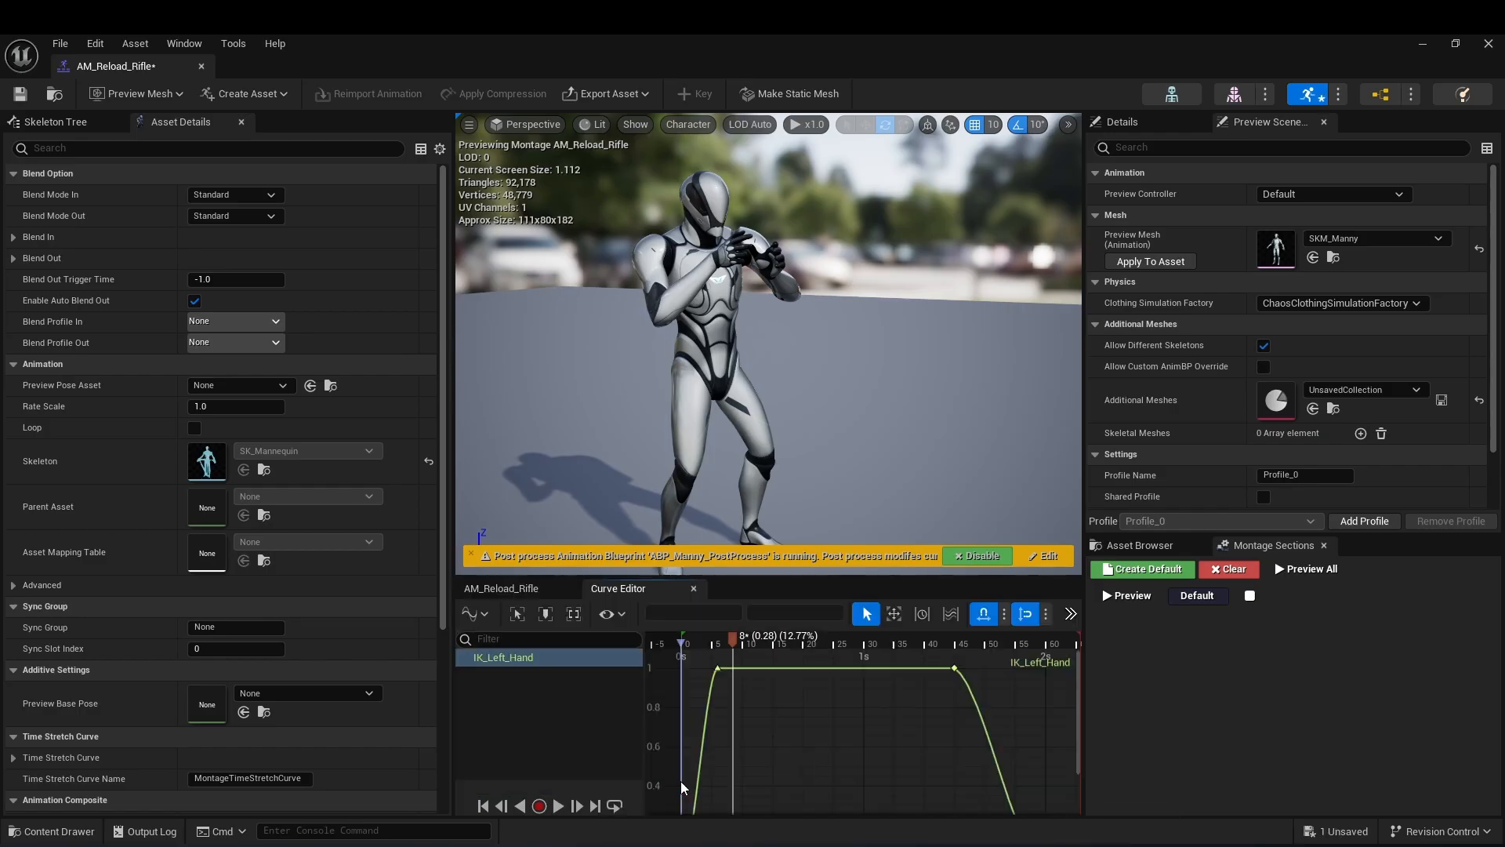
drag(752, 641, 825, 647)
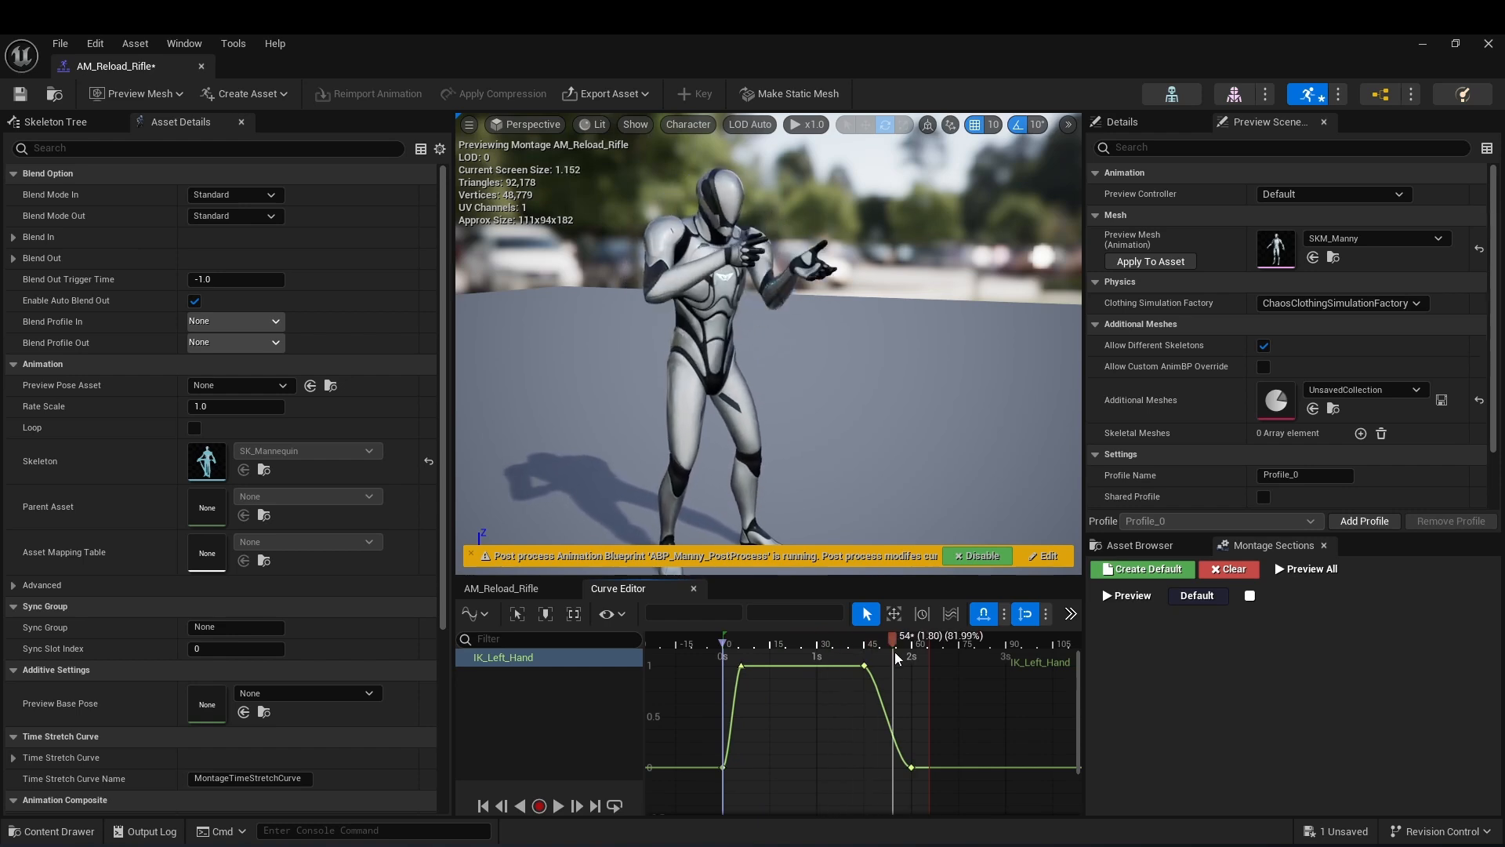
click(502, 590)
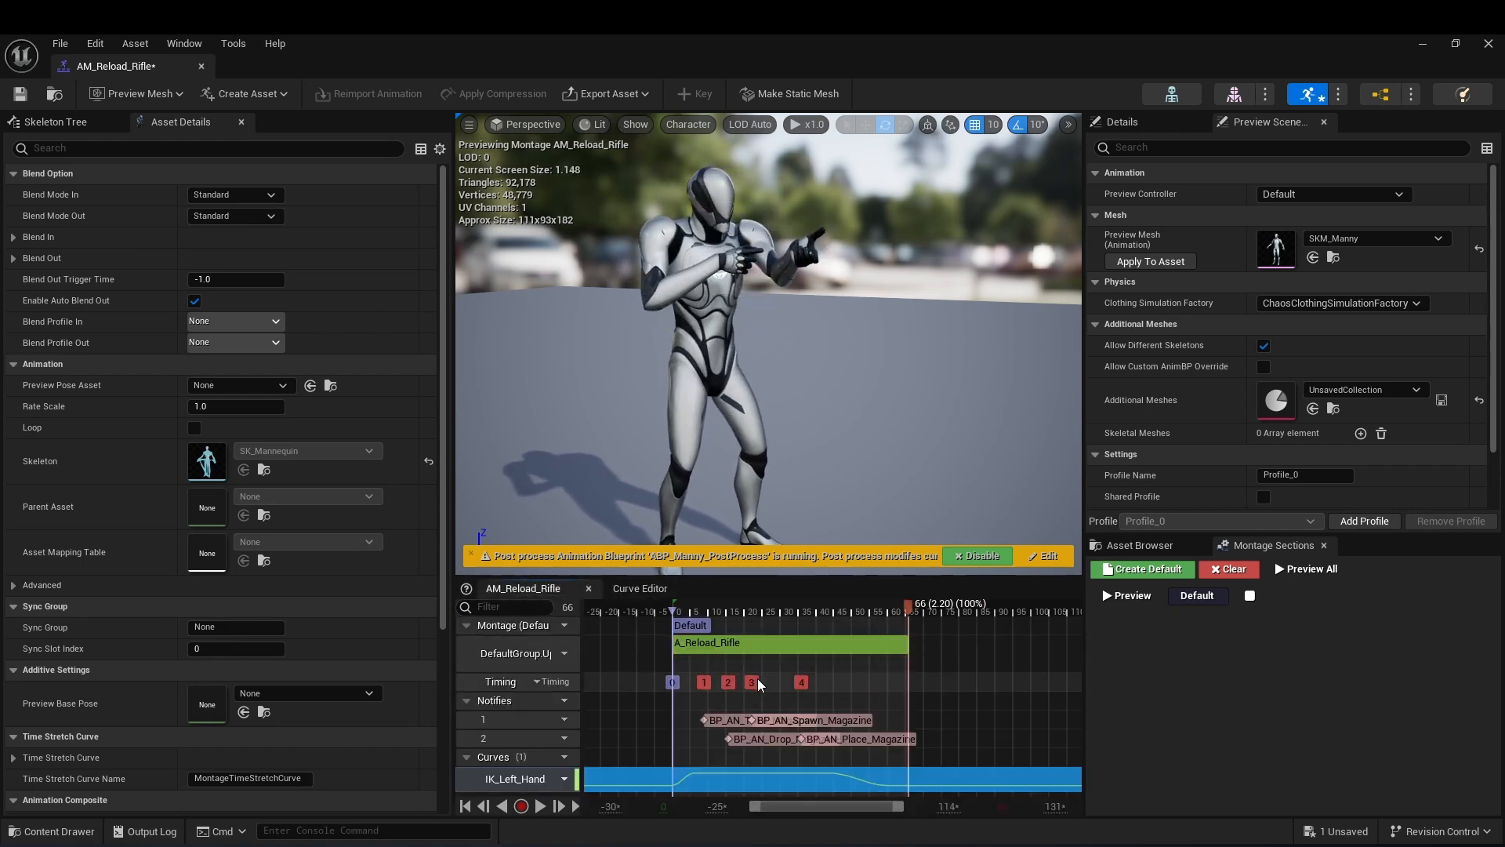
ctrl+scroll(923, 690, up, 3)
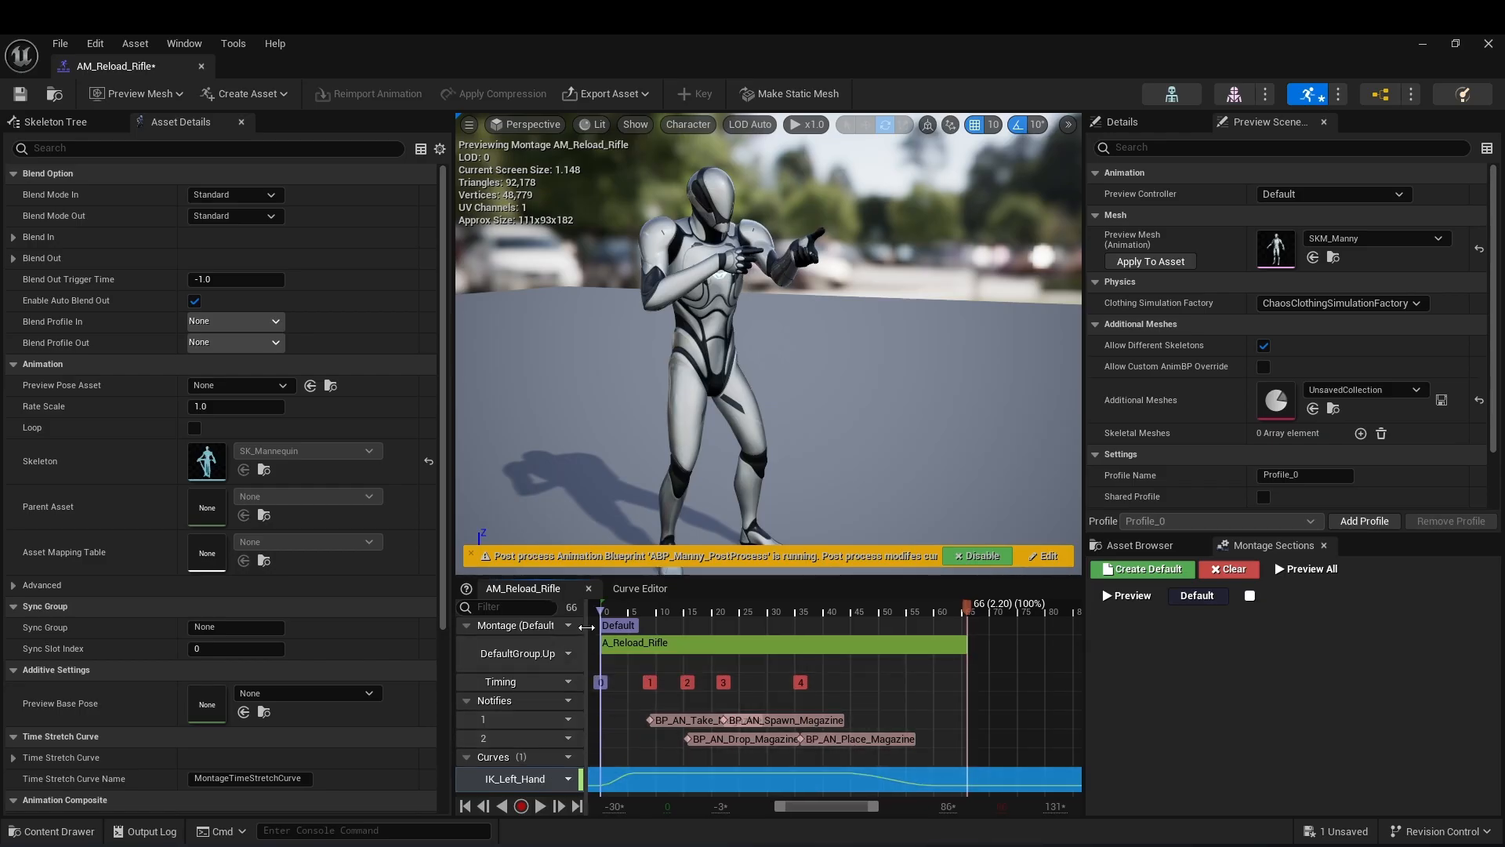
drag(587, 628, 657, 627)
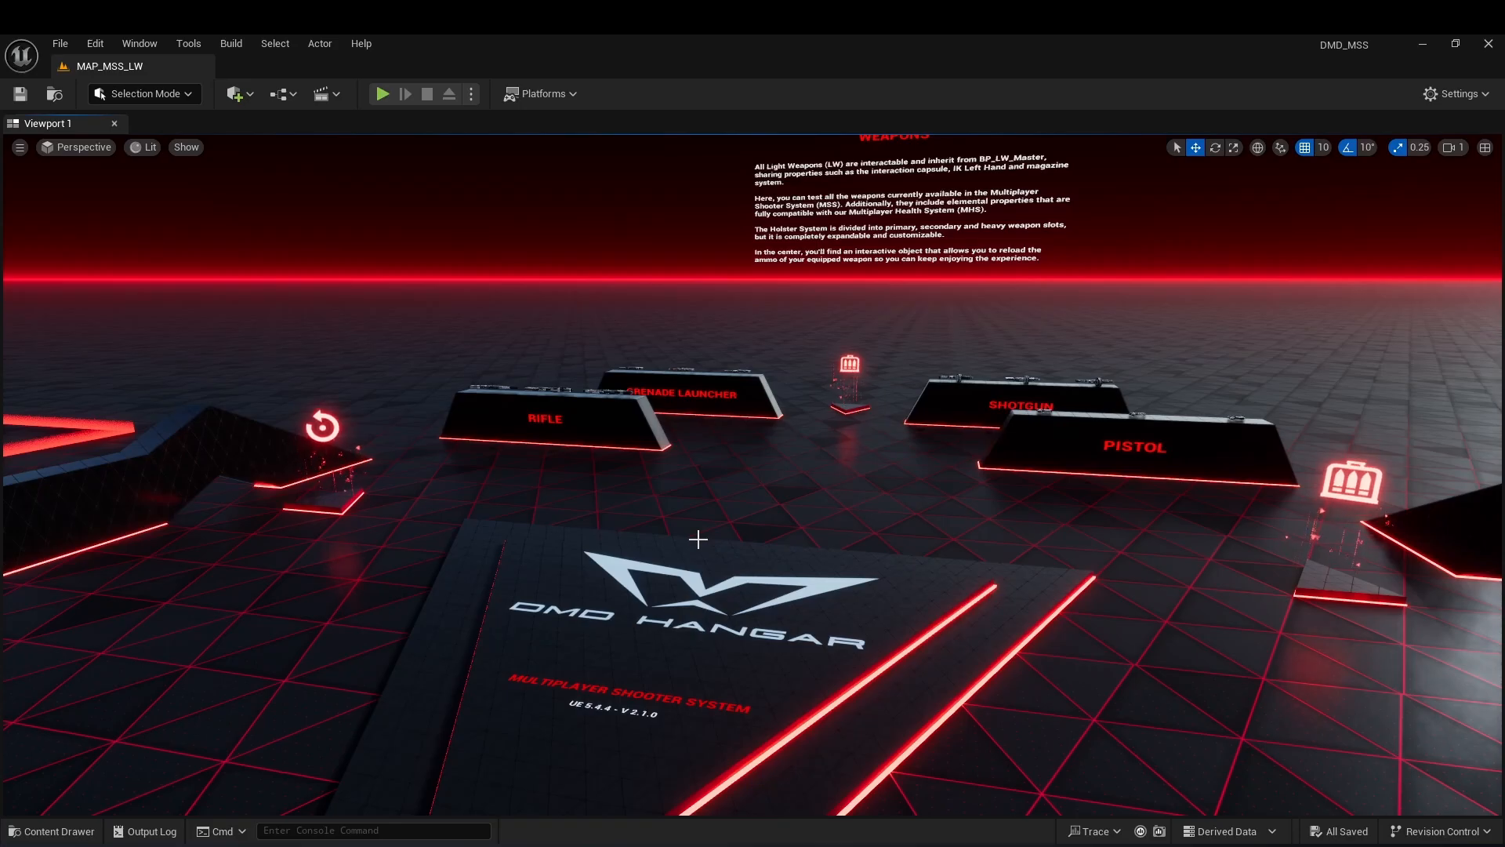
Go to the DMD/Blueprints/Ammo/Projectile folder of the level editor's project content.
key(ctrl+space)
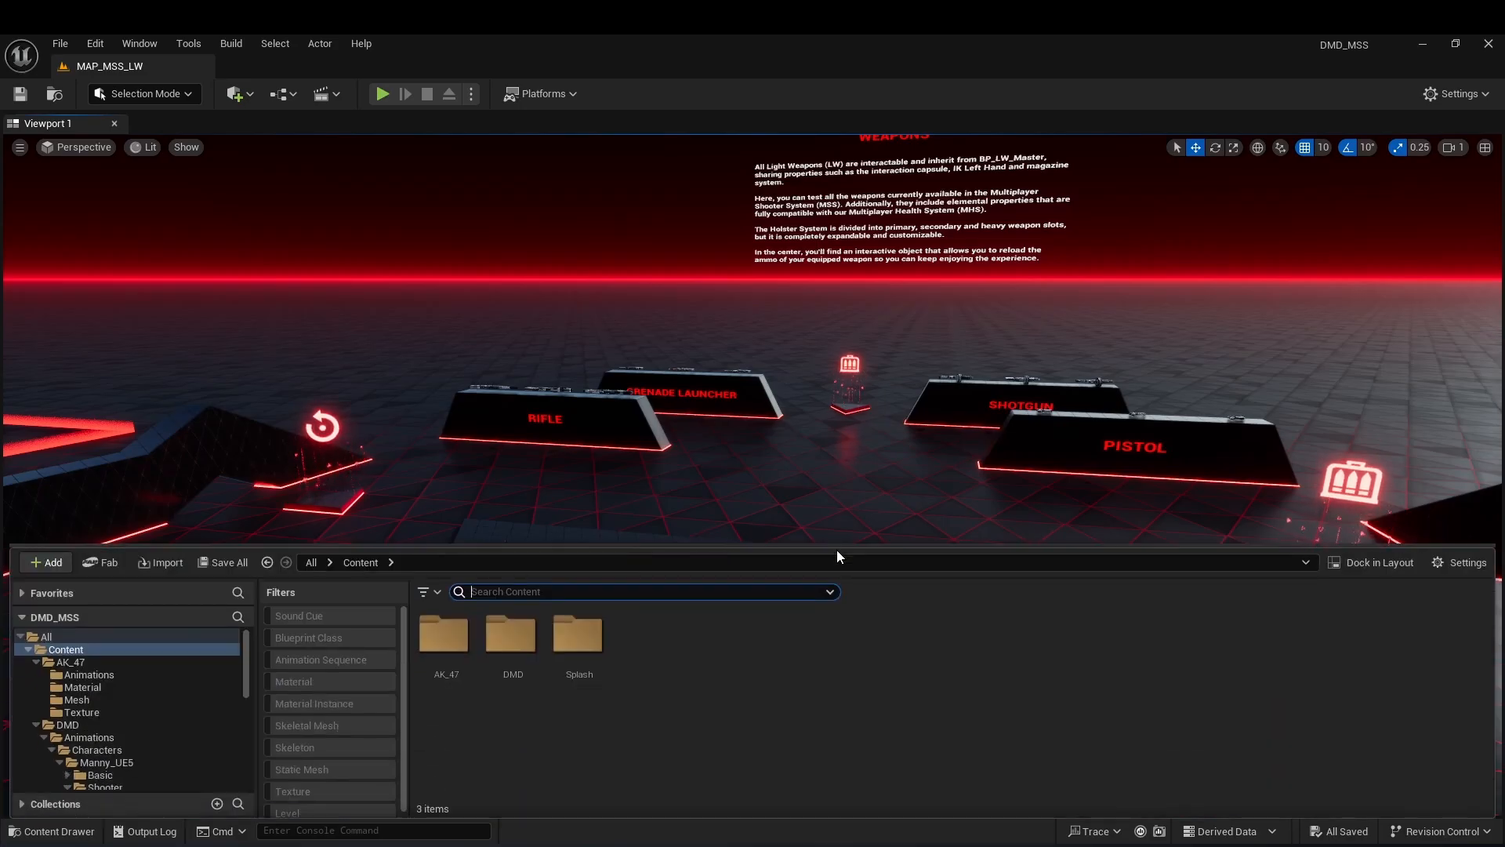
click(531, 653)
double_click(530, 654)
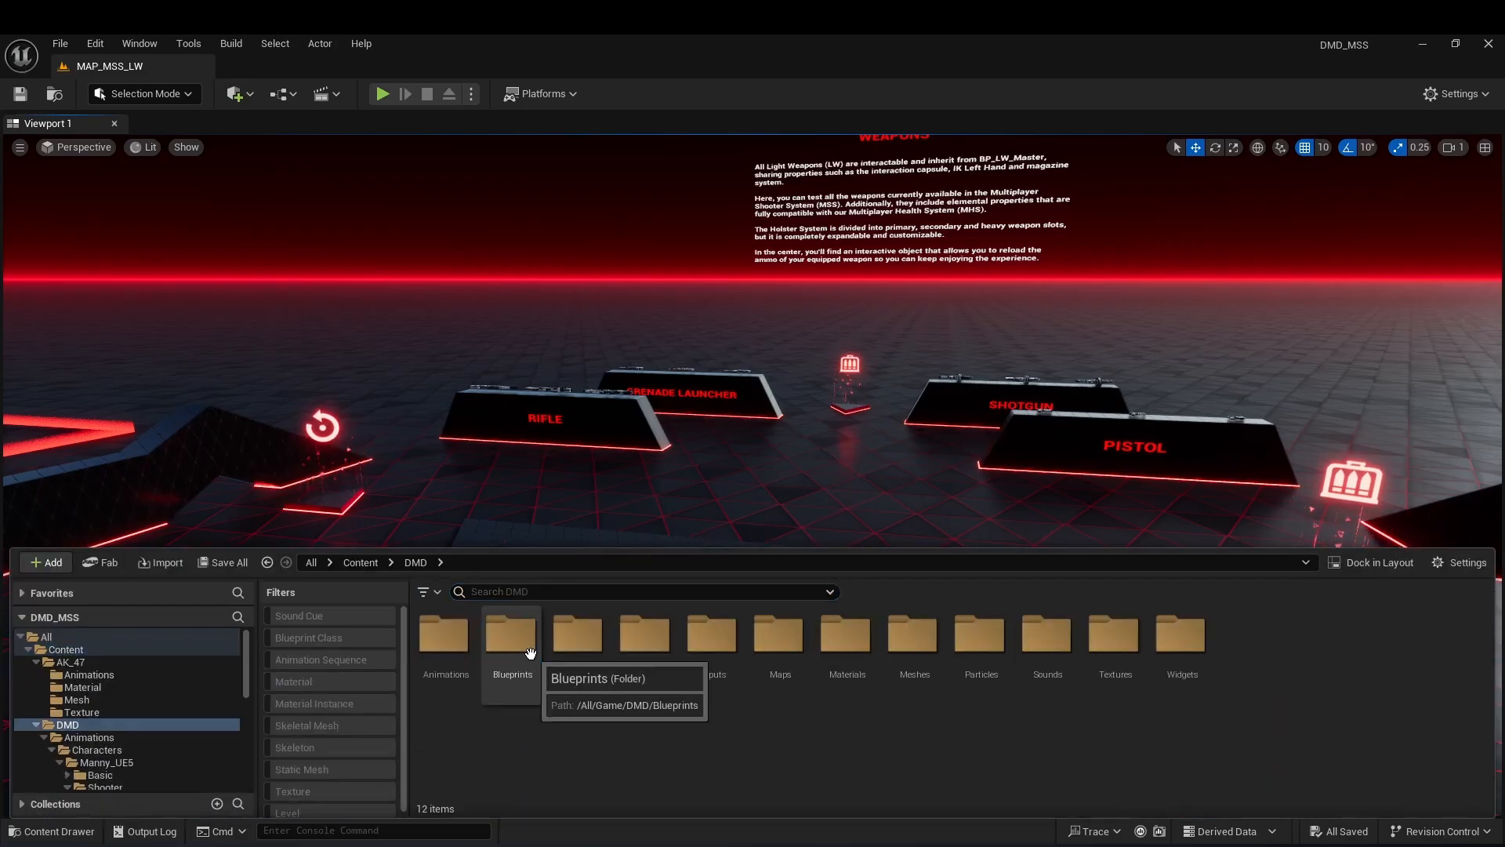
double_click(511, 643)
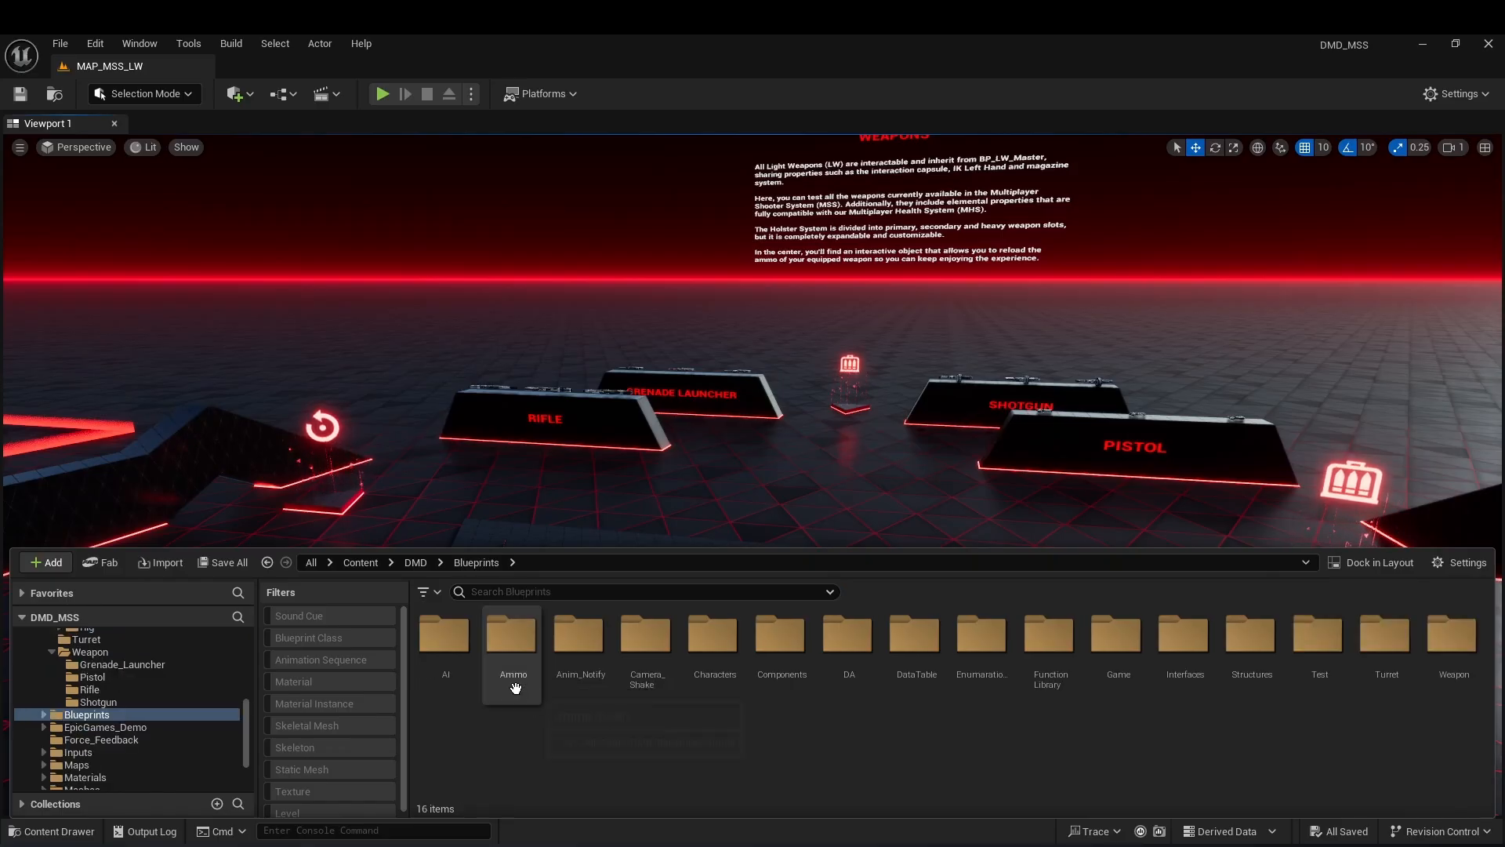
double_click(511, 681)
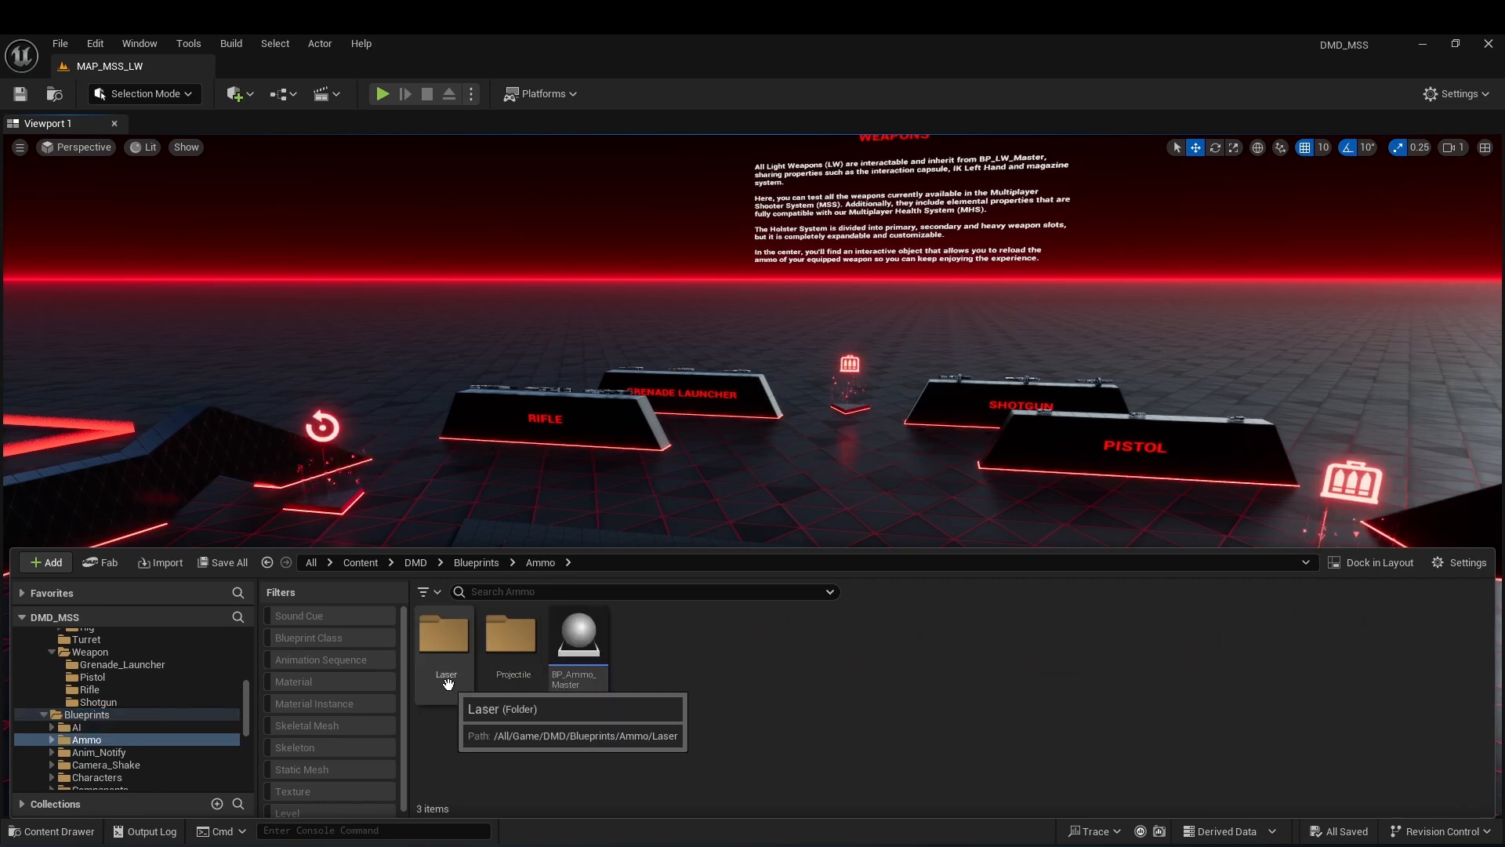
double_click(504, 690)
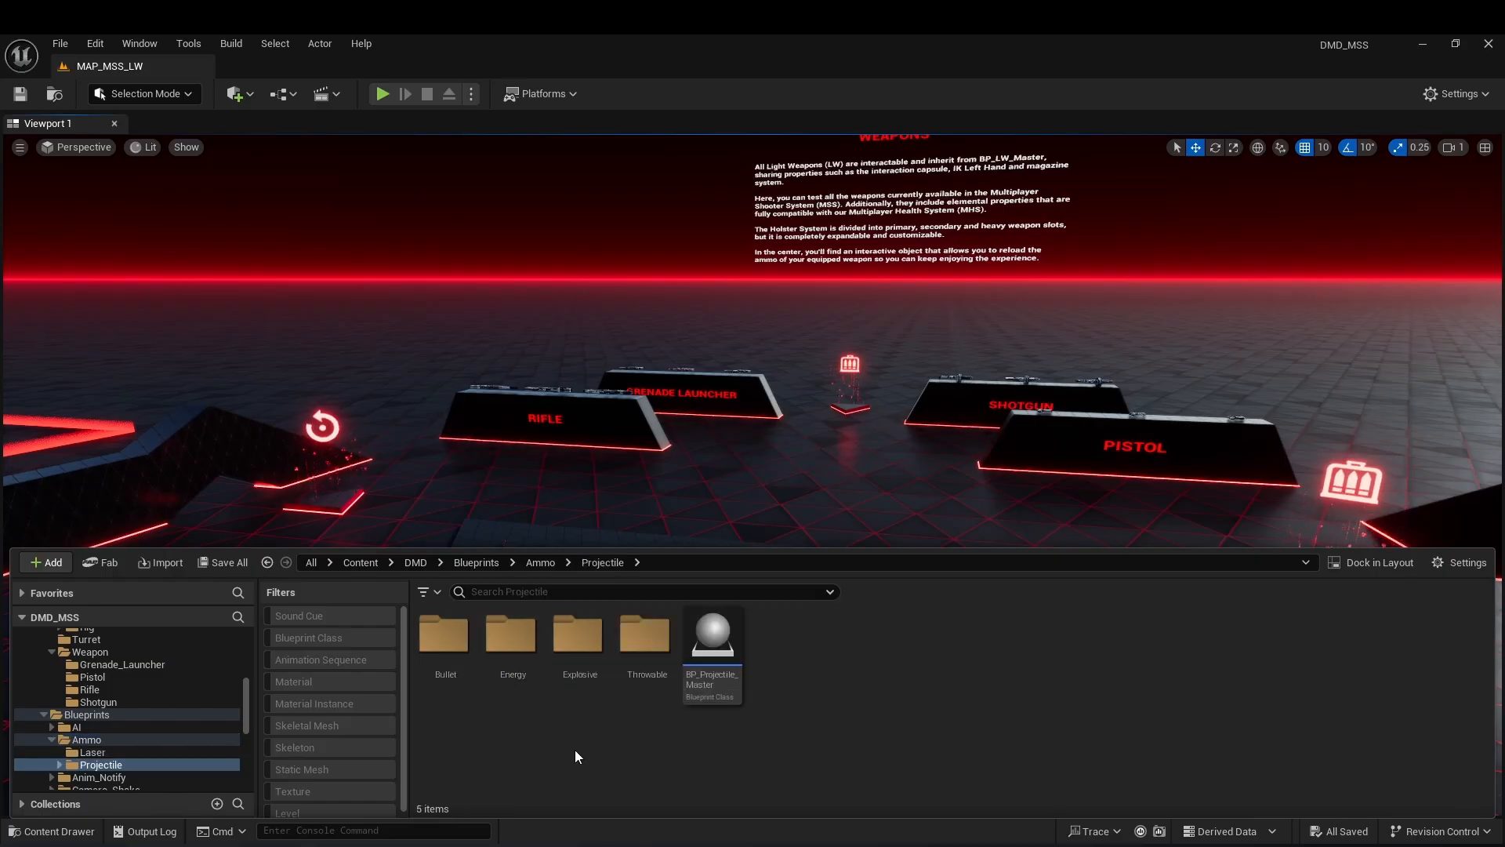
Create a child Blueprint class of BP_Projectile_Master and name it BP_Projectile_AK.
right_click(718, 656)
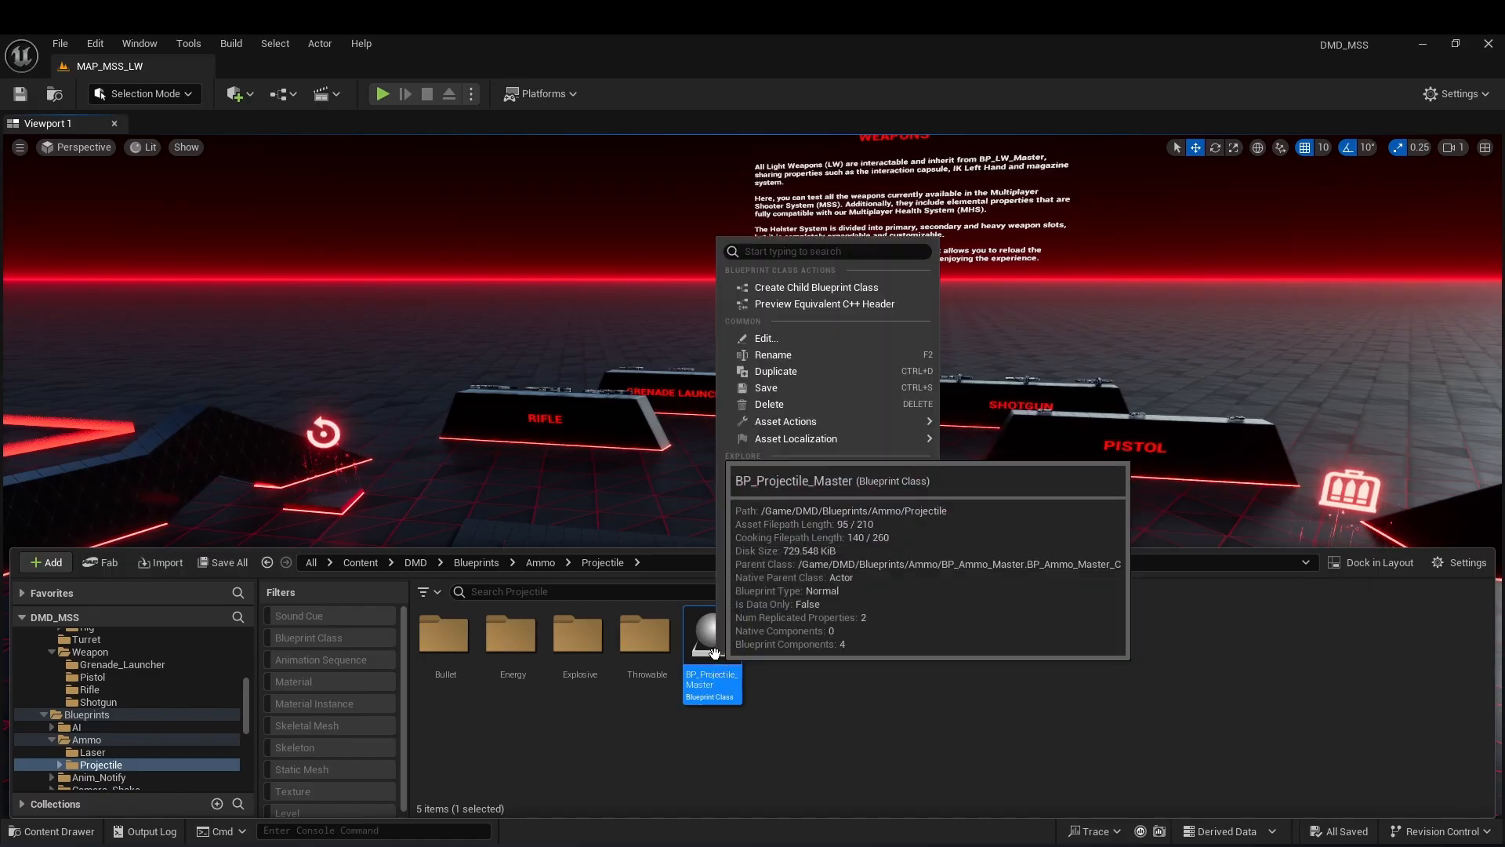
click(821, 289)
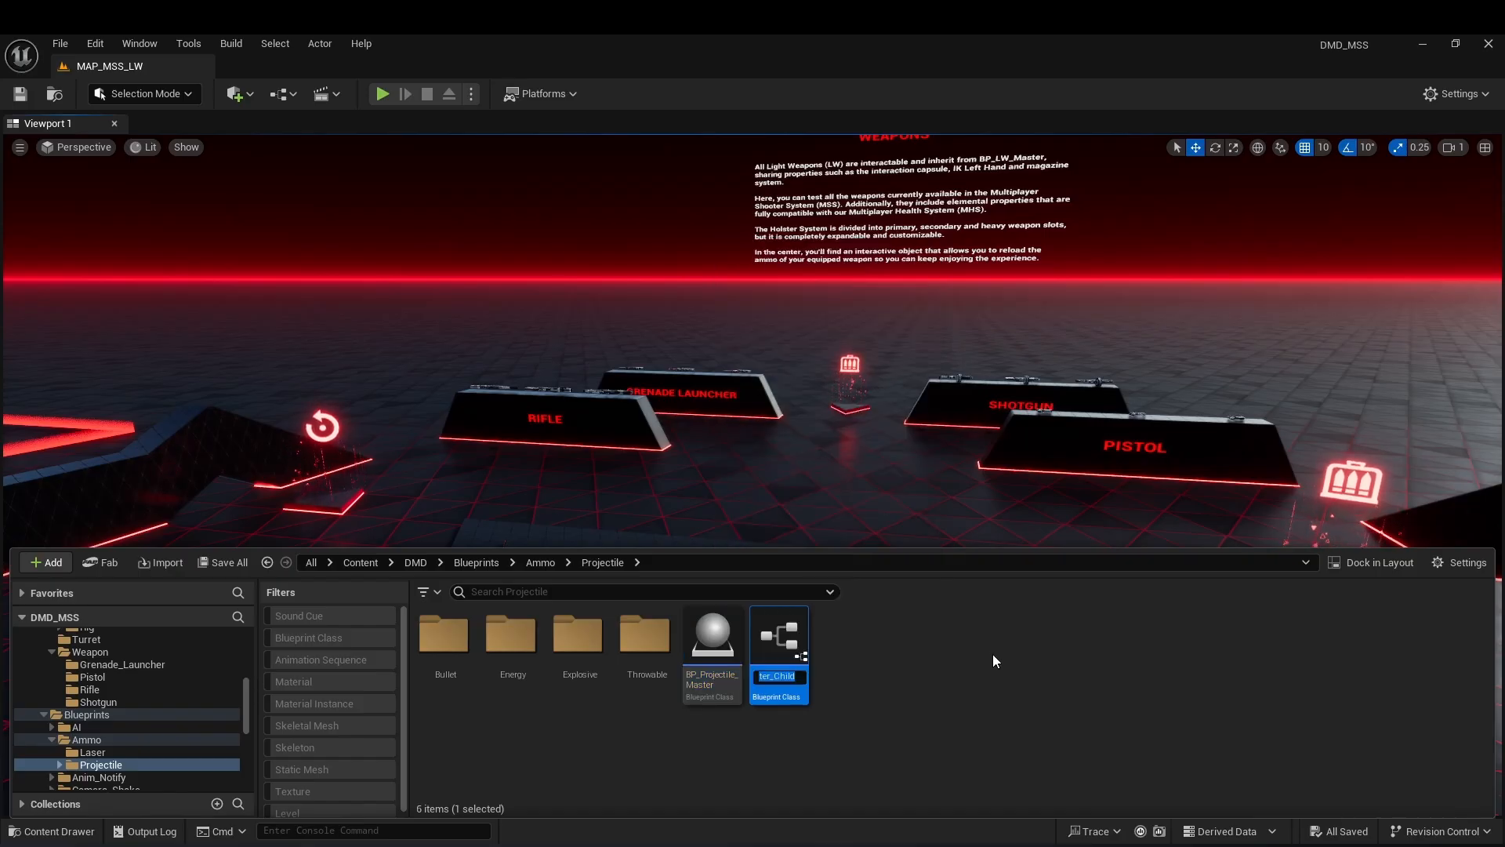
key(Right)
key(BackSpace)
key(BackSpace)
key(BackSpace)
key(BackSpace)
key(BackSpace)
key(BackSpace)
key(BackSpace)
key(BackSpace)
key(BackSpace)
key(BackSpace)
key(BackSpace)
key(BackSpace)
text(AK)
key(Return)
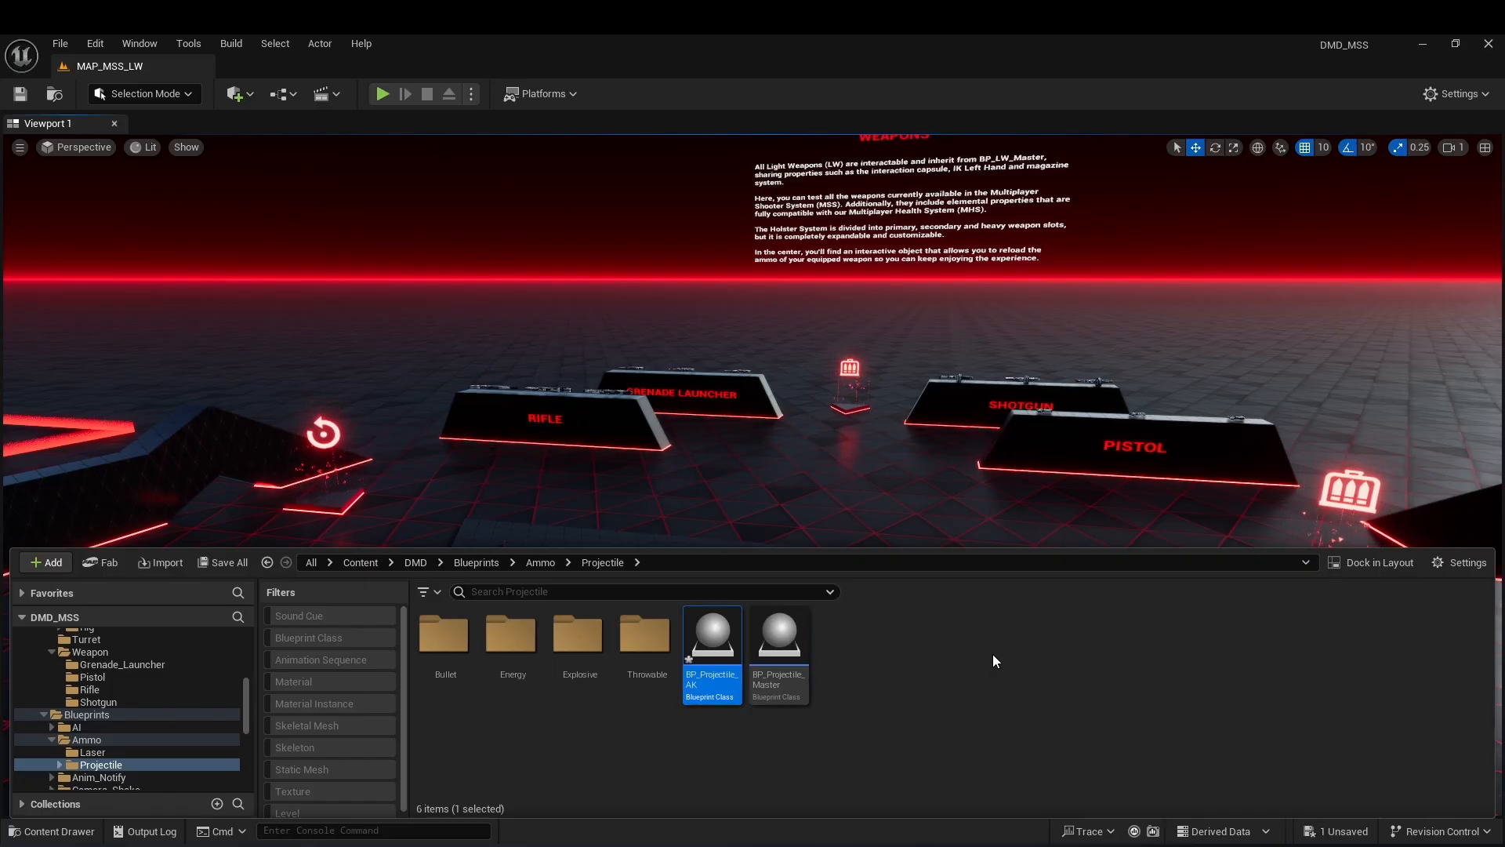
Open BP_Projectile_AK and review its Ammo Info and Explosive defaults.
click(943, 688)
click(713, 678)
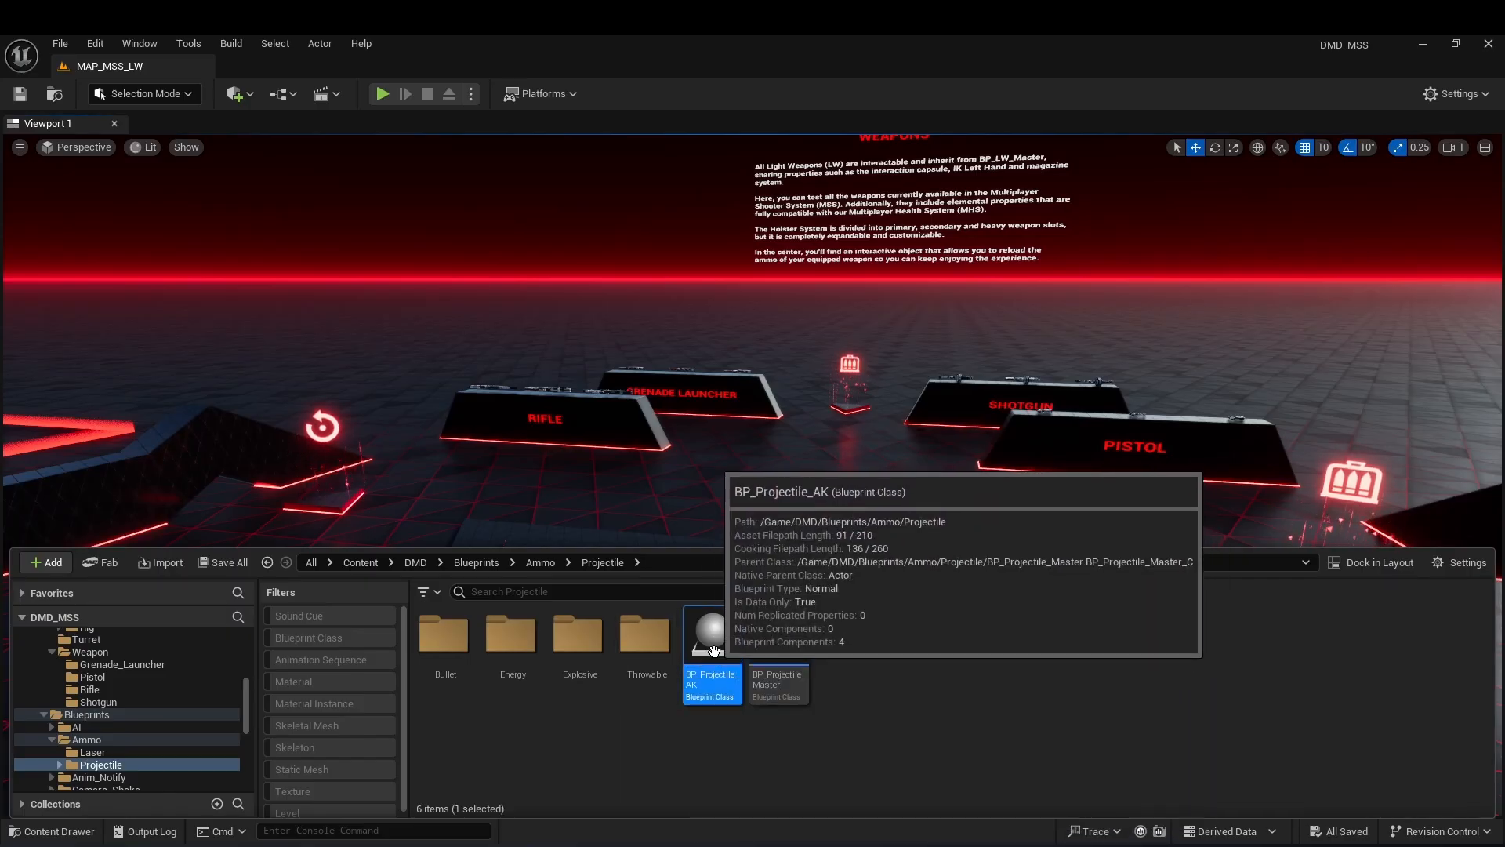
double_click(714, 650)
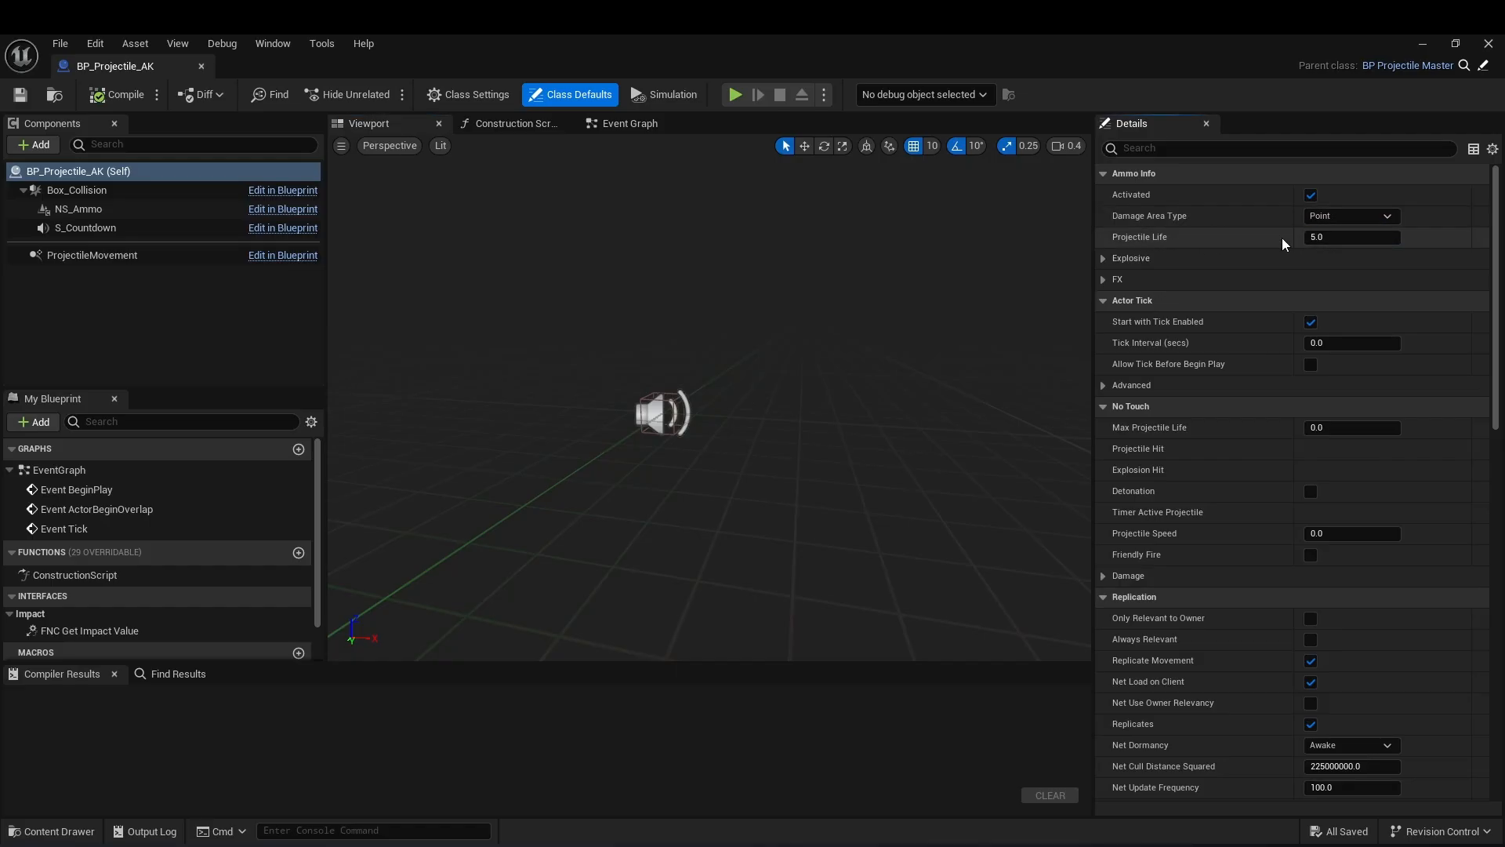
click(1103, 259)
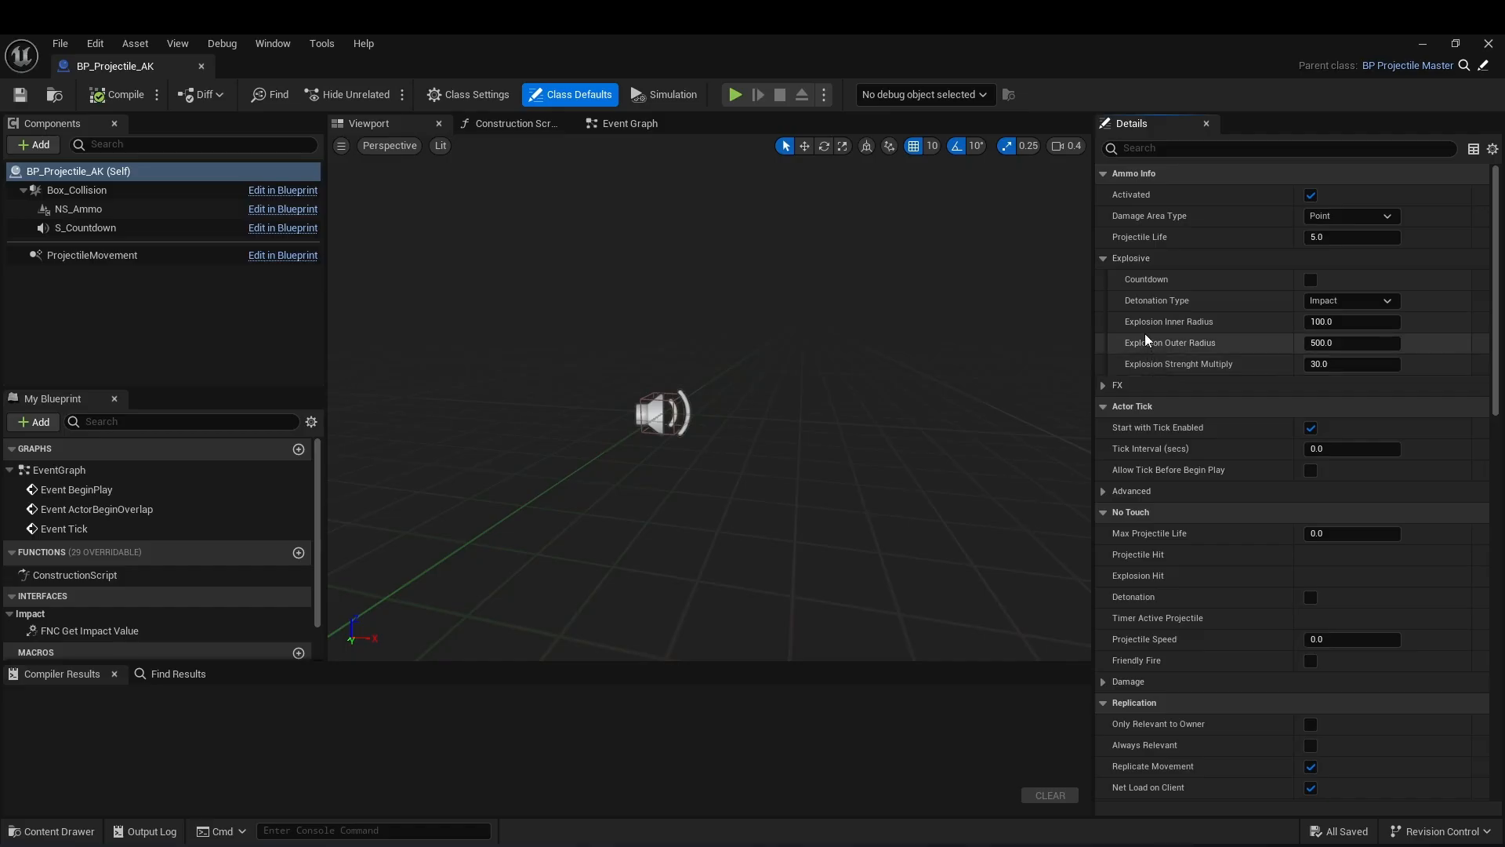
click(1104, 260)
Set the projectile's Impact Sound to SC_Impact_Projectile and its Impact Effect to NS_Impact_Projectile_Orange in the FX defaults.
click(1104, 279)
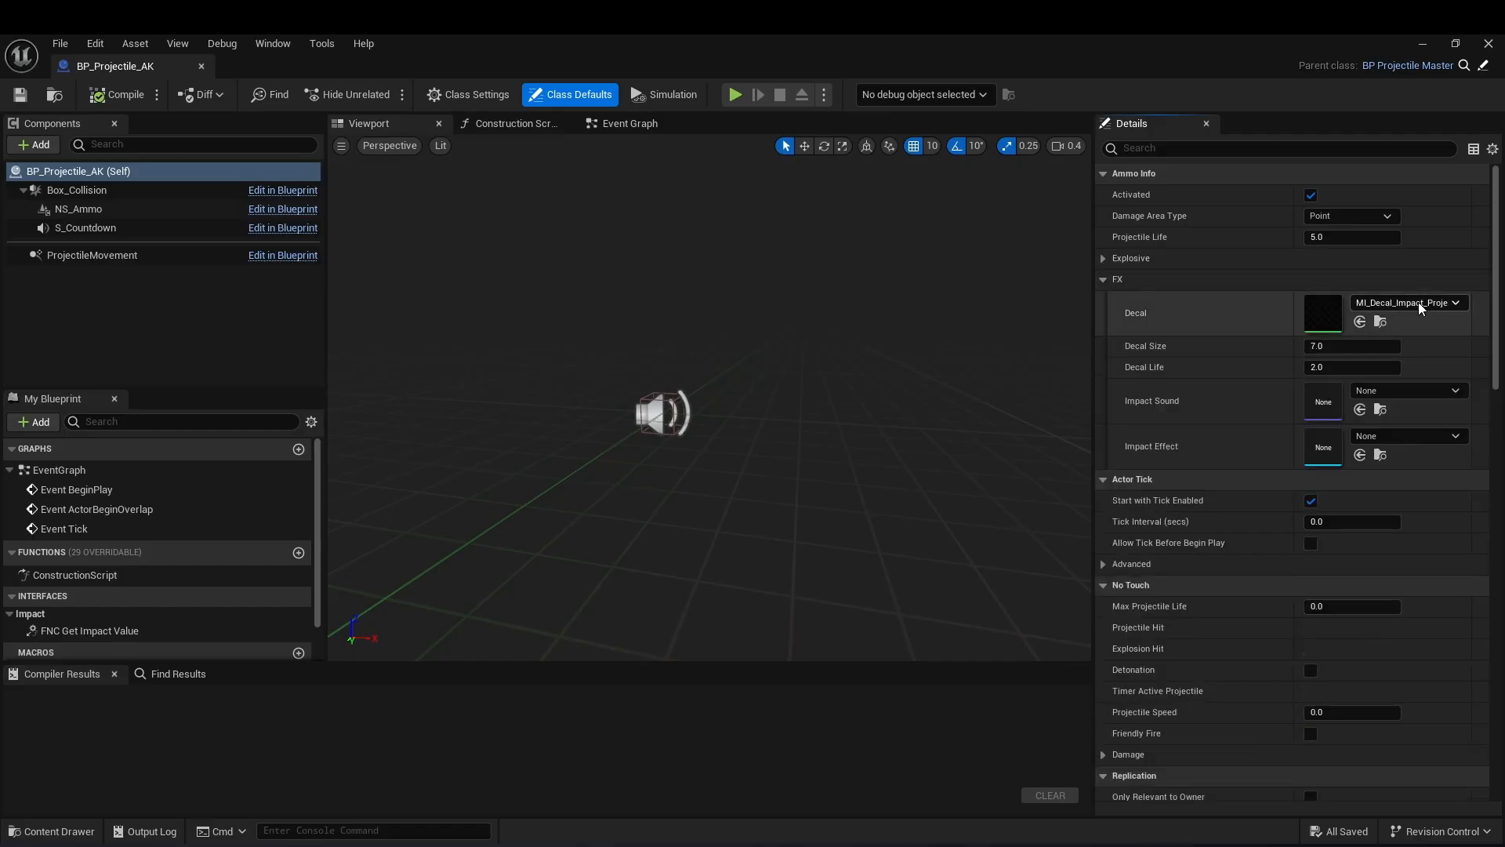
click(1399, 391)
text(impact)
click(1353, 708)
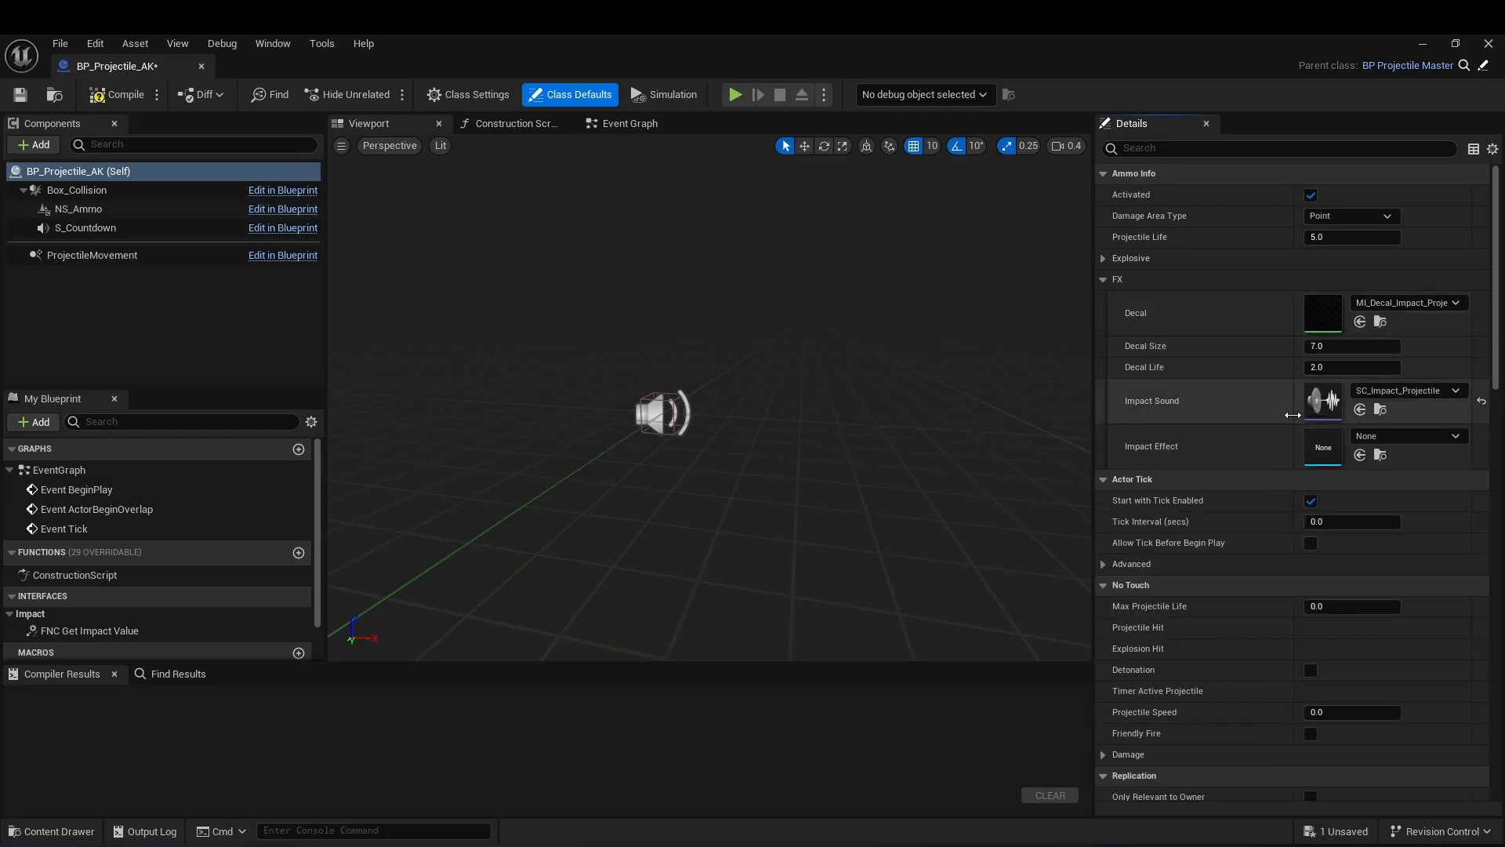
click(1411, 436)
text(impact)
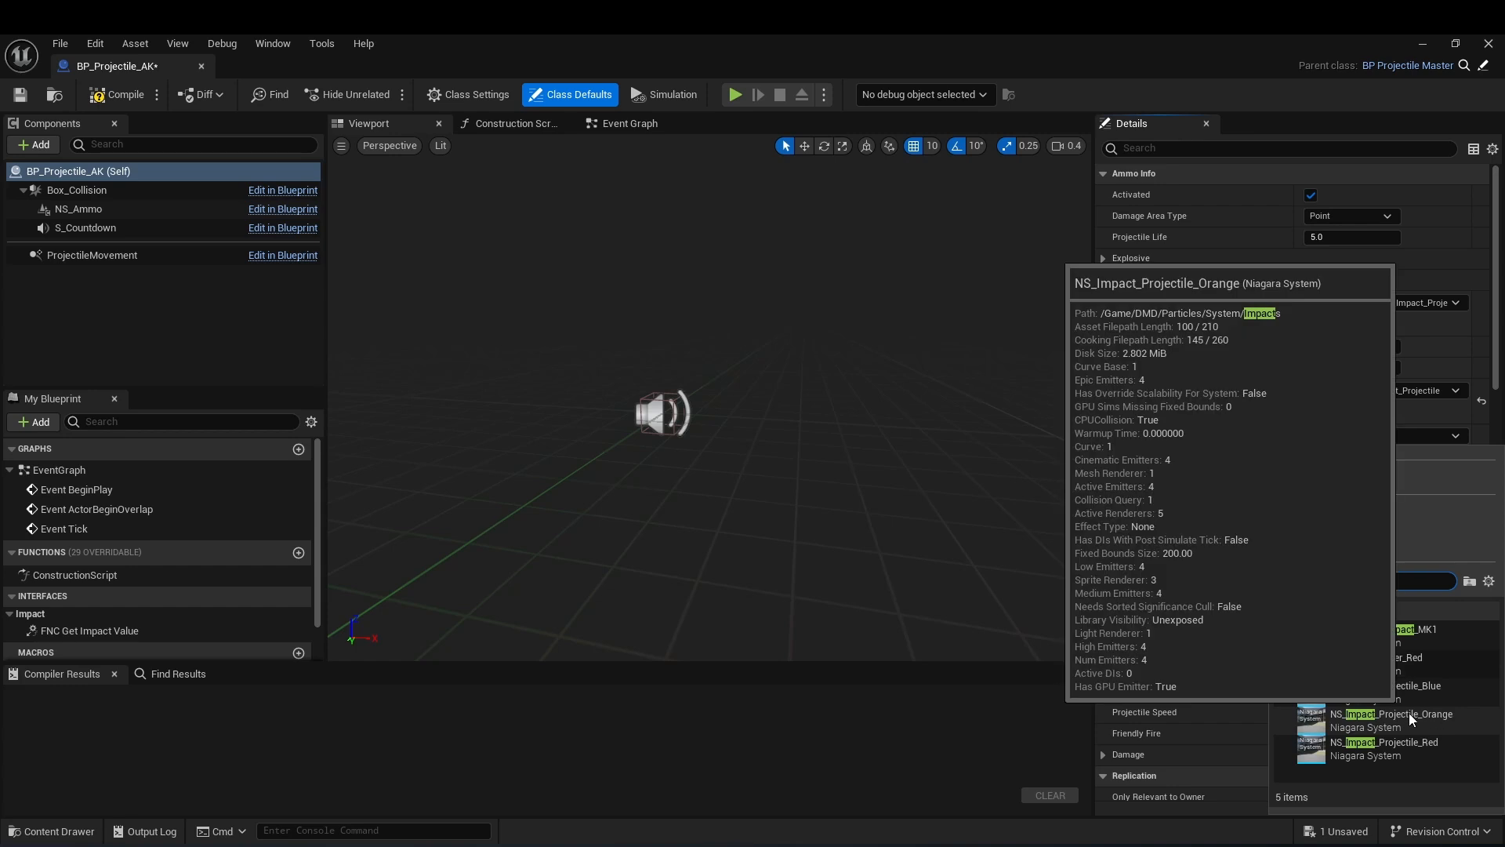
click(1409, 713)
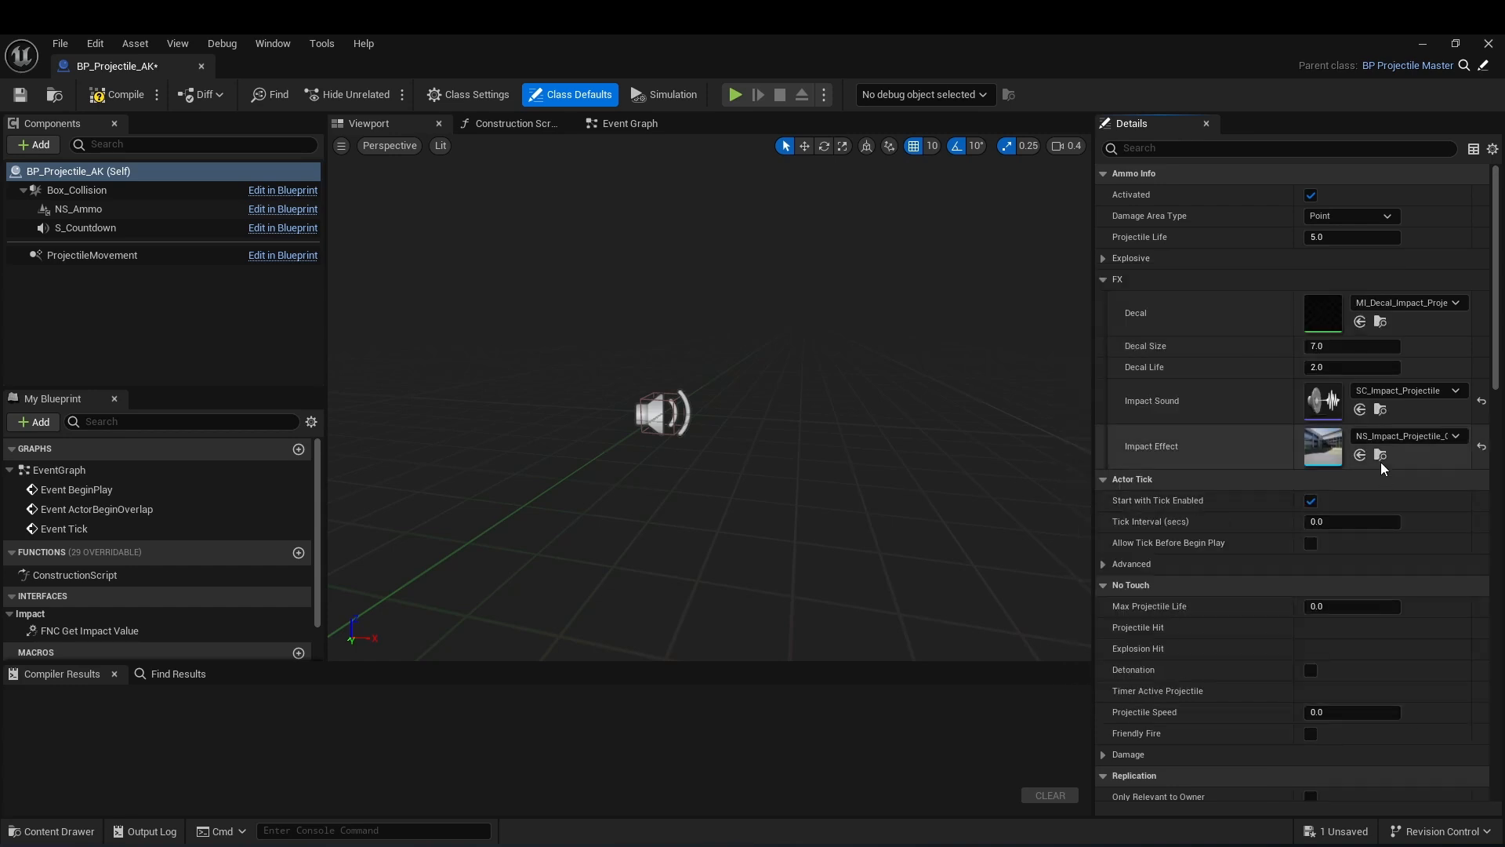
Try enlarging the Box_Collision component's Box Extent in X and Y, and undo both changes.
click(78, 193)
drag(1331, 406, 1416, 407)
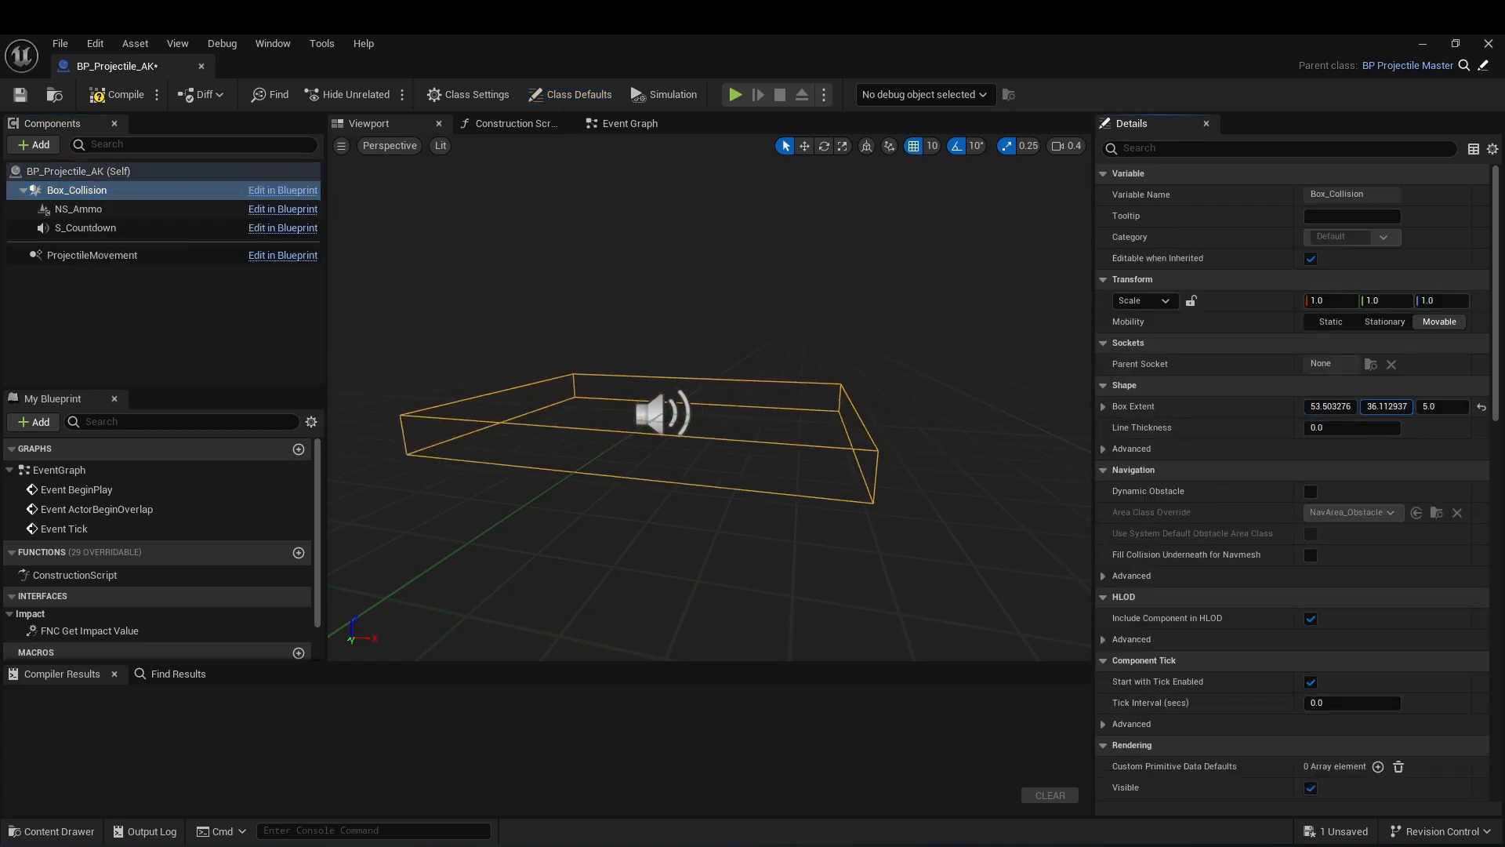
key(ctrl+z)
key(ctrl+z)
Assign NS_Projectile_Bullet as the Niagara System Asset of the NS_Ammo component.
click(85, 228)
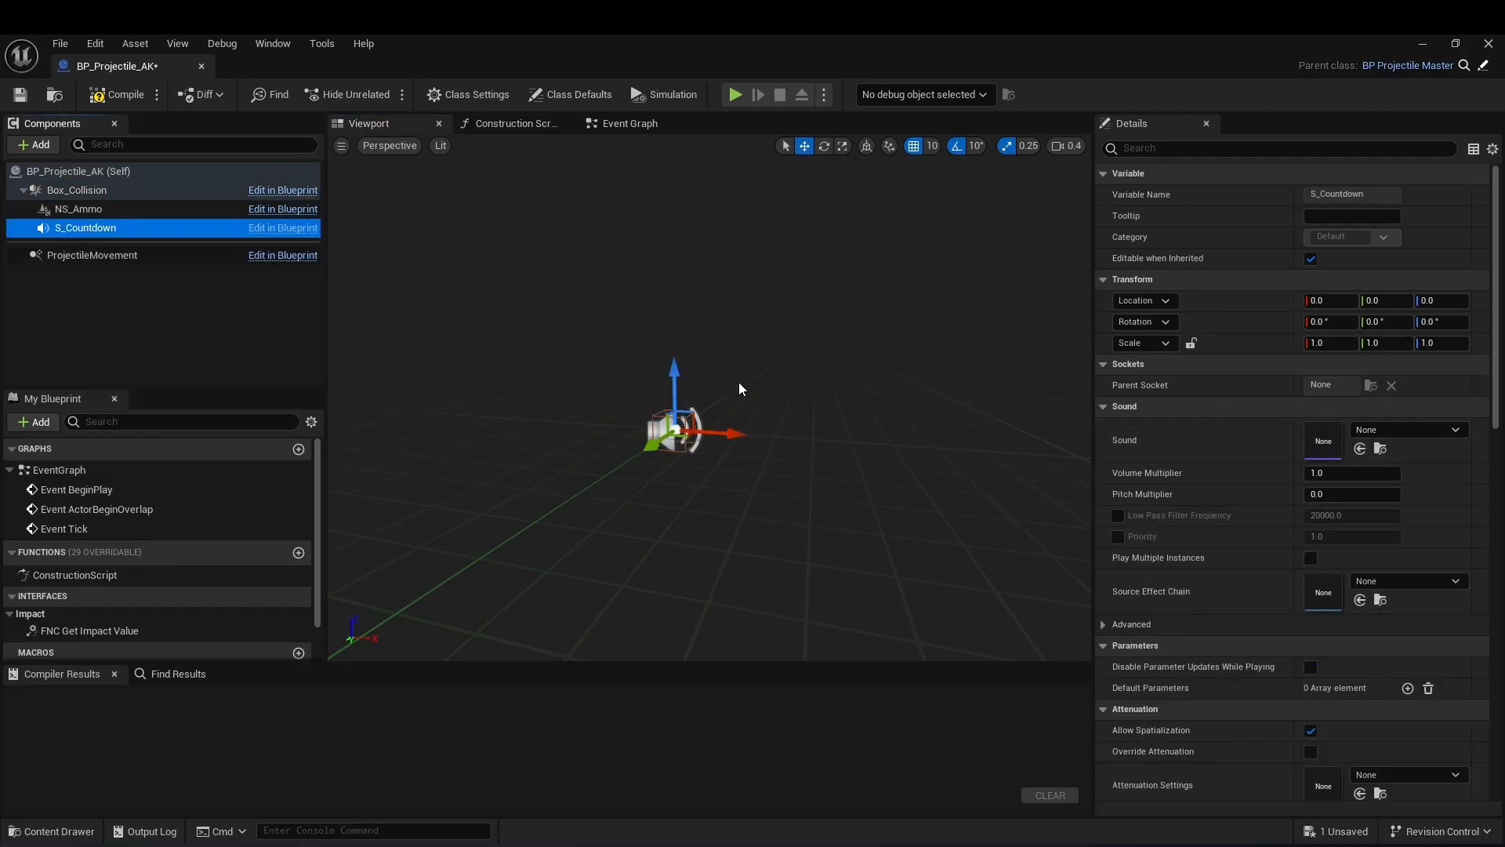
key(Up)
click(1413, 429)
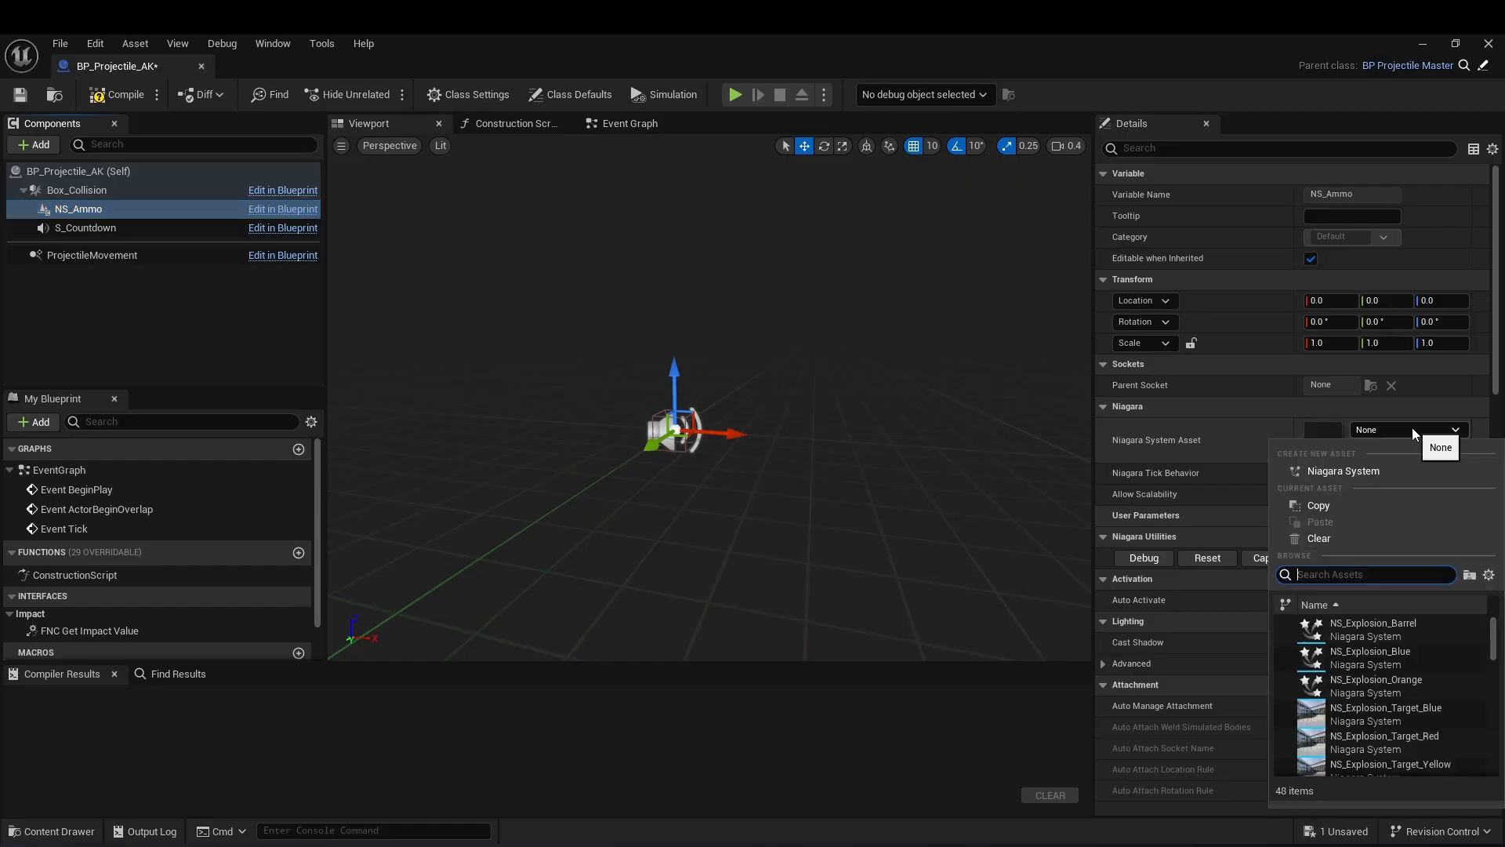
text(bull)
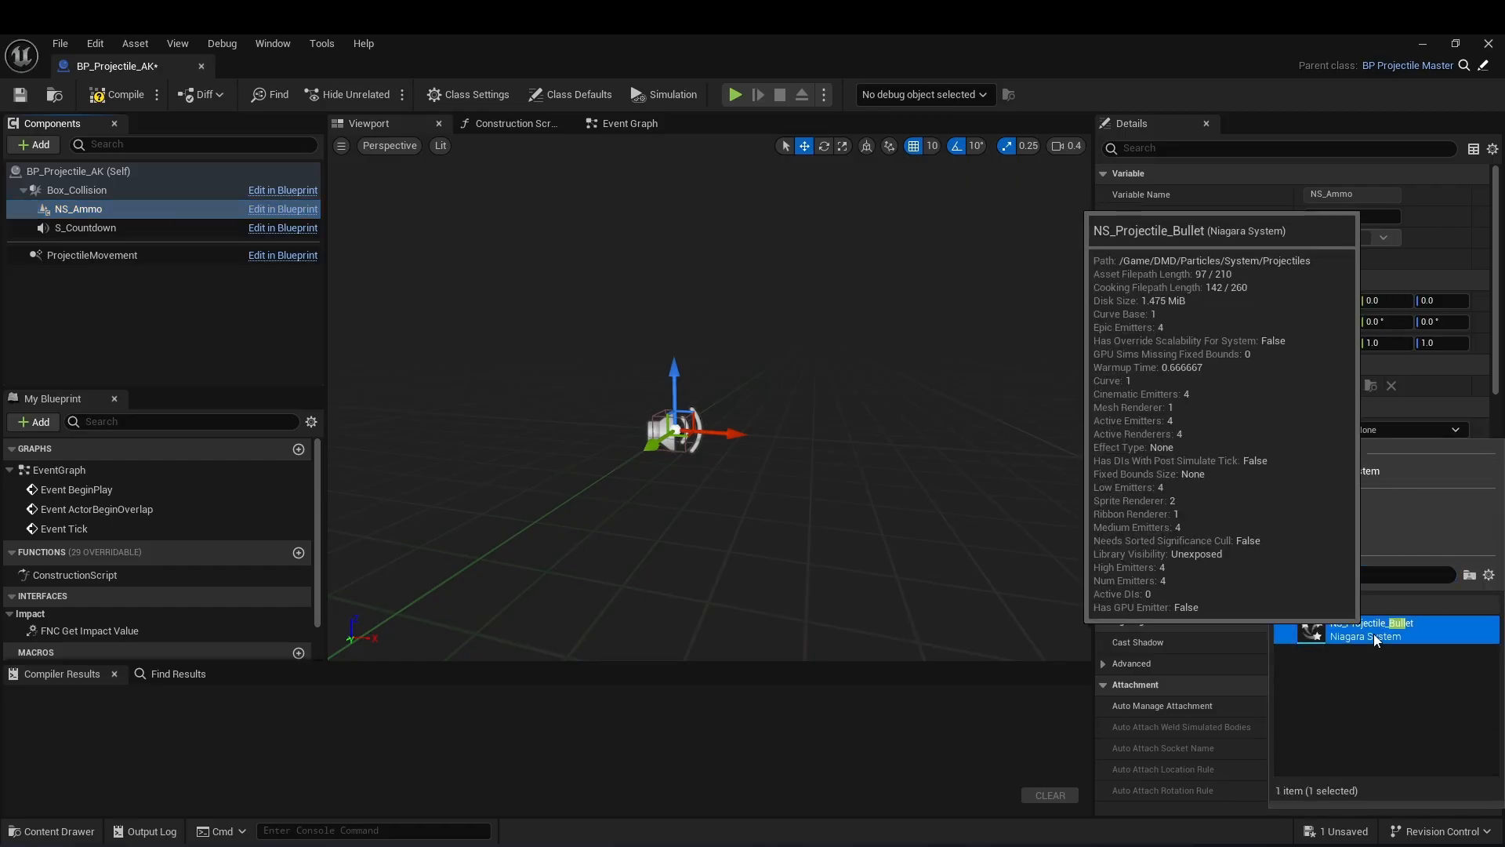
click(1374, 632)
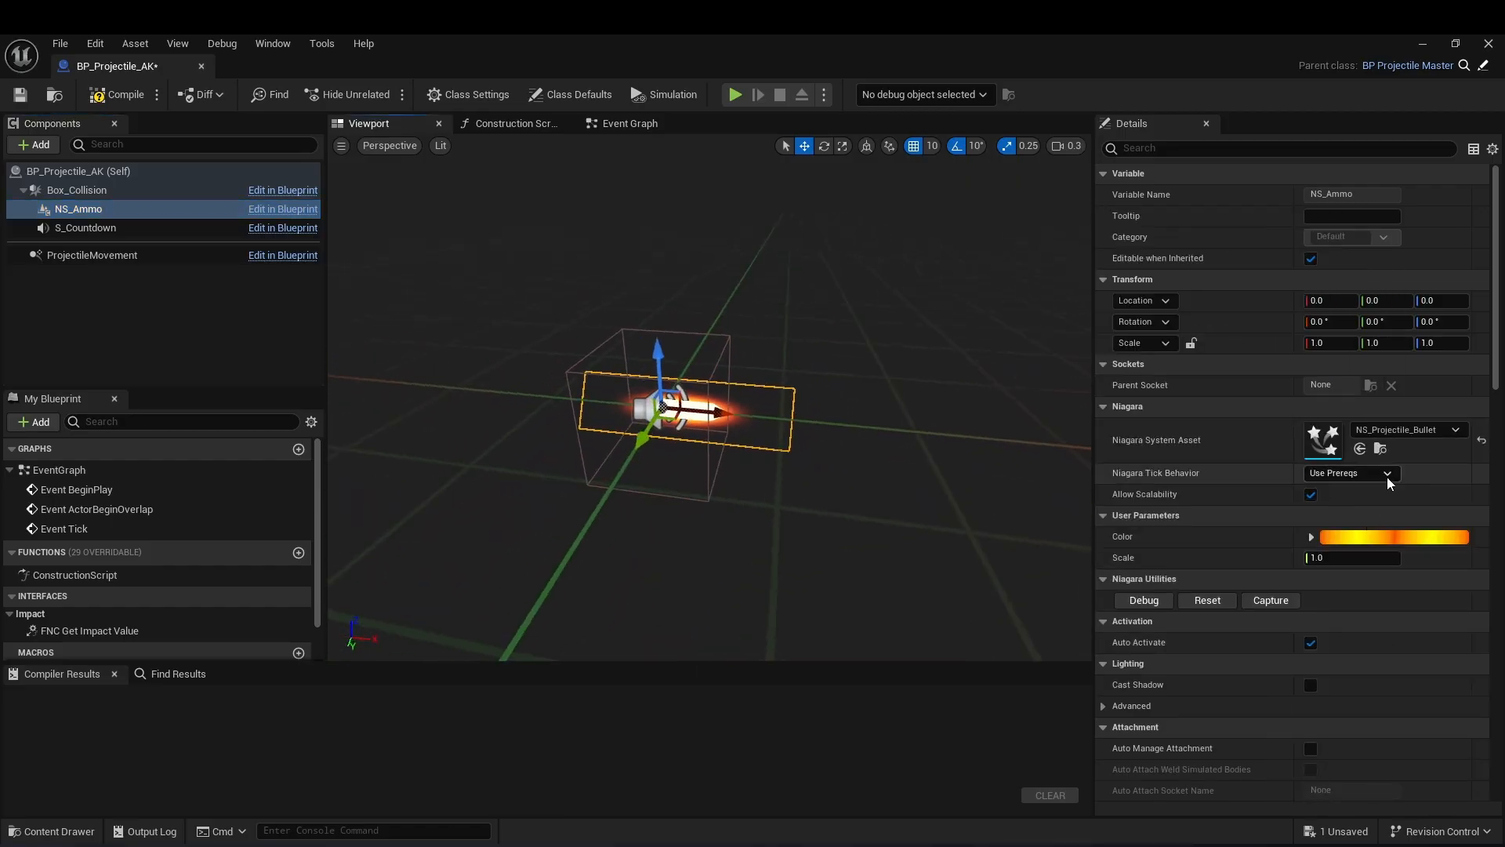
Try a larger Scale and a magenta Color on NS_Ammo's user parameters, resetting each to its default.
drag(1333, 558, 1381, 559)
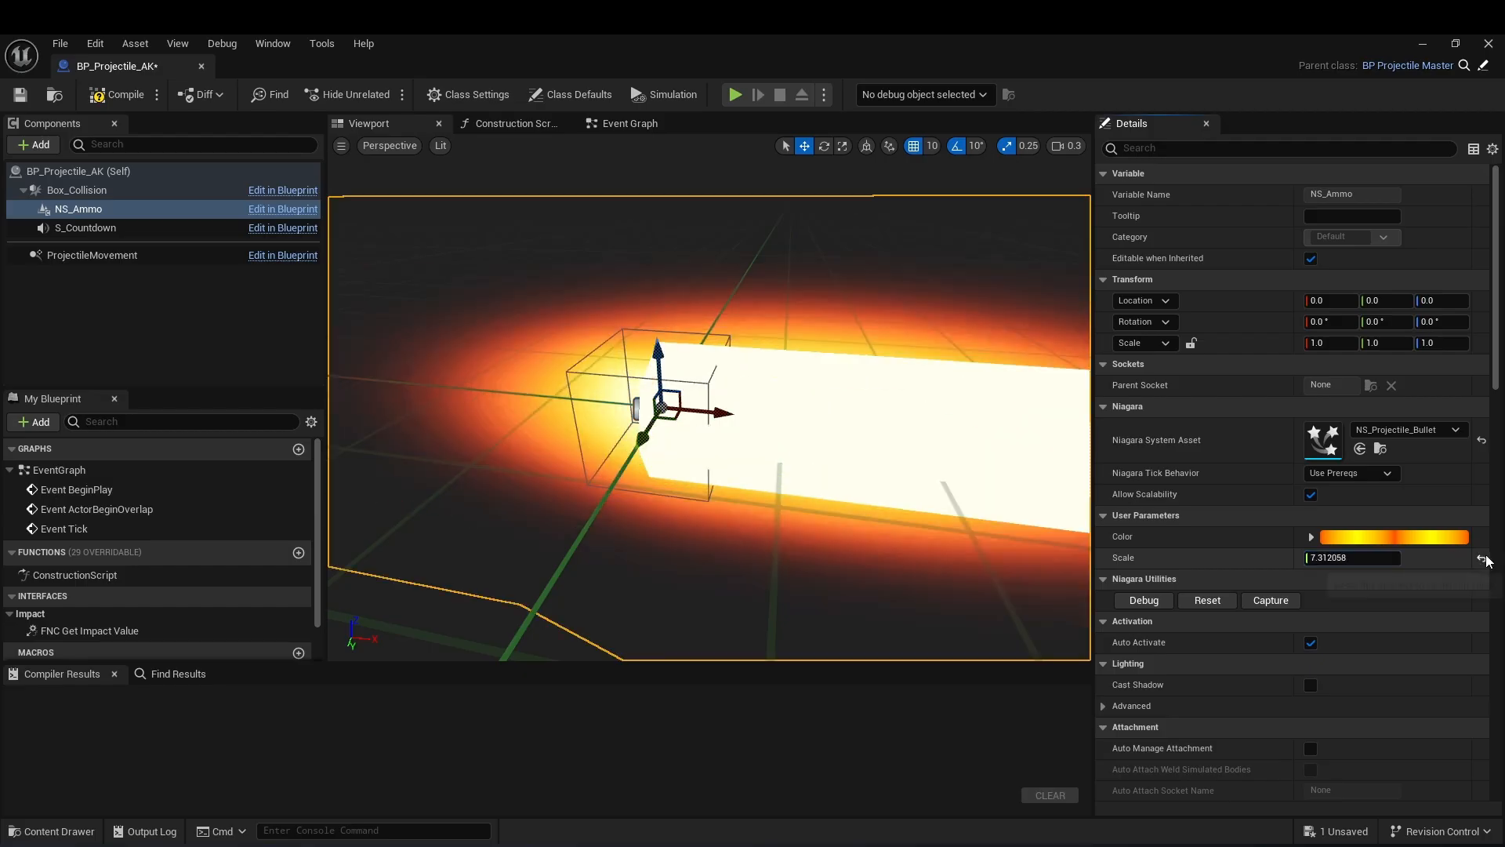
click(1482, 558)
click(1410, 539)
drag(1184, 572, 1235, 618)
click(1288, 813)
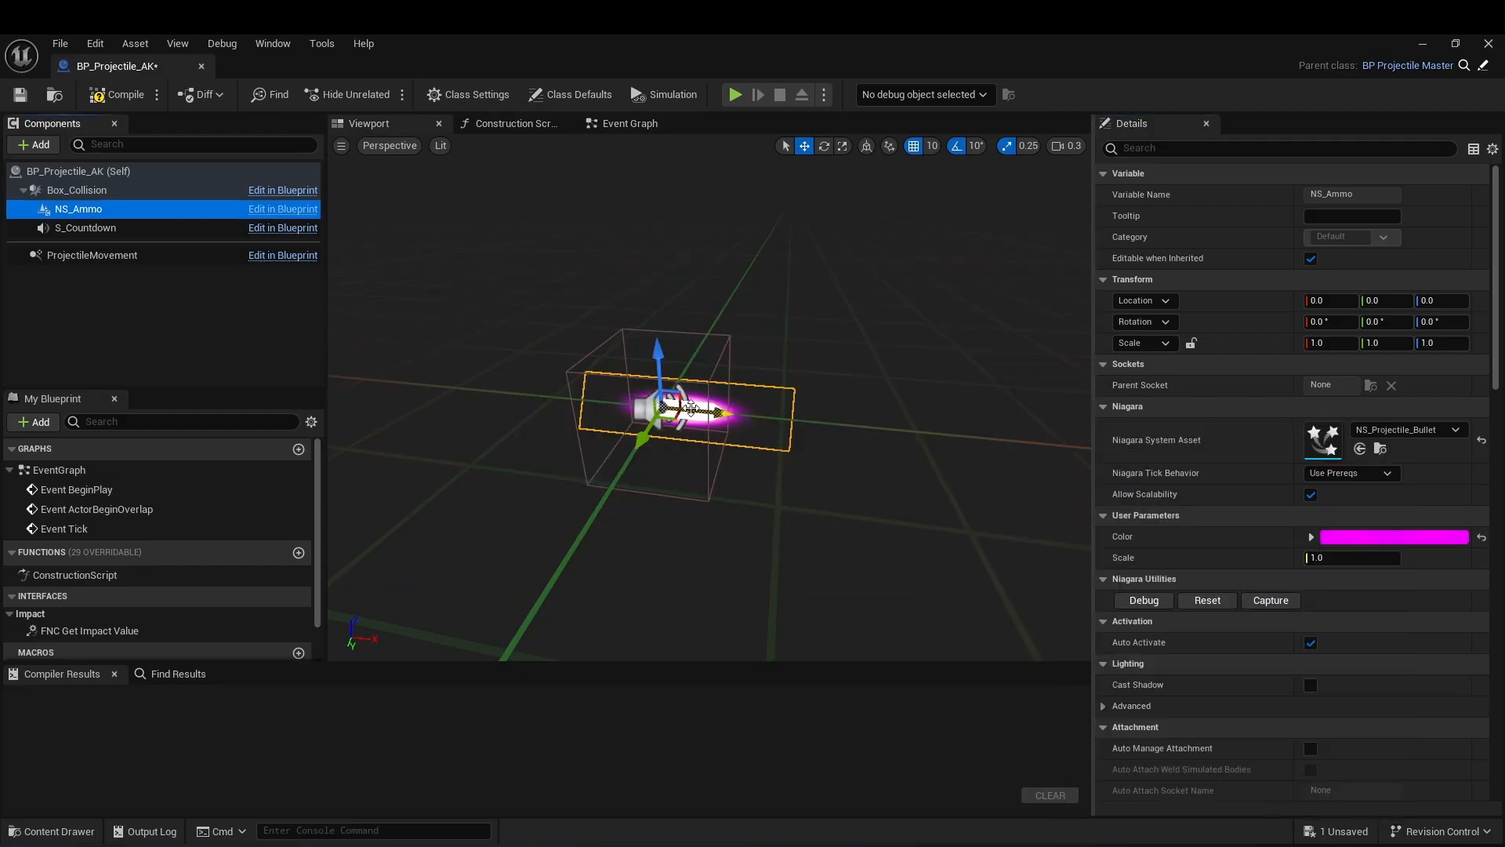
click(1481, 538)
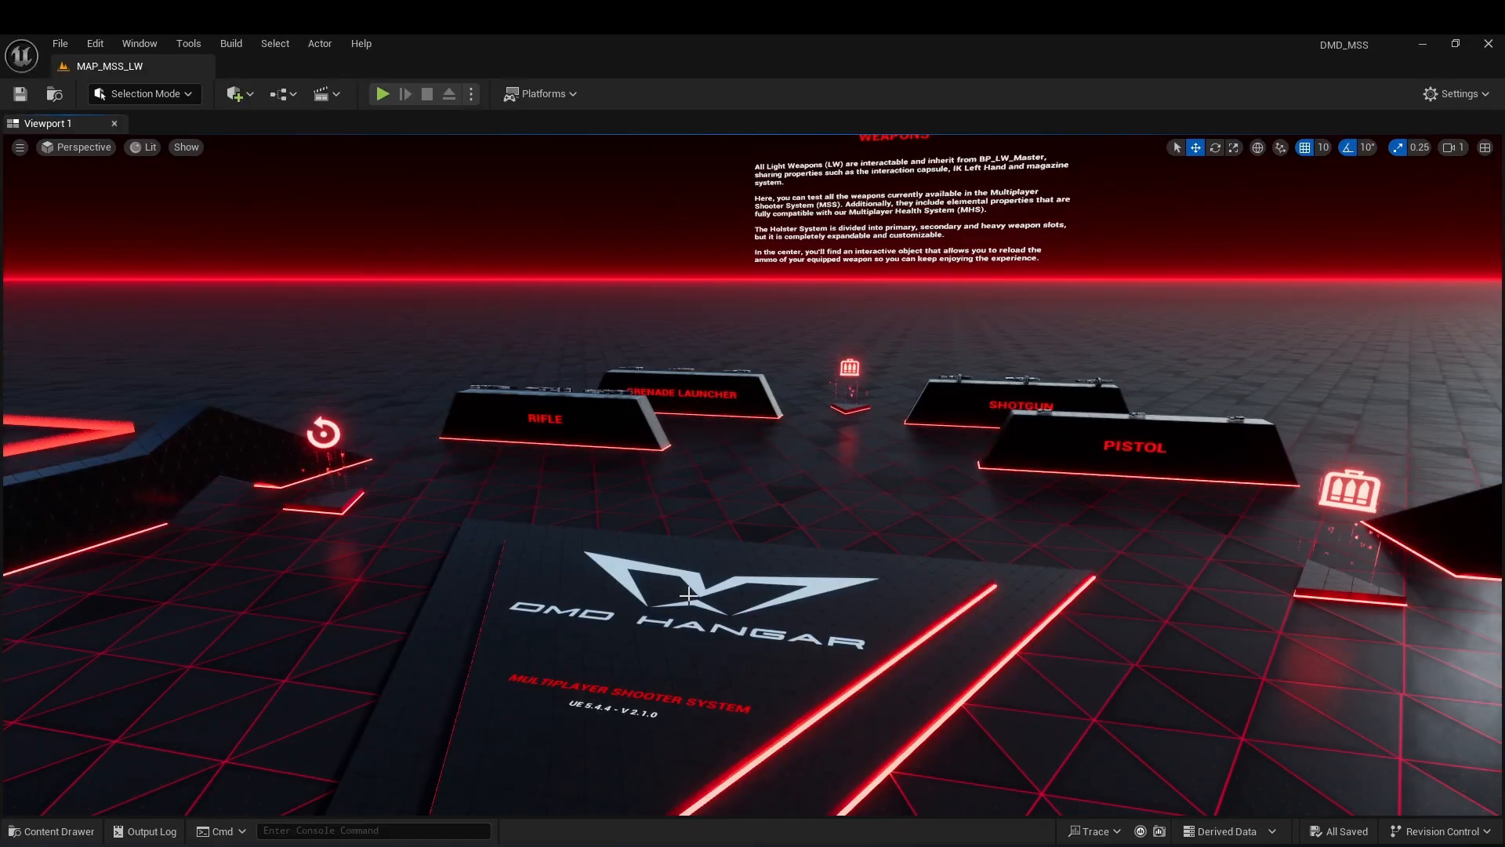
Return to the level editor and go to the DMD/Blueprints/Weapon/Light_Weapon folder.
key(ctrl+space)
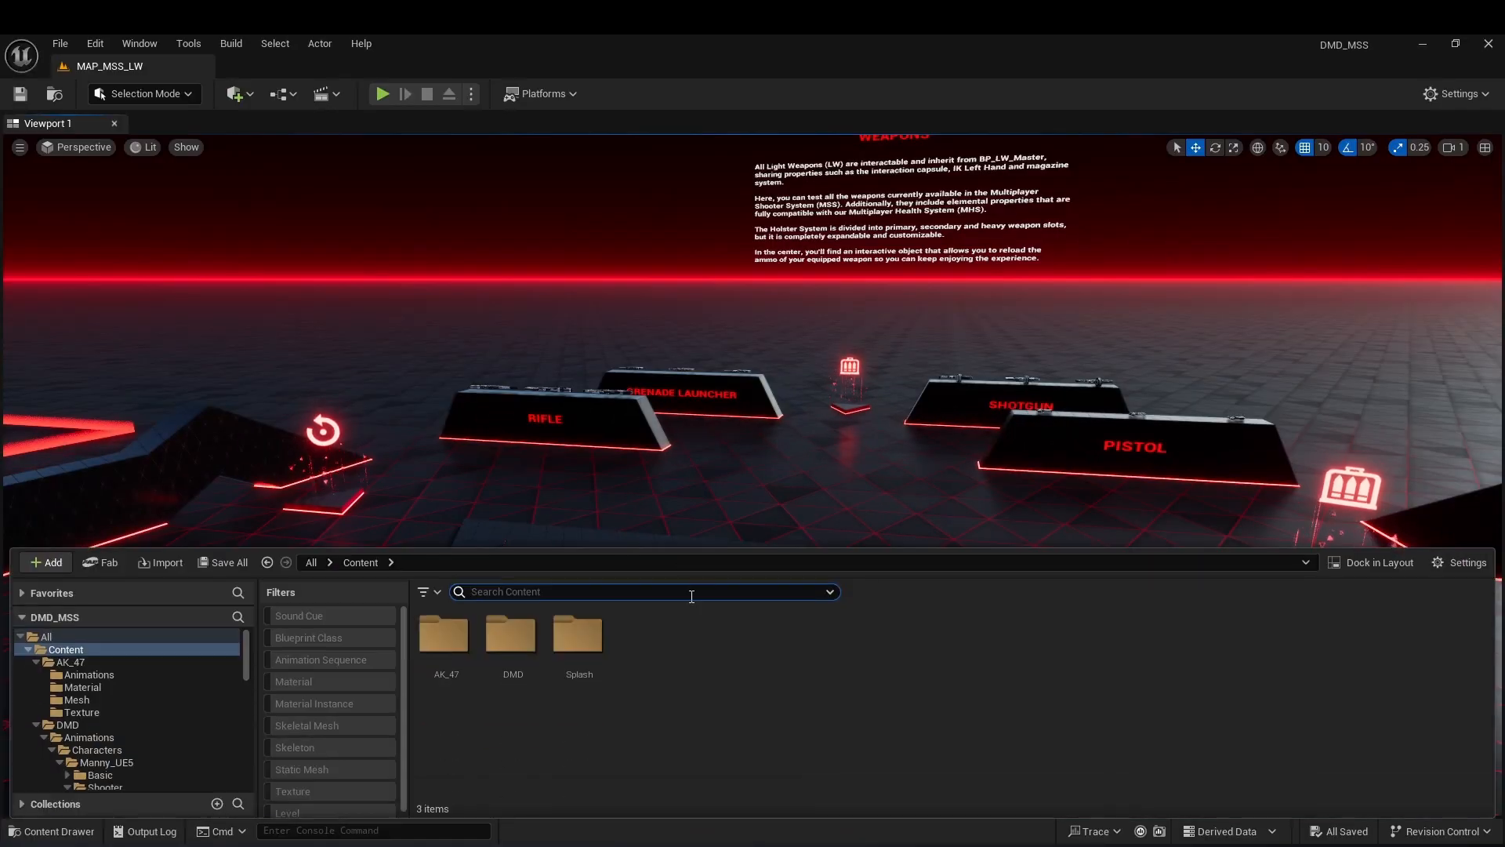
double_click(510, 636)
double_click(511, 639)
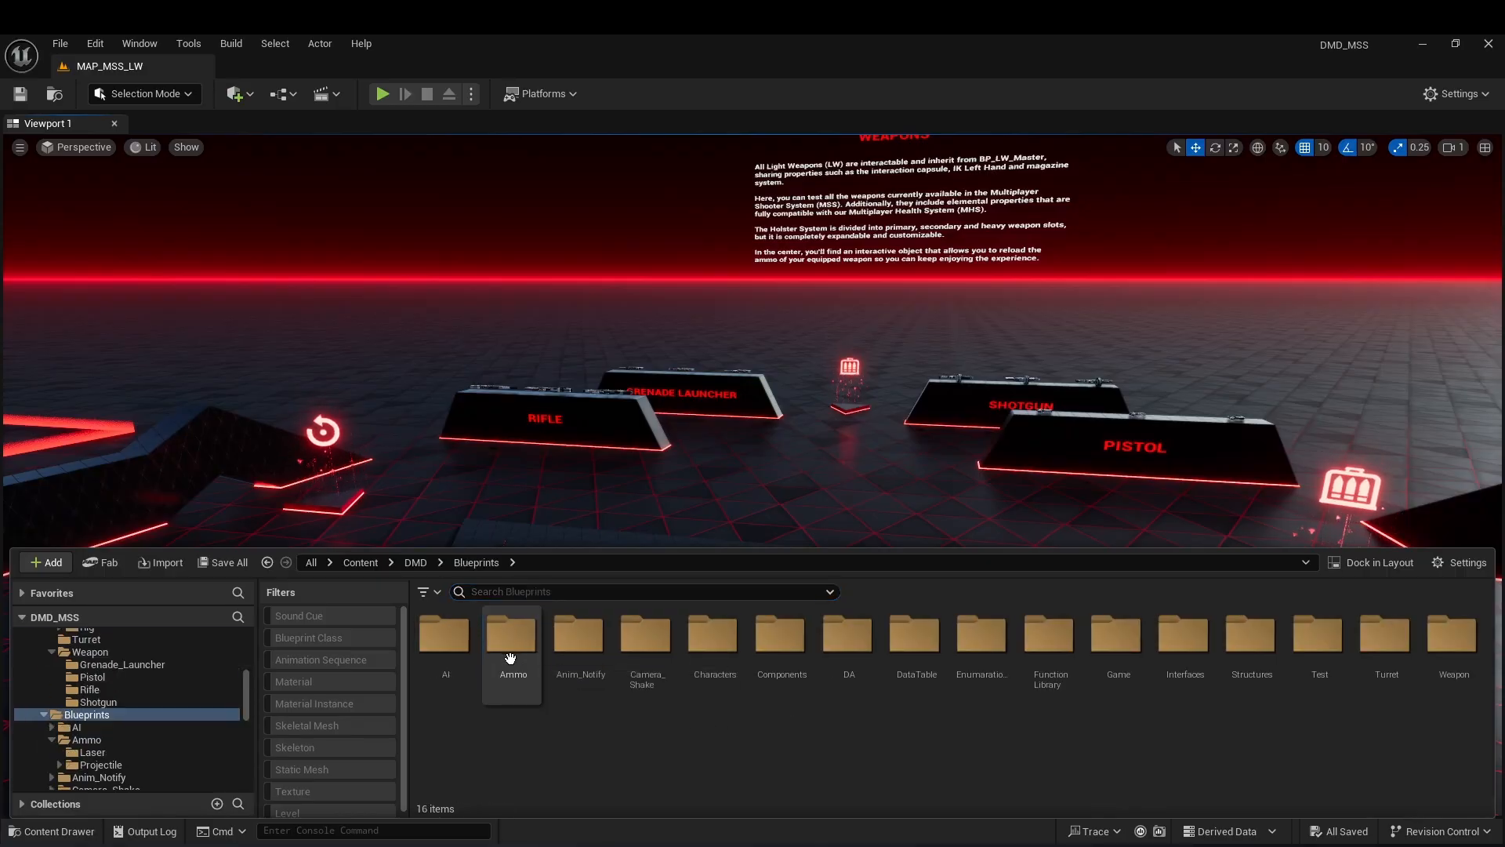
double_click(1452, 635)
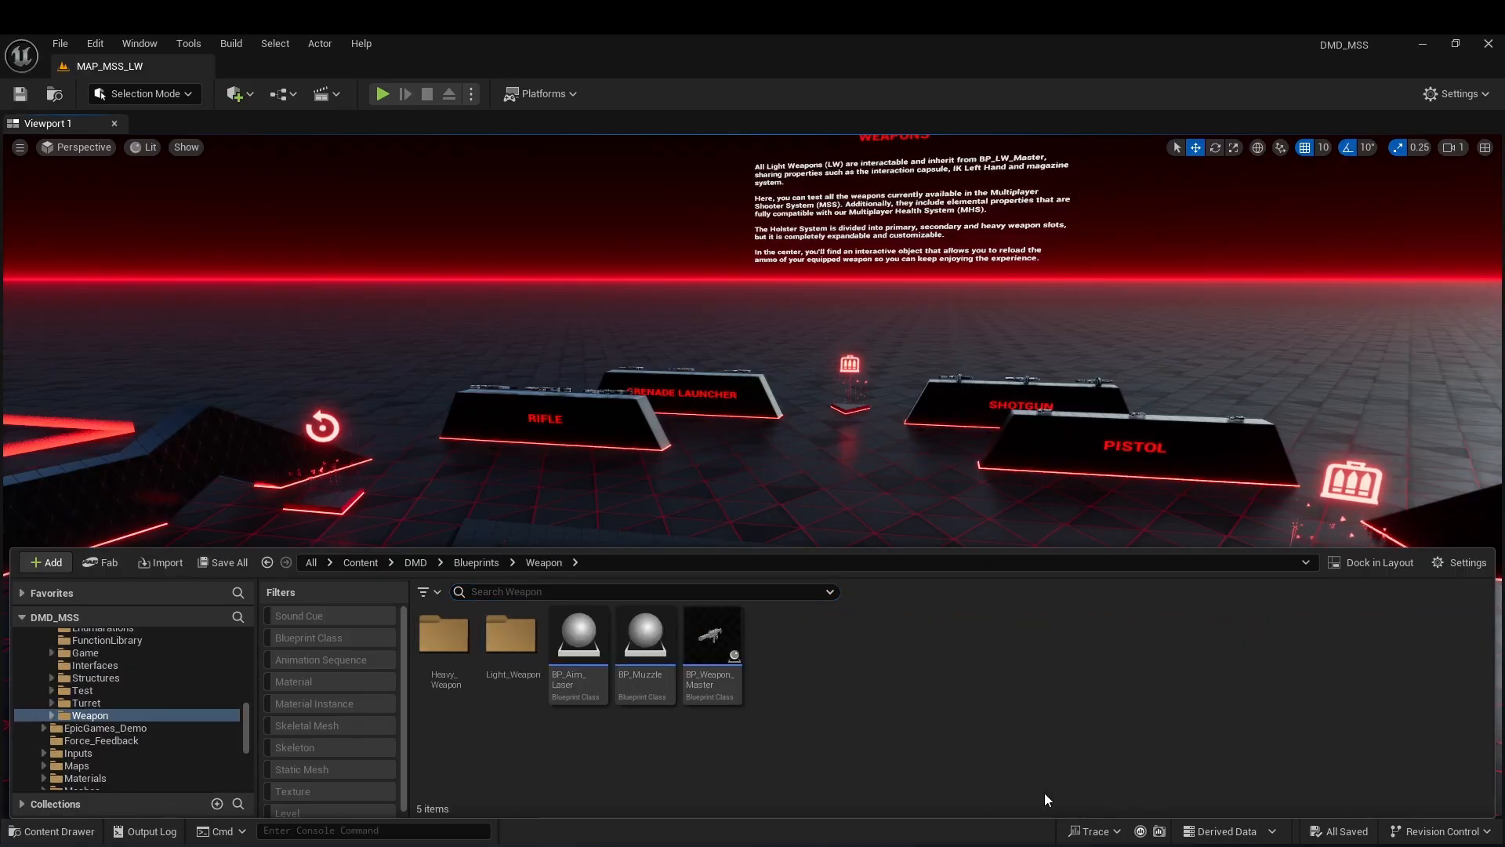
double_click(510, 639)
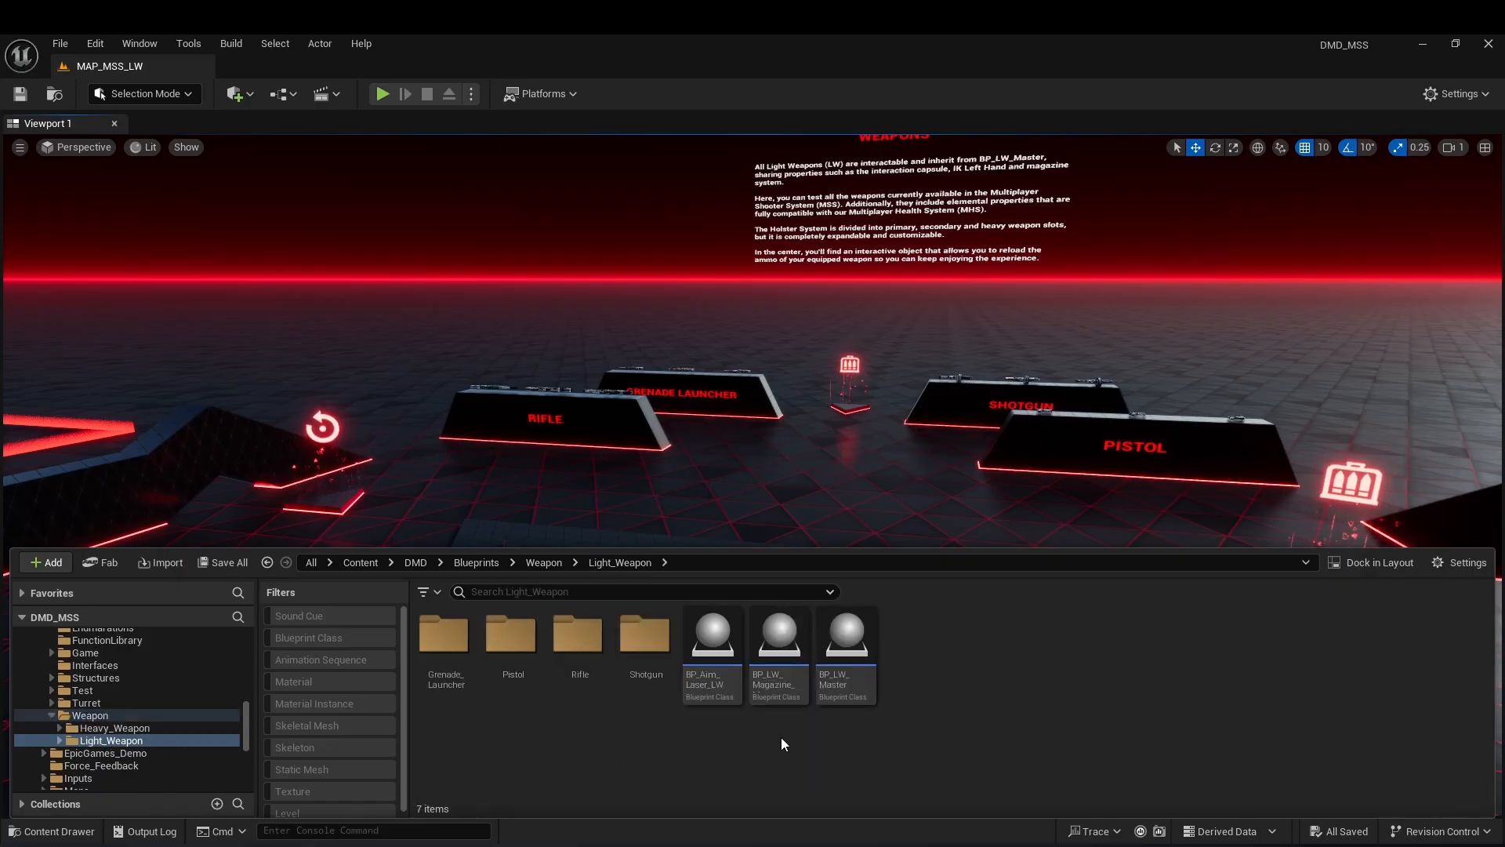
Create a child Blueprint class of BP_LW_Magazine_Master and name it BP_LW_Magazine_AK.
click(775, 684)
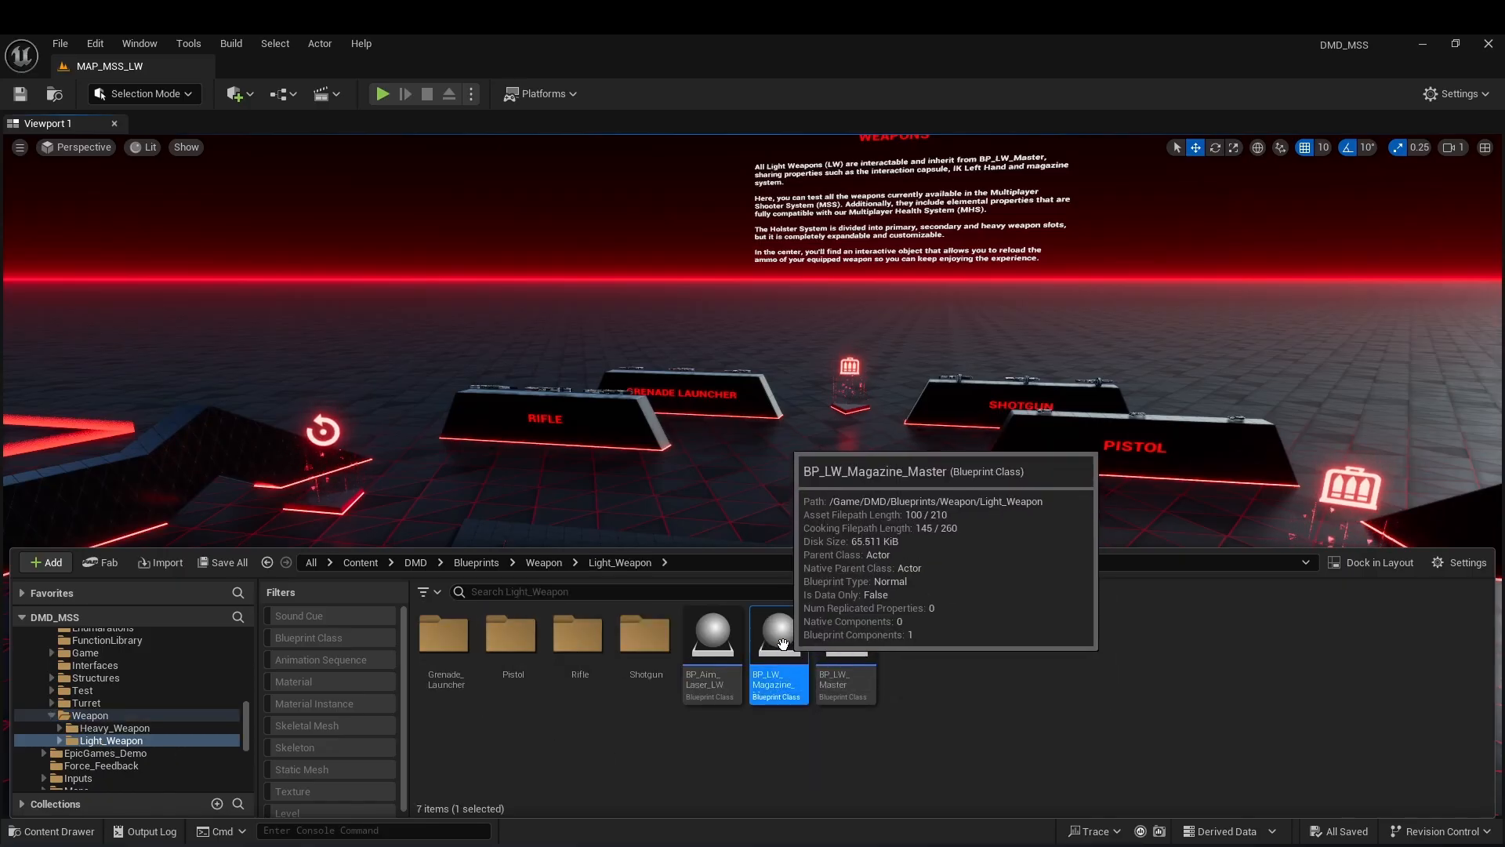
right_click(775, 684)
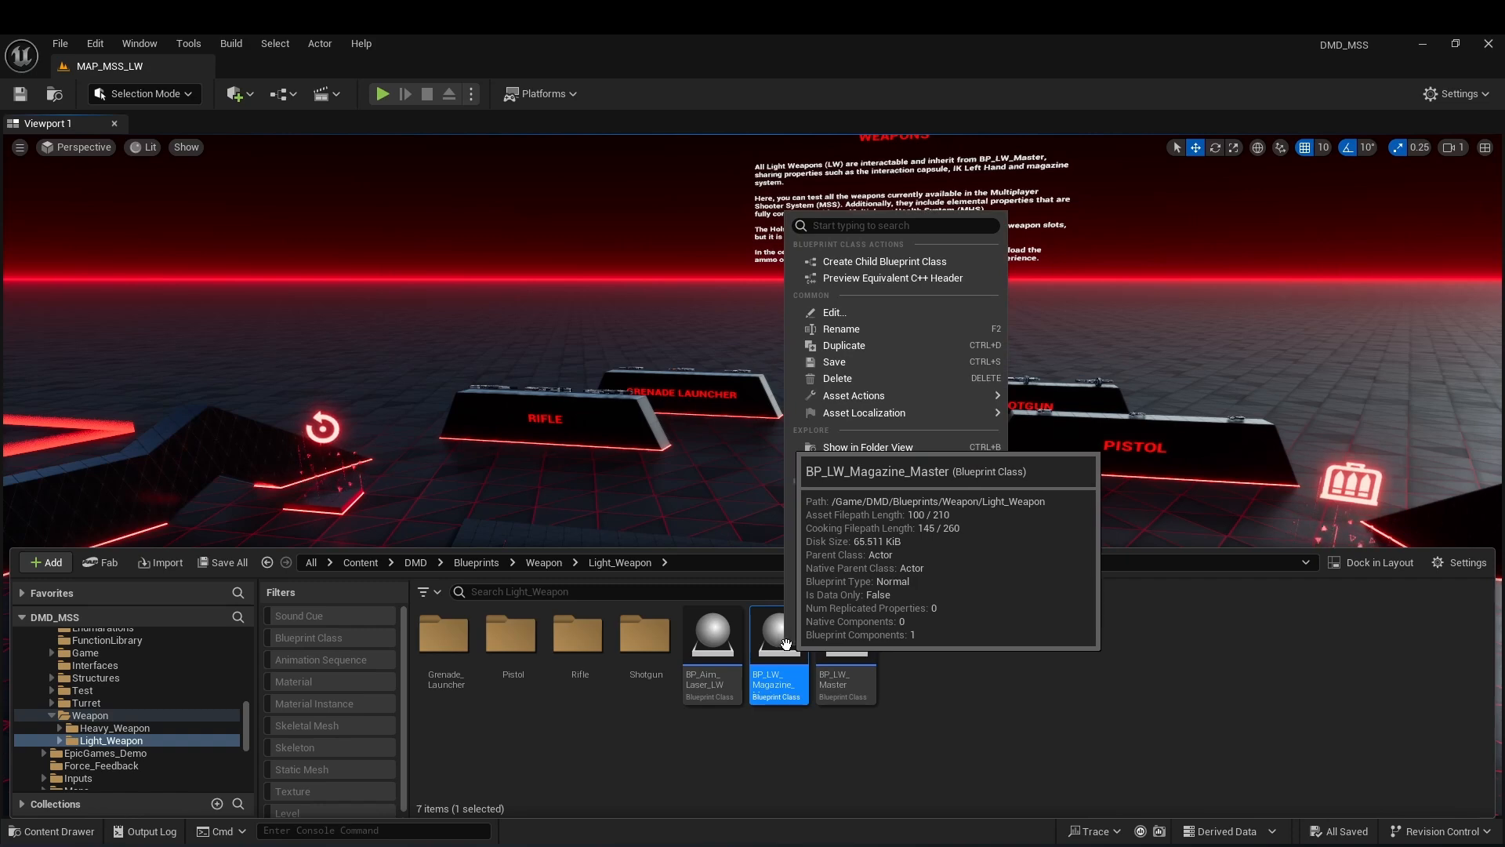
click(867, 262)
key(Right)
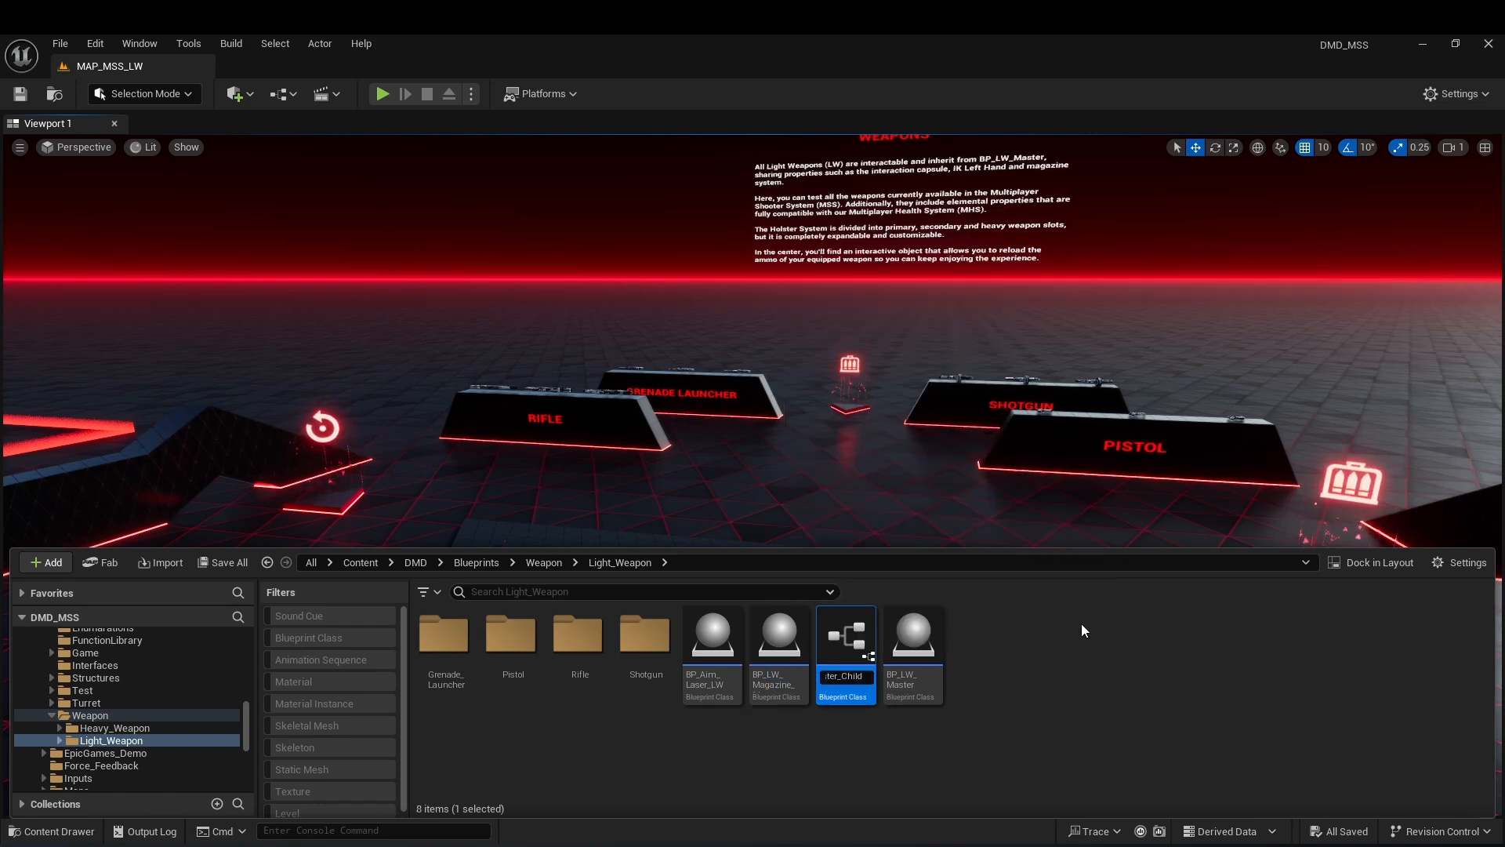
key(BackSpace)
key(BackSpace)
key(BackSpace)
key(BackSpace)
key(BackSpace)
key(BackSpace)
key(BackSpace)
key(BackSpace)
key(BackSpace)
key(BackSpace)
key(BackSpace)
key(BackSpace)
text(AK)
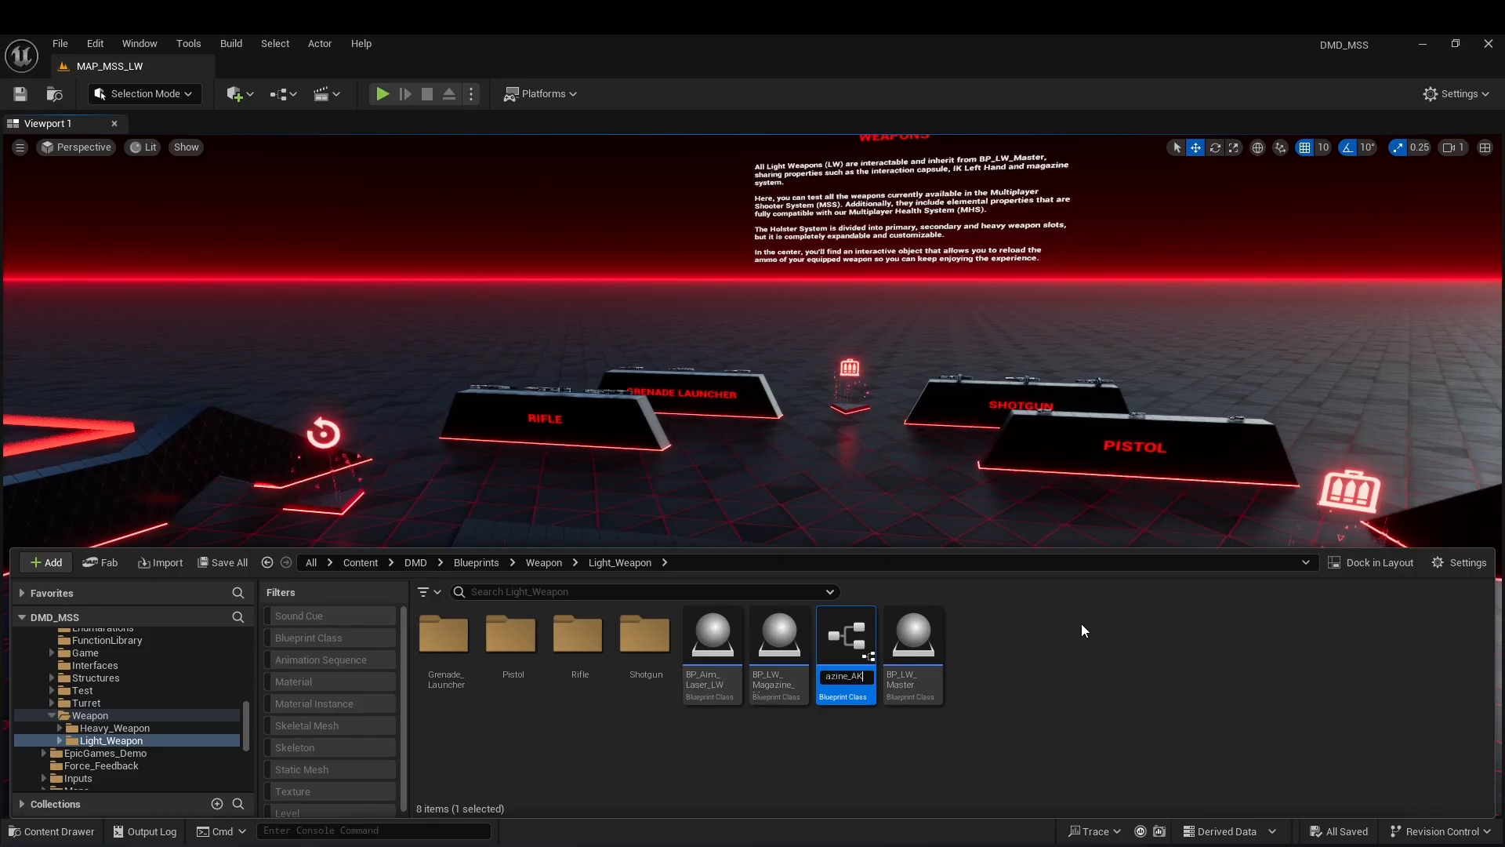
key(Return)
Create a new folder named AK inside the Light_Weapon folder.
right_click(1049, 665)
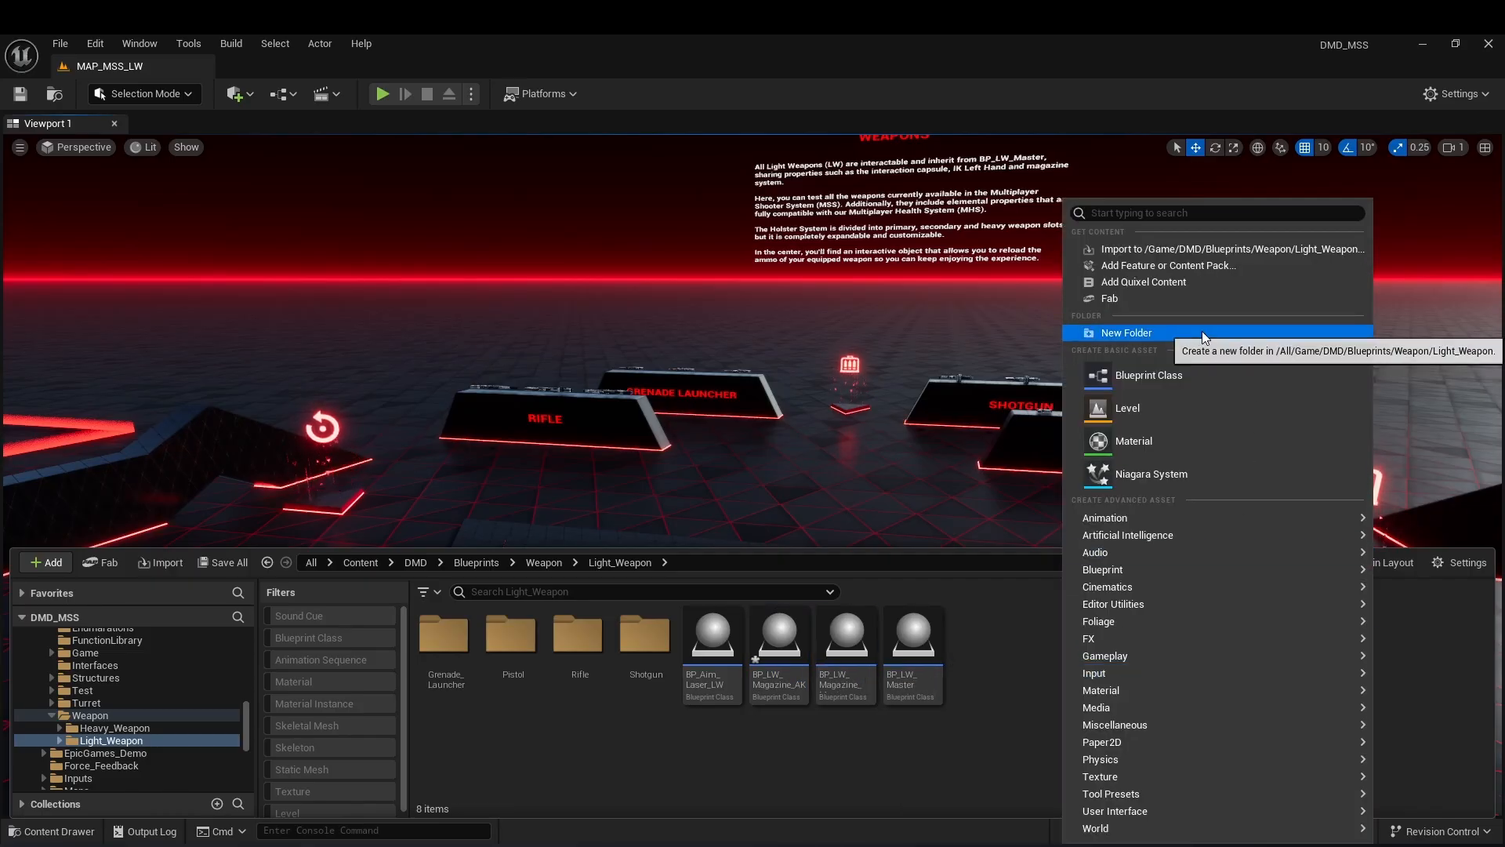
click(1124, 331)
text(AK)
key(Return)
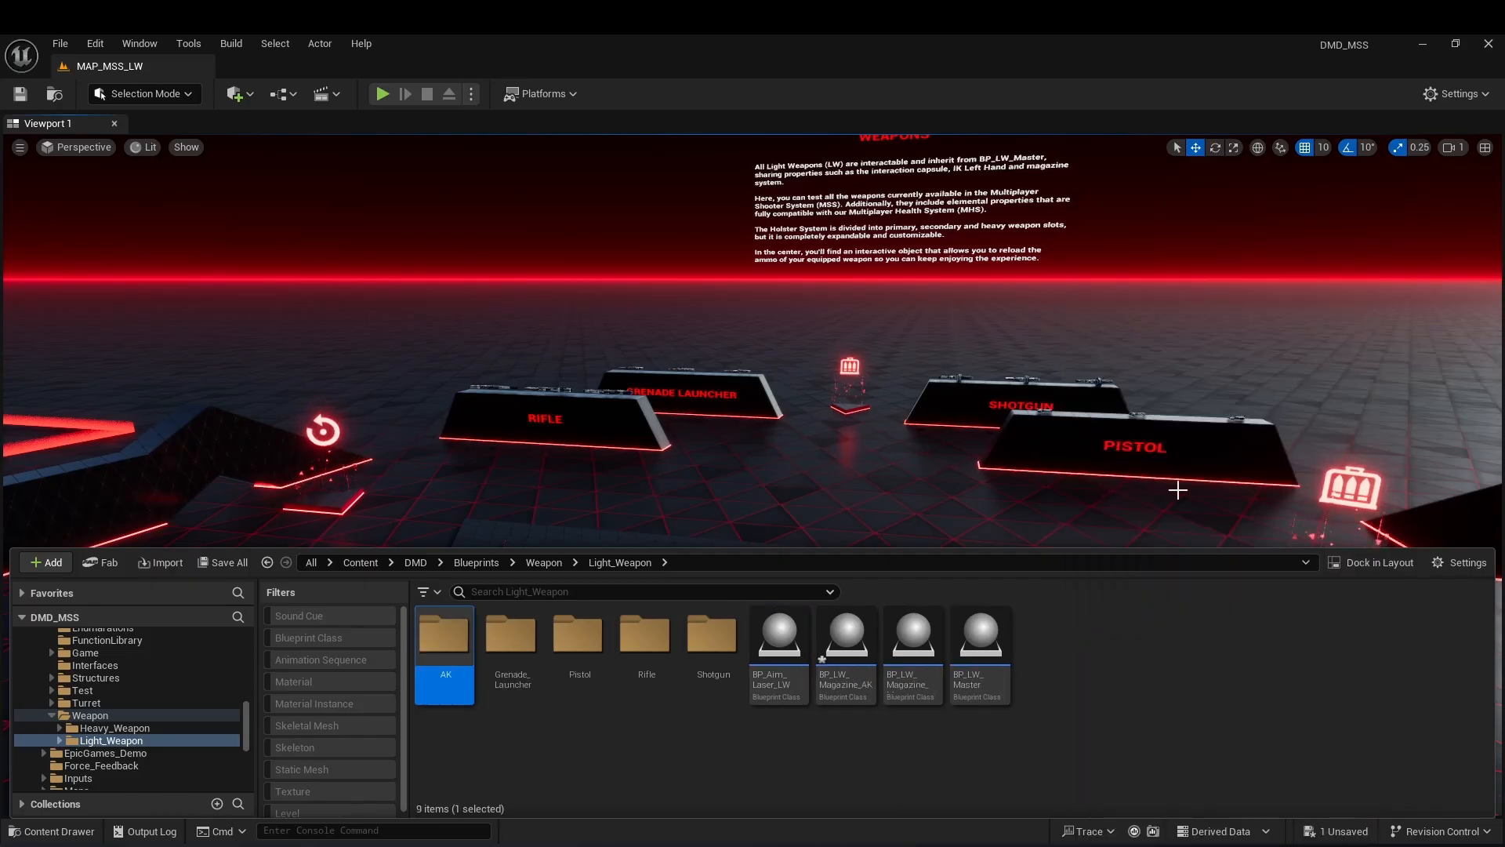
Move BP_LW_Magazine_AK into the new AK folder and open that folder.
click(840, 676)
drag(841, 676, 439, 657)
click(481, 680)
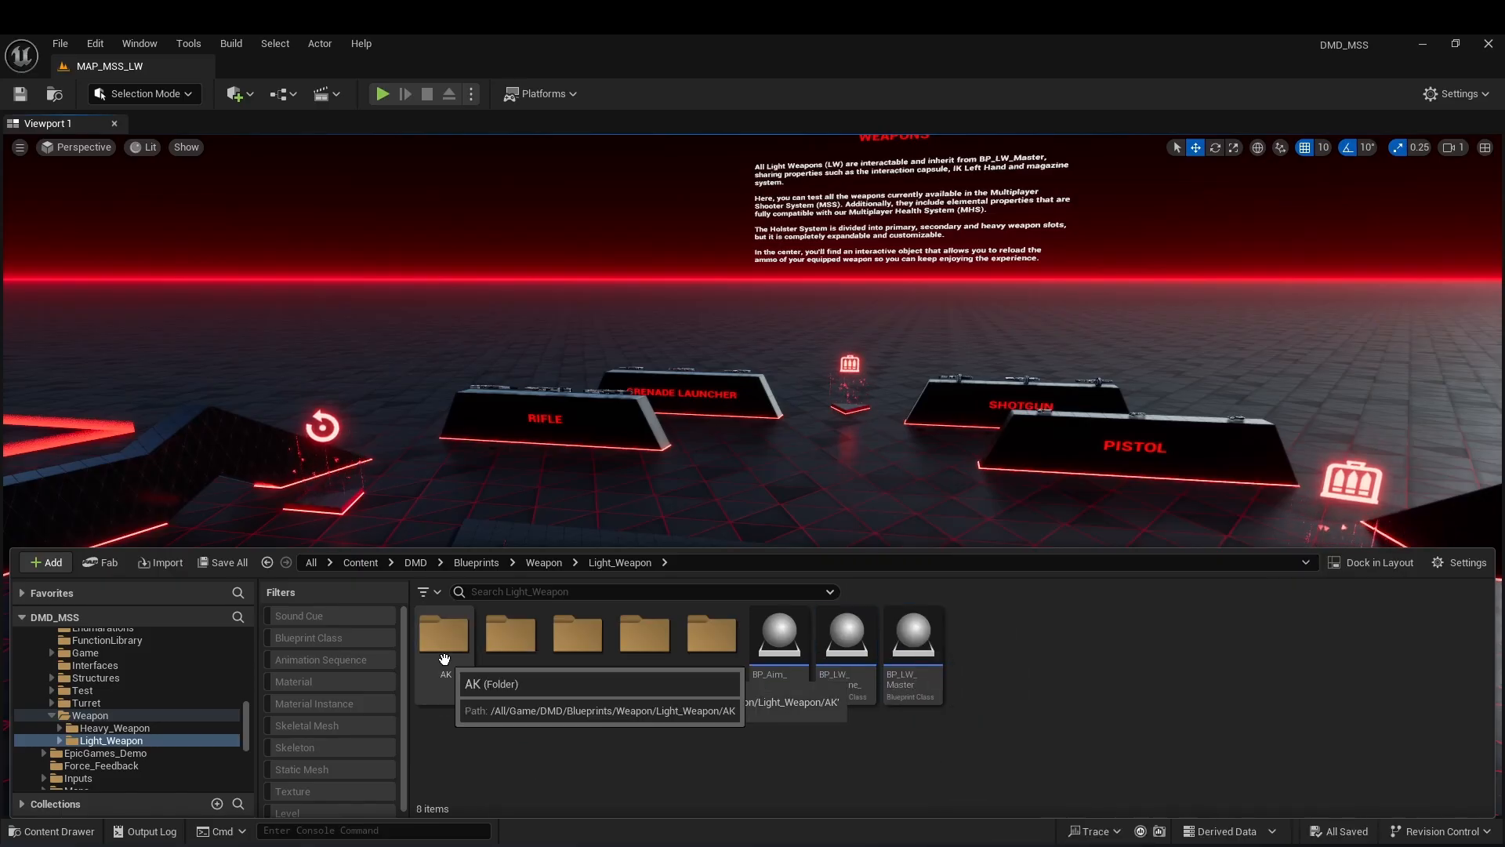
double_click(444, 637)
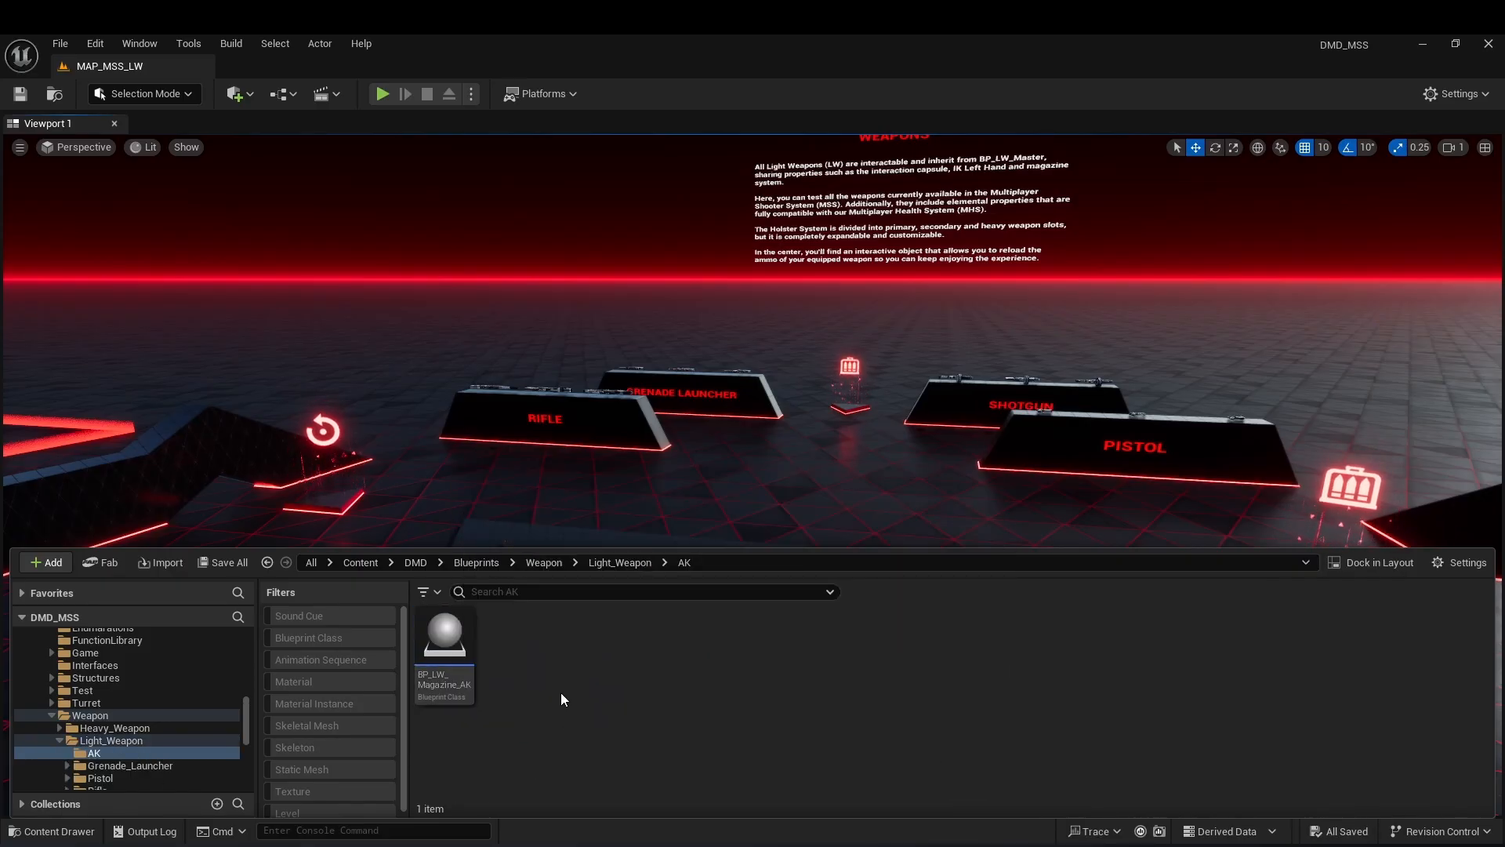
Open BP_LW_Magazine_AK, assign SM_AK_47_Magazine as the Magazine component's static mesh, and compile the Blueprint.
double_click(445, 659)
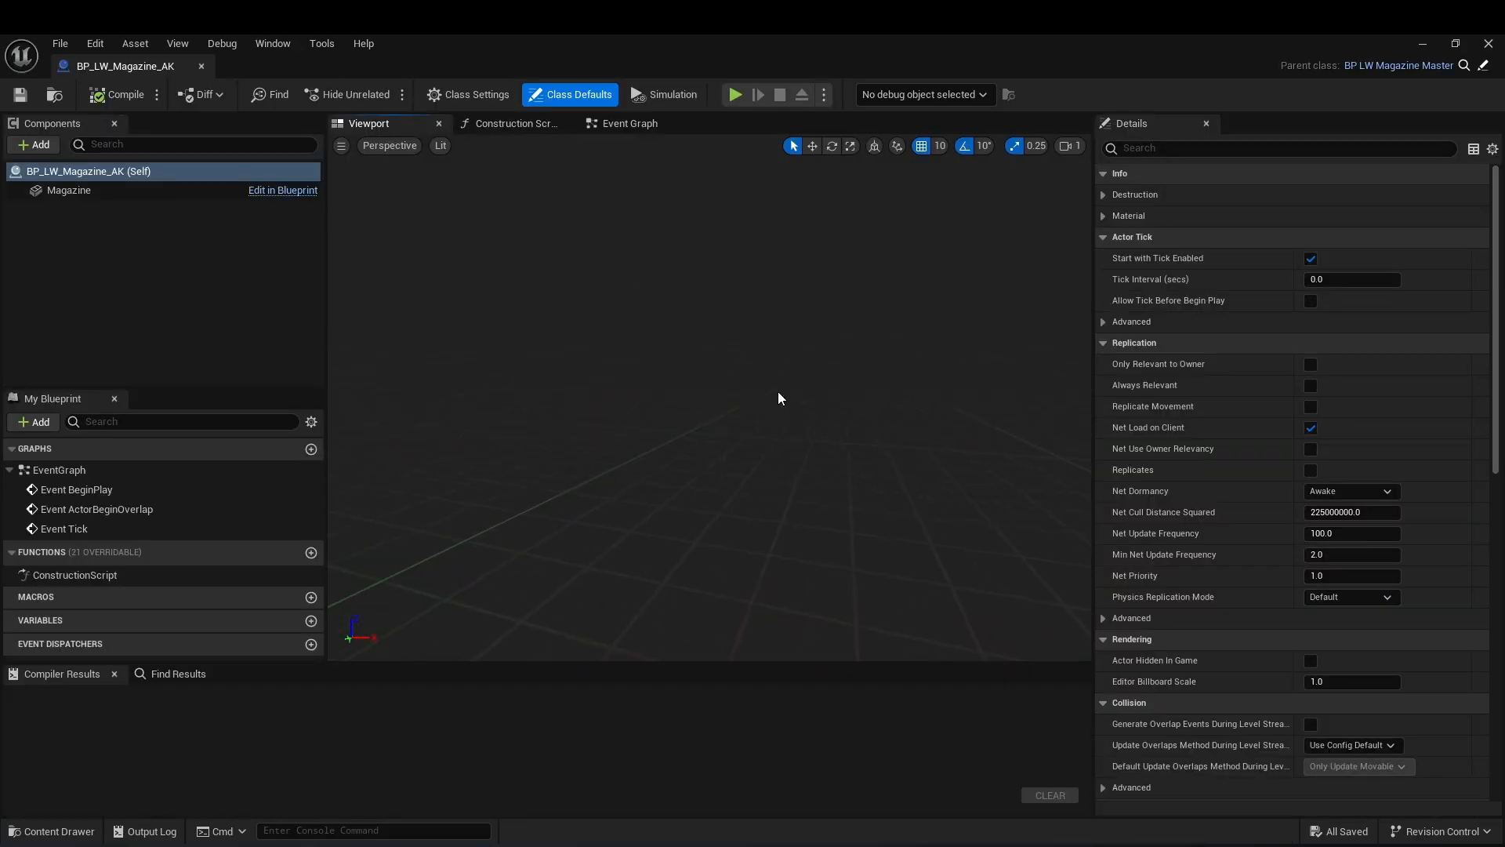
click(80, 193)
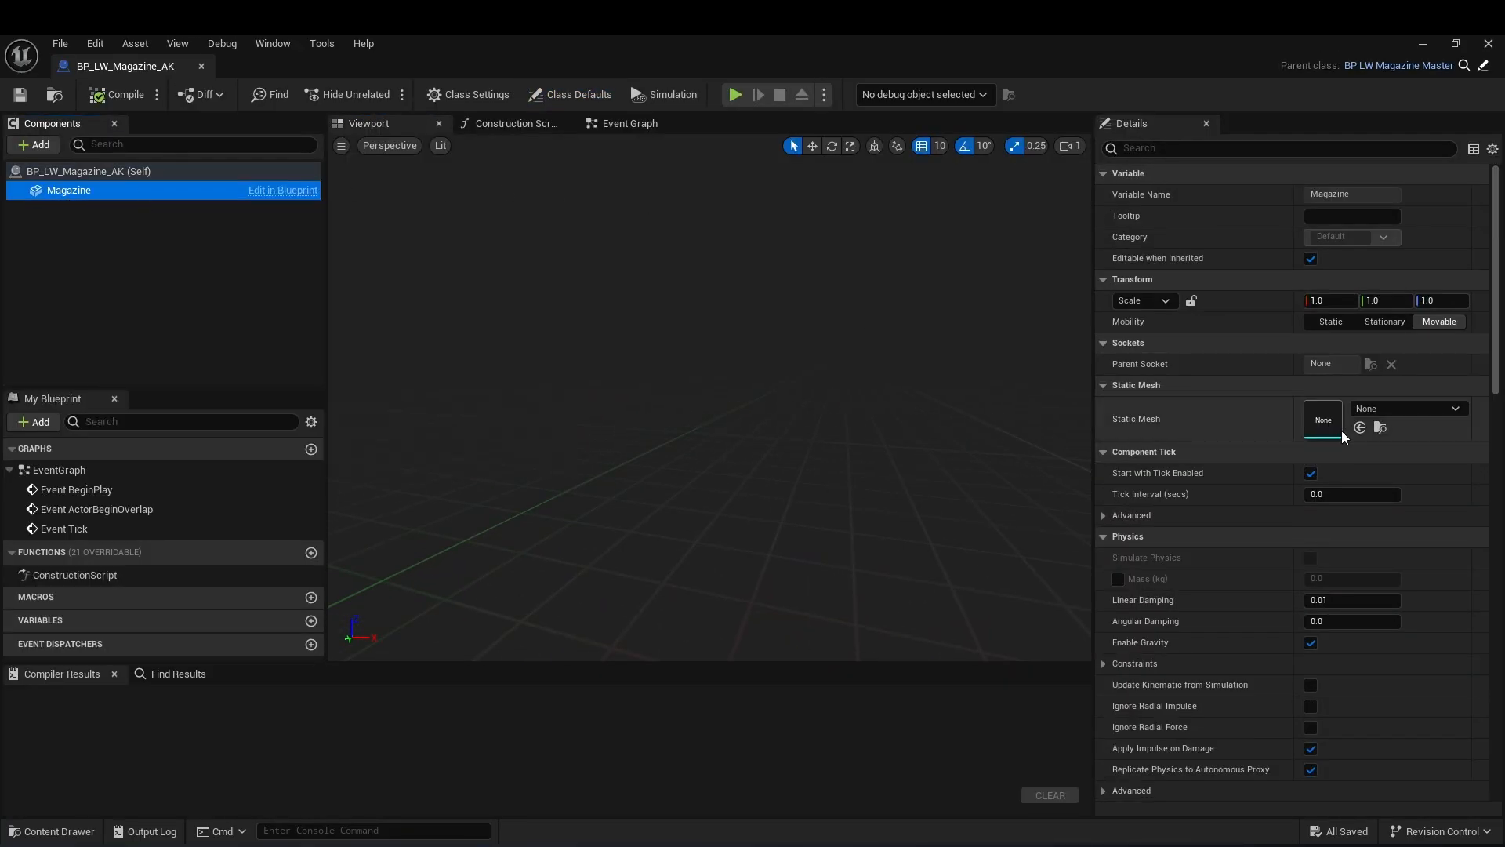
click(1396, 410)
text(ak)
click(1372, 572)
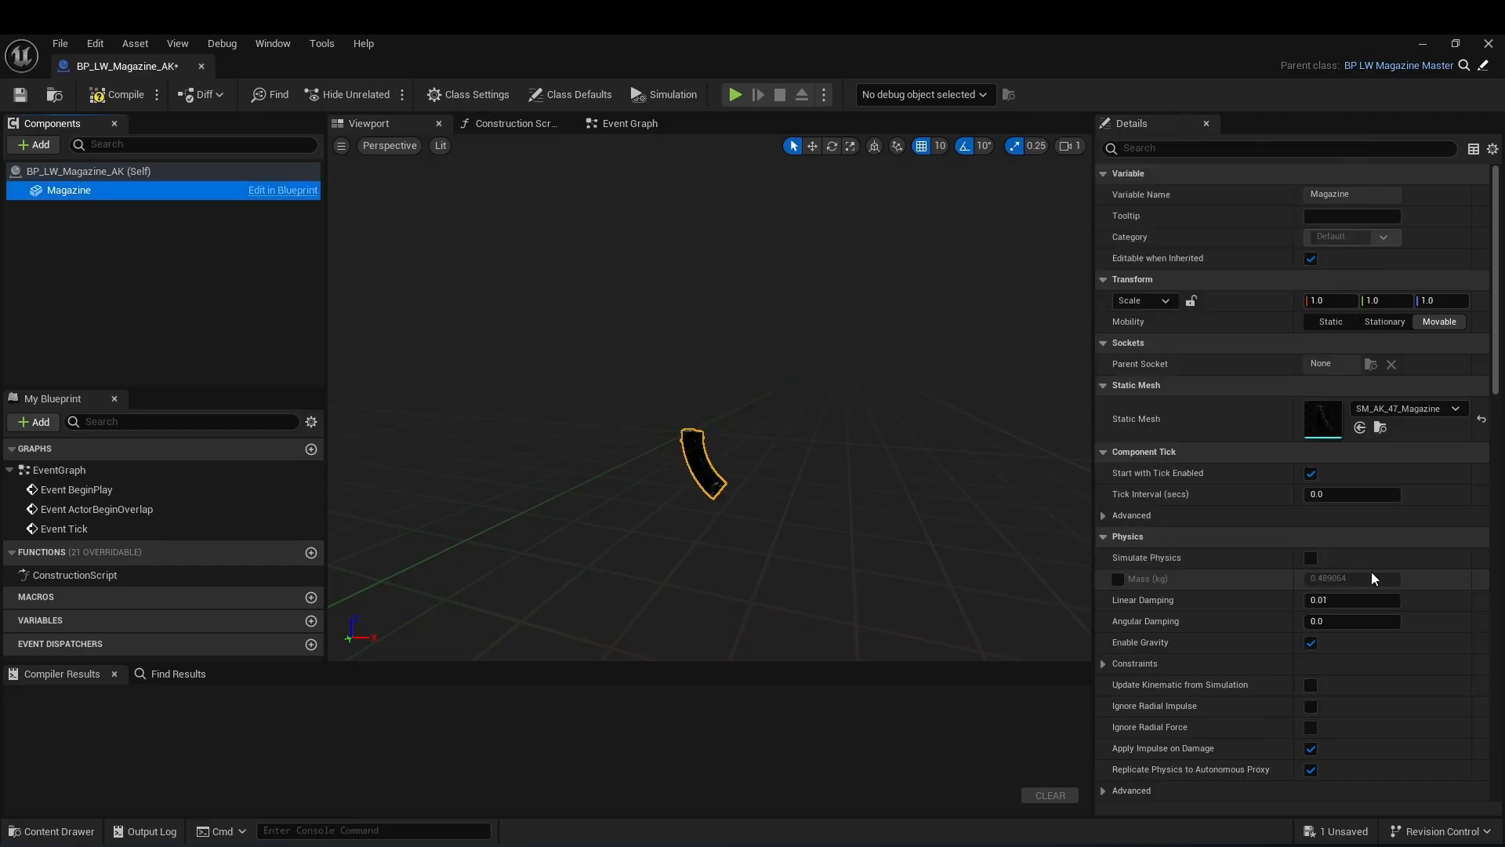
click(111, 95)
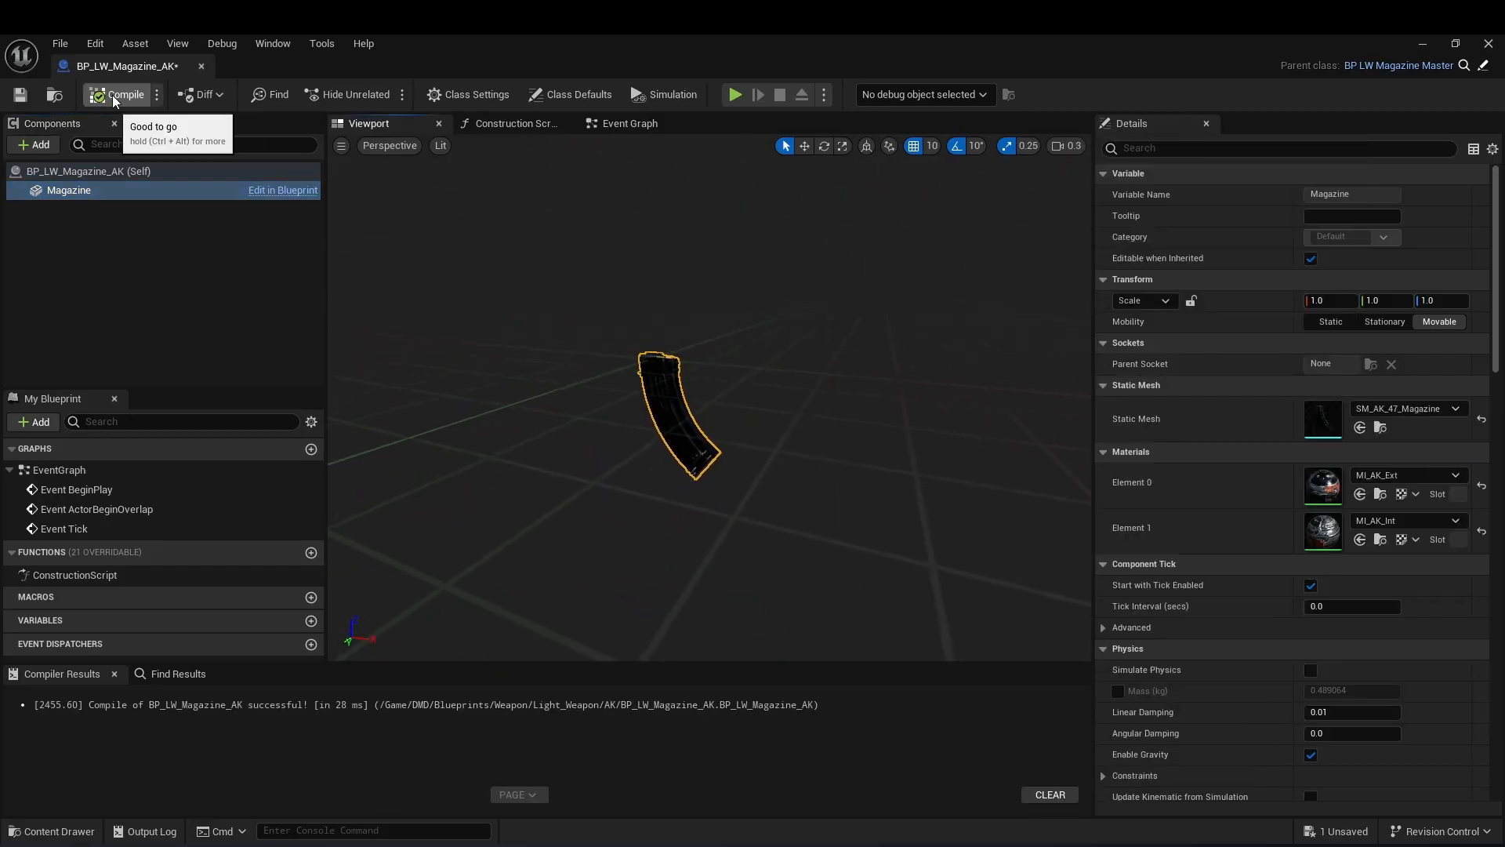
Examine the Destruction and Material settings in the class defaults of BP_LW_Magazine_AK.
click(115, 172)
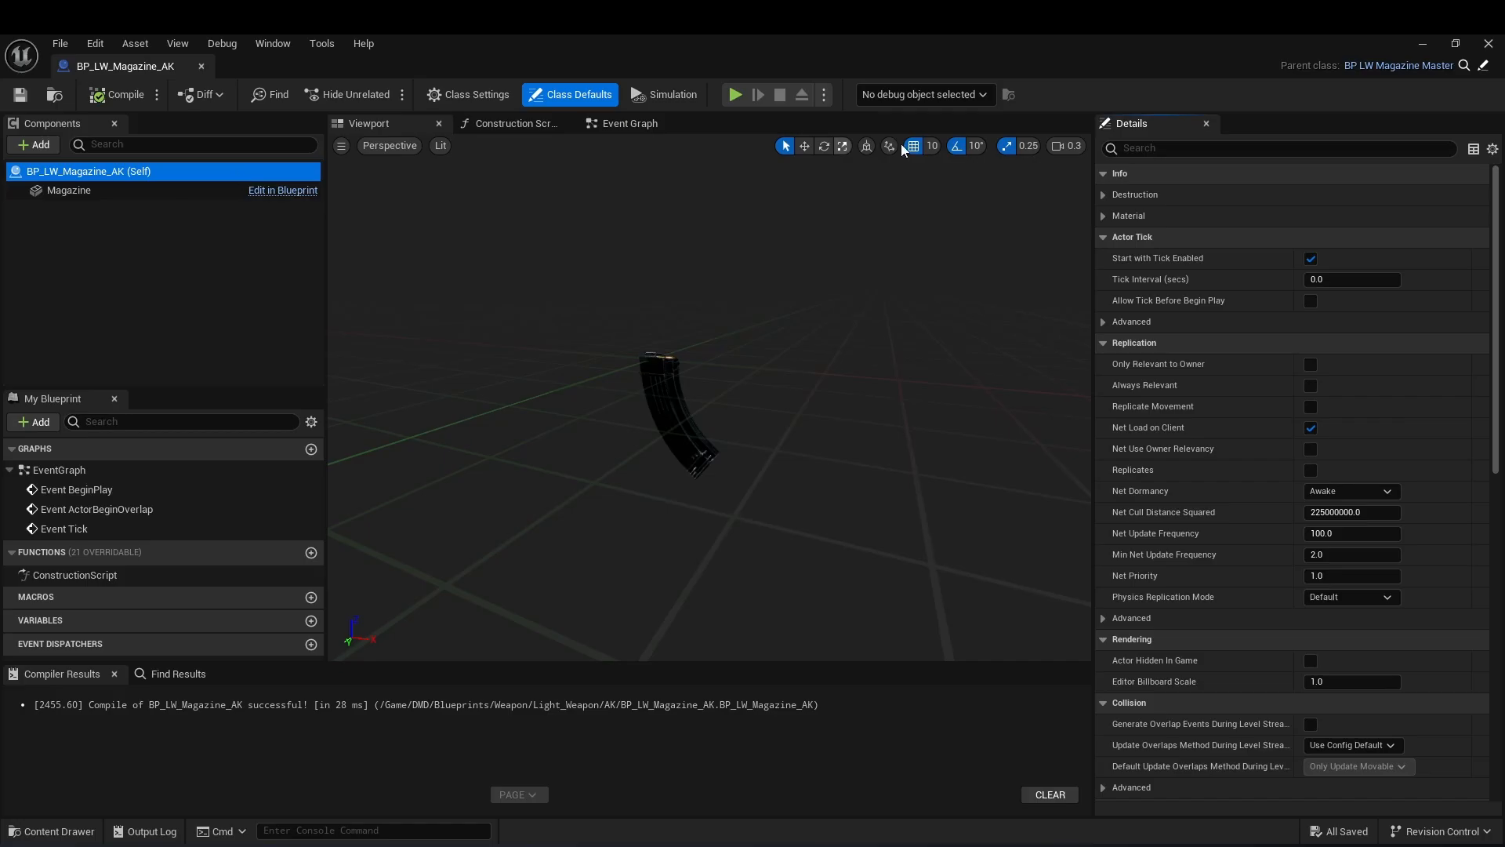
click(1104, 193)
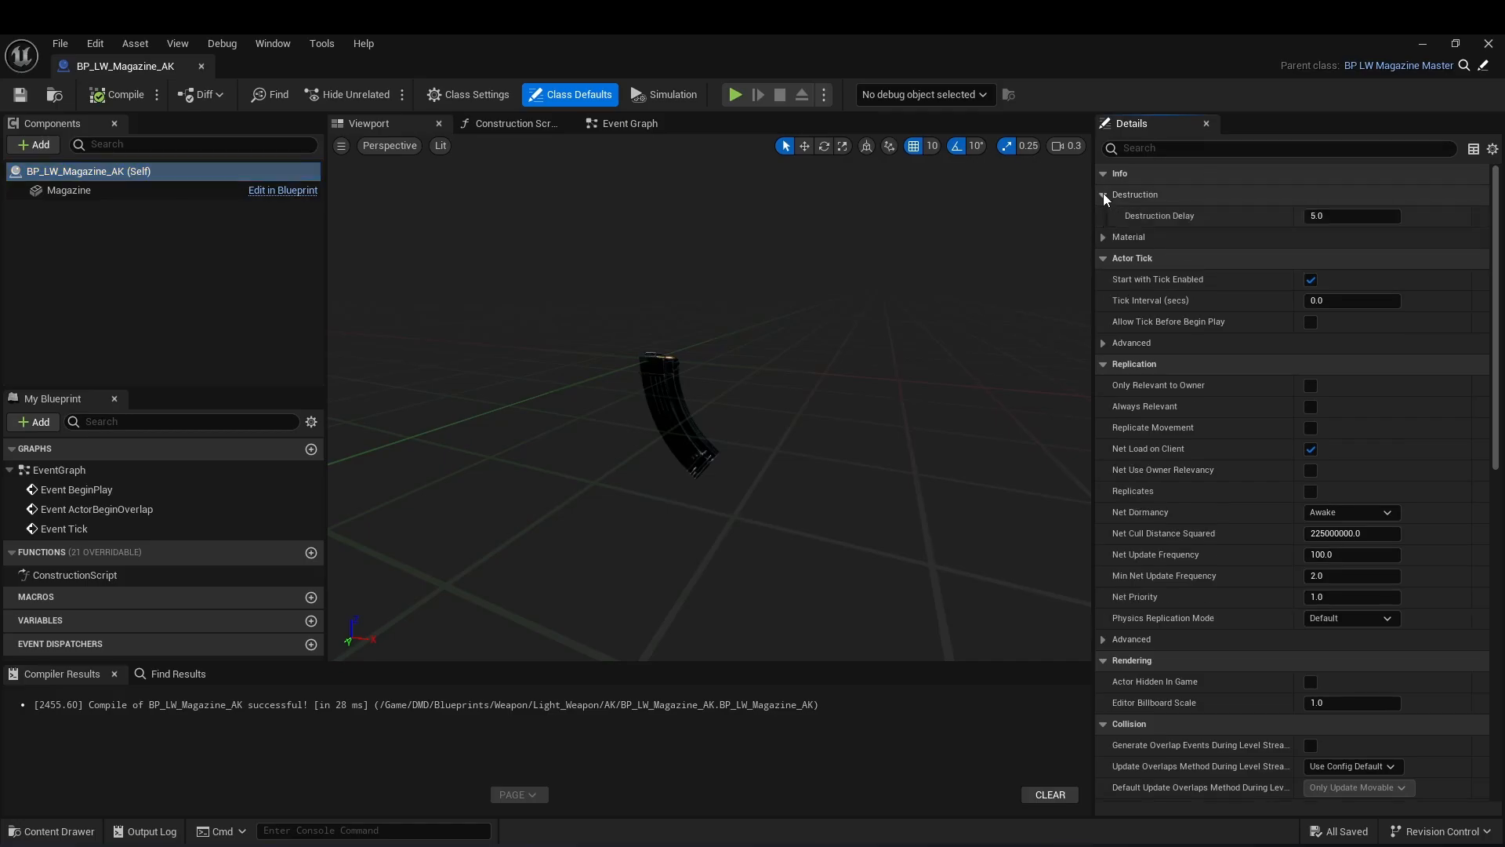
click(1105, 238)
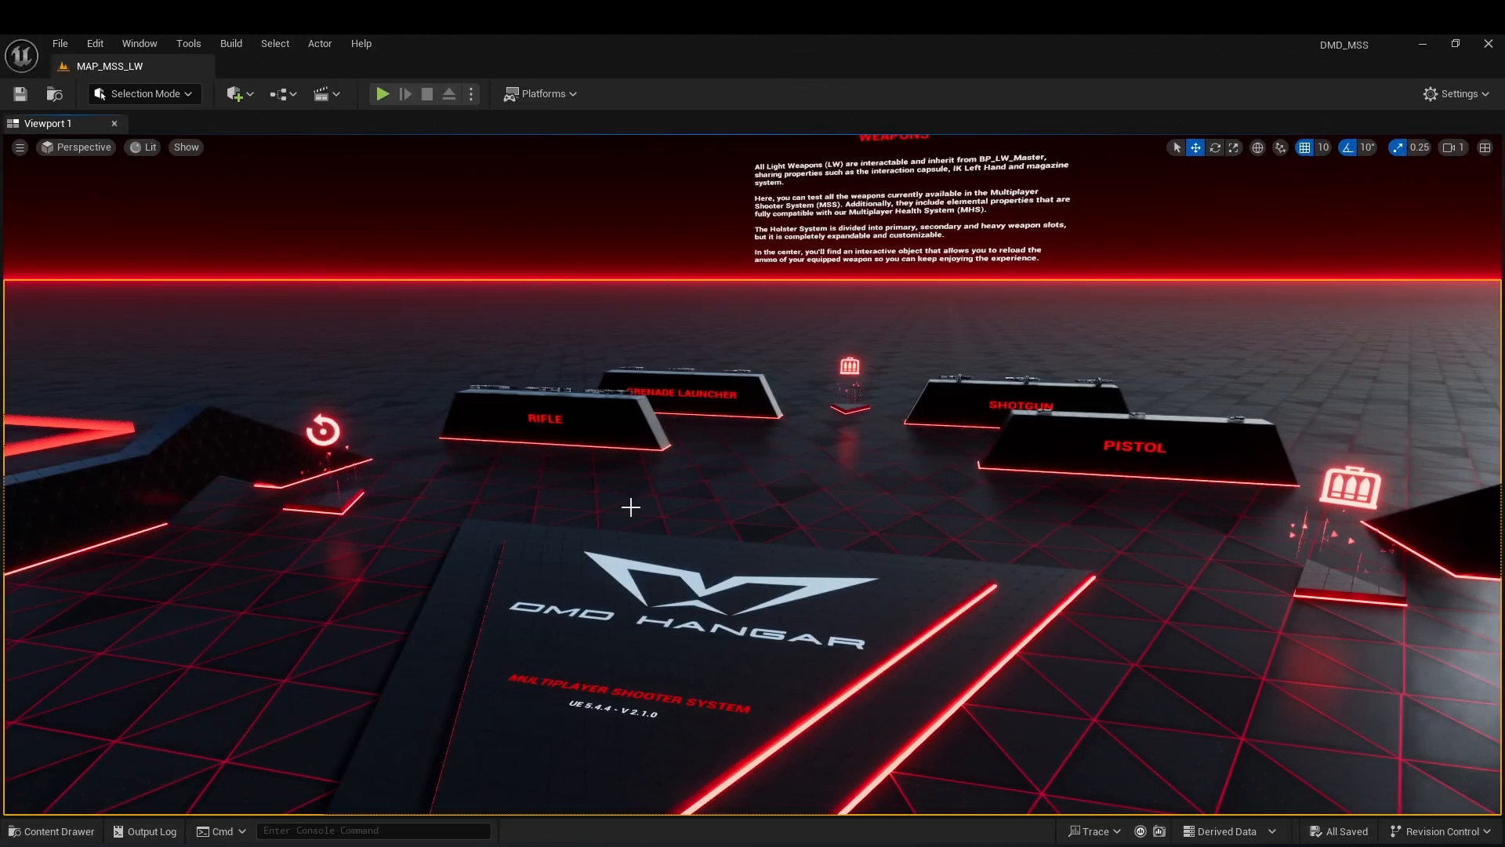
Return to the level editor's content and go to the DMD/Blueprints/Weapon/Light_Weapon folder.
key(ctrl+space)
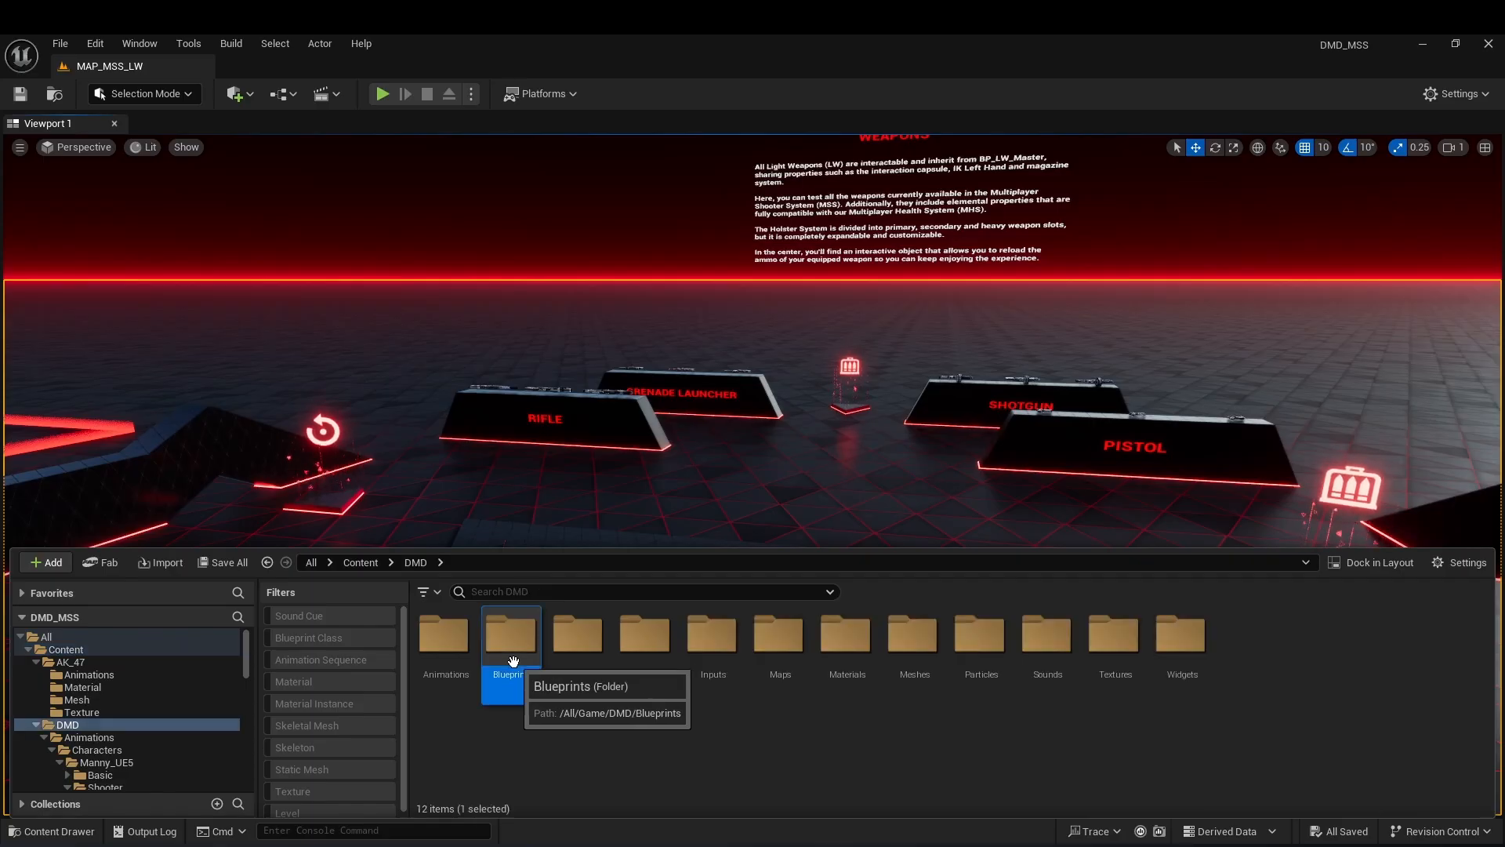
double_click(517, 659)
double_click(1448, 689)
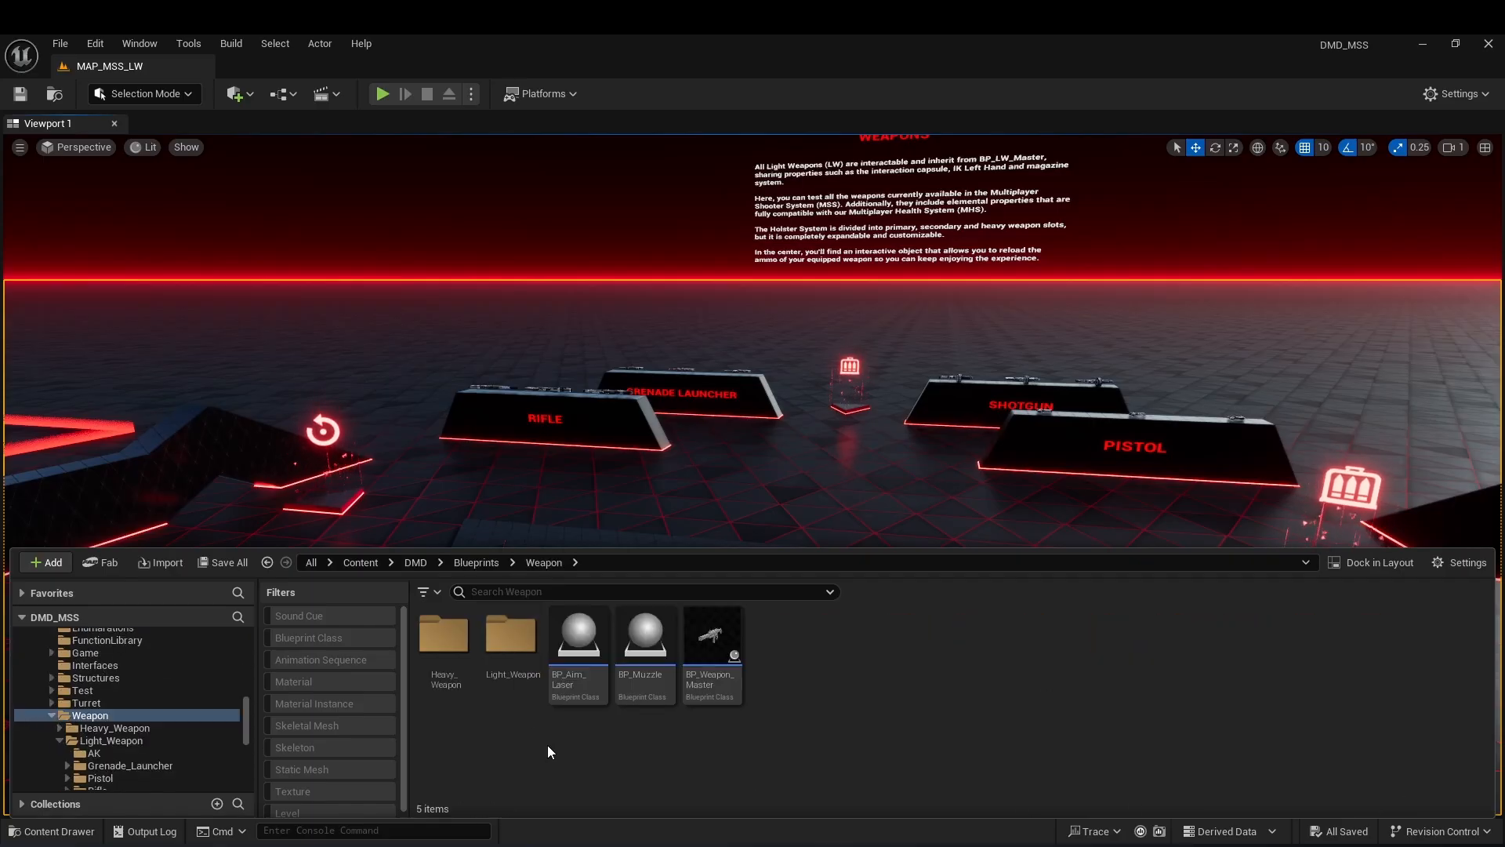
double_click(510, 639)
Create a child Blueprint class of BP_LW_Master and name it BP_LW_AK.
click(909, 688)
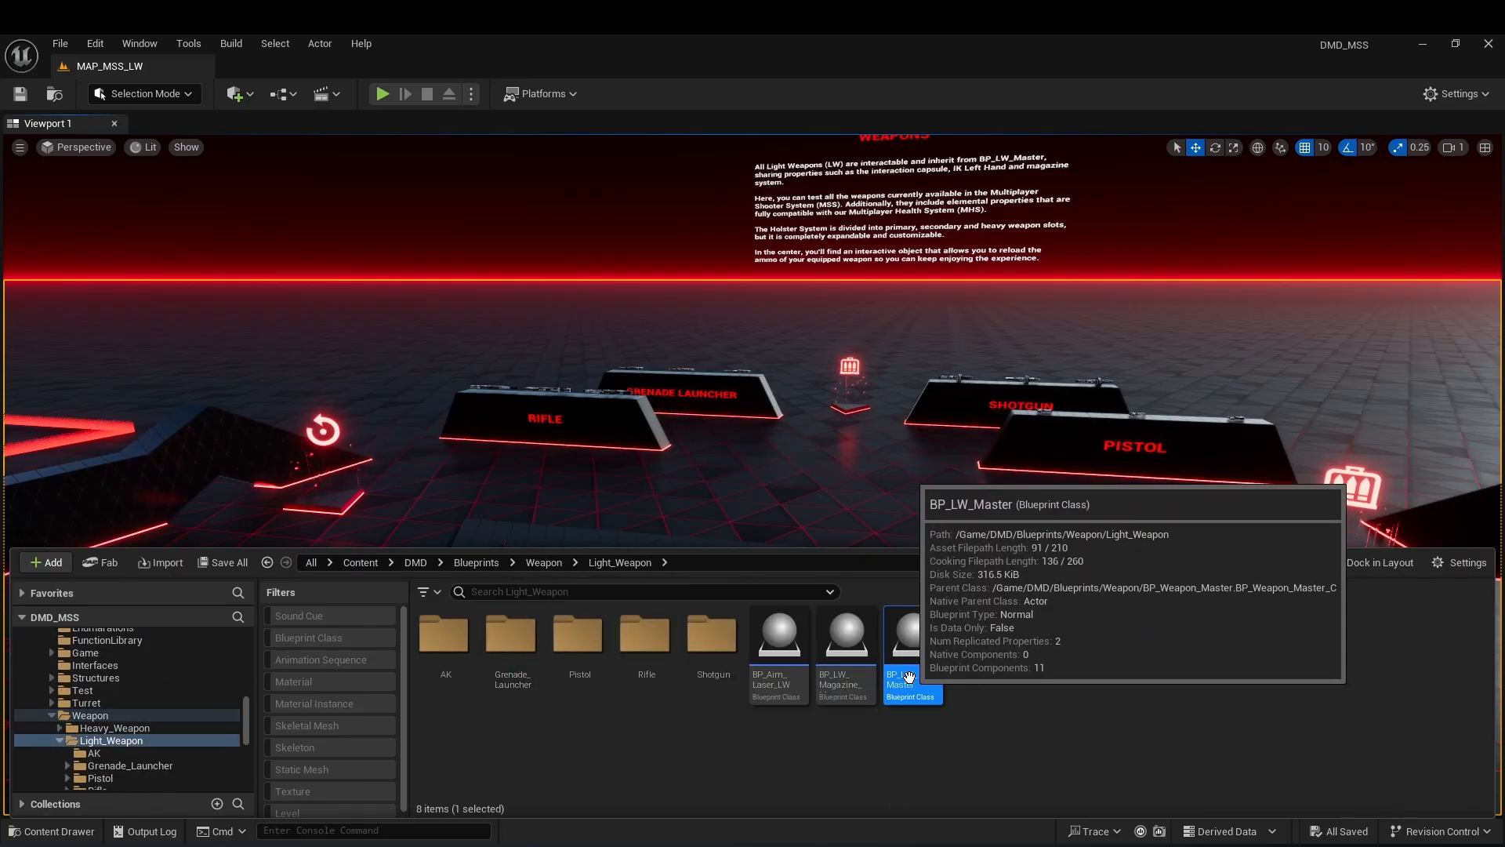
right_click(910, 687)
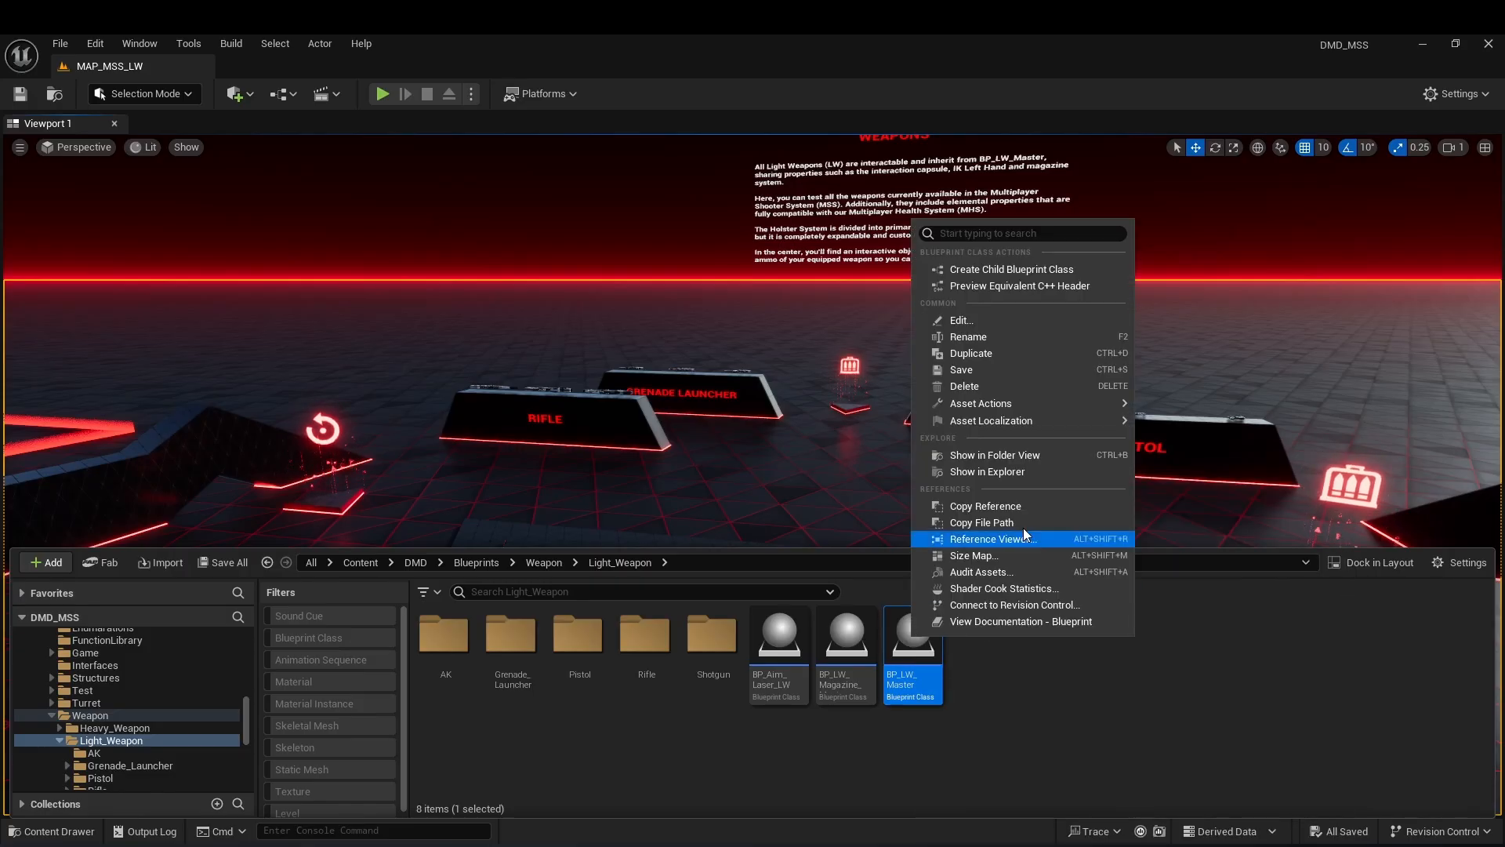
click(987, 272)
key(Right)
key(BackSpace)
key(BackSpace)
key(BackSpace)
key(BackSpace)
key(BackSpace)
key(BackSpace)
key(BackSpace)
key(BackSpace)
key(BackSpace)
key(BackSpace)
key(BackSpace)
key(BackSpace)
text(AK)
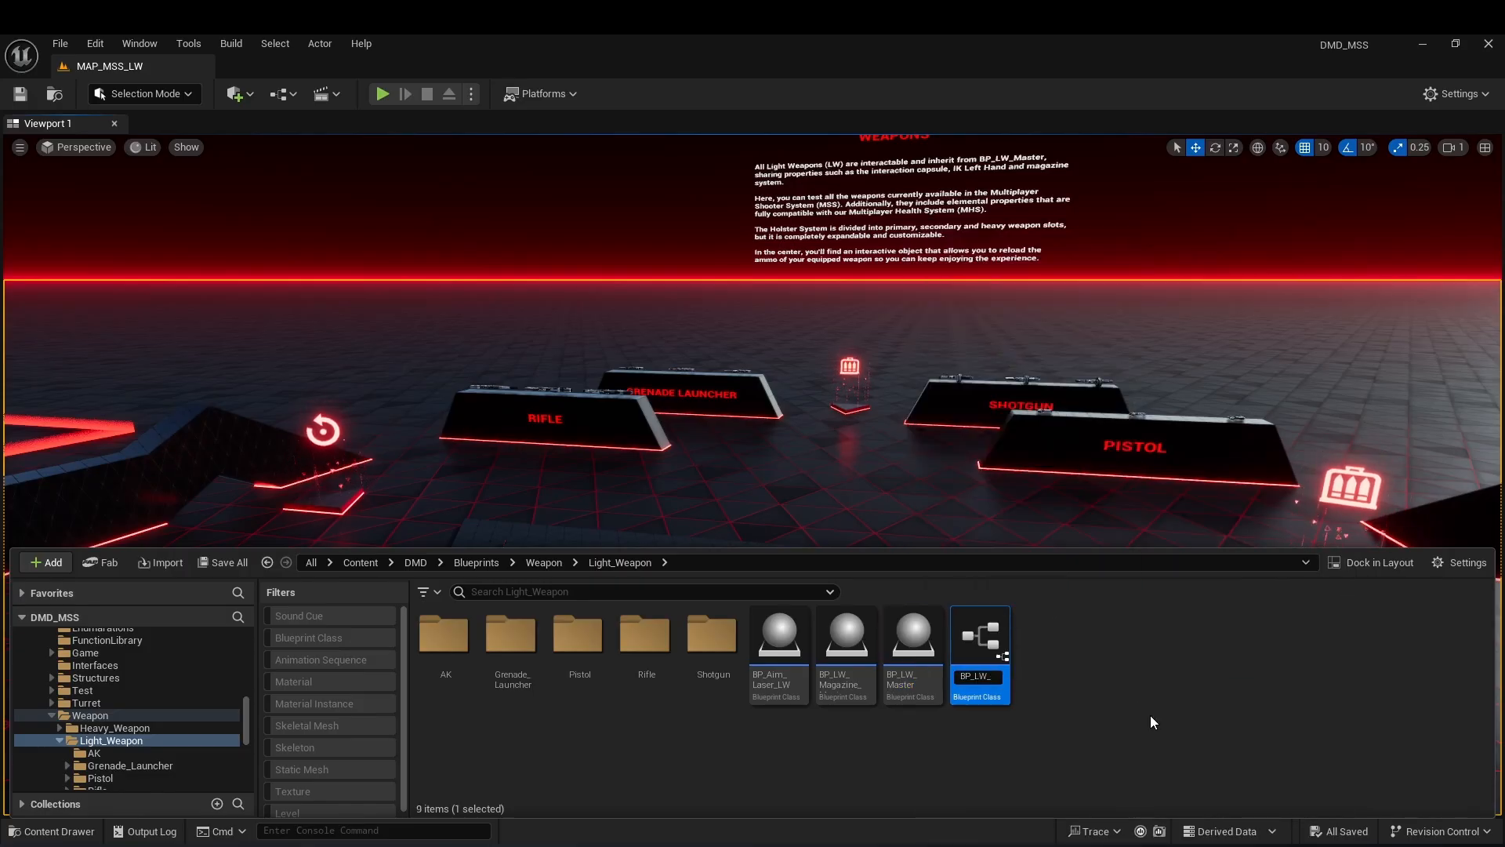
key(Return)
Move the BP_LW_AK Blueprint into the AK folder and open that folder.
drag(845, 654, 450, 659)
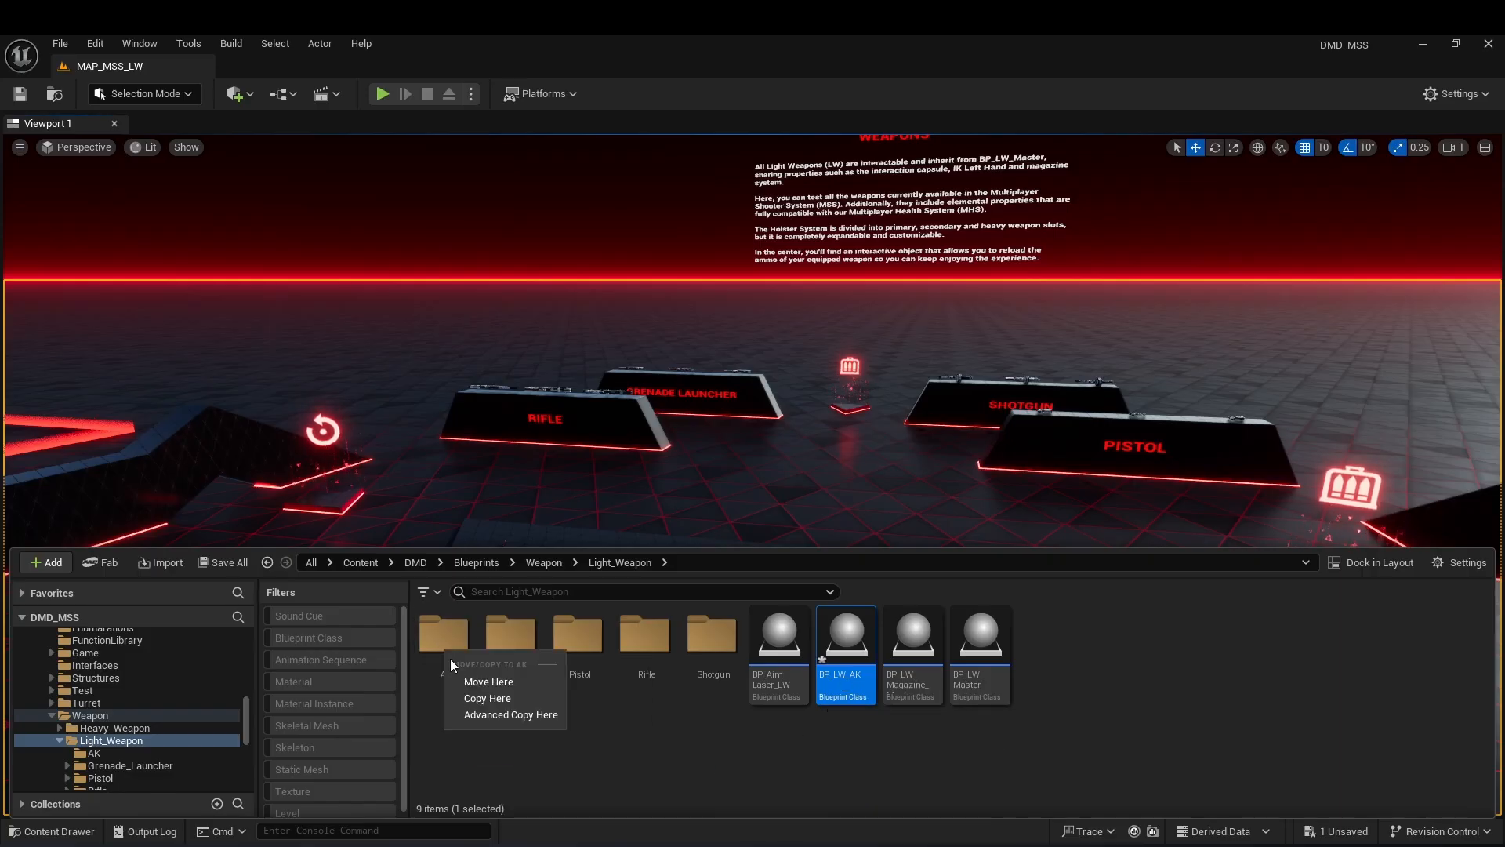
click(478, 682)
double_click(444, 633)
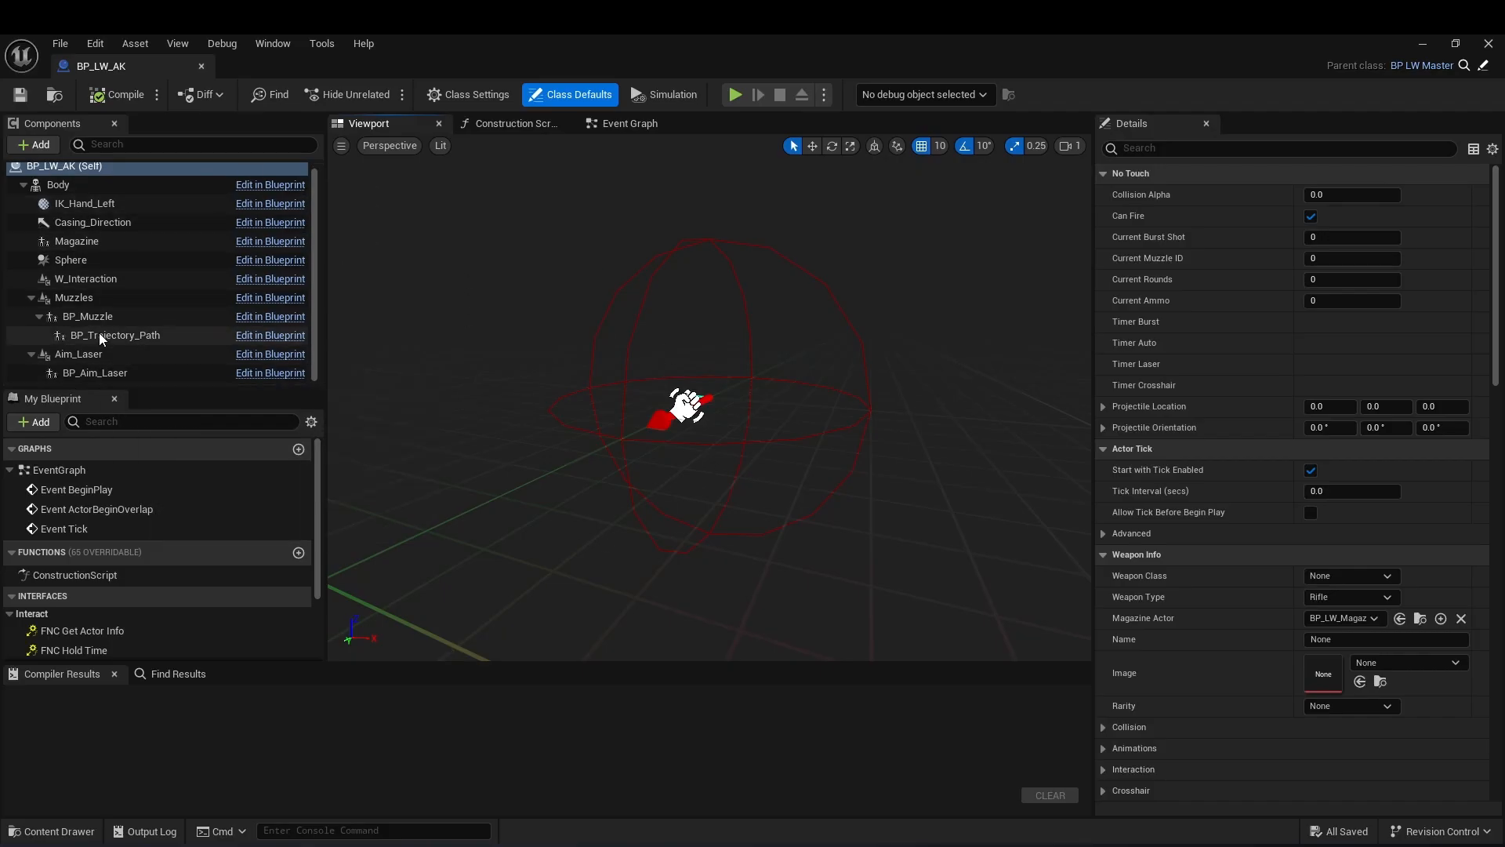
Set the Body component's skeletal mesh in BP_LW_AK to SKM_AK_47 and compile the Blueprint.
scroll(99, 333, up, 1)
click(69, 189)
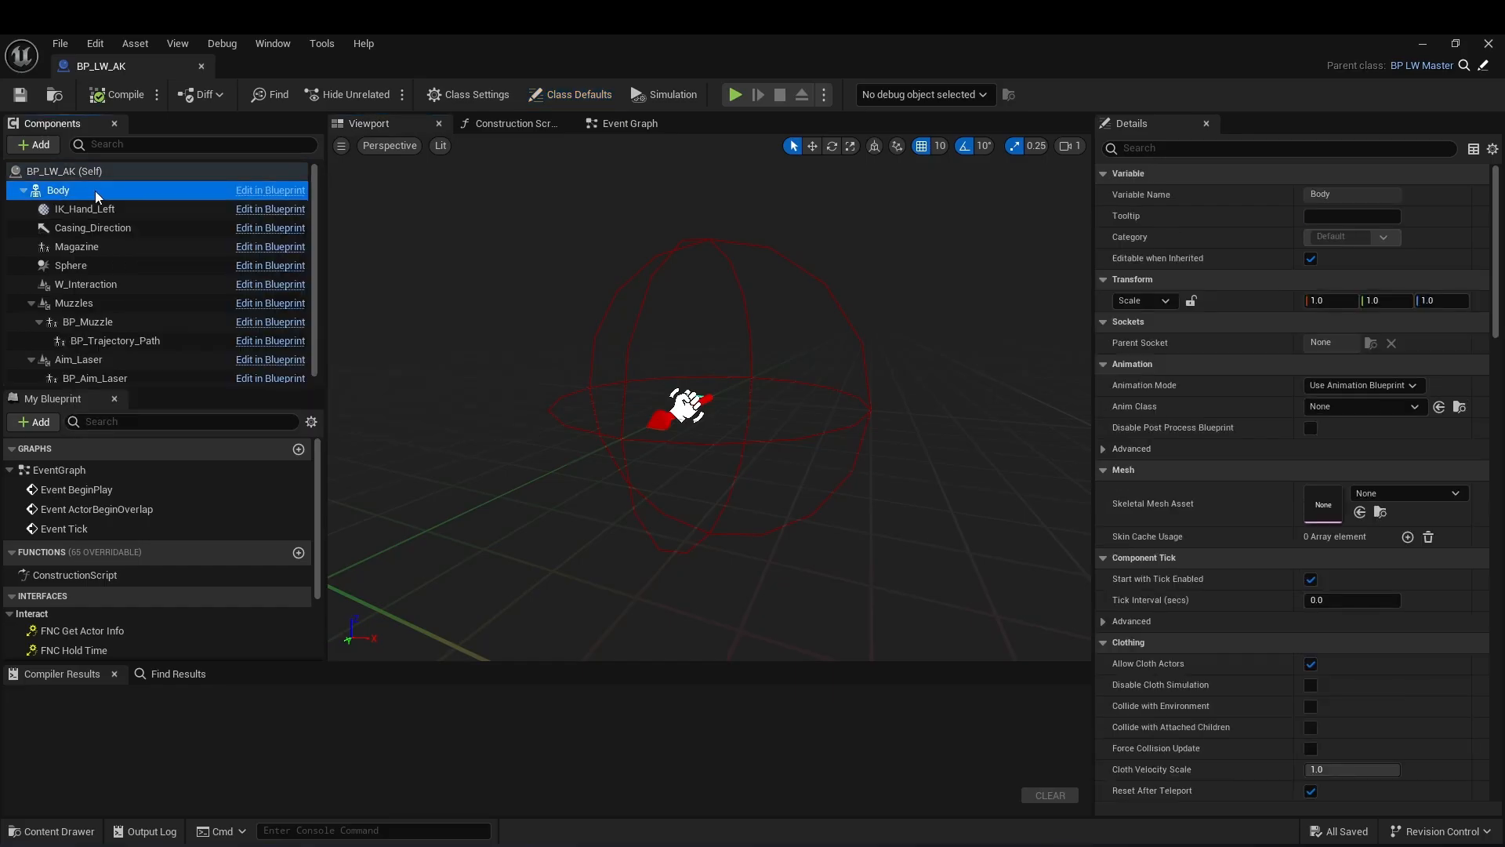
click(1403, 493)
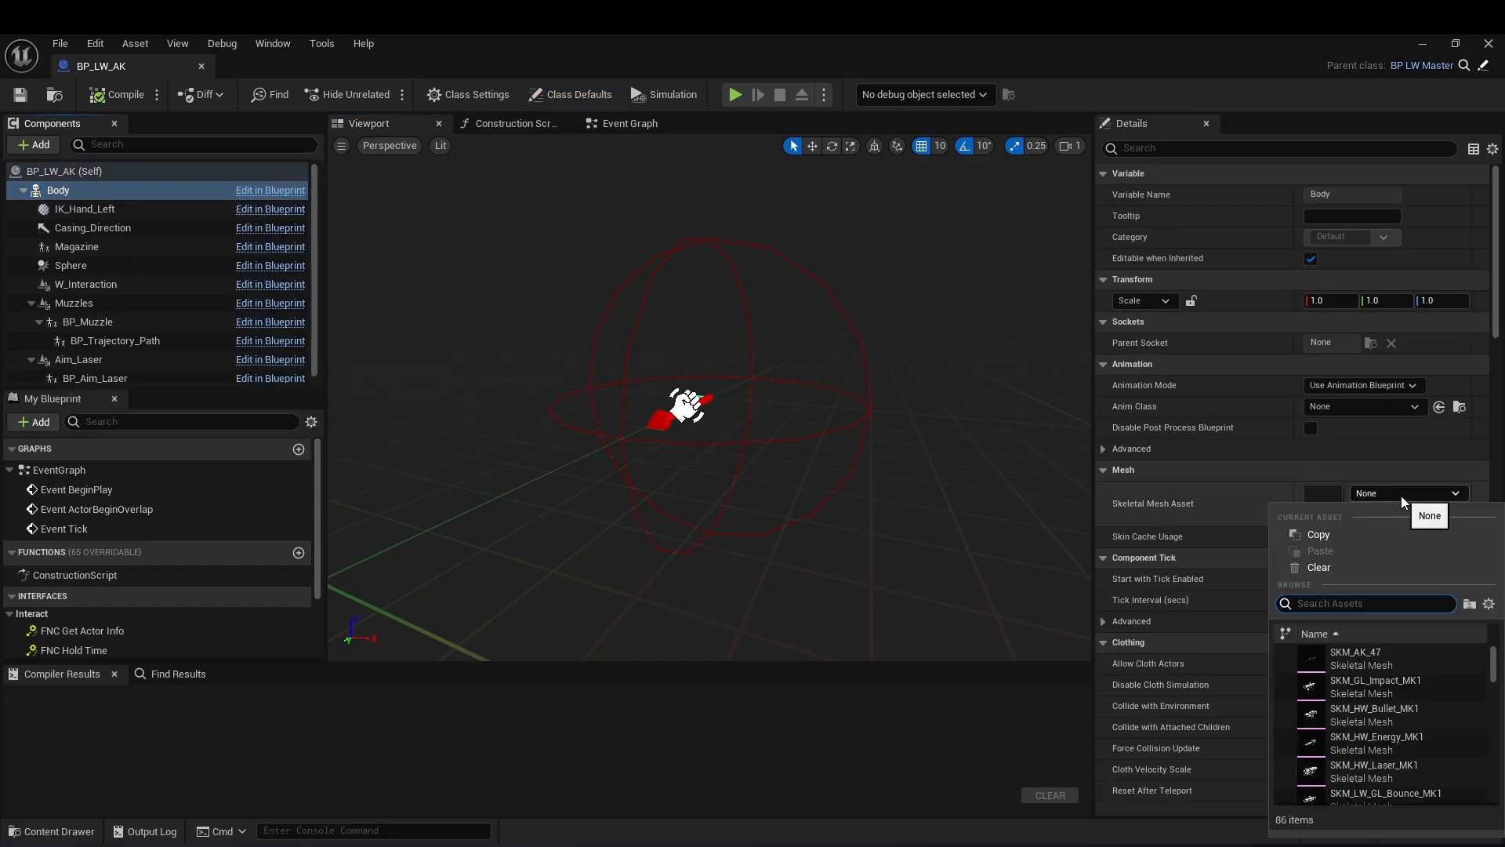
click(1362, 656)
right_drag(718, 465, 534, 463)
scroll(675, 462, down, 2)
scroll(533, 463, up, 1)
click(113, 95)
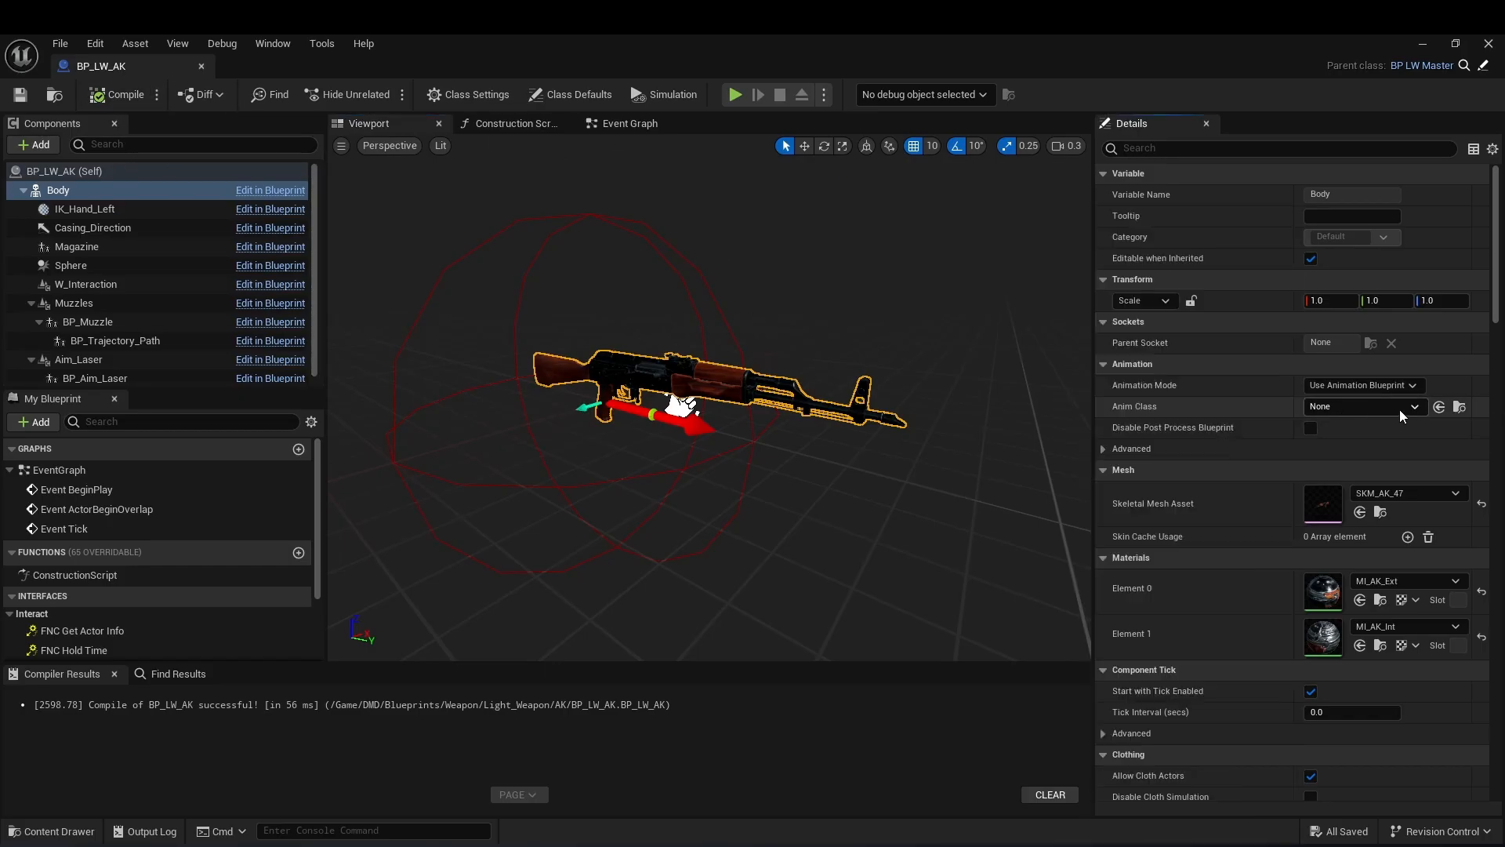
Create a folder named AK inside DMD/Animations/Weapon.
key(ctrl+b)
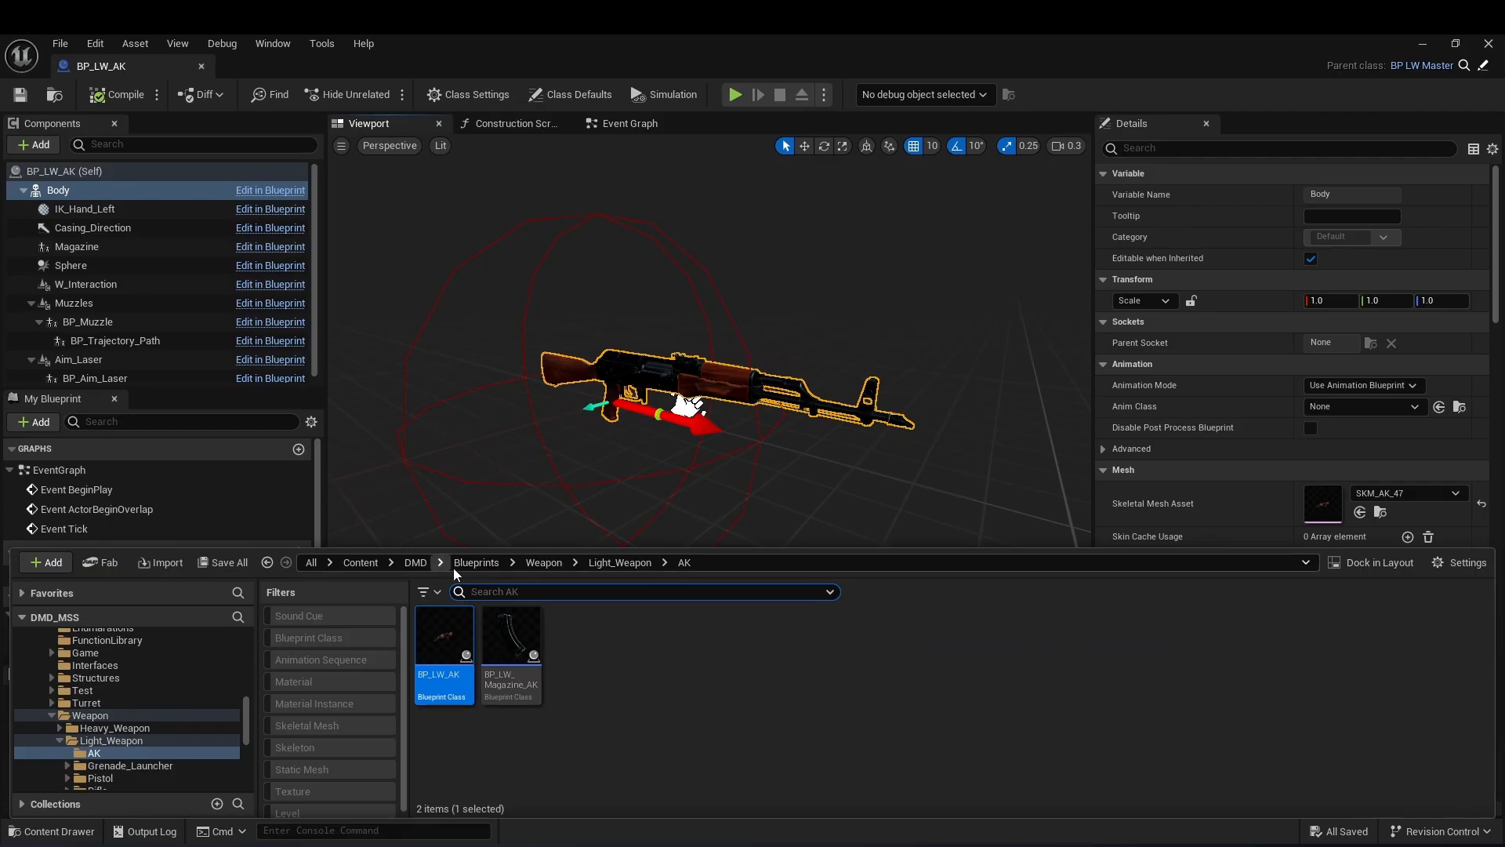
click(415, 562)
double_click(439, 637)
double_click(585, 664)
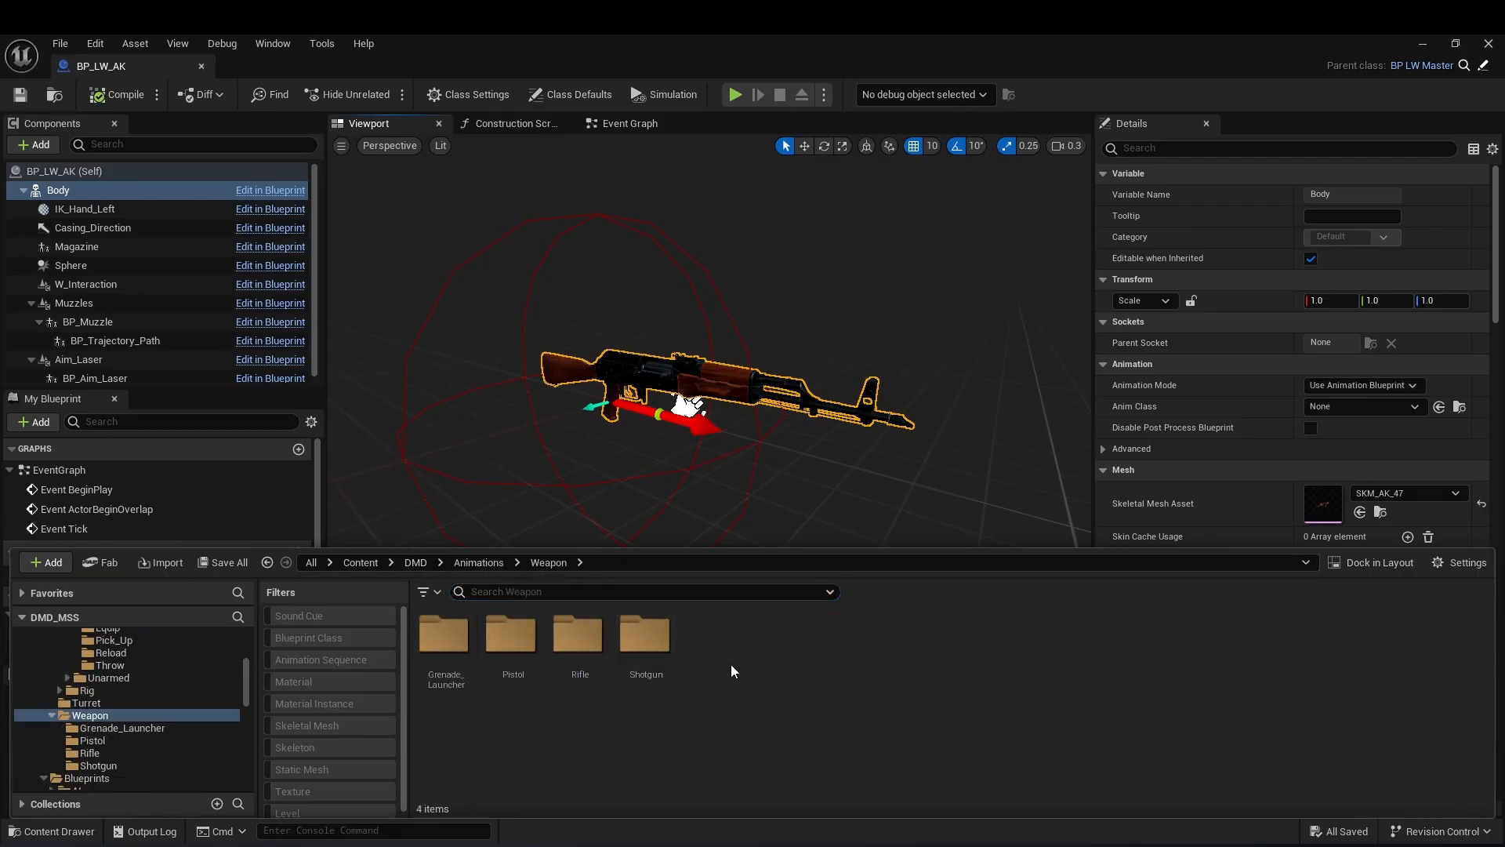
right_click(731, 669)
click(806, 333)
text(AK)
key(Return)
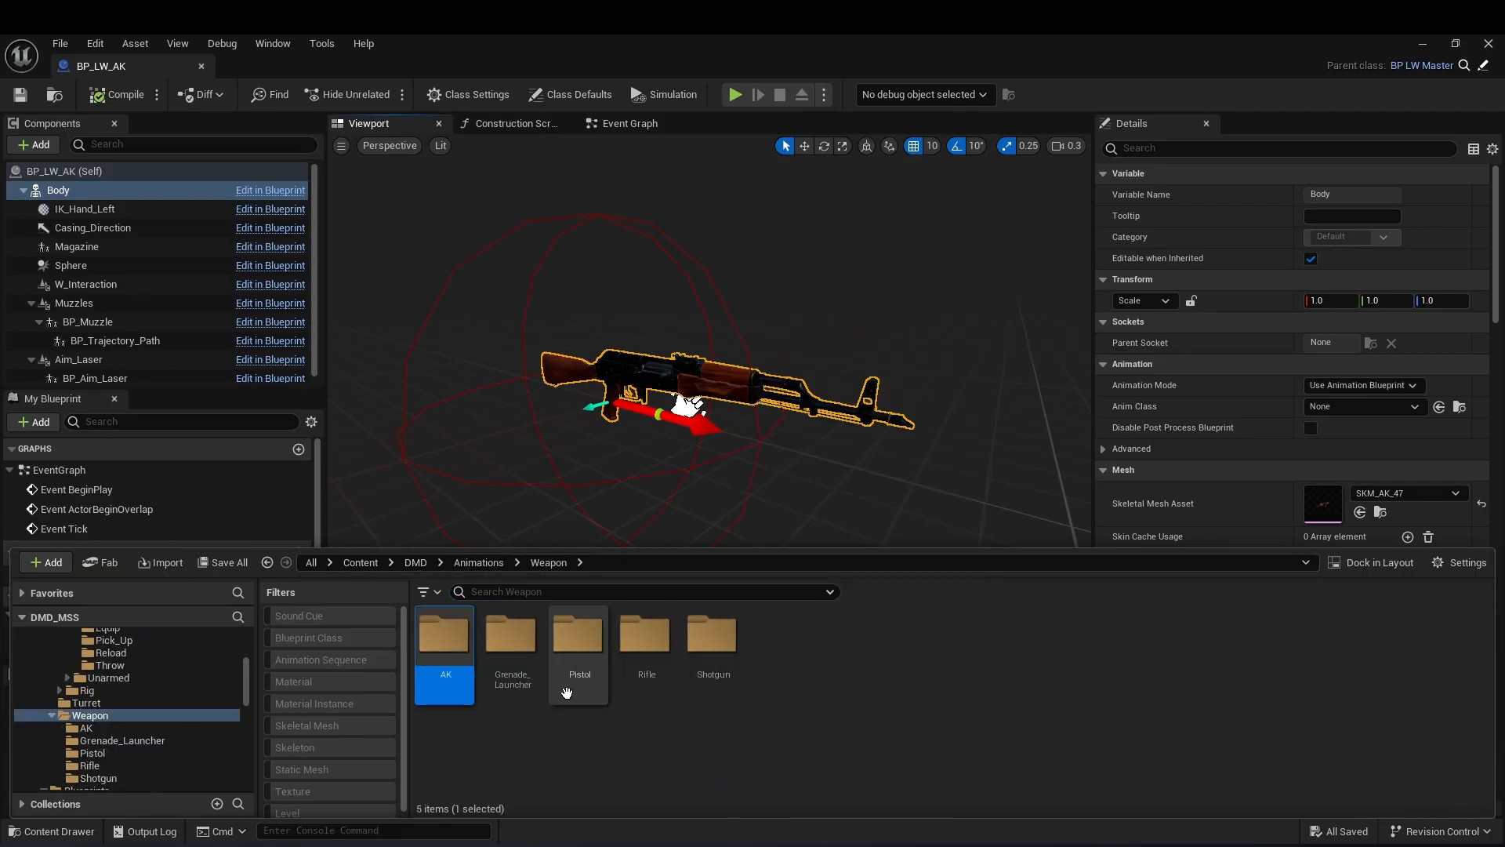
Create an Animation Blueprint named ABP_AK for the SK_AK_47 skeleton in the AK folder and assign it as the Body's Anim Class.
double_click(444, 635)
right_click(539, 683)
mouse_move(616, 526)
click(901, 510)
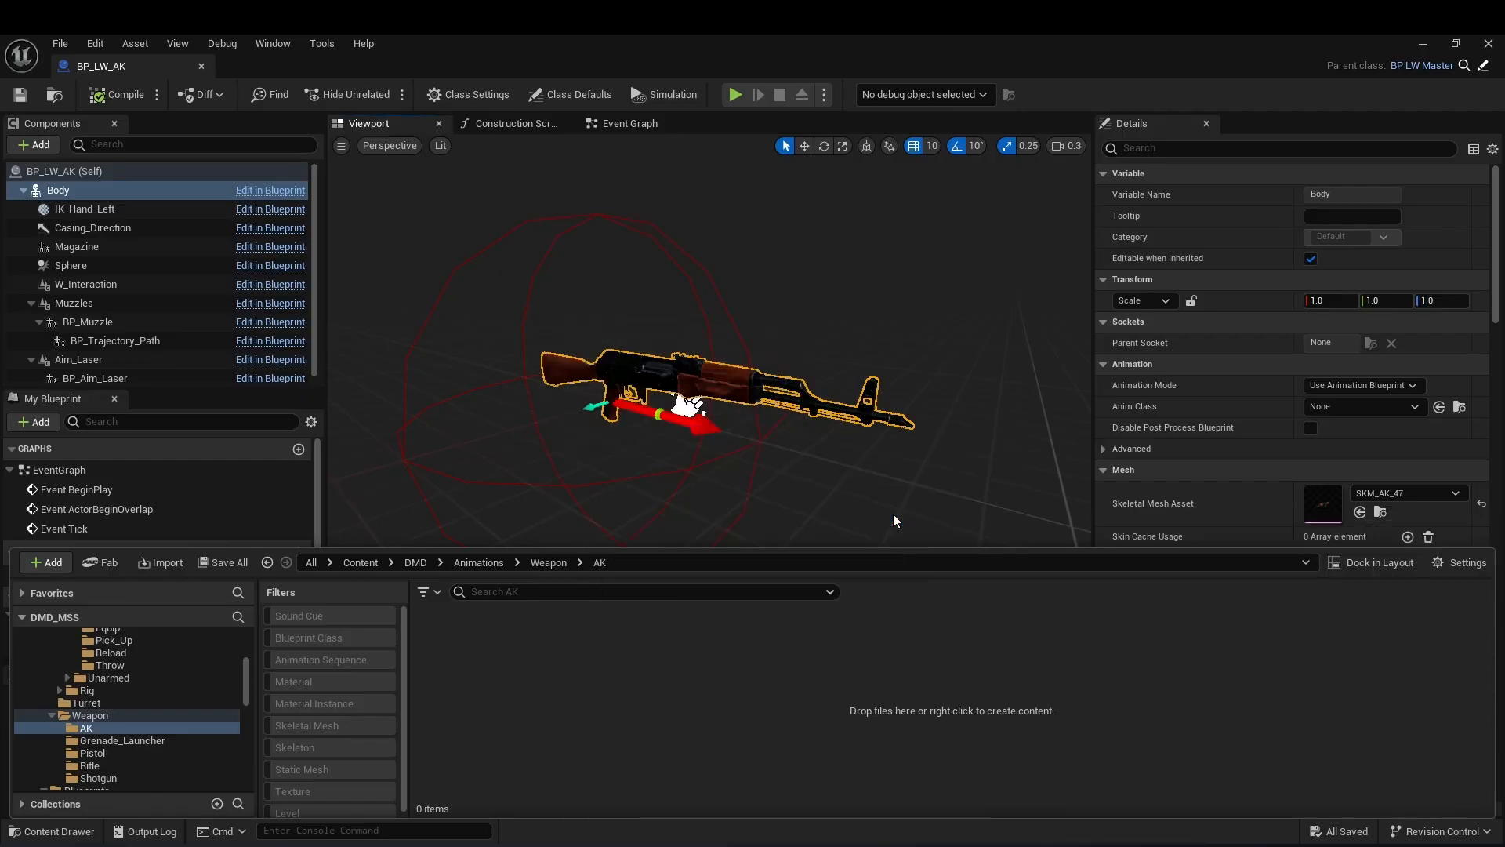
click(684, 359)
click(804, 632)
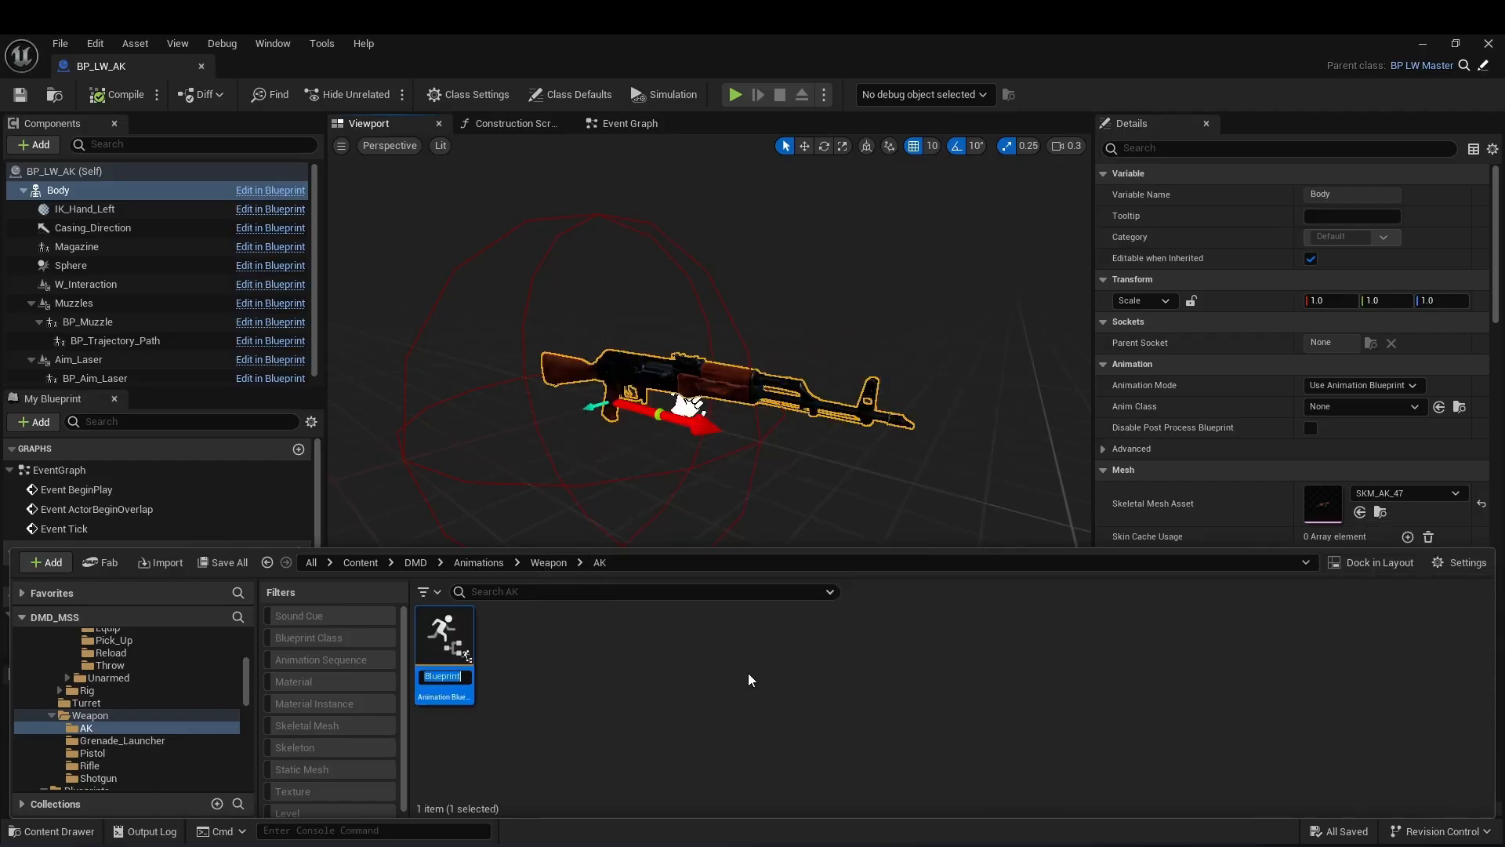
text(ABP_AK)
key(Return)
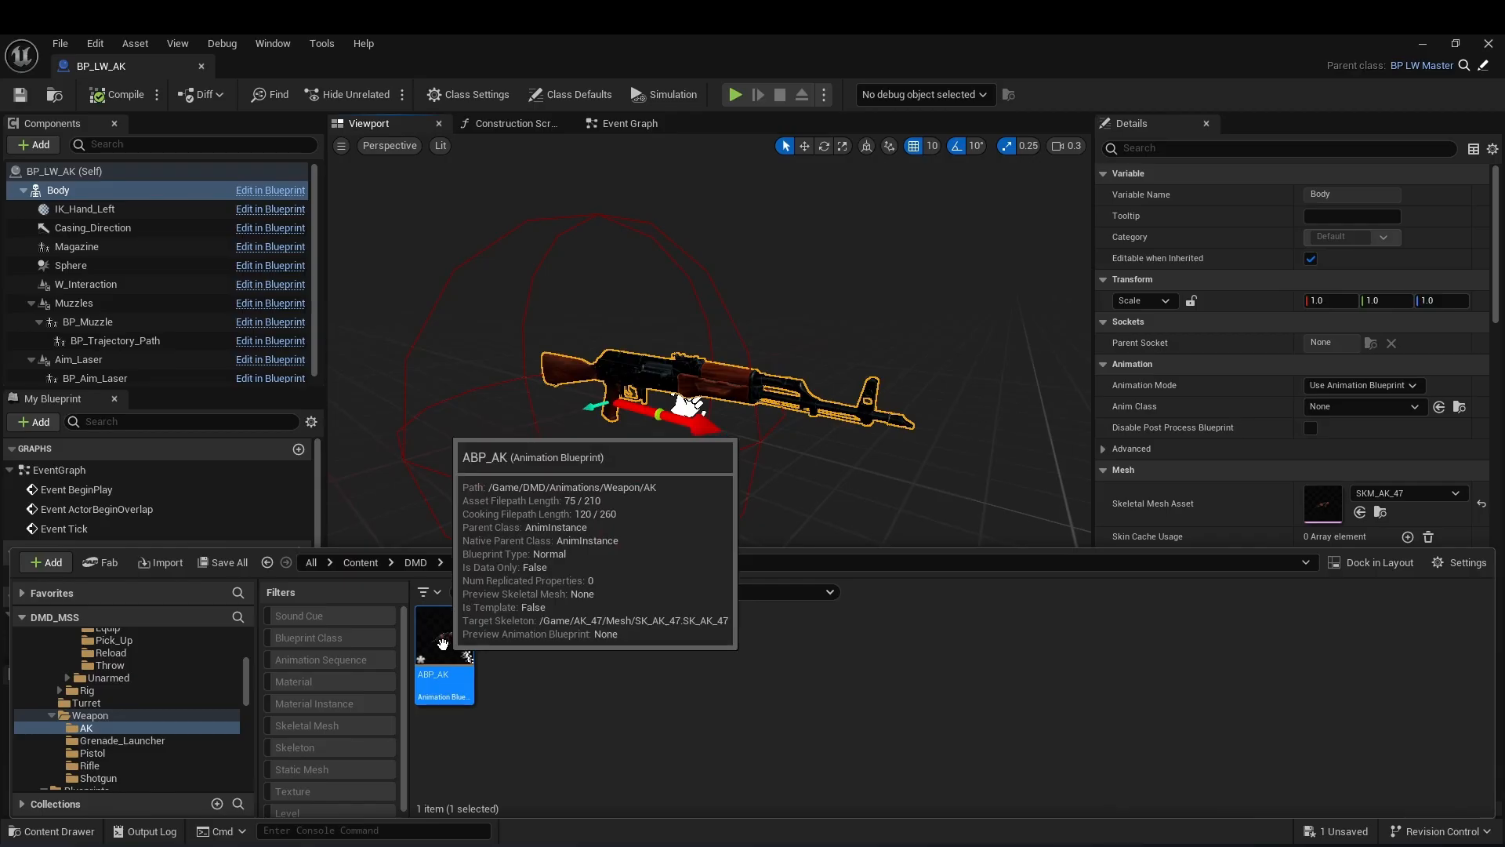
click(1439, 407)
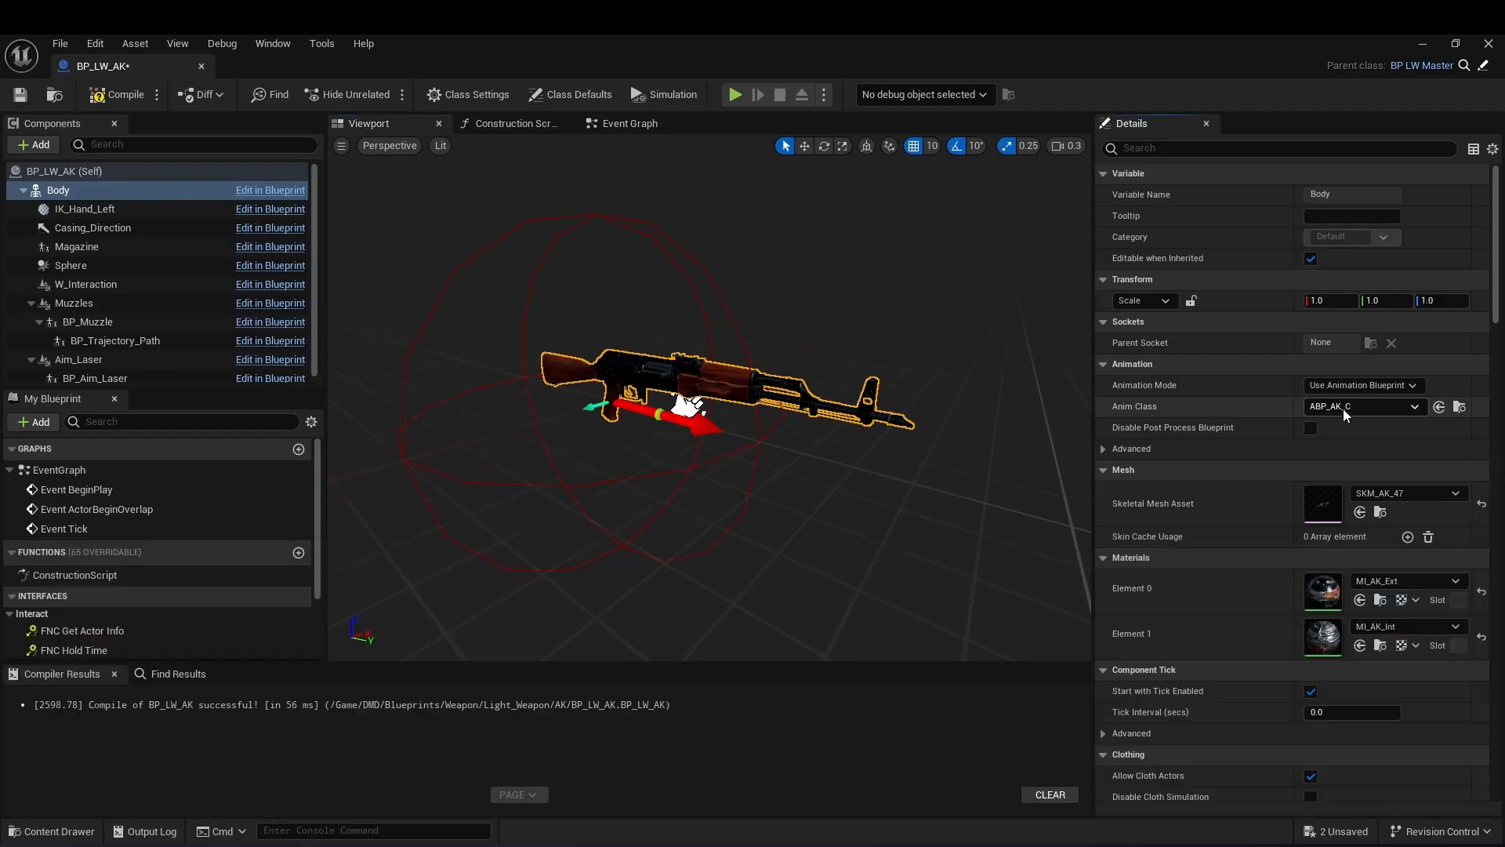
Open ABP_AK and add a Local Space Ref Pose node feeding a DefaultSlot node in its AnimGraph.
key(ctrl+space)
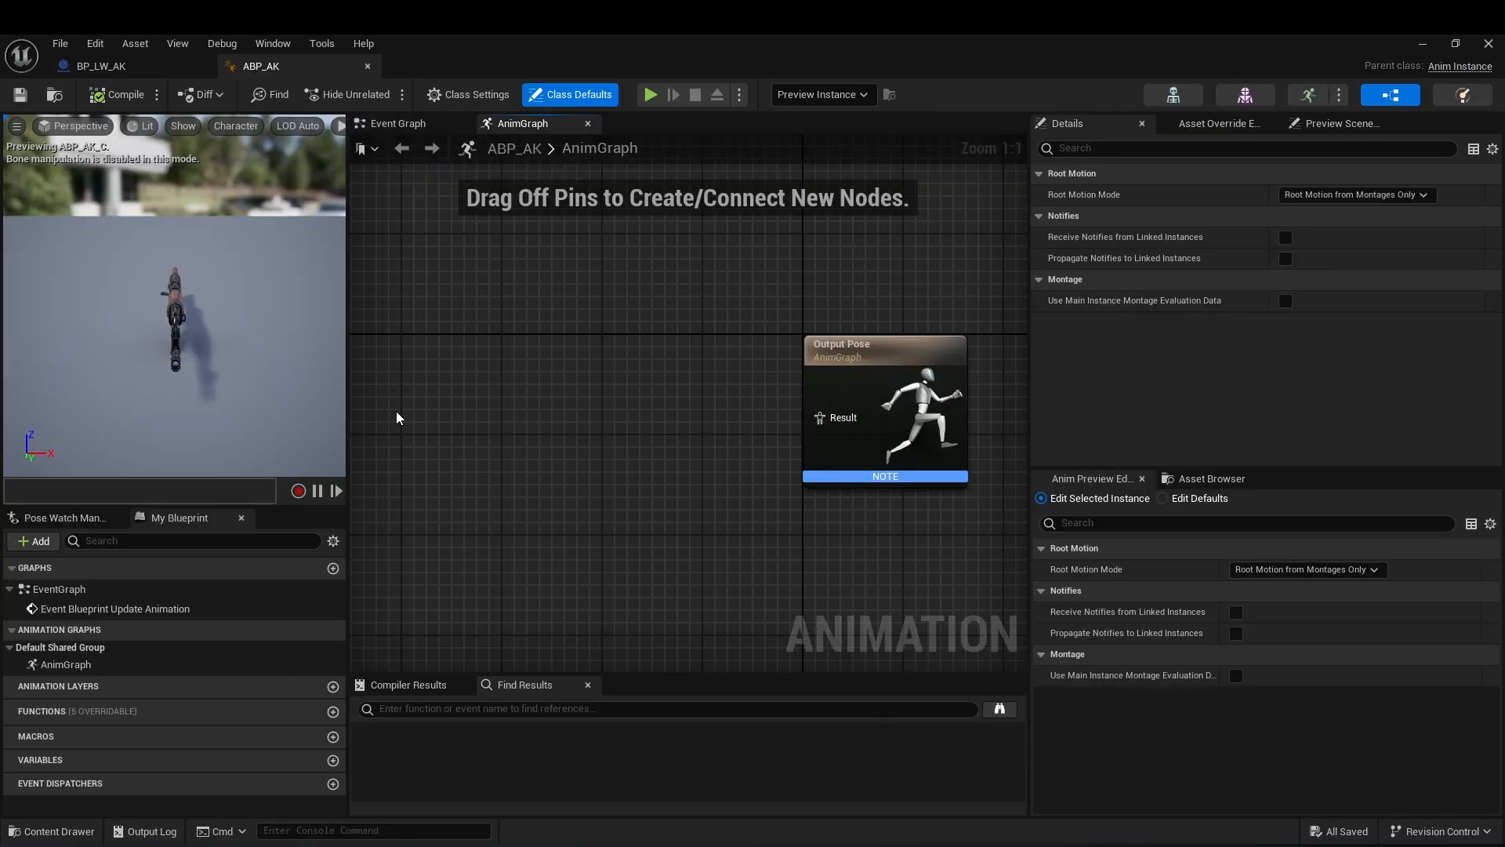
right_click(397, 418)
text(local space)
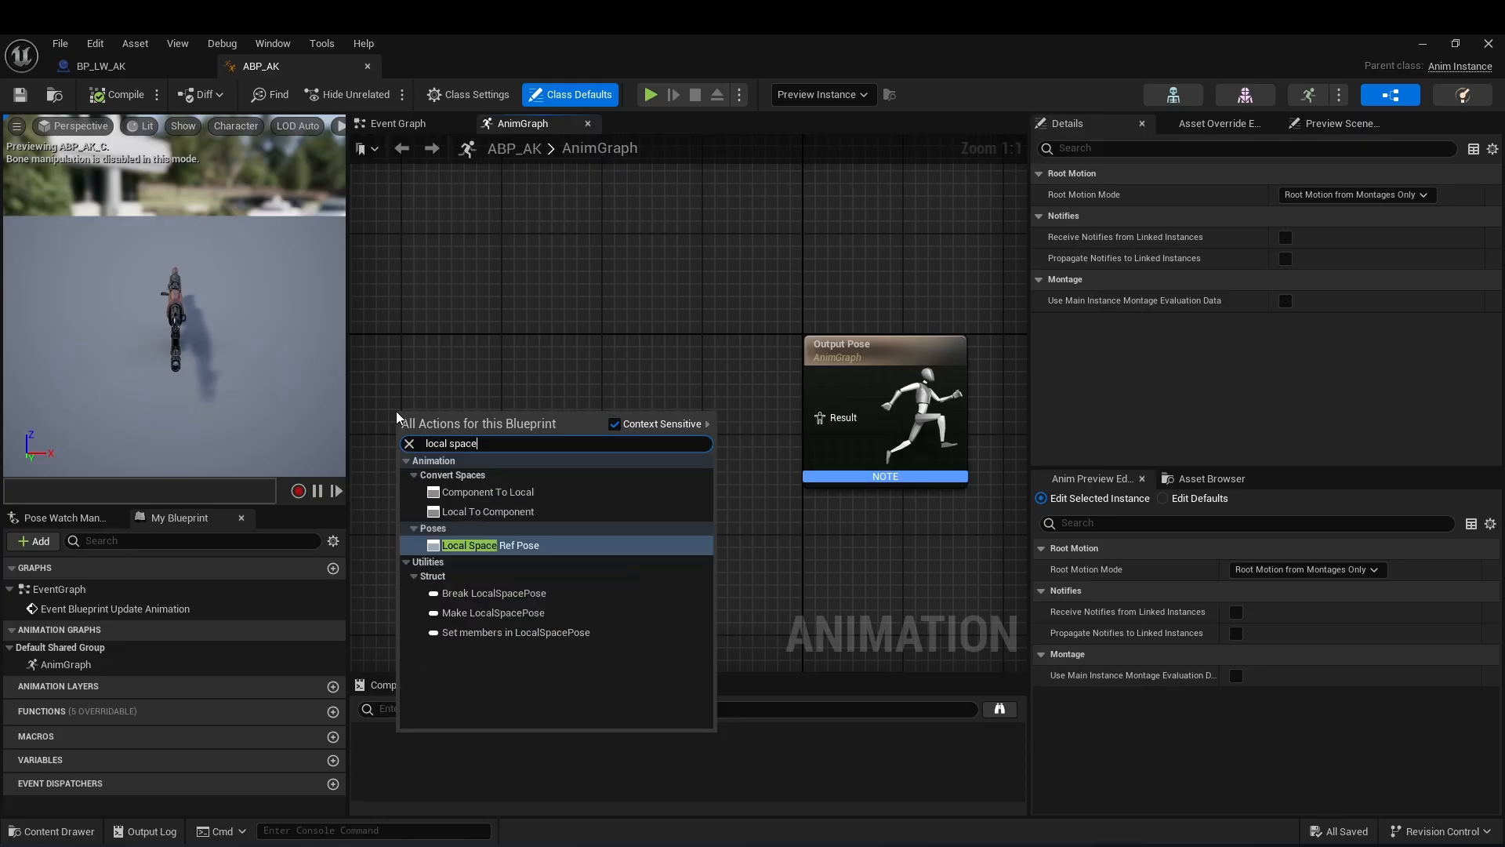
key(Return)
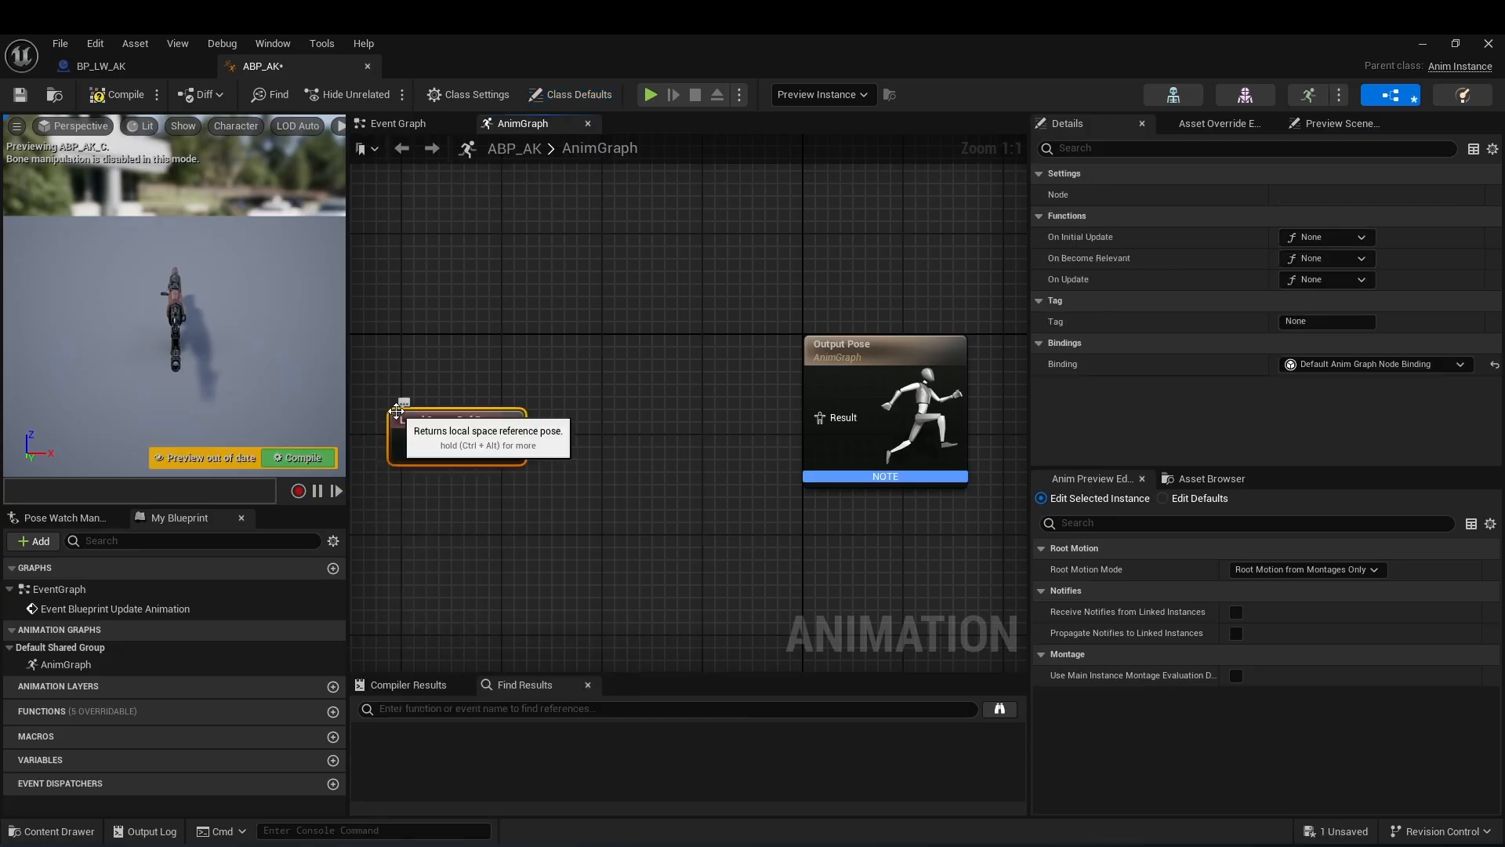
right_drag(514, 405, 578, 393)
drag(510, 429, 650, 393)
text(slot)
key(Return)
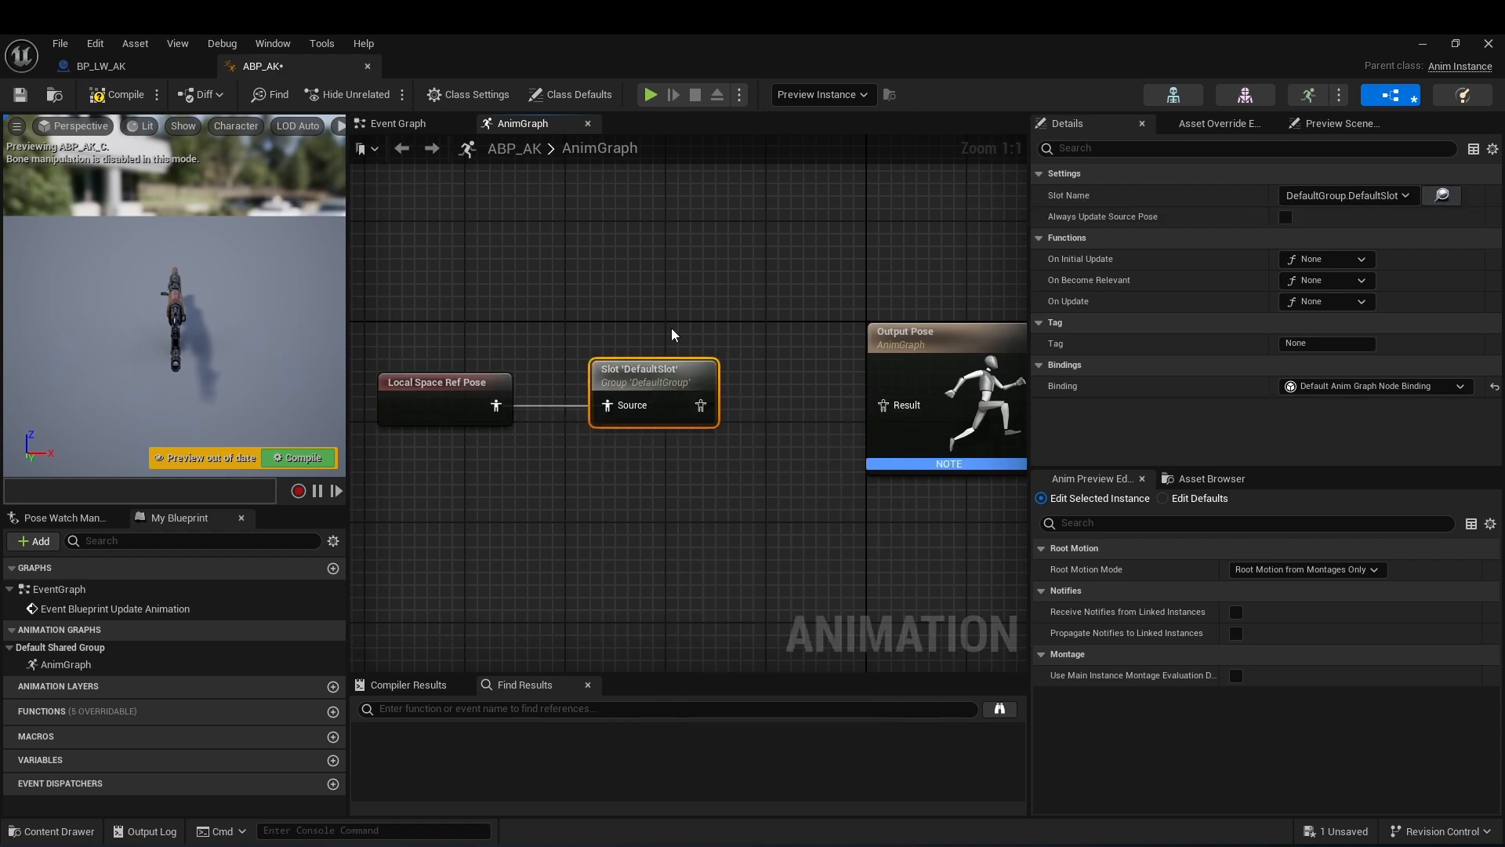
Reposition the two nodes, connect the slot to the Output Pose, then compile and close ABP_AK.
drag(672, 332, 496, 424)
drag(651, 392, 726, 389)
click(709, 314)
click(118, 95)
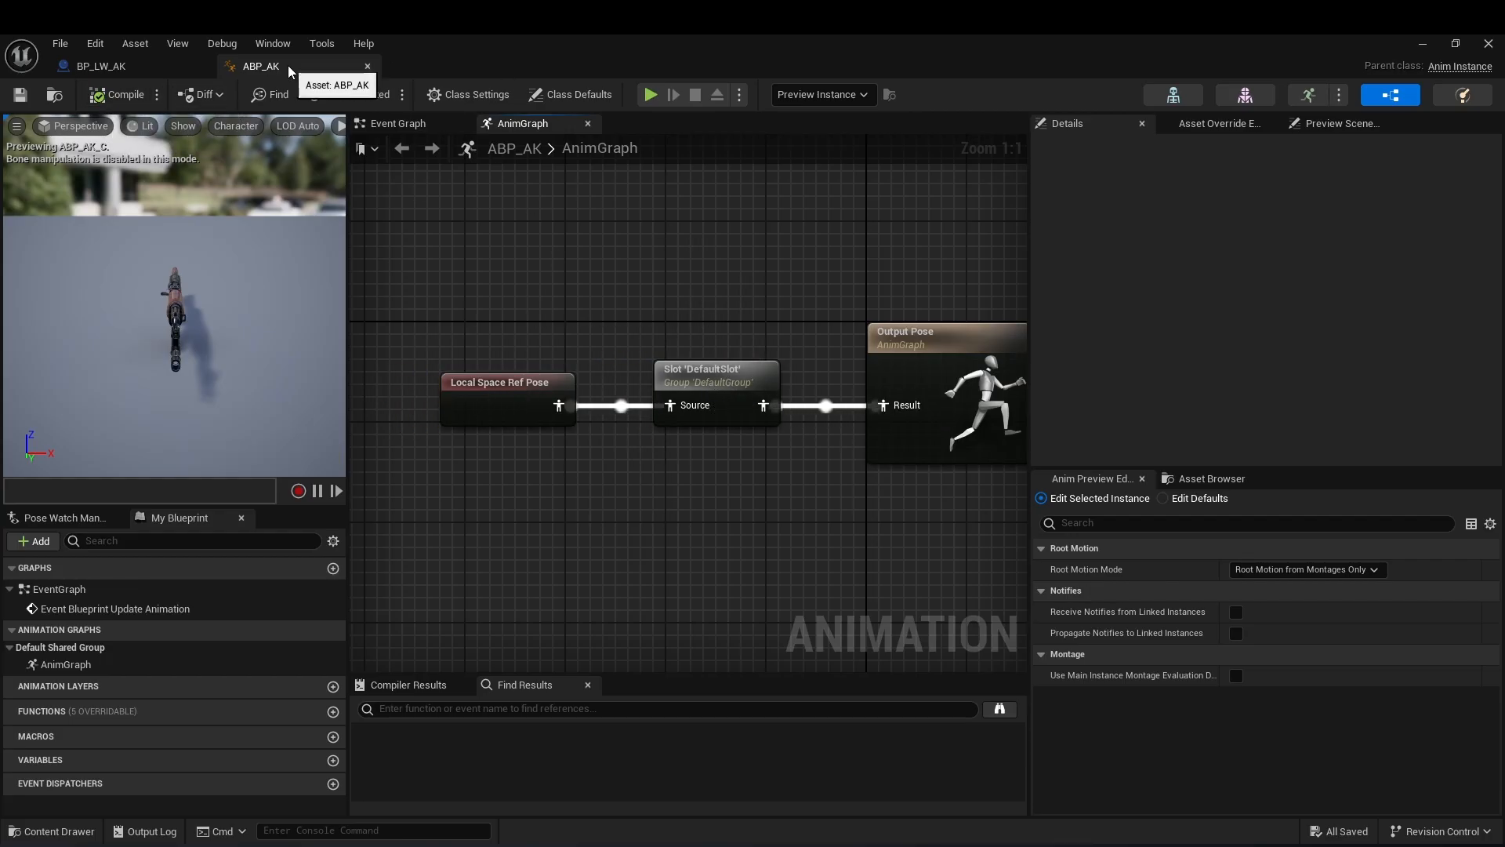
click(367, 66)
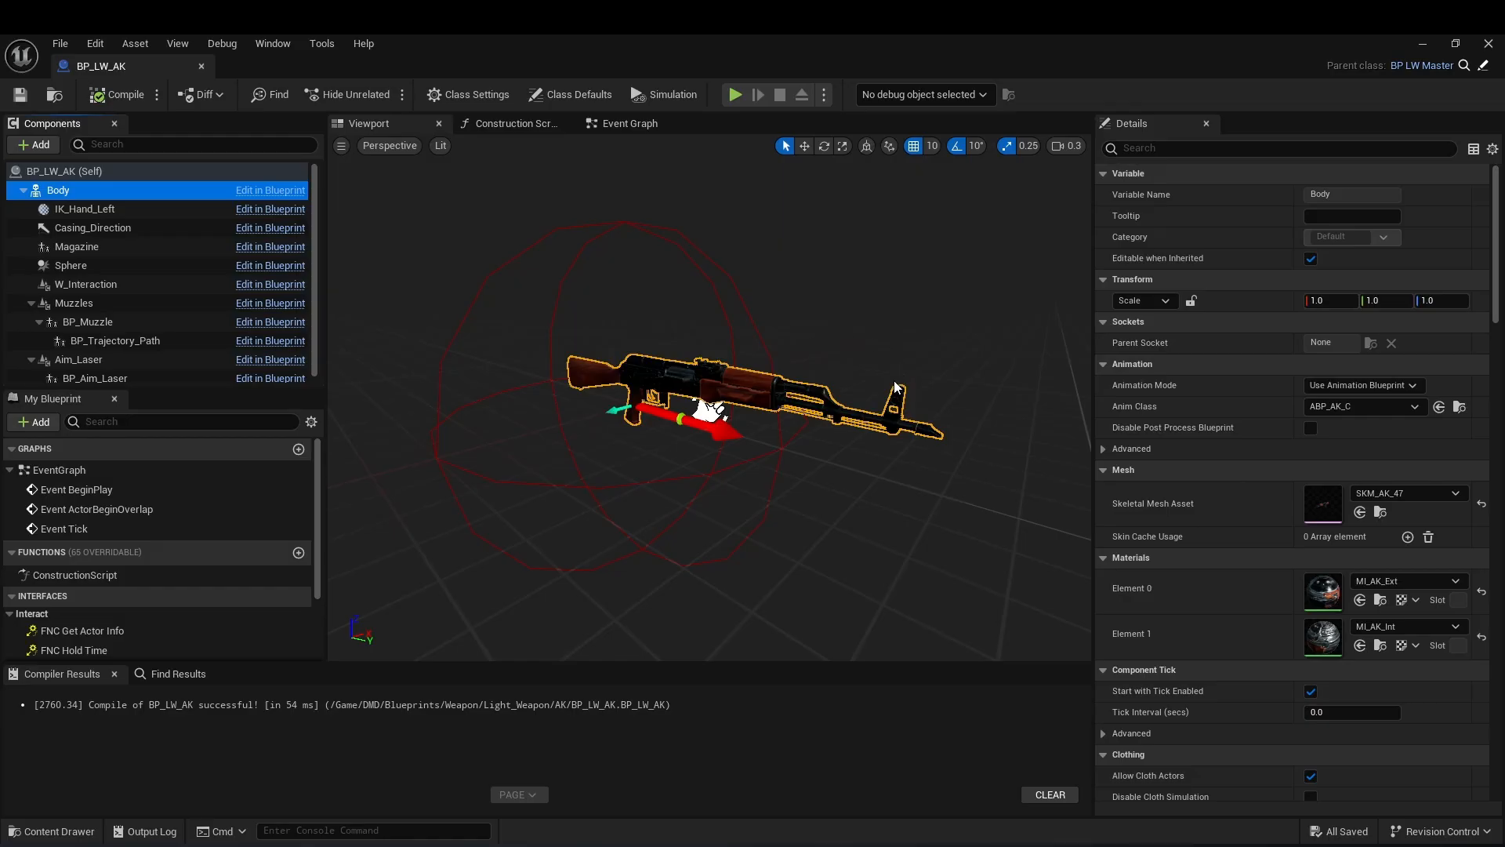
Set the Weapon Class to Secondary in BP_LW_AK's class defaults.
click(73, 174)
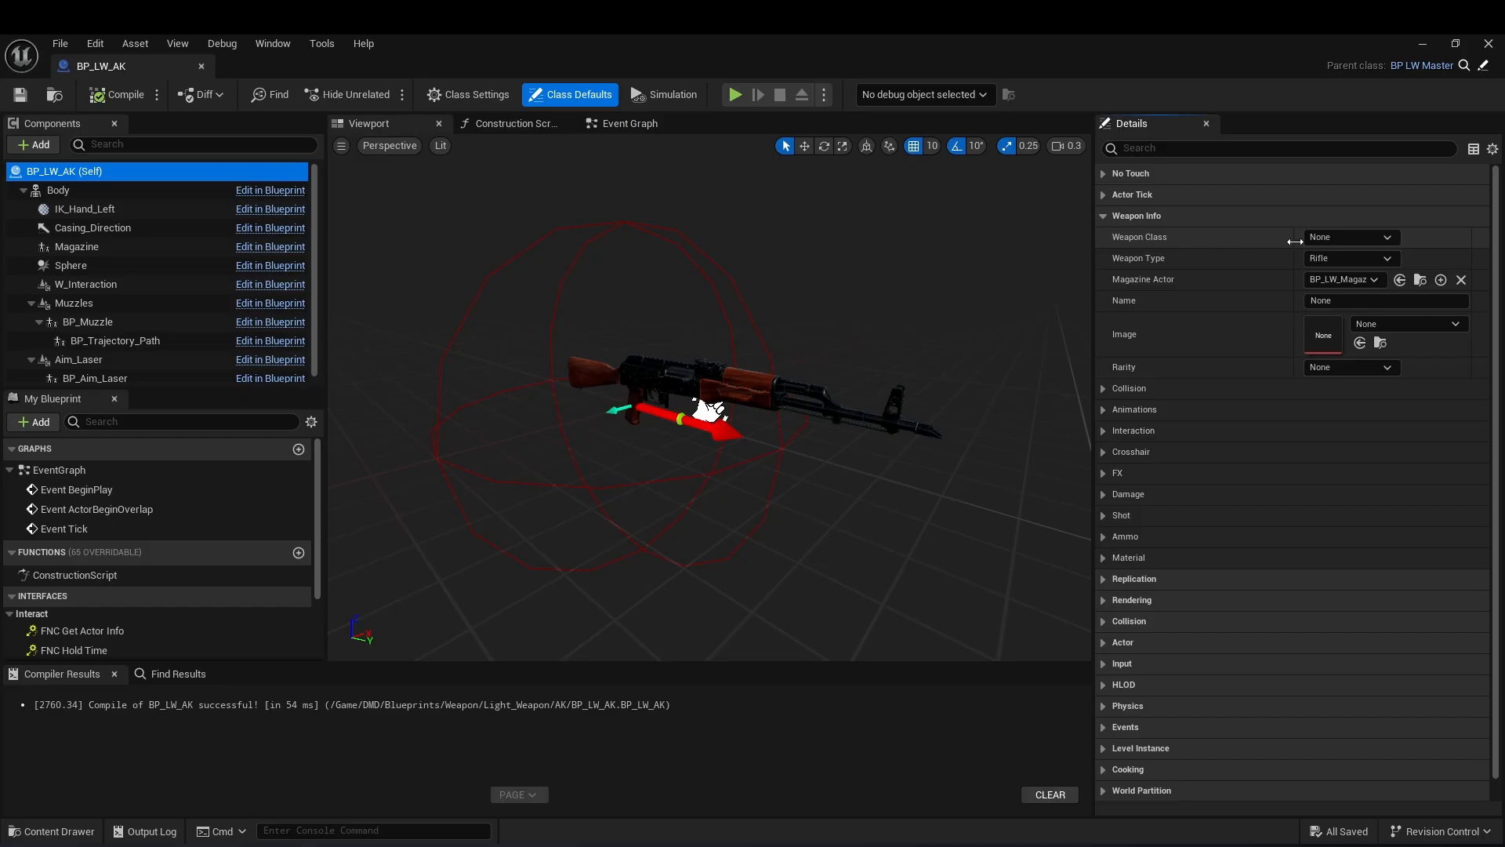
click(1365, 238)
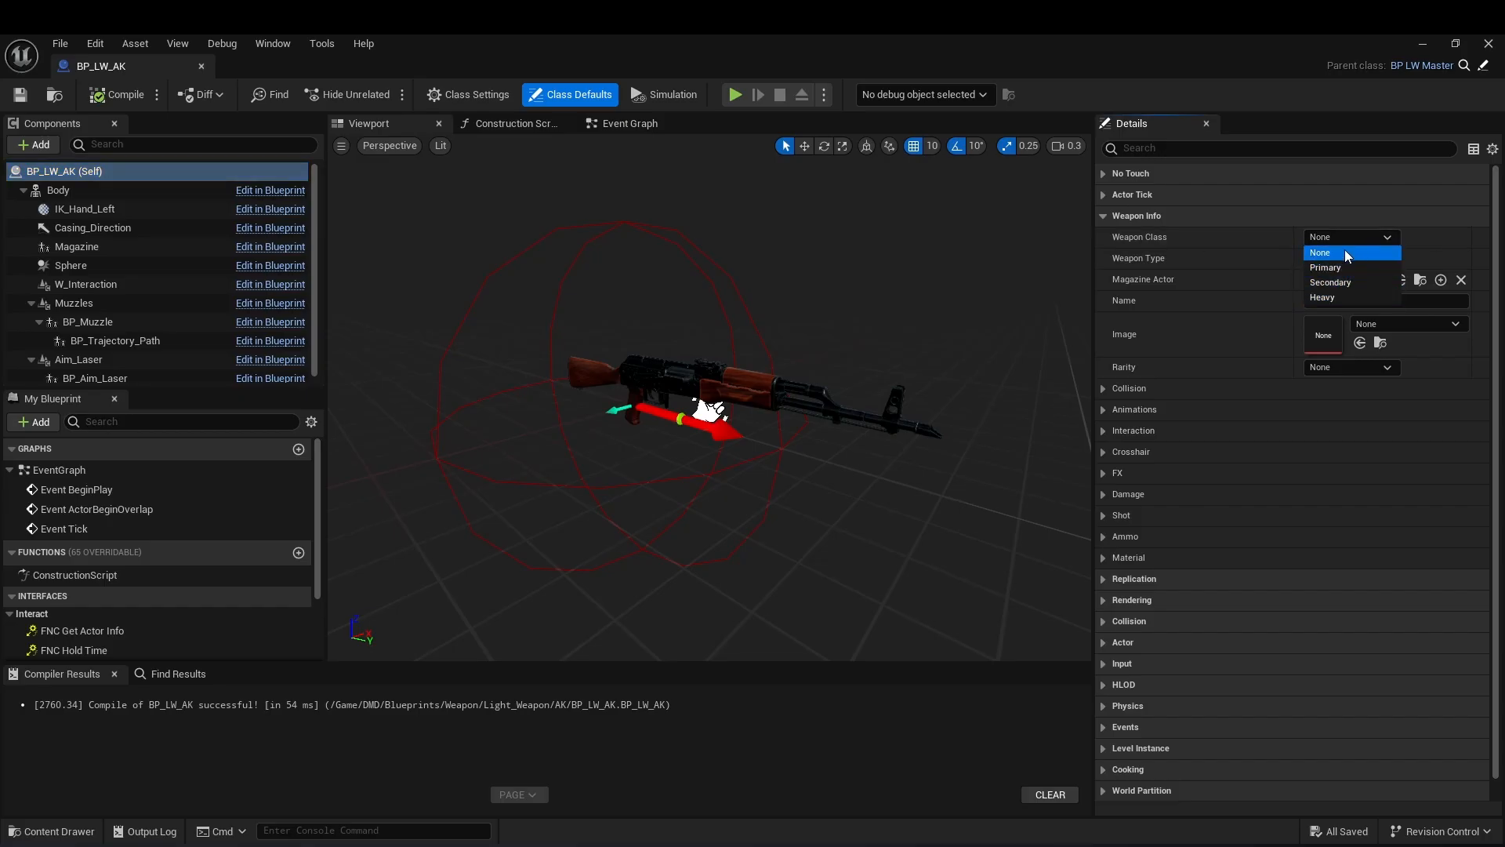
click(1344, 283)
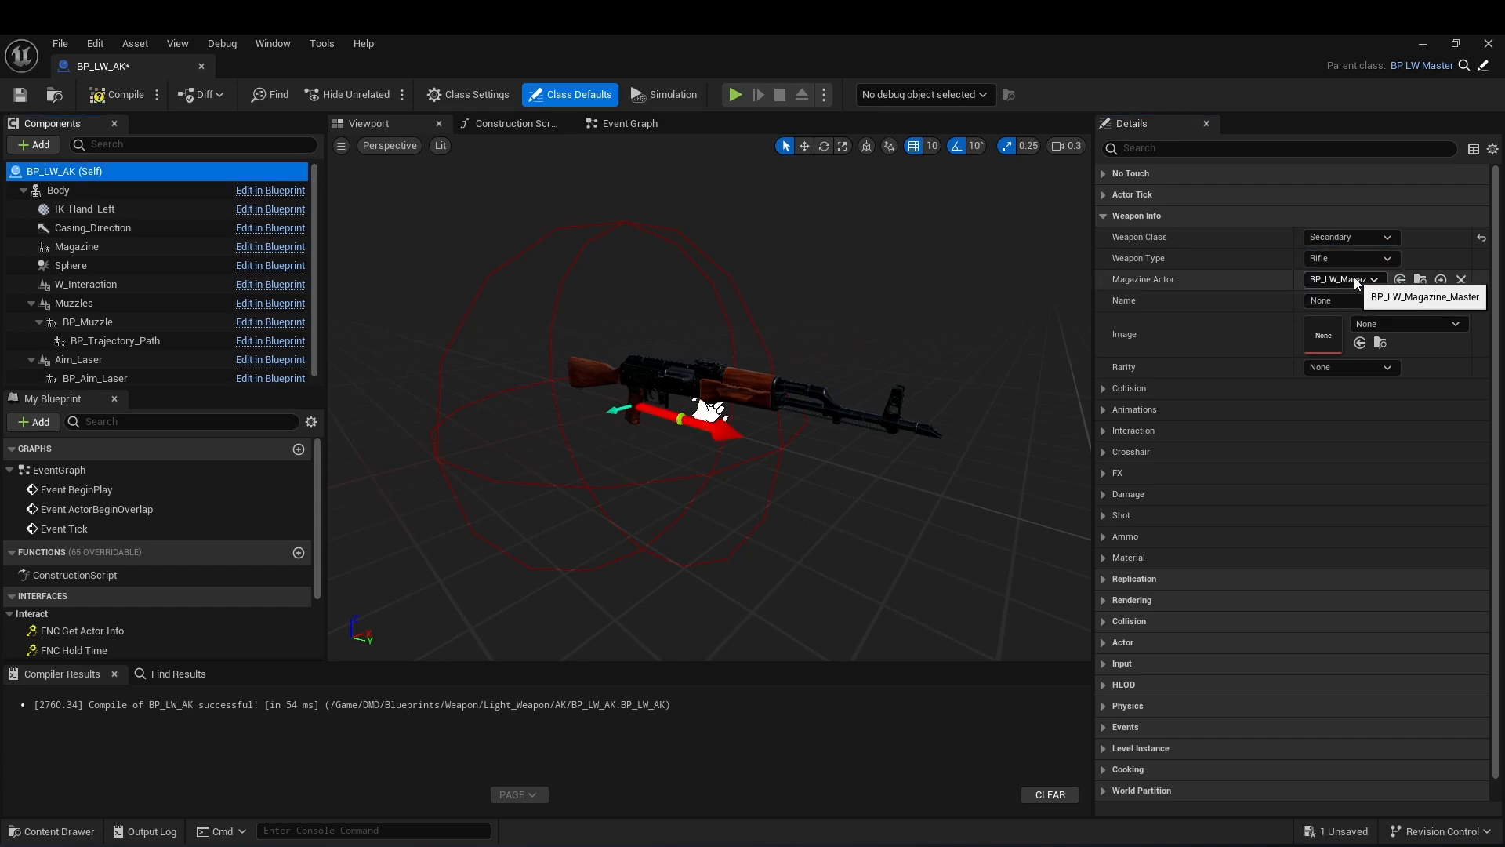
Keep the Weapon Type as Rifle, assign BP_LW_Magazine_AK as the Magazine Actor and compile the Blueprint.
click(1360, 259)
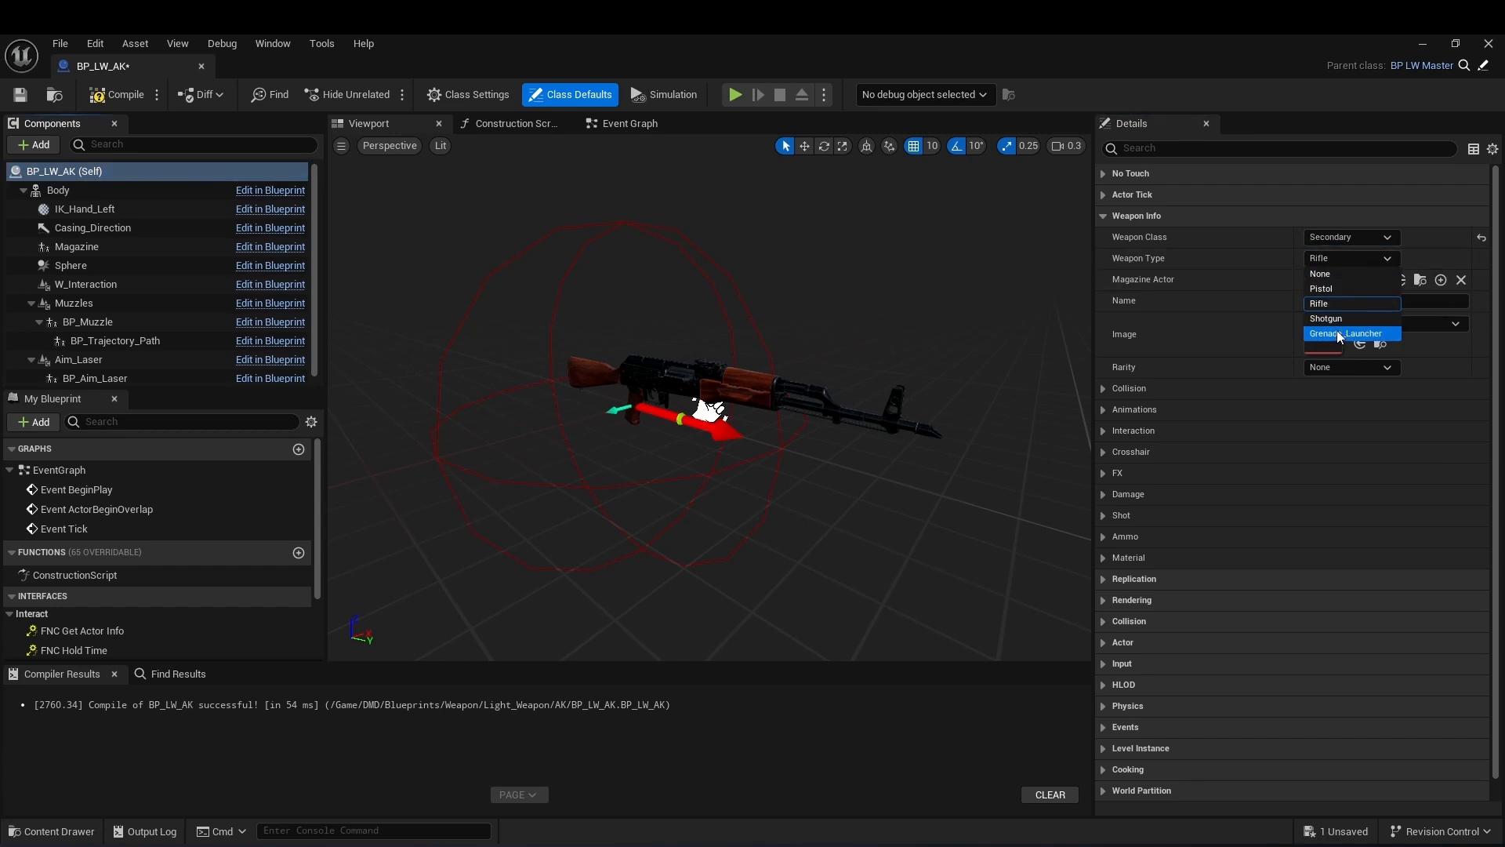
click(1343, 254)
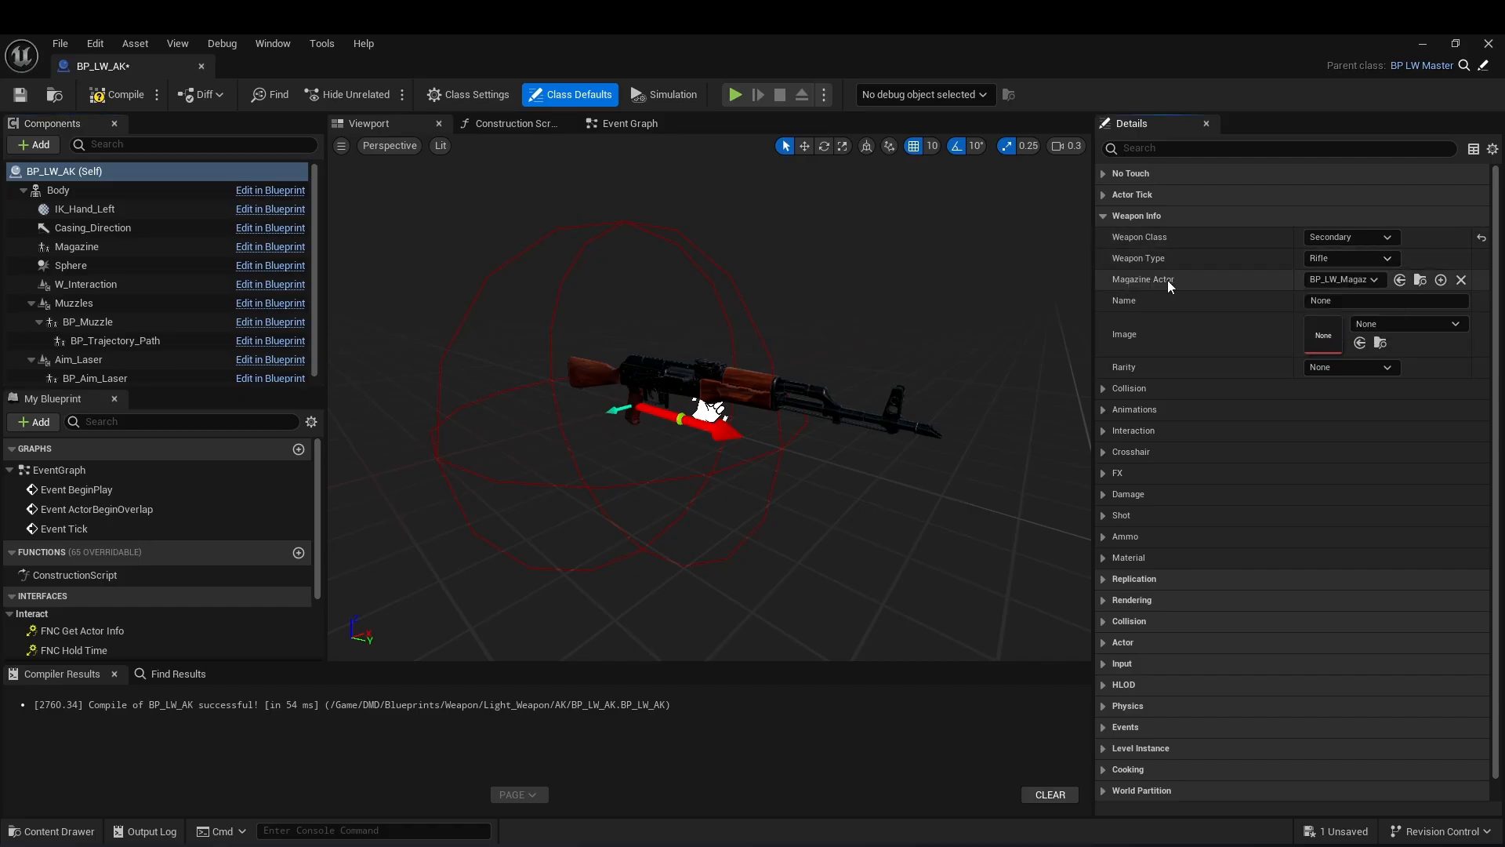
click(1348, 279)
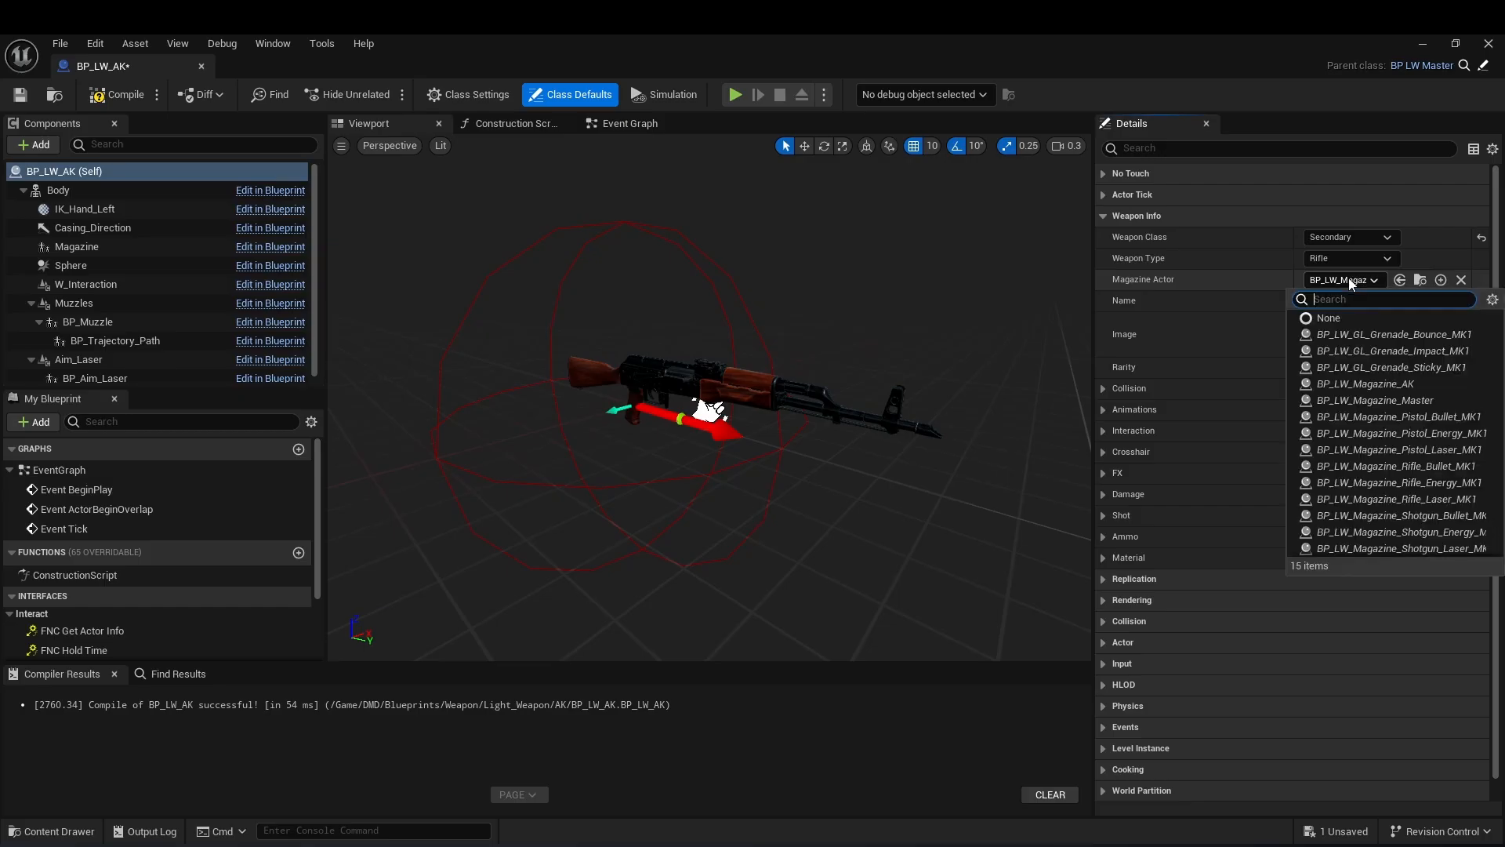
text(ak)
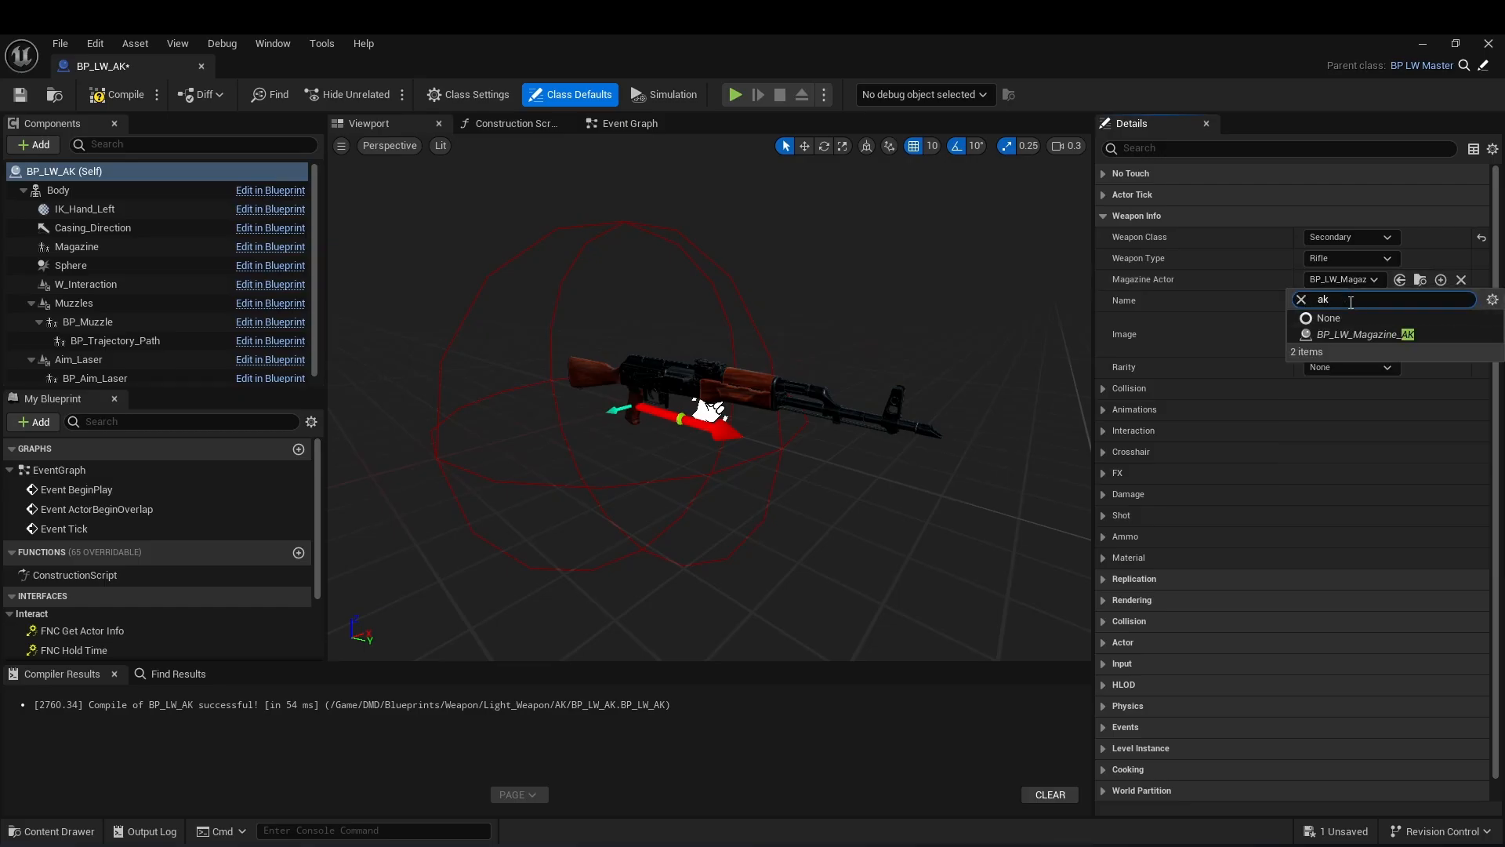
click(1375, 337)
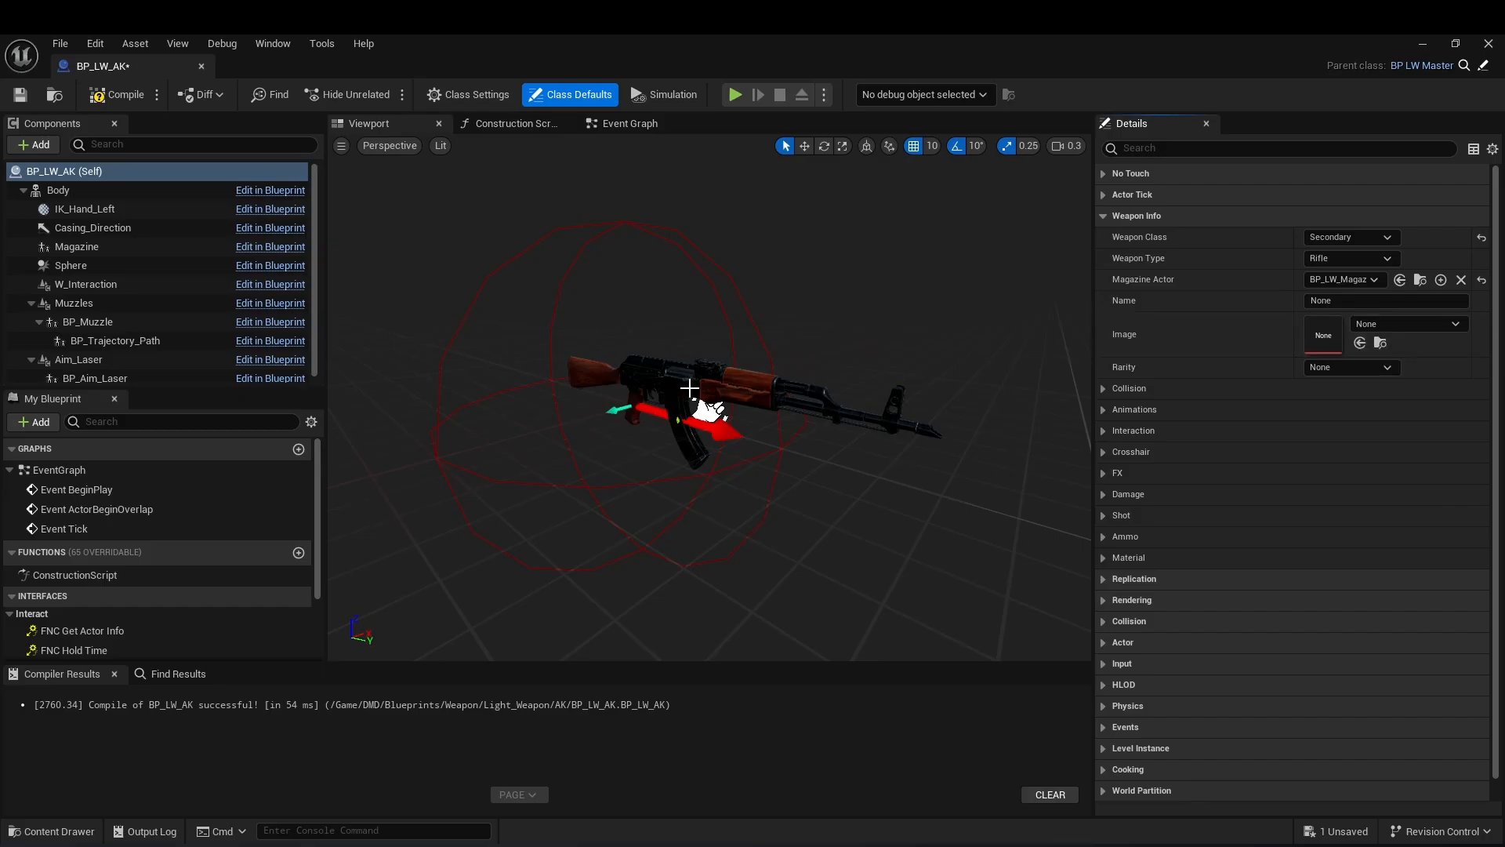
click(118, 95)
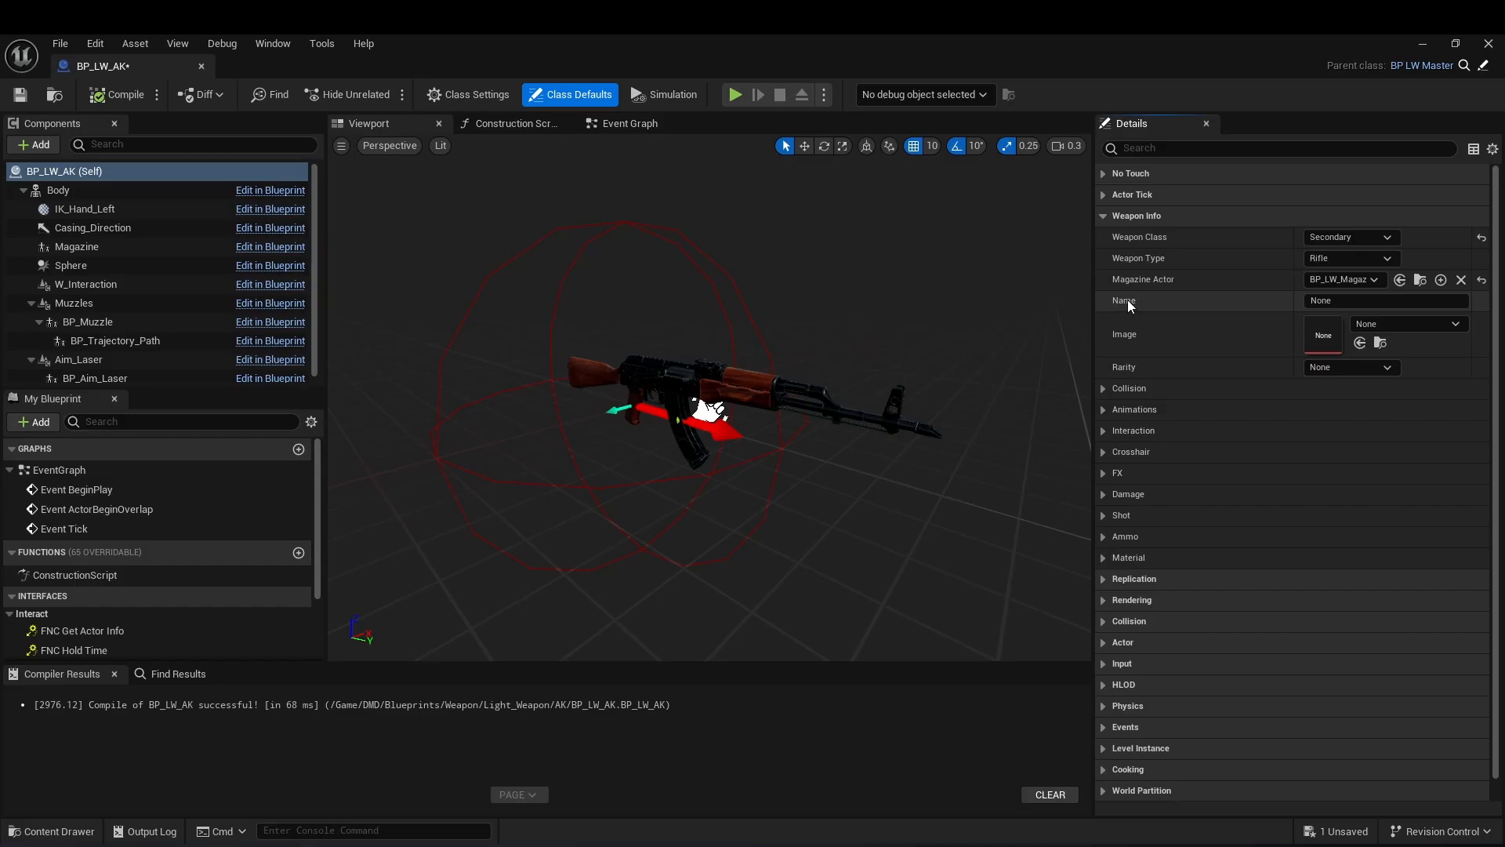
Fill in the Weapon Info with the name AK-47, the image T_LW_Rifle_Bullet_MK1 and the rarity Rare.
click(1348, 300)
text(AK-47)
click(1409, 327)
text(rifle)
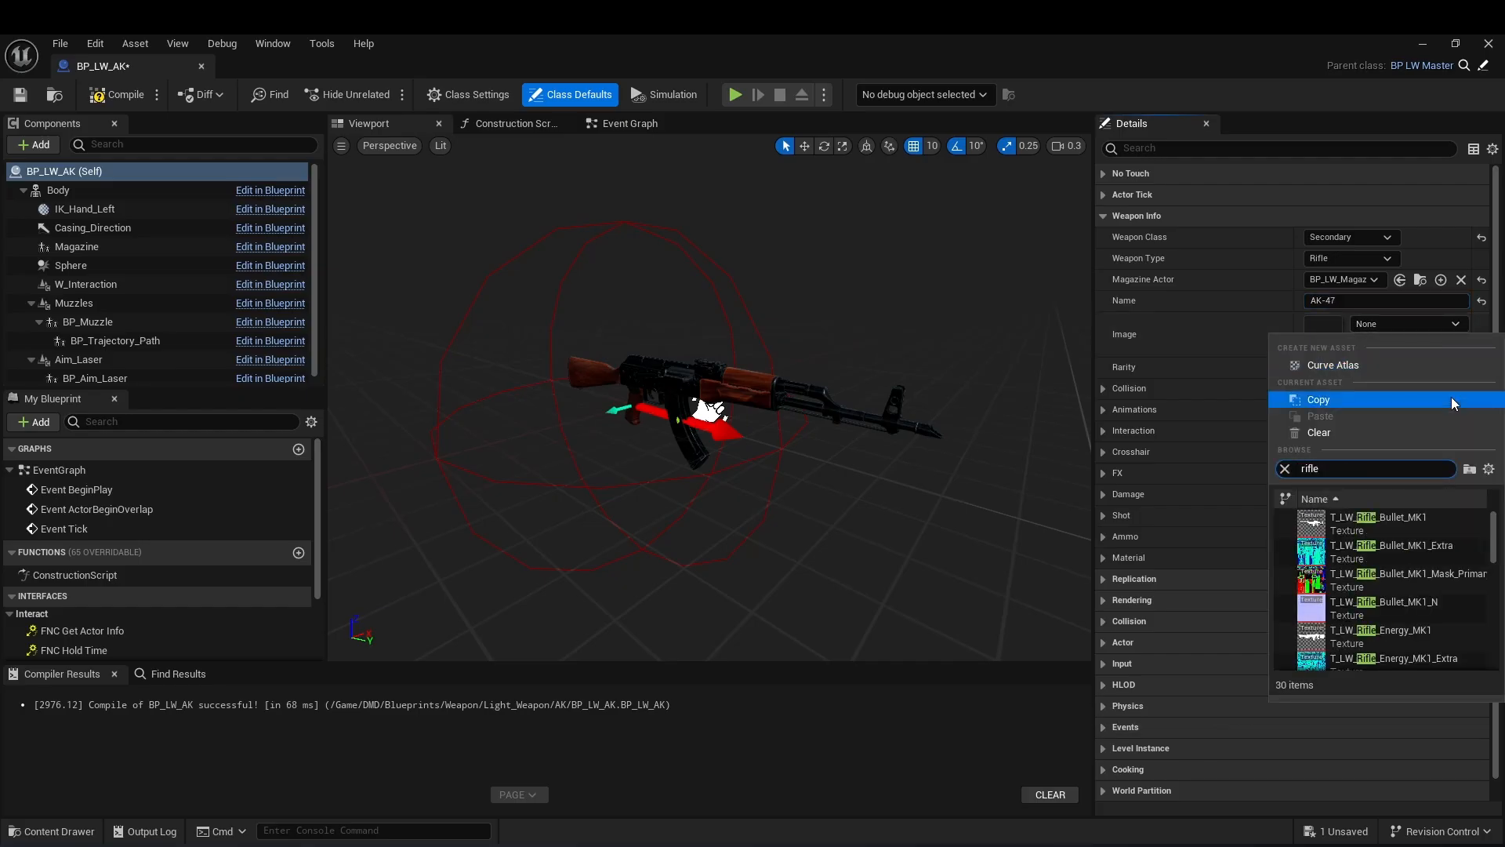
click(1332, 520)
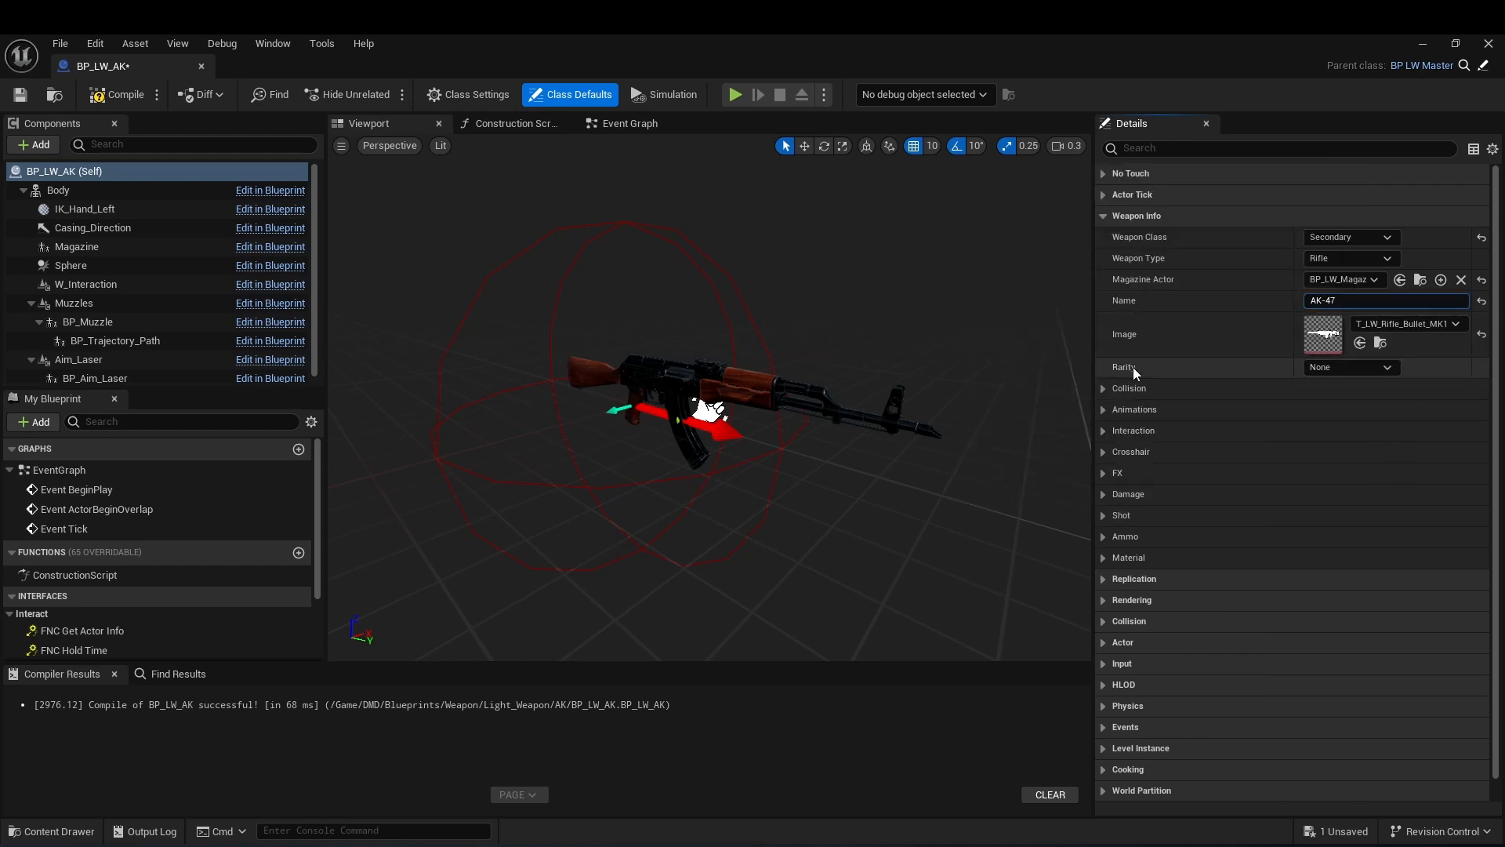
click(1354, 369)
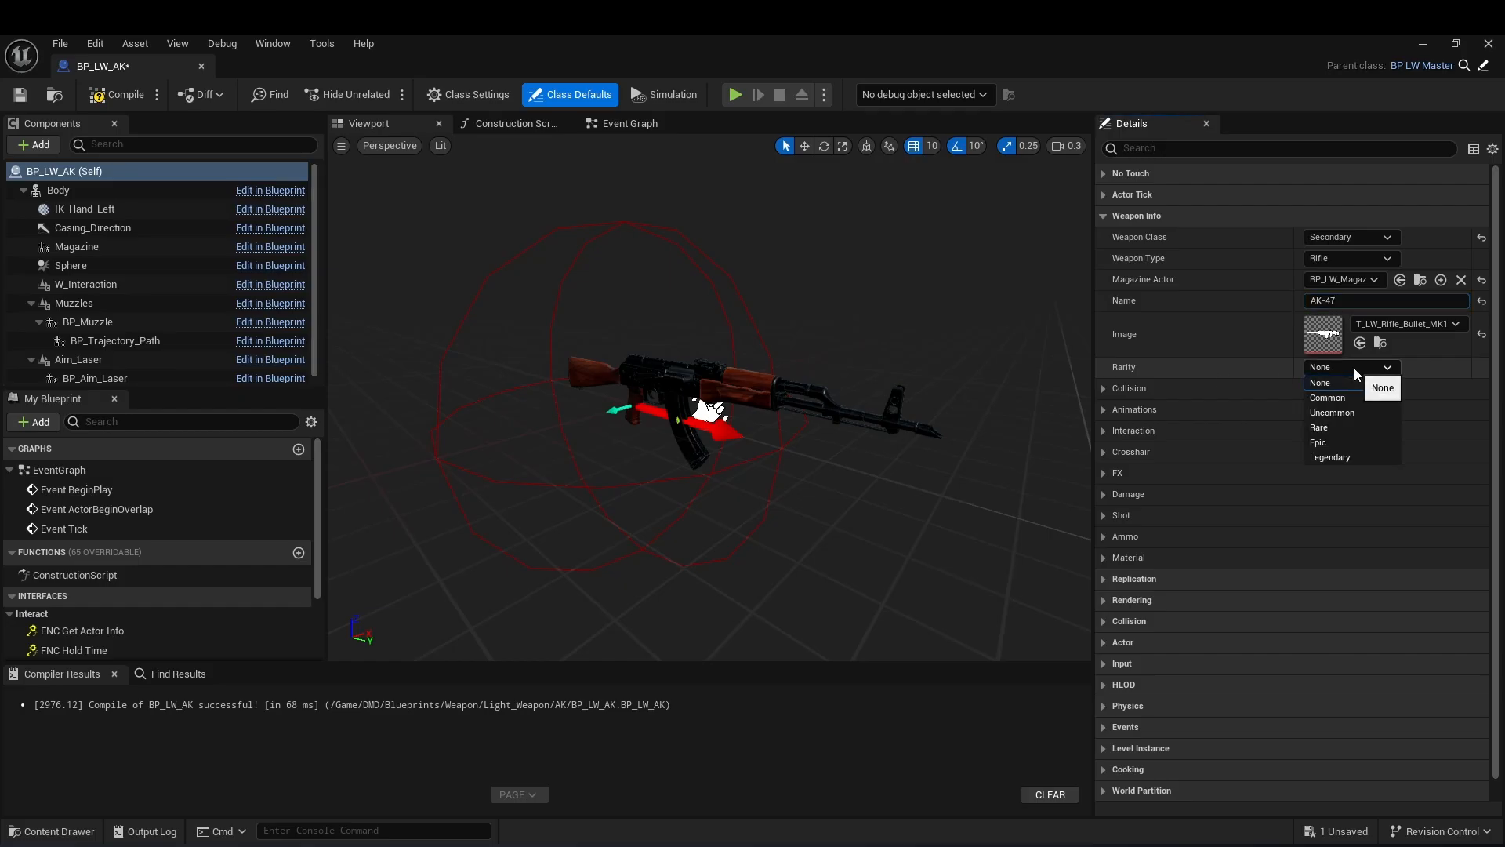
click(1328, 426)
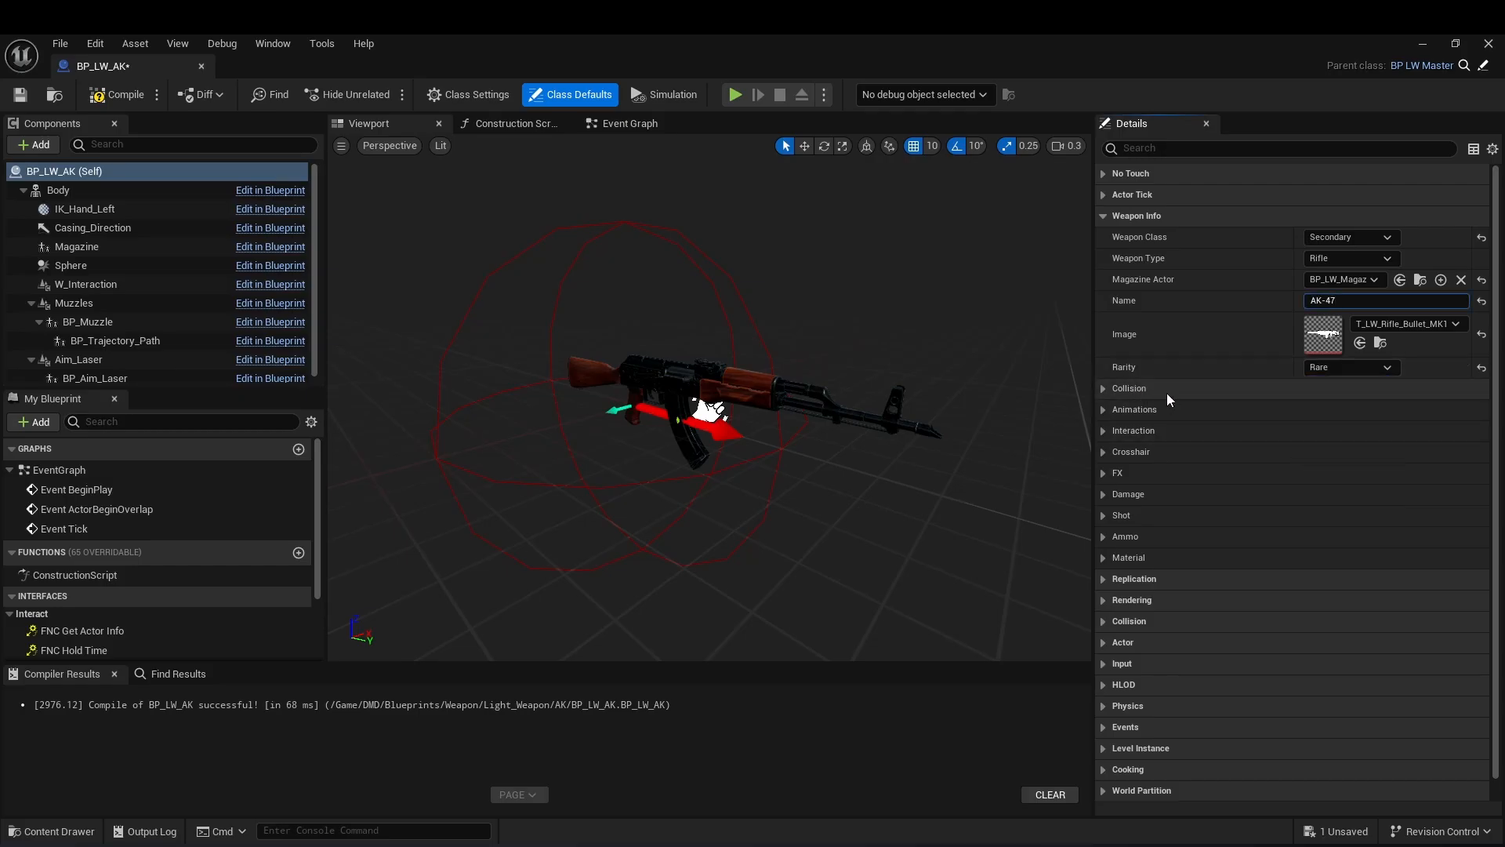
Set Parent Anim Pick Up to AM_Pick_Up_Weapon_Standard and Parent Anim Equip to AM_Equip_Back in the weapon's Animations settings.
click(1104, 389)
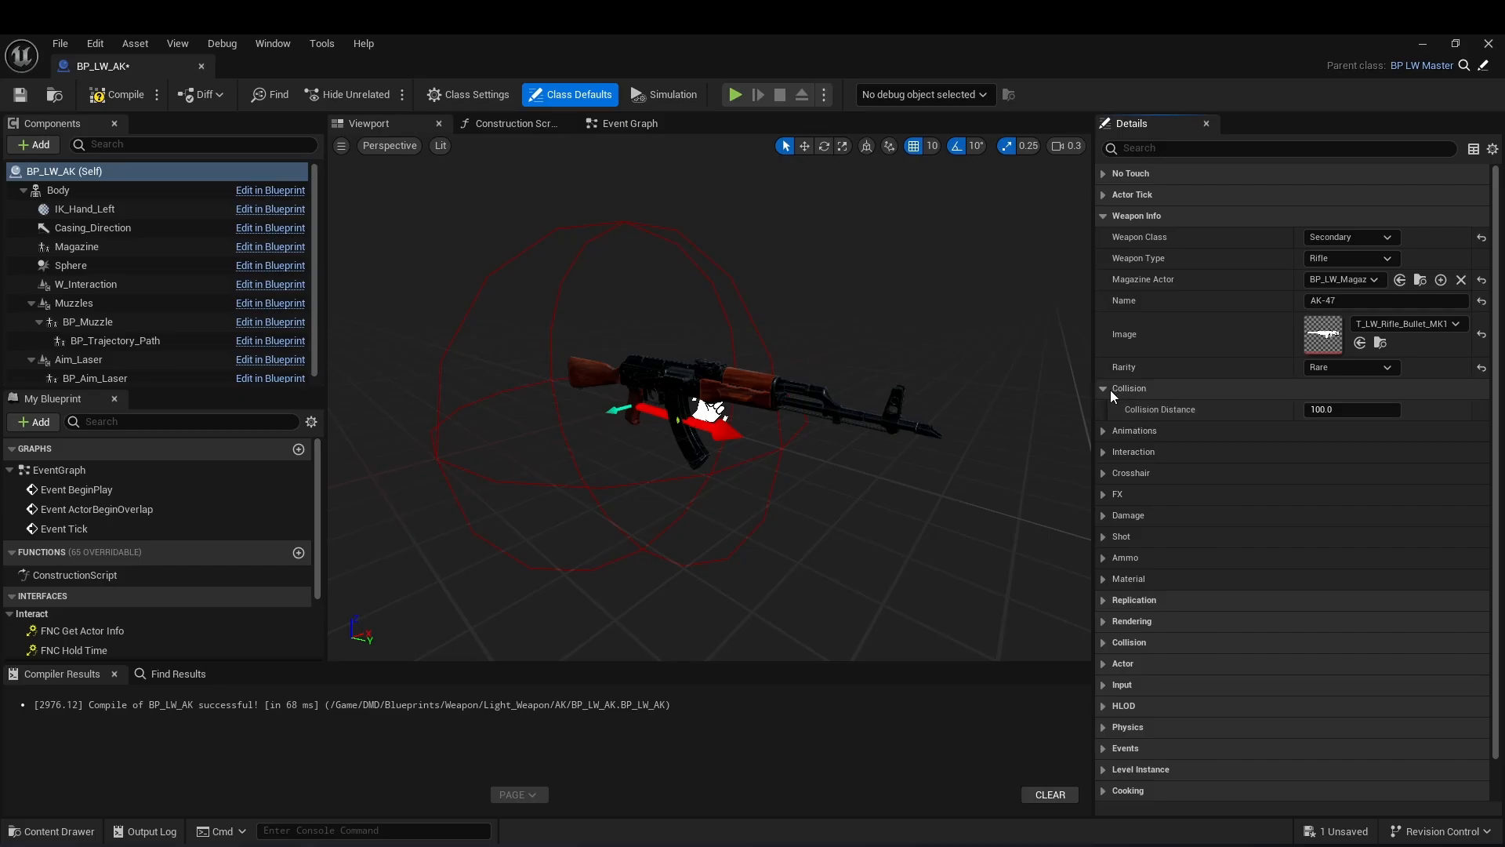
click(1104, 431)
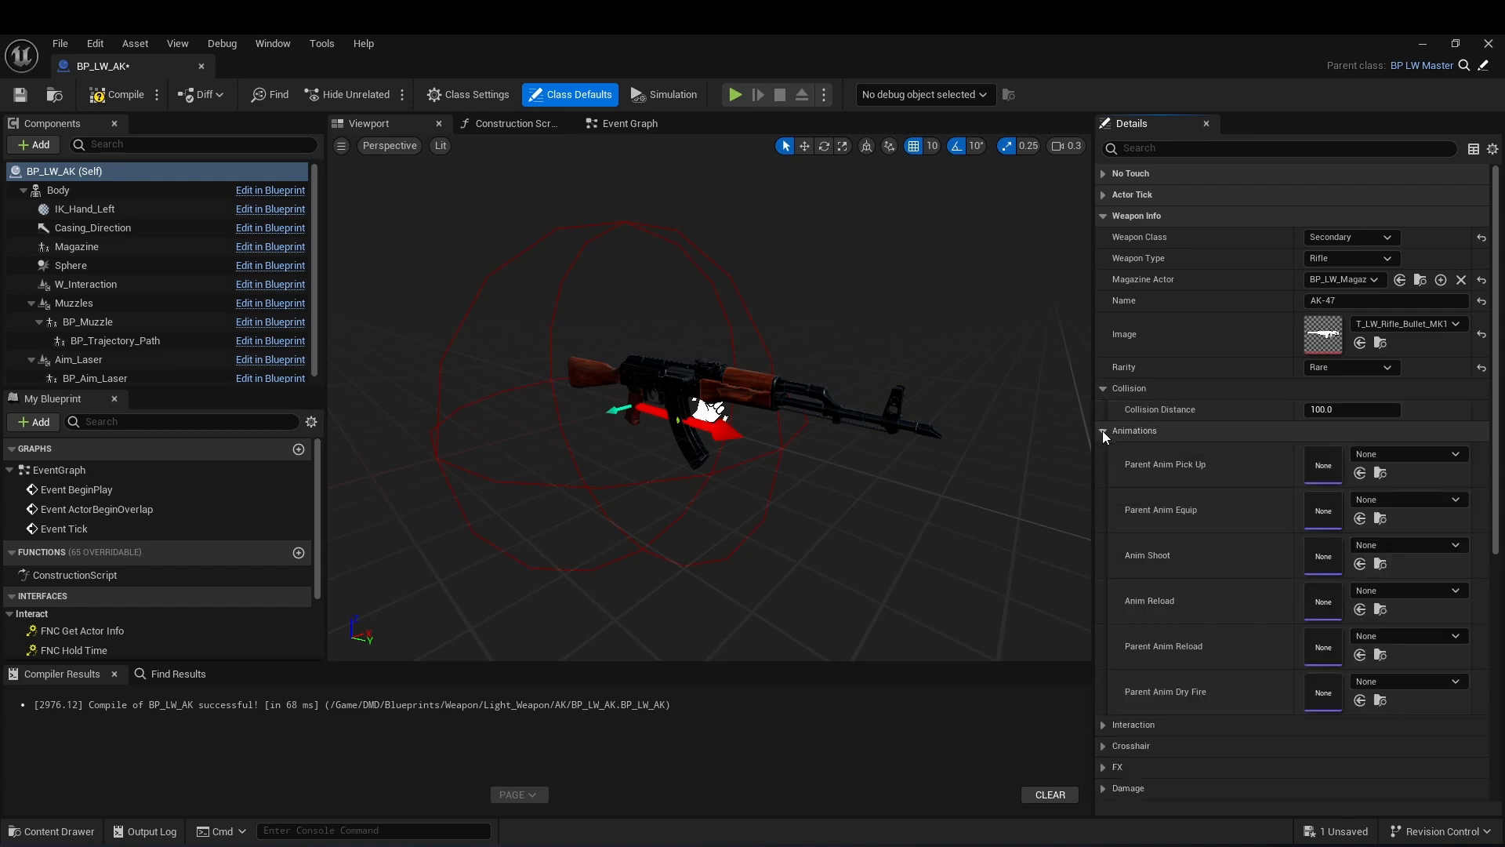
scroll(1207, 431, down, 5)
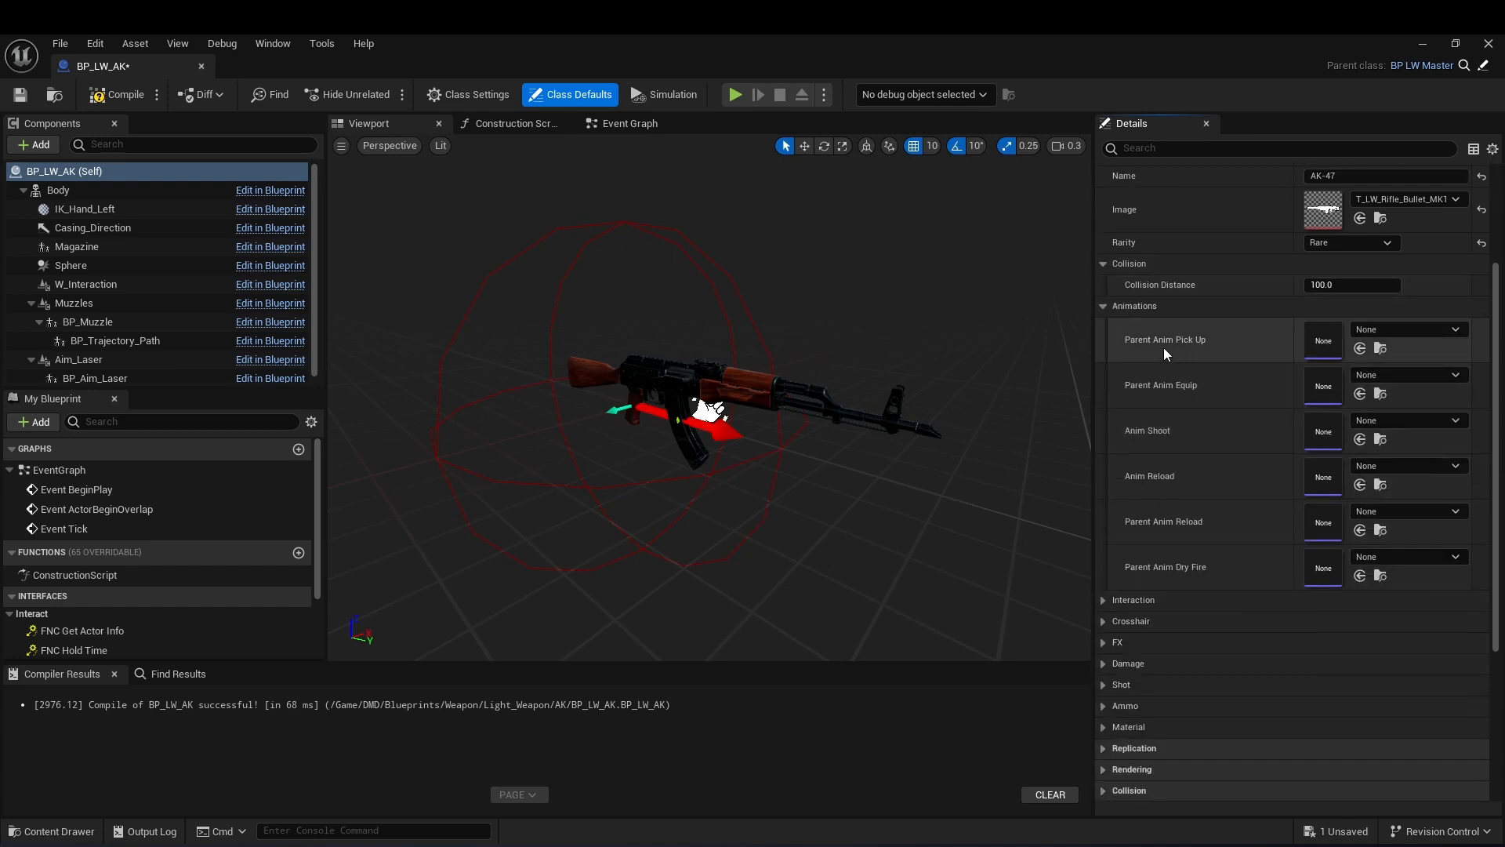
click(1402, 329)
text(pick)
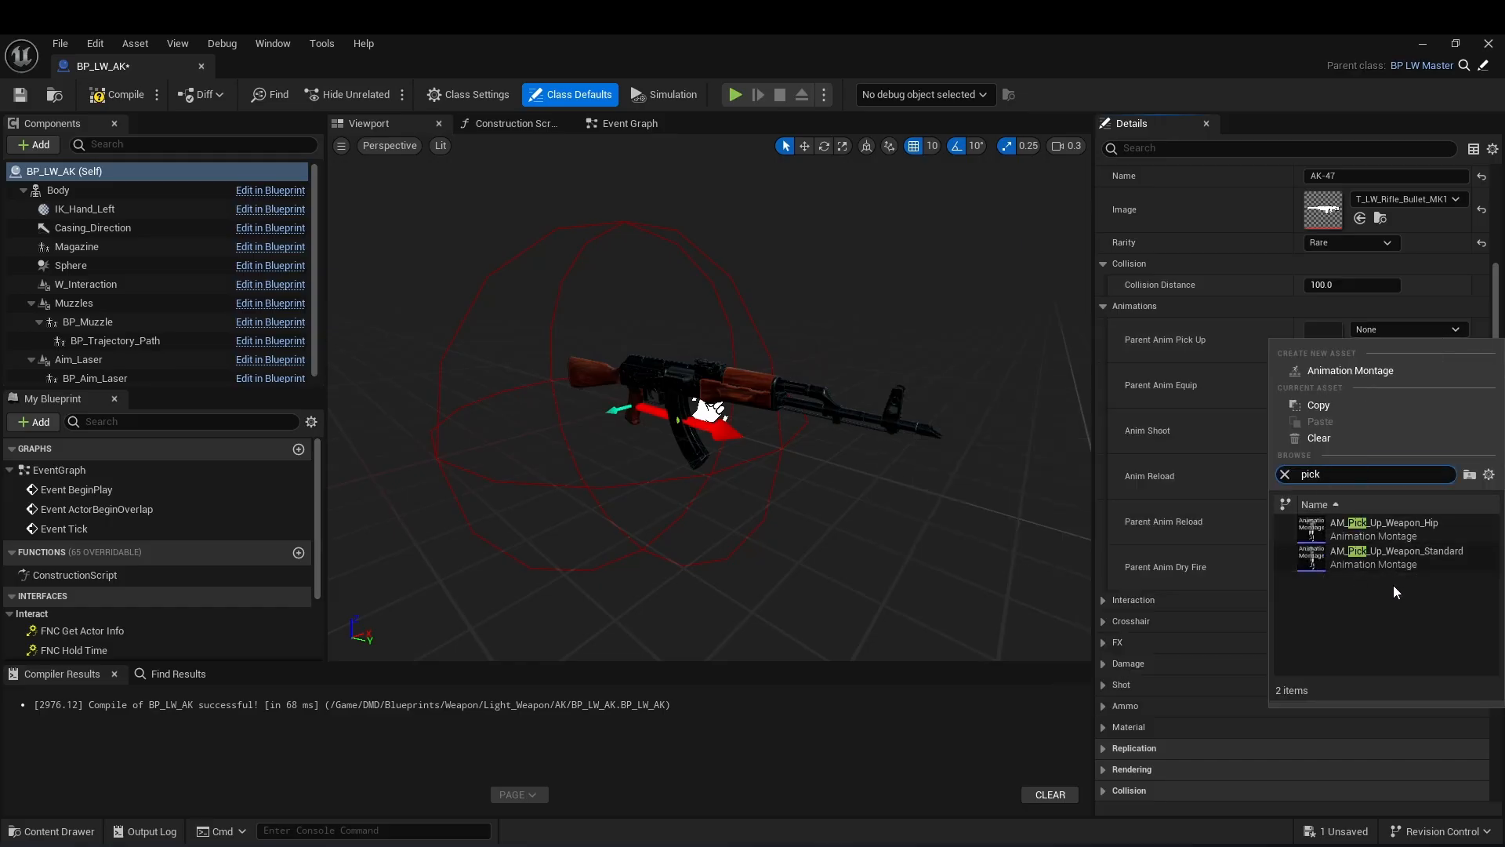
click(1384, 556)
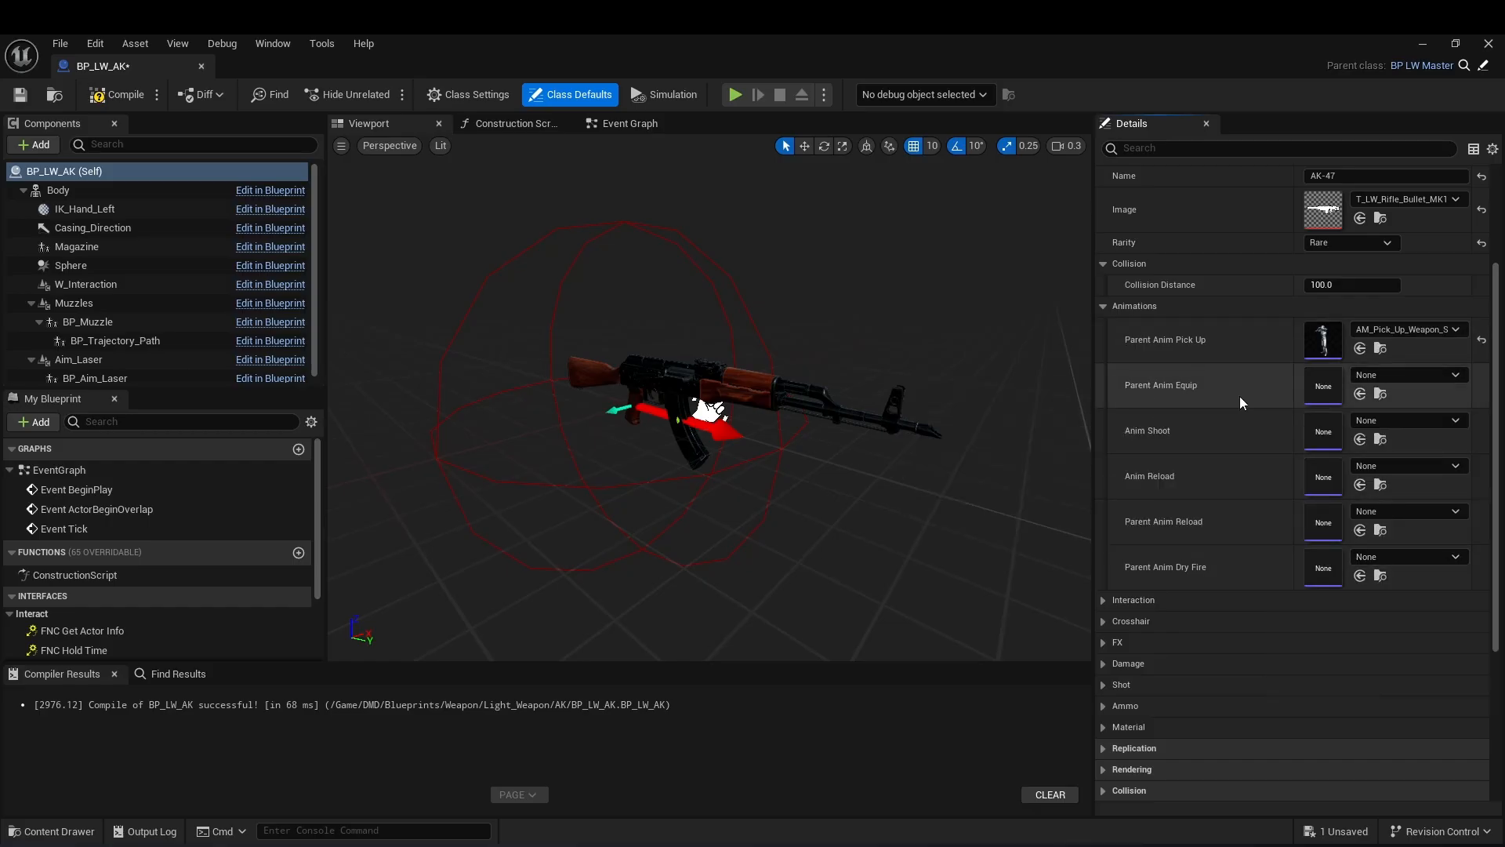
click(1411, 378)
text(equip)
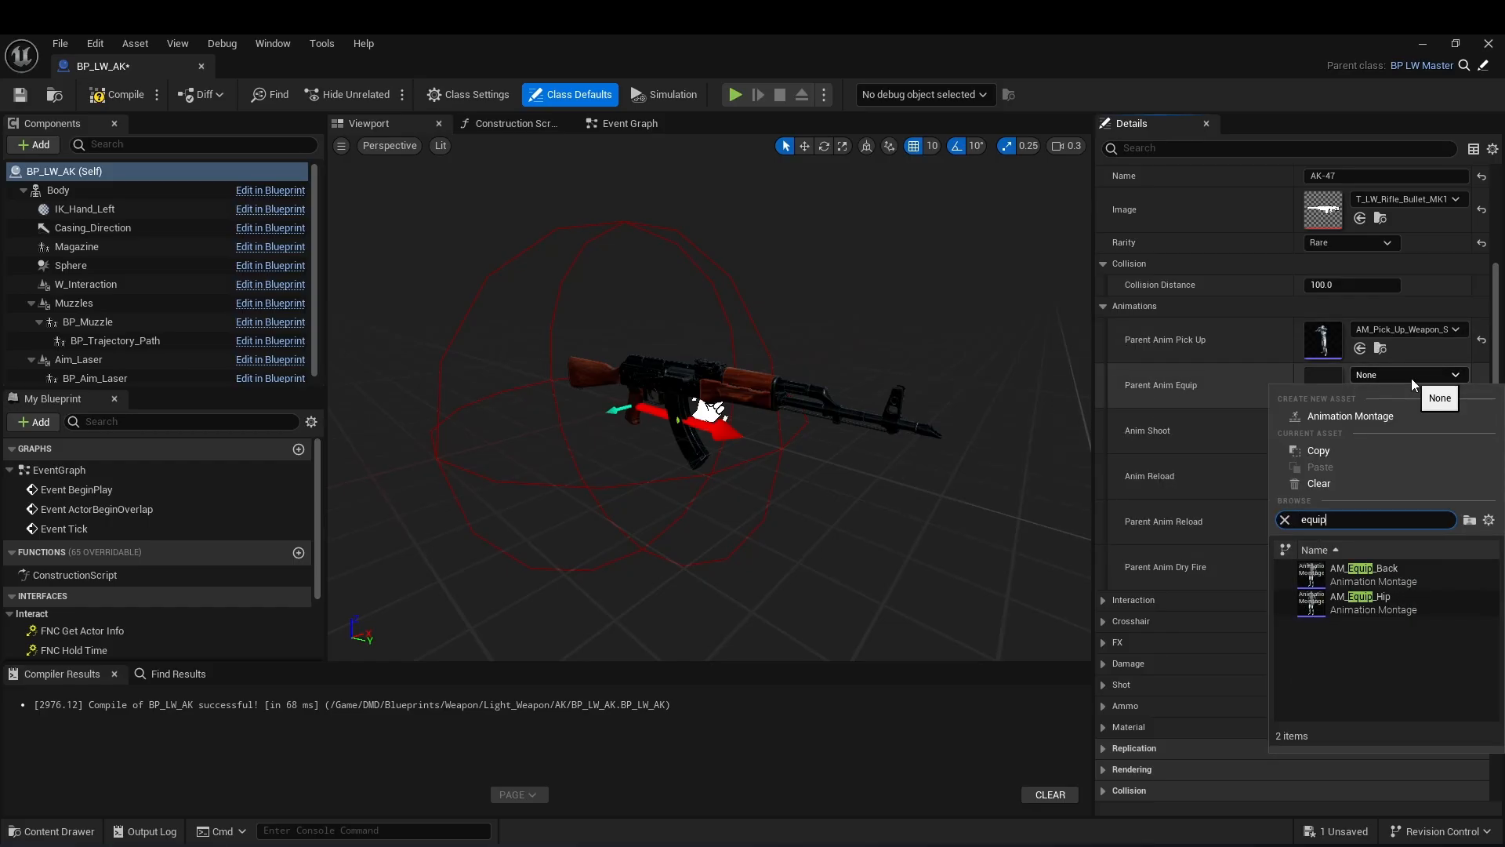
click(1374, 575)
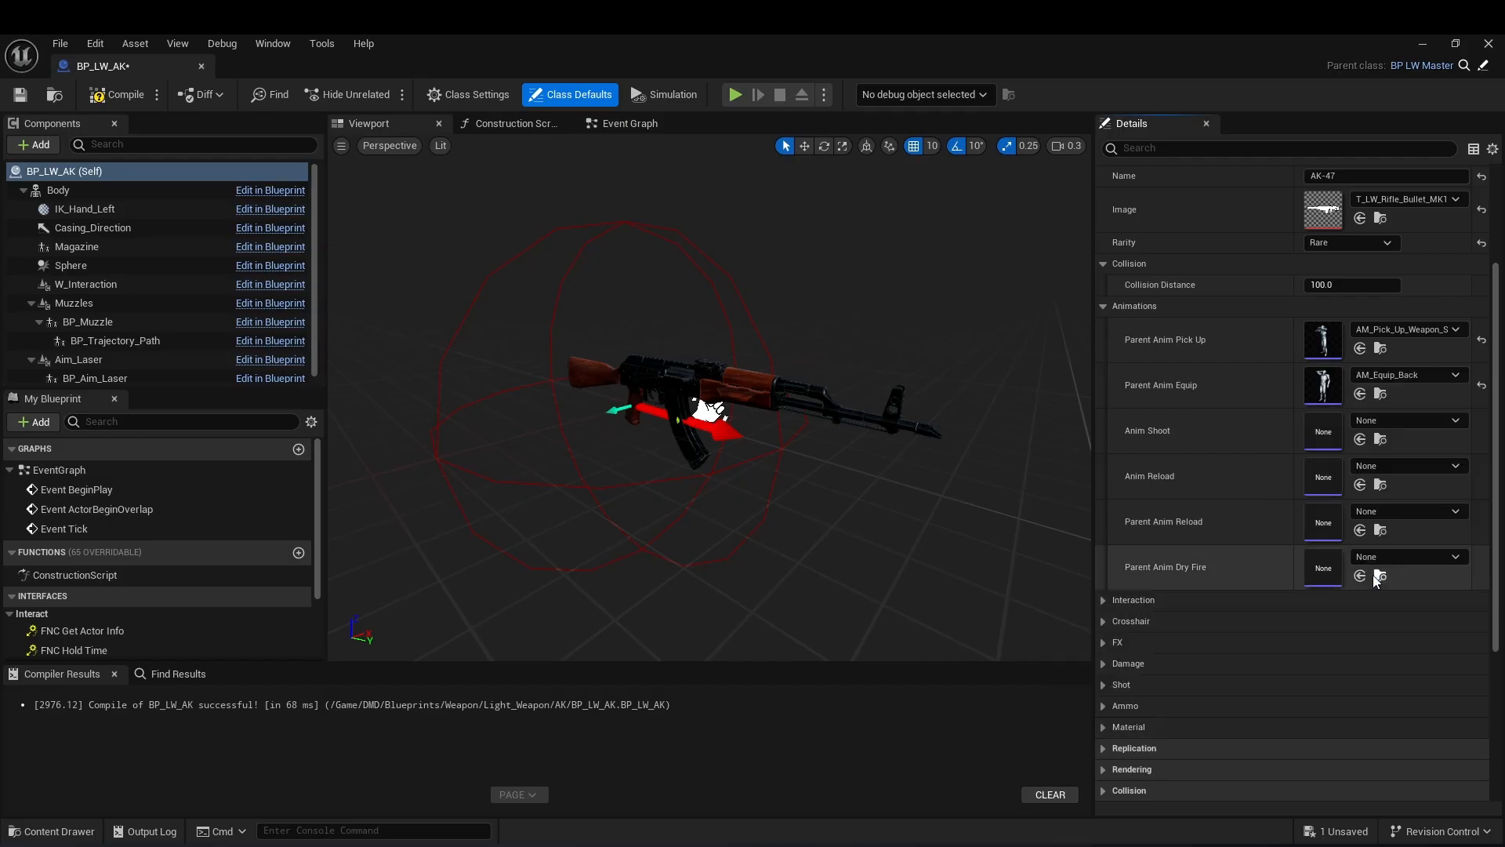
Assign AM_AK_47_Fire as the Anim Shoot montage and AM_AK_47_Reload as the Anim Reload montage.
click(1369, 422)
text(fire)
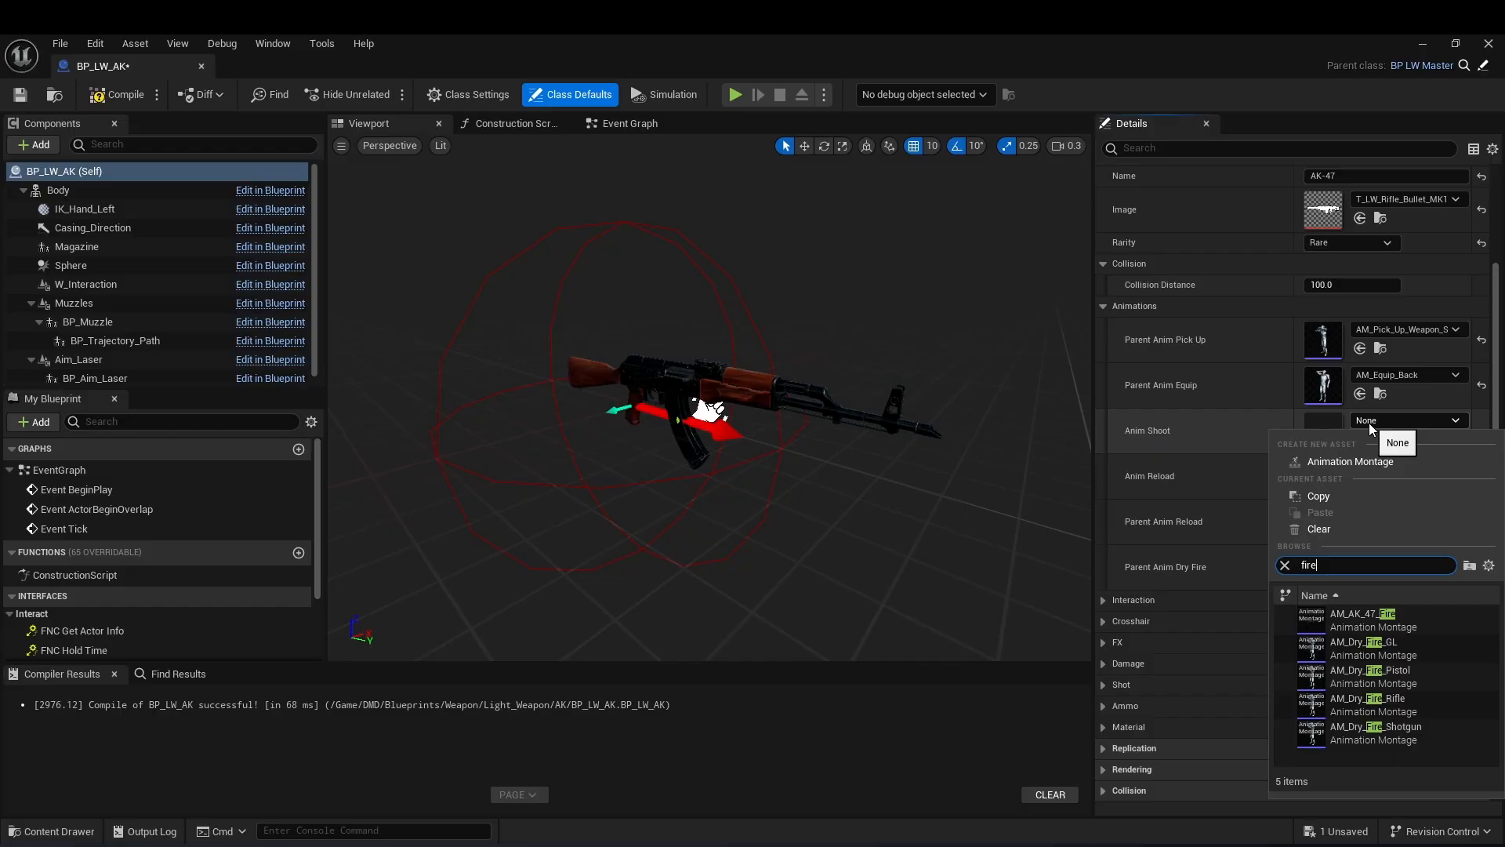
click(1373, 619)
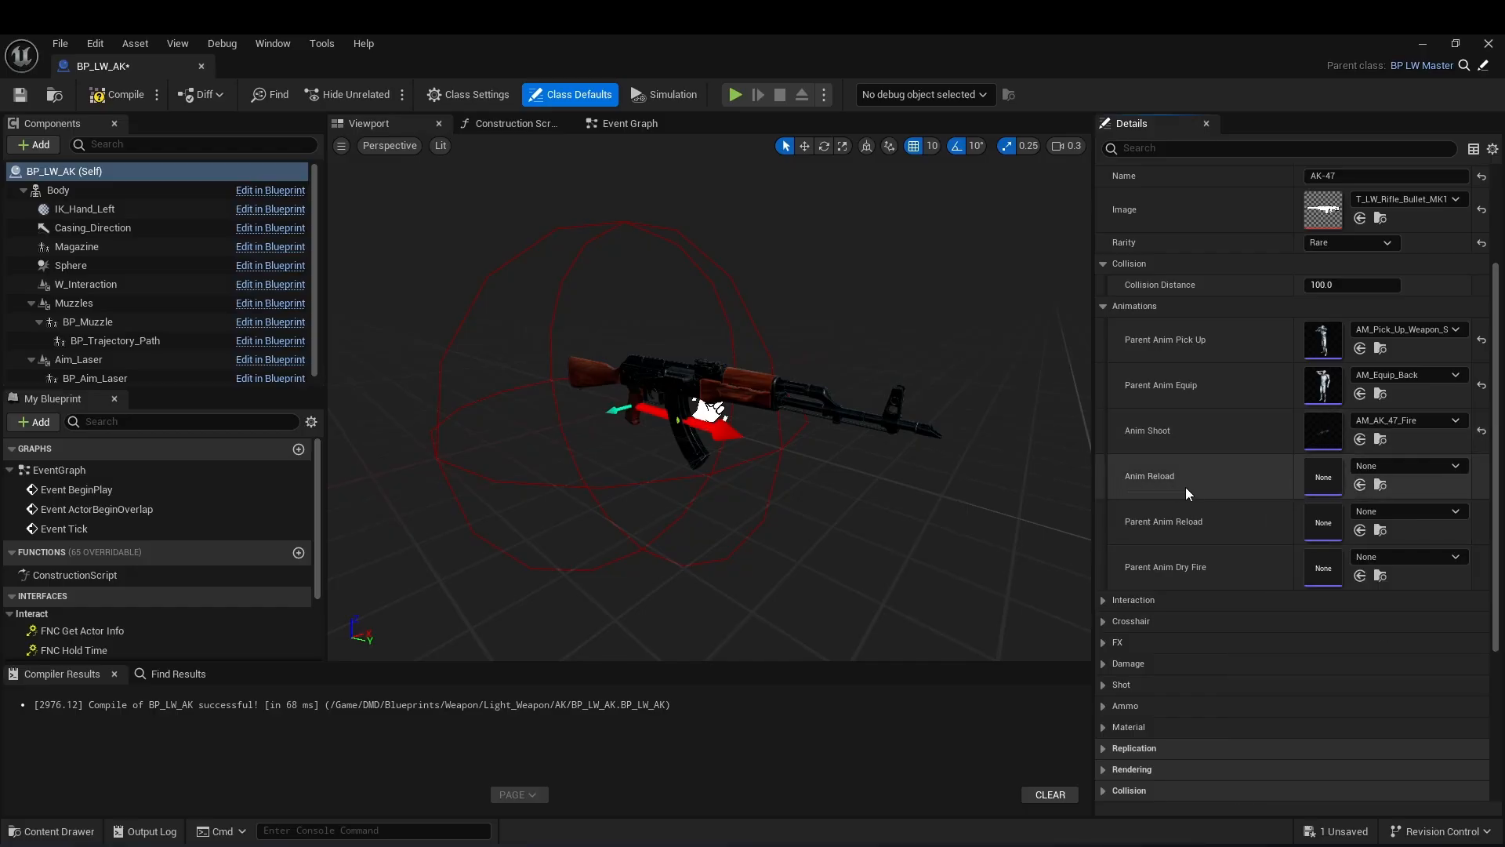
click(1399, 467)
text(relo)
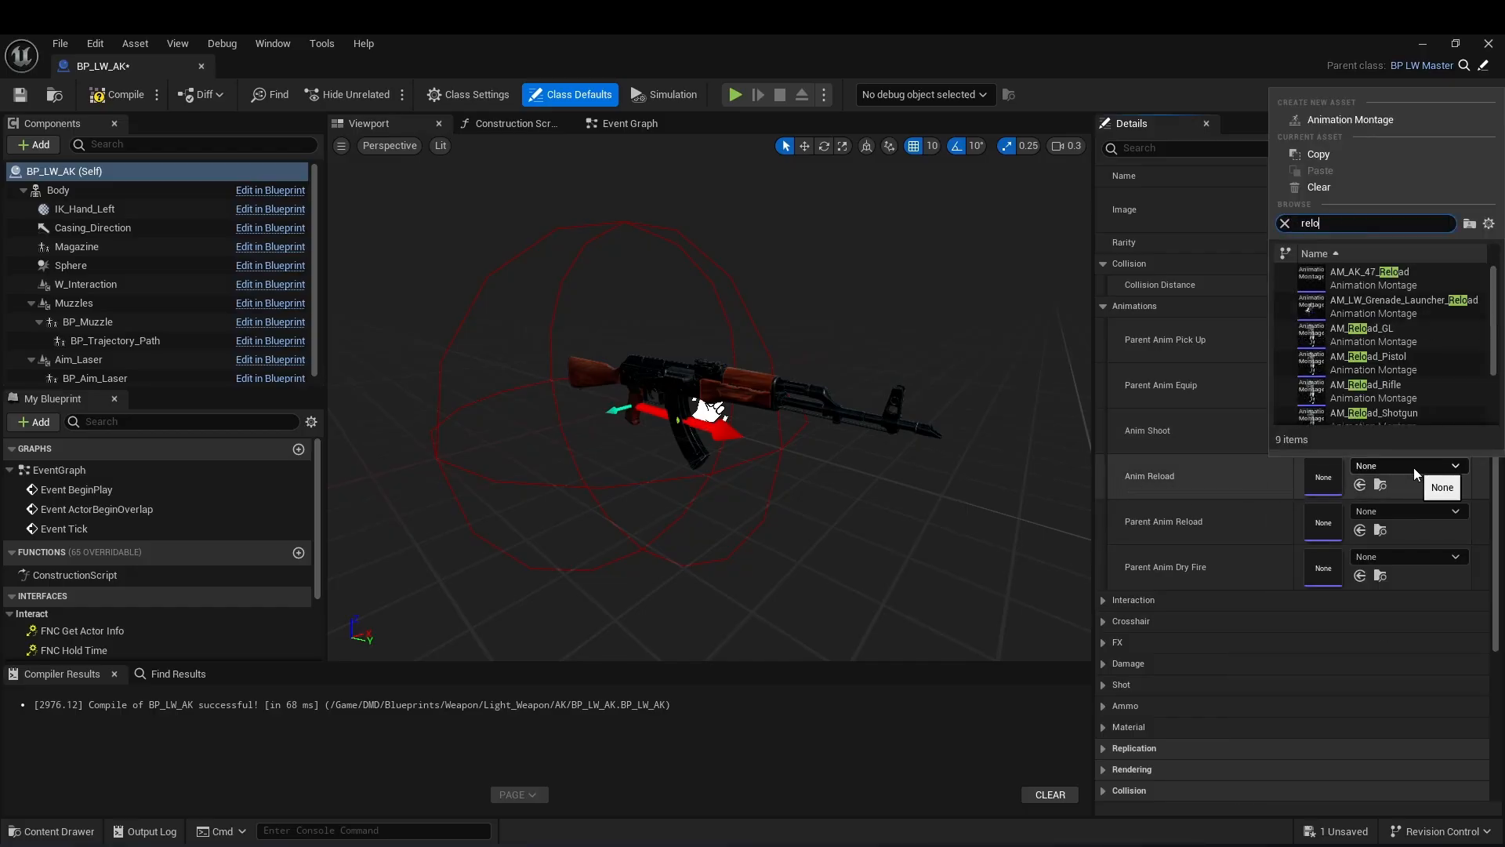
click(1374, 276)
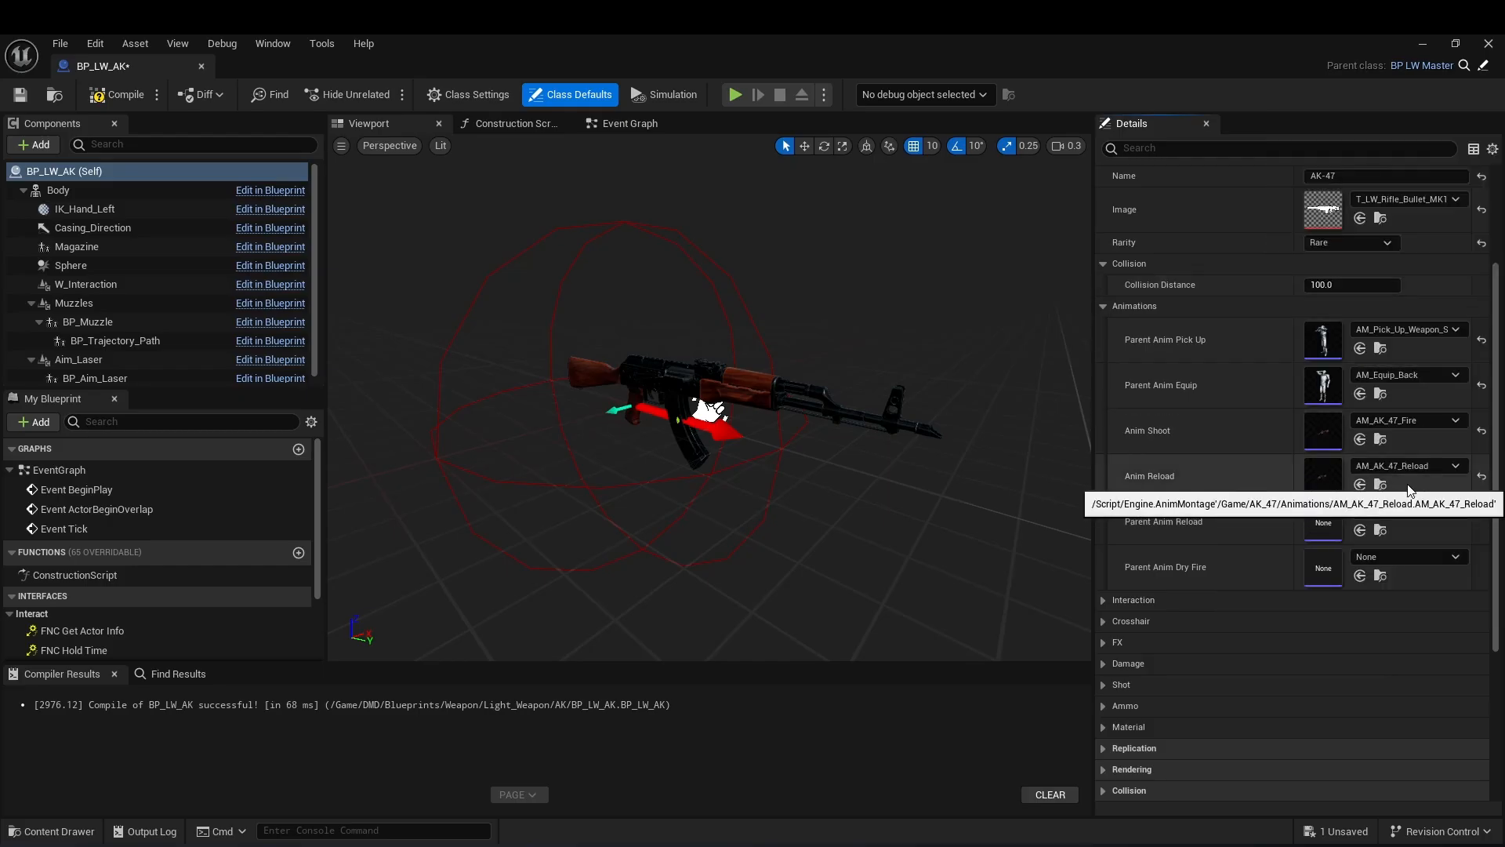
Set Parent Anim Reload to AM_Reload_Rifle and Parent Anim Dry Fire to AM_Dry_Fire_Rifle.
click(1381, 512)
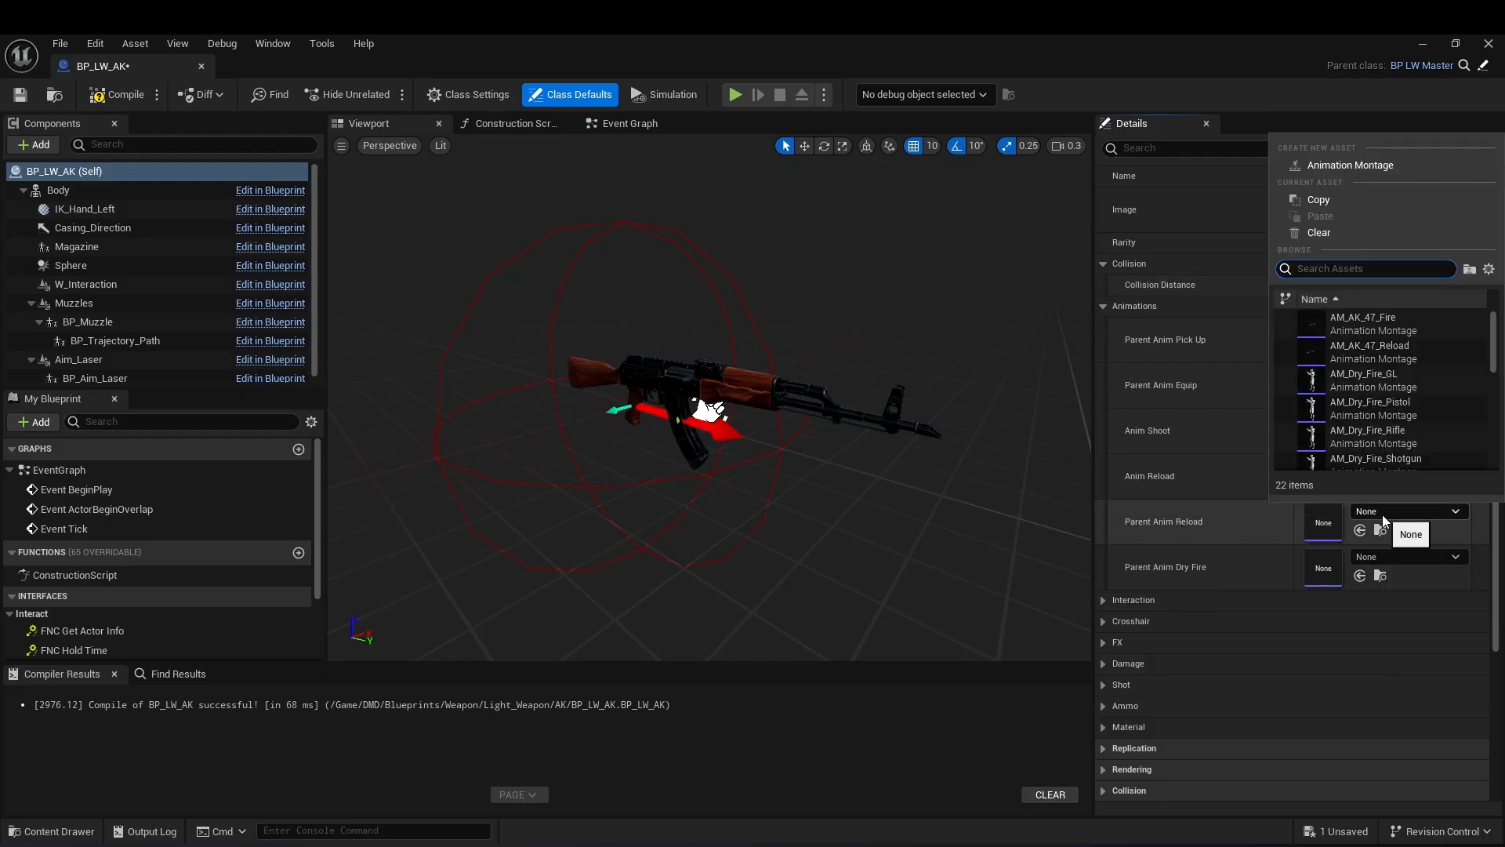
text(reload ri)
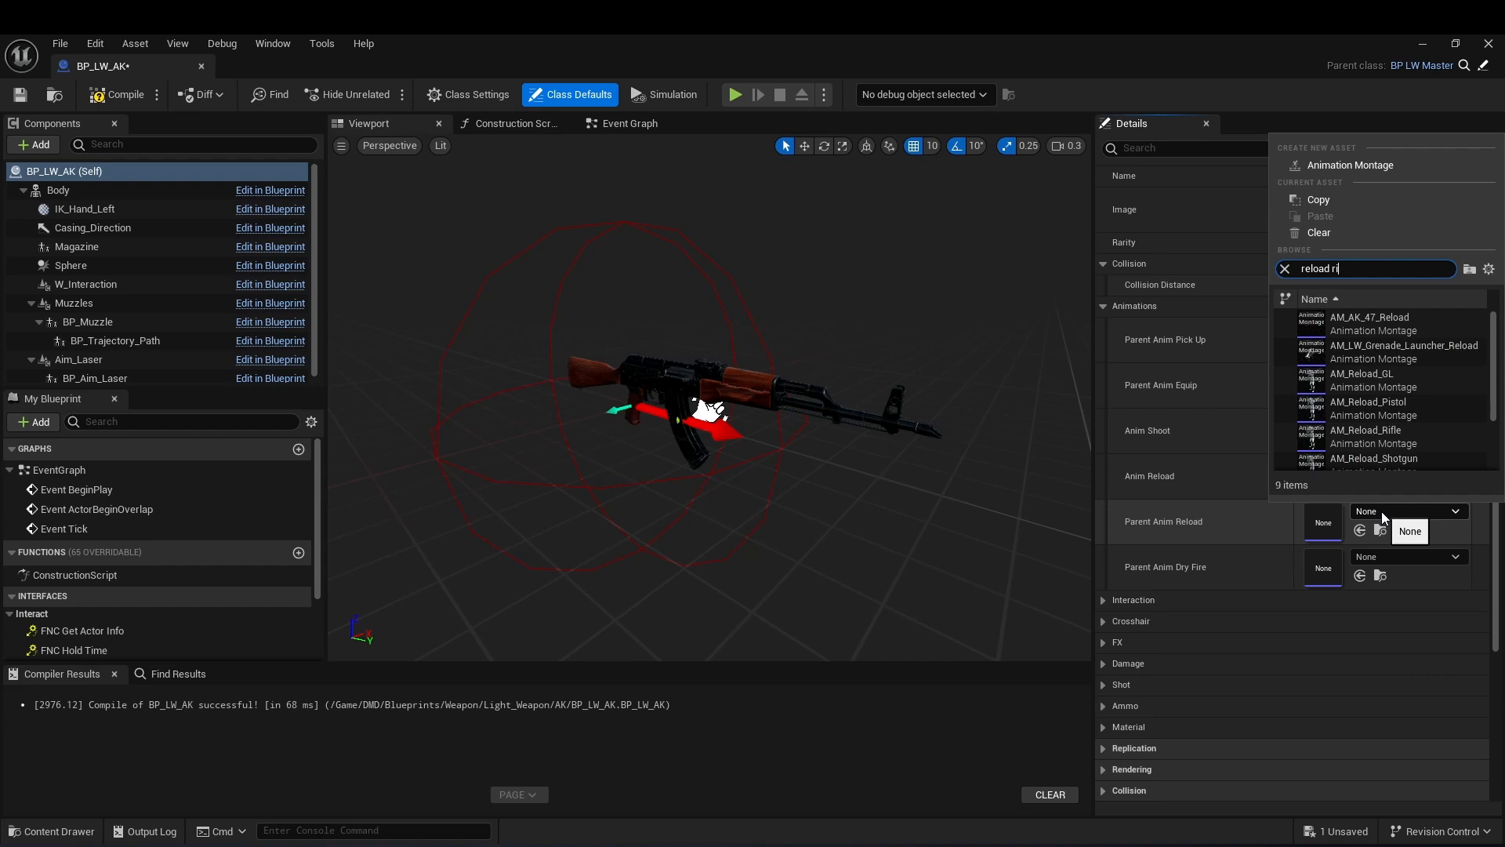
text(fle)
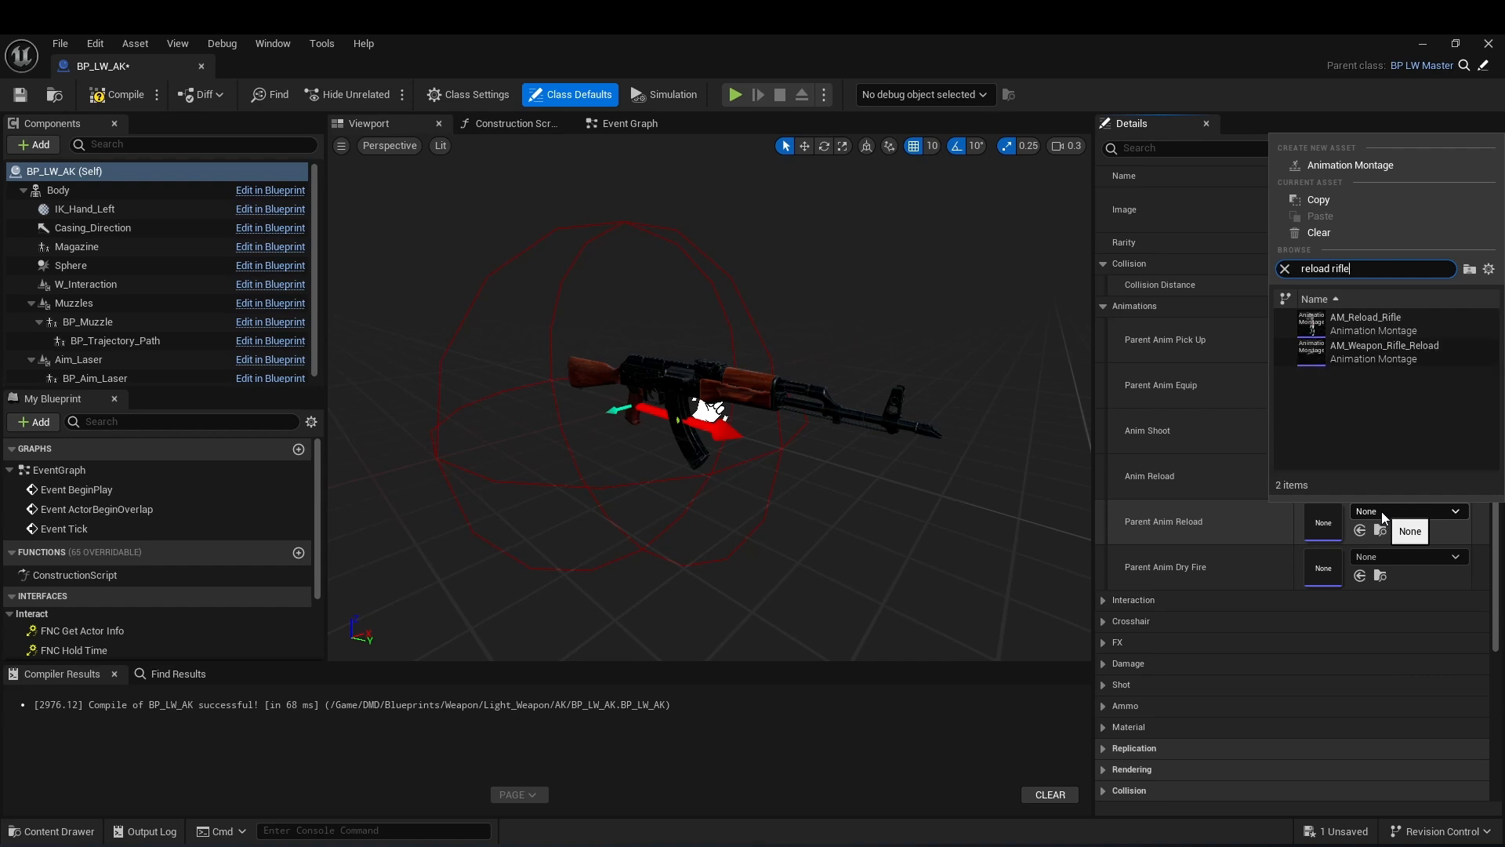
click(1391, 324)
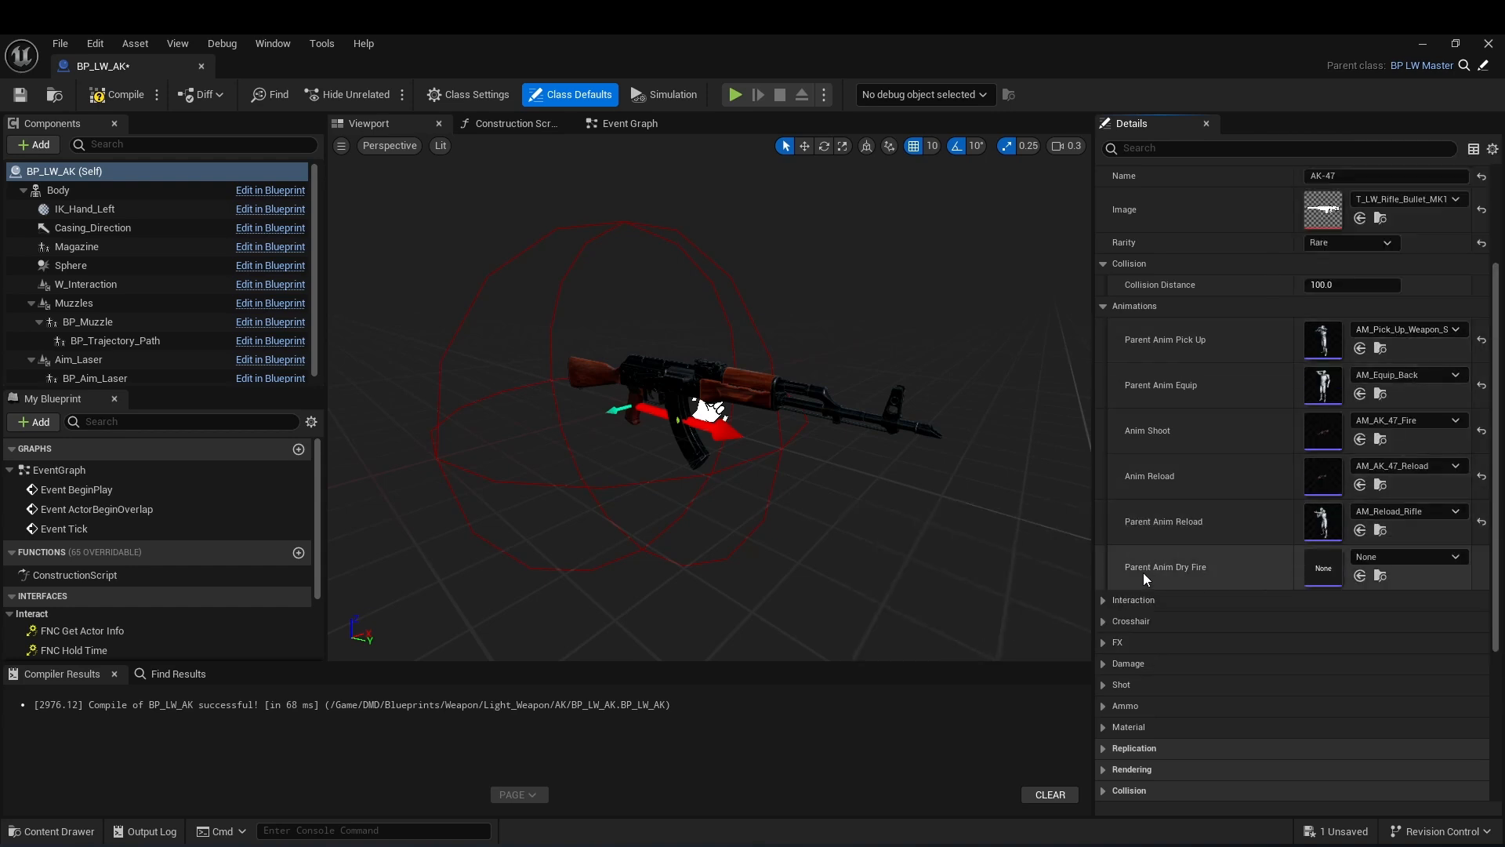
click(1395, 557)
text(dry)
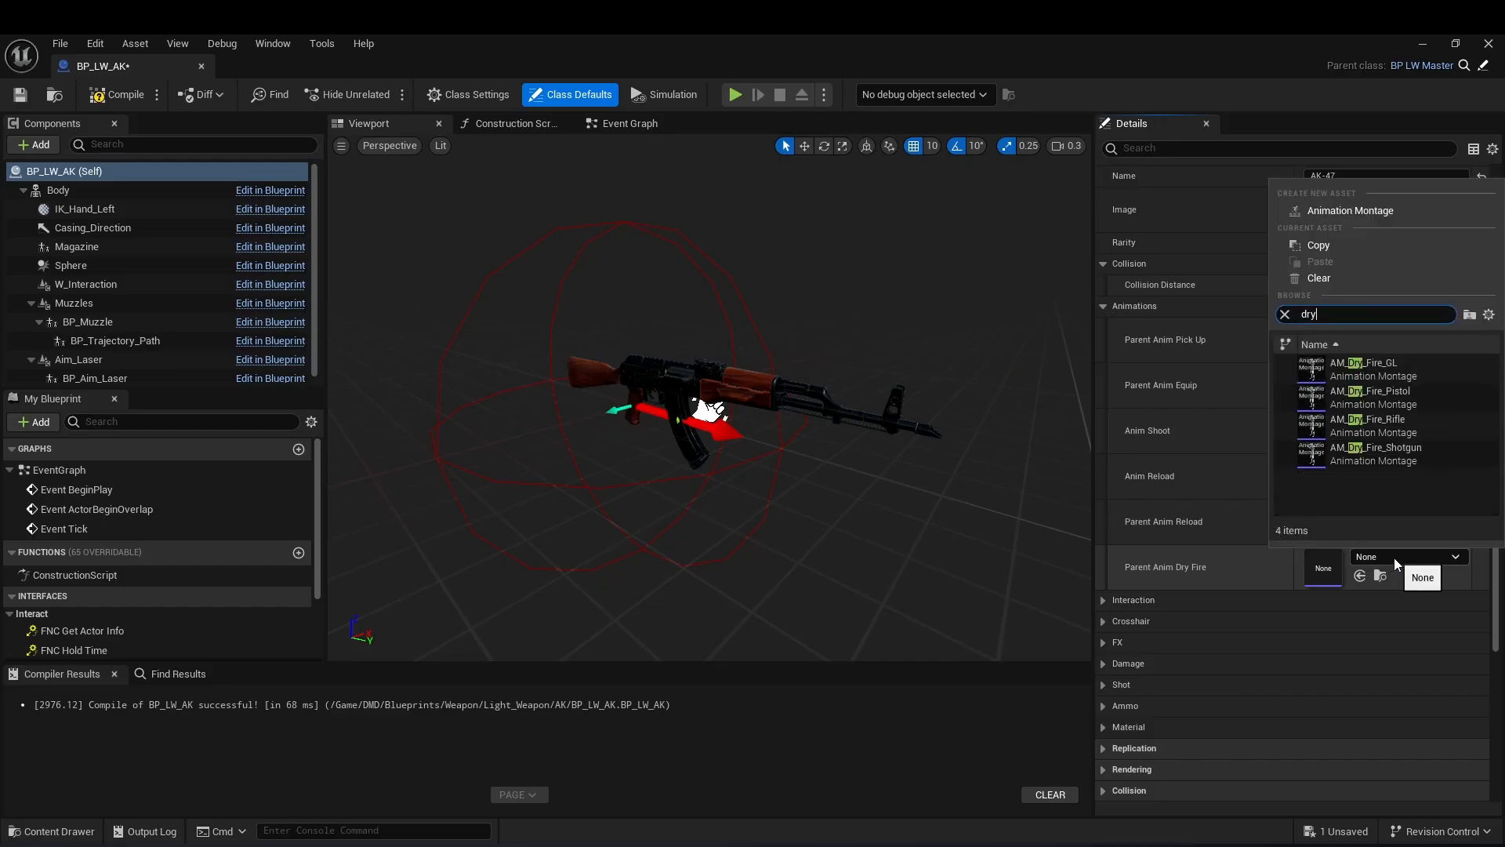
click(1394, 422)
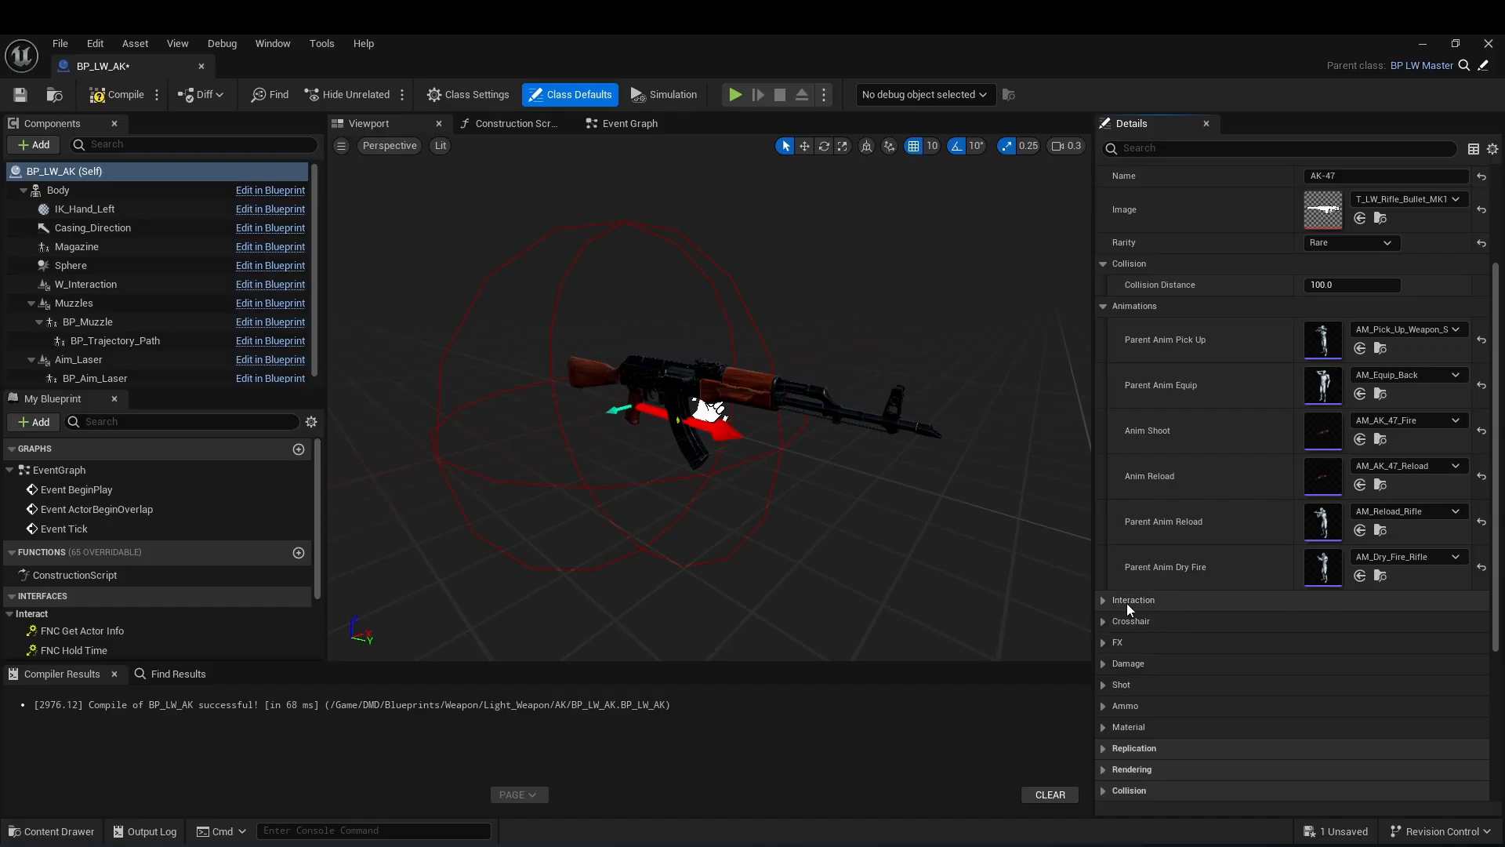
Expand the weapon's Interaction and Crosshair settings, and save BP_LW_AK.
click(1103, 601)
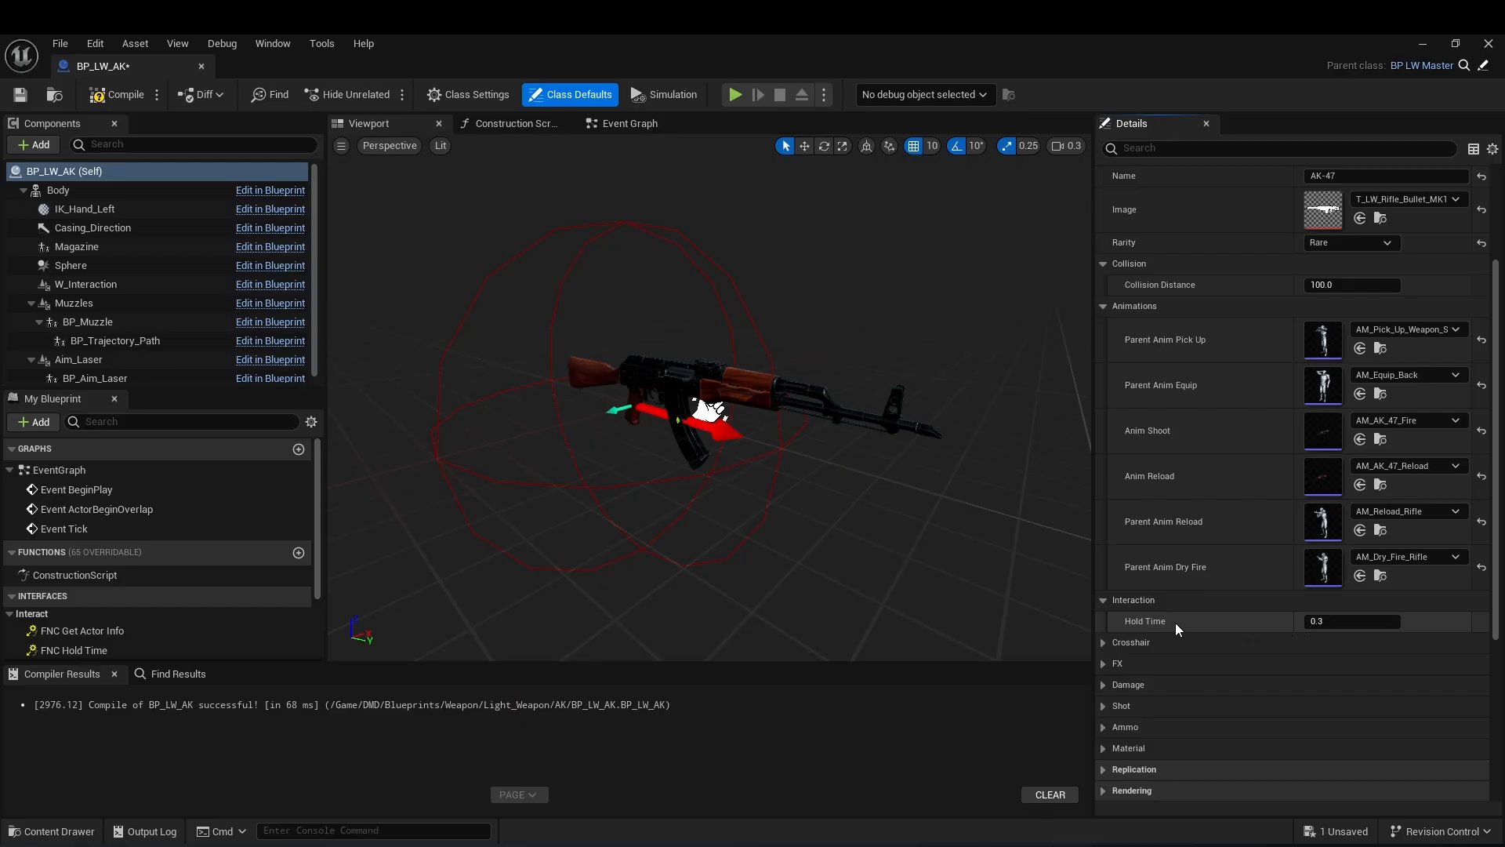
click(1104, 643)
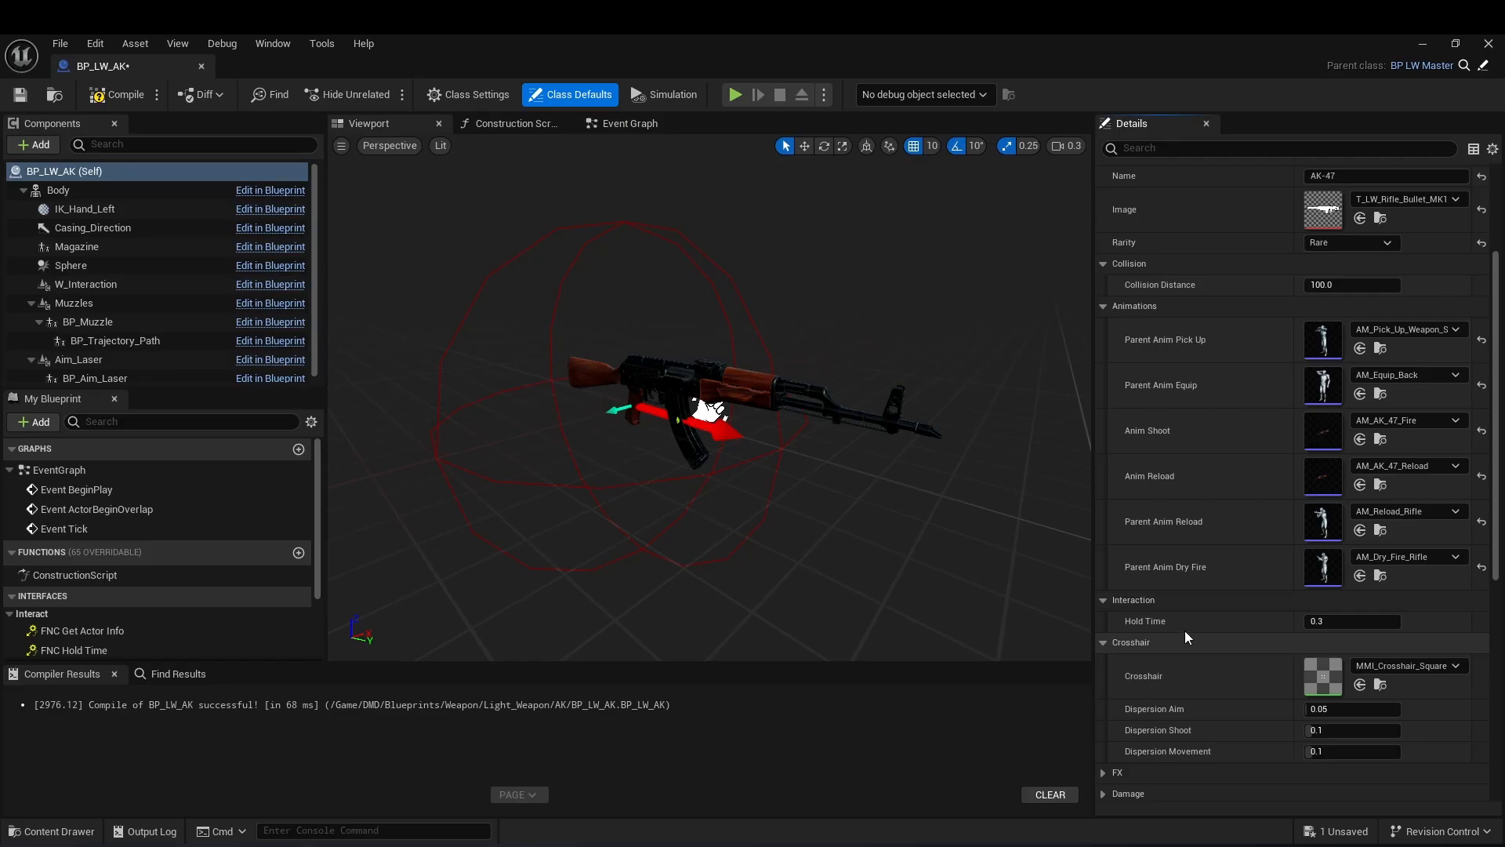
scroll(1202, 600, down, 1)
scroll(1204, 597, down, 4)
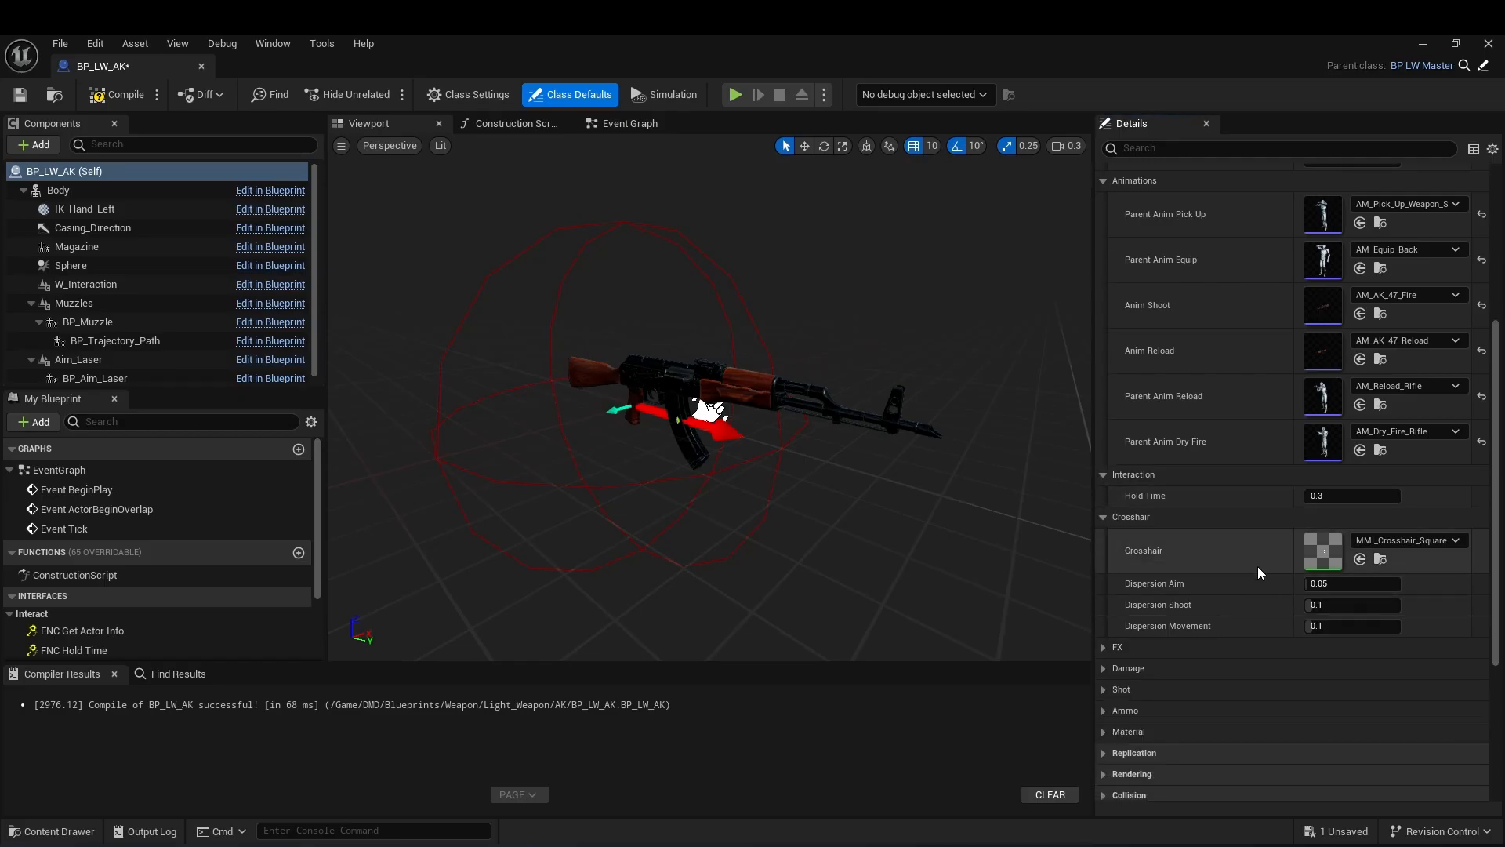
key(ctrl+s)
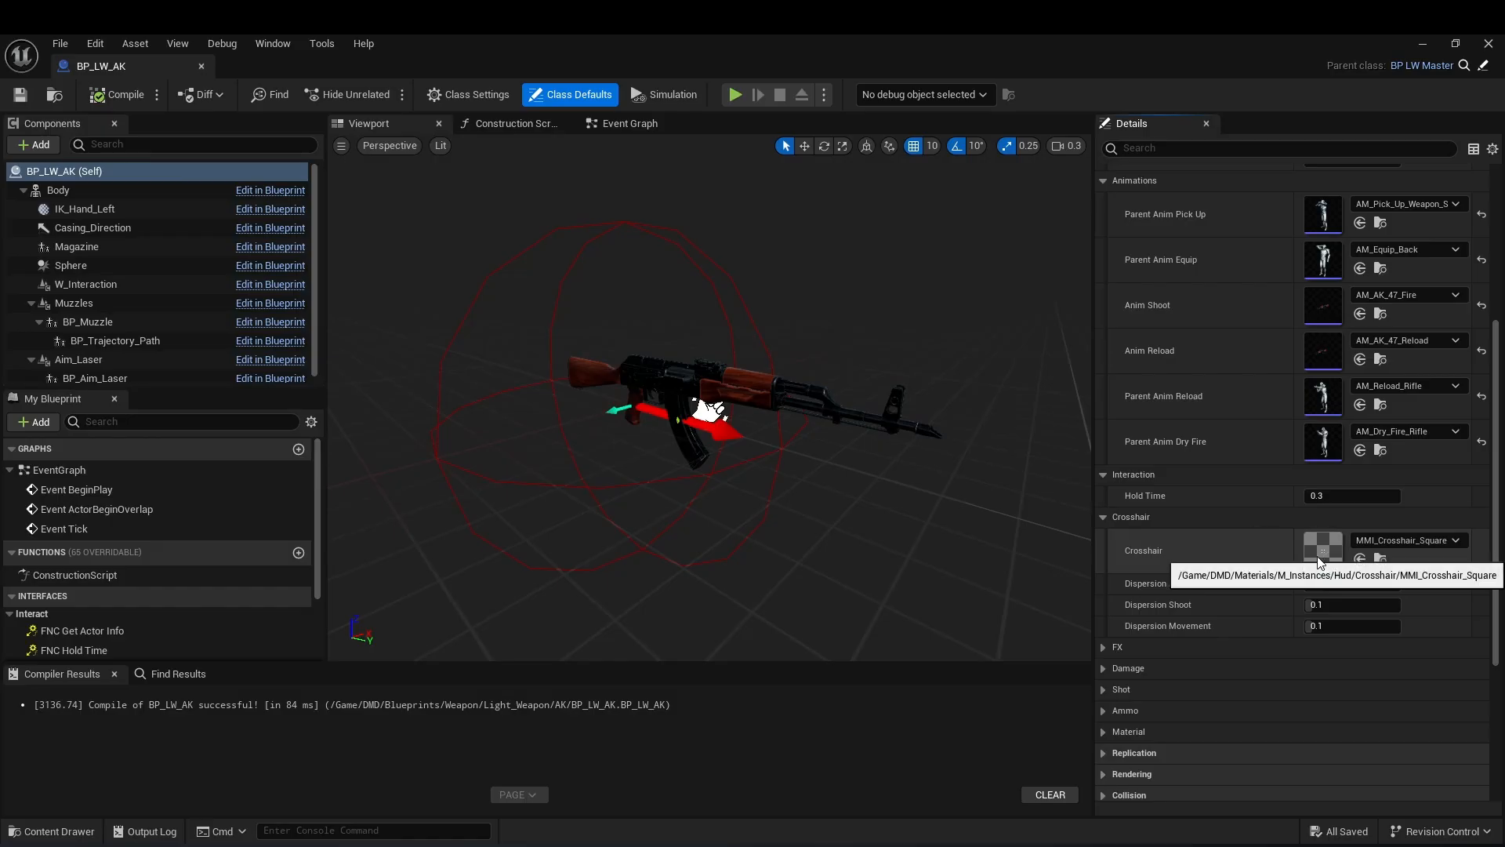
Locate the assigned crosshair material in the project, duplicate MI_Crosshair_Rifle from its folder and open the copy.
click(1382, 560)
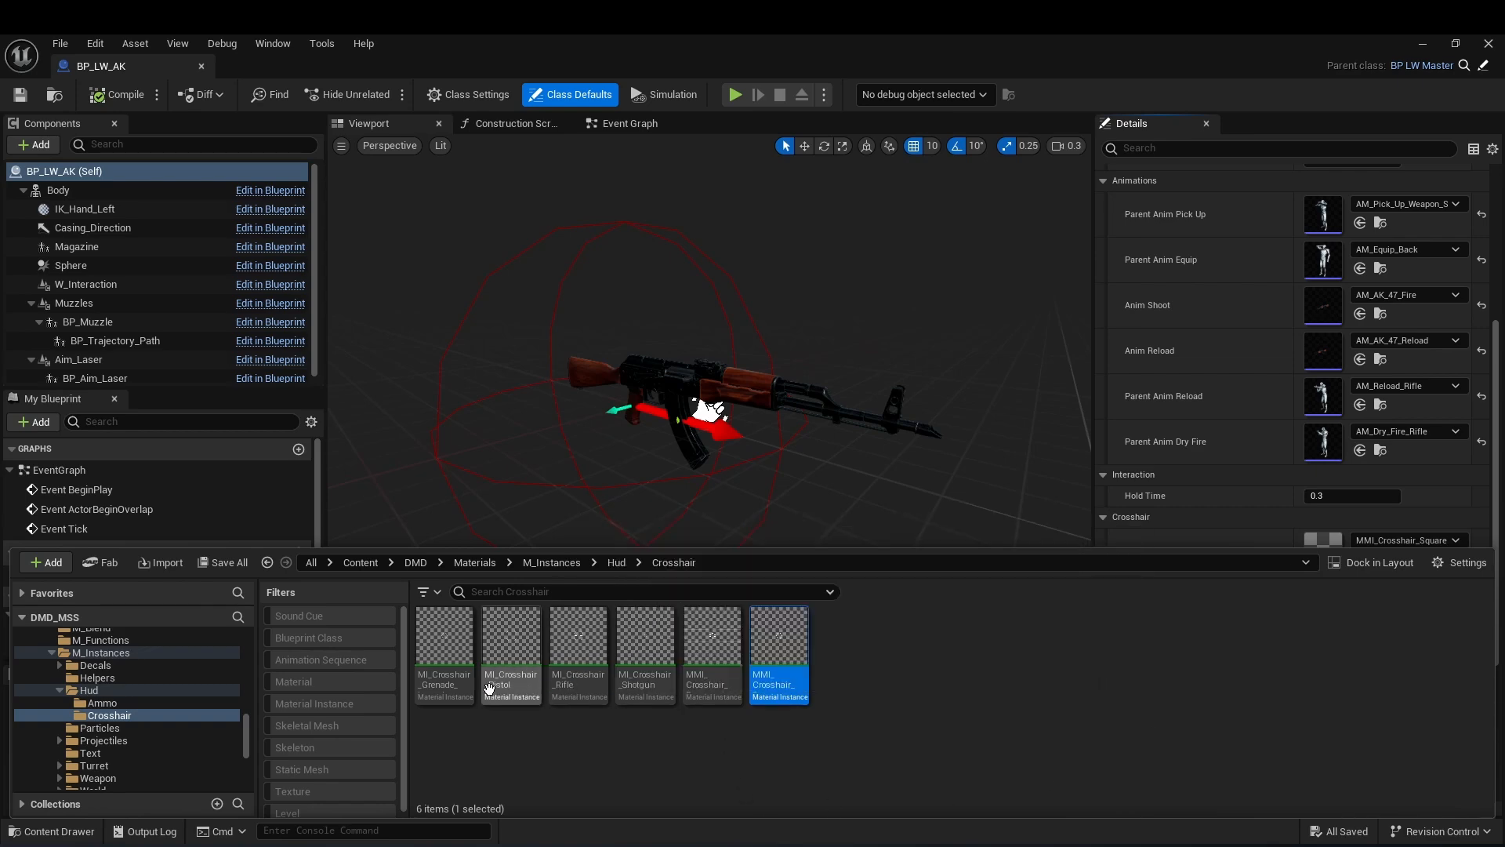
click(569, 681)
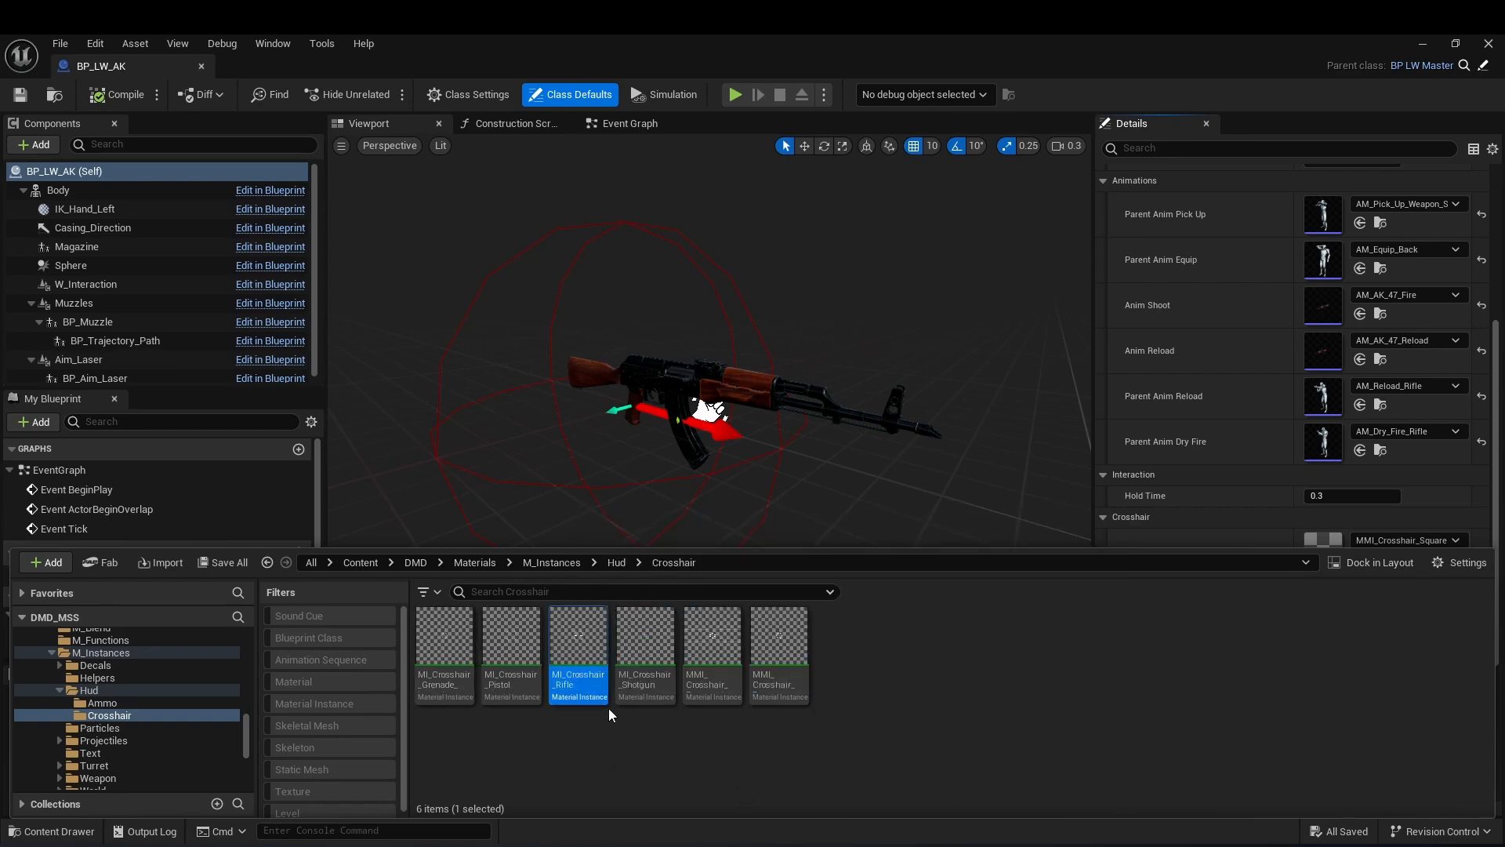
right_click(569, 680)
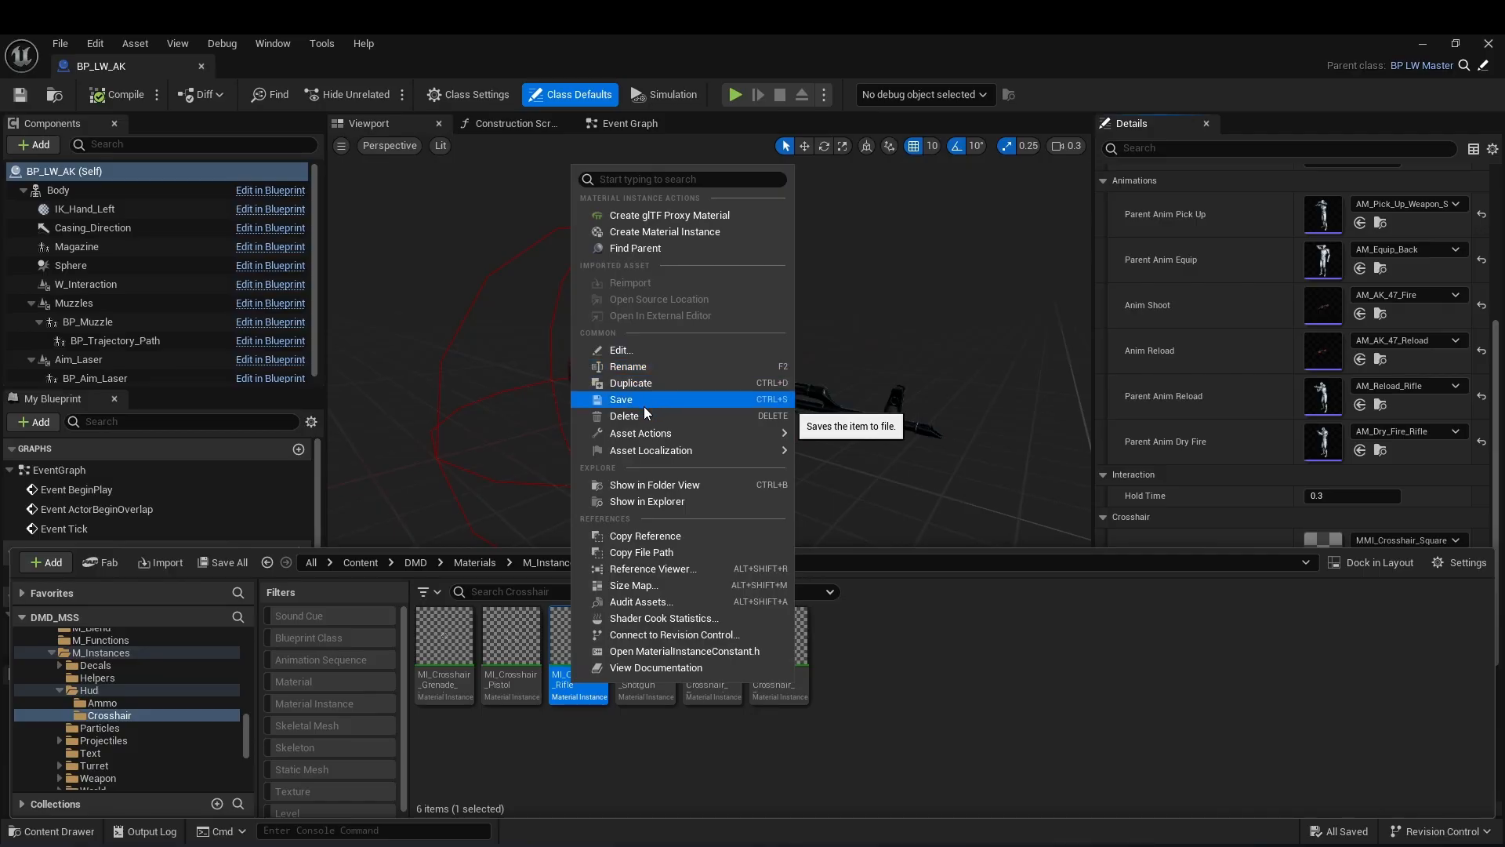
click(631, 383)
key(Return)
double_click(660, 637)
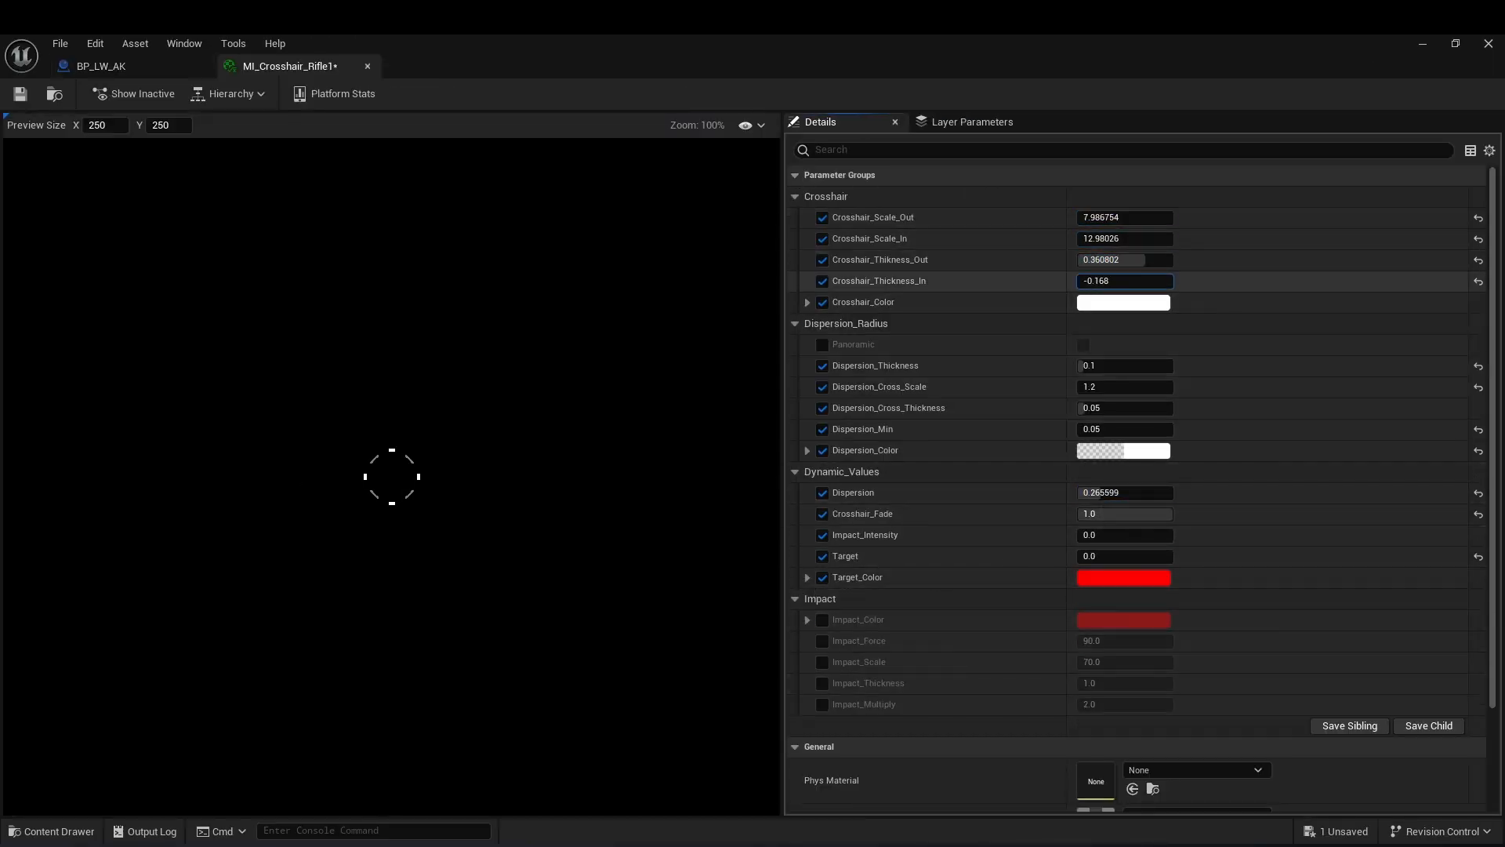
Make the copied crosshair's dispersion magenta, with Dispersion_Thickness about 0.38, Dispersion_Cross_Scale about 1.16, Dispersion_Min about 0.45, Dispersion about 0.71 and Impact_Intensity 1.0.
click(1145, 450)
click(1286, 612)
click(1371, 810)
drag(1090, 366, 1112, 365)
drag(1095, 386, 1089, 386)
drag(1088, 408, 1126, 429)
drag(1102, 493, 1173, 539)
Override the copy's impact parameters with a cyan Impact_Color, an Impact_Force of about 79.4 and a smaller Impact_Scale, and open Target_Color.
click(823, 619)
click(1123, 620)
click(1153, 544)
click(1351, 811)
click(823, 641)
drag(1117, 640, 1094, 641)
click(823, 662)
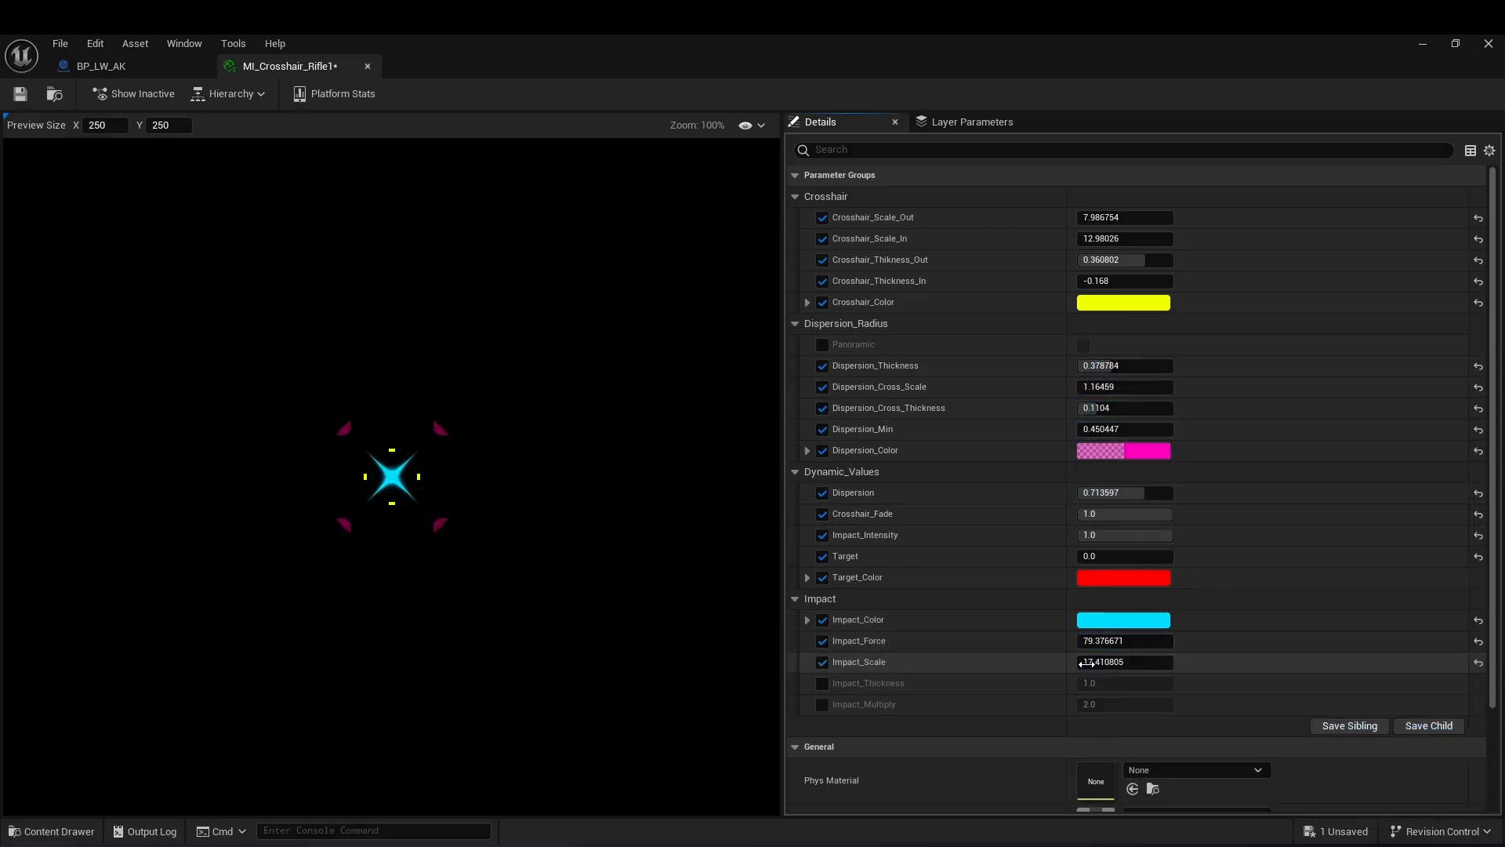
click(1124, 577)
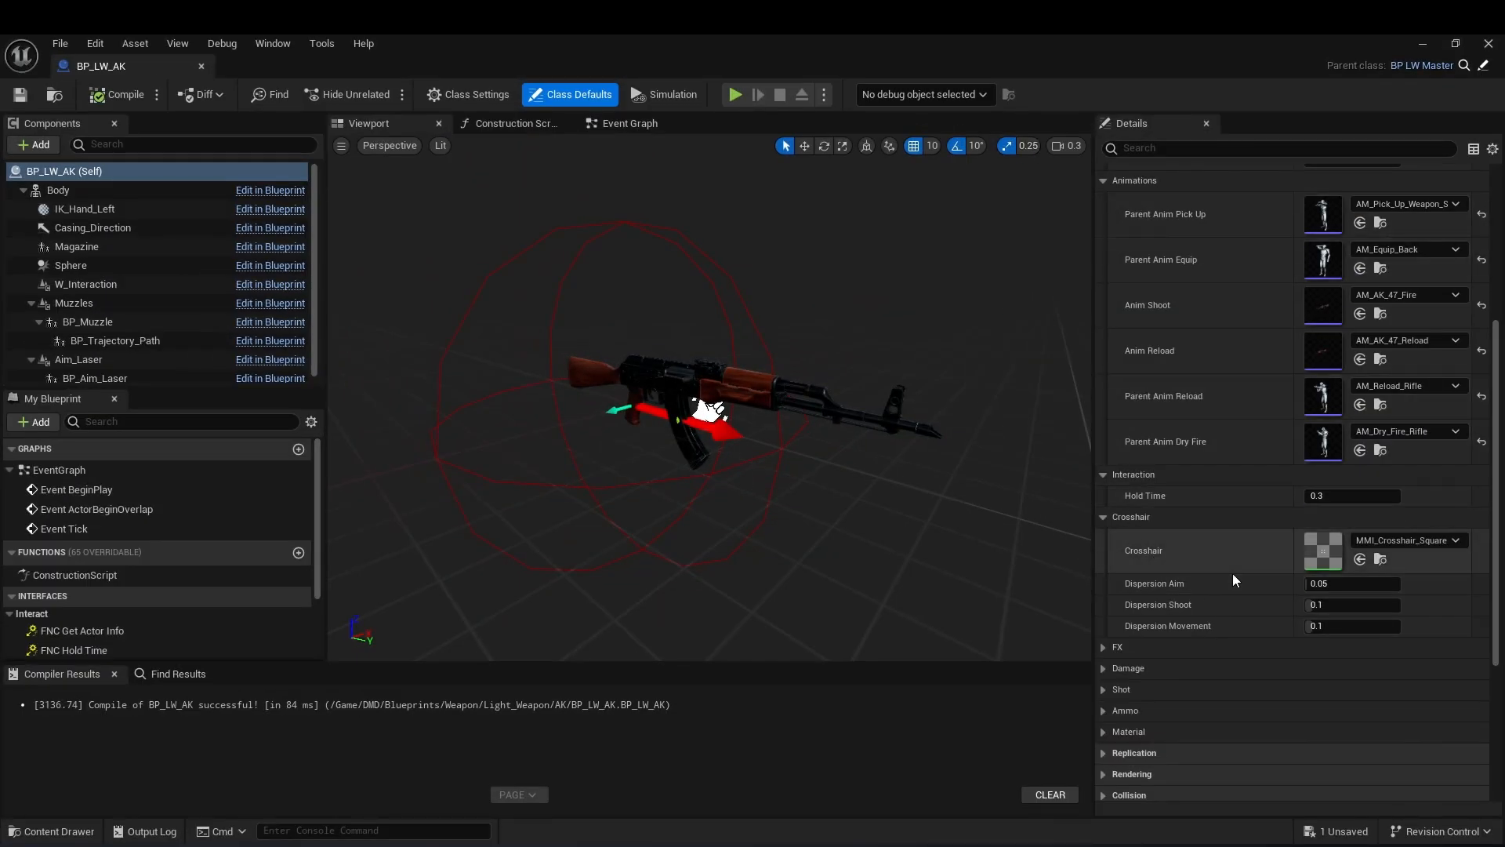
Locate the weapon's crosshair folder in the project and delete the copied MI_Crosshair_Rifle1 material instance.
click(1382, 559)
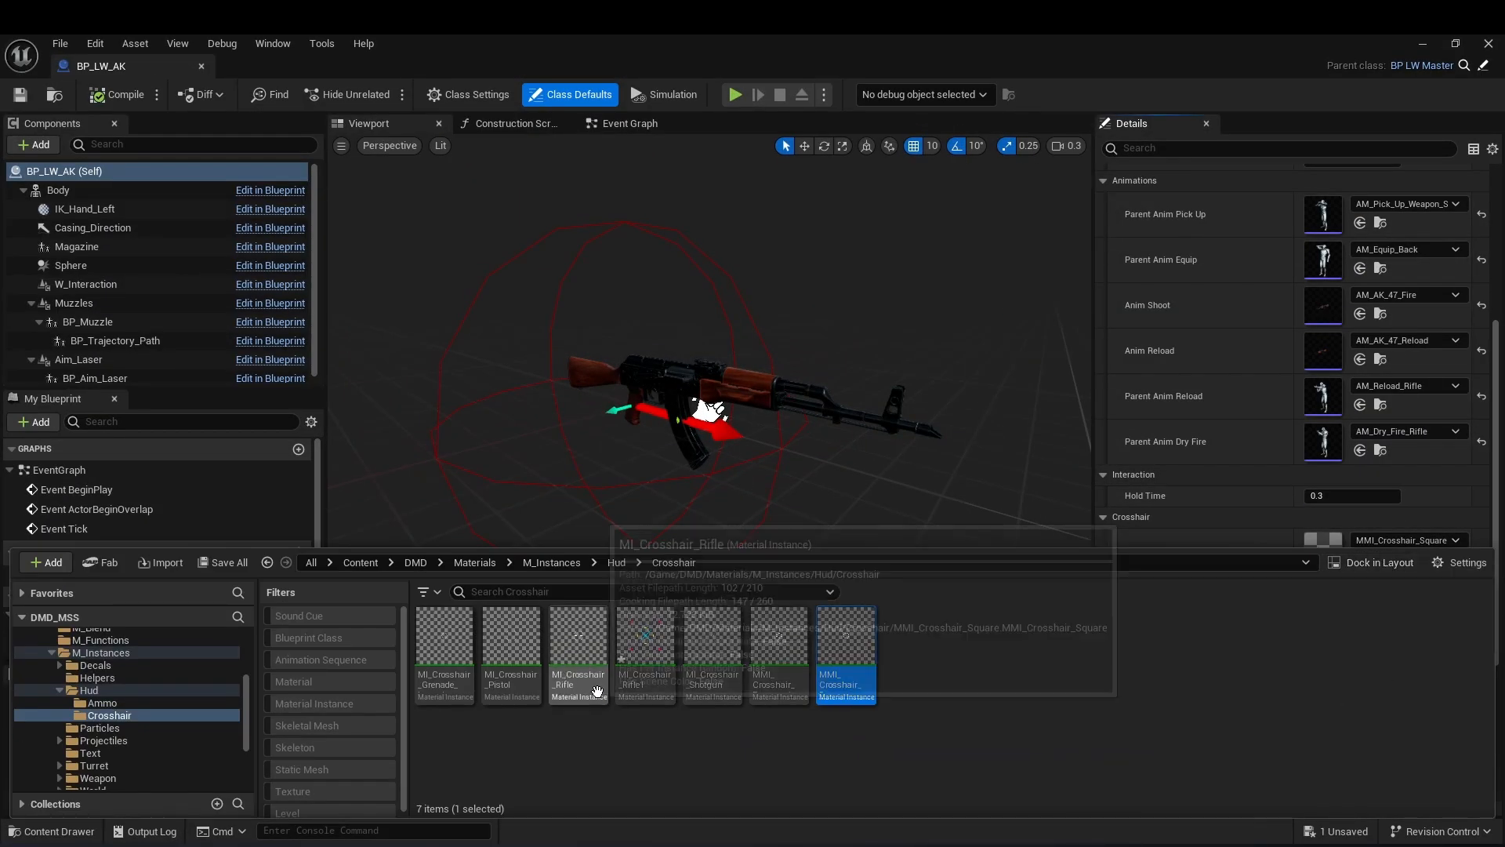
click(647, 666)
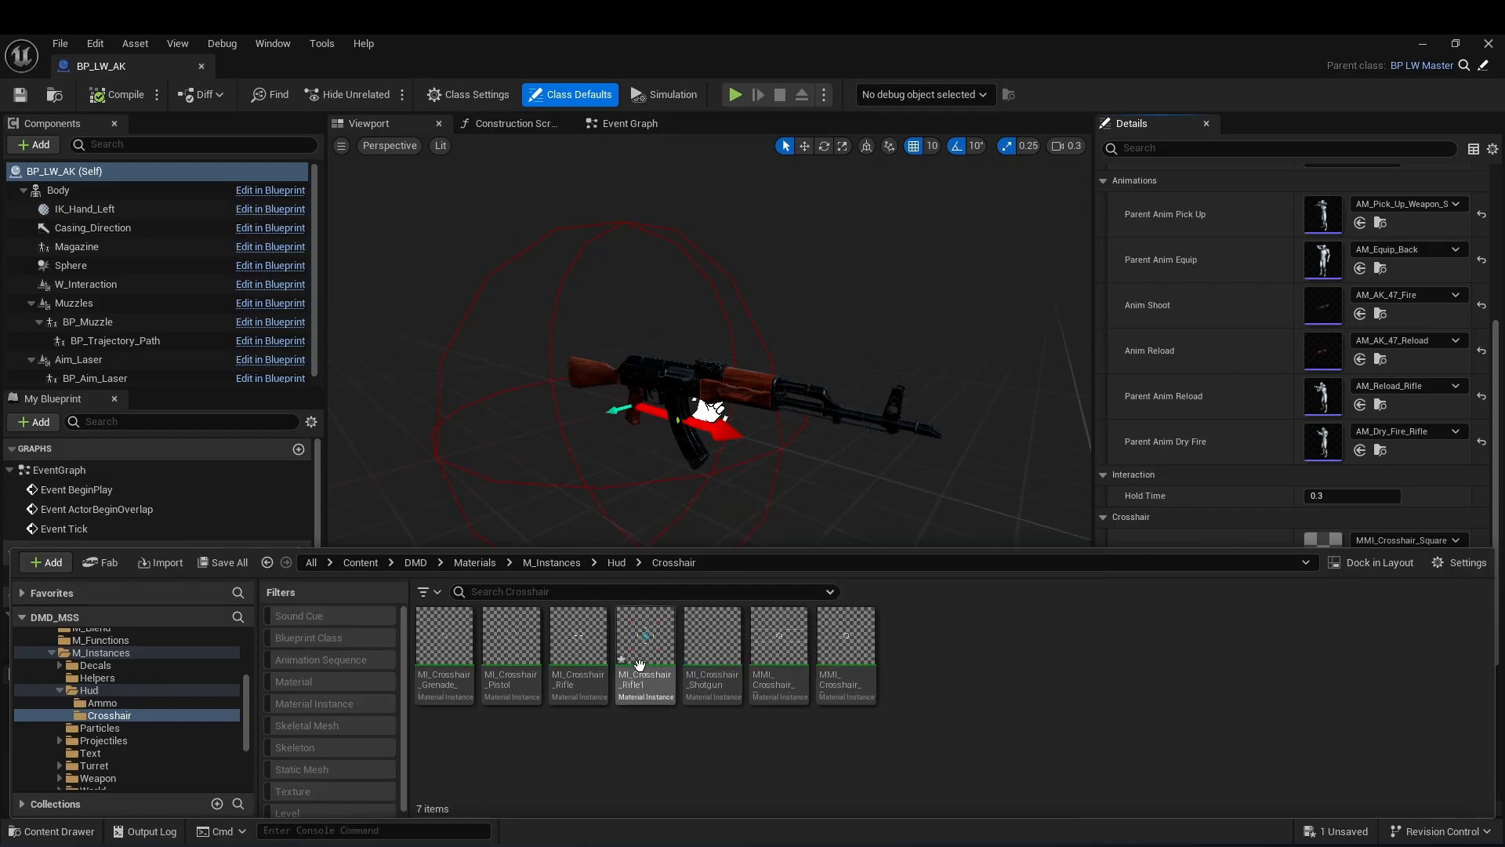
key(Delete)
click(662, 697)
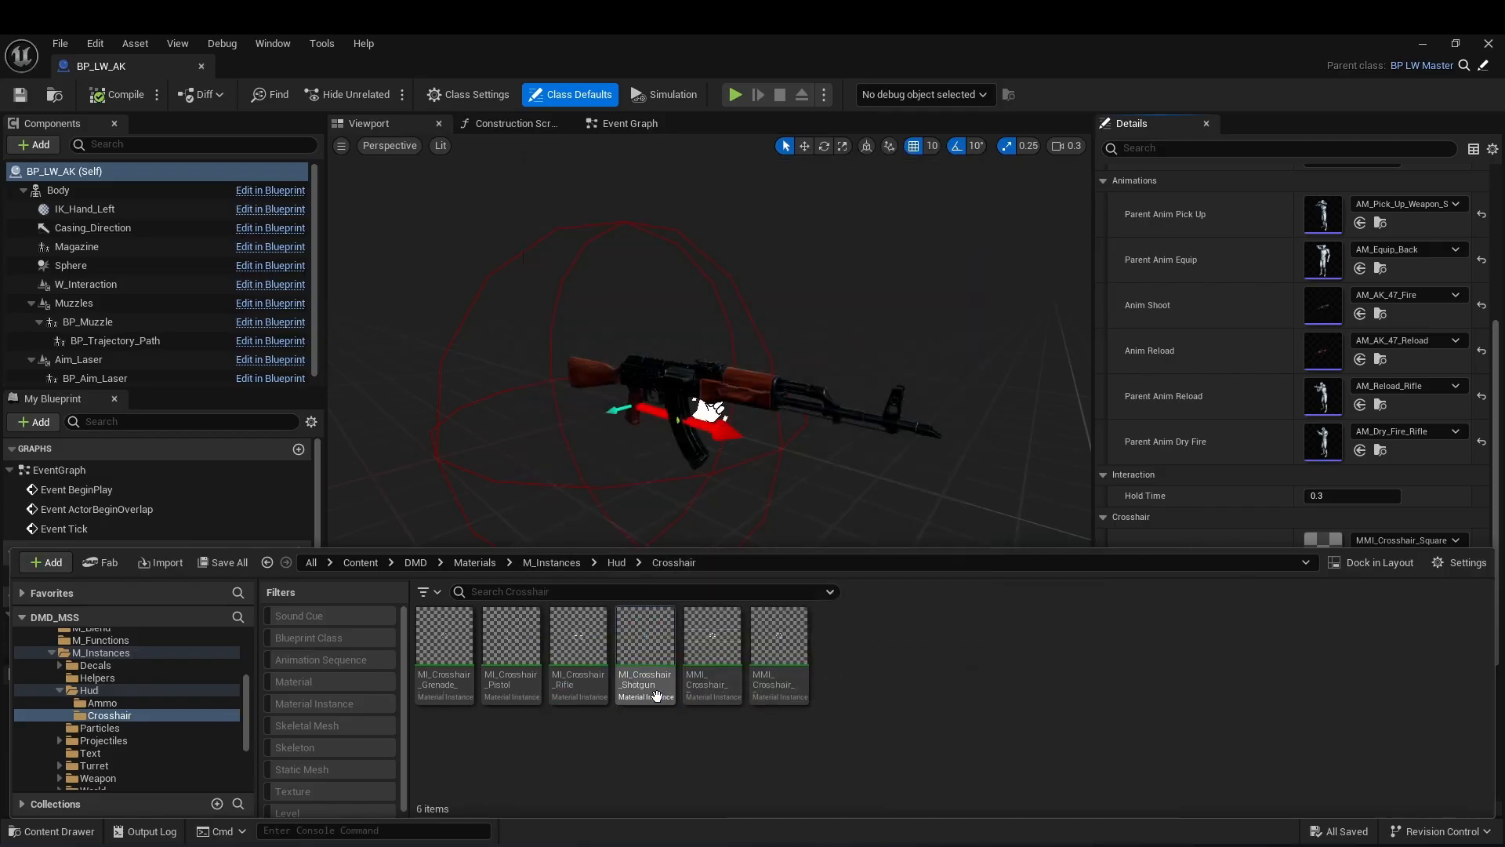
Assign MI_Crosshair_Rifle from the Crosshair folder as the weapon's Crosshair material.
click(578, 658)
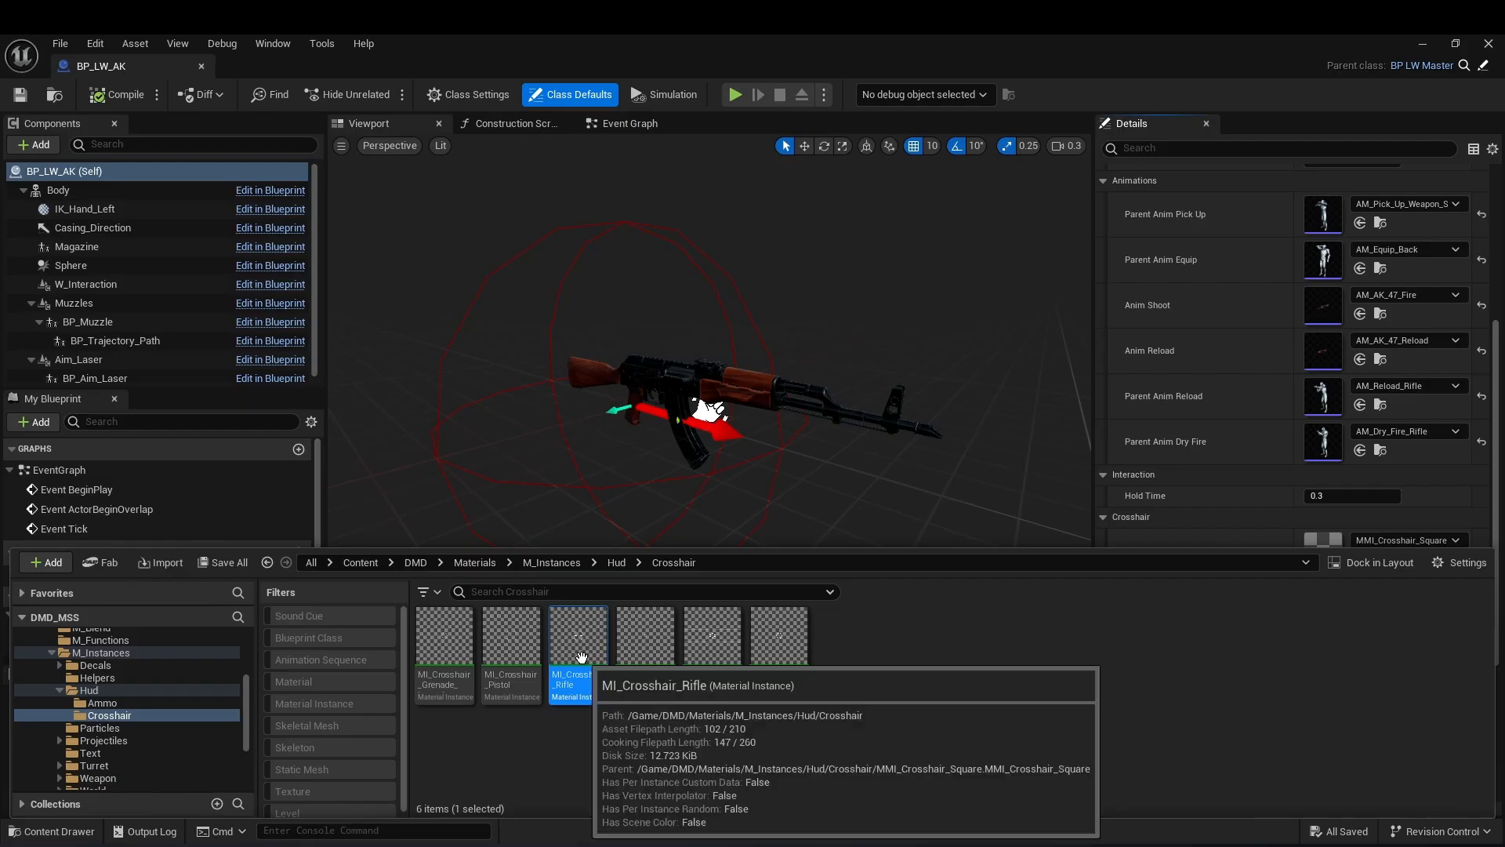
scroll(1251, 474, down, 3)
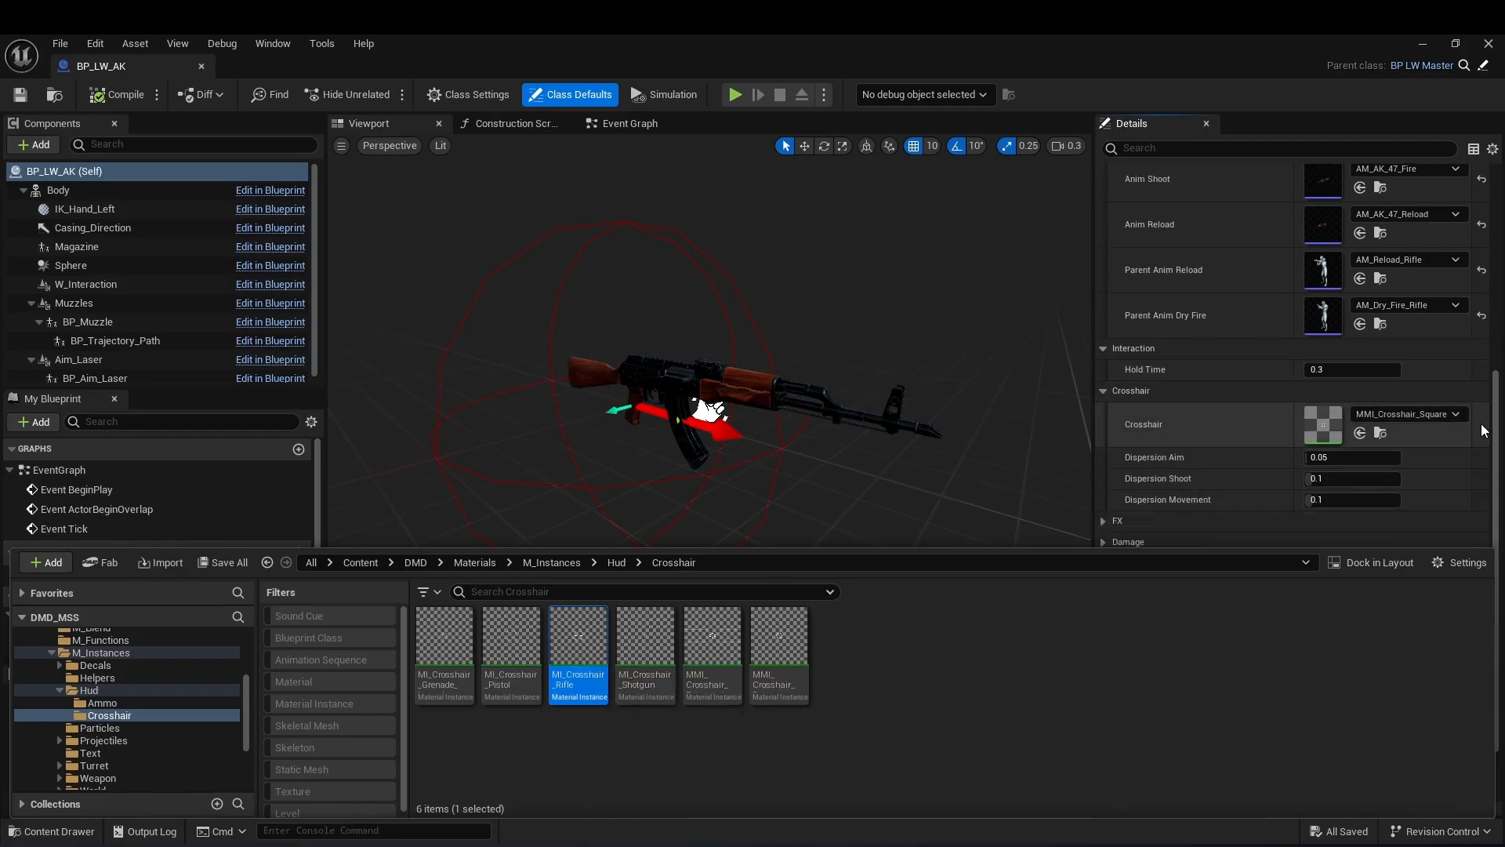
click(1361, 431)
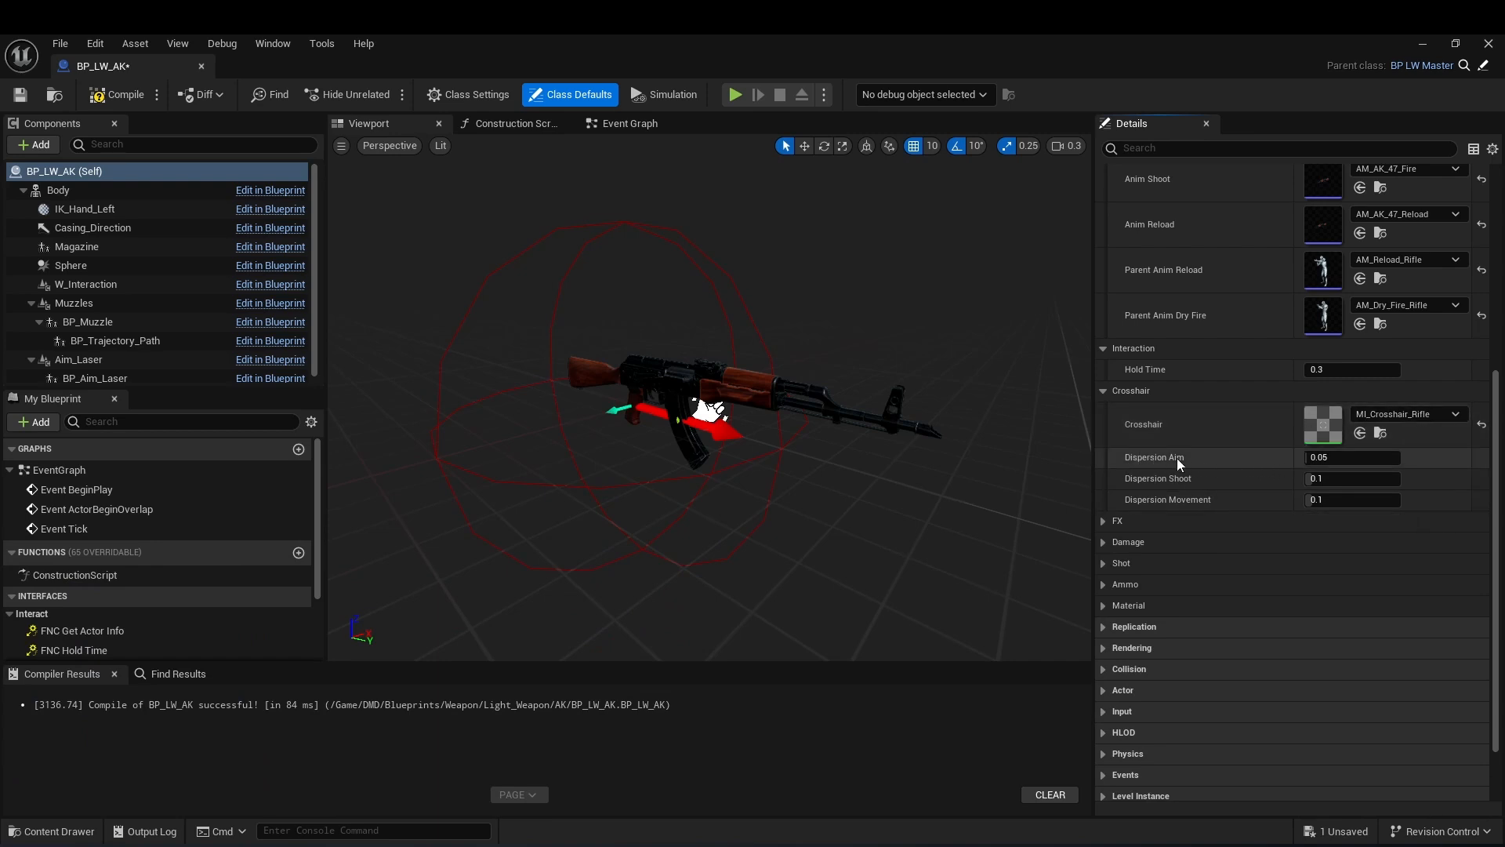
Try a Dispersion Aim of 1.0 in the Crosshair settings and reset it to its default.
drag(1323, 459, 1380, 459)
click(1353, 459)
text(0.1588)
key(Return)
text(1)
key(Return)
scroll(1239, 566, up, 2)
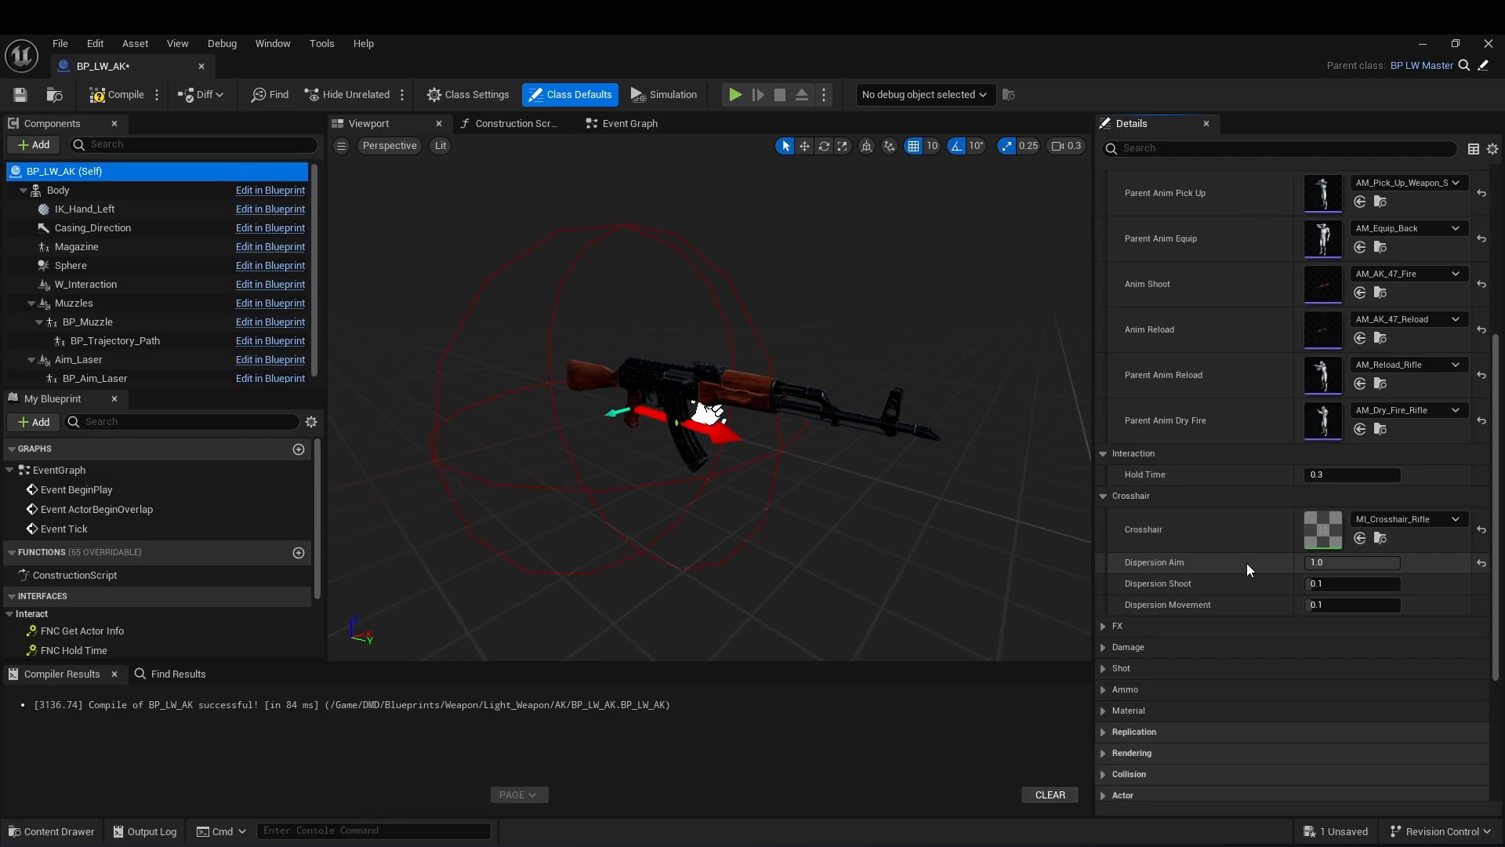
click(1481, 563)
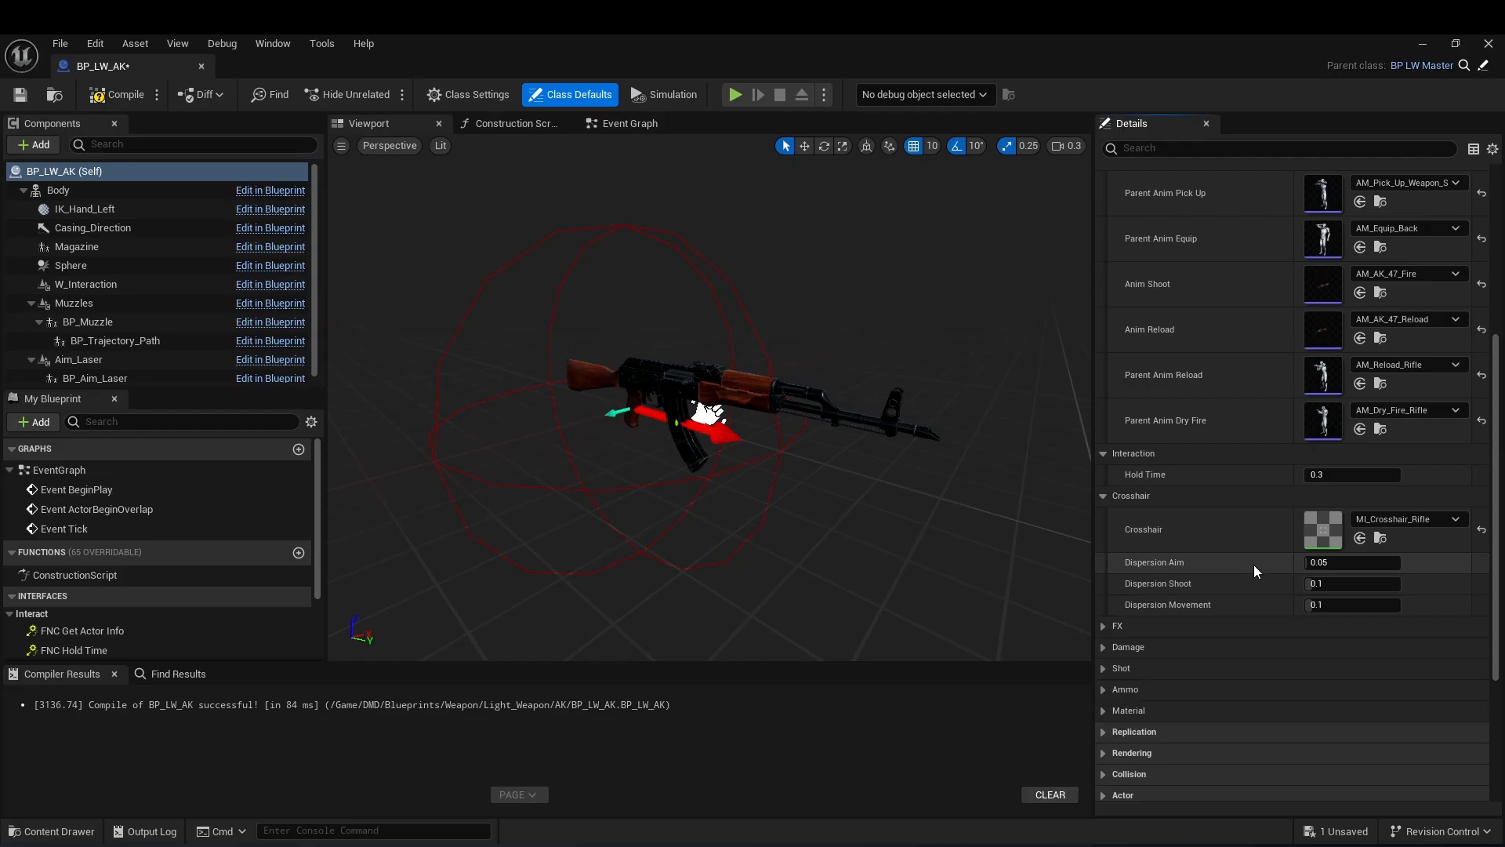
Expand the FX settings, and set Projectile to BP_Projectile_AK and Projectile Shell to NS_Shell_Rifle.
scroll(1247, 580, down, 2)
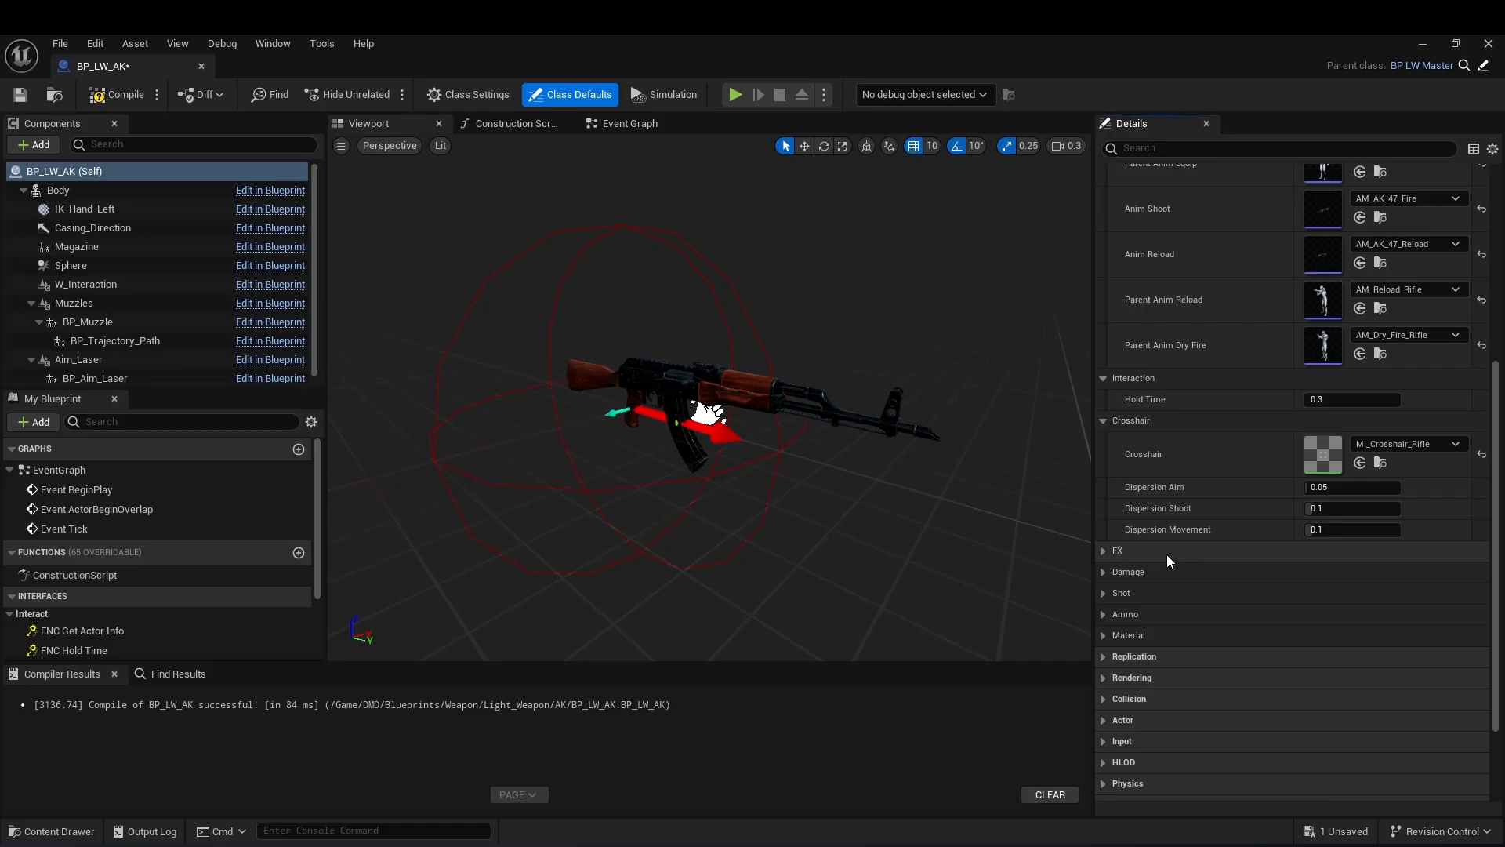
click(1103, 551)
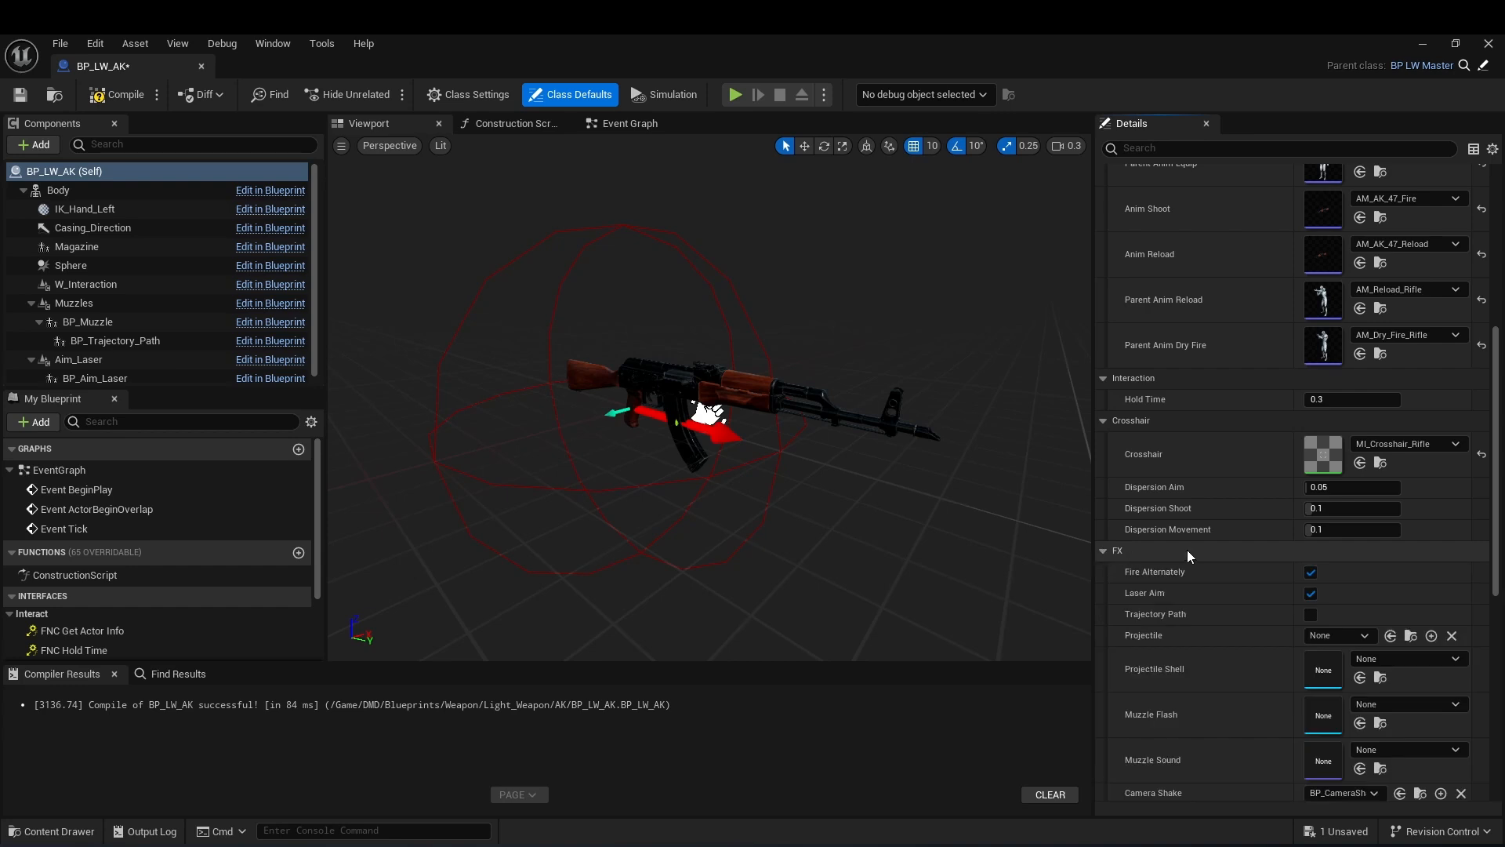
scroll(1187, 549, down, 3)
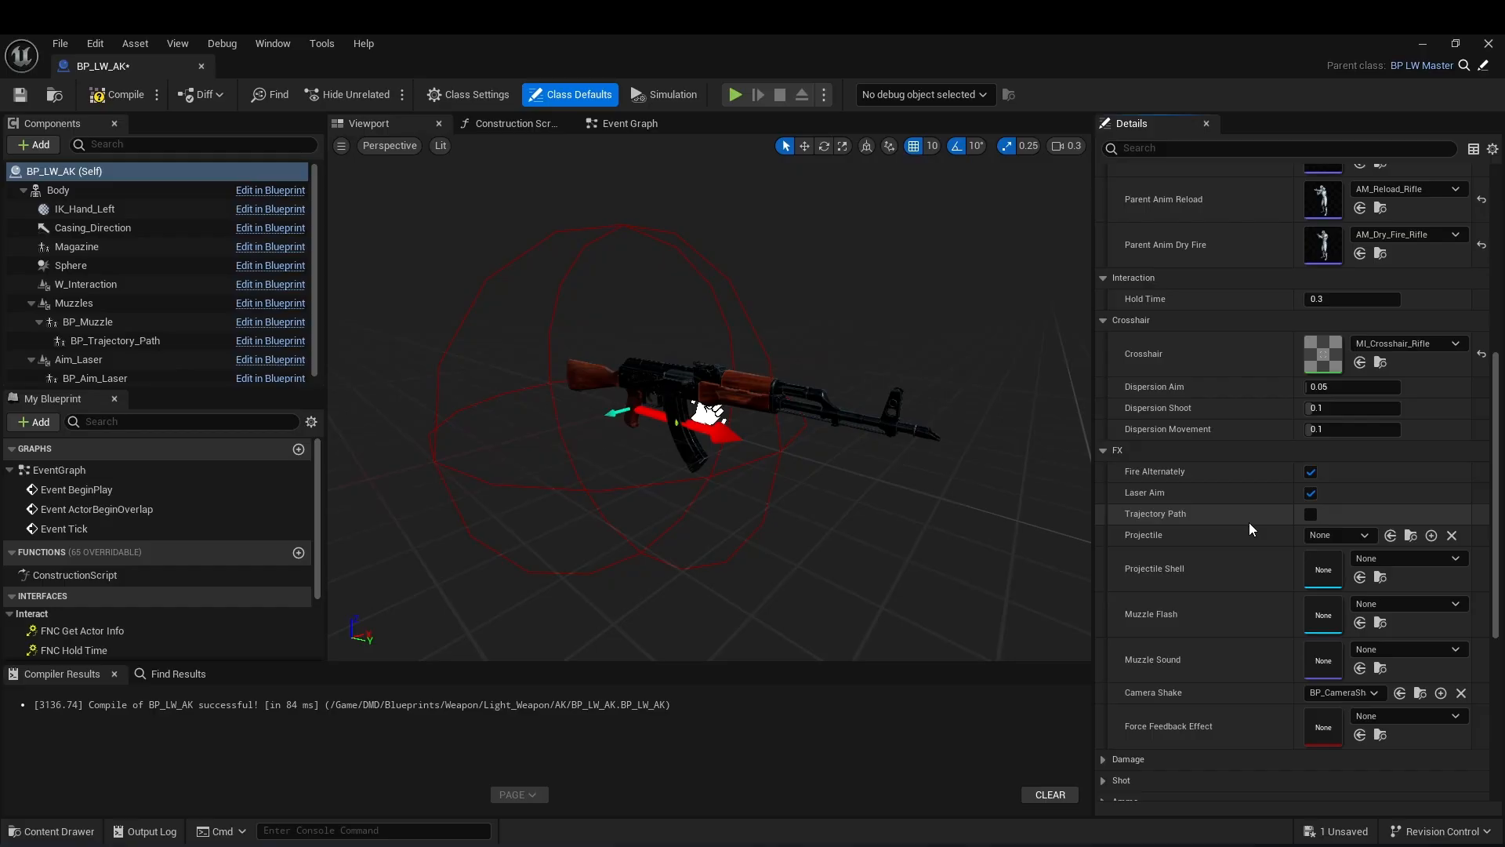
click(1334, 534)
text(ak)
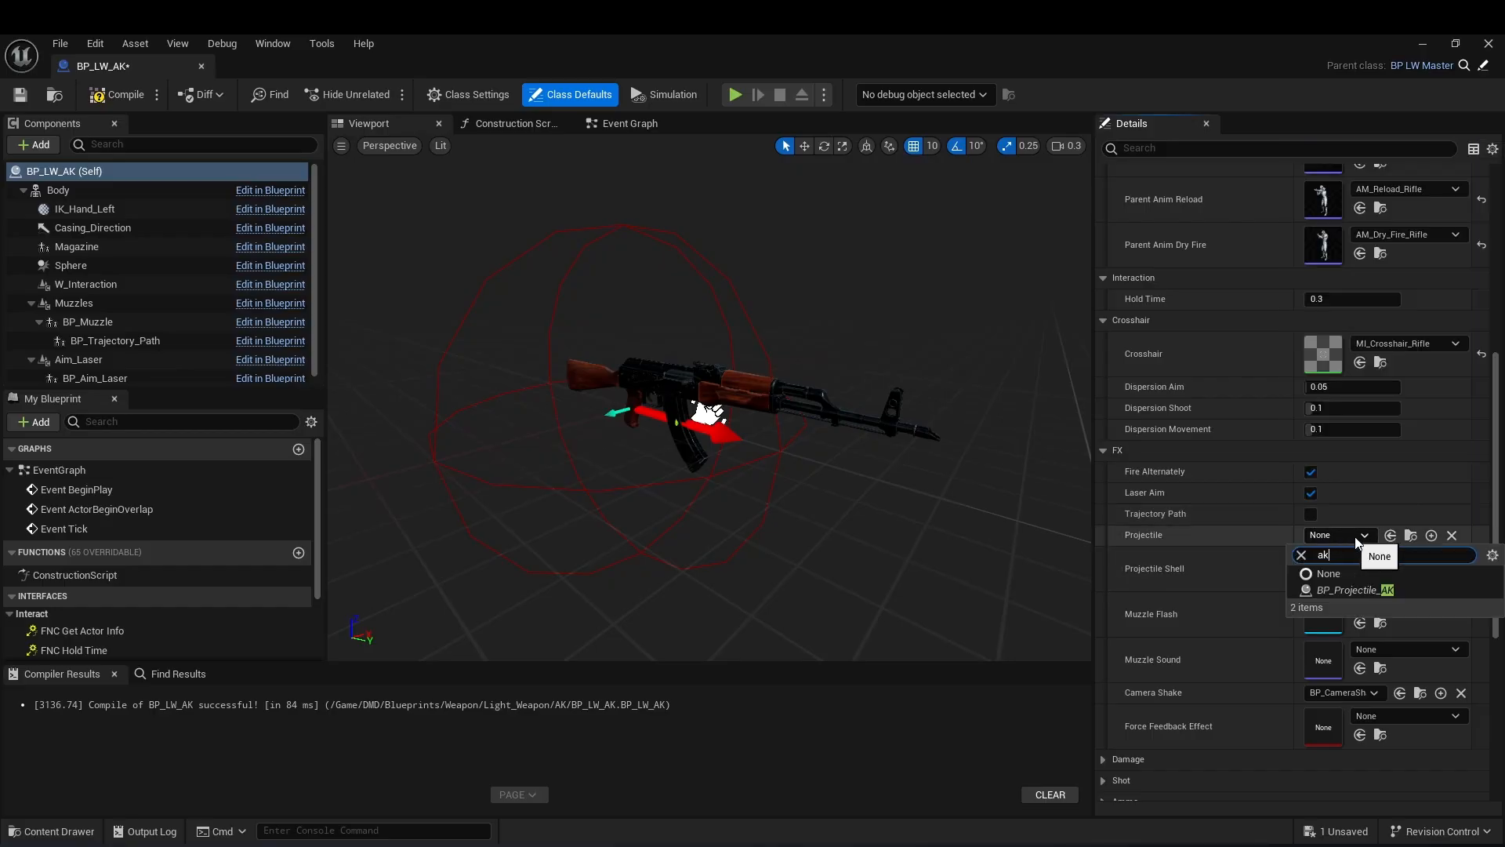
click(1371, 592)
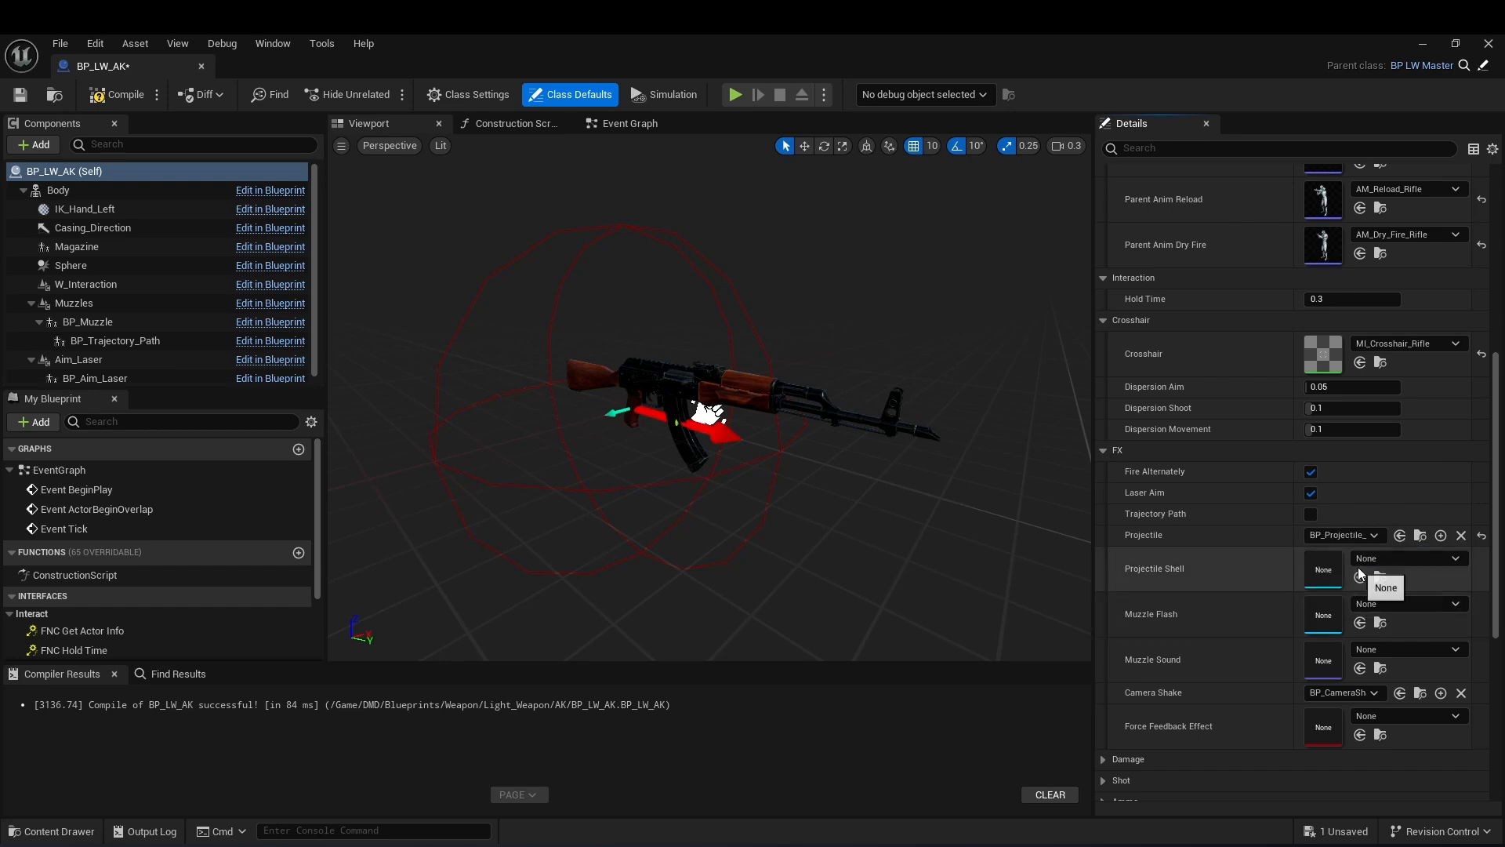
click(1412, 558)
text(she)
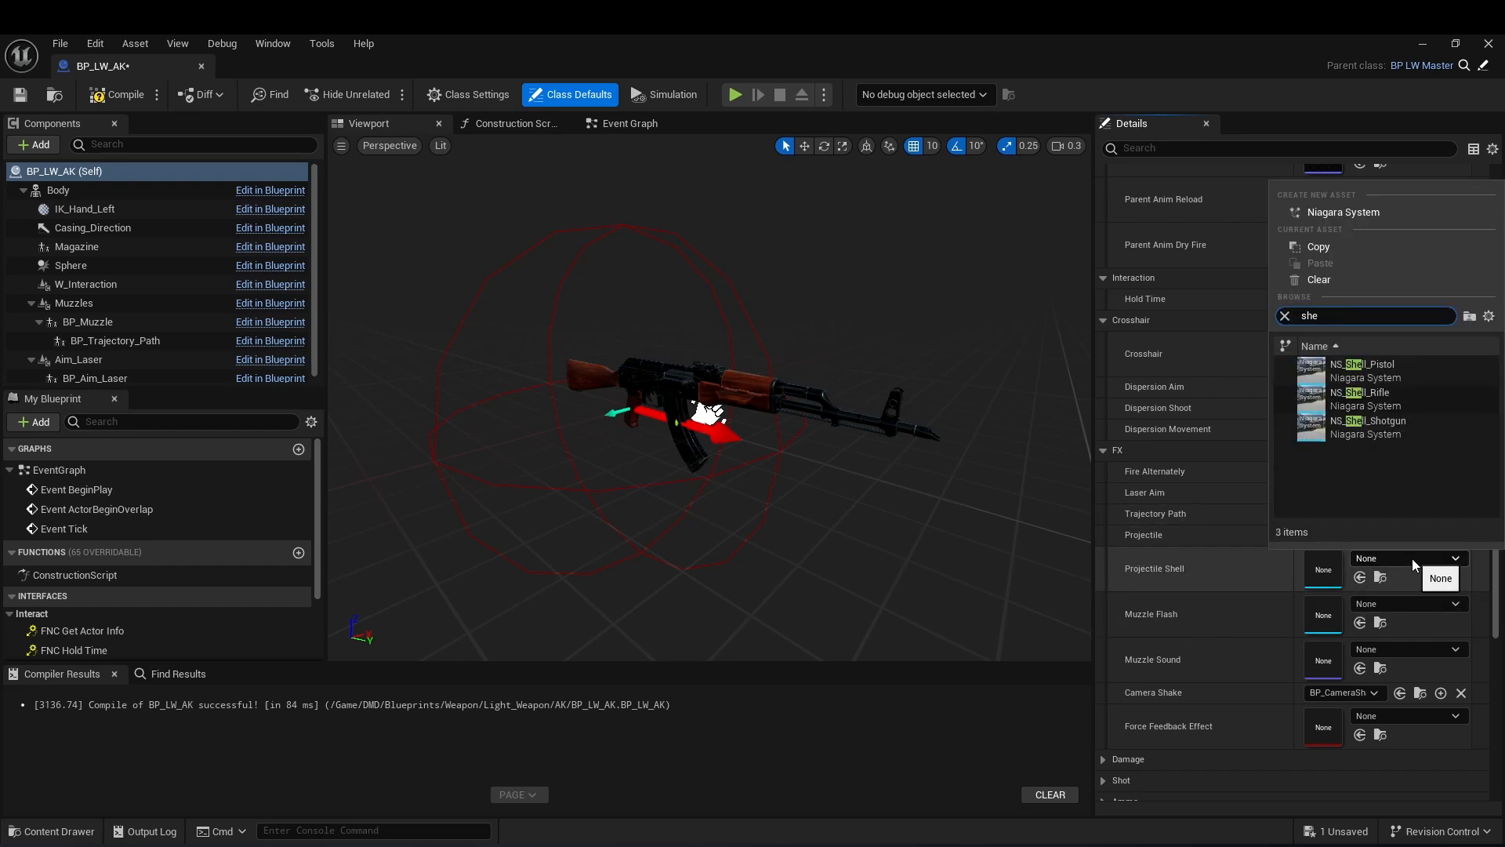
click(1386, 399)
Set Muzzle Flash to NS_Muzzle_Flash_Standard_Orange and locate it in the project's particle system folders.
click(1408, 604)
text(m)
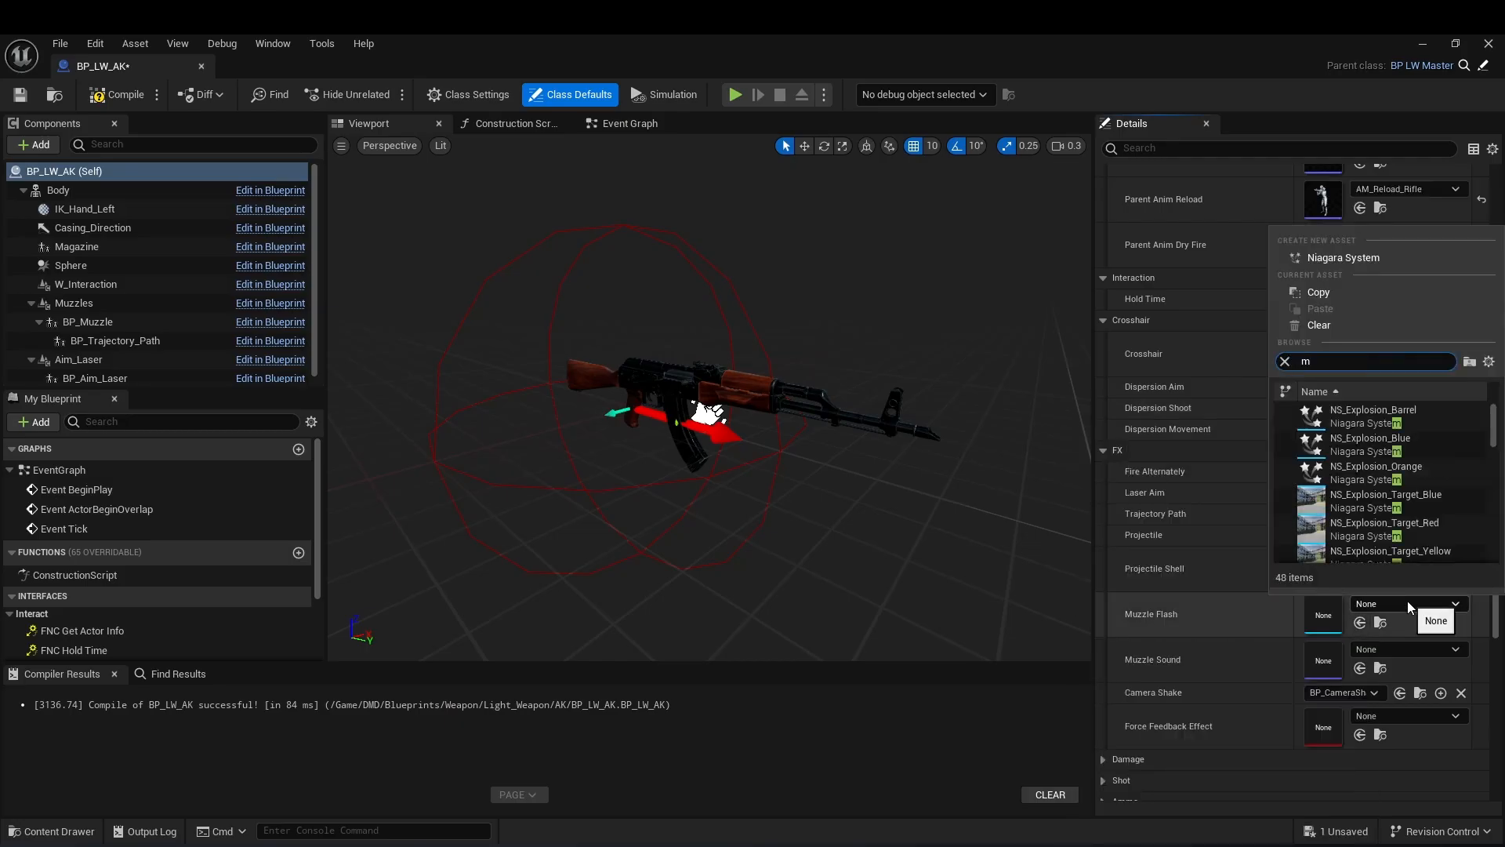
text(uzzl)
scroll(1404, 486, down, 3)
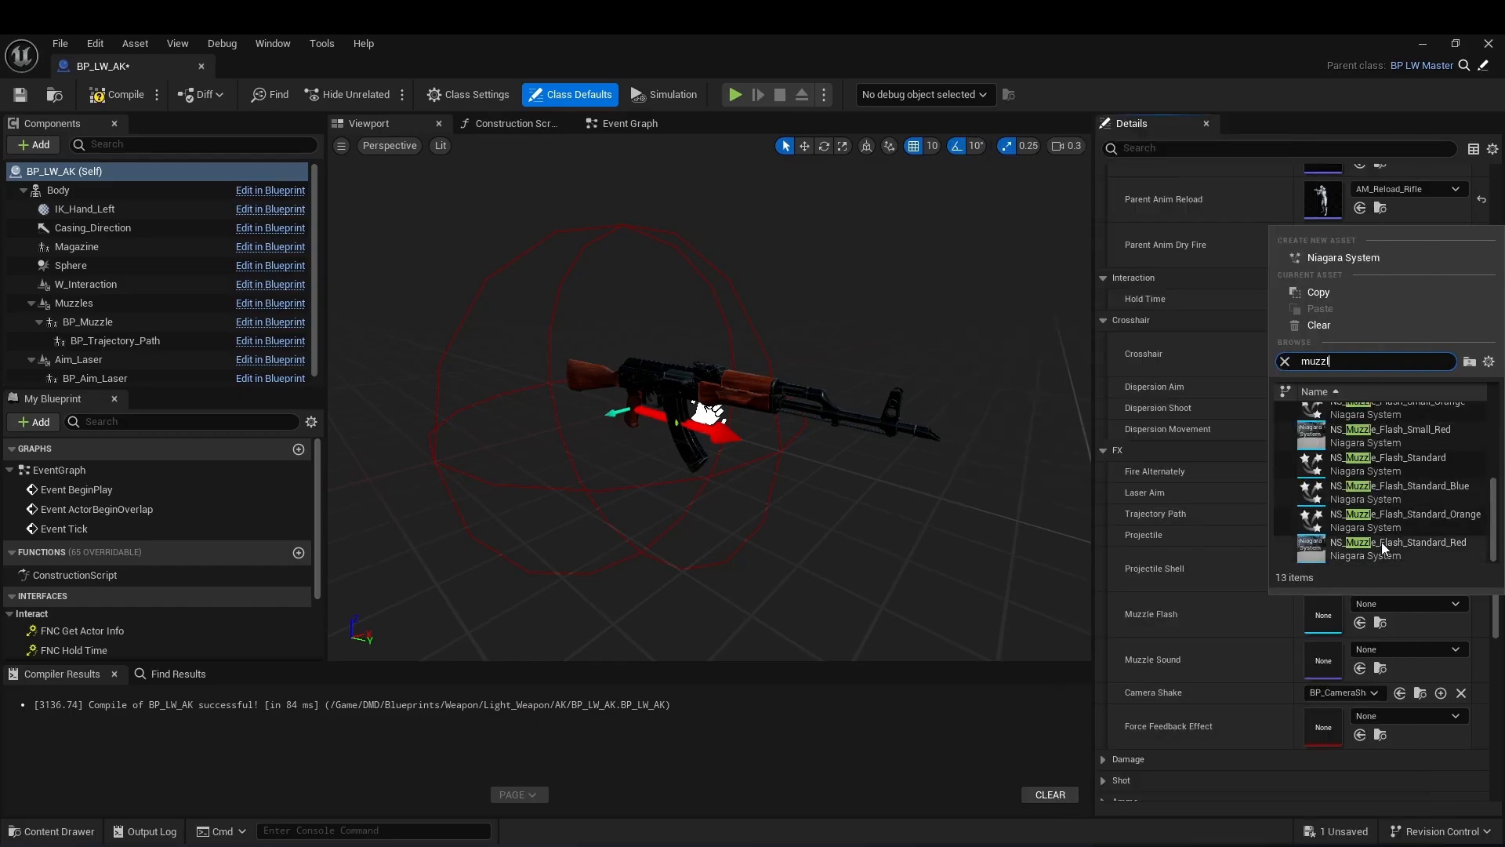
click(1380, 519)
click(1381, 623)
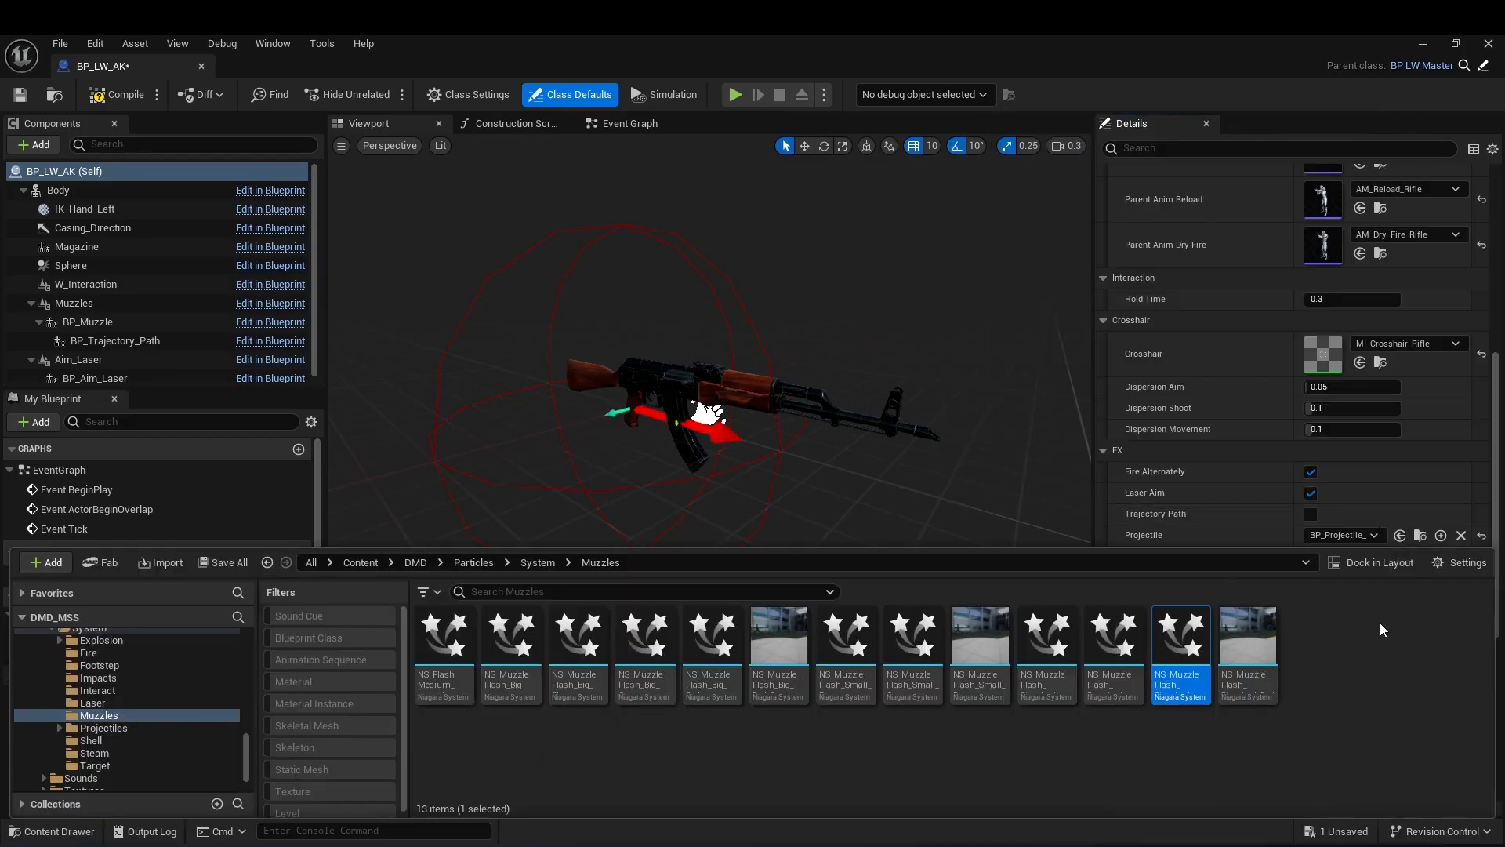
click(538, 562)
click(848, 672)
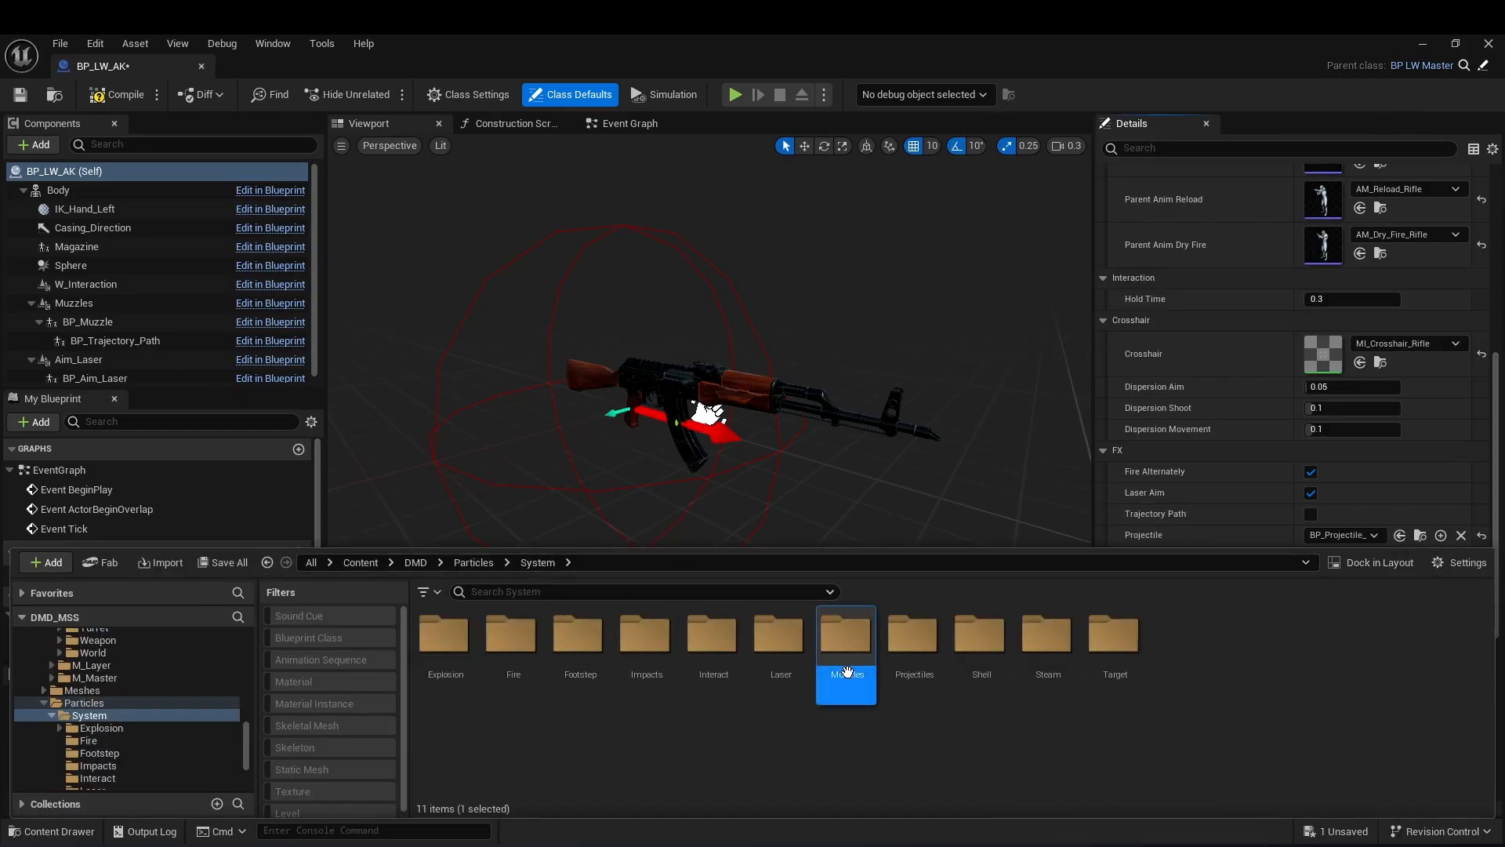
click(1056, 525)
Search the sound cues for "sc shot" and set Muzzle Sound to SC_Bullet_Standard_Shot.
click(1396, 649)
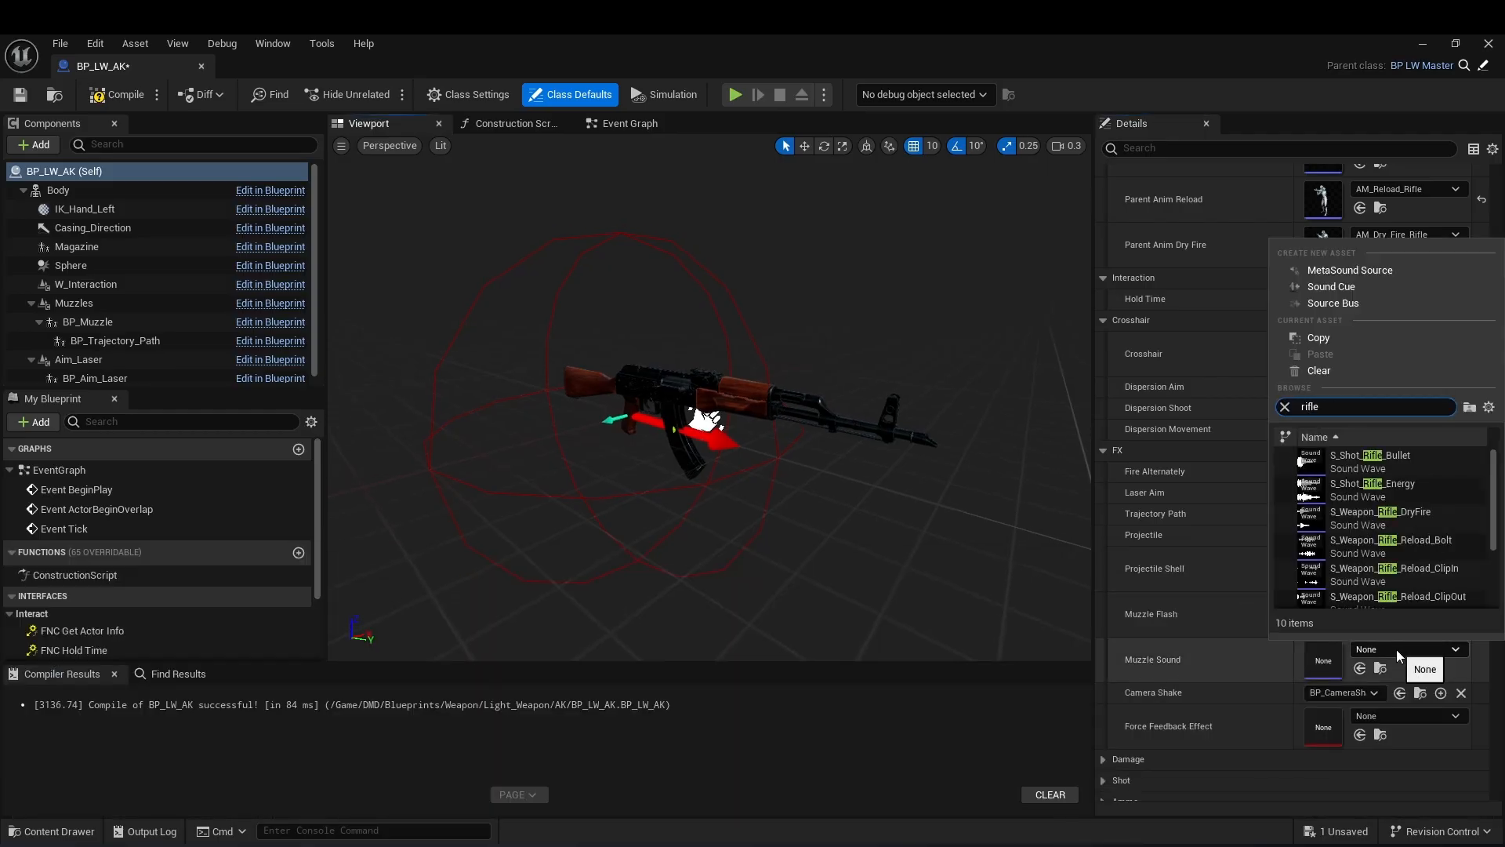
key(BackSpace)
key(BackSpace)
key(BackSpace)
key(BackSpace)
key(BackSpace)
text(sc)
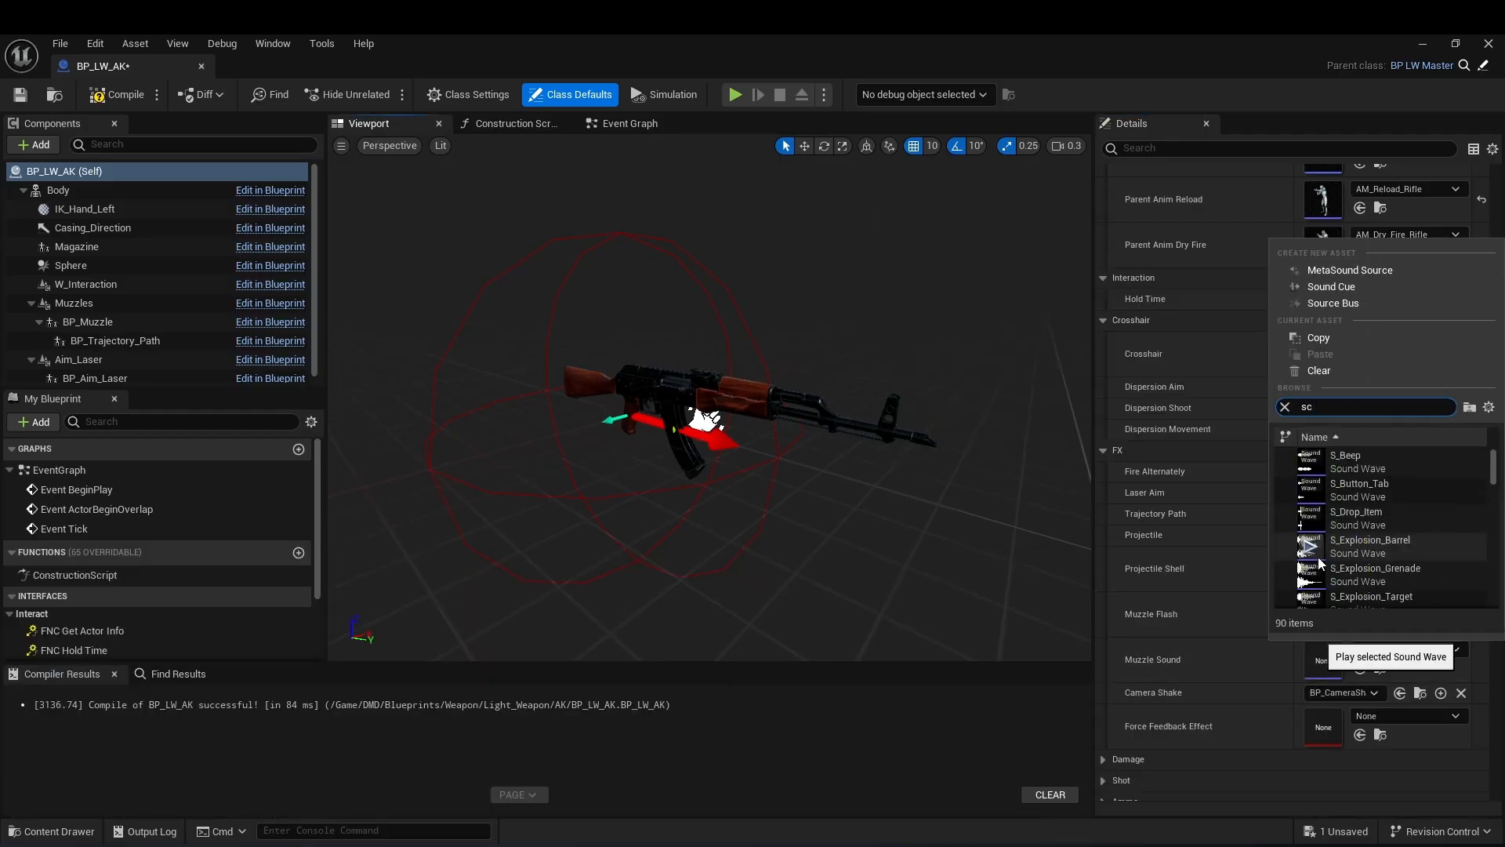
text( shot)
scroll(1342, 533, down, 2)
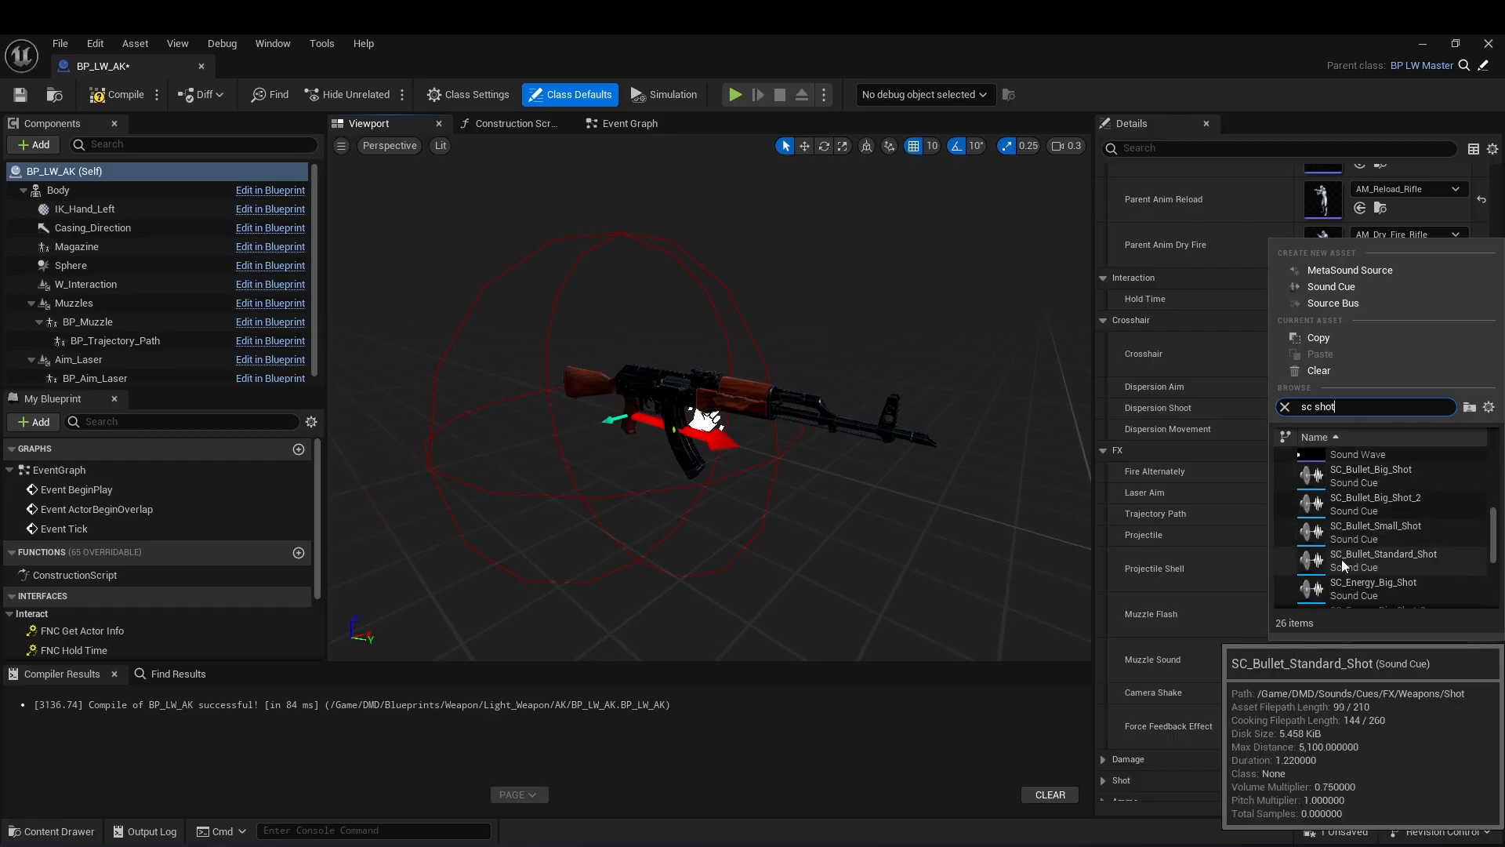
click(1342, 558)
Set Camera Shake to BP_CameraShake_Weapon_Rifle from the weapon camera shake folder, and widen the details area to show full asset names.
scroll(1234, 695, down, 1)
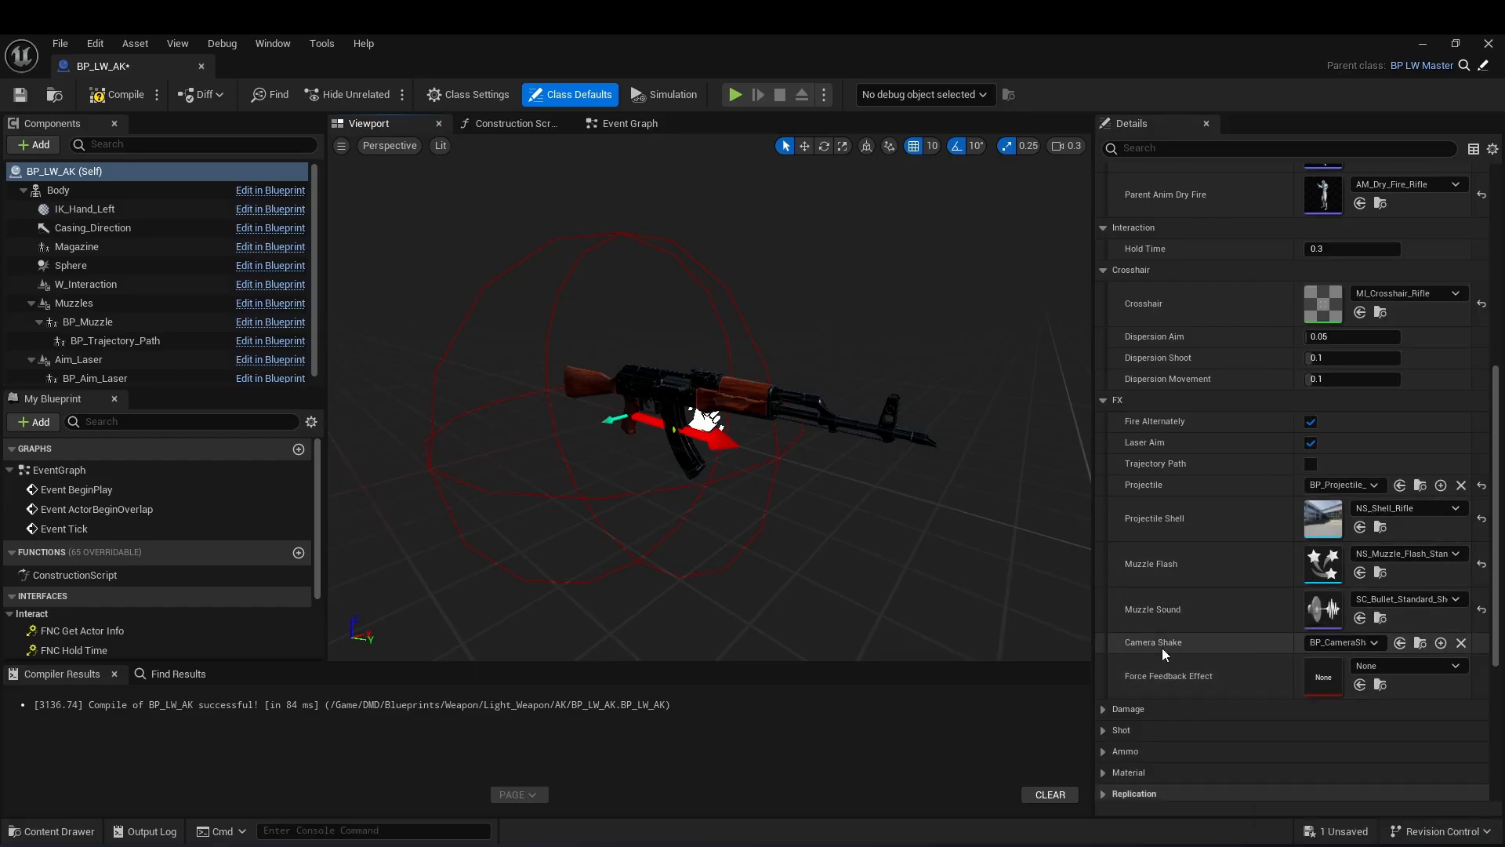
click(1420, 642)
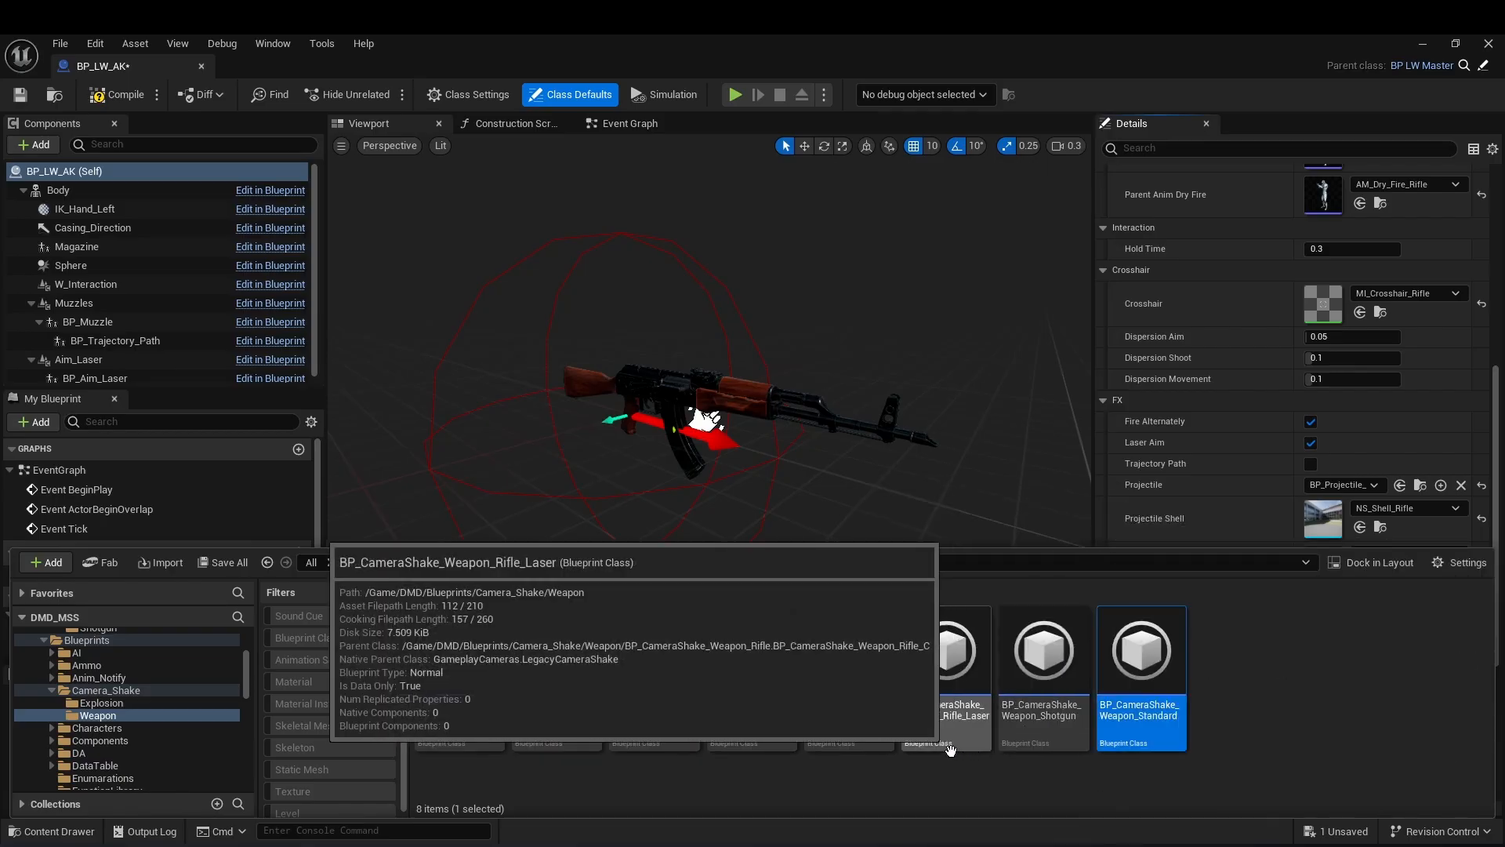
click(849, 674)
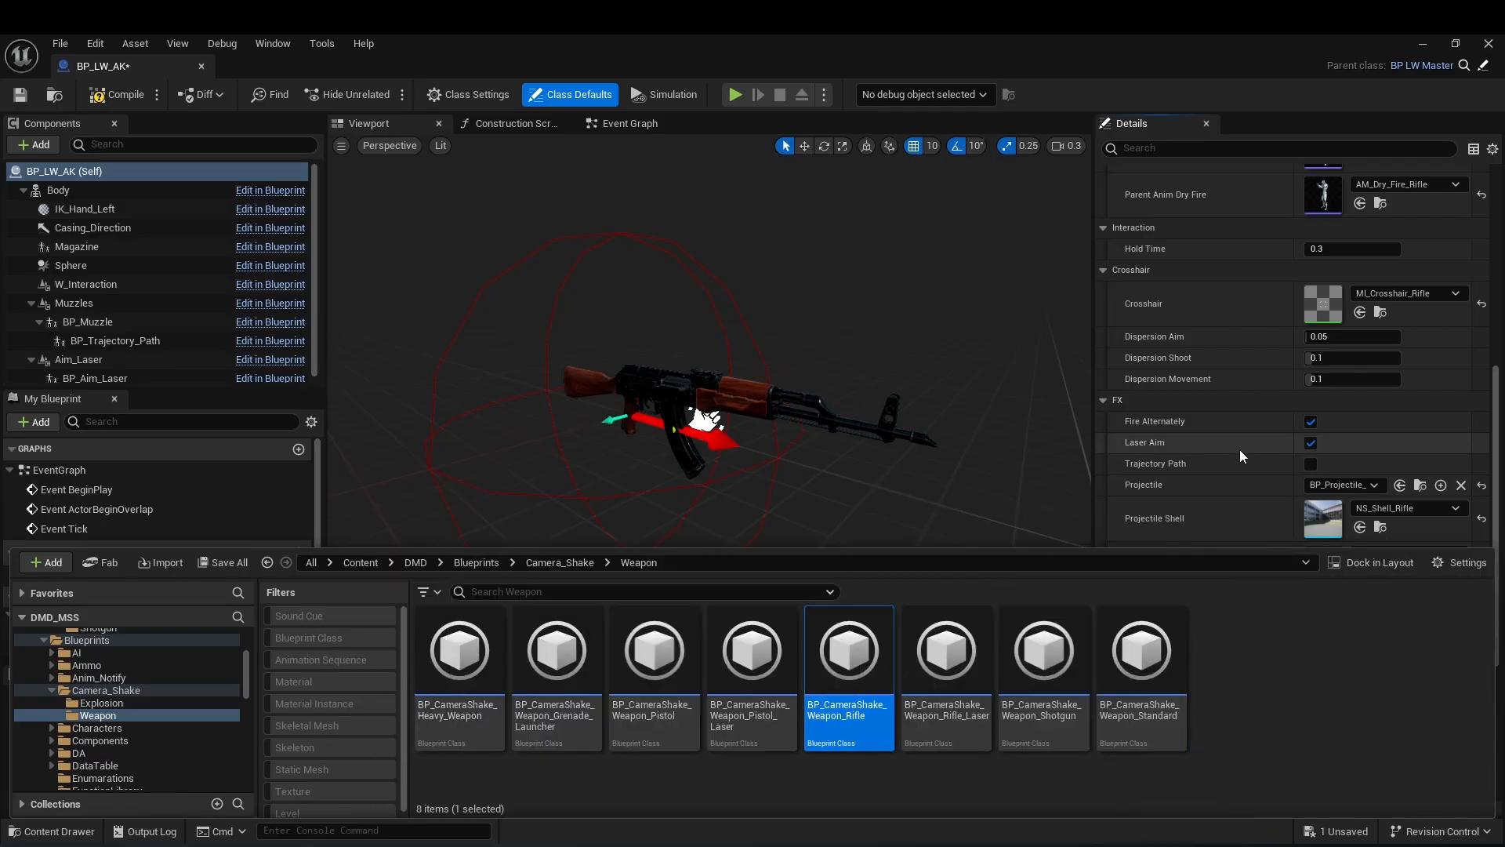
scroll(1235, 423, down, 5)
click(1398, 405)
drag(1097, 411, 950, 408)
drag(1220, 414, 1165, 414)
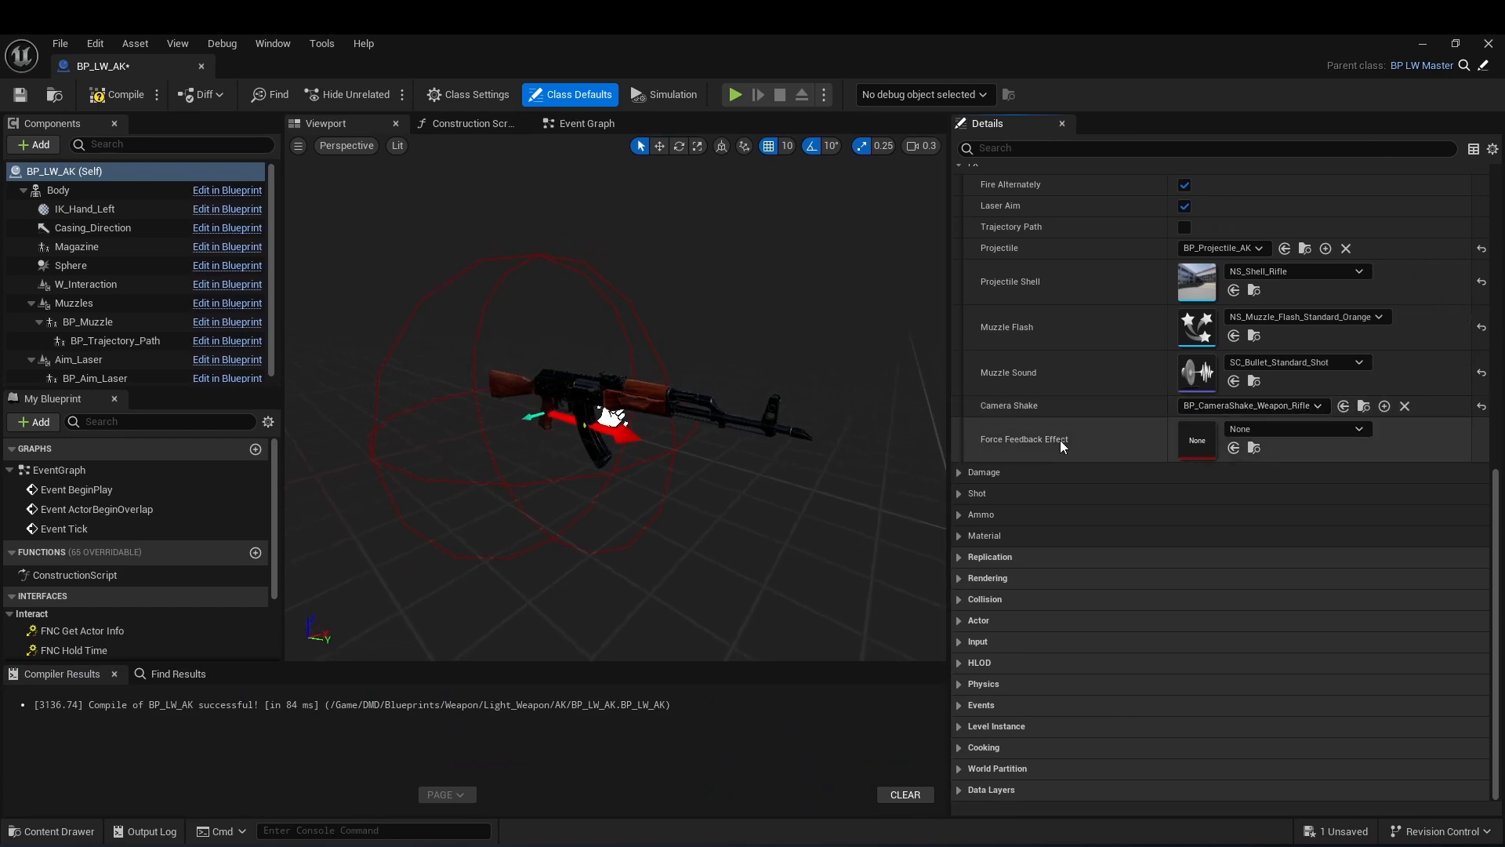
Set Force Feedback Effect to FFE_Shot_Auto_Standard and locate it in the Force_Feedback folder.
click(1311, 430)
scroll(1328, 638, down, 3)
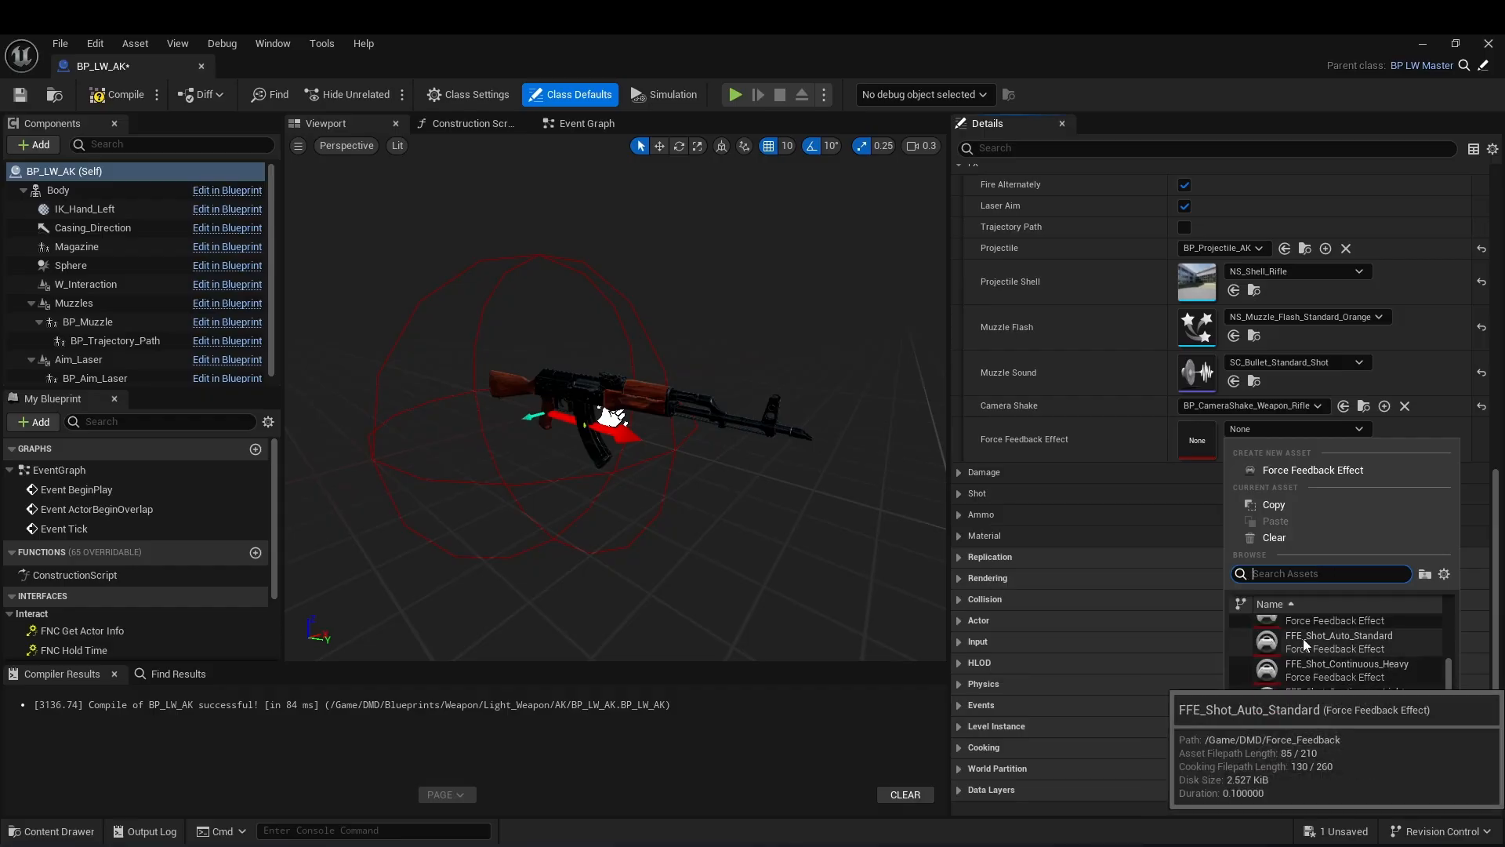
click(1364, 646)
click(1254, 447)
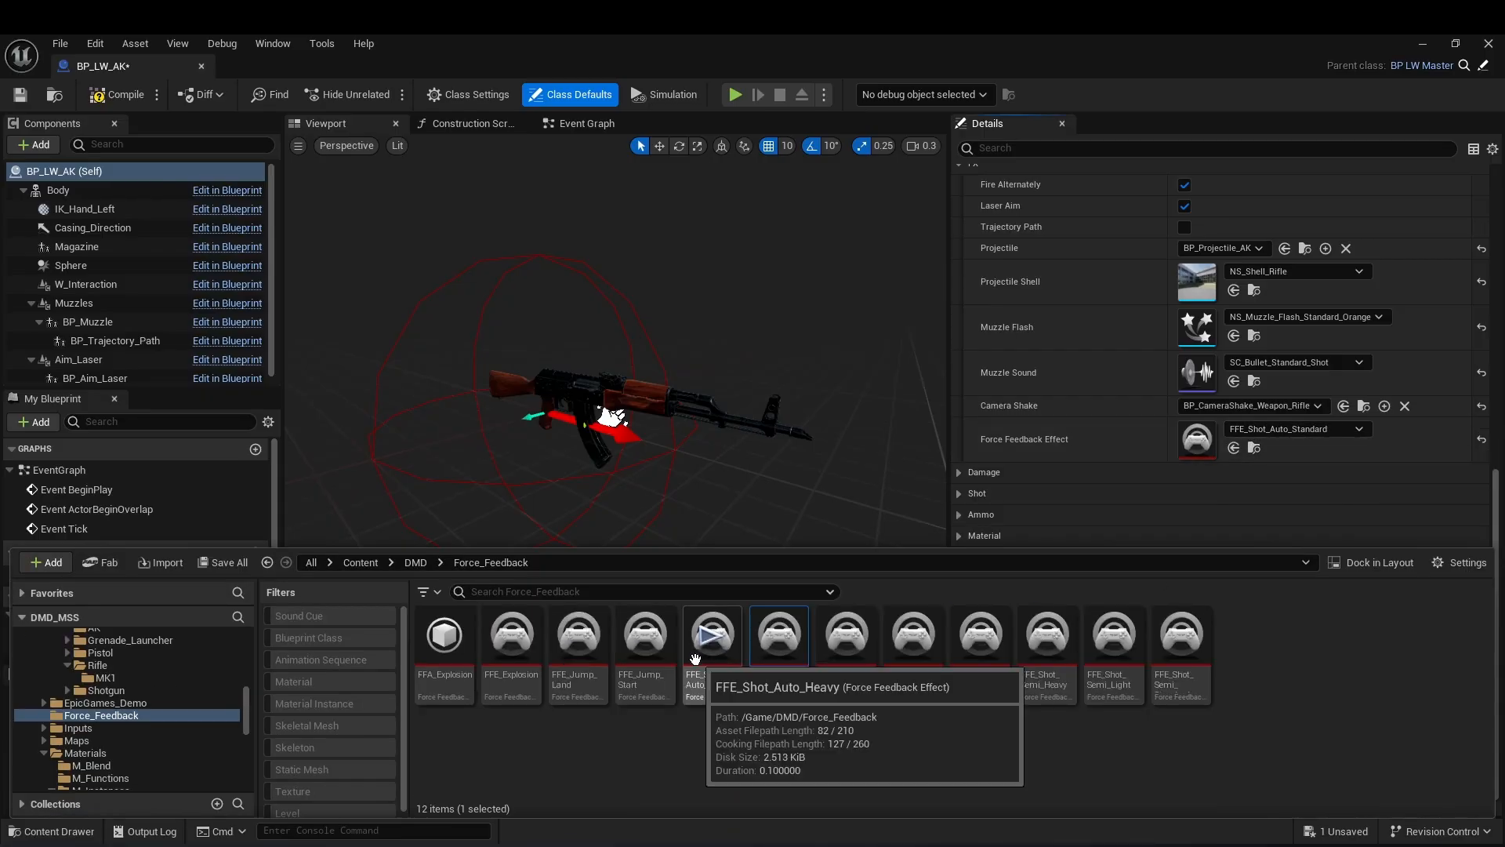
click(1126, 435)
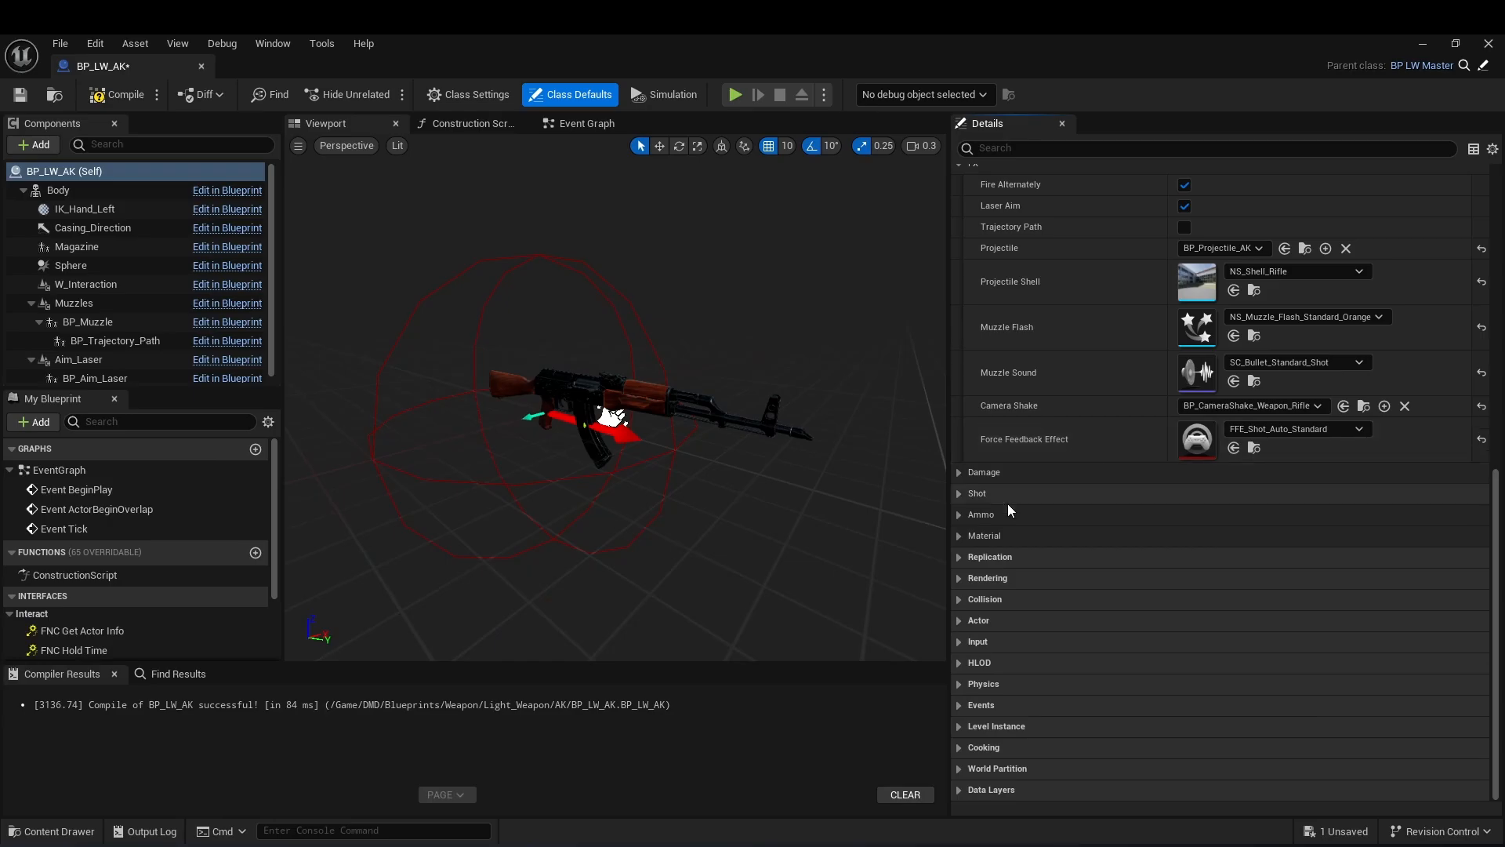
Expand the Damage settings and check the available Elemental Damage types, keeping Kinetic.
click(958, 473)
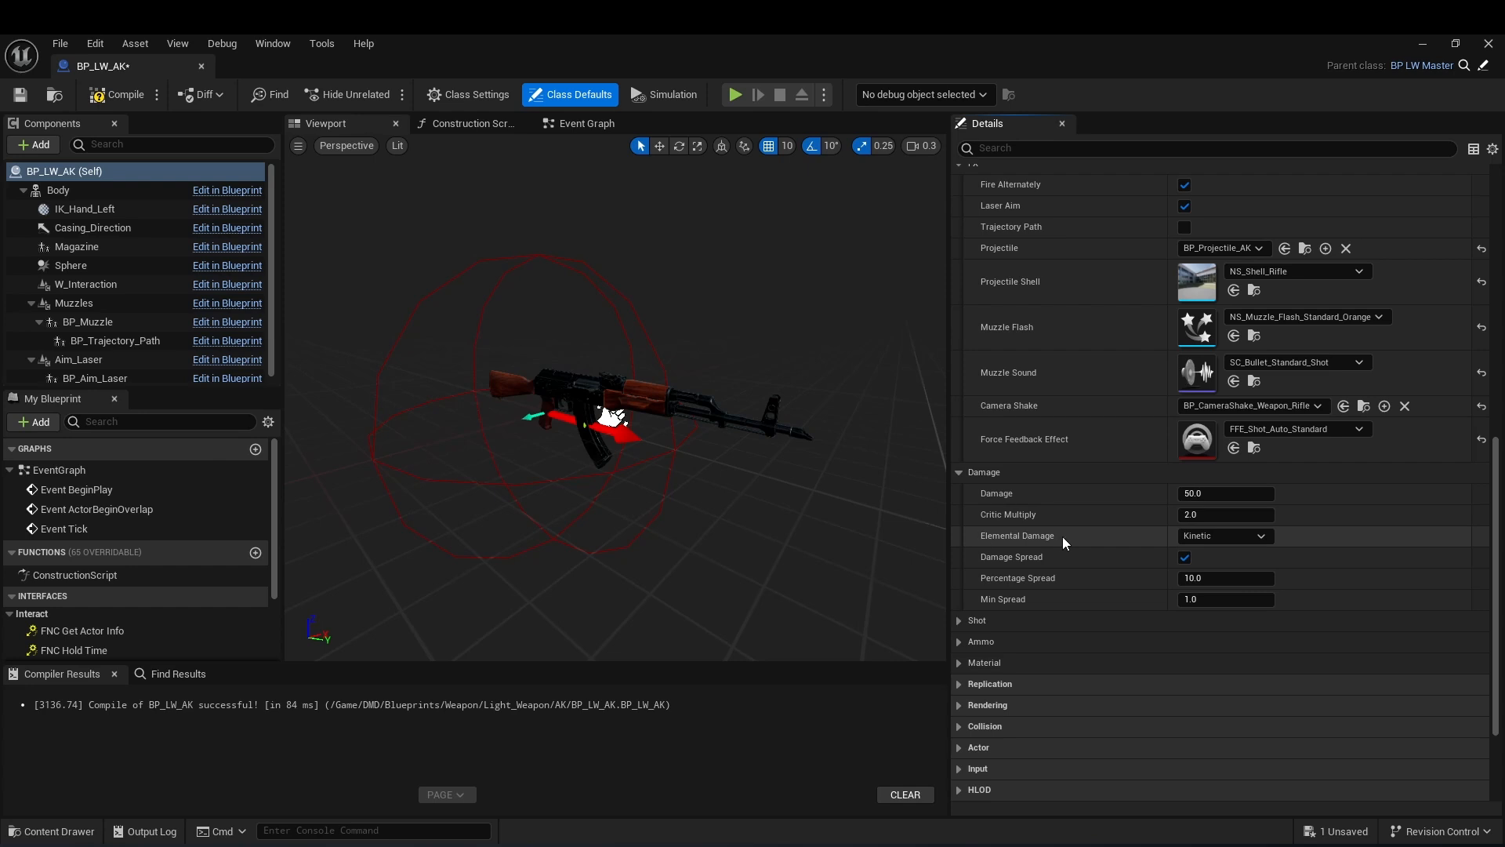
click(1230, 537)
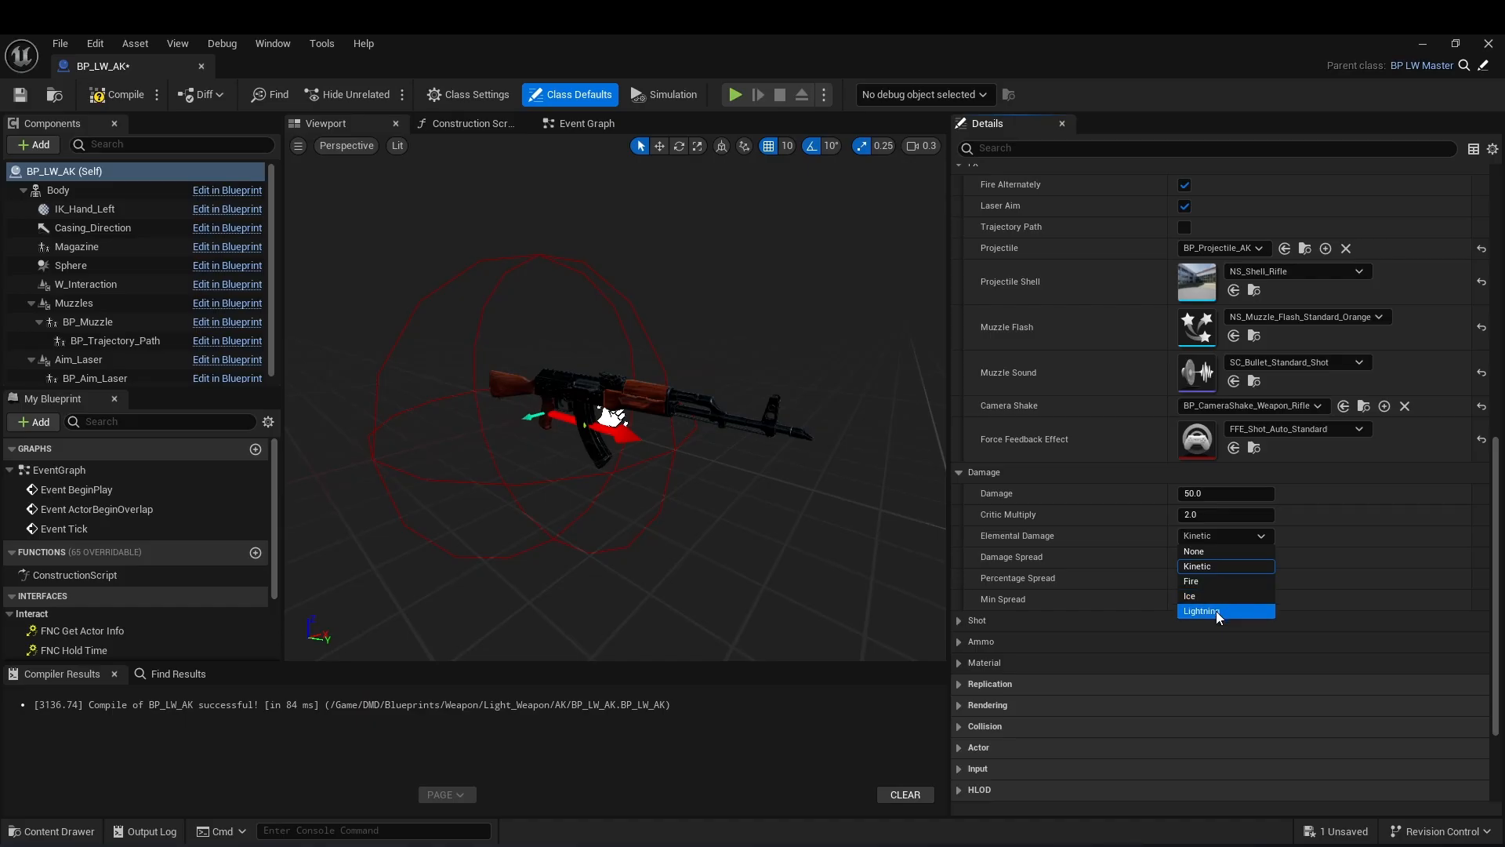
click(1219, 538)
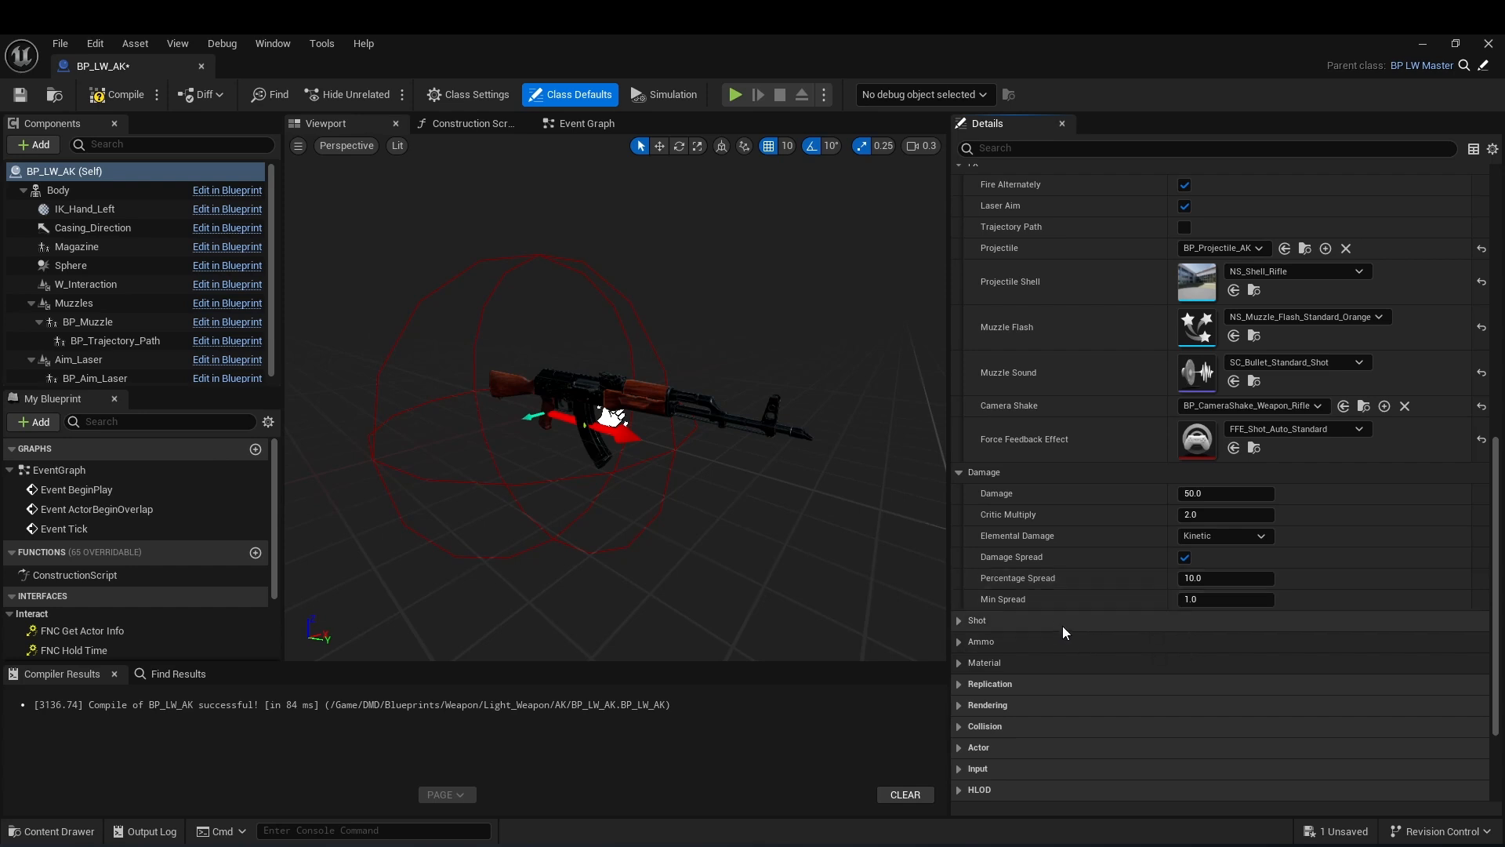
Expand the Shot settings and check the available Shot Type options, keeping Automatic.
click(959, 622)
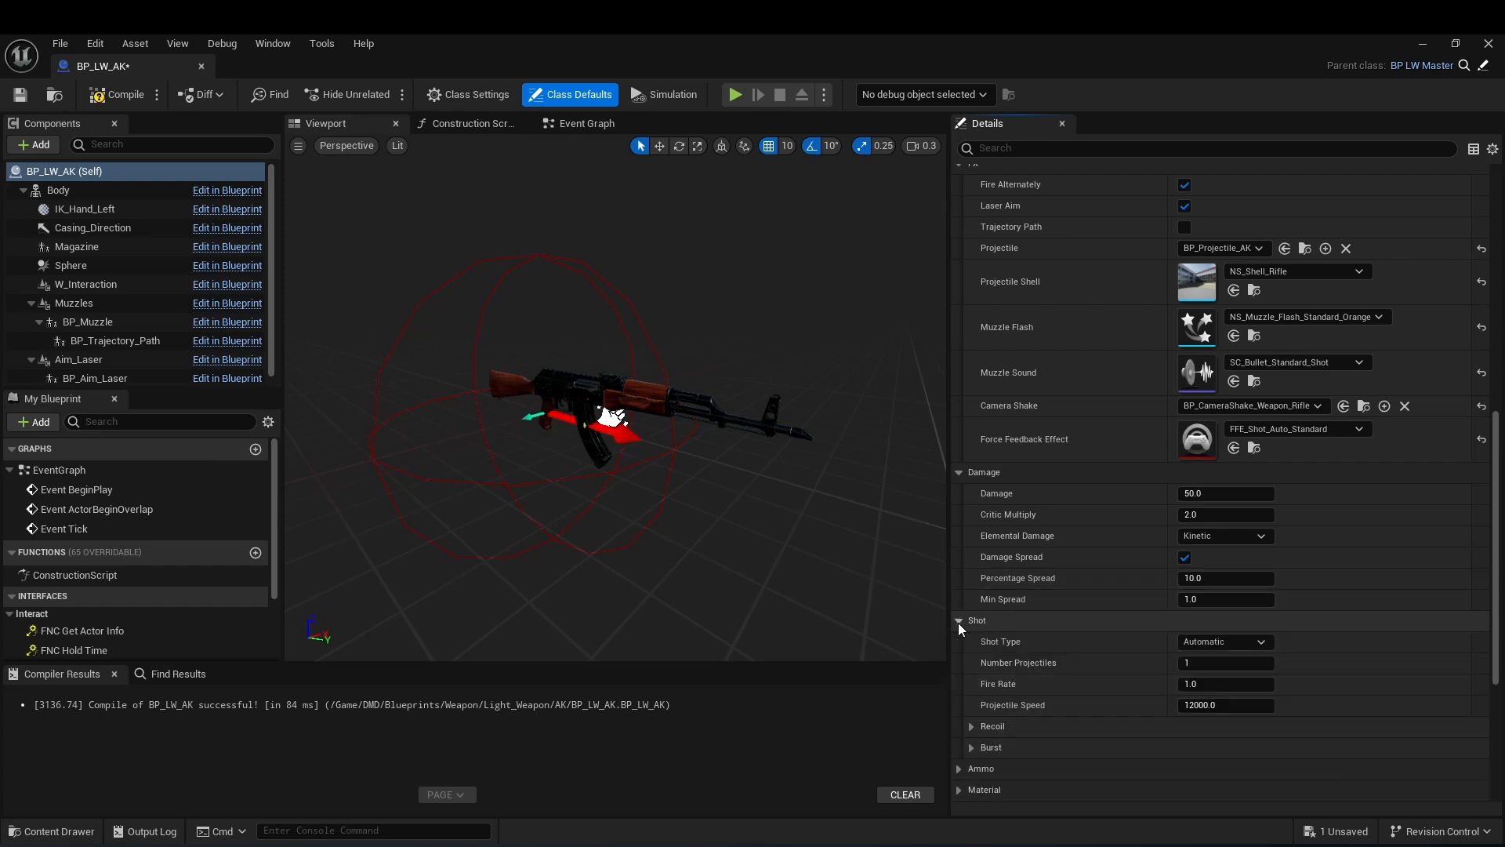
scroll(1023, 612, down, 2)
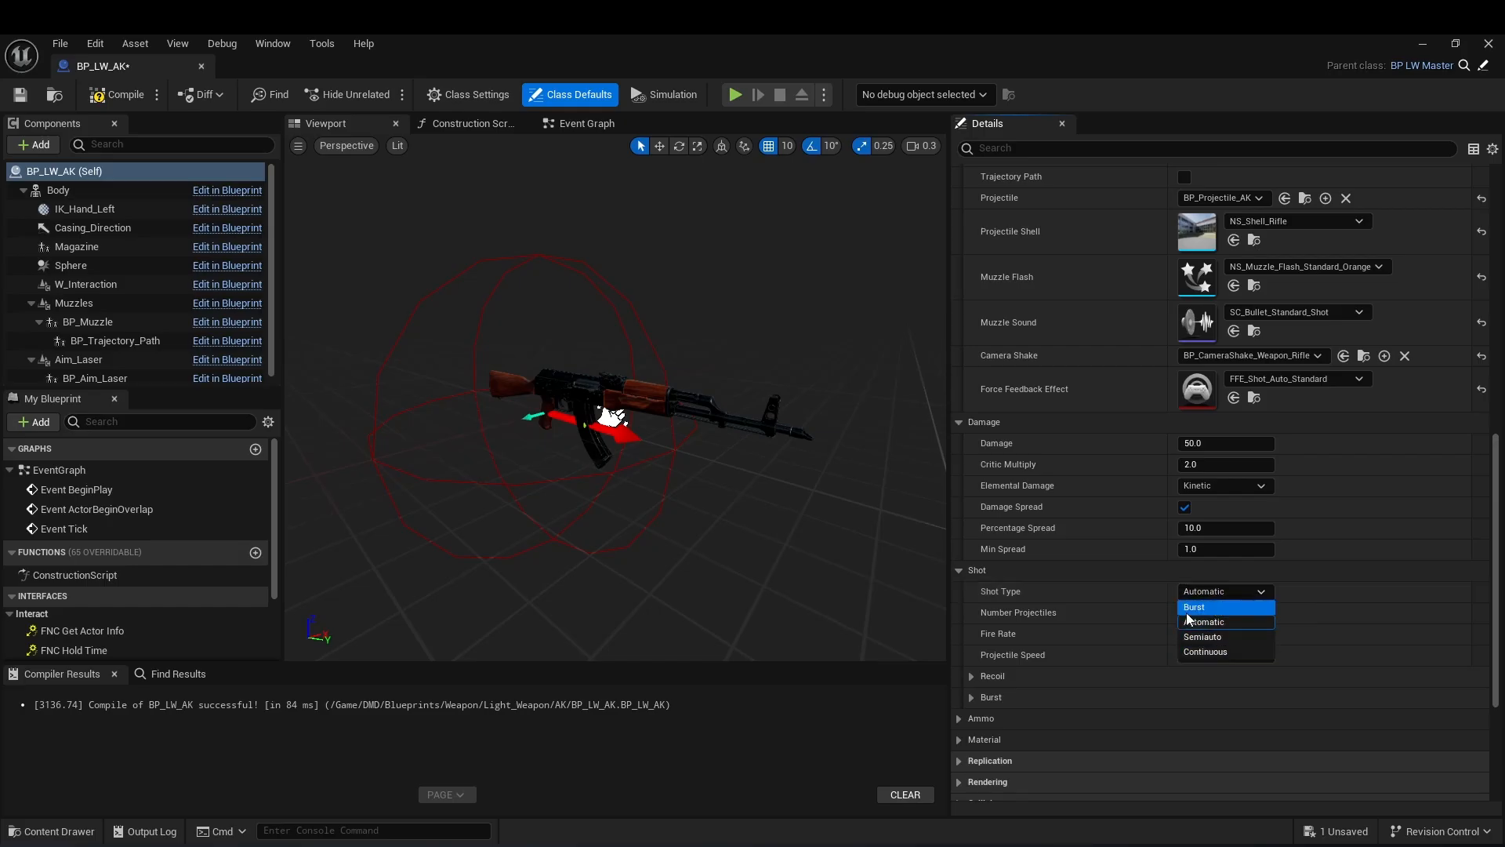
click(1205, 596)
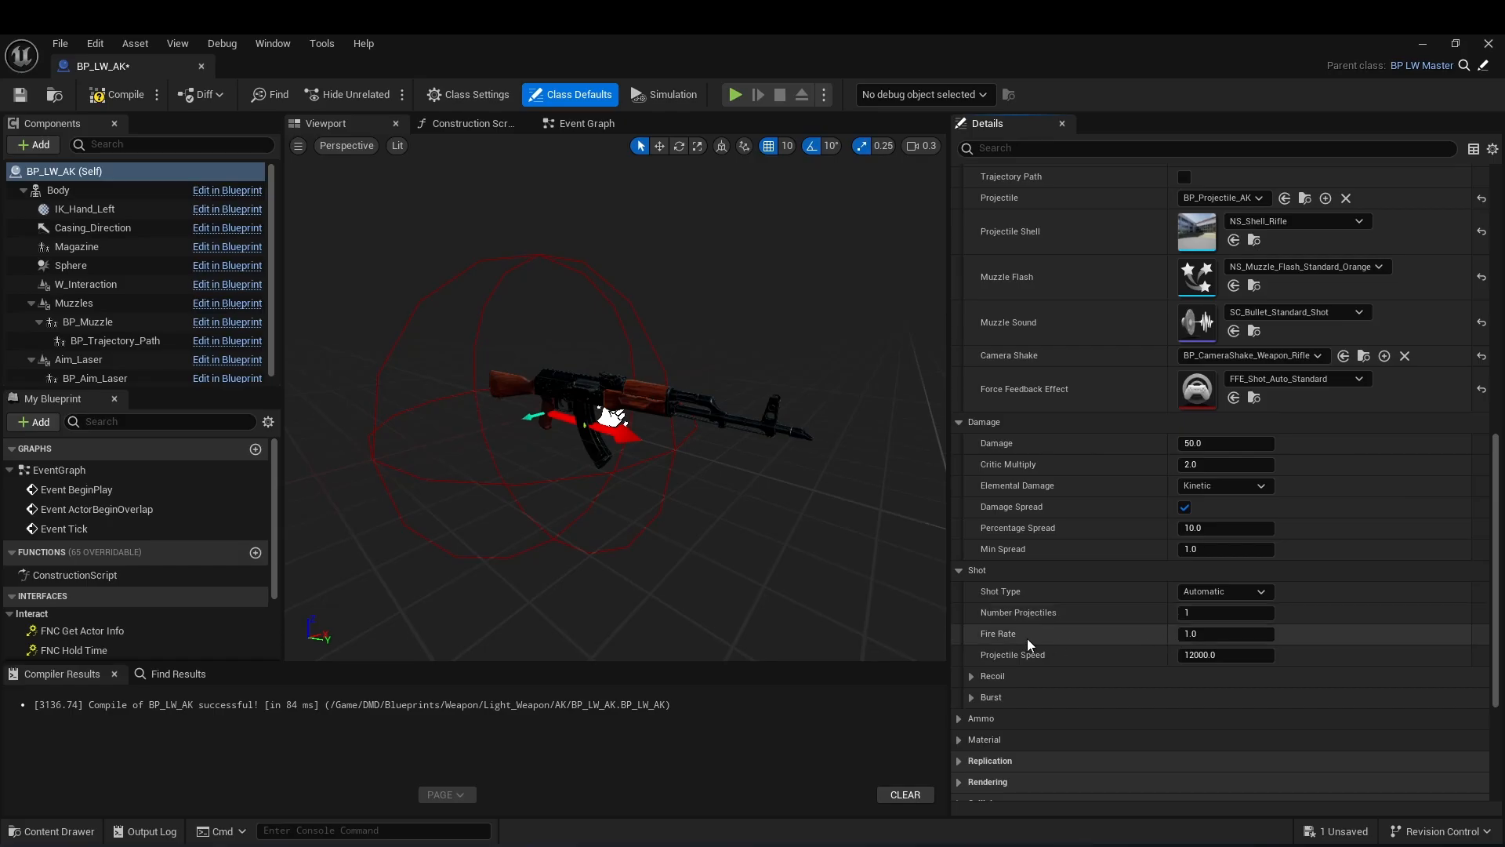
Set the weapon's Fire Rate to 0.15 in the Shot settings.
click(1203, 635)
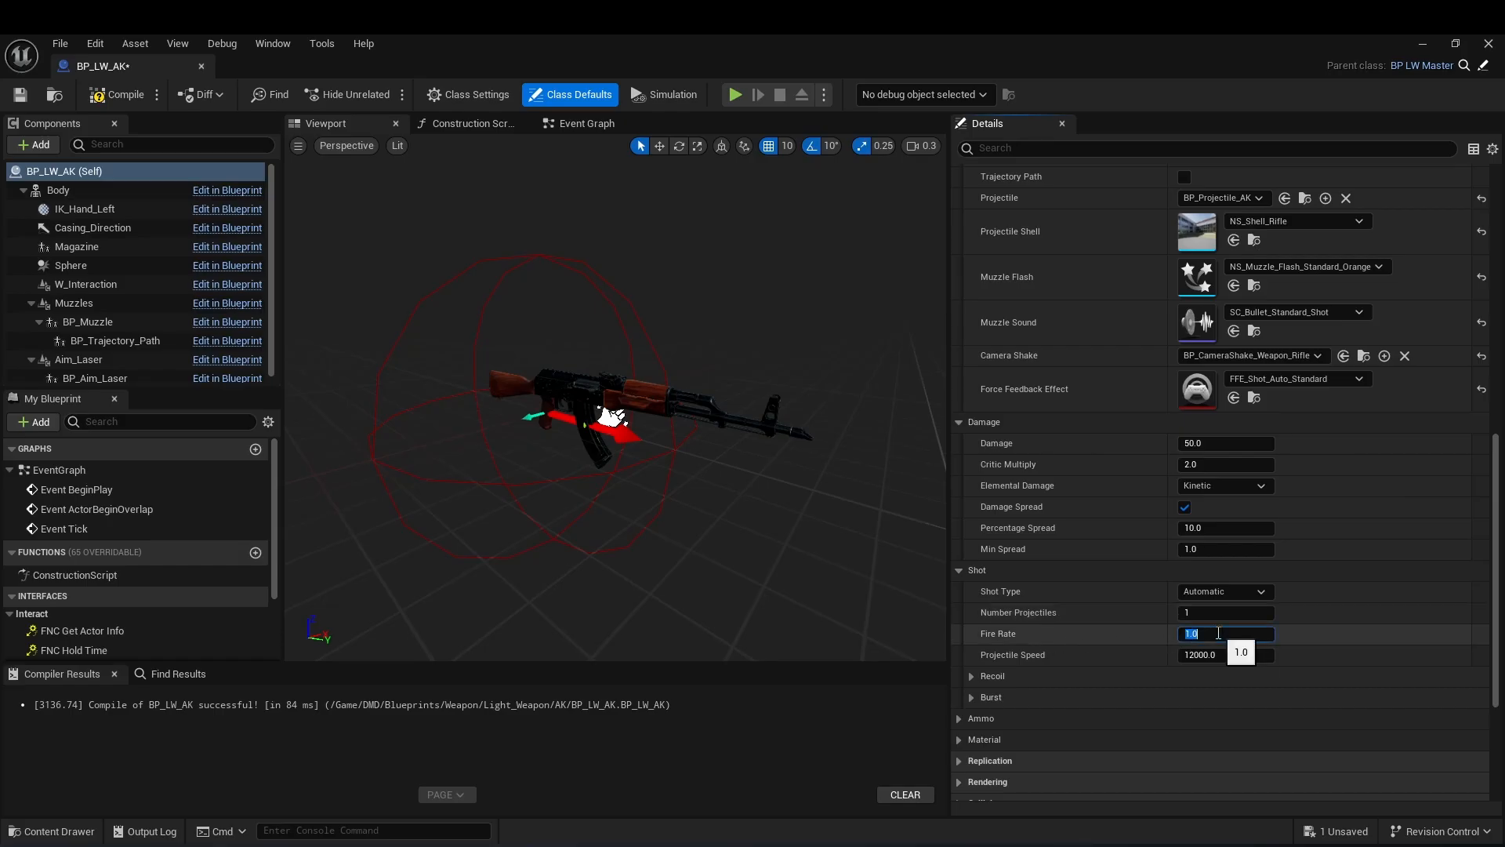
text(.2)
key(Return)
text(.15)
key(Return)
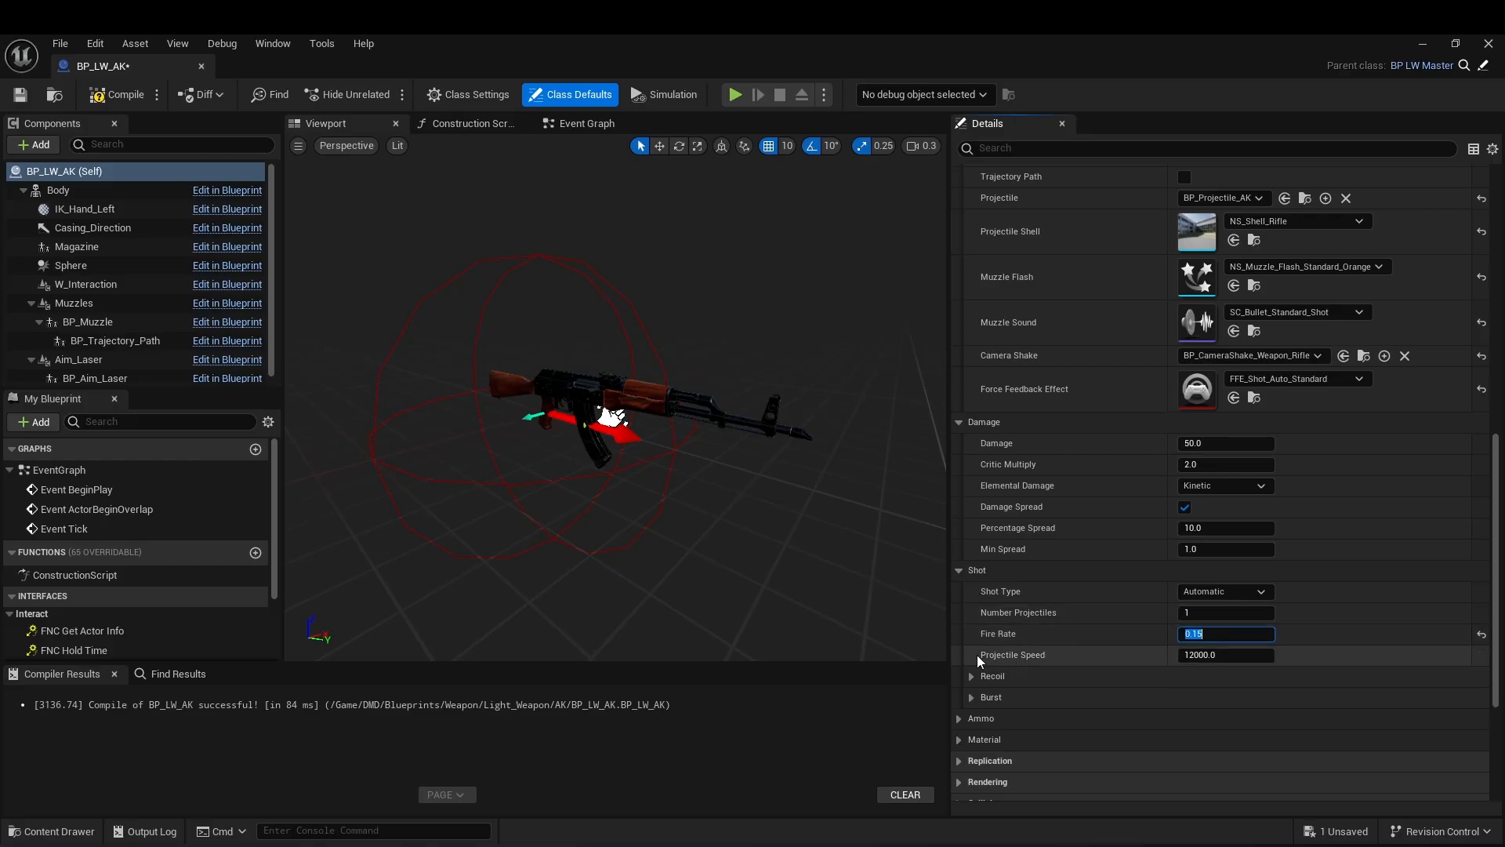
click(1068, 658)
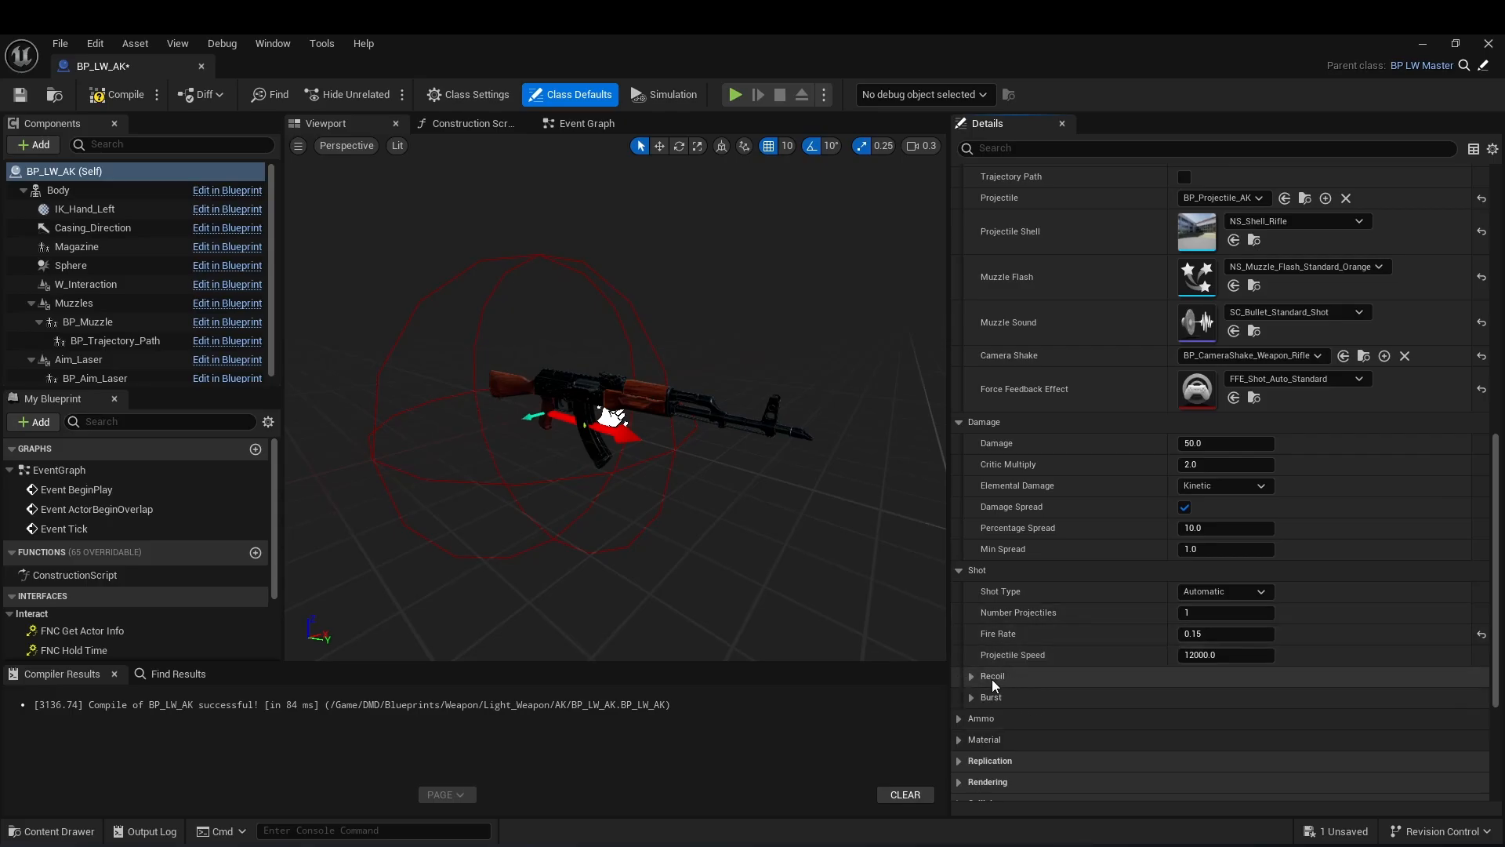
Expand the Recoil and Burst groups of the Shot settings and review their options.
click(971, 676)
scroll(1076, 652, down, 3)
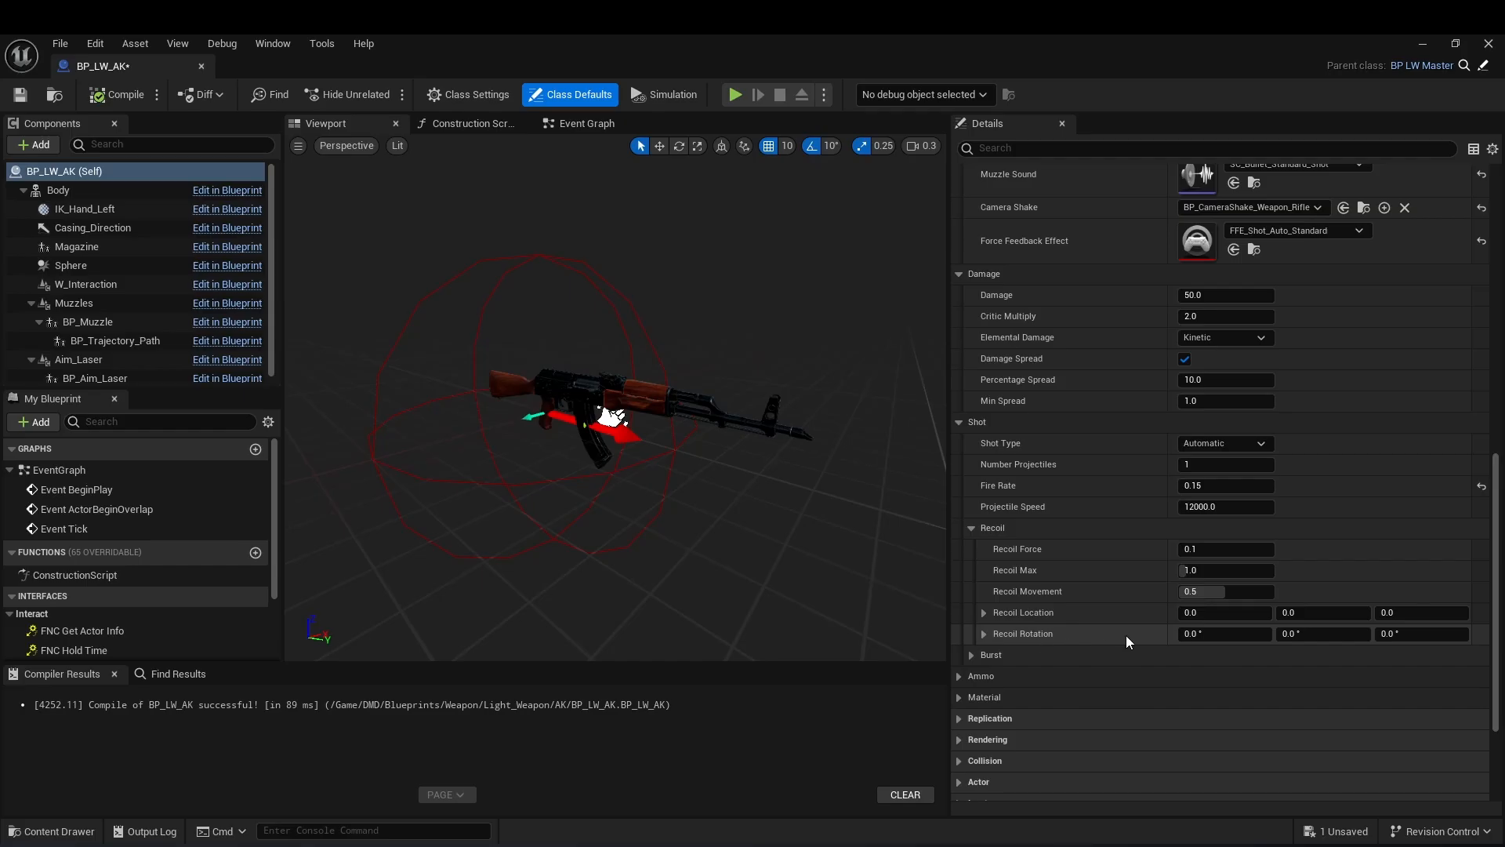
click(971, 655)
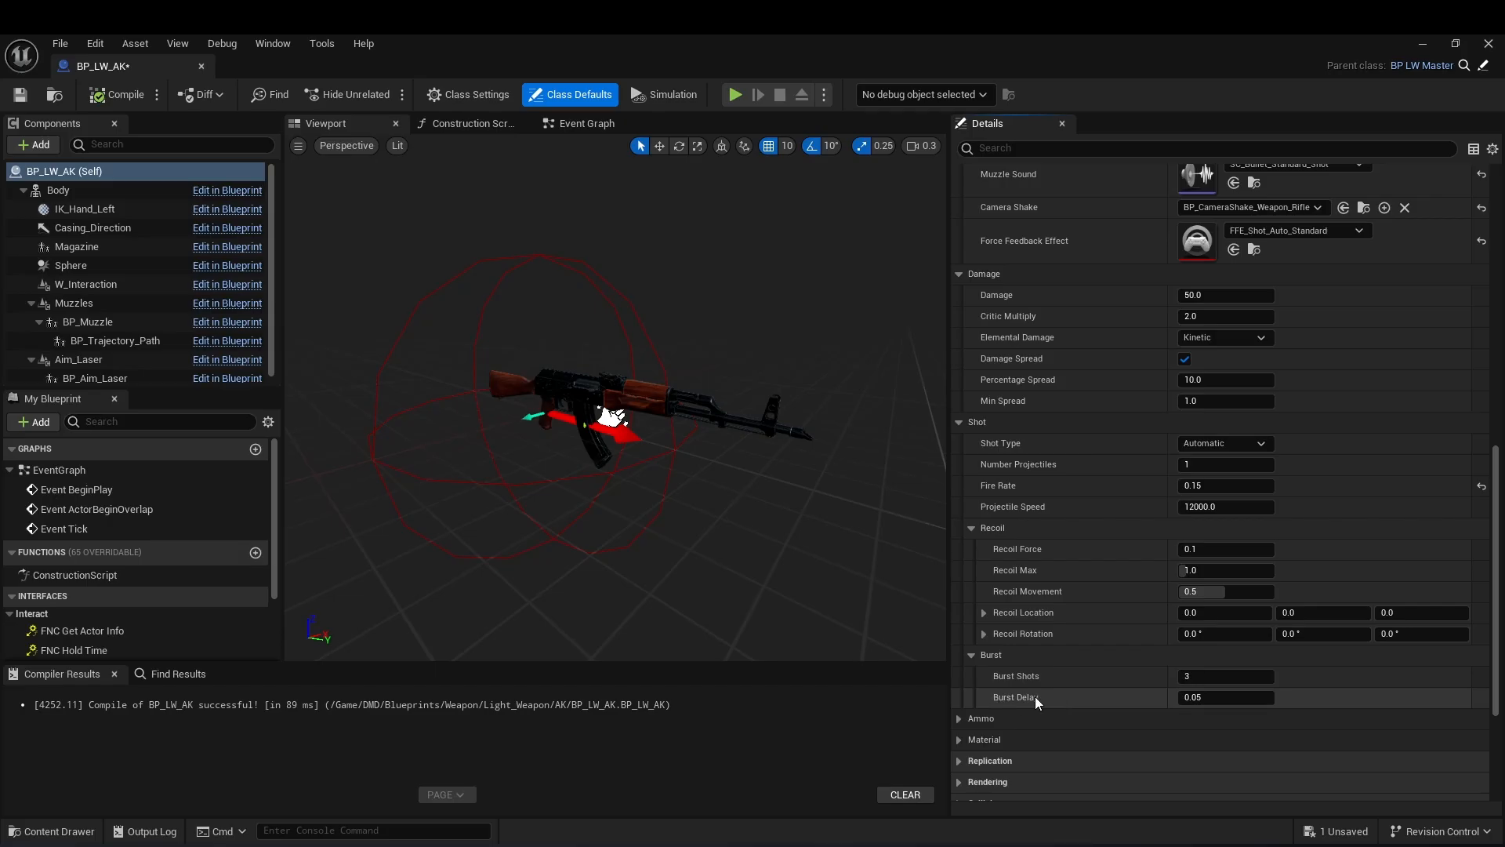
scroll(1137, 700, down, 3)
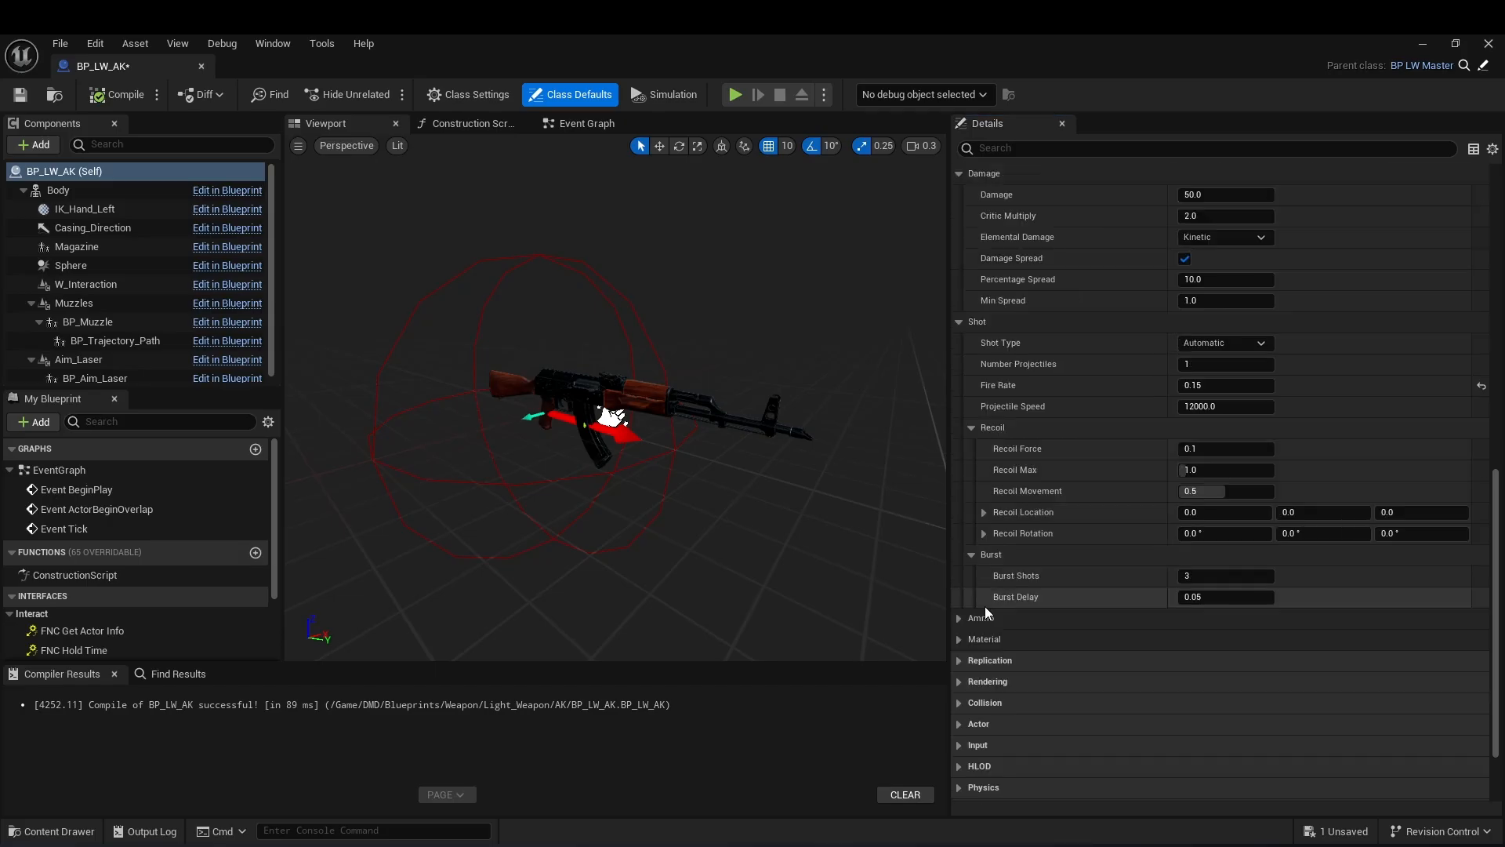
Set Max Rounds to 30 and Max Ammo to 90 in the Ammo settings, check the Material setting, and save the Blueprint.
click(958, 619)
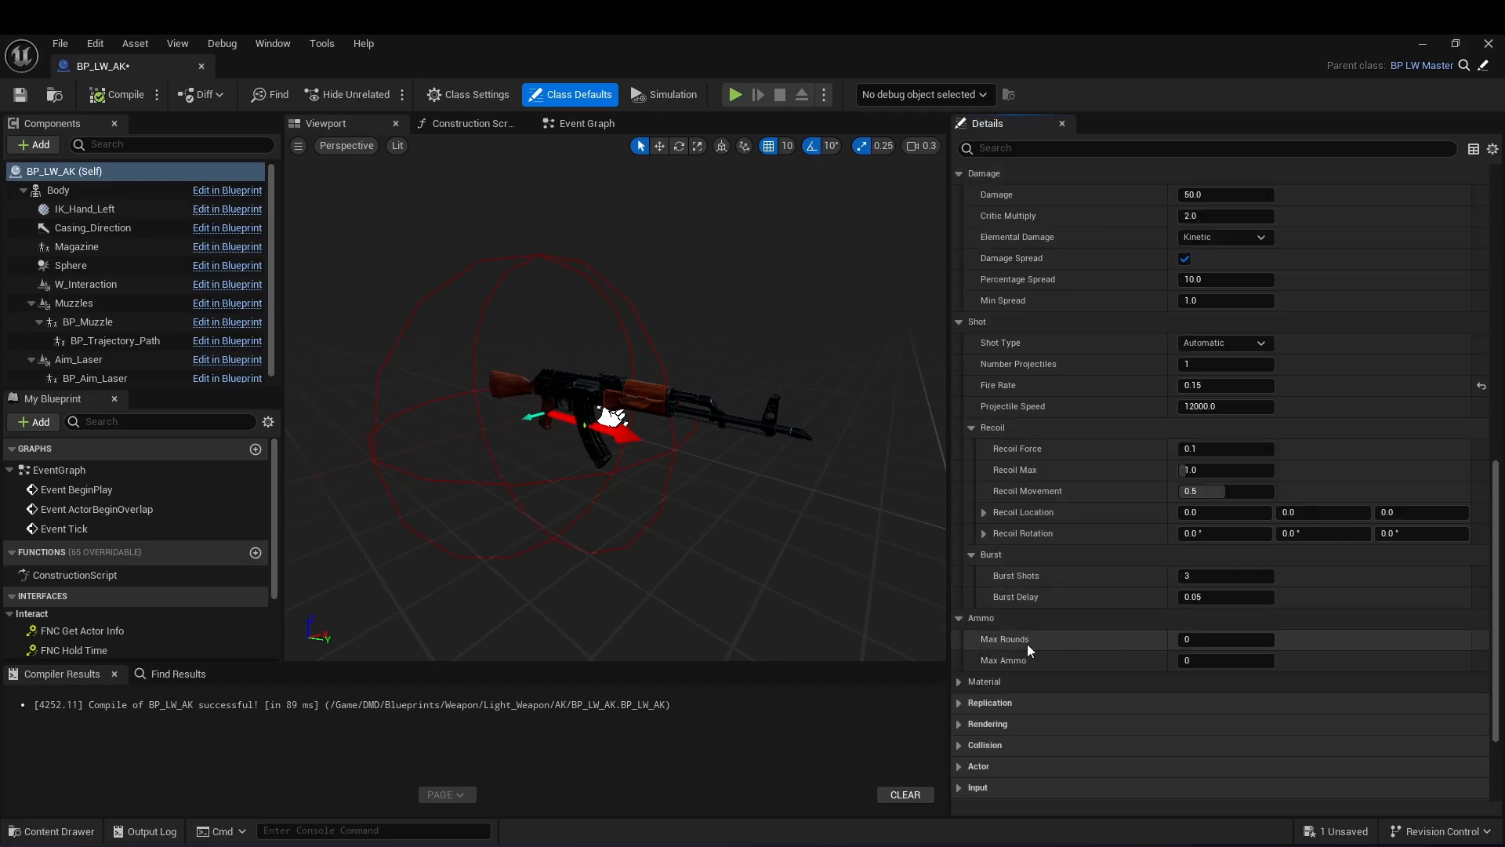
click(1193, 639)
text(30)
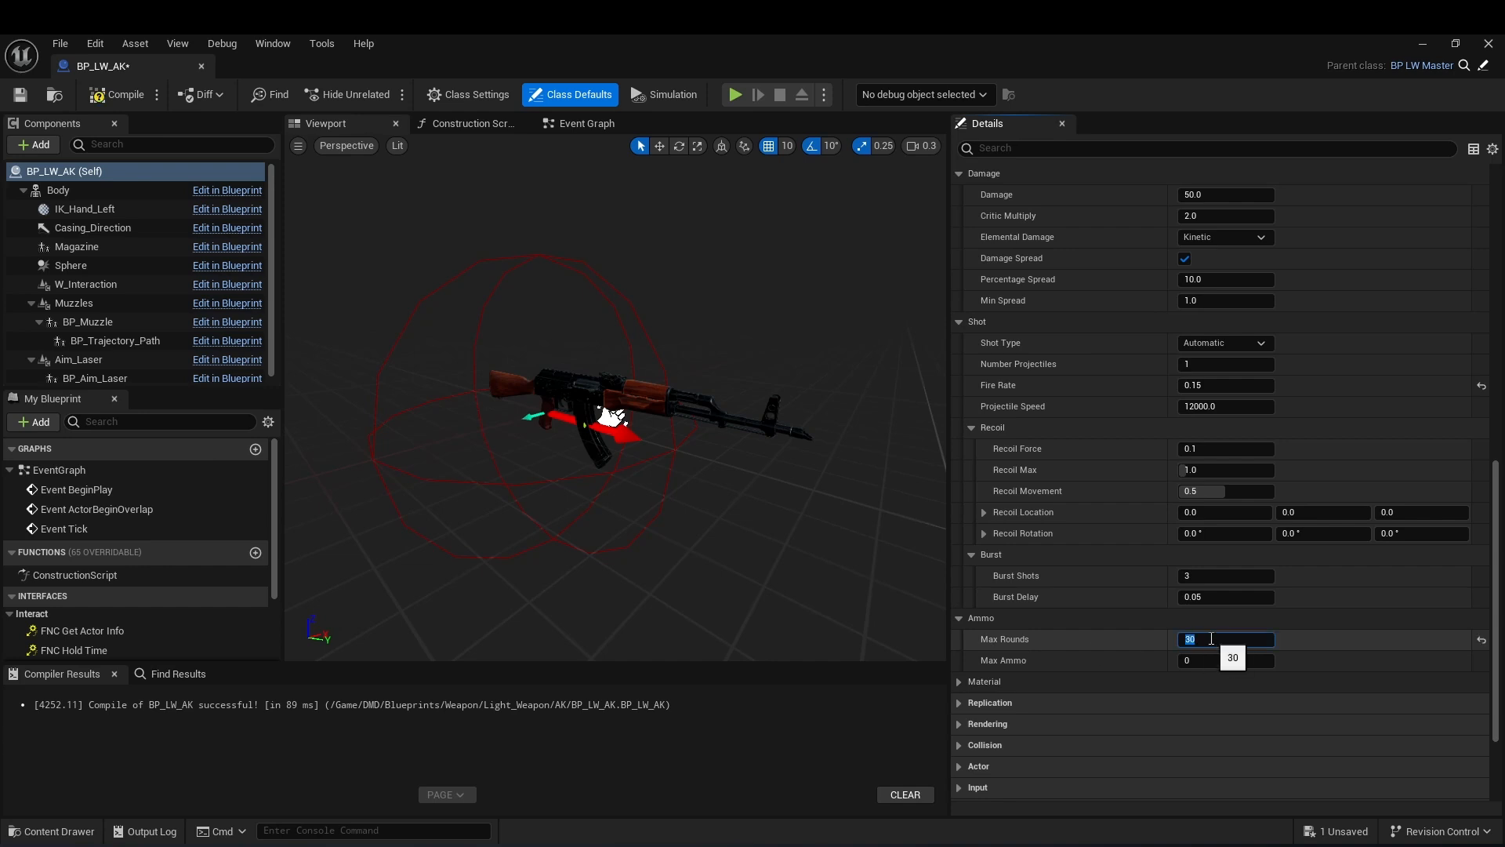
key(Return)
key(Tab)
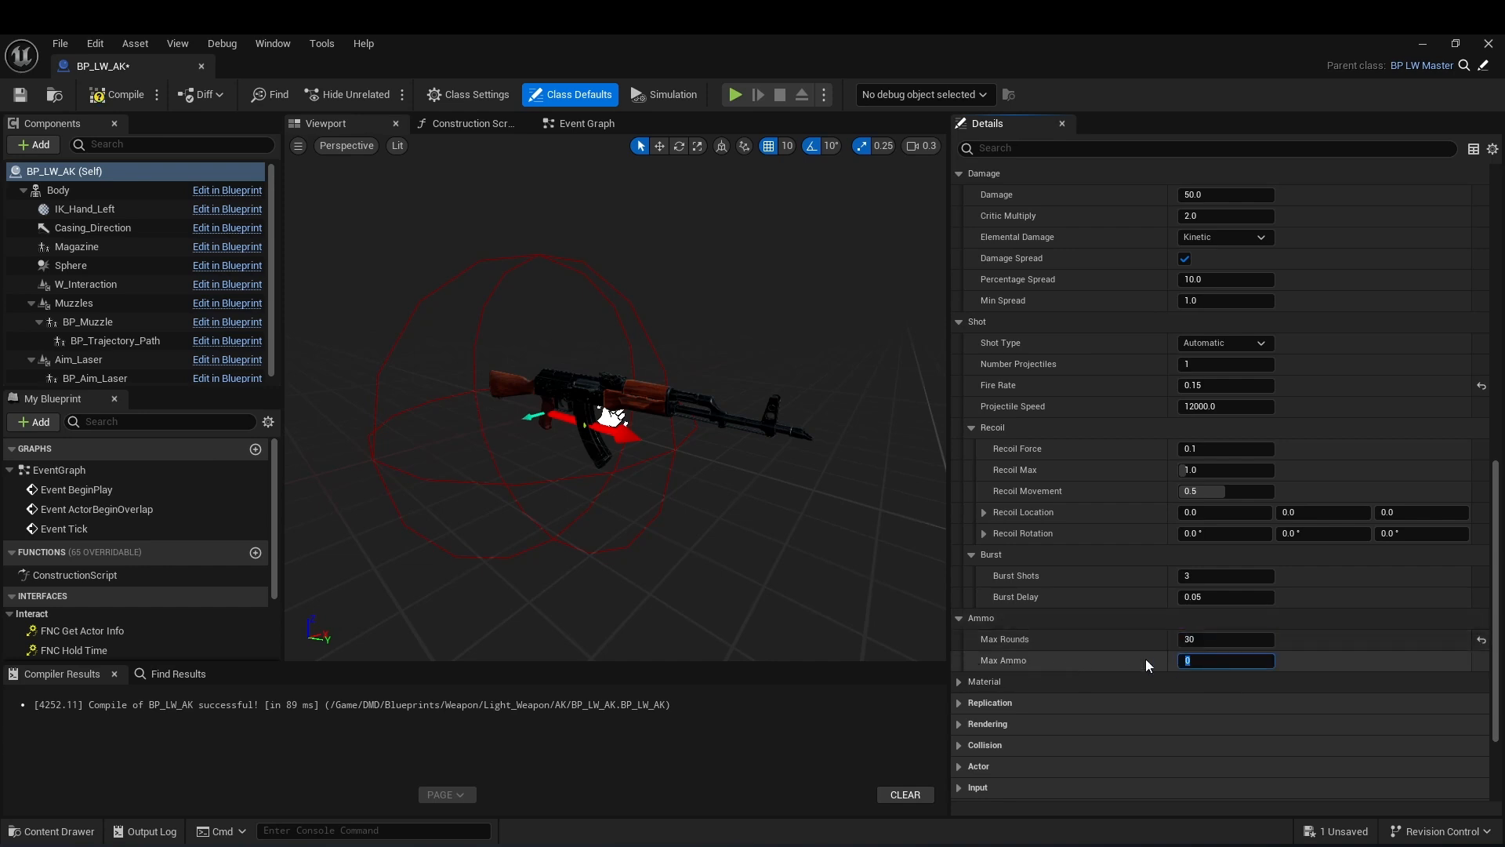
text(90)
key(Return)
click(1121, 656)
click(956, 680)
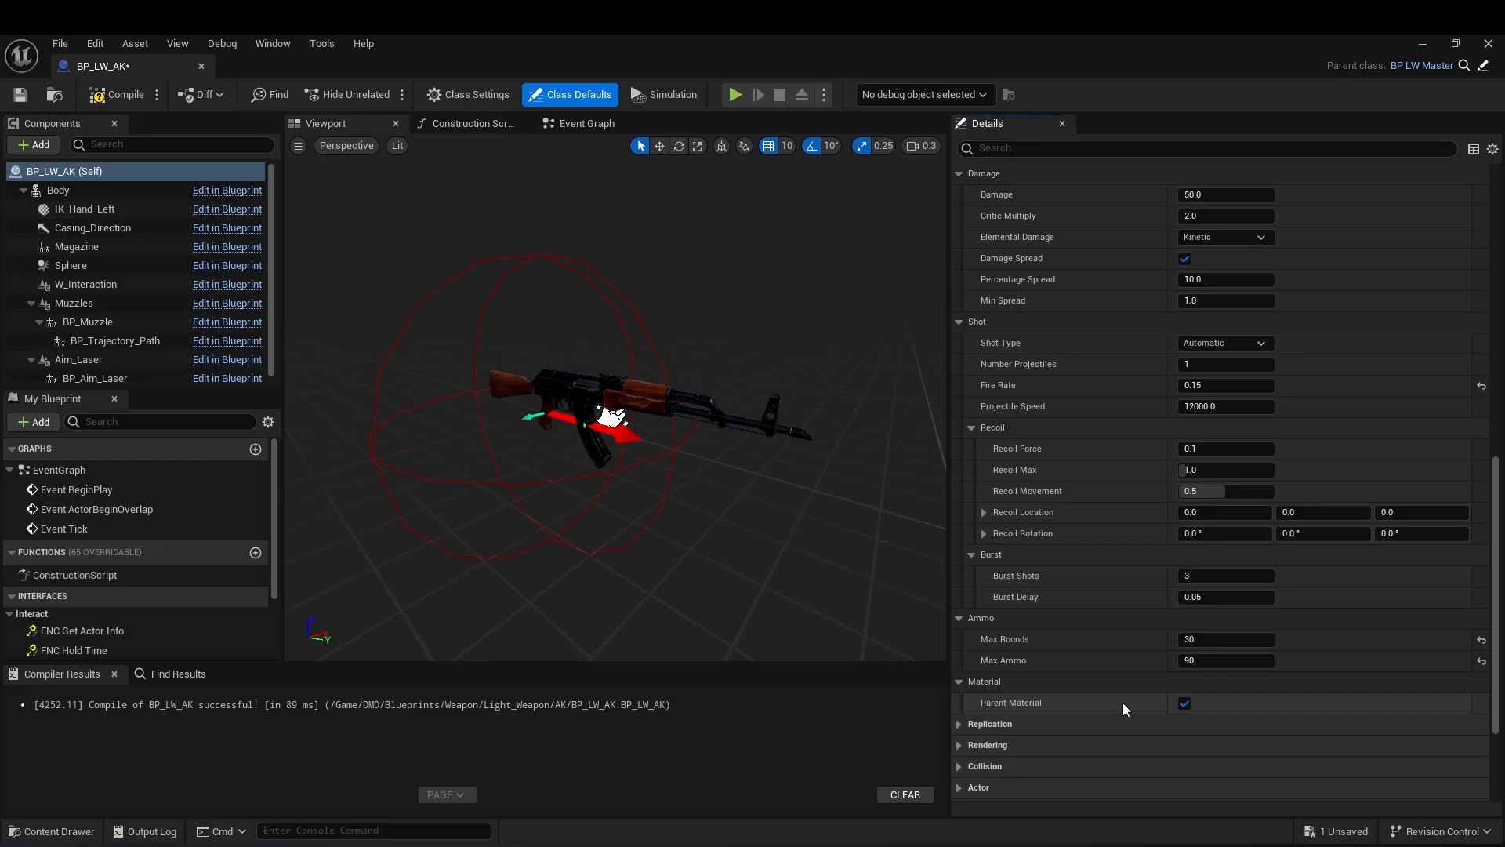
key(ctrl+s)
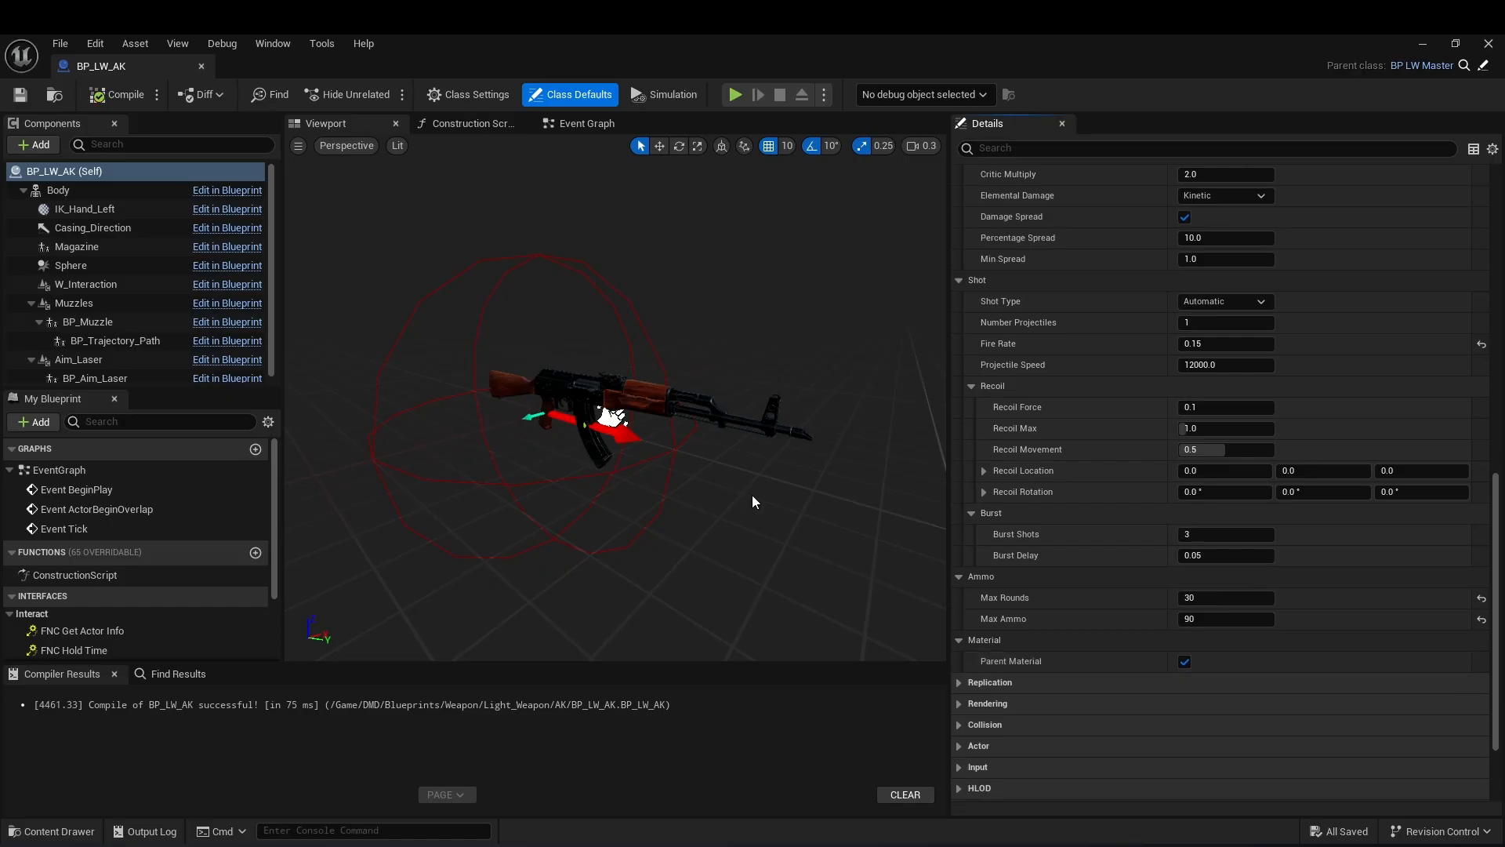
Select the Casing_Direction component, start moving it, and turn off grid and rotation snapping for free placement.
key(a)
right_drag(648, 494, 738, 509)
scroll(649, 494, down, 1)
key(w)
right_drag(625, 402, 580, 423)
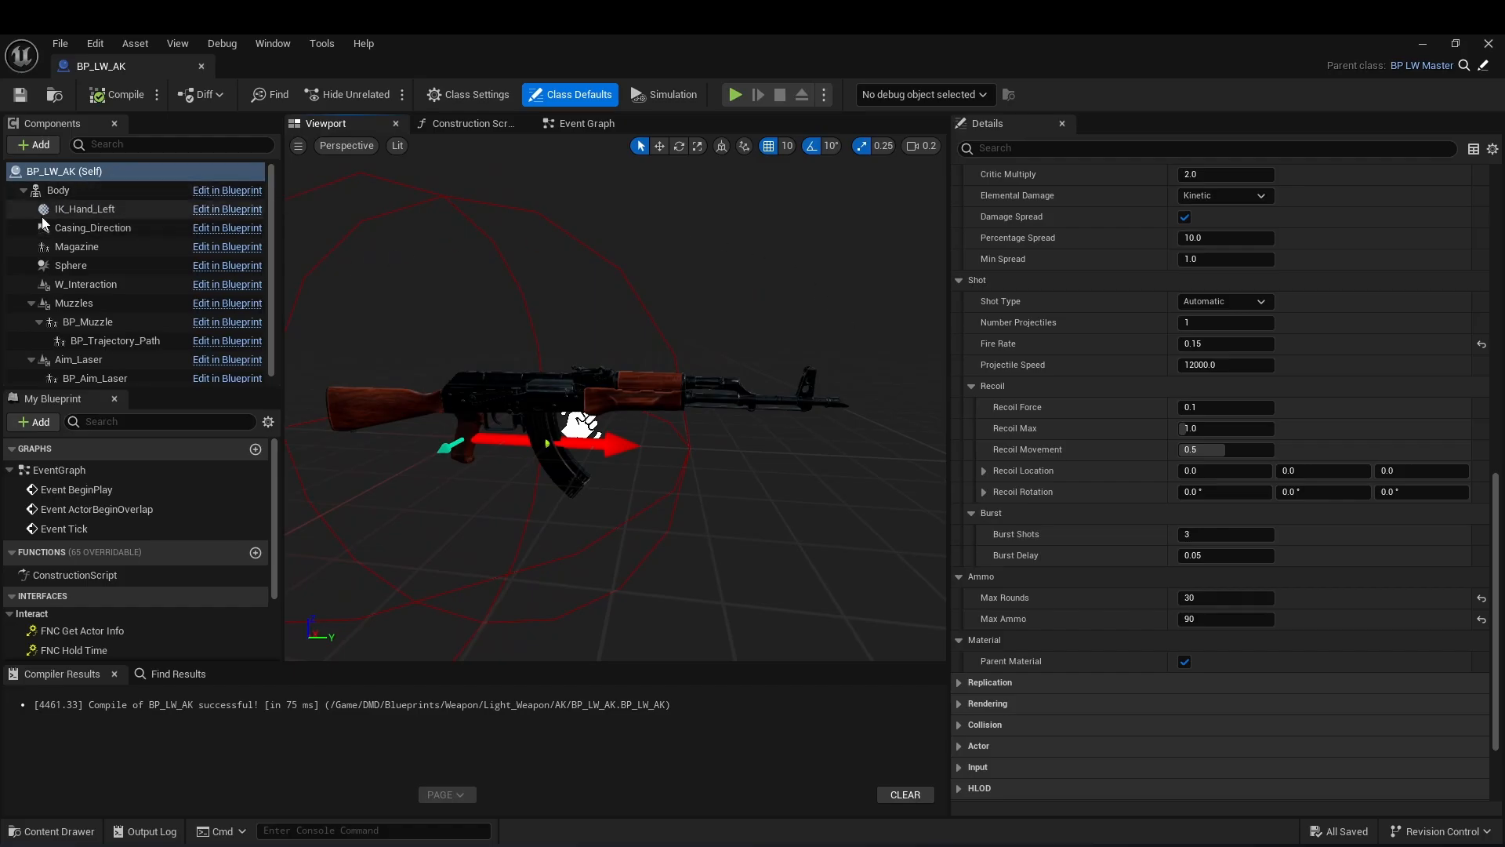
click(101, 227)
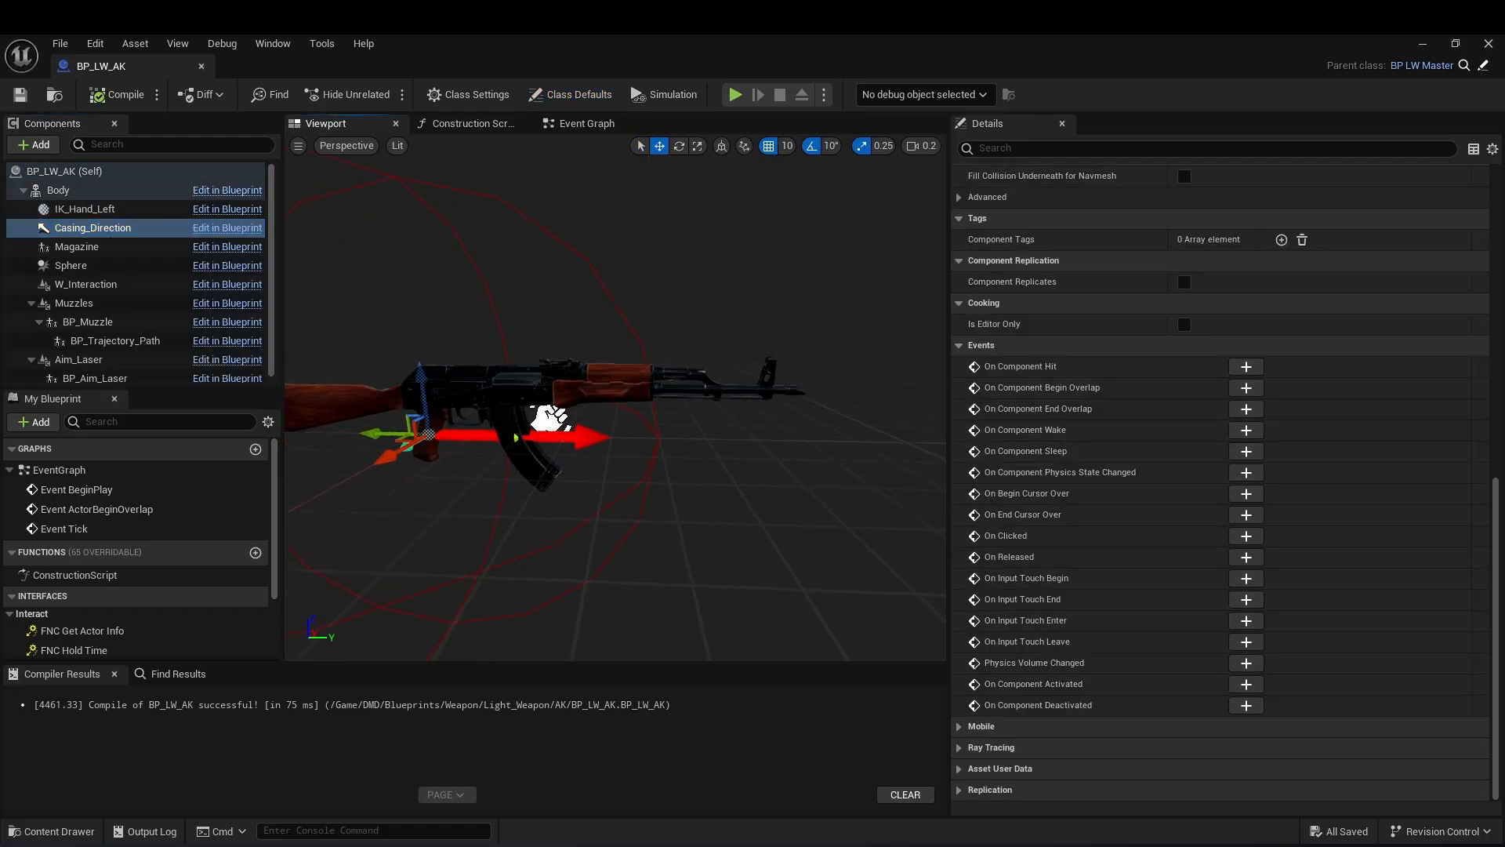
right_drag(504, 503, 643, 529)
scroll(504, 503, up, 1)
drag(464, 458, 534, 485)
click(768, 146)
click(812, 146)
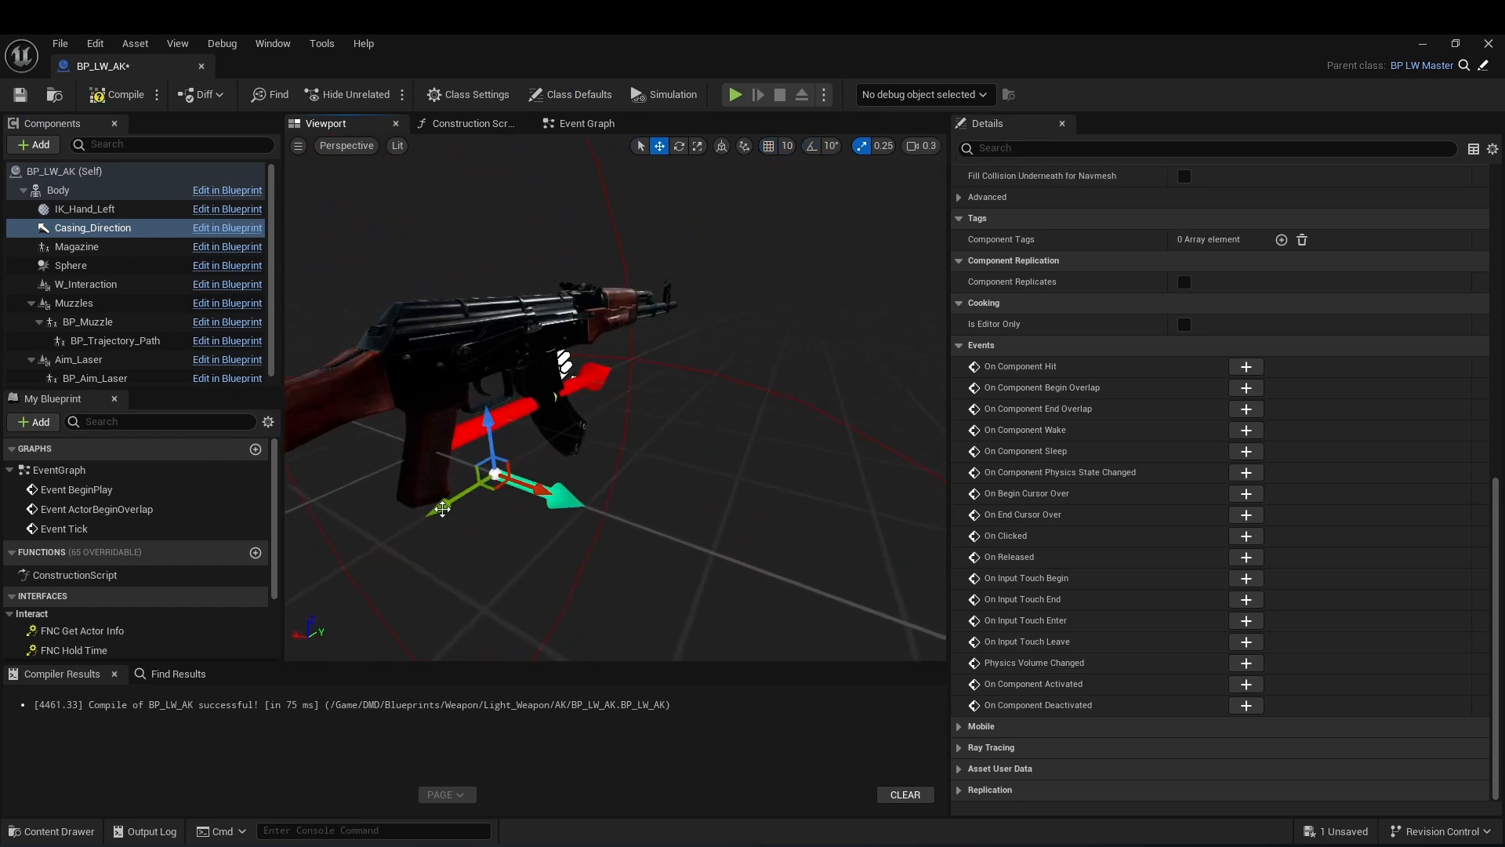
Move the Casing_Direction arrow up and forward to the ejection port on the rifle's receiver.
drag(442, 509, 509, 467)
drag(559, 386, 573, 265)
mouse_move(572, 265)
right_down()
mouse_move(502, 235)
mouse_move(541, 290)
mouse_move(526, 251)
mouse_move(582, 292)
right_up()
drag(452, 378, 658, 370)
right_drag(657, 370, 718, 353)
scroll(658, 370, down, 1)
drag(628, 414, 573, 373)
Rotate the Casing_Direction arrow to aim away from the ejection port, and compile and save the Blueprint.
key(e)
drag(651, 413, 656, 377)
right_drag(656, 377, 847, 388)
scroll(681, 384, up, 1)
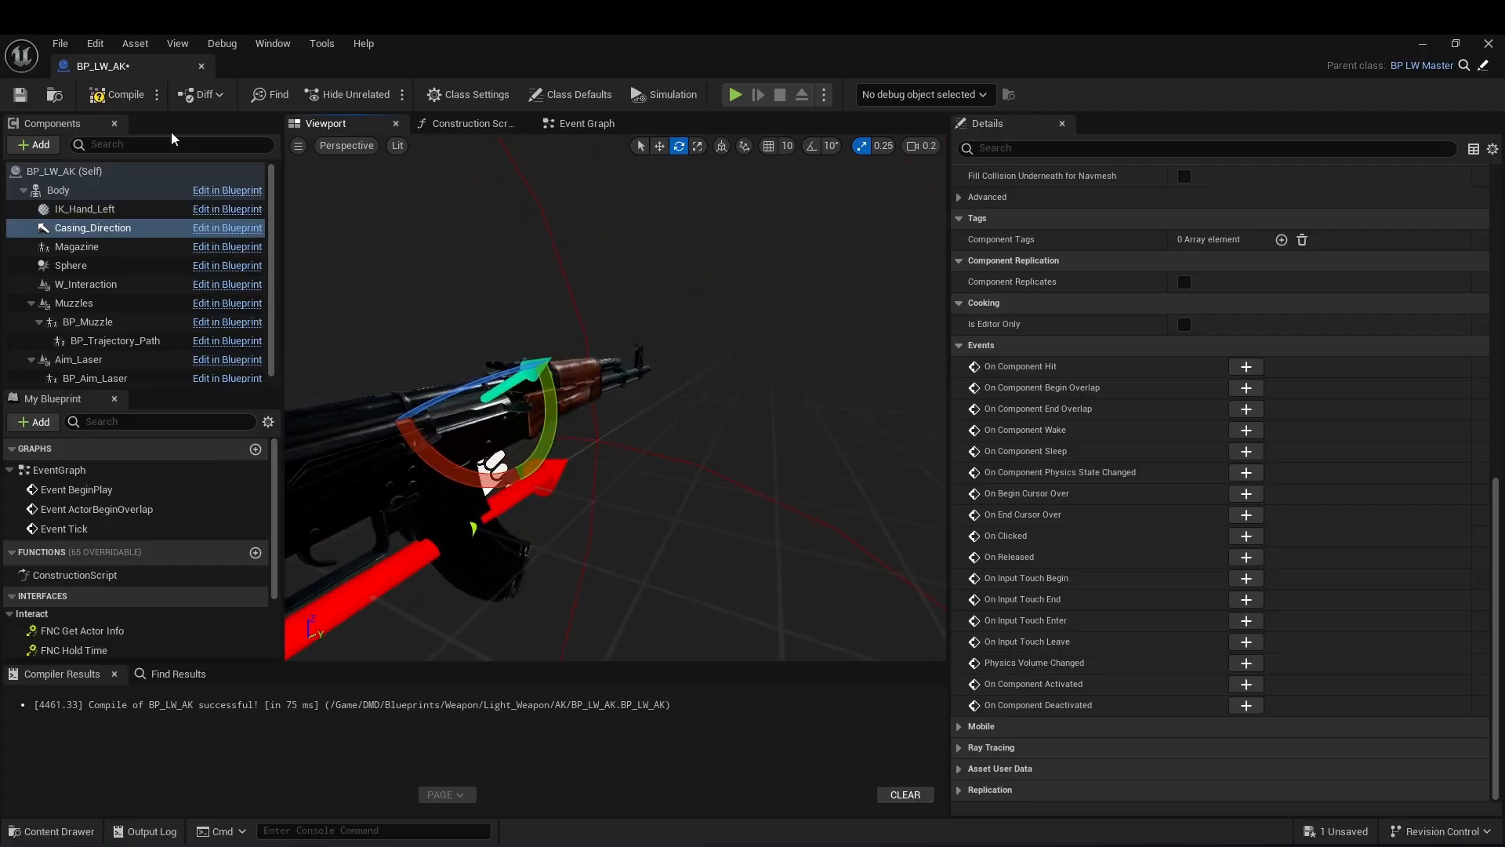
click(116, 95)
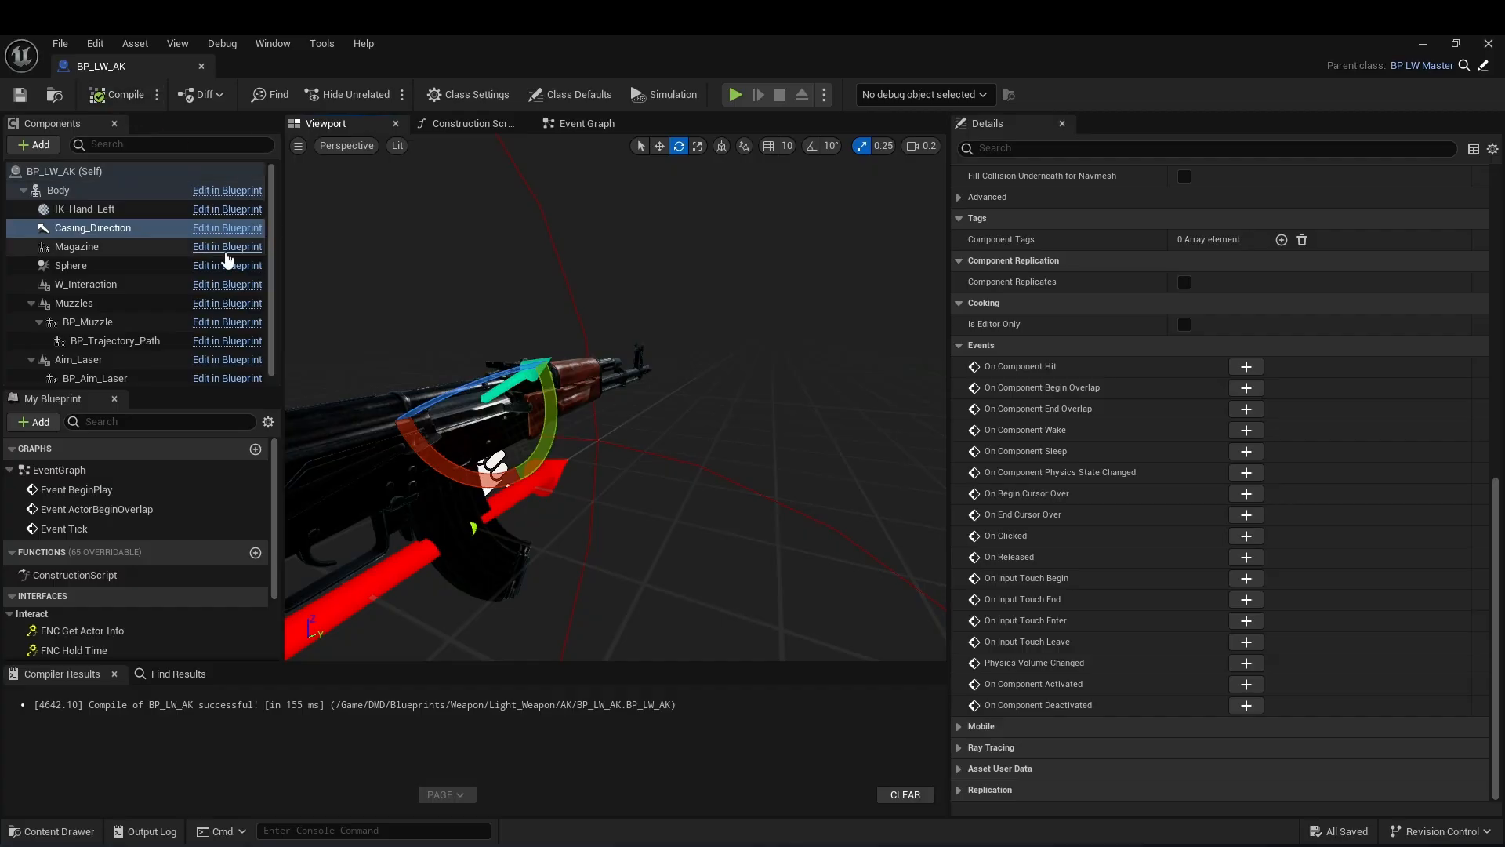
Try a larger Sphere Radius on the Sphere component, set it back to 50, and compile and save.
click(74, 266)
right_drag(681, 383, 533, 383)
scroll(682, 384, up, 1)
scroll(1088, 401, up, 15)
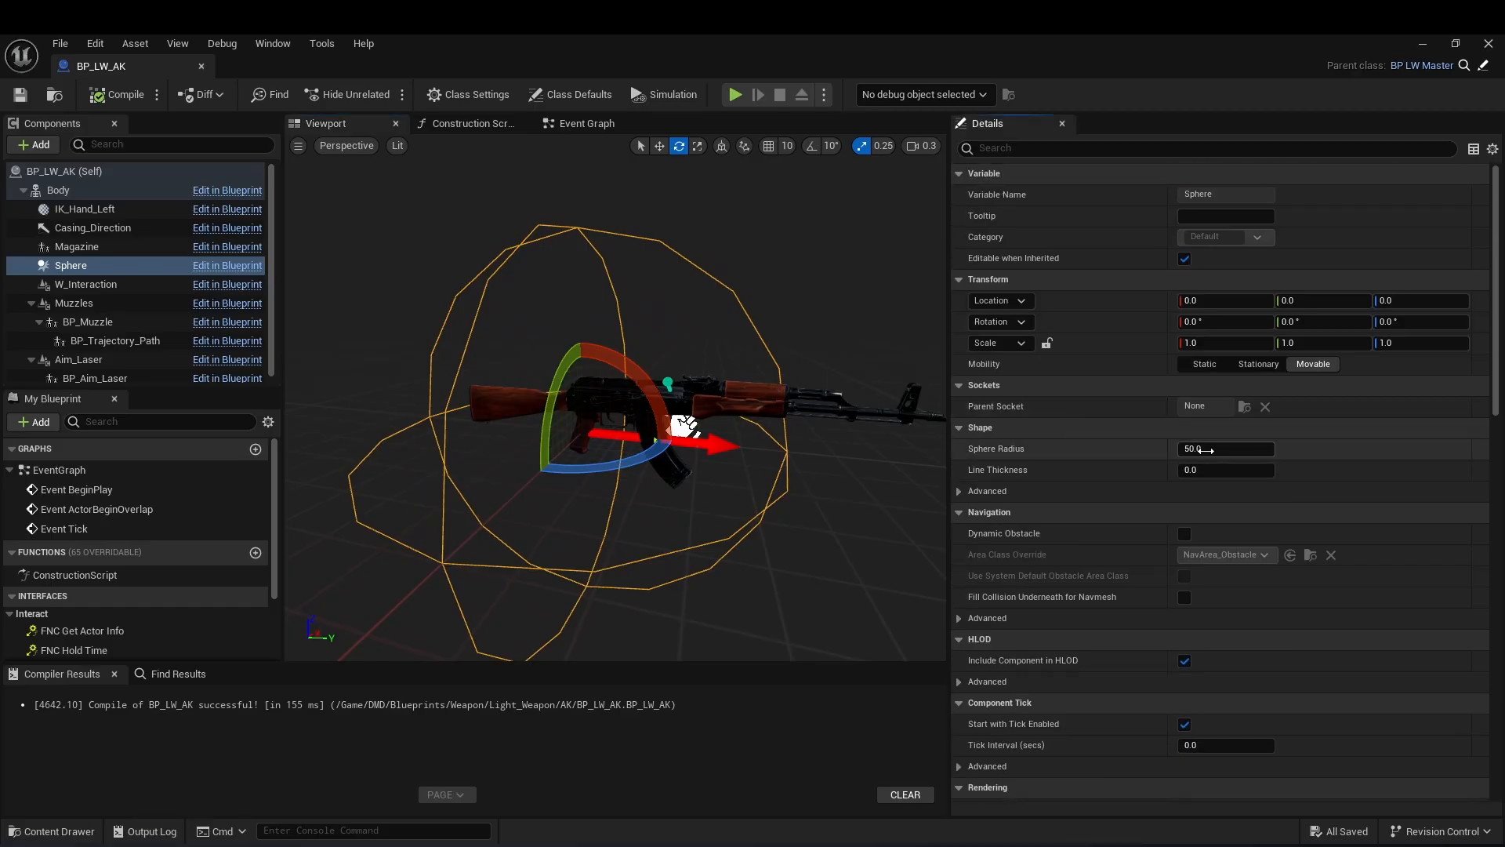
drag(1284, 451, 1216, 448)
click(1213, 447)
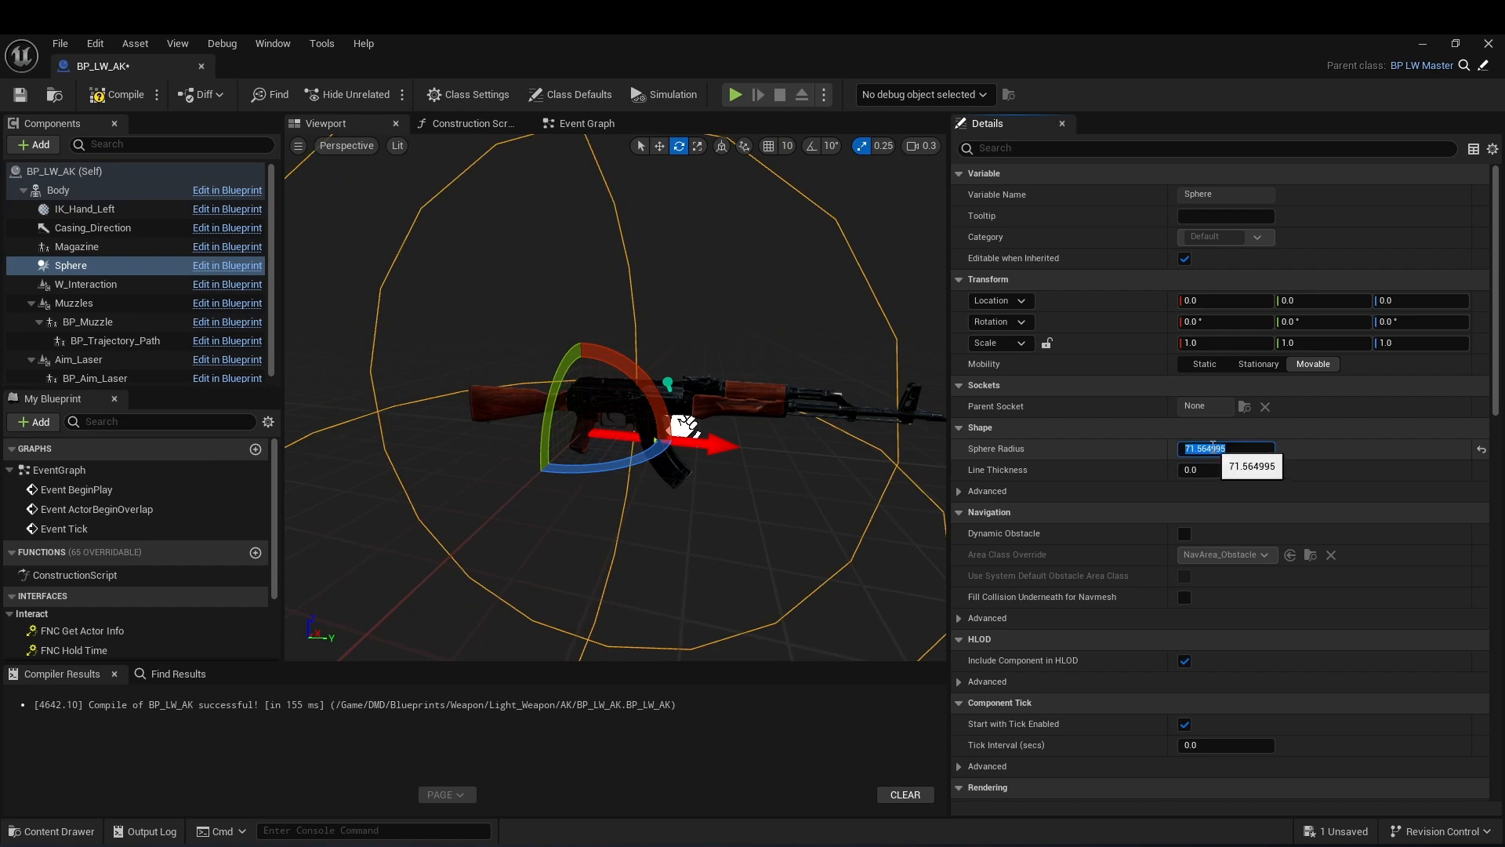
text(50)
key(Return)
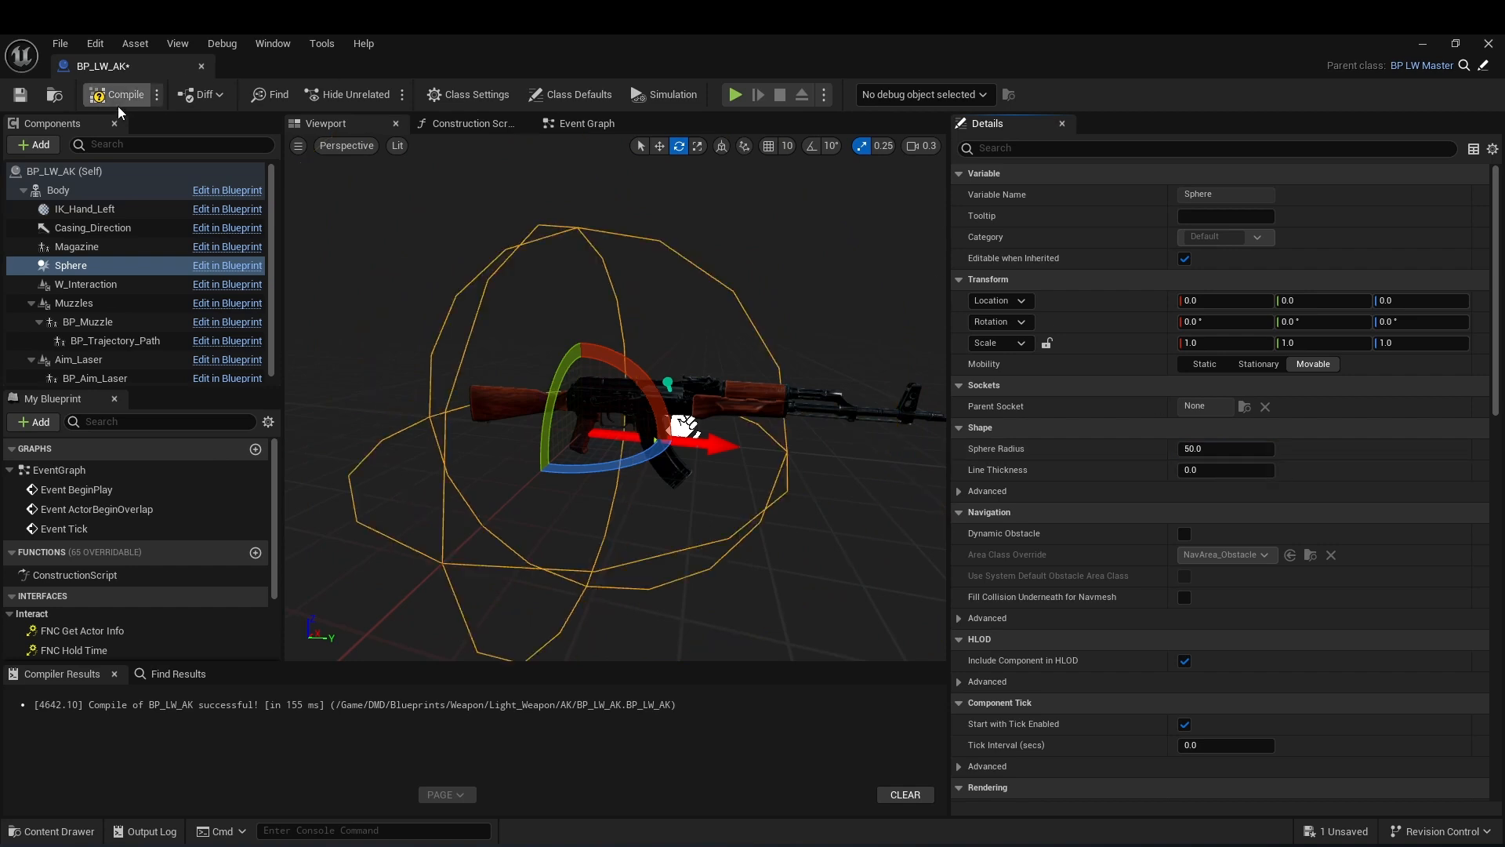
click(141, 96)
key(ctrl+s)
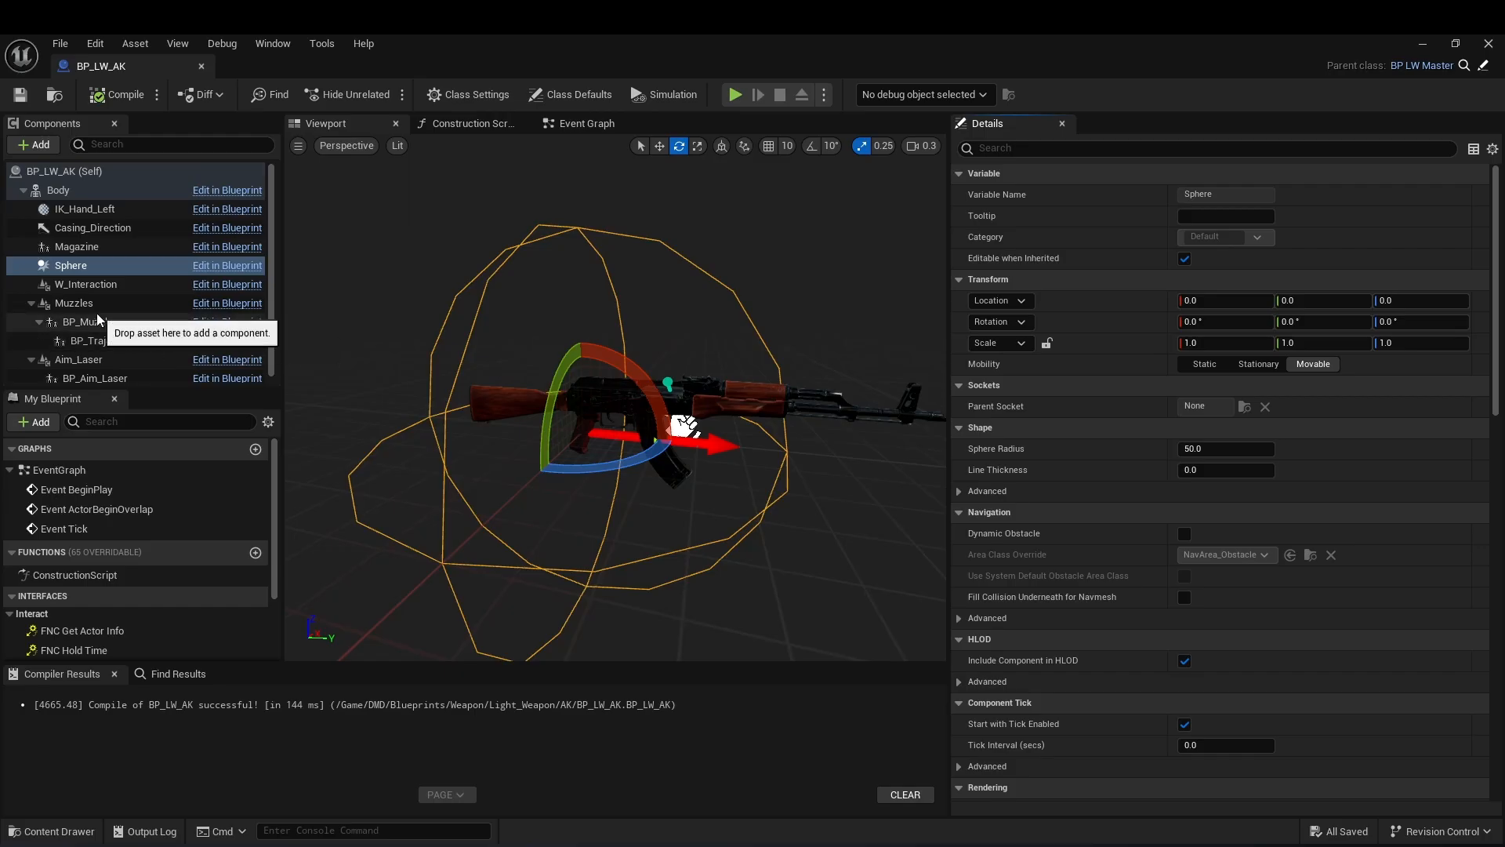
Check the W_Interaction component, and move BP_Muzzle forward toward the front end of the barrel.
click(93, 286)
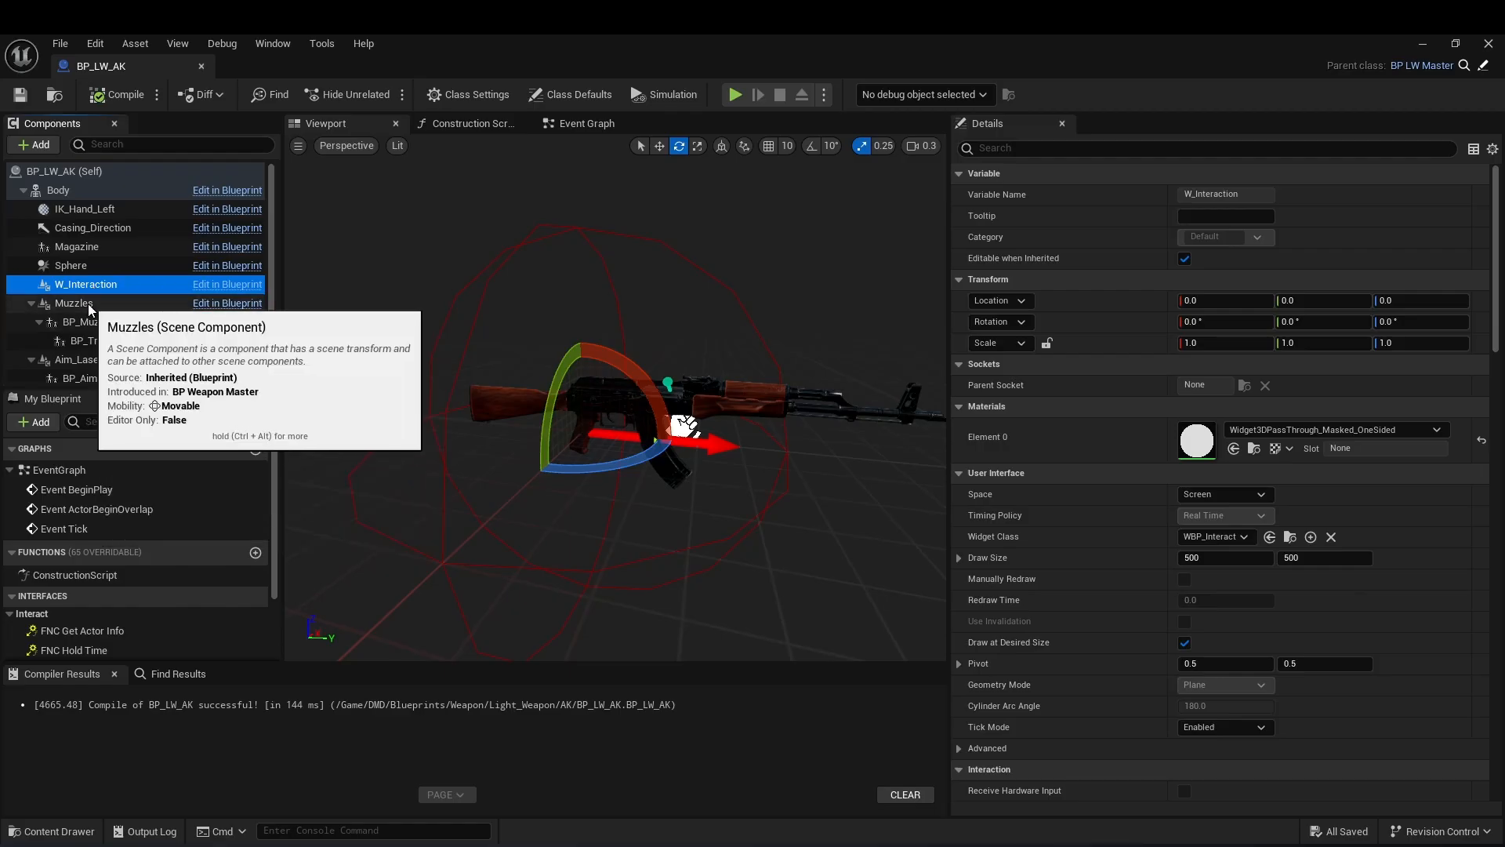
click(73, 328)
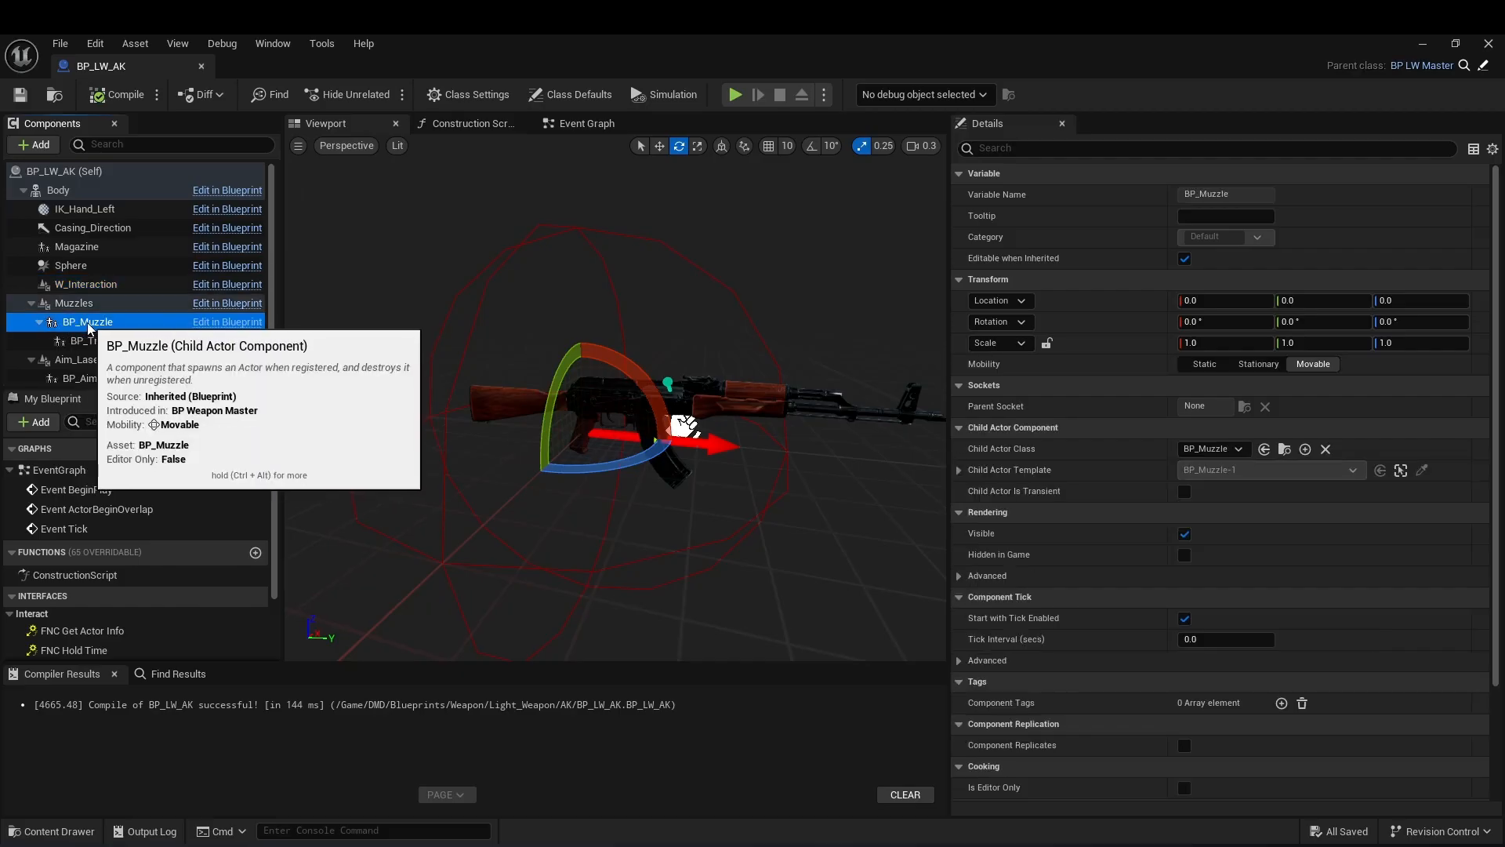
right_drag(694, 465, 709, 482)
key(w)
drag(561, 464, 831, 472)
right_drag(620, 452, 690, 443)
key(w)
drag(522, 464, 720, 452)
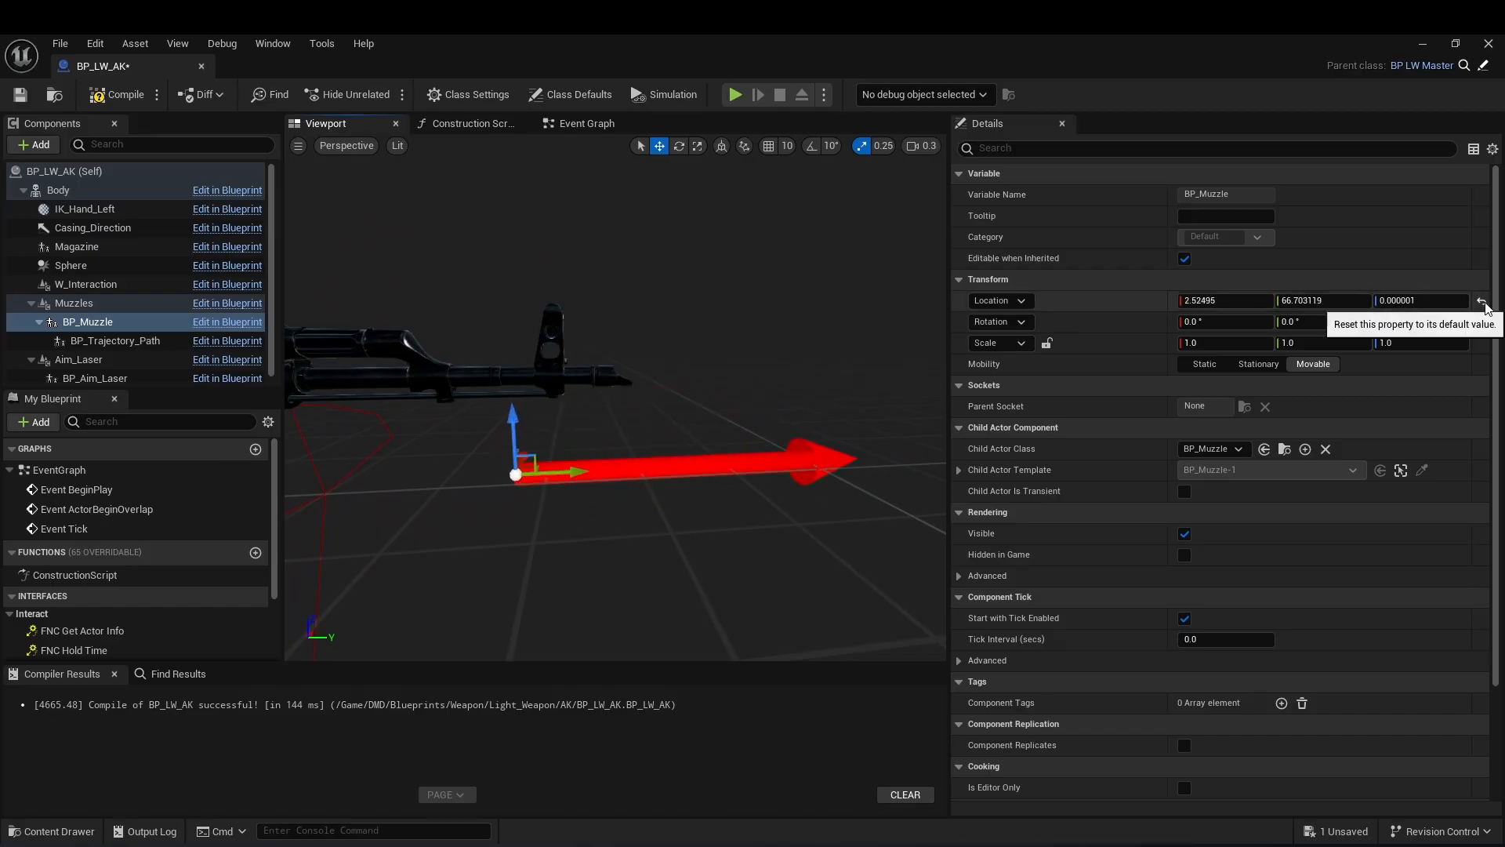
Set BP_Muzzle's X location to 0, position it at the barrel tip at about Y 76.8 and Z 10.7, and compile.
click(1216, 300)
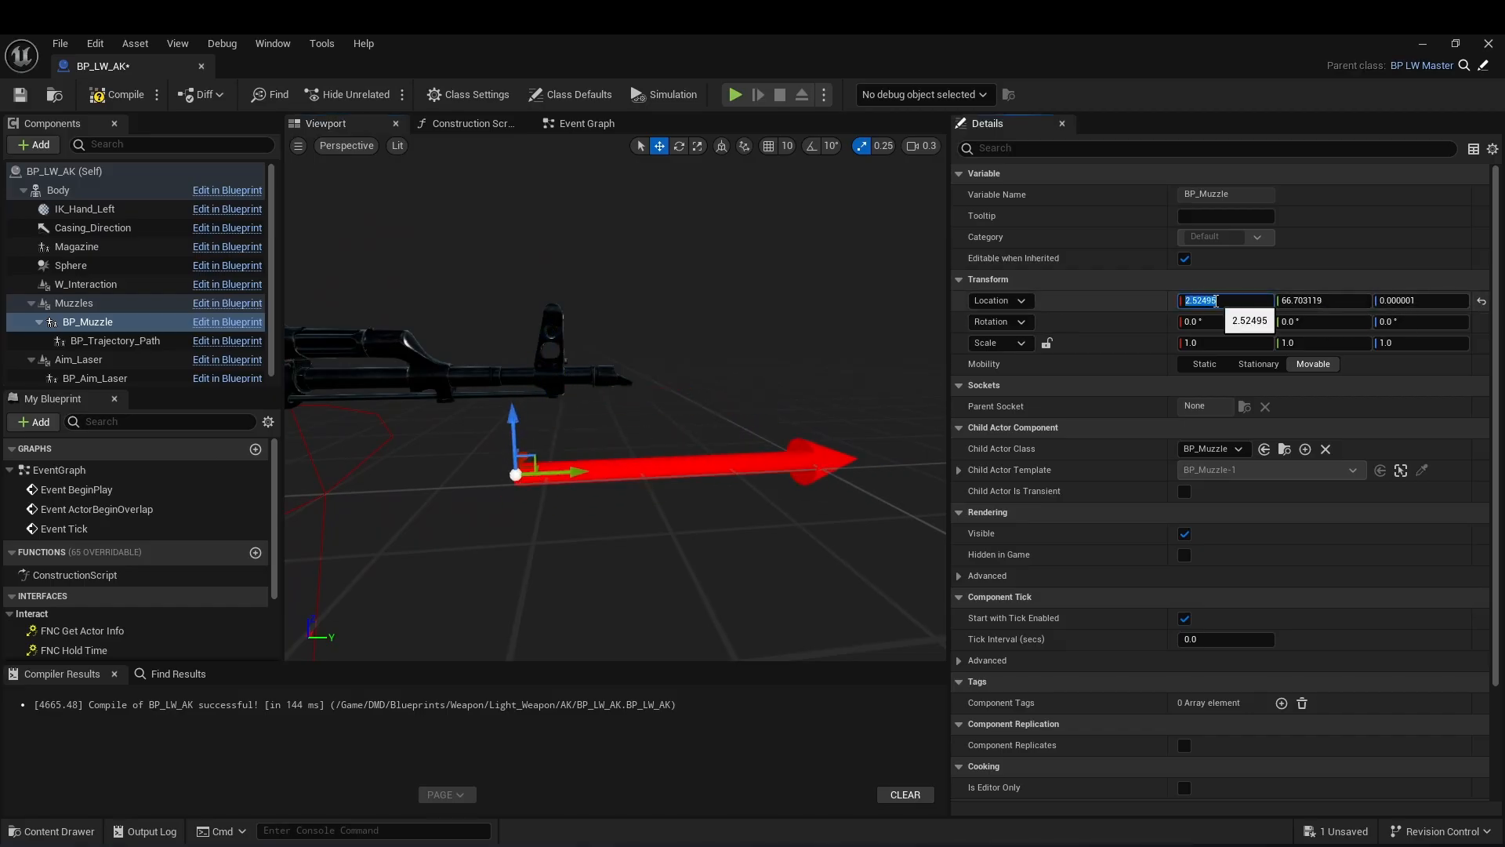
text(0)
key(Return)
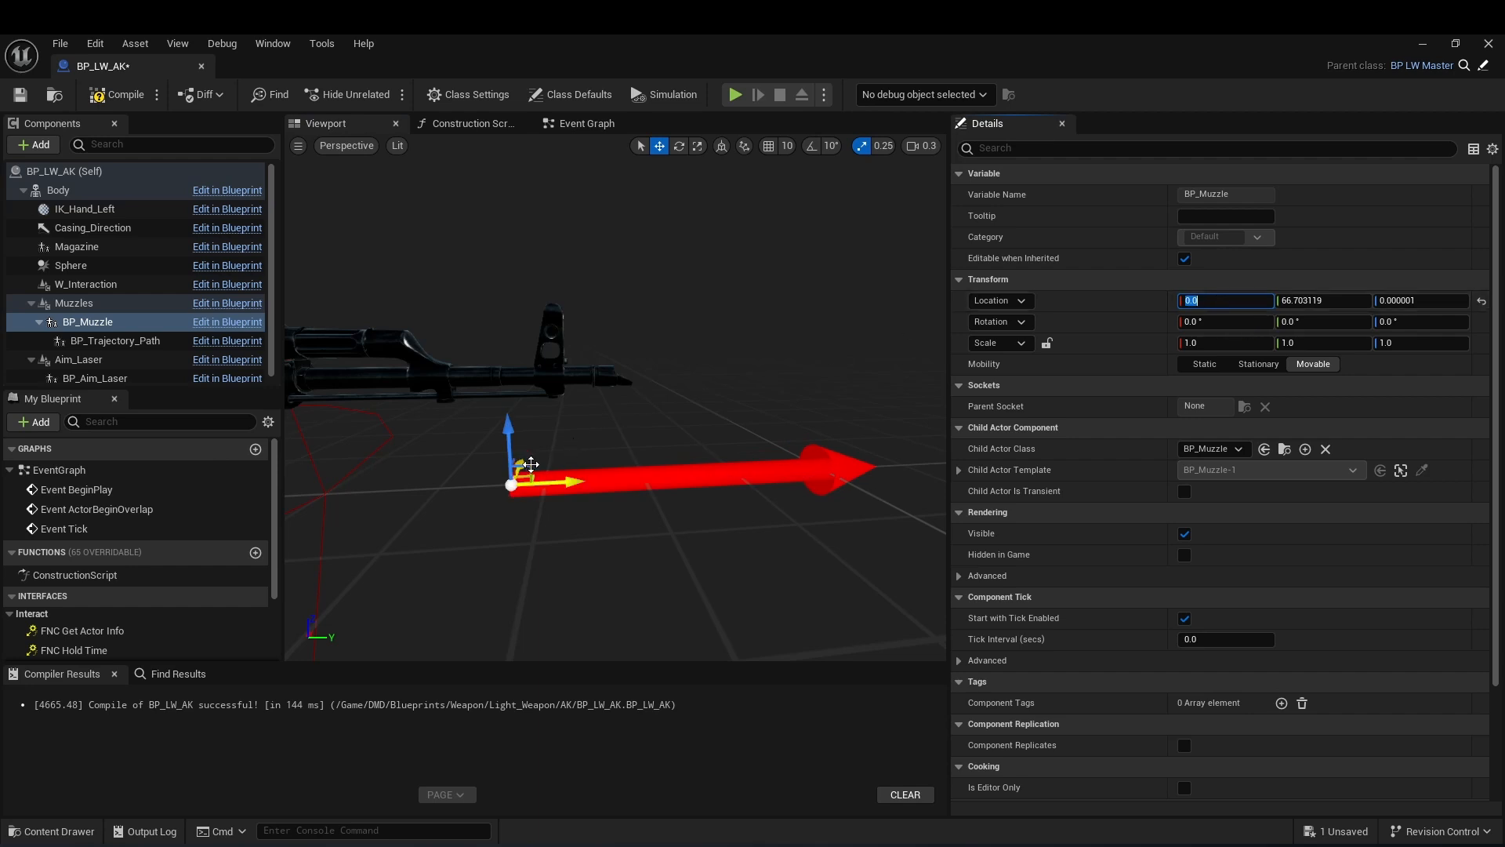
drag(524, 473, 528, 433)
click(110, 96)
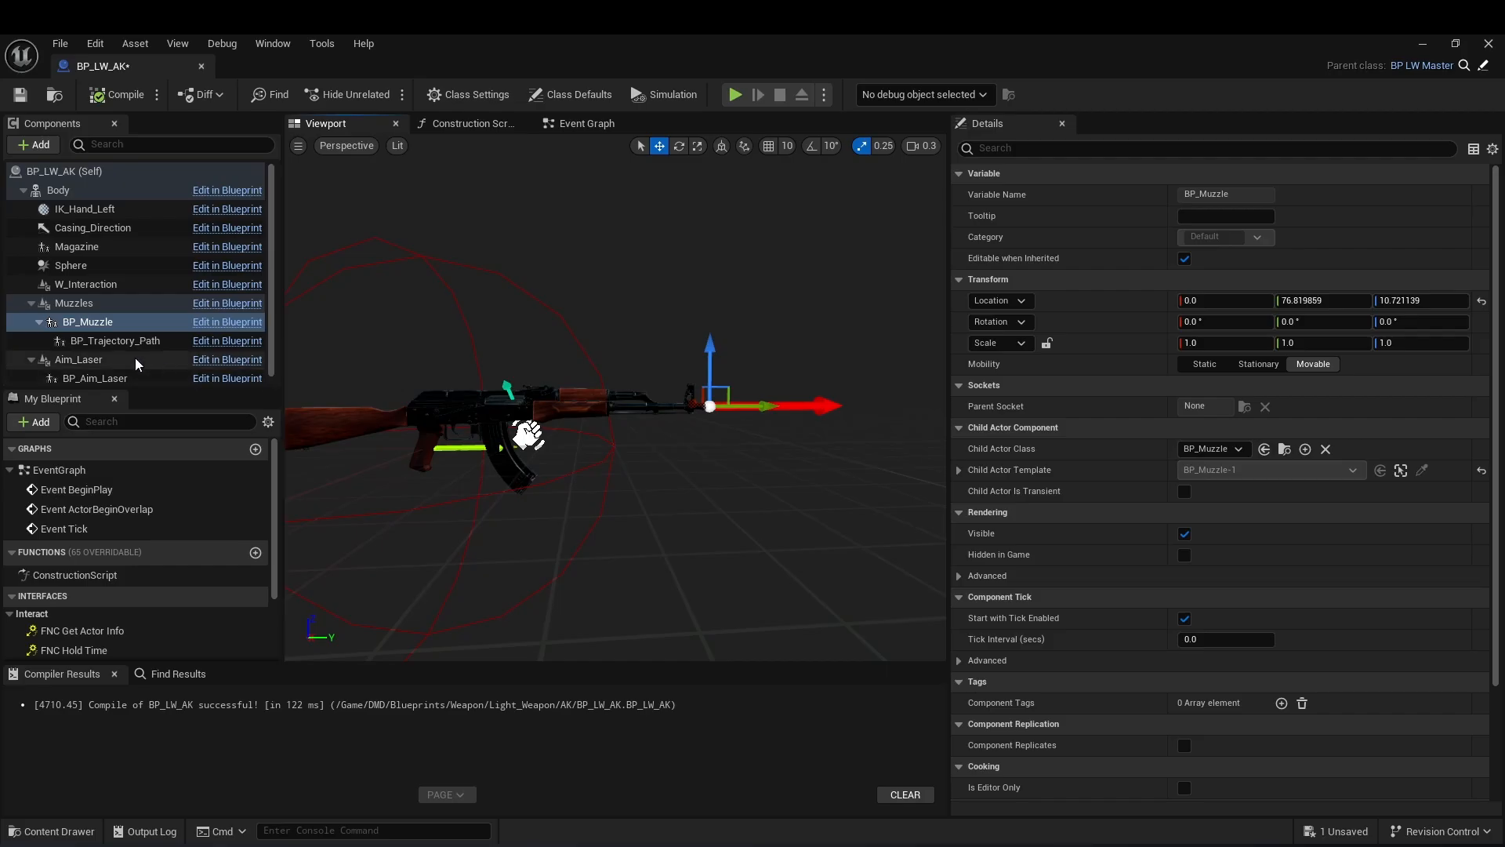
Check BP_Trajectory_Path, and move BP_Aim_Laser forward and up to just above the barrel tip.
click(93, 343)
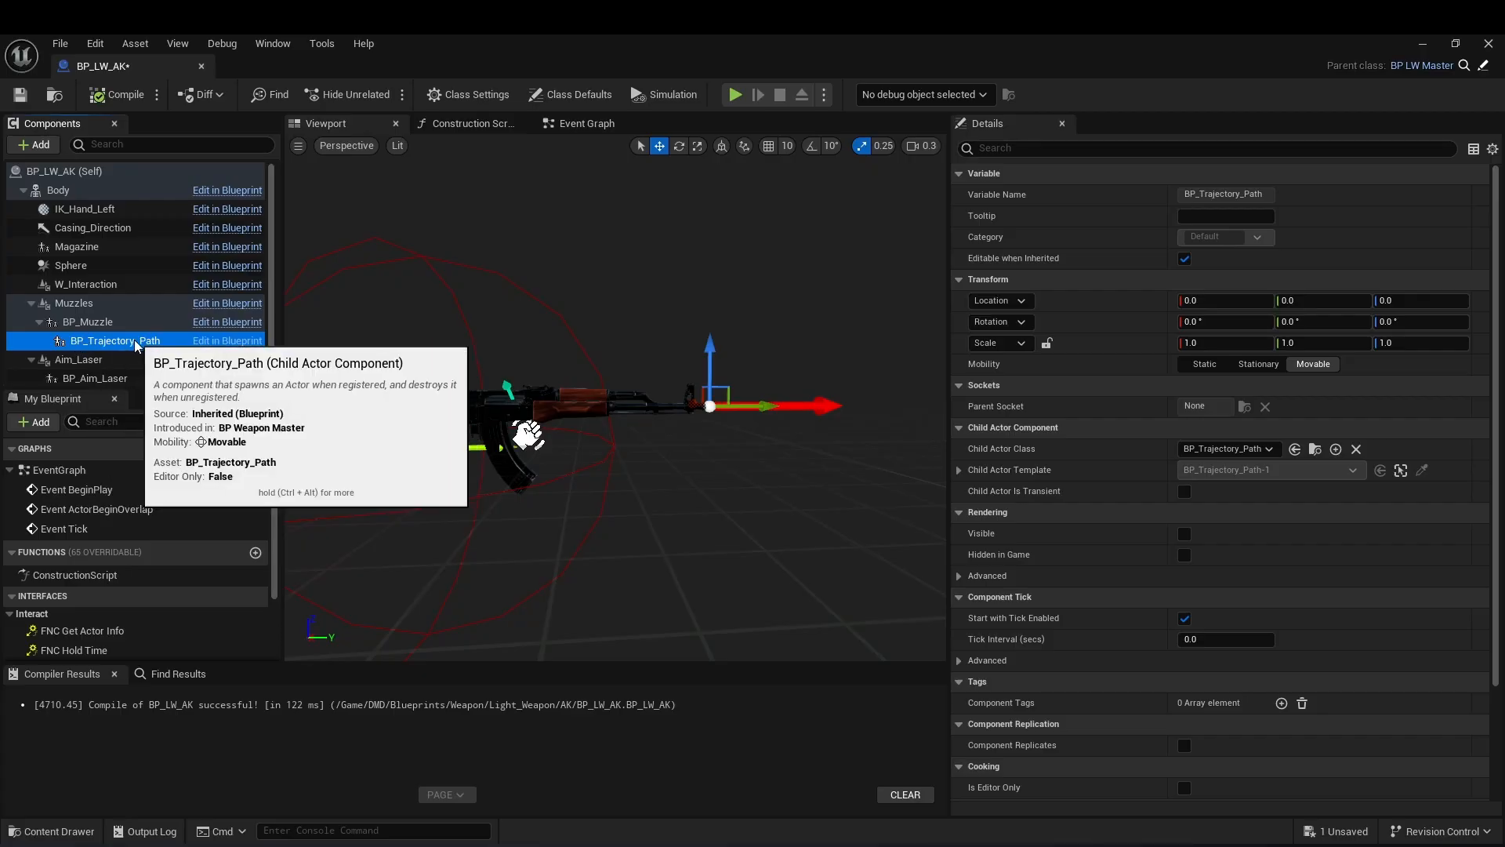
scroll(142, 345, down, 1)
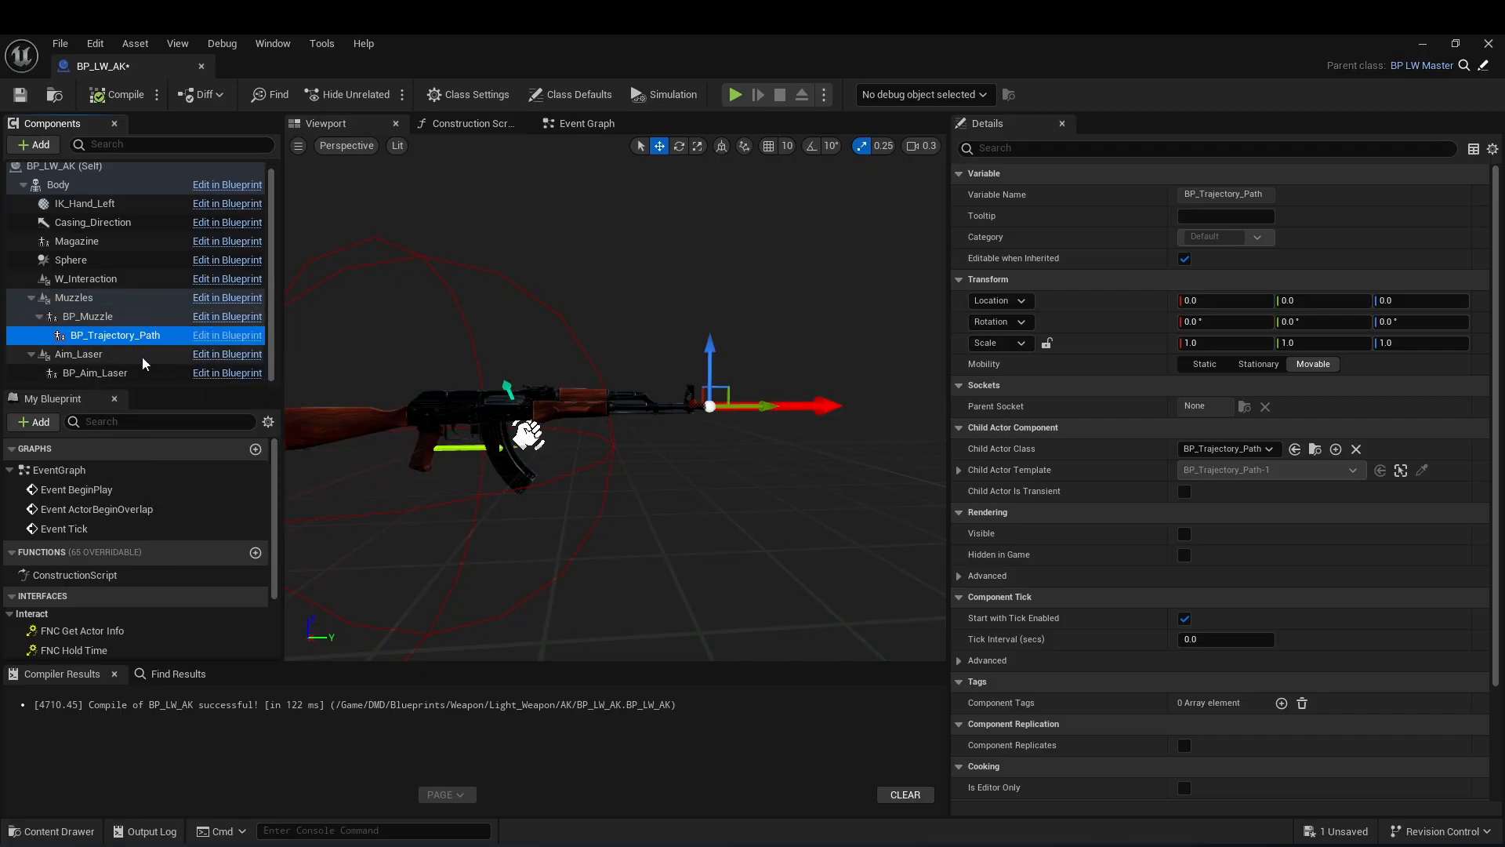
click(89, 374)
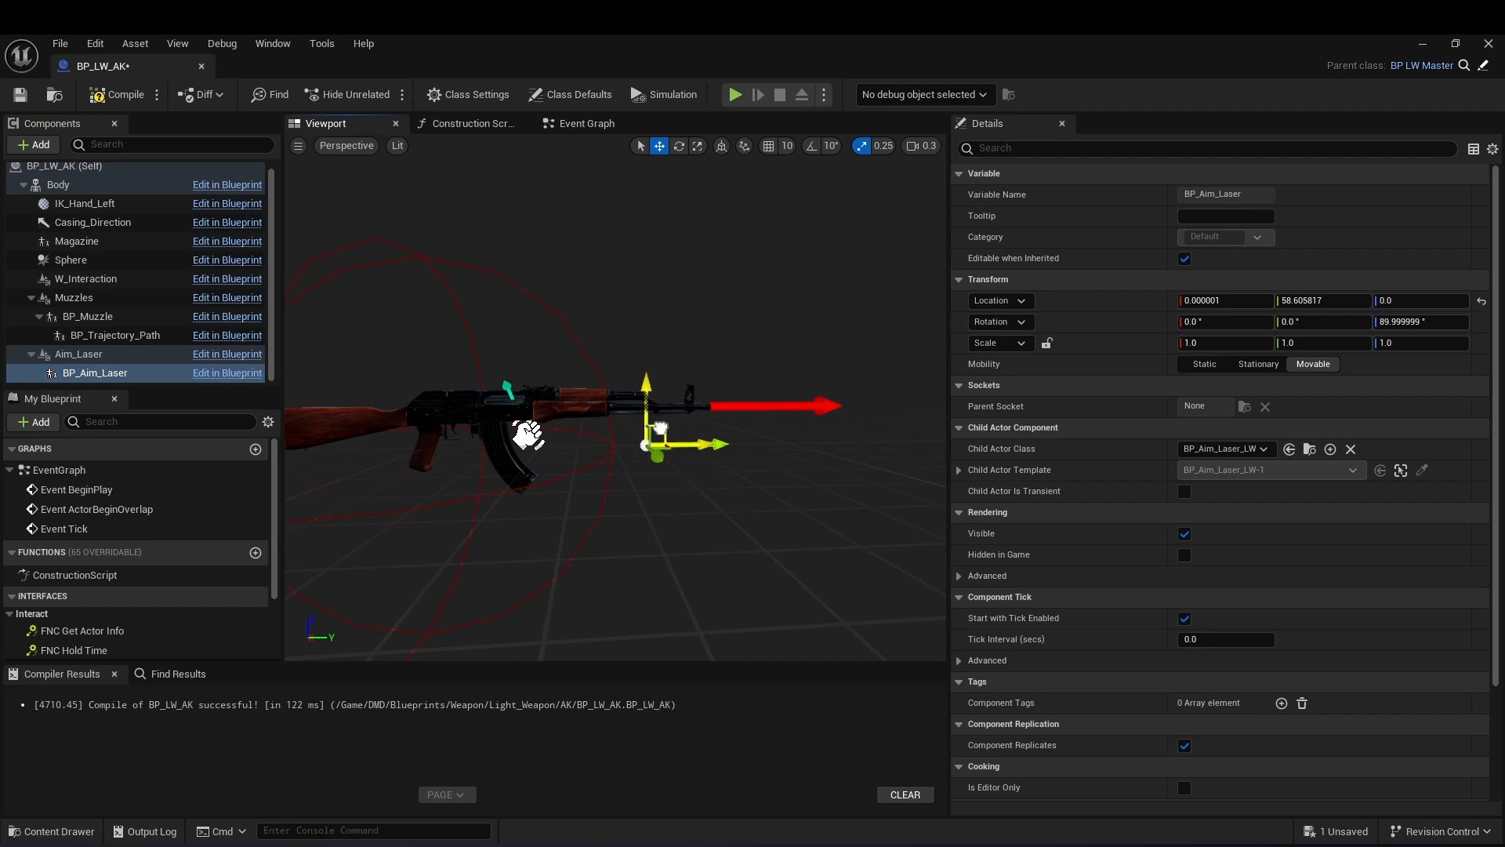
scroll(714, 440, up, 4)
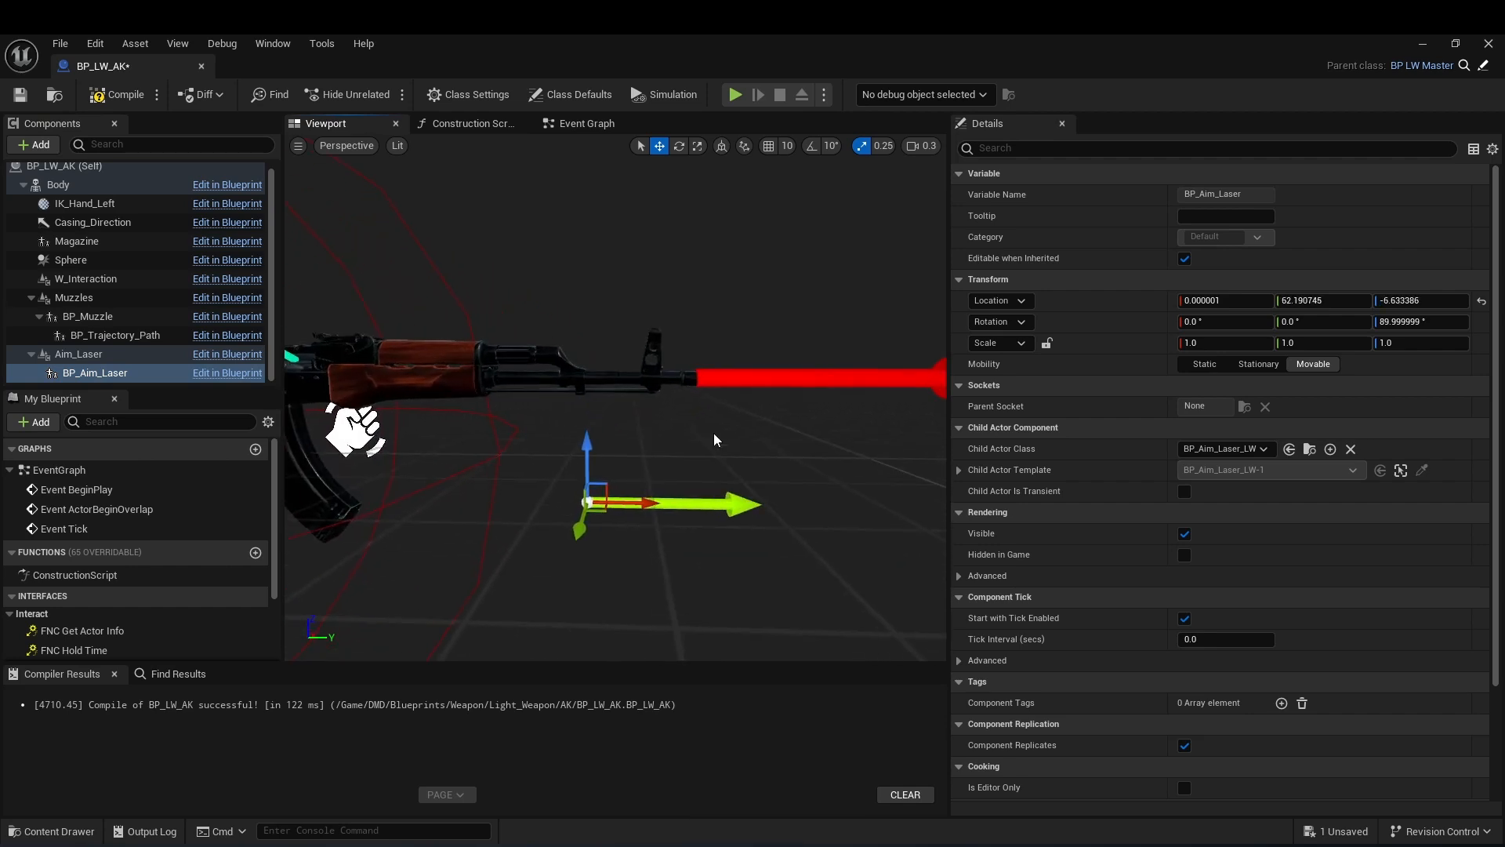
drag(600, 482, 728, 327)
middle_drag(351, 430, 259, 432)
Copy BP_Muzzle's location (0.0, 76.819859, 10.721139) onto BP_Aim_Laser, and compile the Blueprint.
click(664, 375)
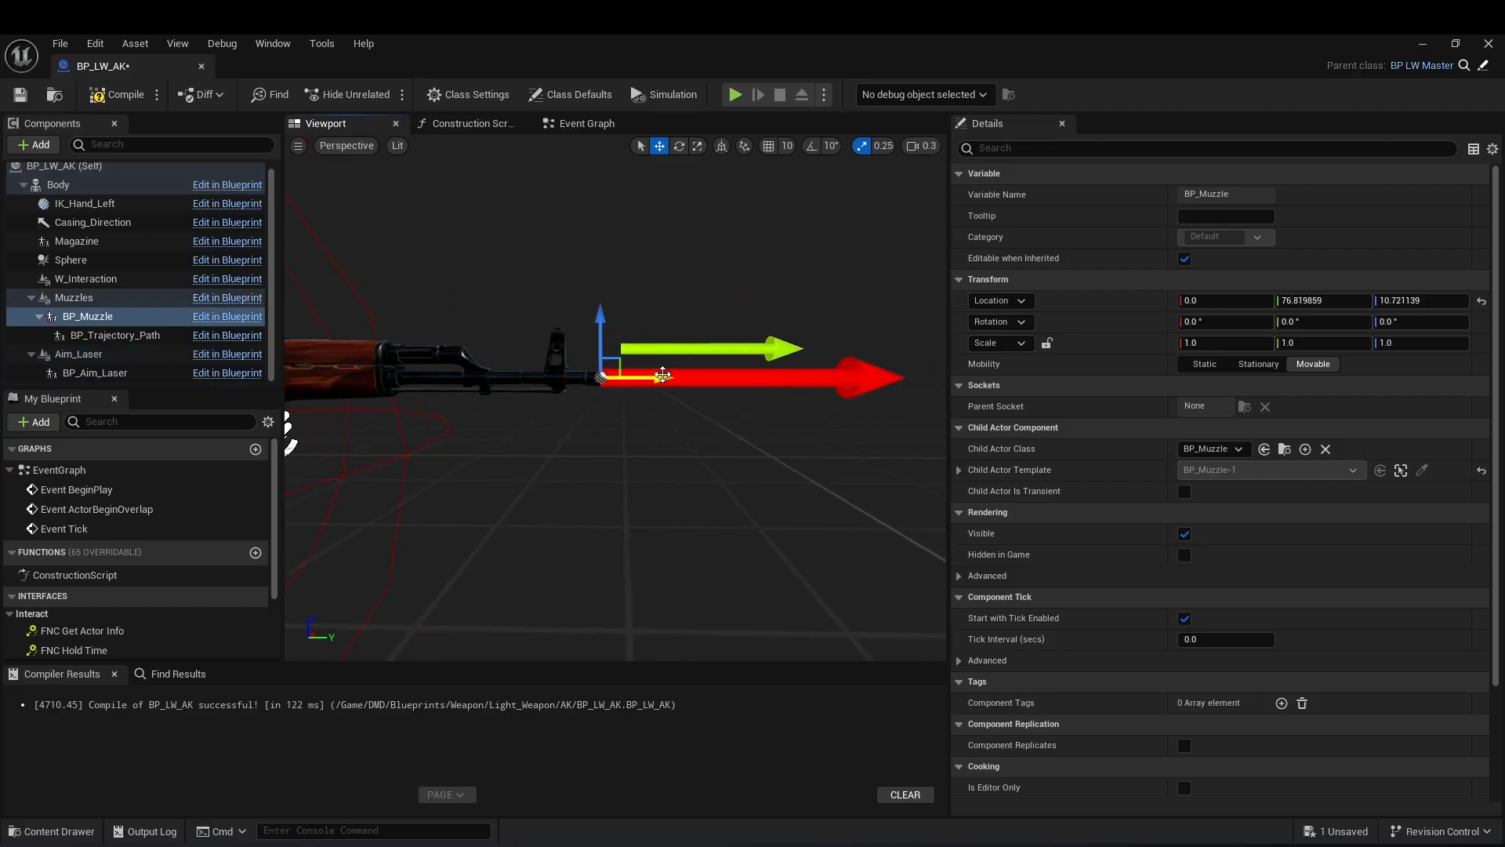
right_click(1142, 301)
click(1179, 332)
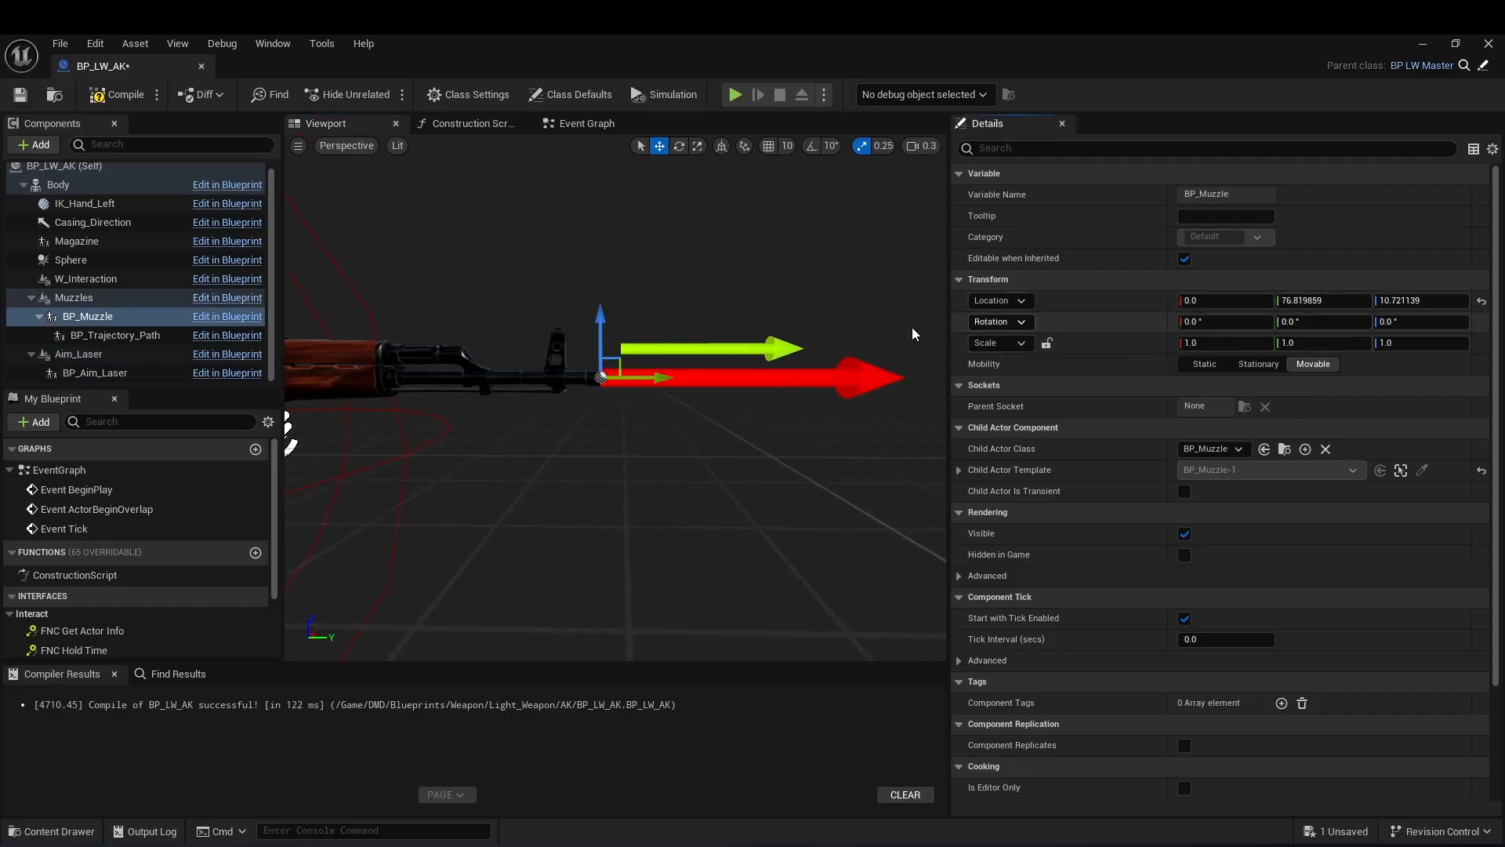
click(721, 378)
right_click(1129, 301)
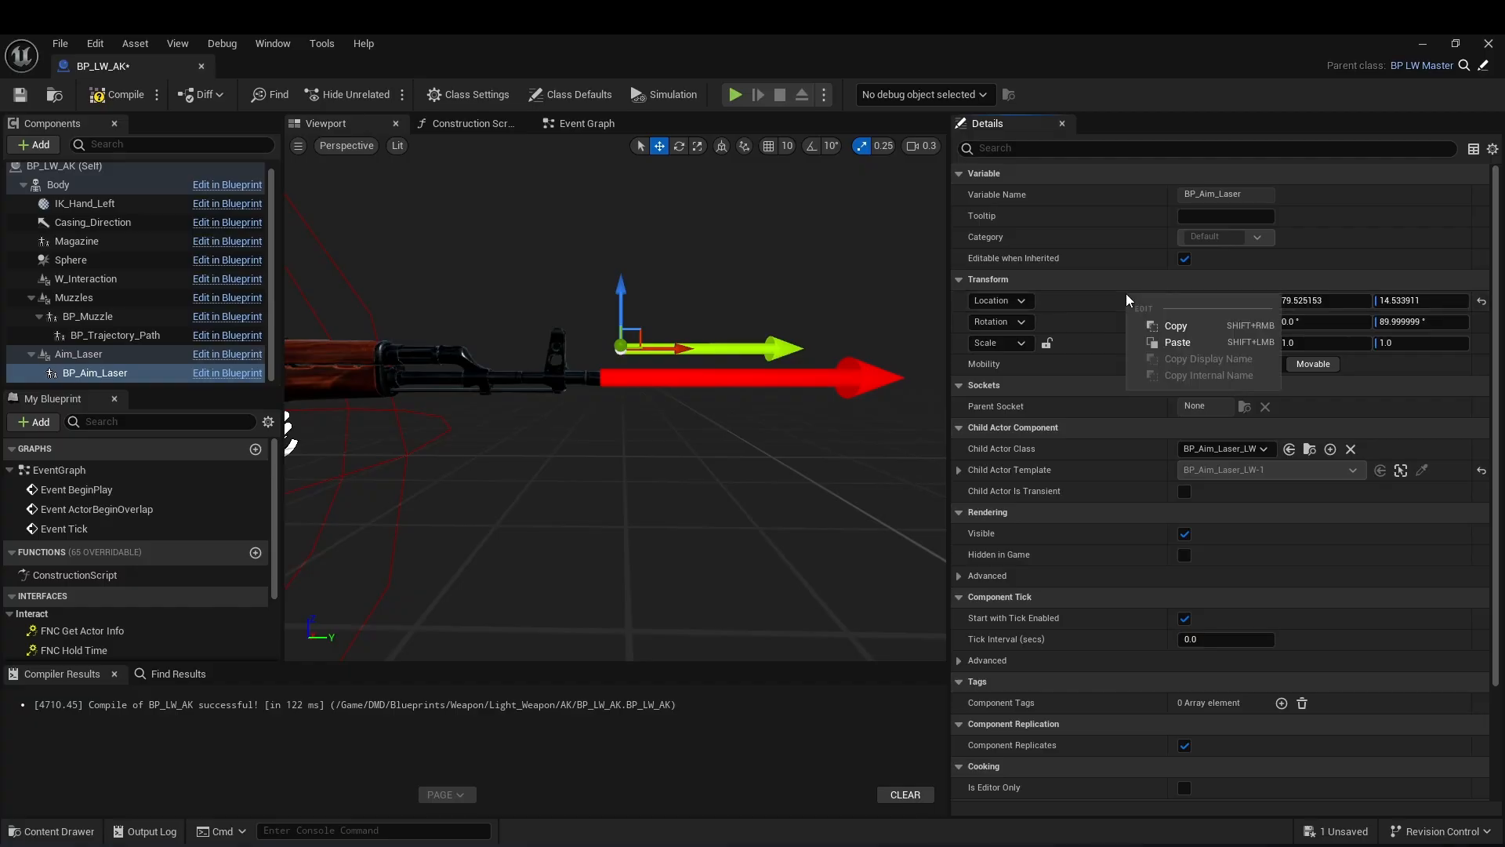
click(1184, 340)
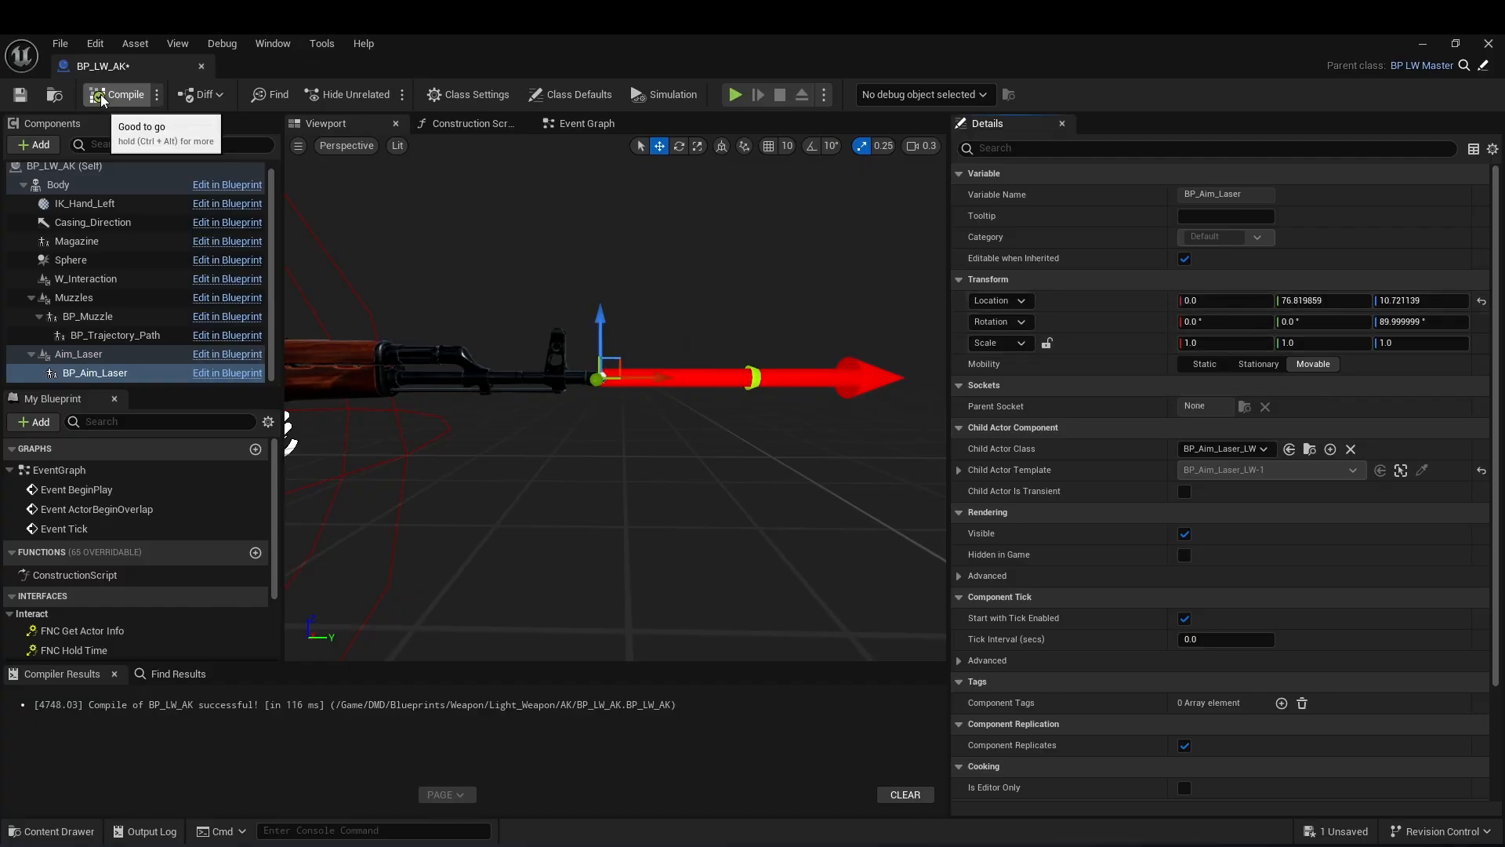
right_drag(616, 397, 562, 405)
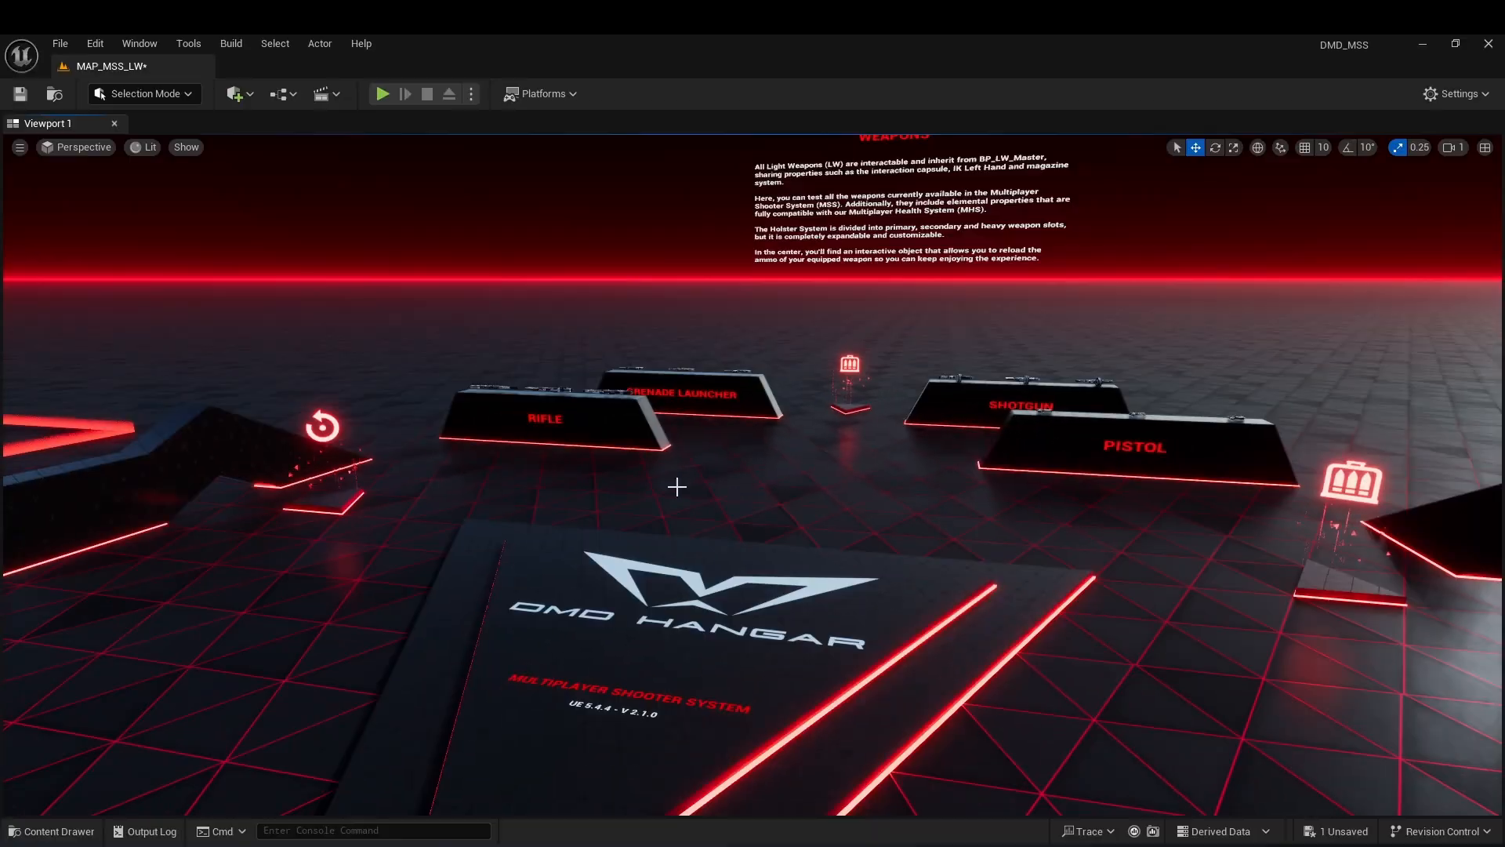
Place BP_LW_AK on the floor of the MAP_MSS_LW level near the DMD Hangar platform, start play, and pick up the weapon.
key(ctrl+space)
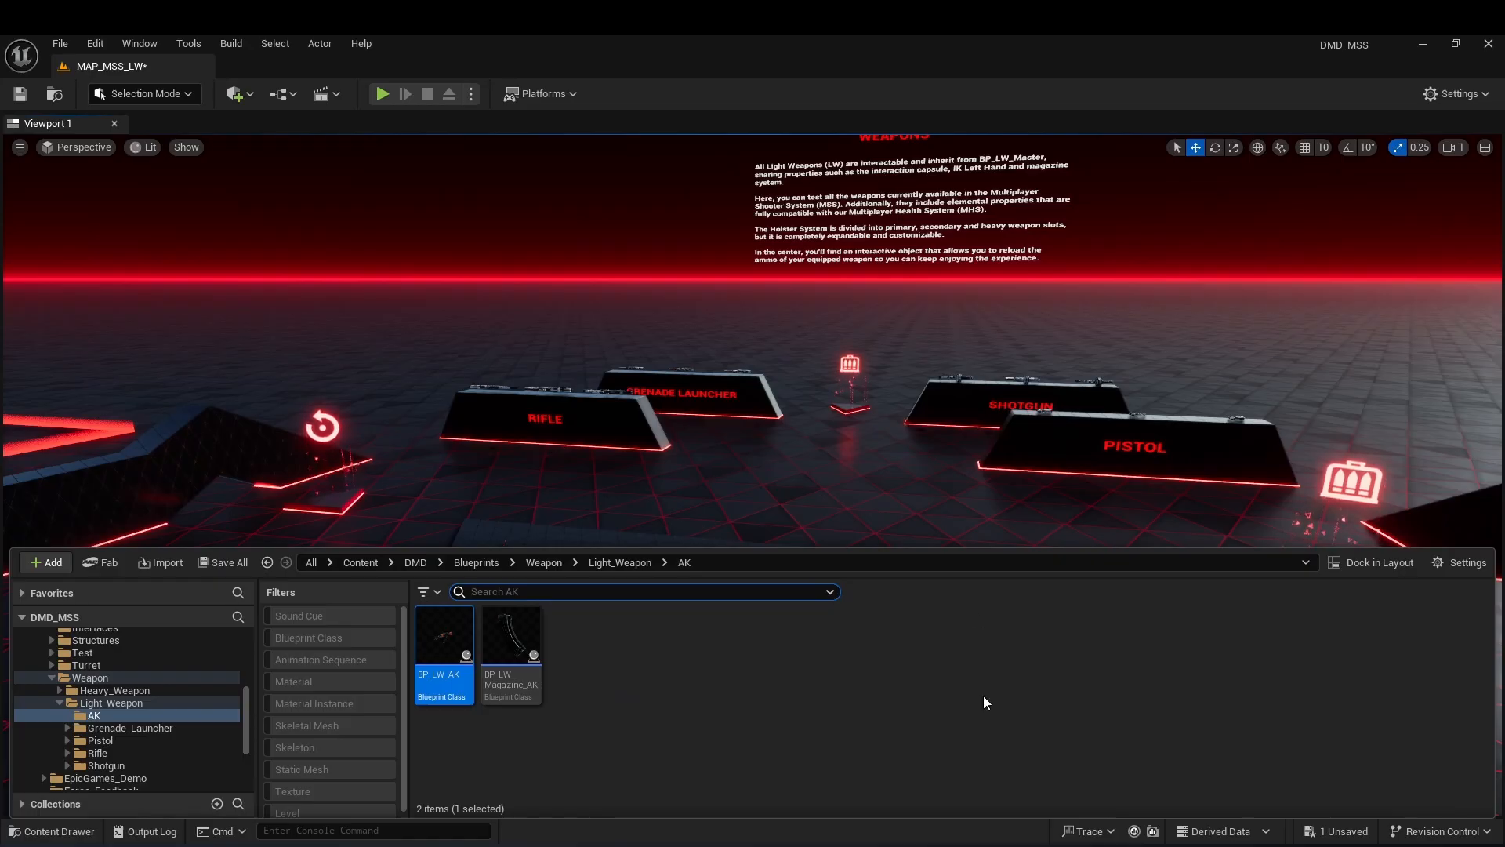
key(ctrl+space)
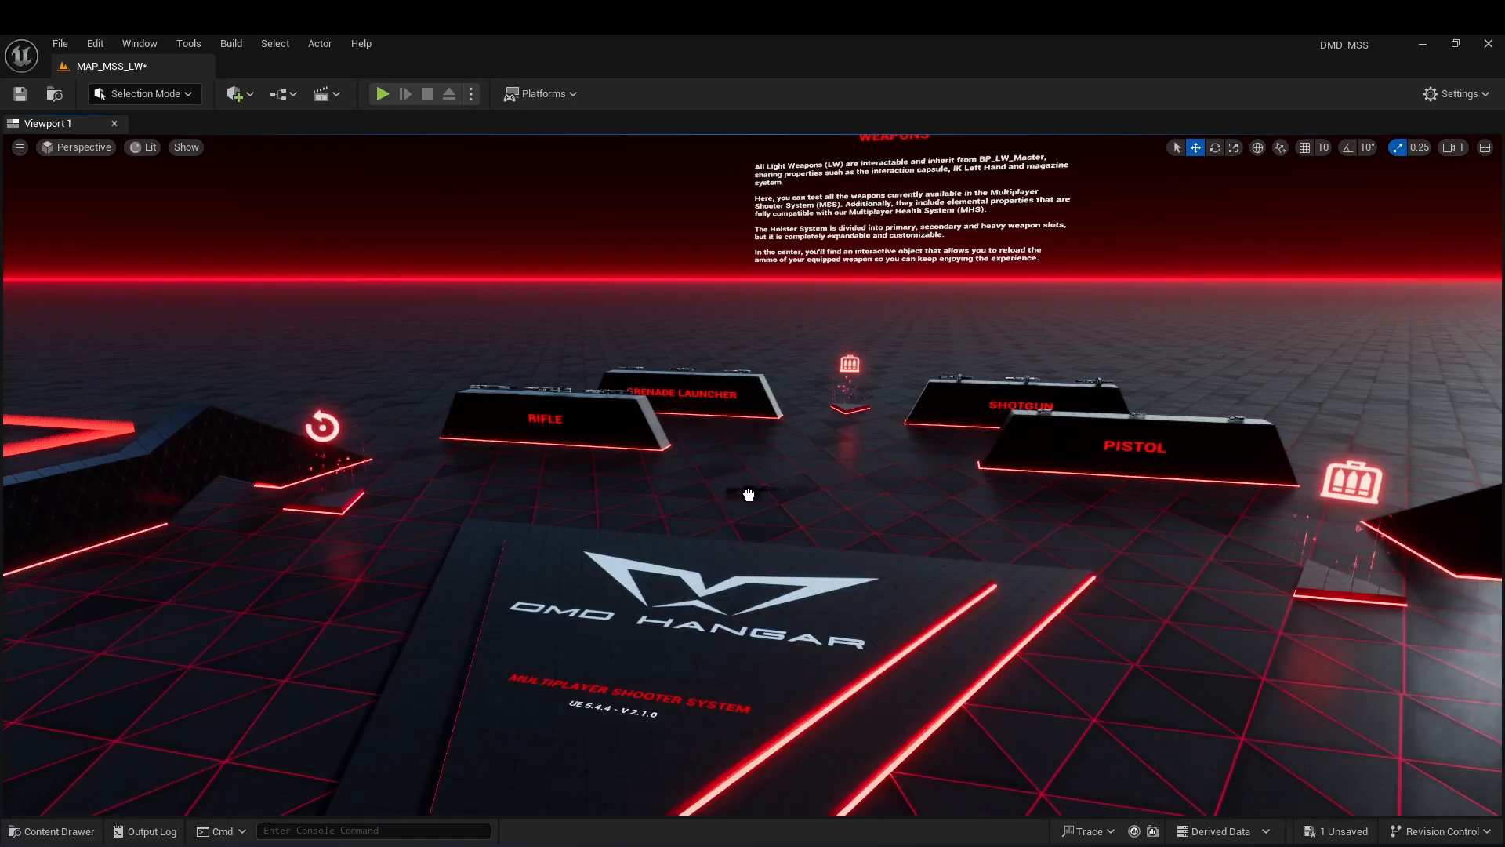
click(382, 95)
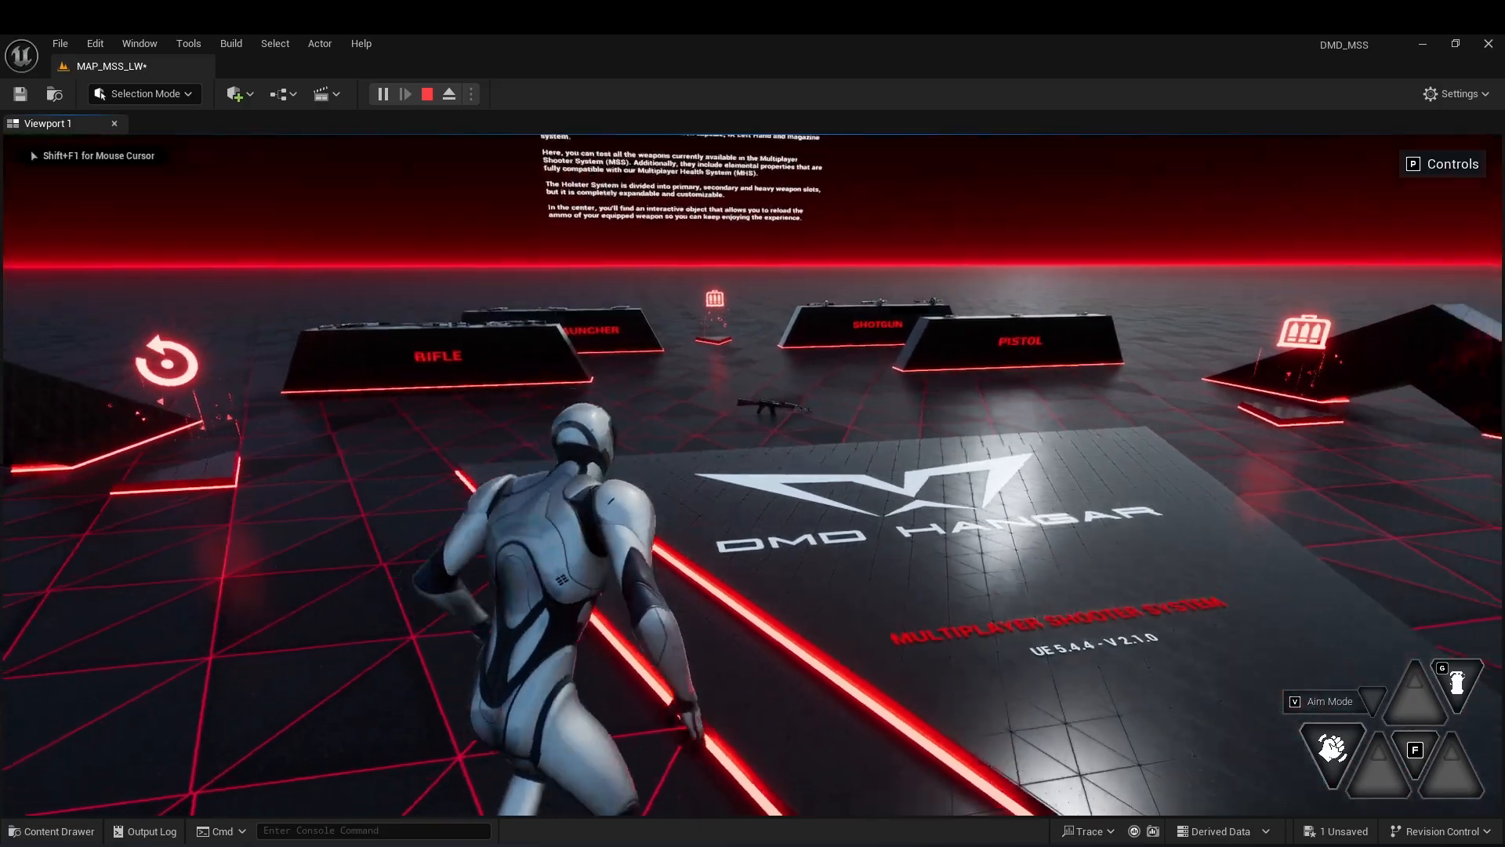
key(w)
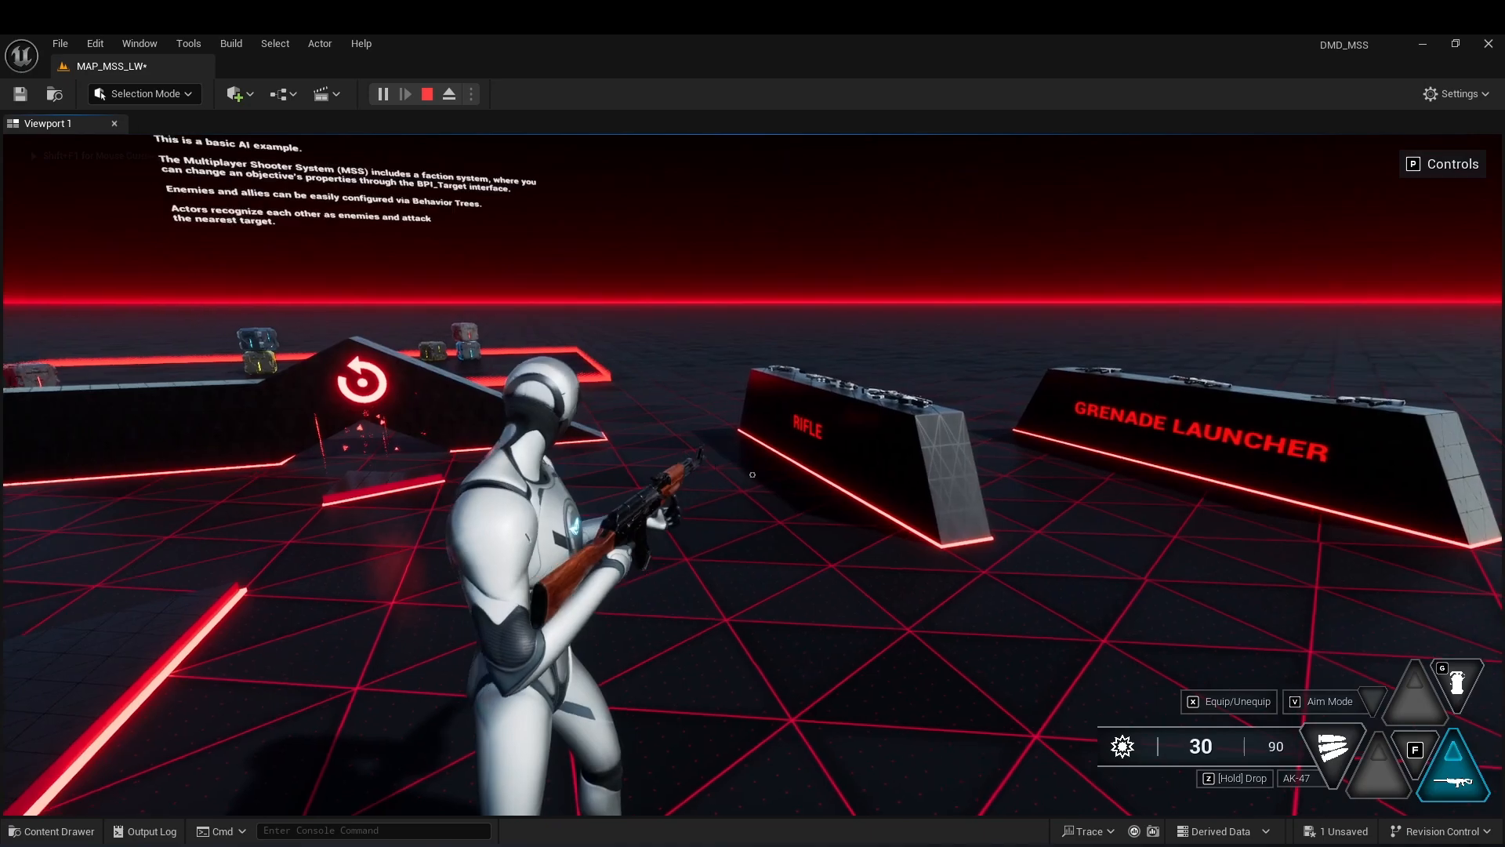
Test aiming, firing and reloading the AK-47 while moving around the level.
right_click(752, 474)
drag(753, 474, 753, 474)
key(r)
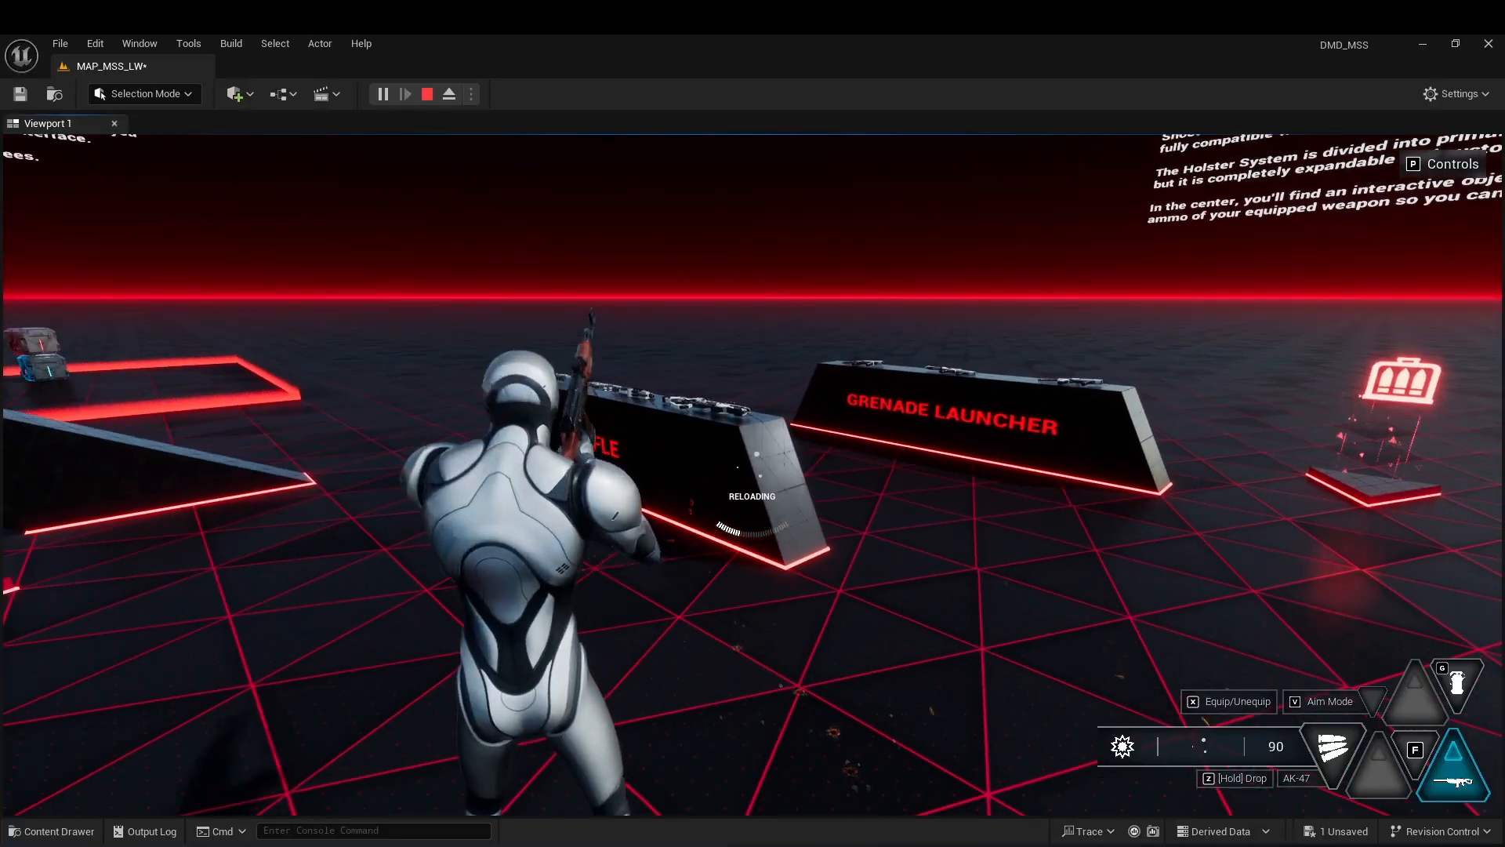
key(w)
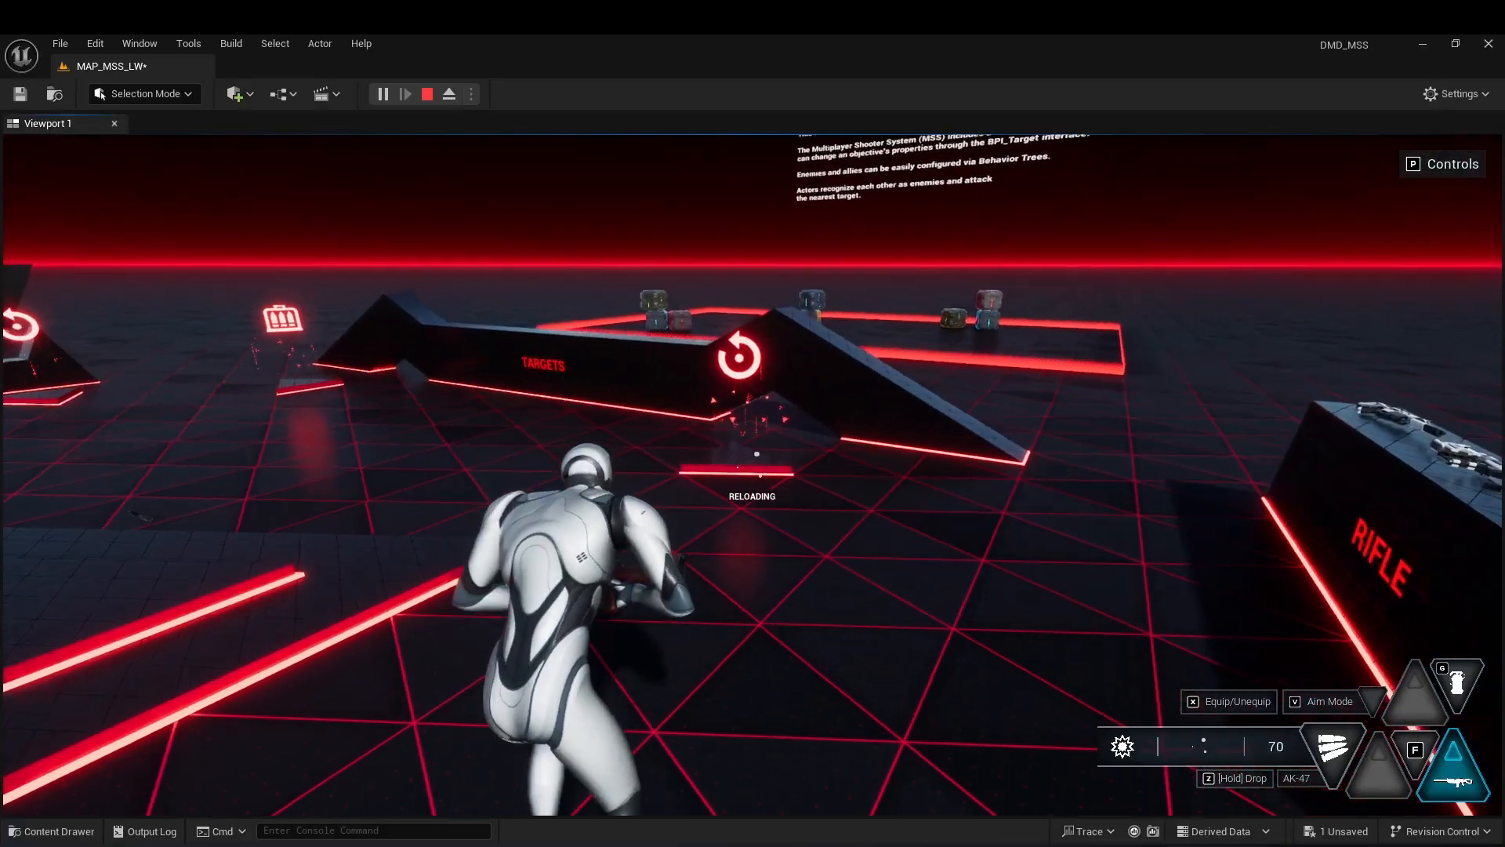
right_click(753, 474)
drag(752, 474, 753, 474)
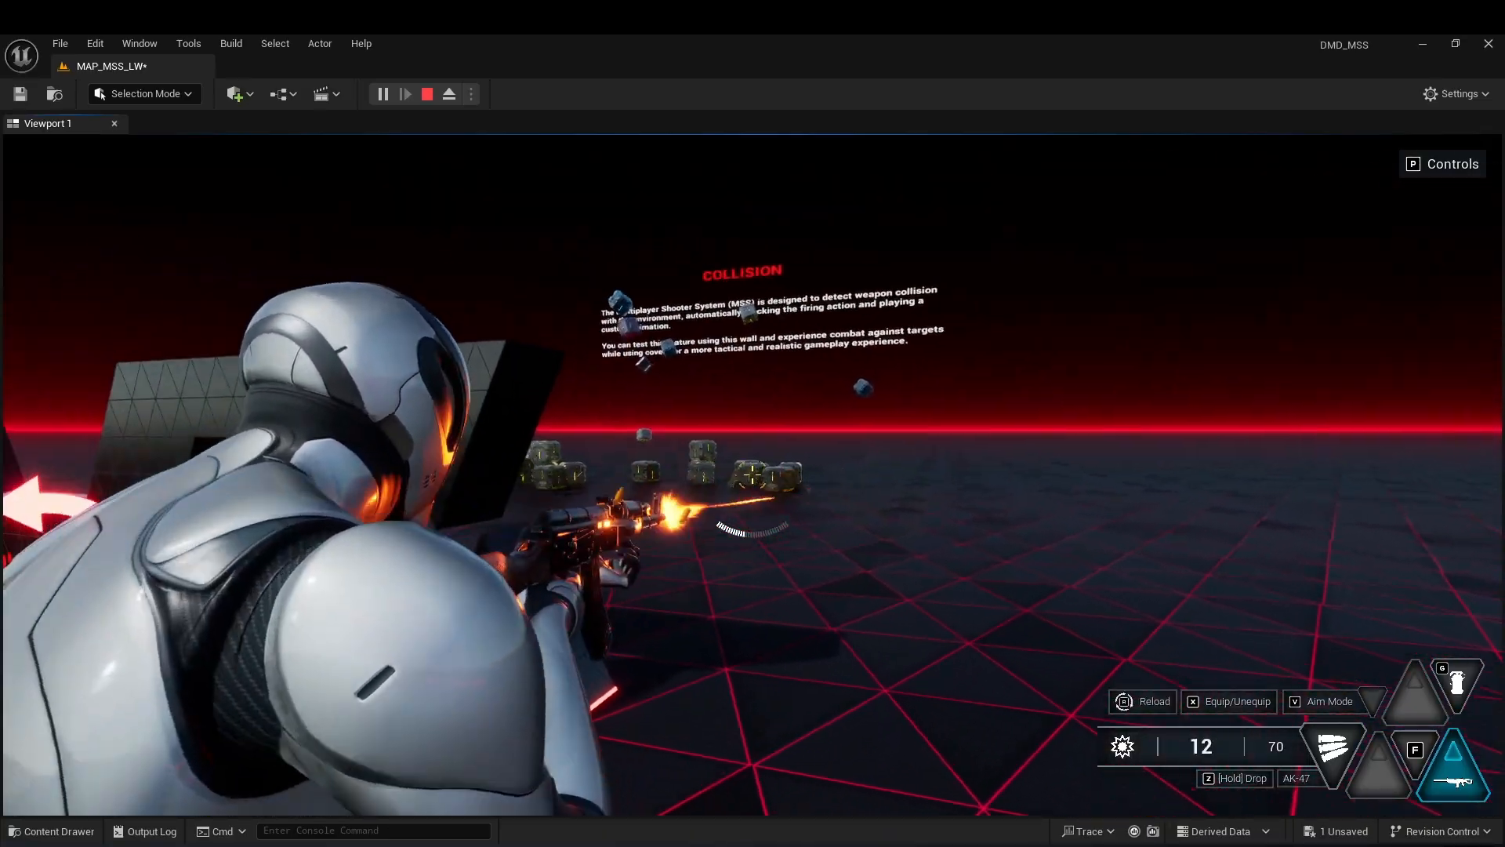
key(w)
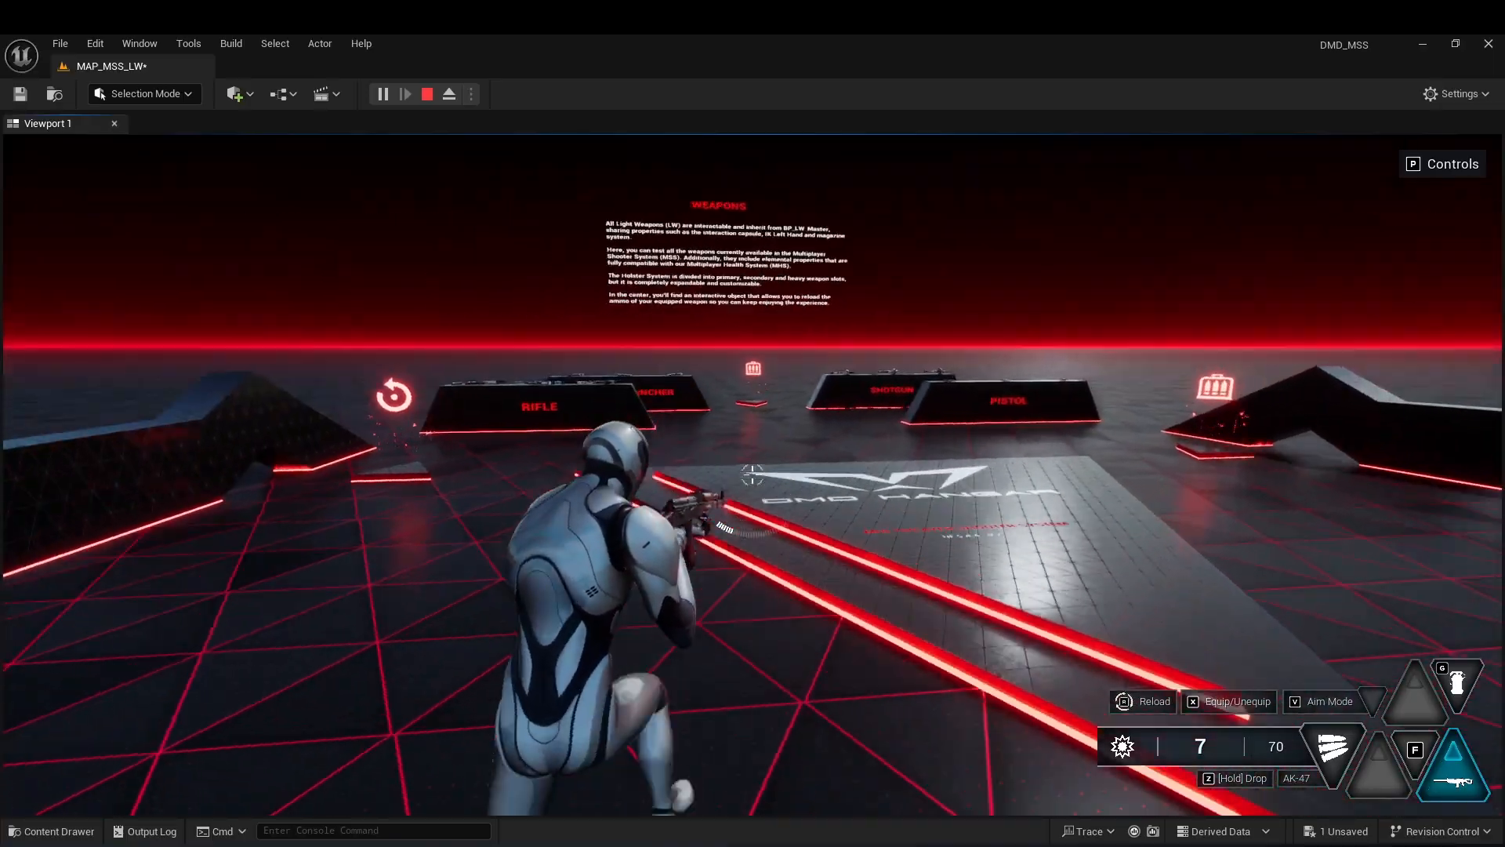
key(r)
key(r)
key(w)
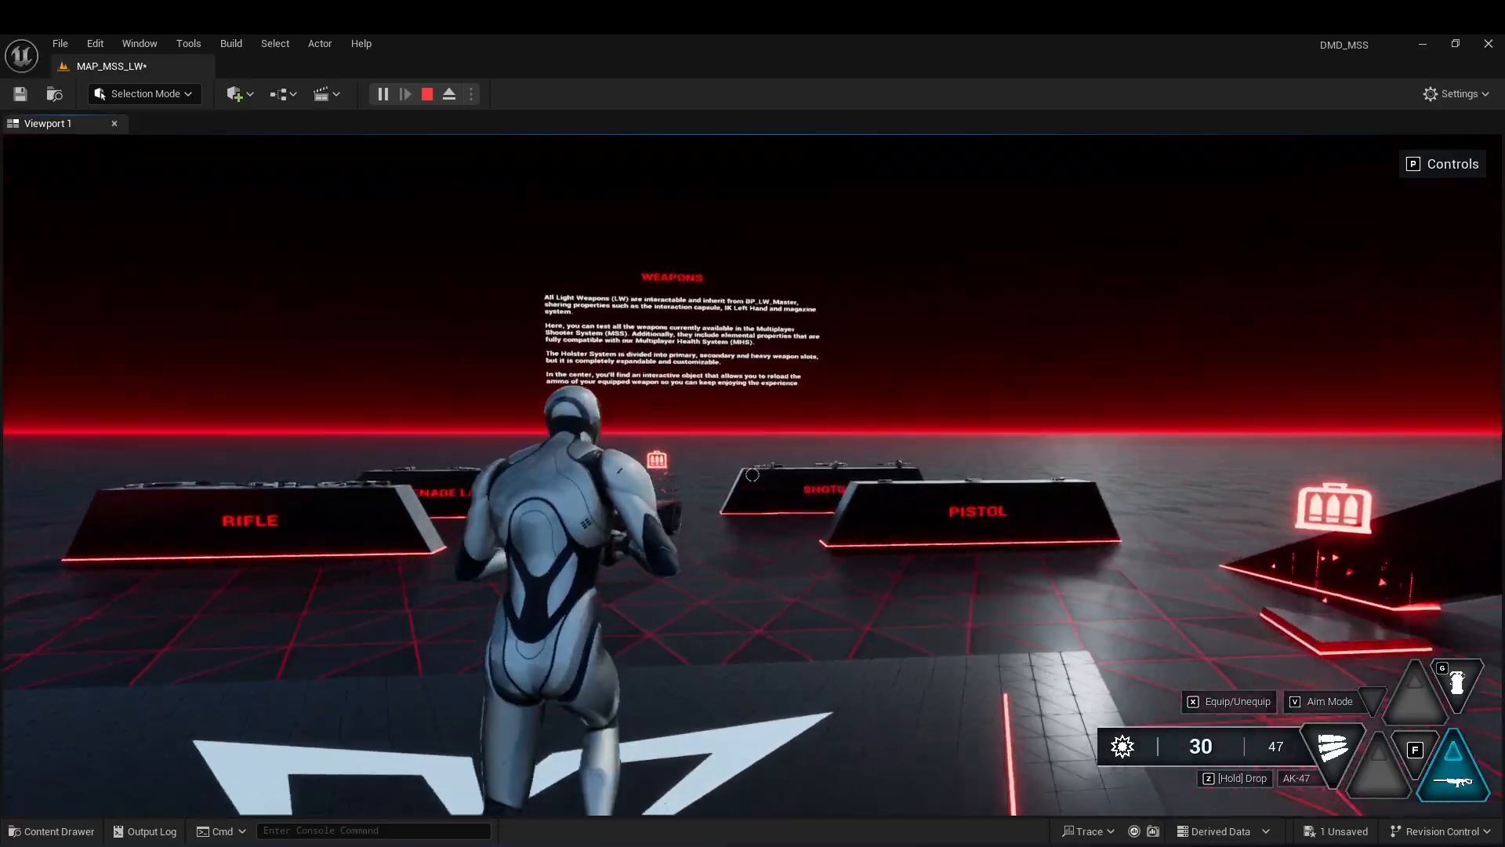
Test crouching with the AK-47 and equipping or unequipping it, and fire it while moving toward the pistol stand.
key(w)
key(c)
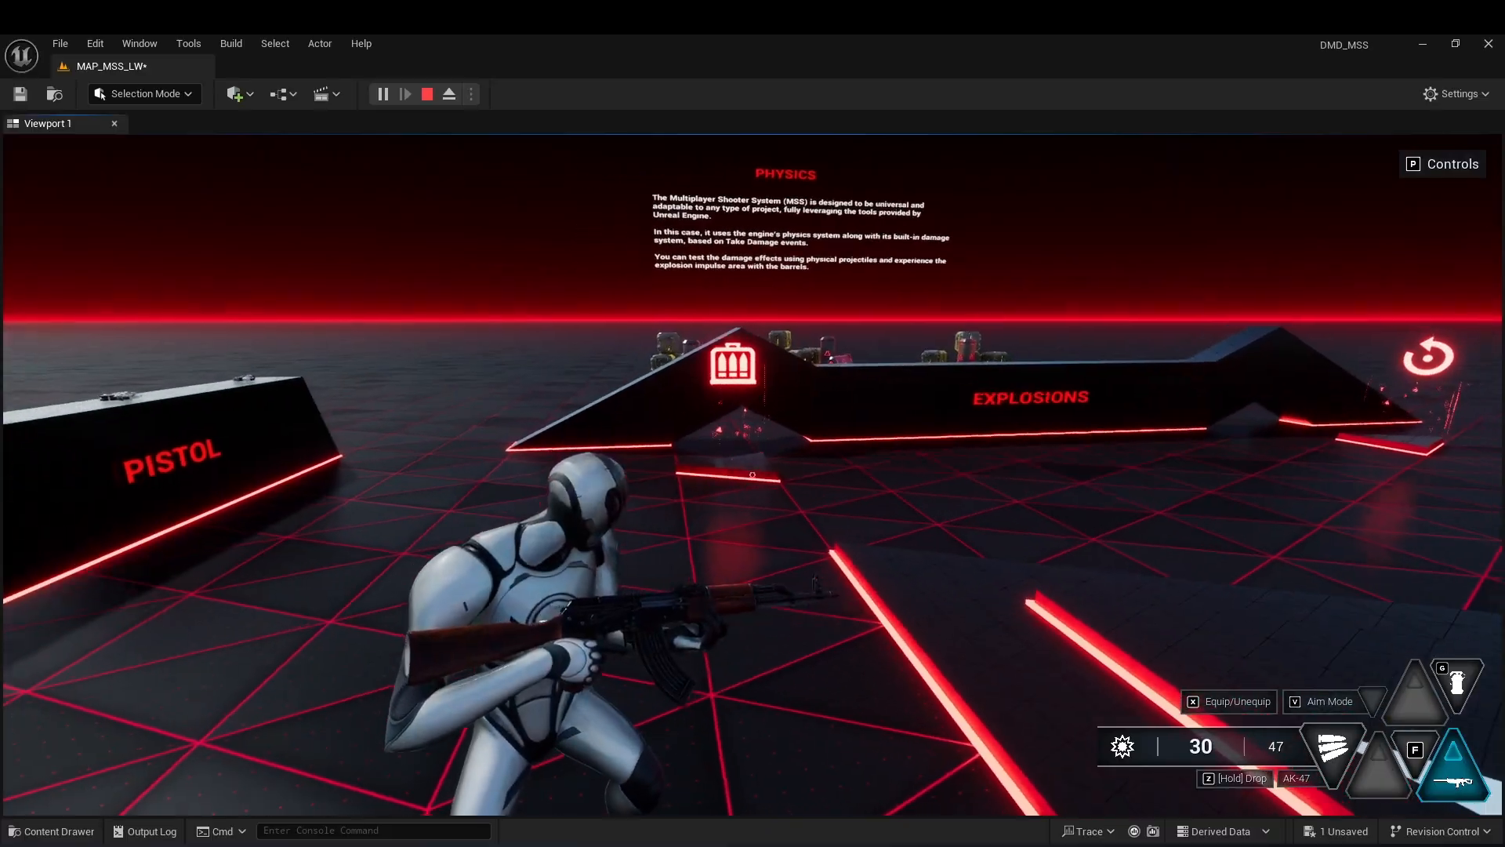
key(x)
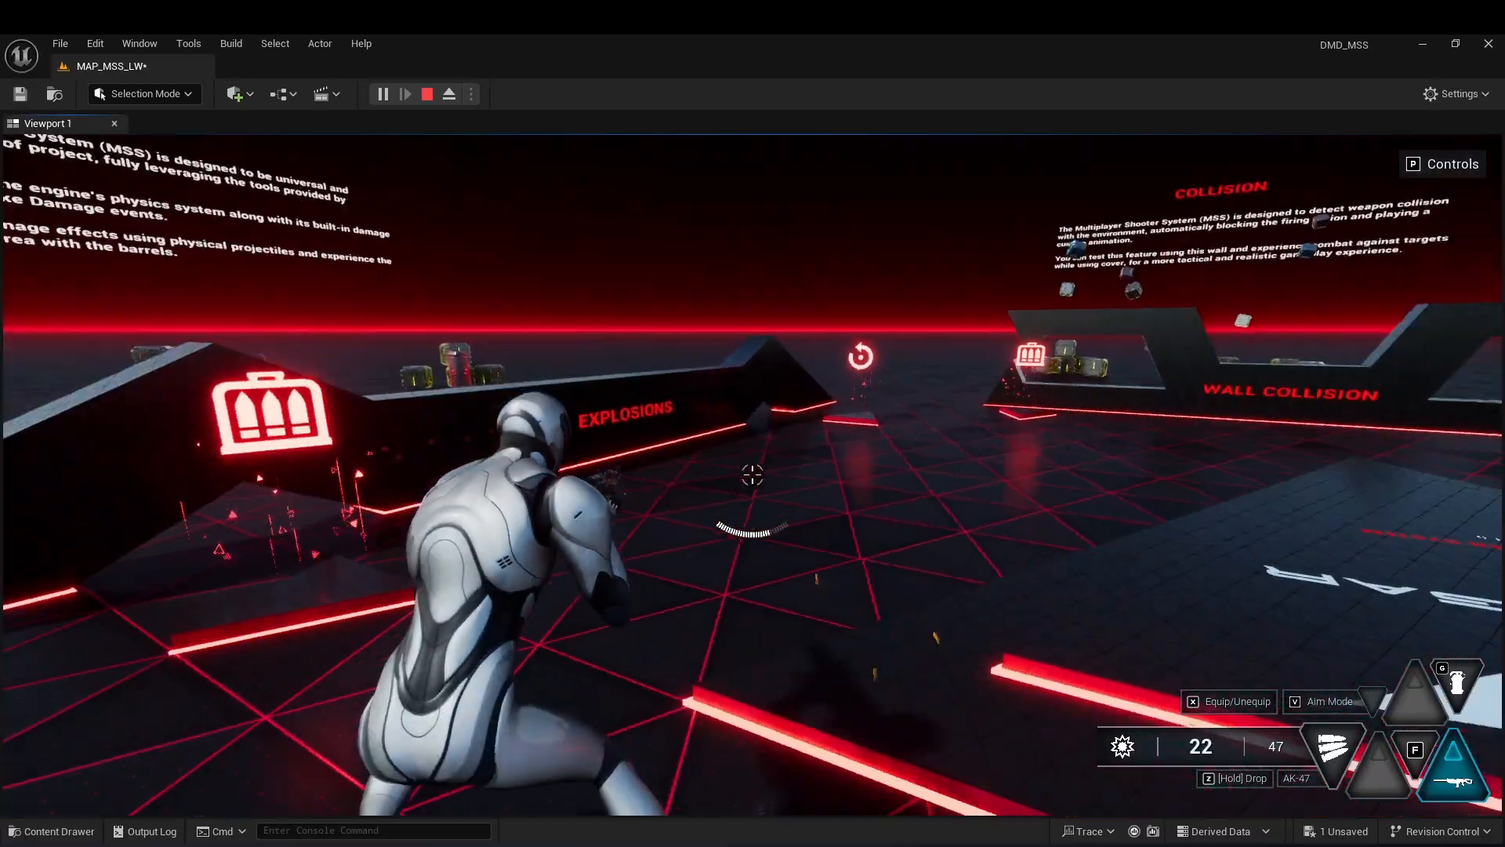
click(752, 474)
key(w)
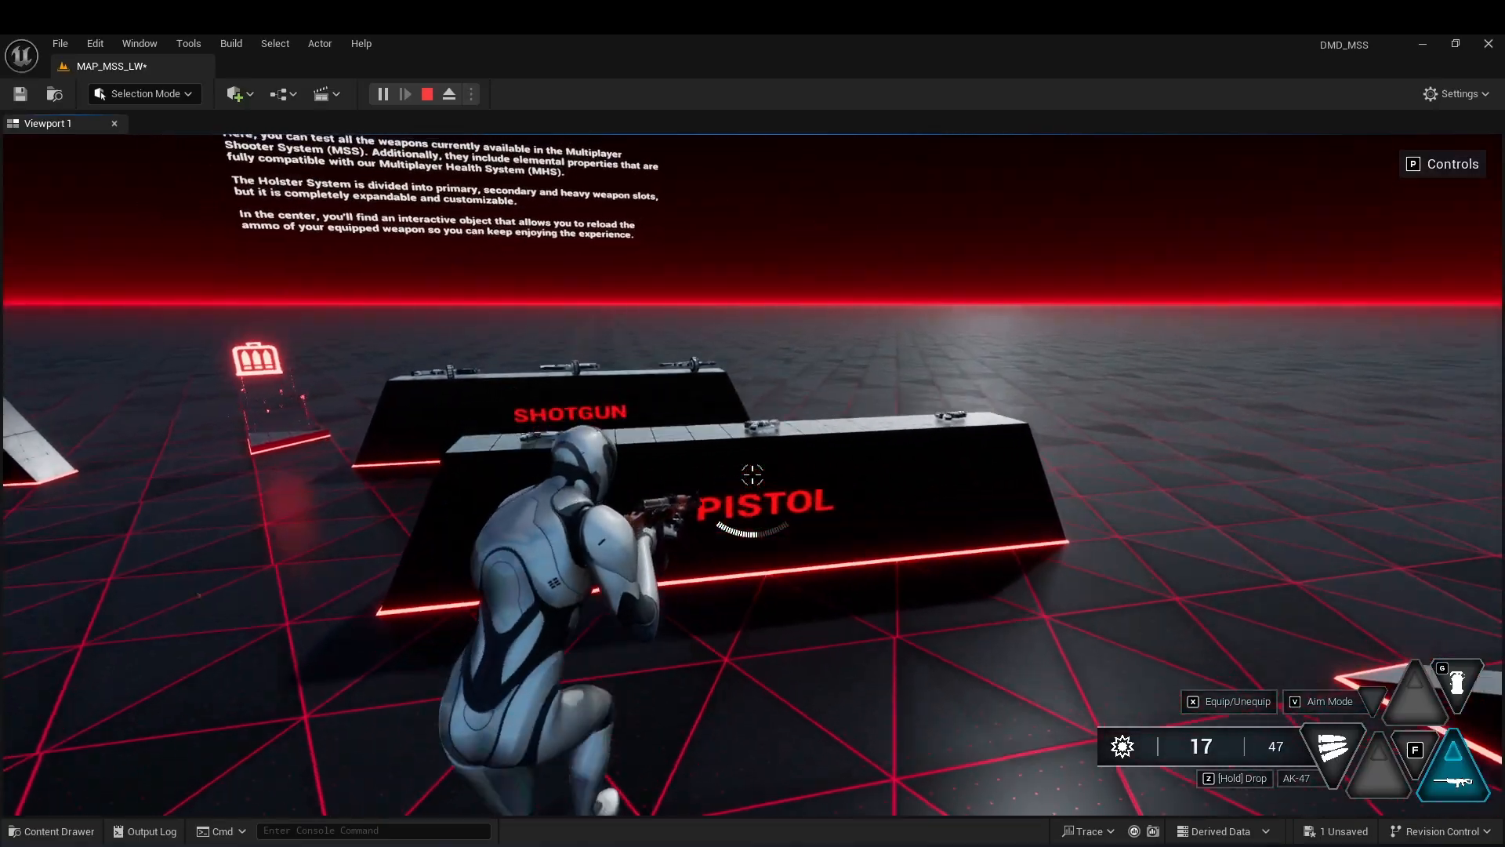
Pick up the Energy Pistol MK.I from the pistol stand, and test aiming and firing it with the AK-47 holstered.
key(d)
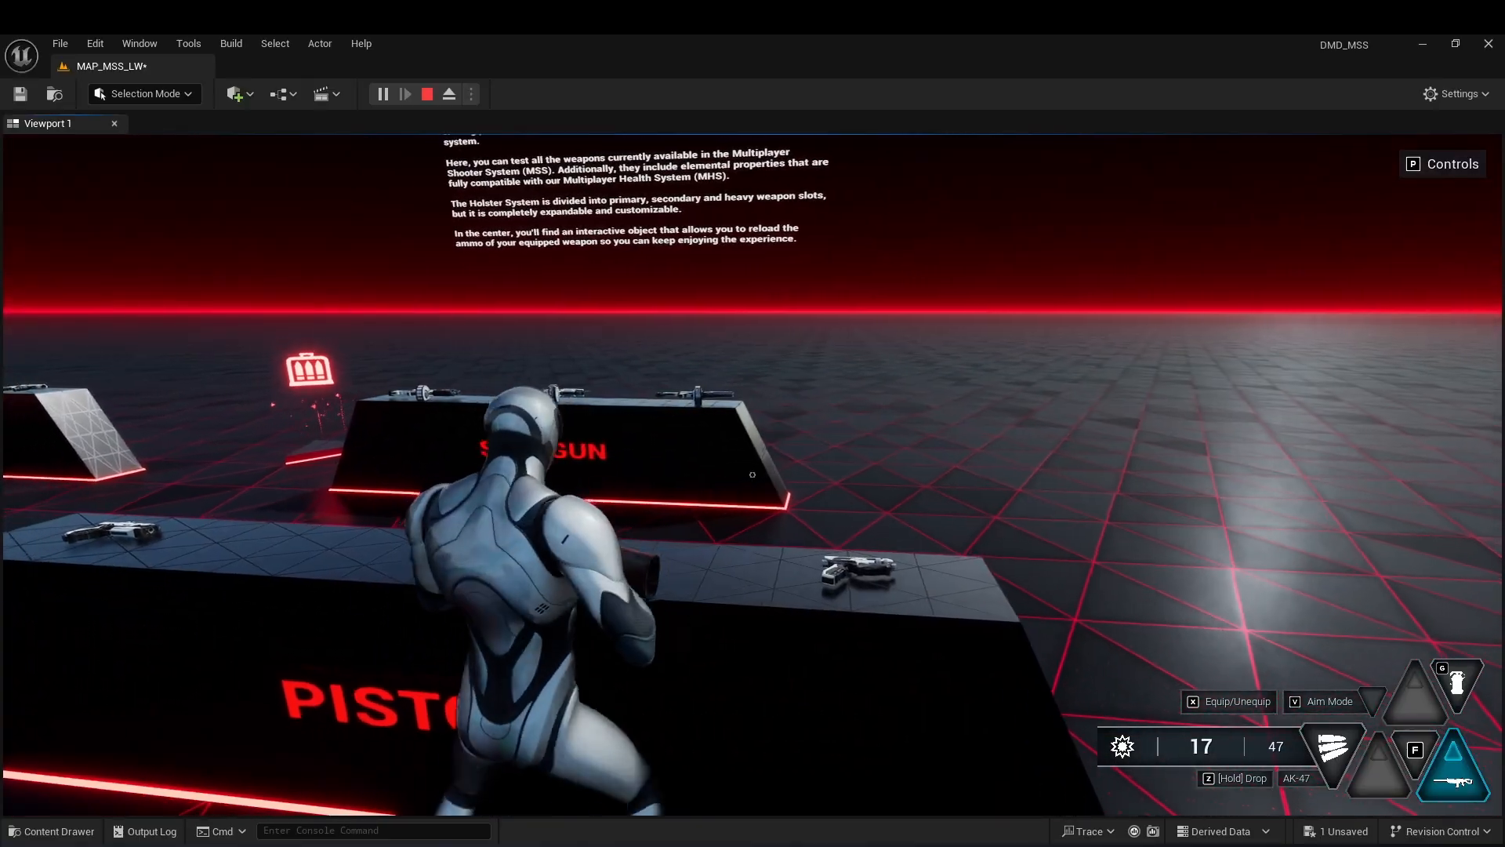
key(a)
key(x)
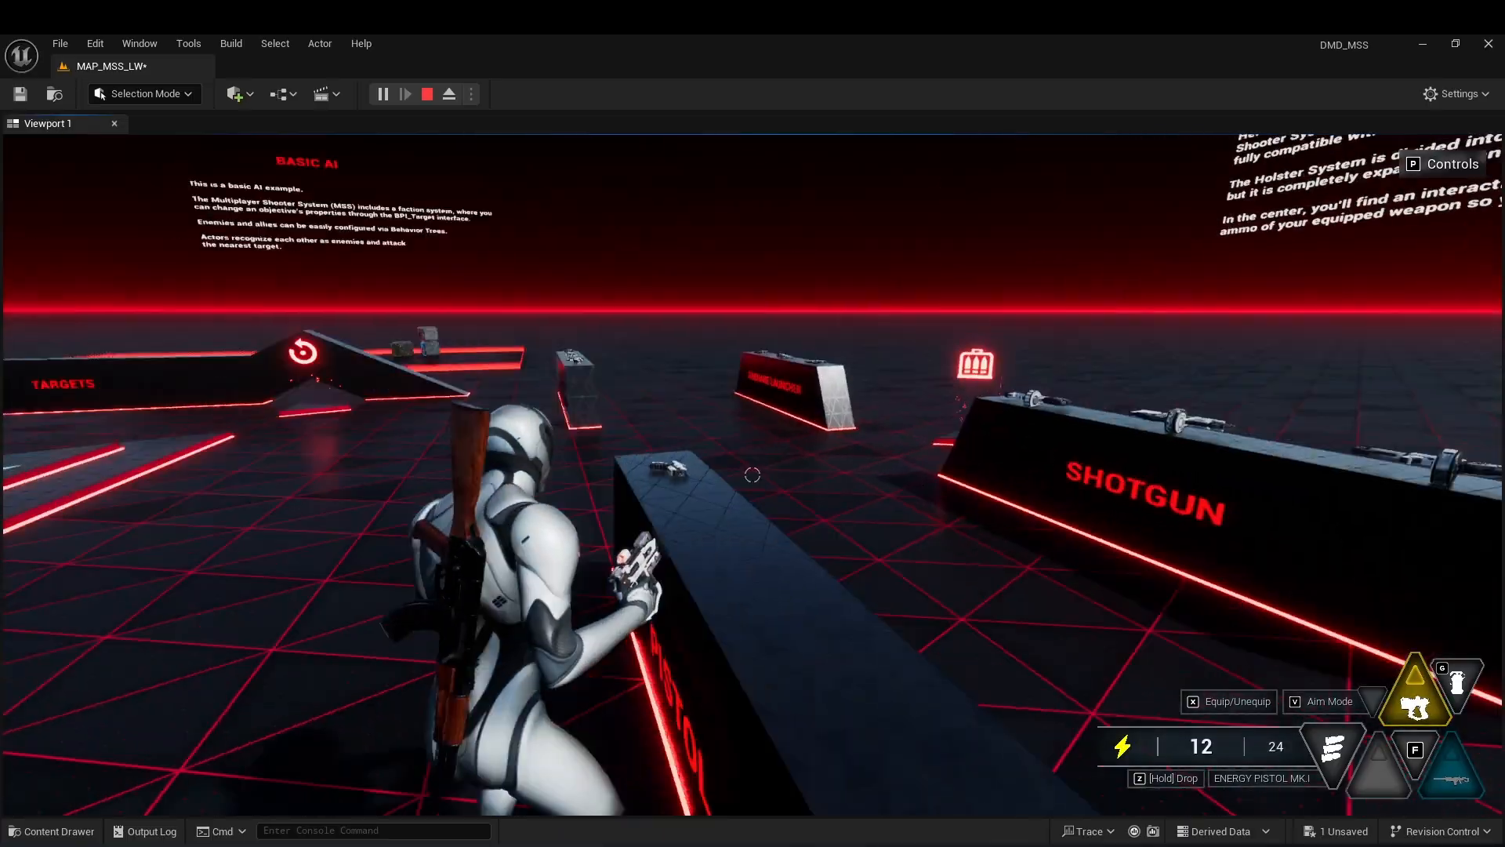
right_click(753, 475)
click(752, 474)
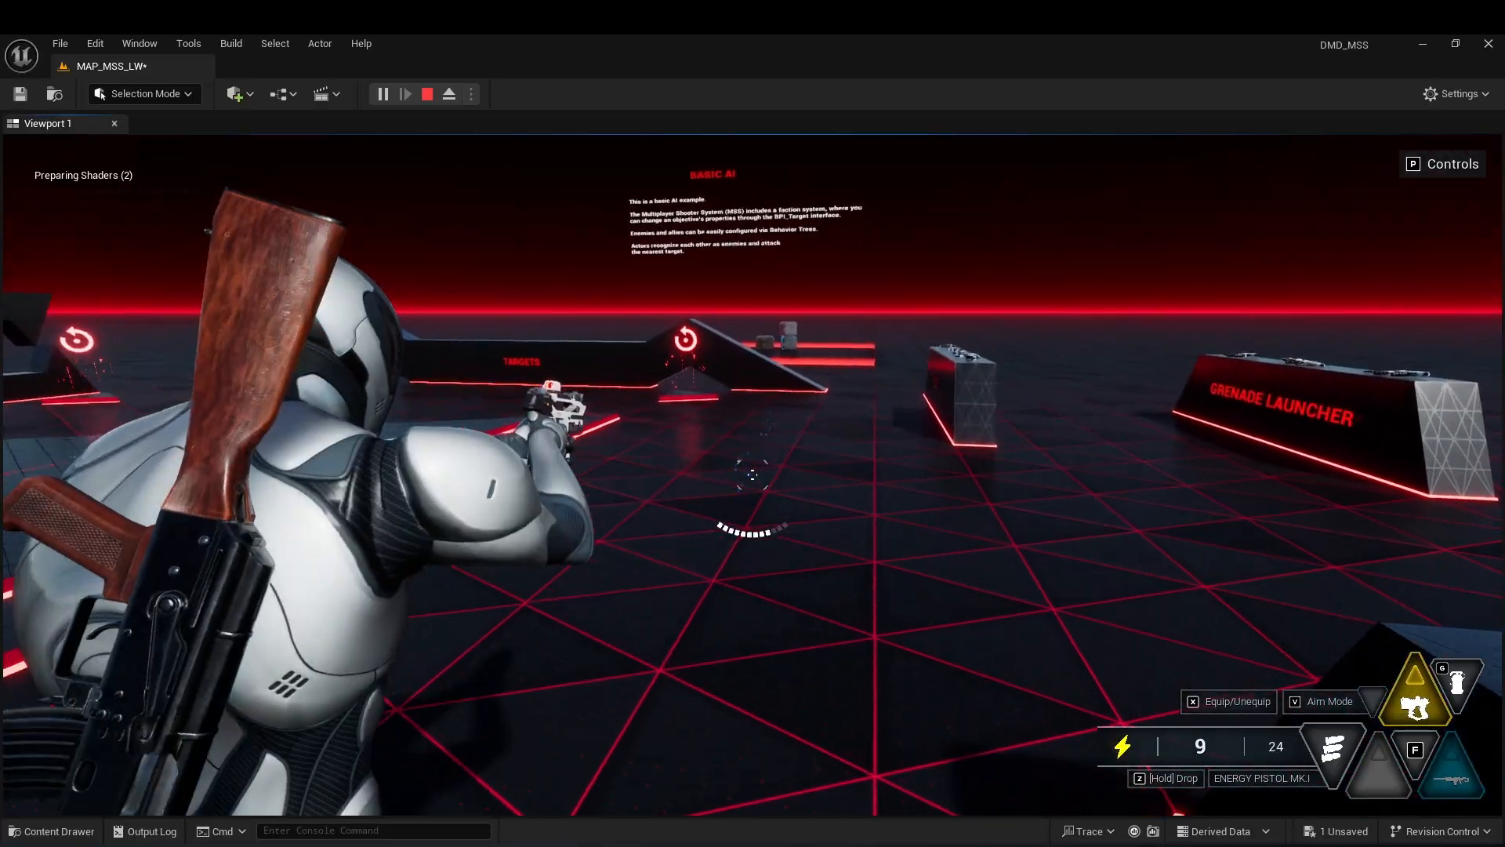
click(753, 474)
key(w)
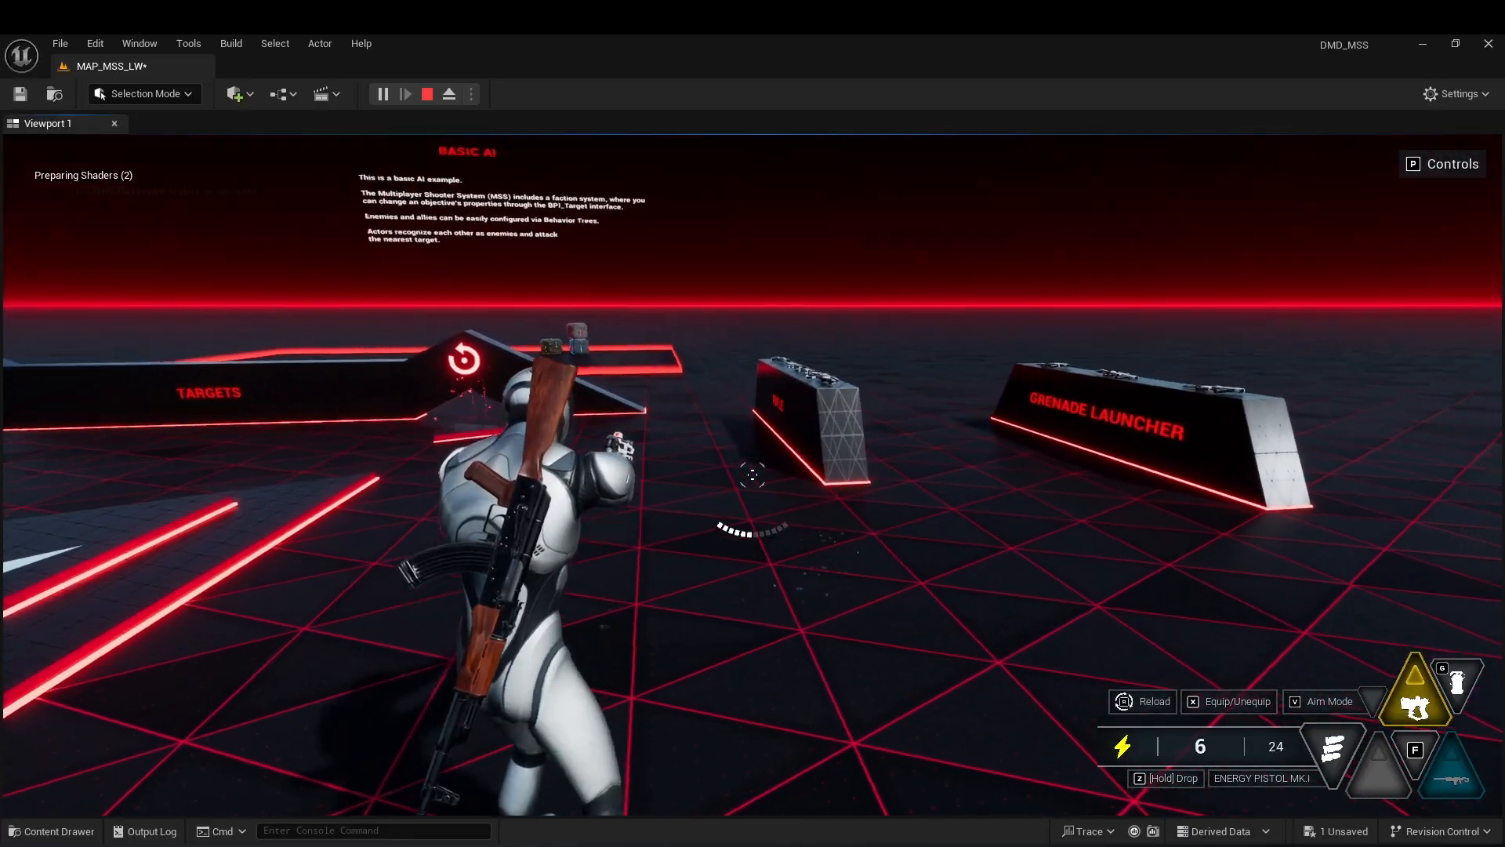
Switch back from the pistol to the AK-47, and test aiming and firing it.
scroll(753, 475, down, 1)
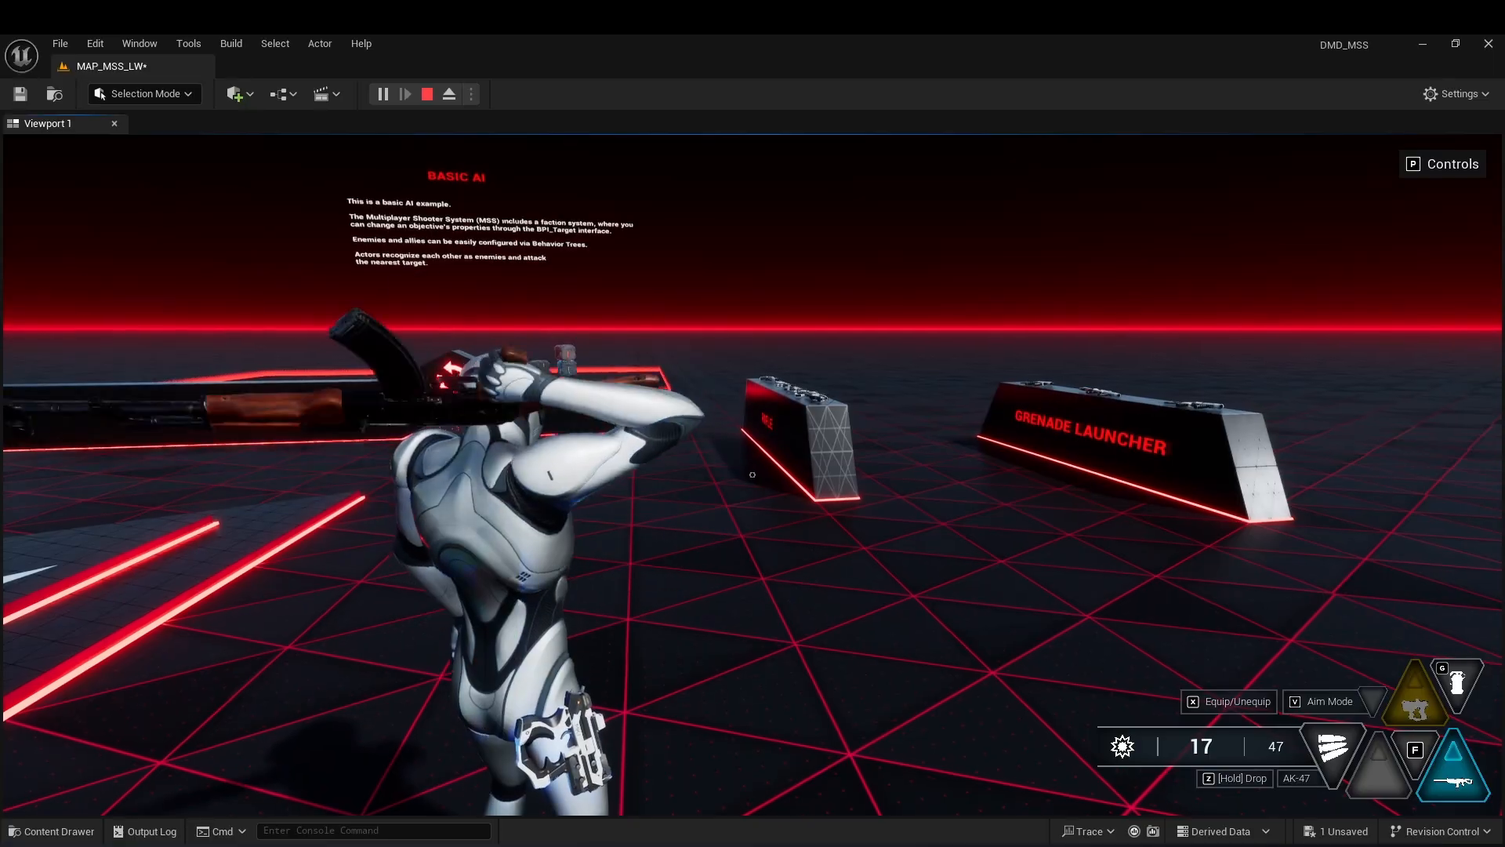
key(w)
right_click(753, 475)
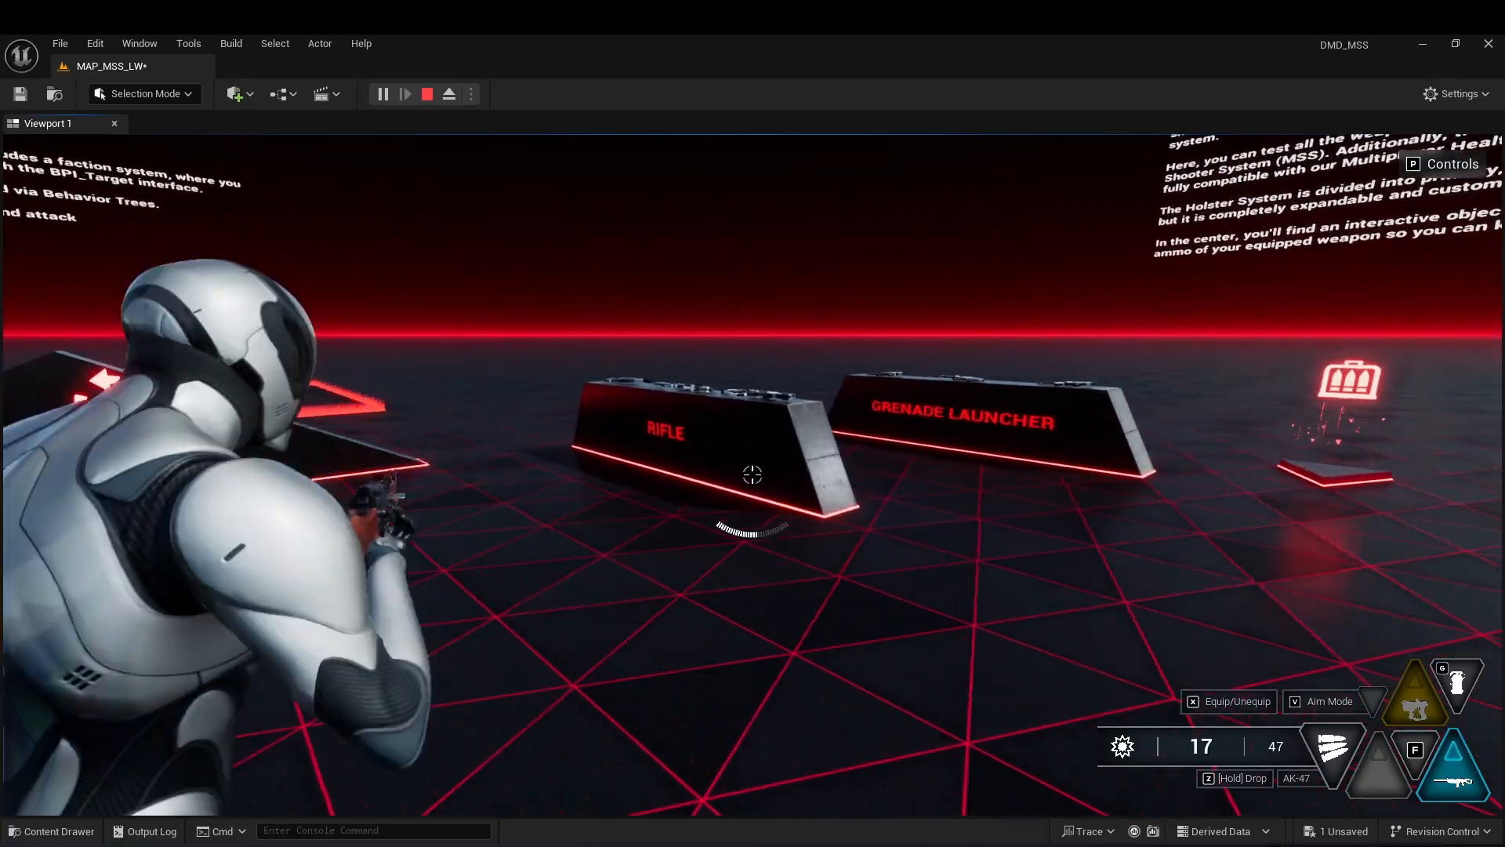
click(753, 475)
click(753, 474)
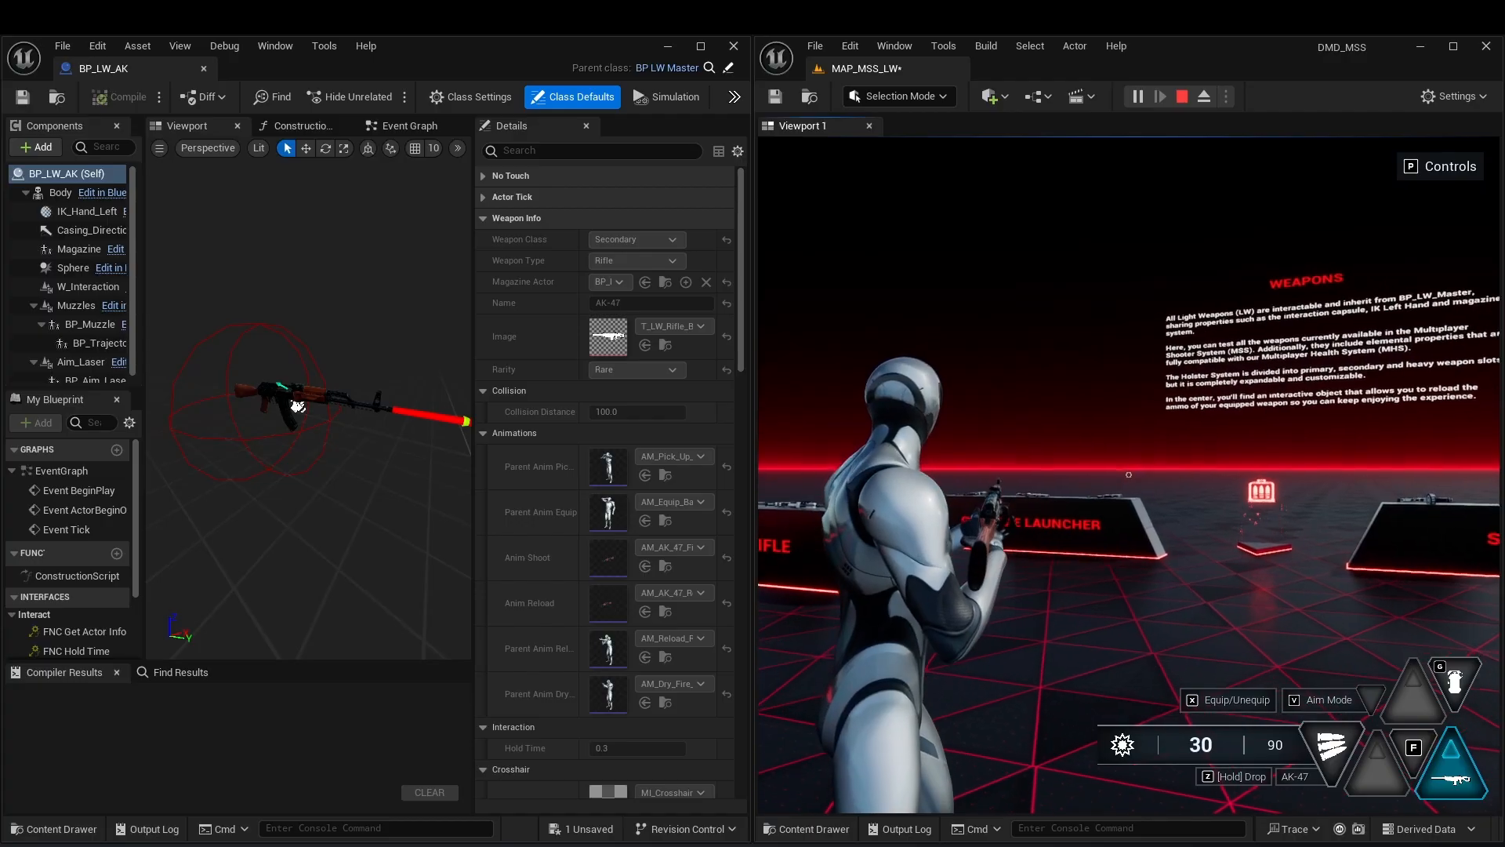
Eject from the player to inspect the character's grip up close, and move IK_Hand_Left in BP_LW_AK along the weapon.
key(F8)
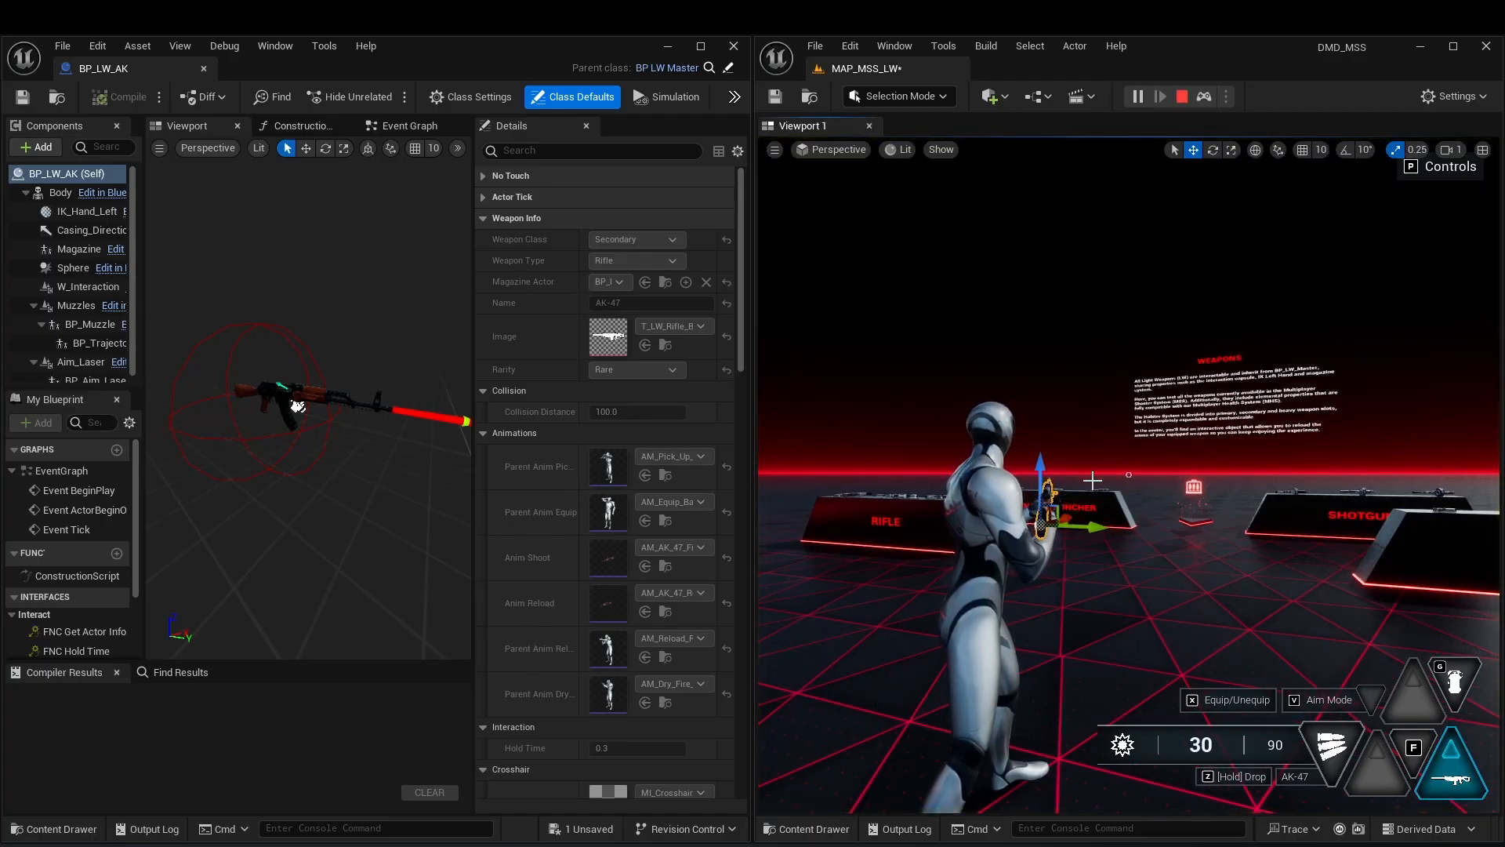
right_drag(1129, 474, 980, 471)
scroll(1129, 474, down, 3)
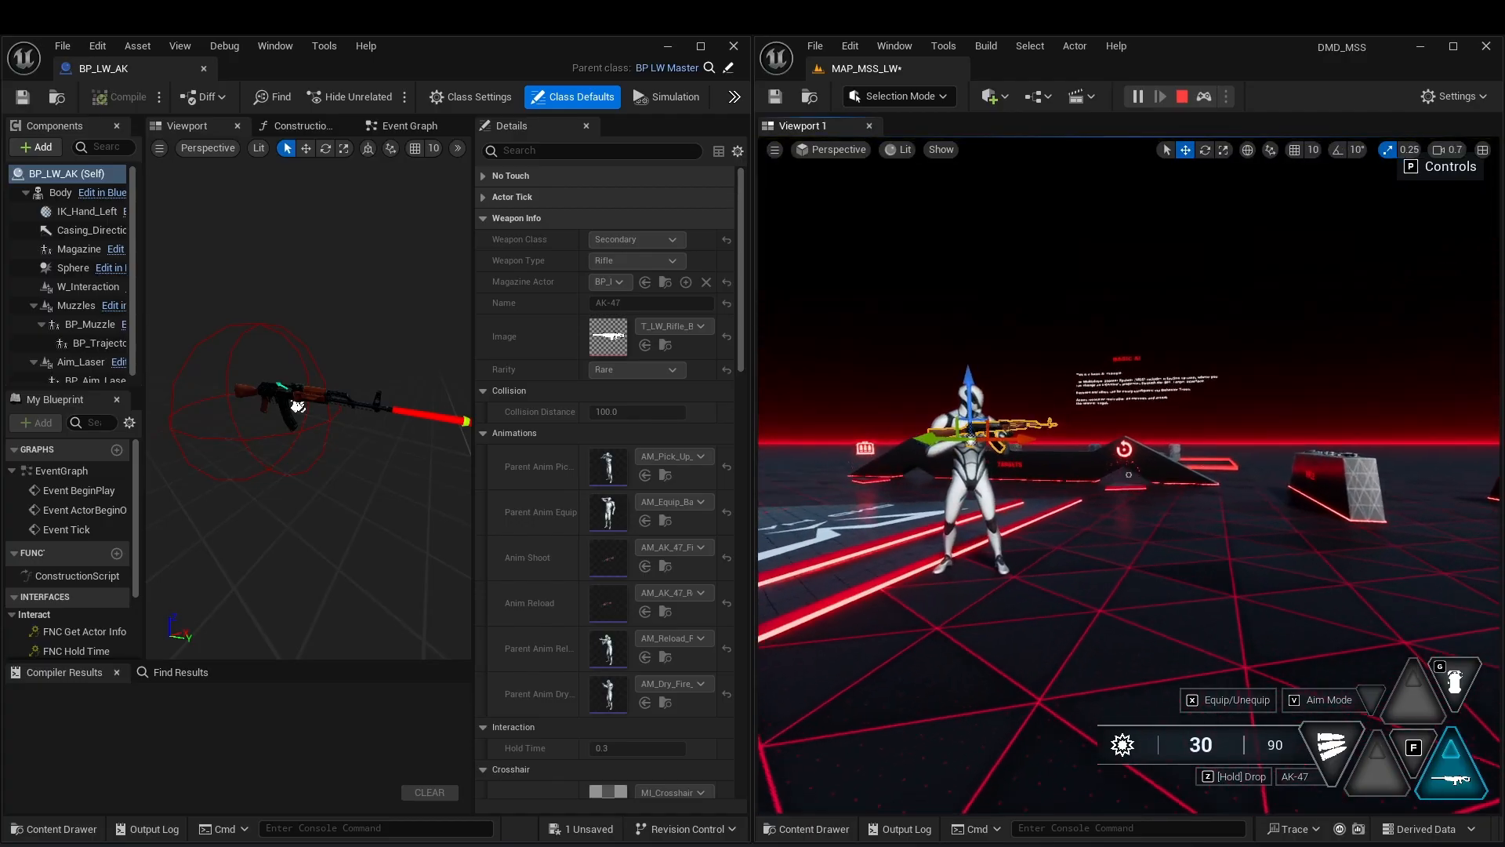
right_drag(1129, 475, 1176, 475)
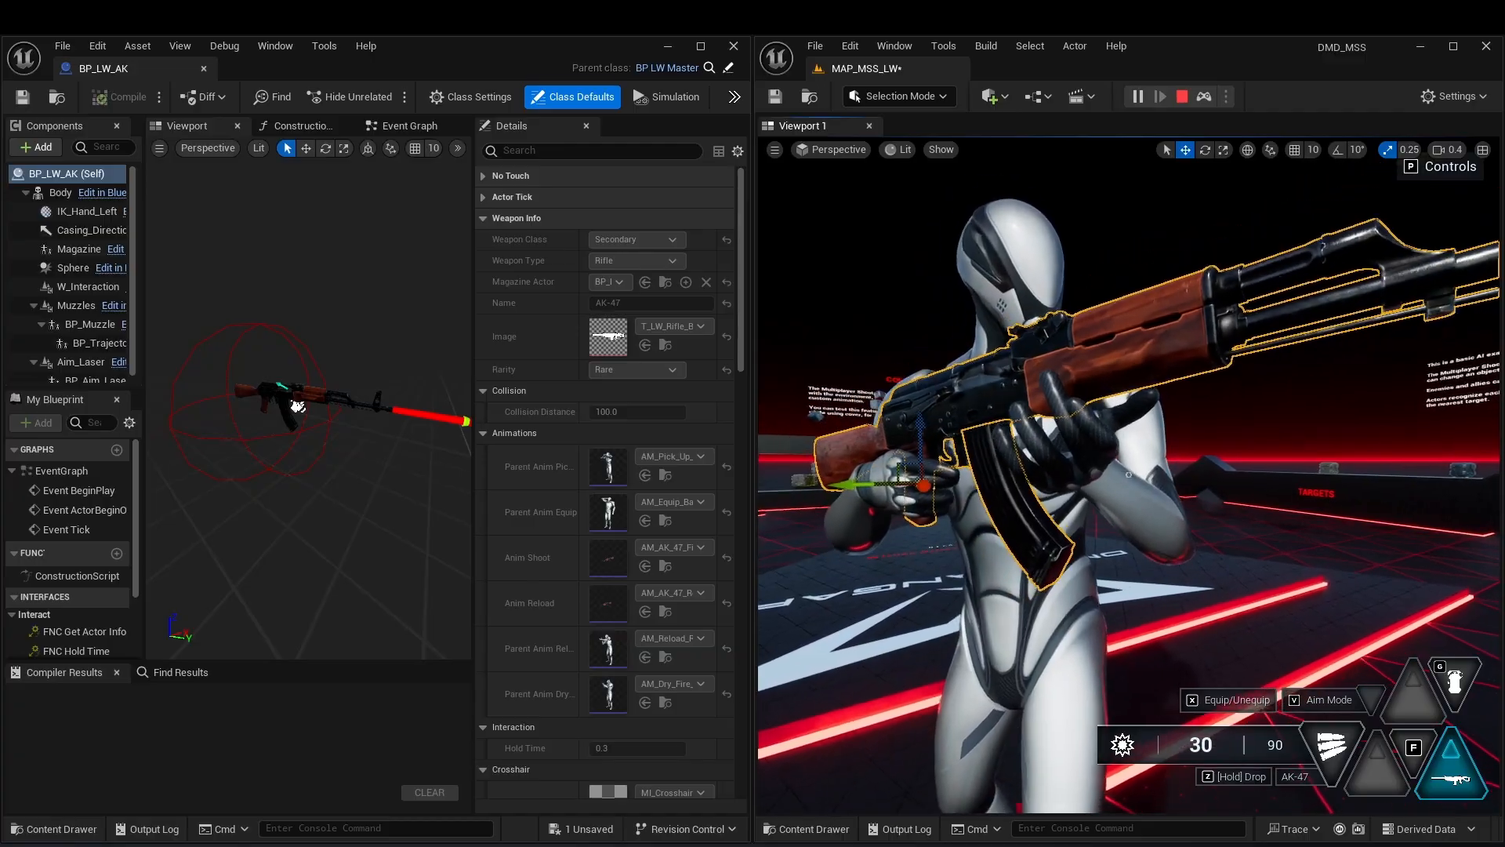
scroll(306, 388, up, 6)
drag(143, 259, 192, 251)
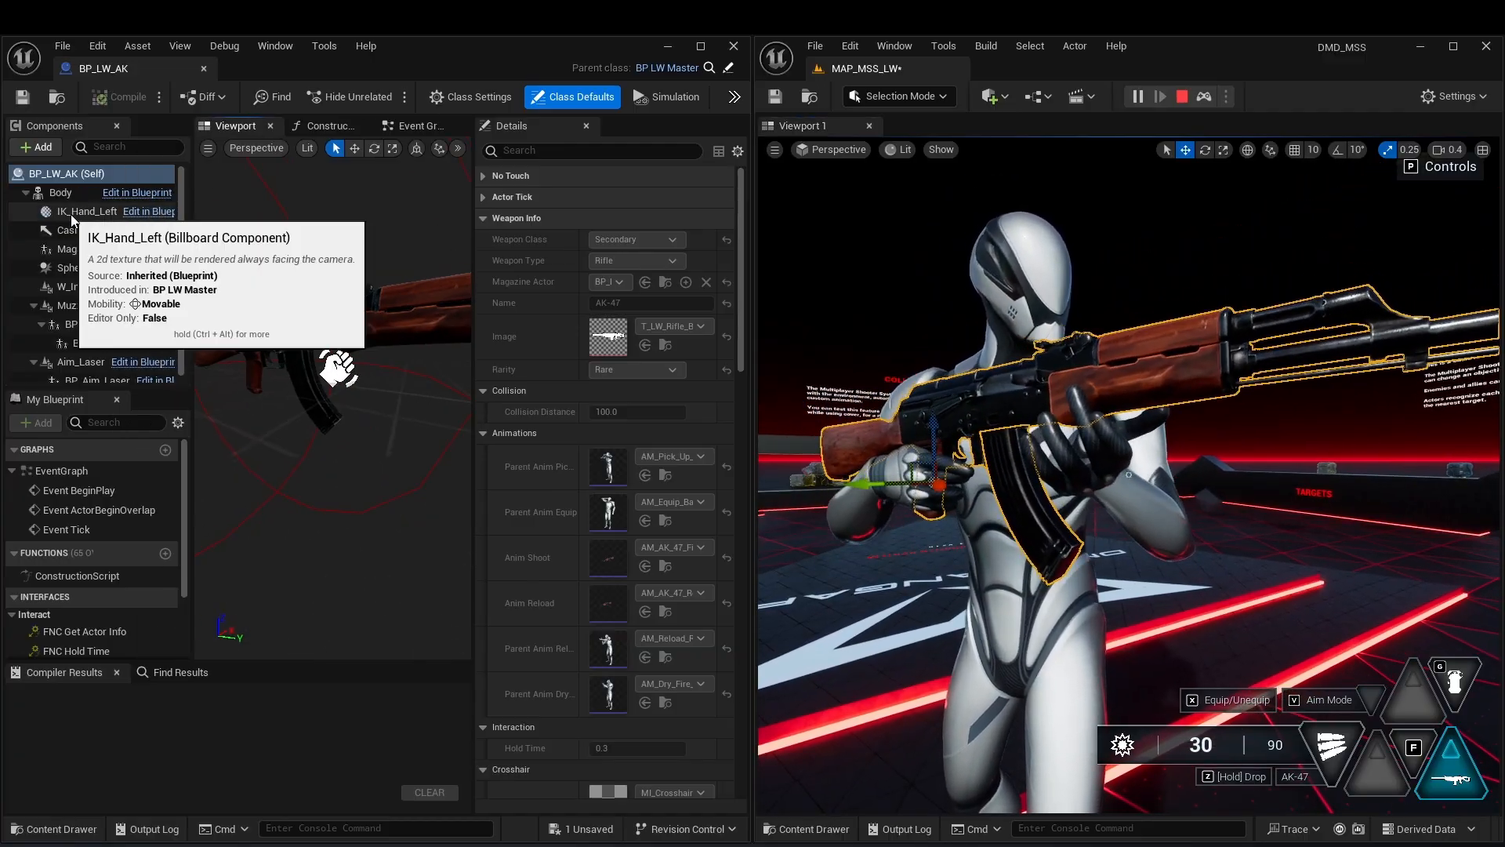
click(79, 211)
click(416, 148)
drag(340, 317, 373, 298)
mouse_move(1129, 474)
right_down()
mouse_move(1255, 474)
mouse_move(1129, 474)
right_up()
Rotate IK_Hand_Left and shift it sideways against the handguard, checking the left hand's grip on the running character.
key(e)
drag(317, 252, 298, 330)
key(w)
alt+drag(377, 330, 267, 329)
drag(349, 357, 369, 358)
right_drag(1130, 474, 972, 474)
drag(368, 357, 359, 357)
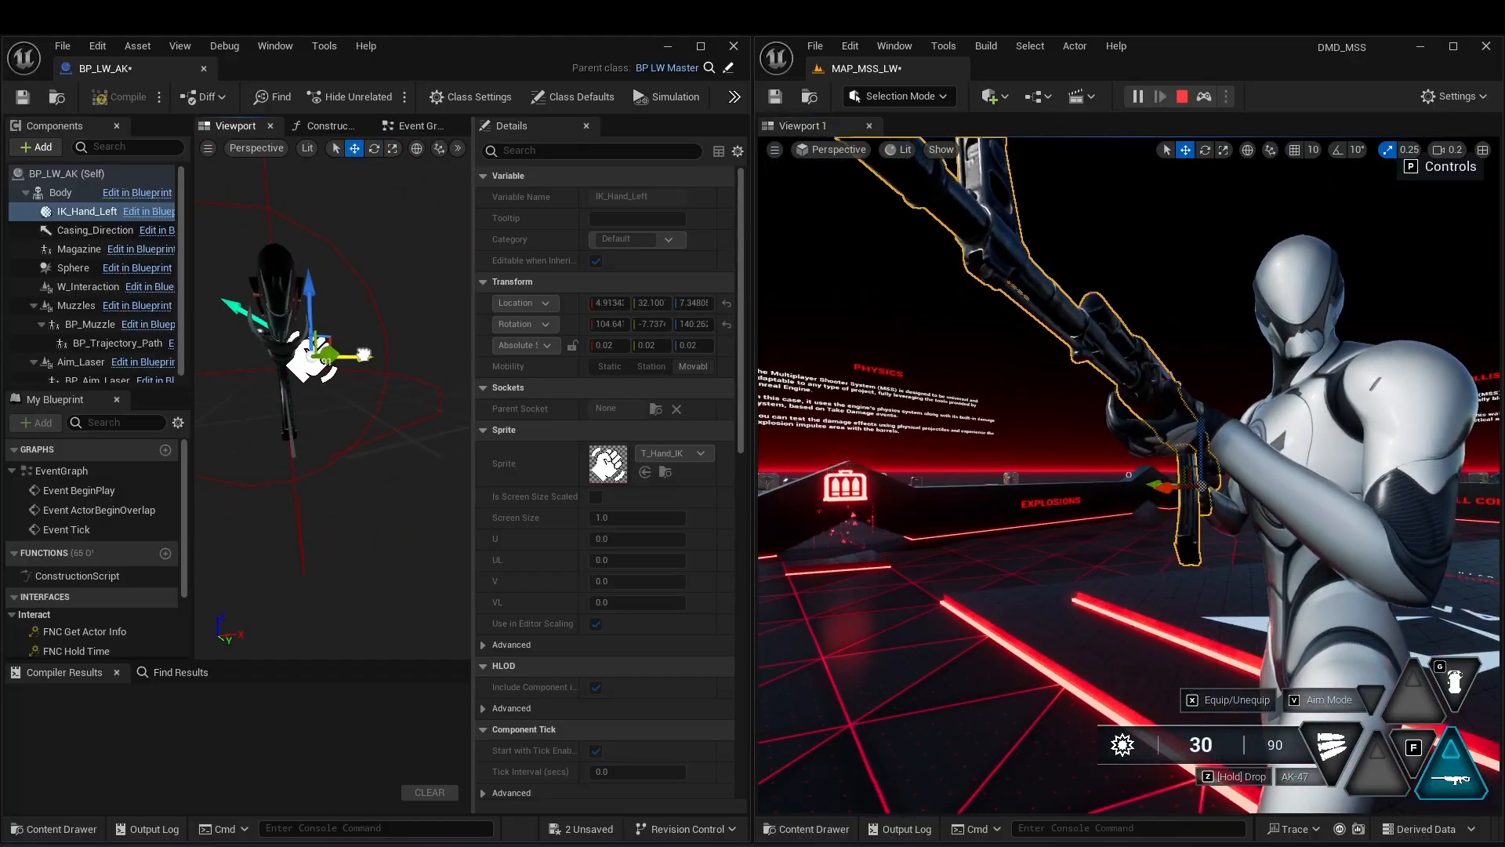
Rotate IK_Hand_Left further and lower it slightly to refine the left hand's grip.
right_drag(1129, 475, 1254, 475)
key(e)
drag(340, 388, 263, 392)
key(w)
drag(314, 309, 314, 326)
right_drag(1129, 474, 1255, 474)
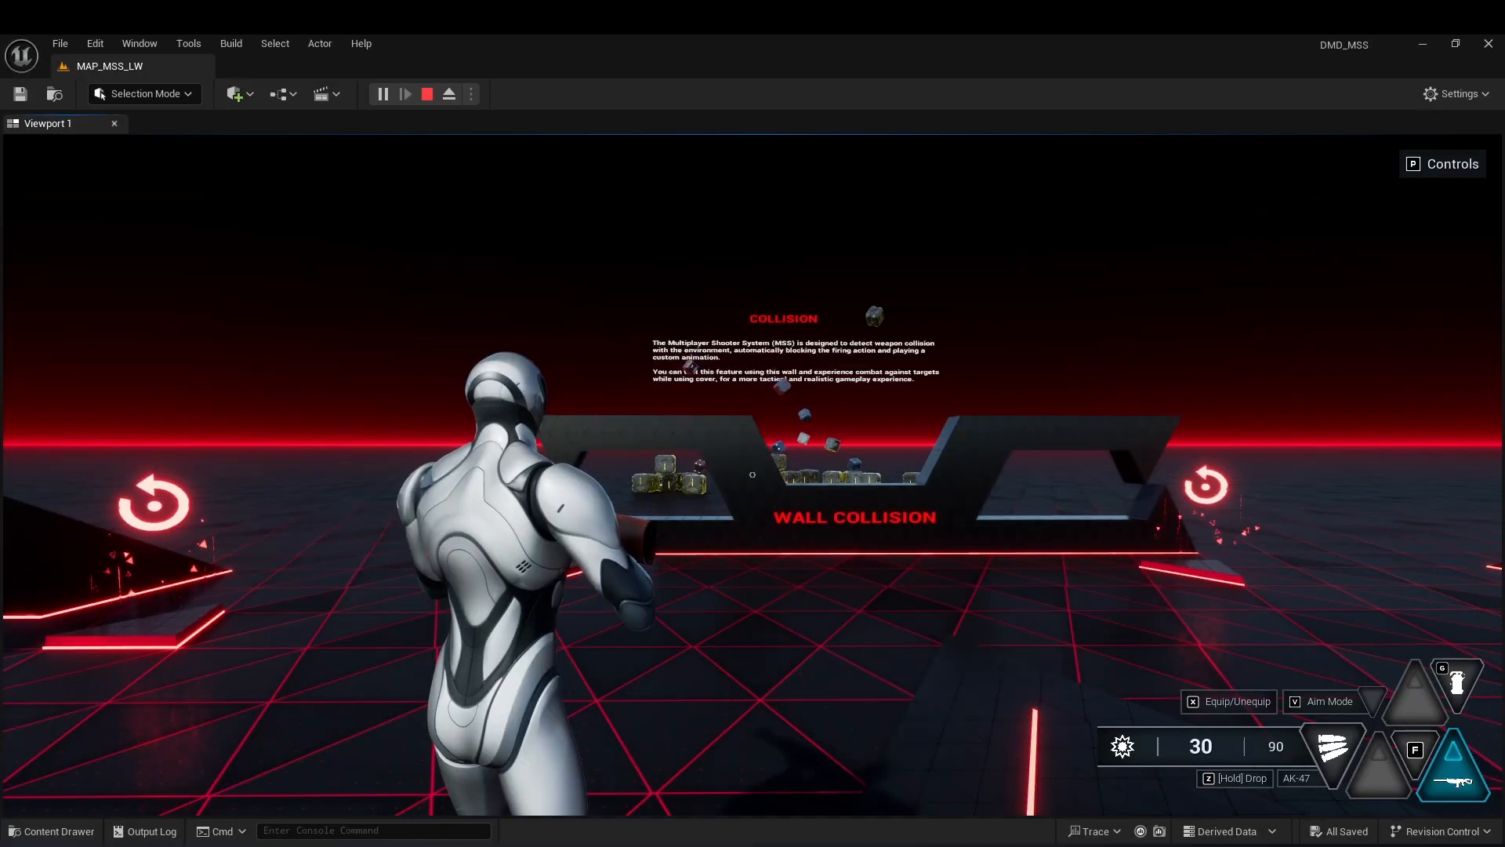
Test aiming, firing and reloading the AK-47 at the Wall Collision area with the adjusted left-hand grip.
key(w)
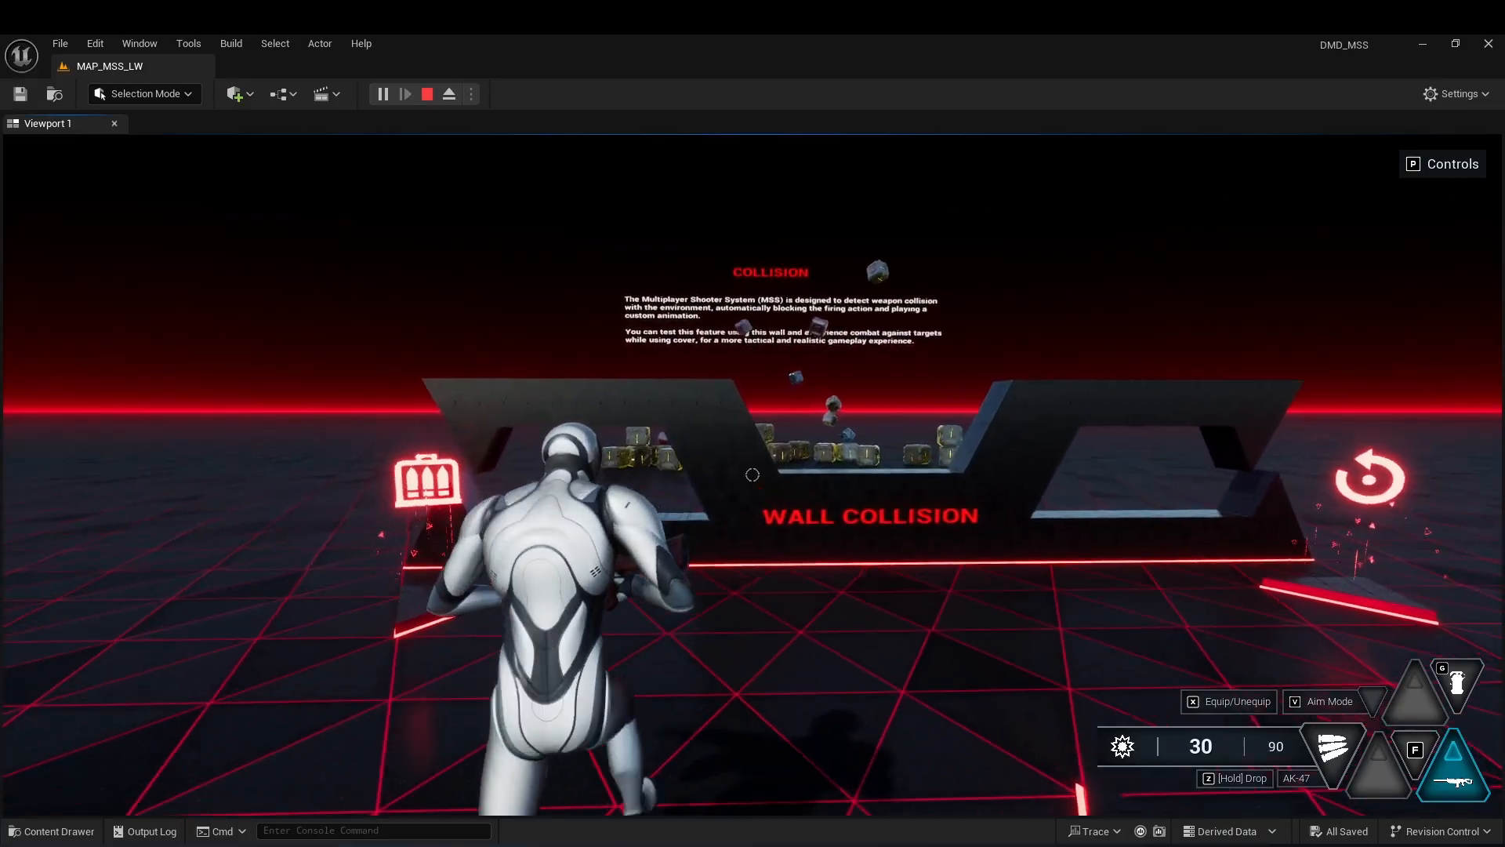
right_click(753, 474)
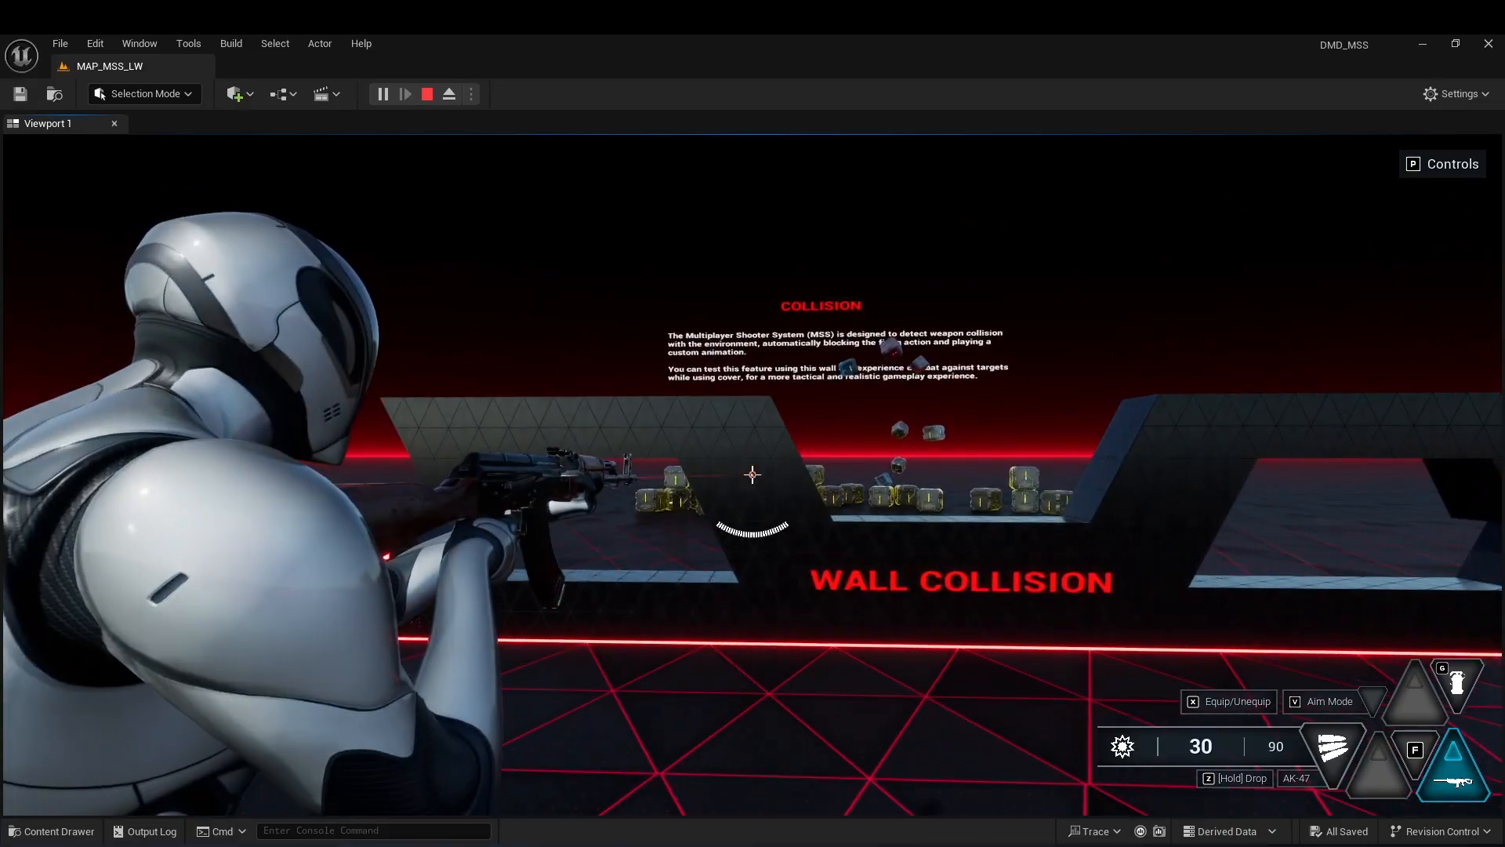
click(753, 474)
drag(753, 474, 753, 474)
right_click(753, 475)
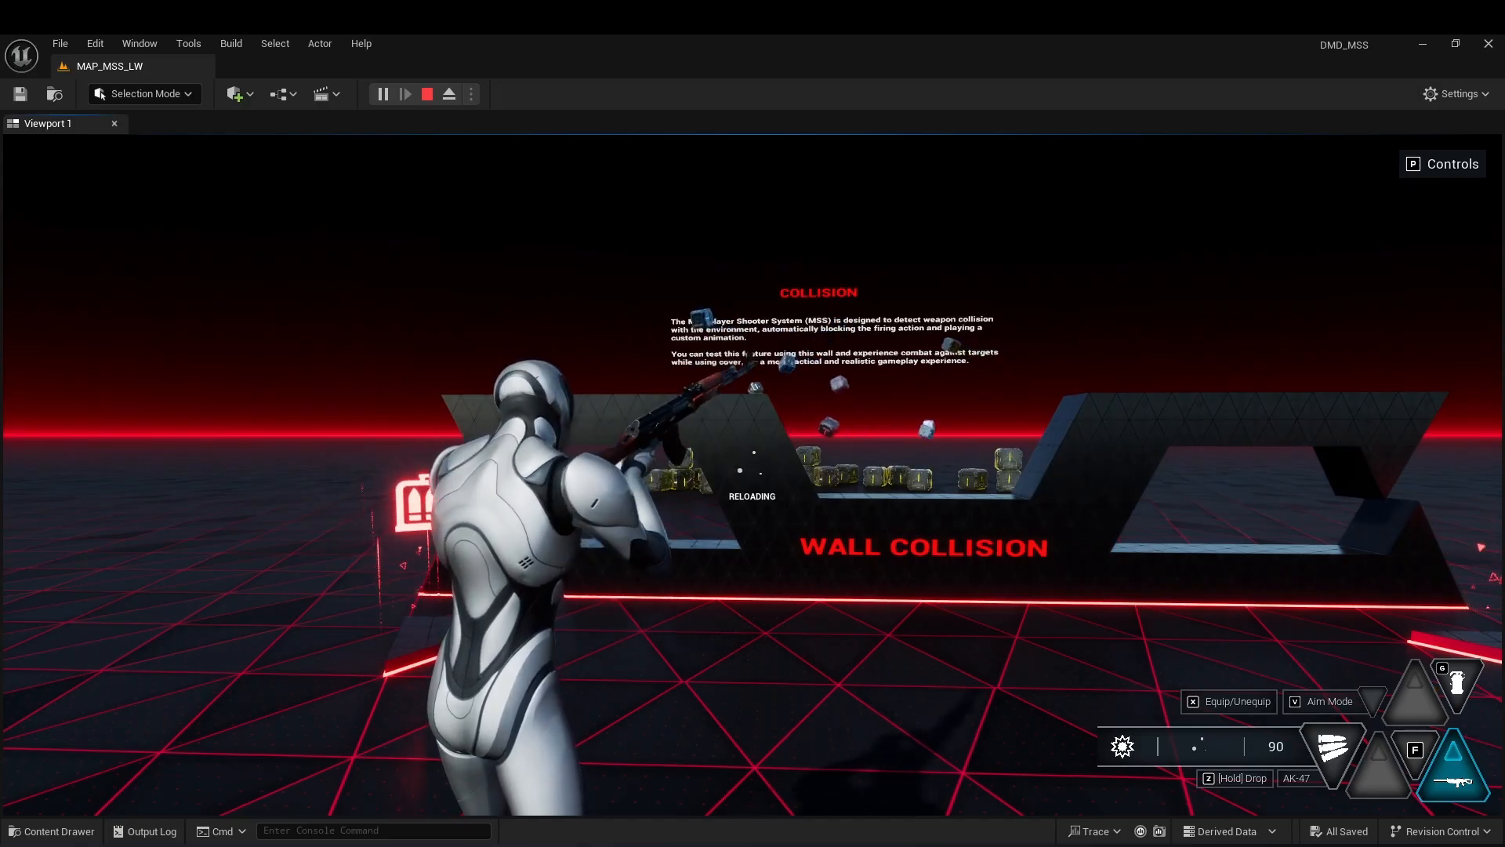
drag(752, 474, 753, 474)
right_click(753, 474)
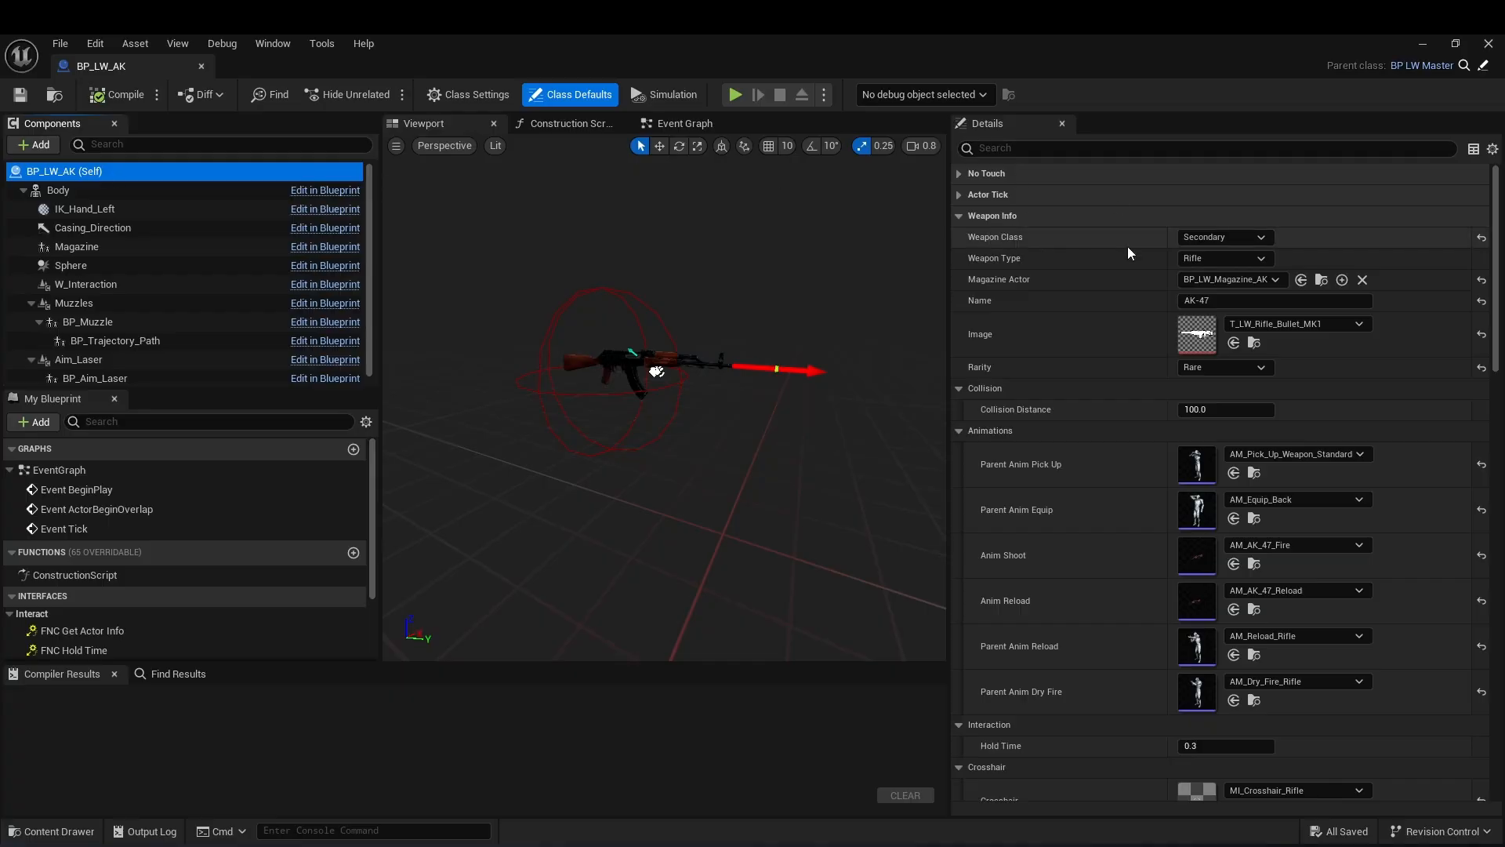
Set the AK-47's crosshair dispersion to 0.2 for Aim, 0.08 for Shoot and 0.12 for Movement.
scroll(1082, 340, down, 6)
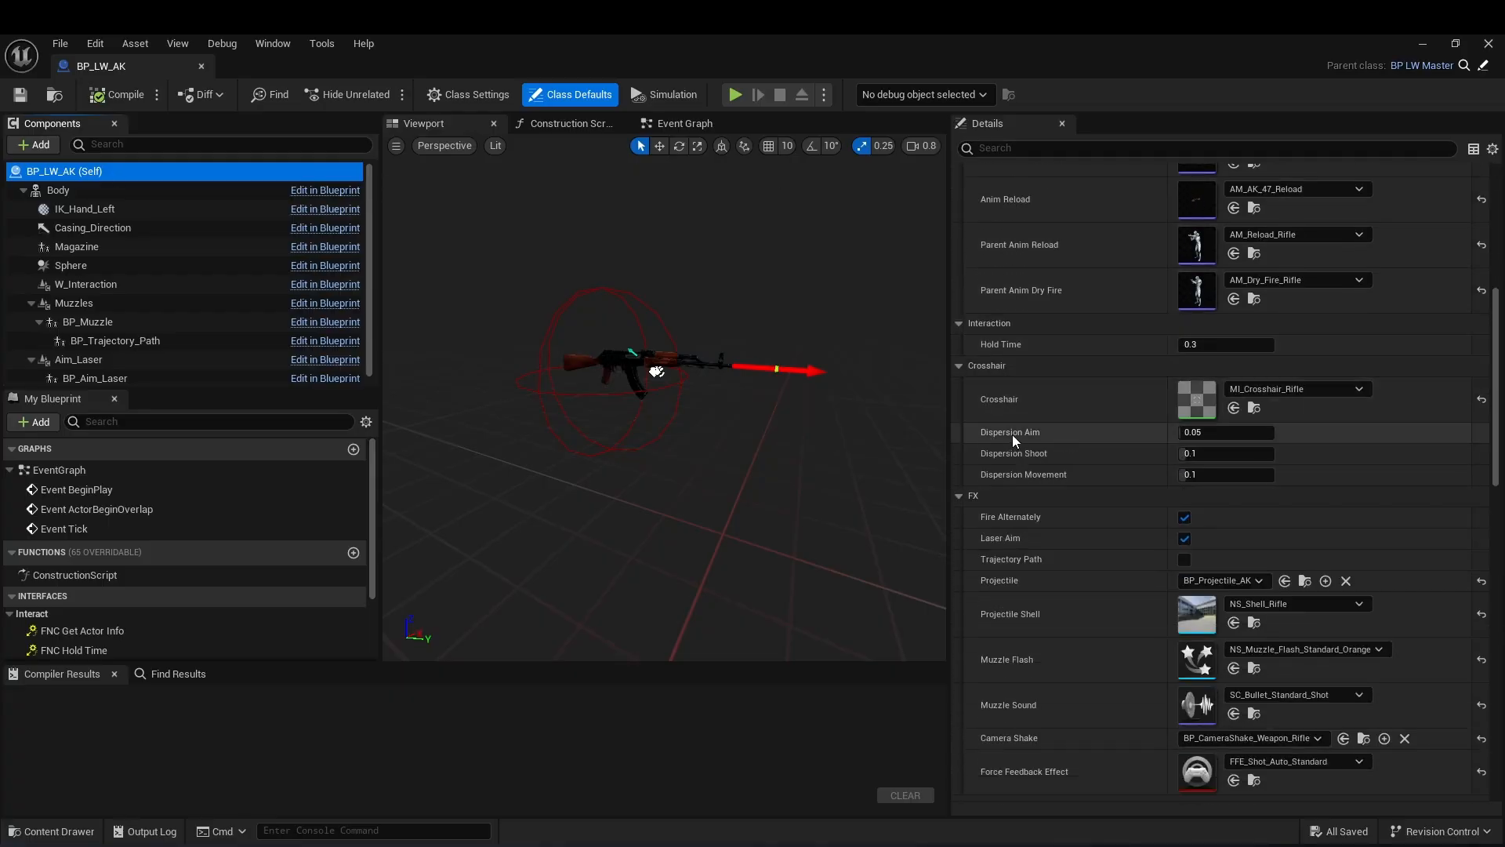
click(1220, 432)
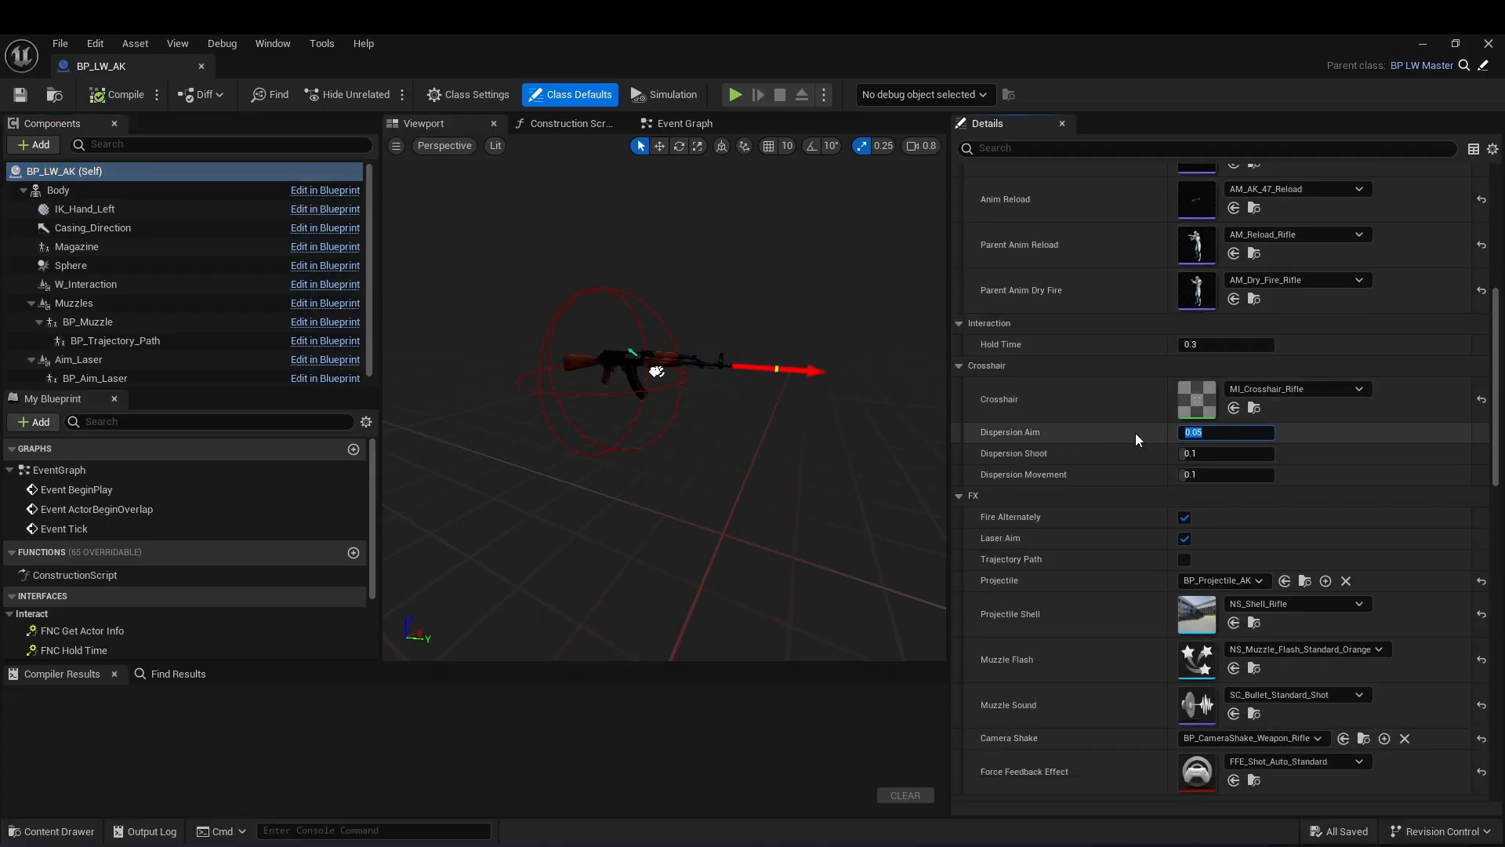
text(0.2)
key(Return)
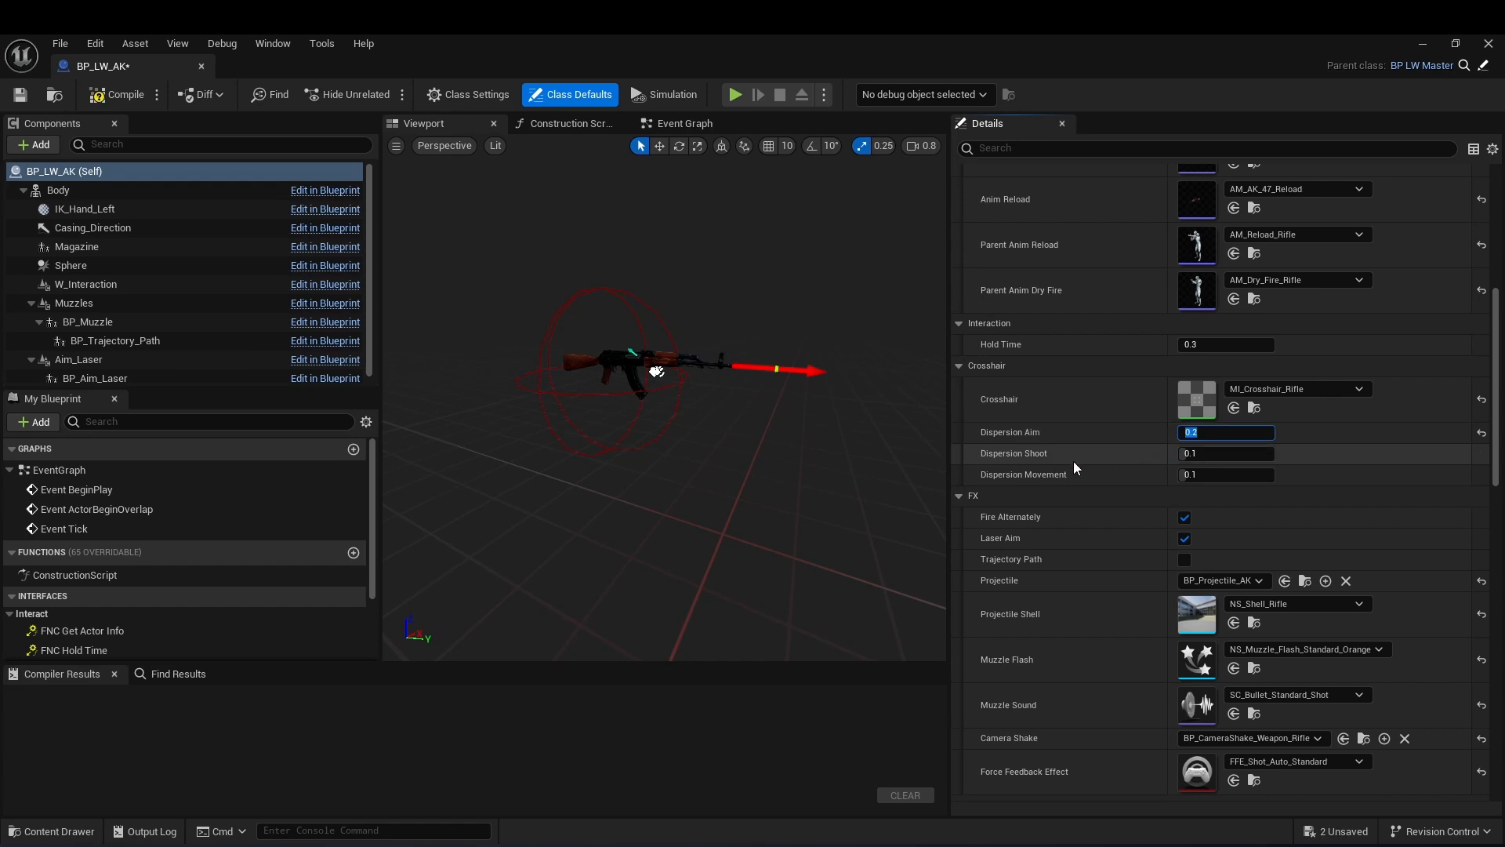
click(1213, 456)
text(0.08)
key(Return)
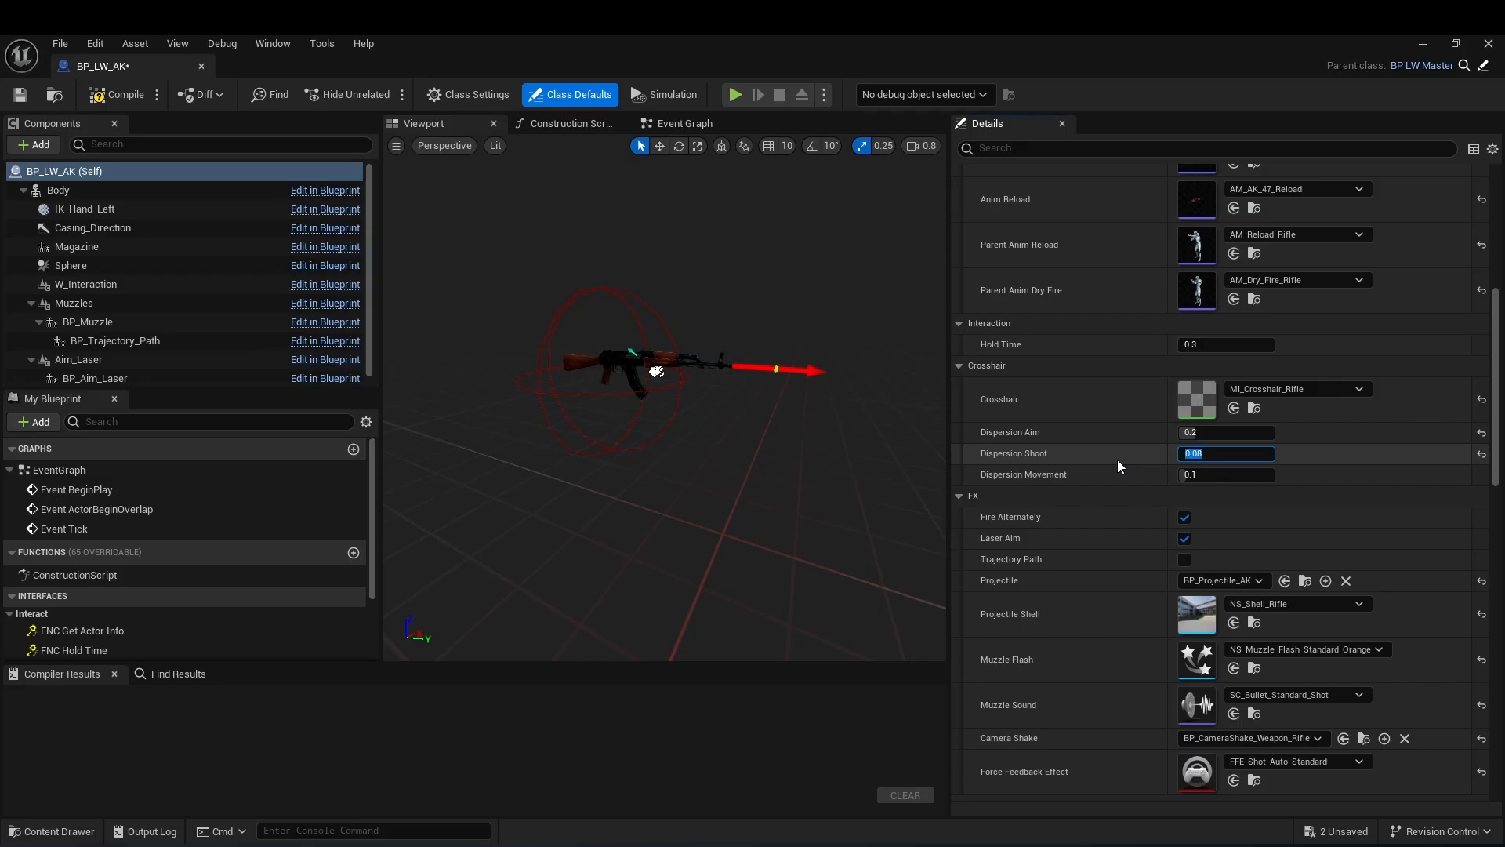
click(1088, 479)
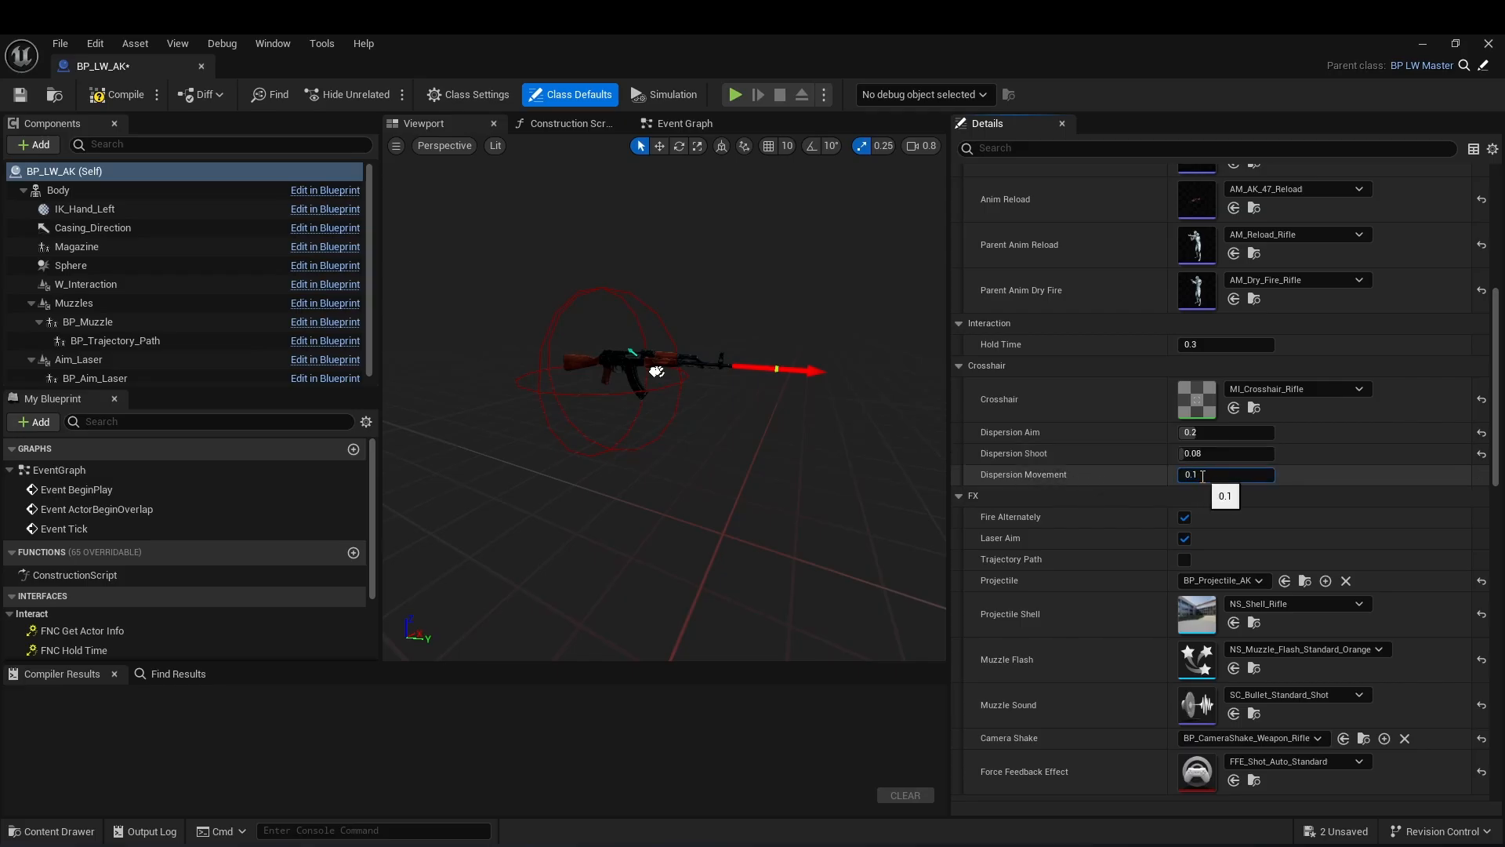
Set the AK-47's Recoil Force to 5.0 and open the first Recoil Location value for editing.
scroll(1140, 489, down, 8)
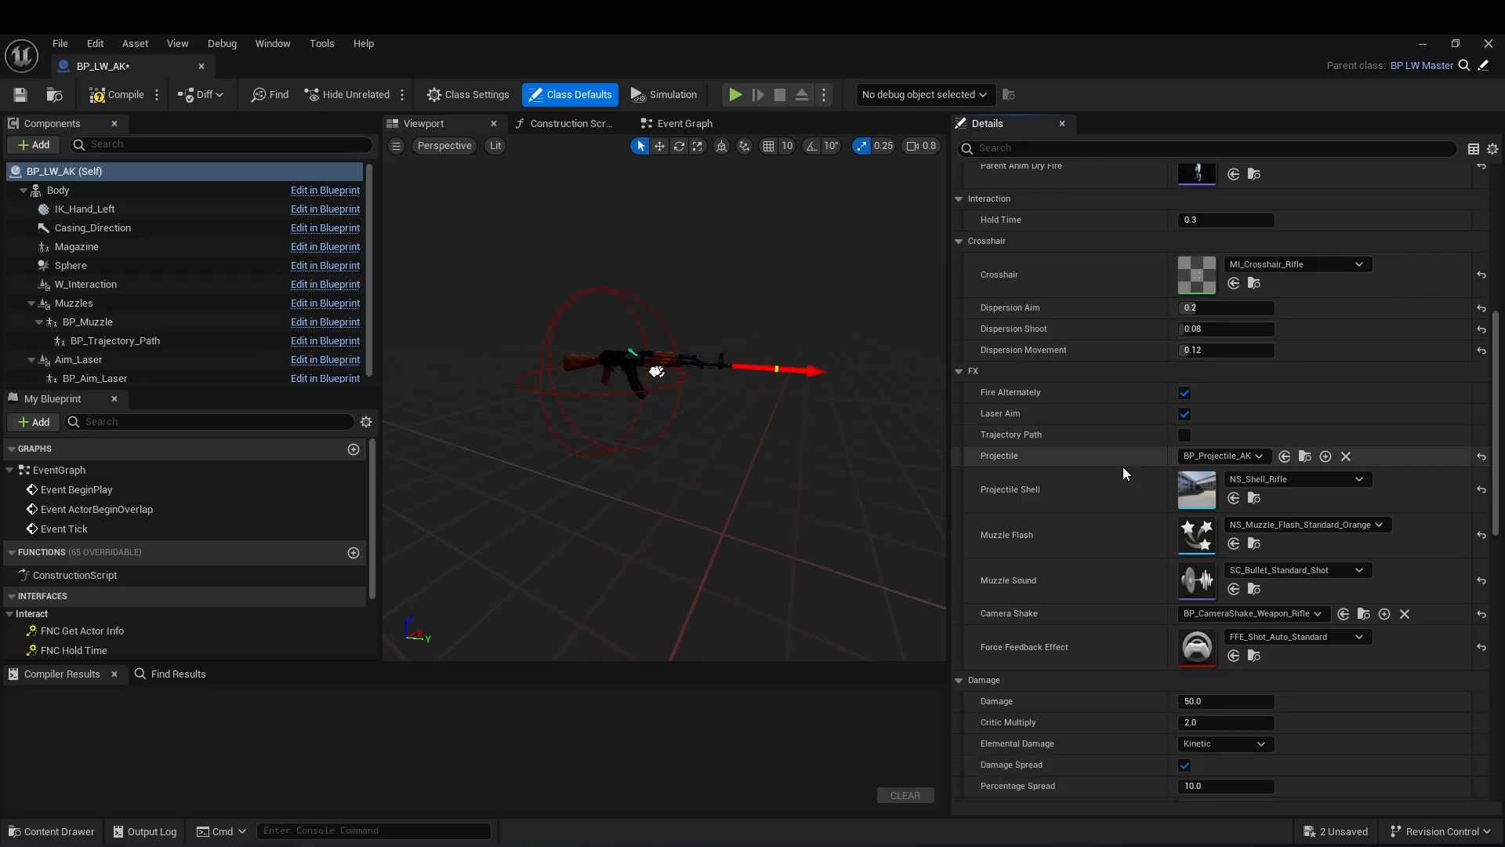
scroll(1098, 358, down, 8)
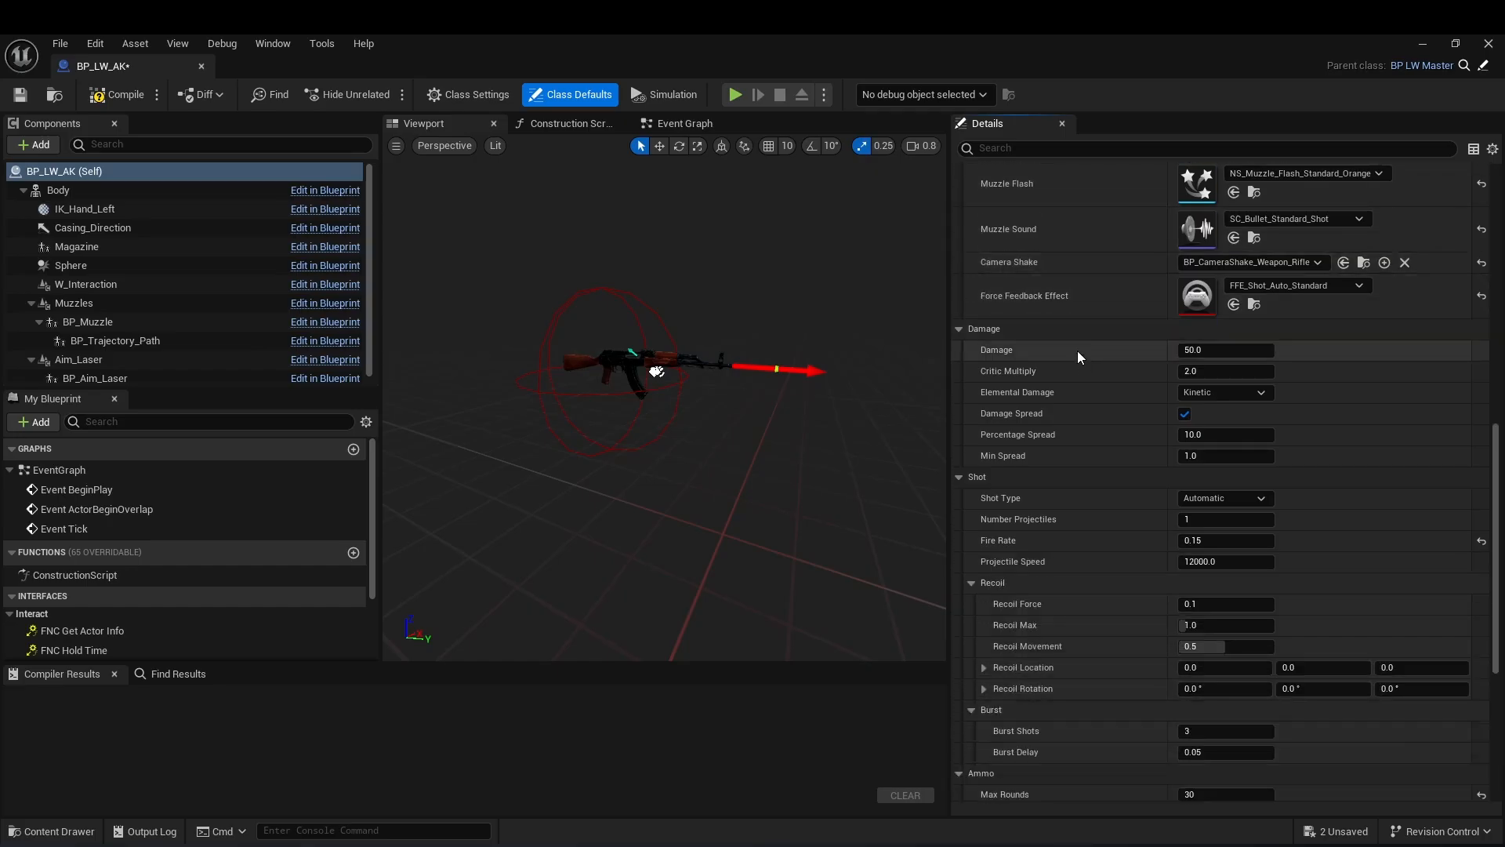
scroll(1055, 345, down, 3)
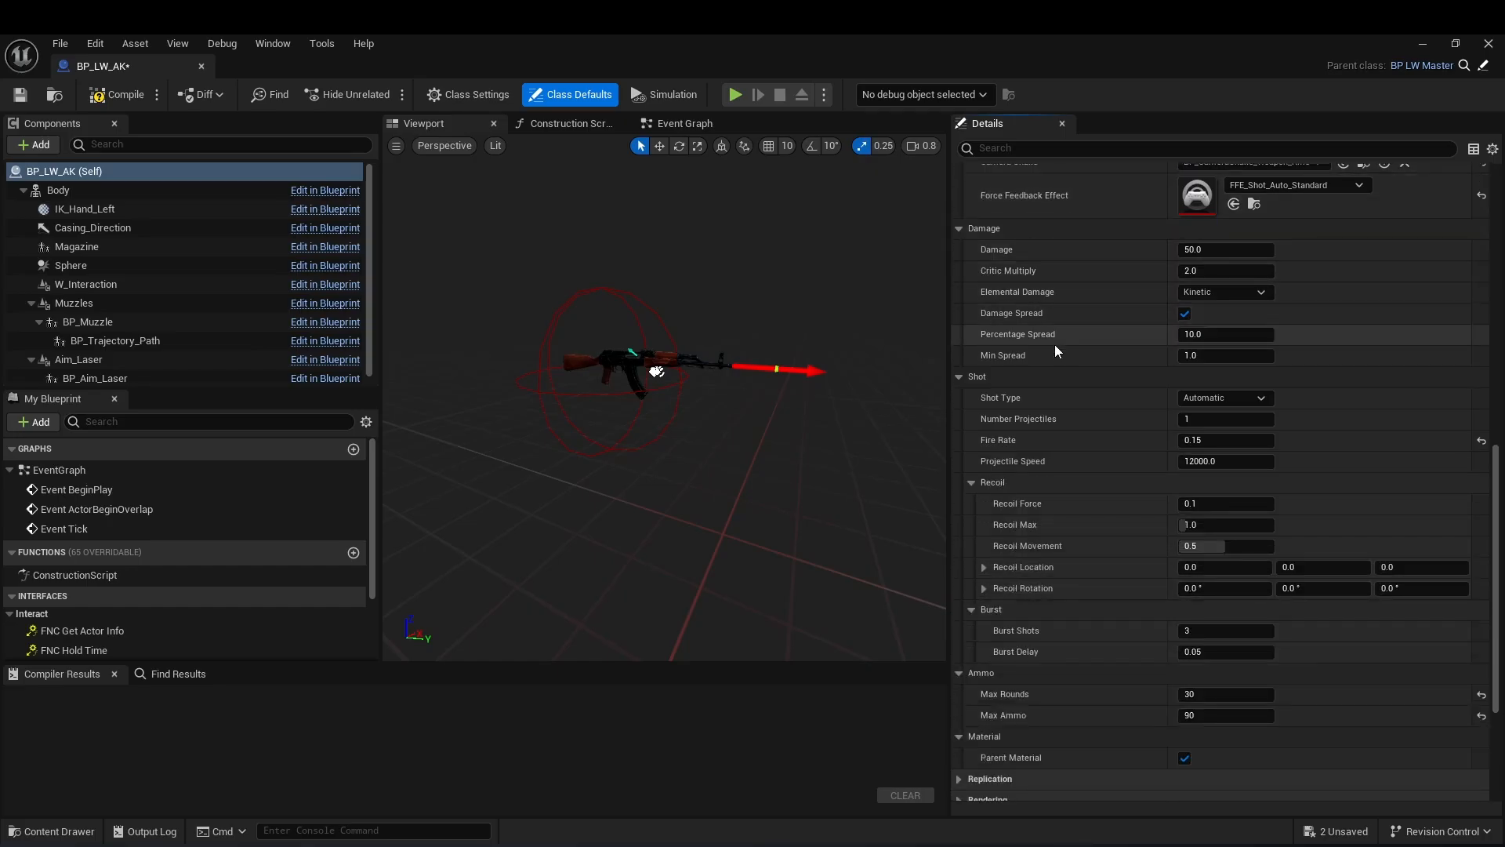
scroll(1060, 398, down, 2)
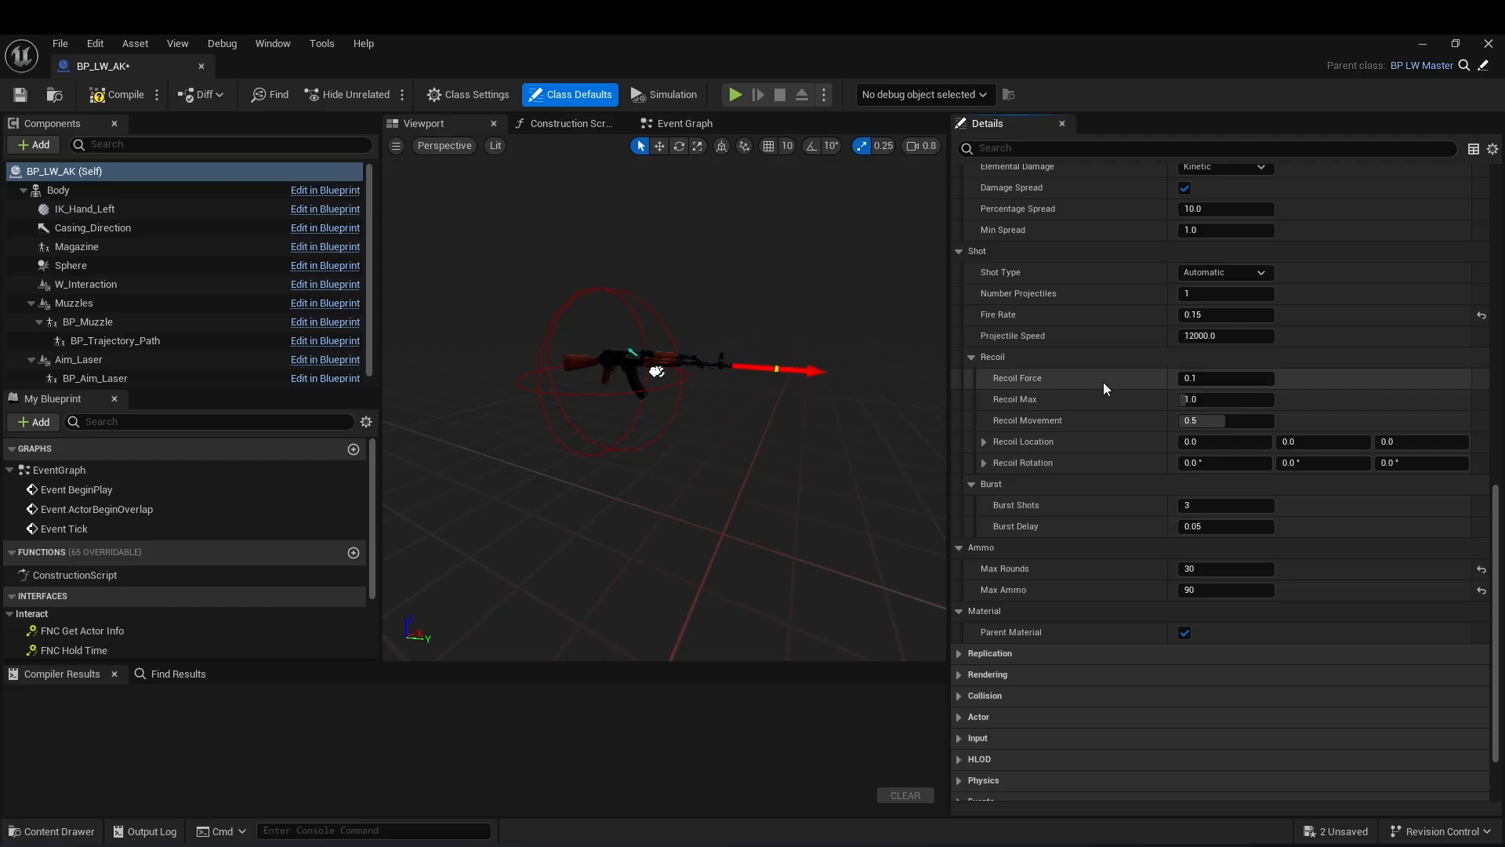
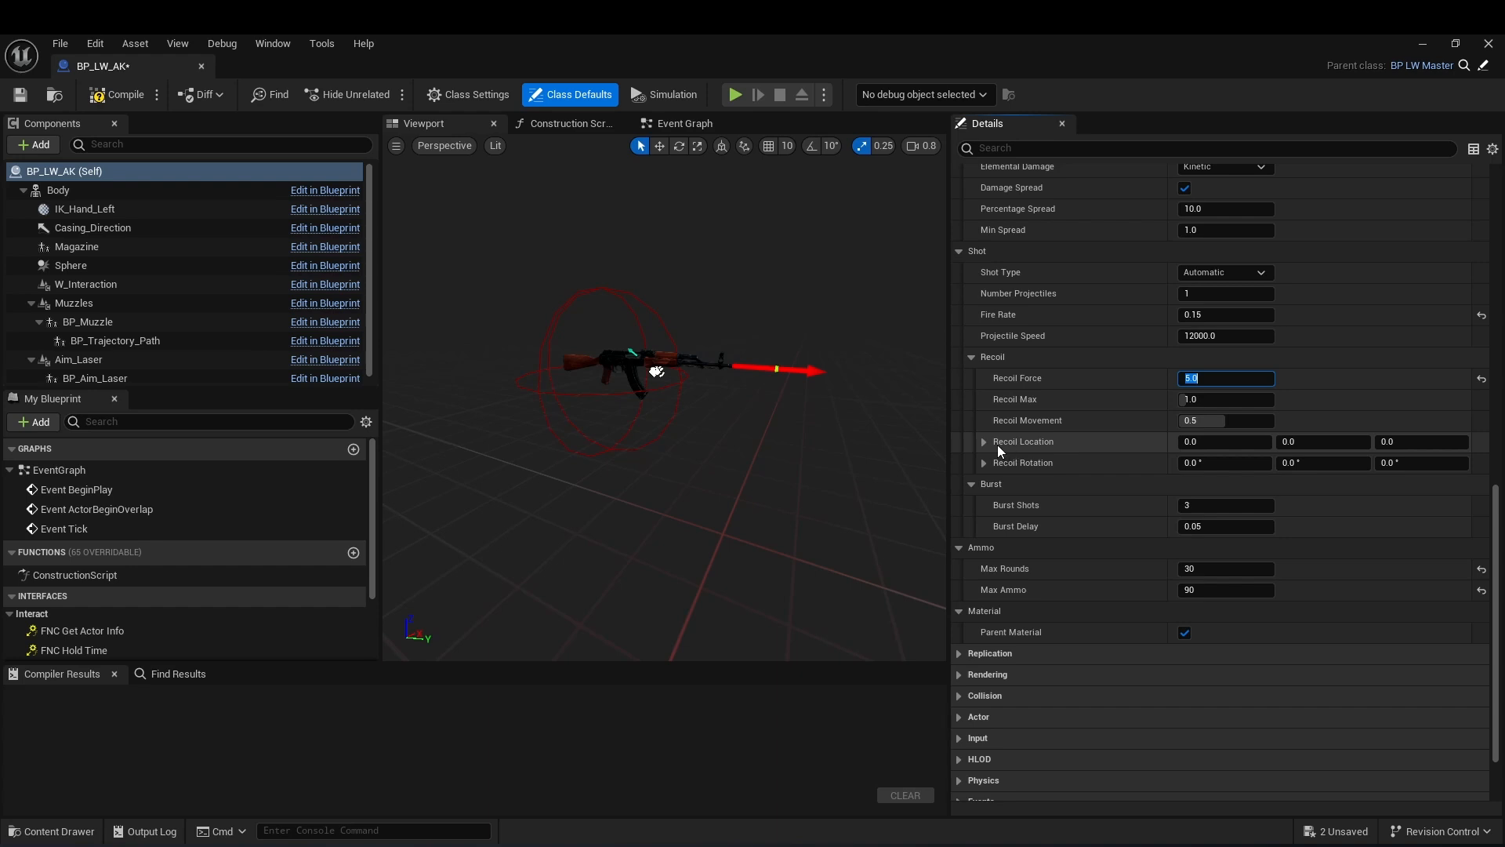
click(1209, 442)
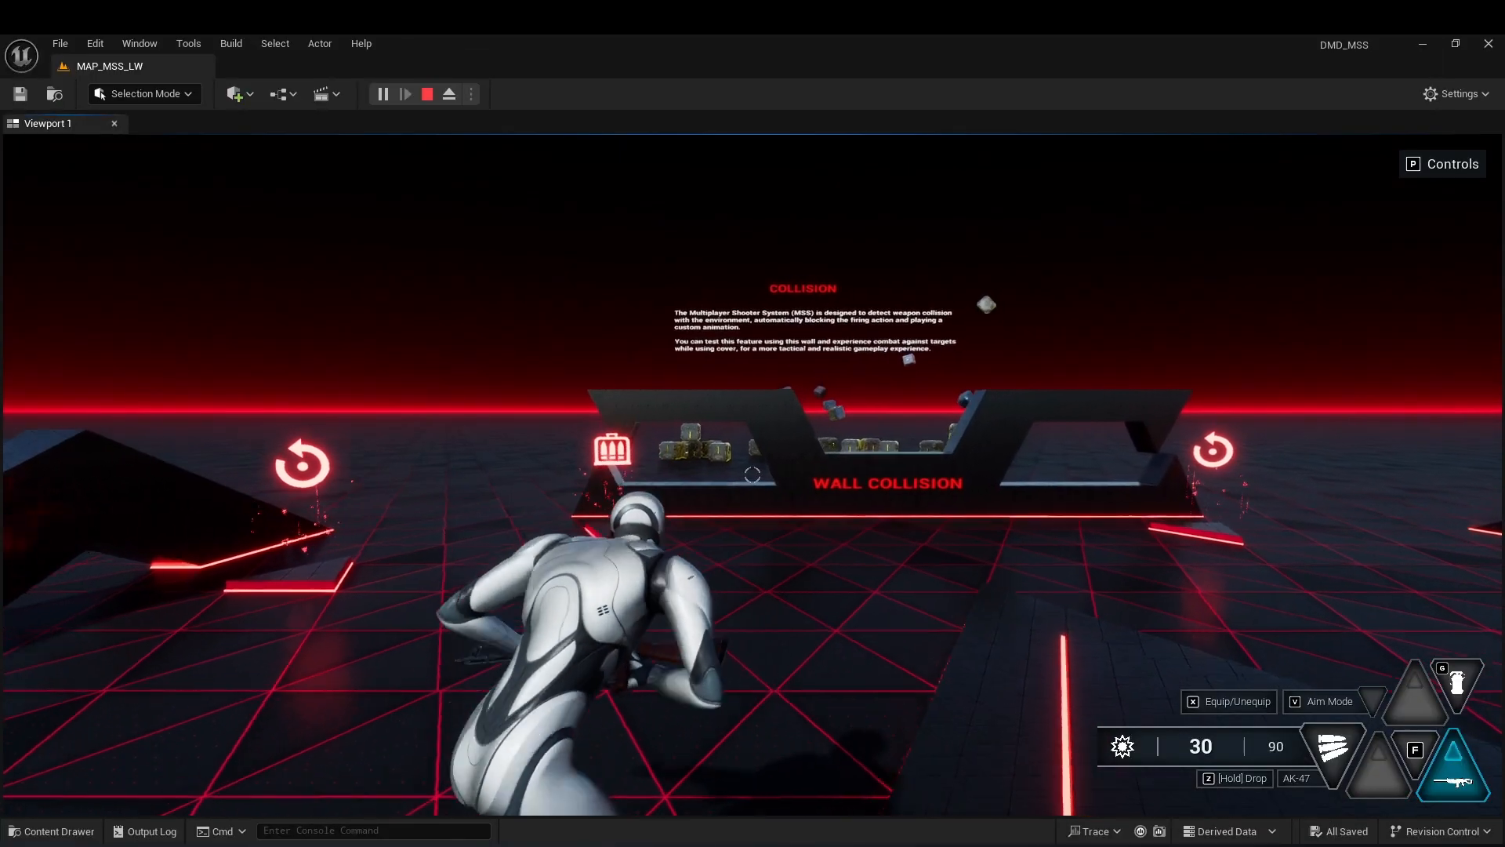
Test aiming and sustained automatic fire with the AK-47 while strafing in front of the Wall Collision area.
key(w)
key(v)
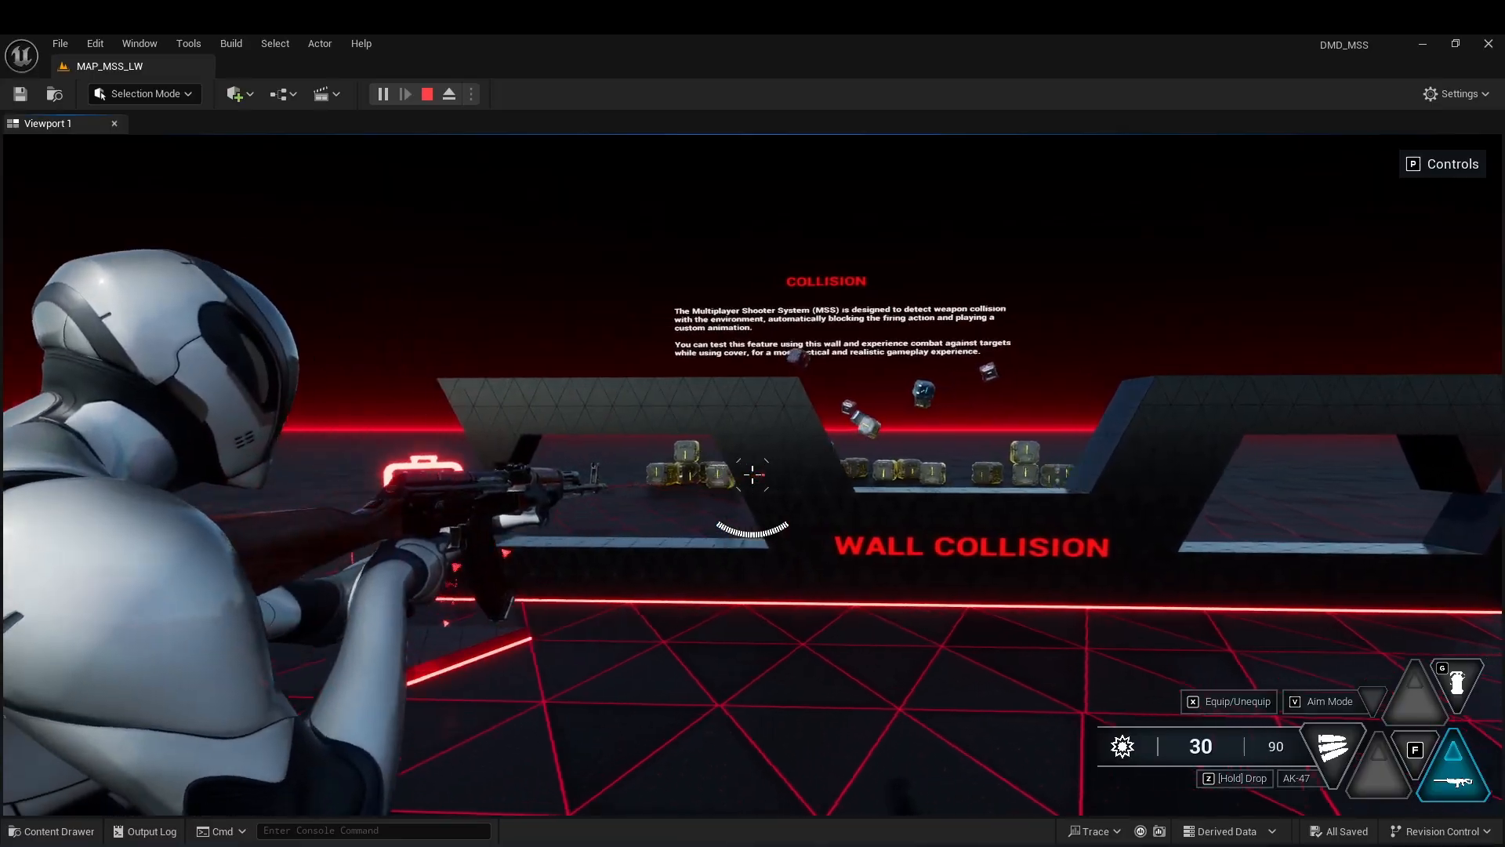
key(a)
key(d)
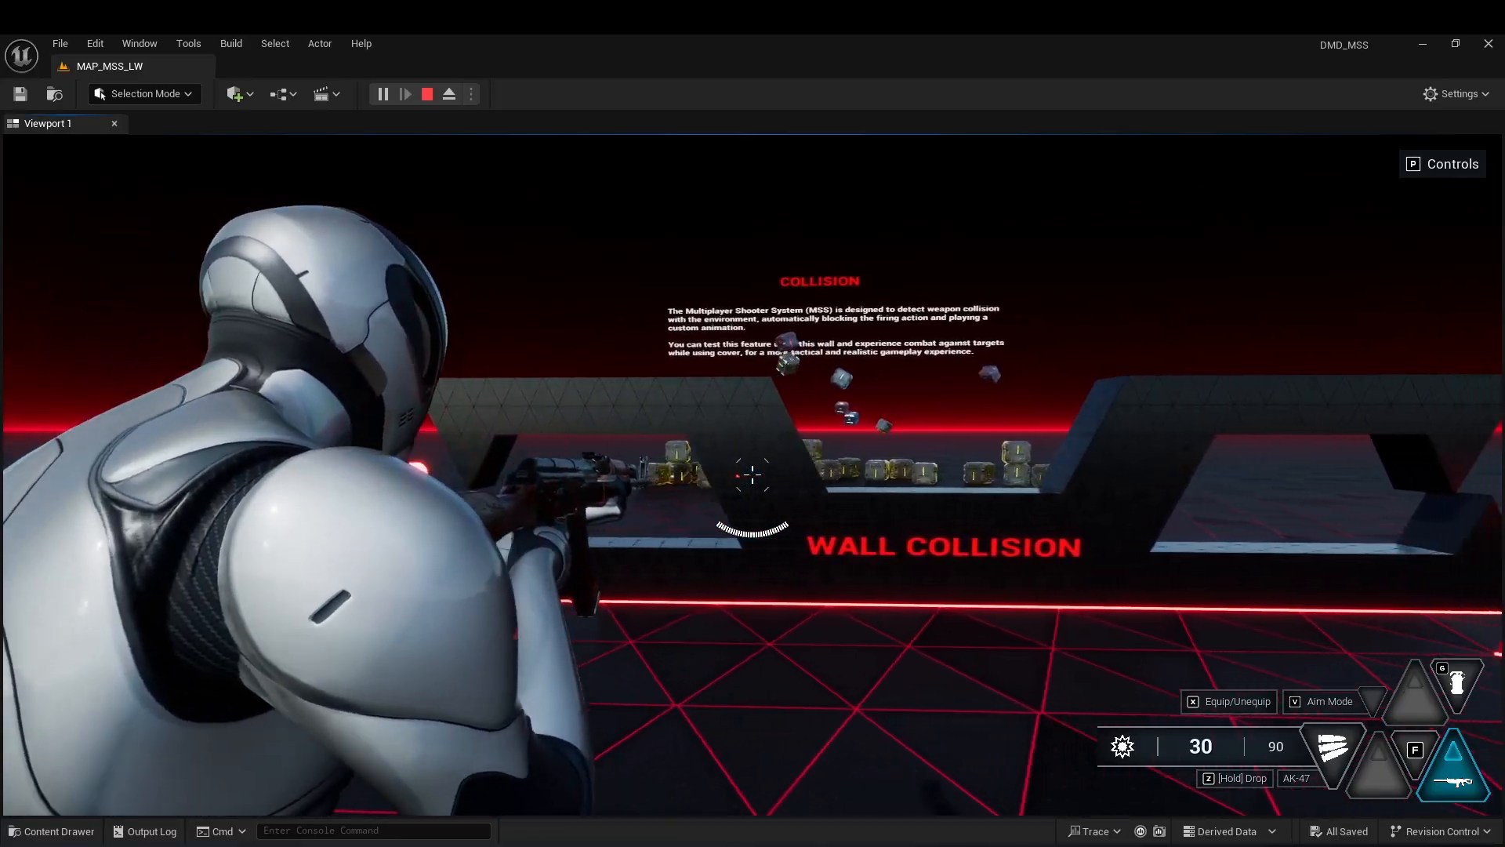
key(a)
drag(753, 474, 753, 474)
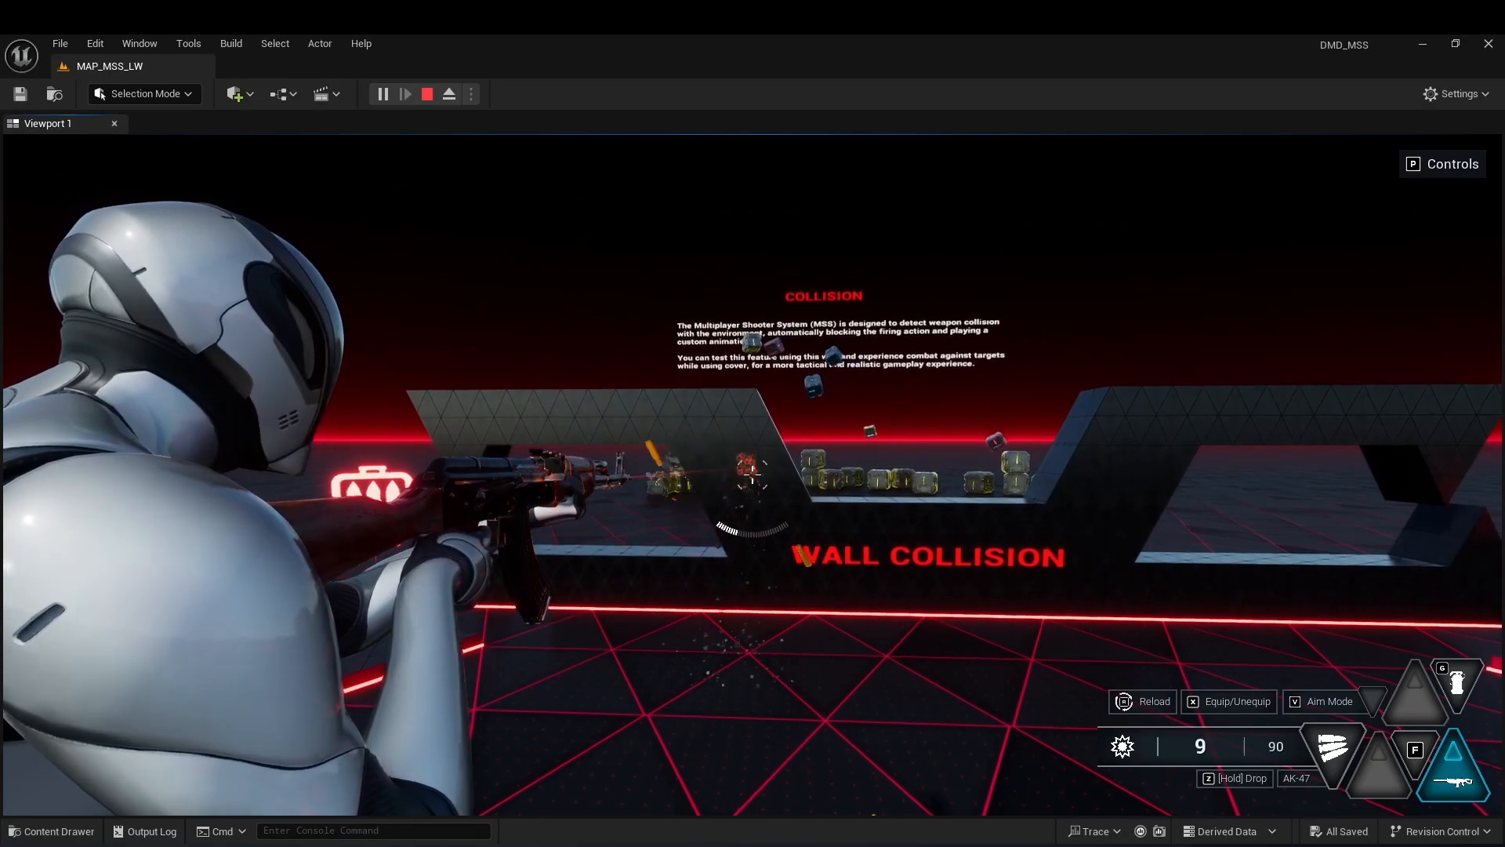
right_drag(753, 474, 753, 474)
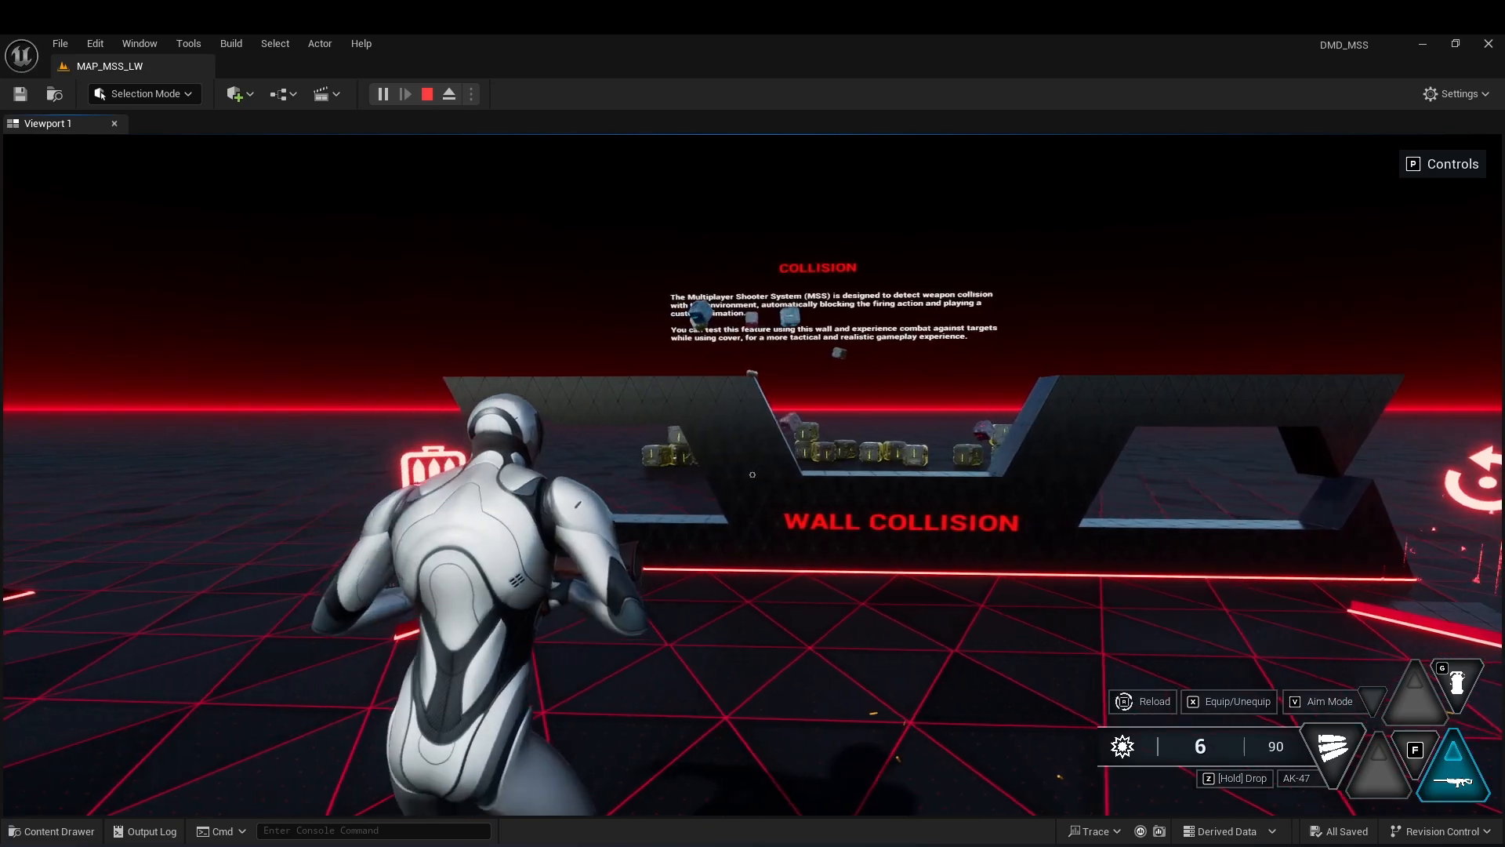
Reload the AK-47 while running and test firing it at the barrels in the Explosions area.
key(w)
key(r)
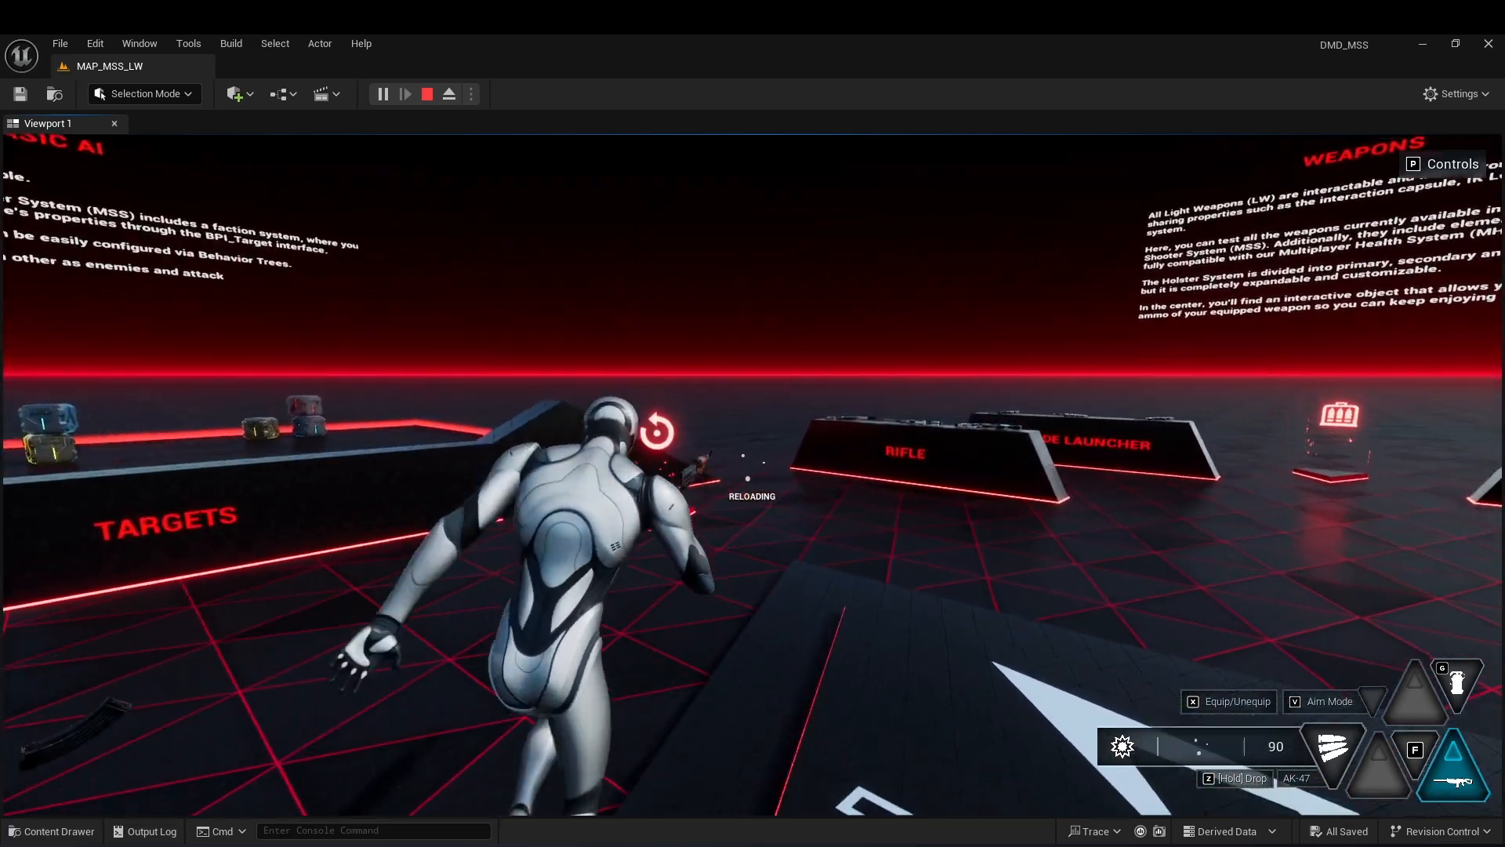
key(w)
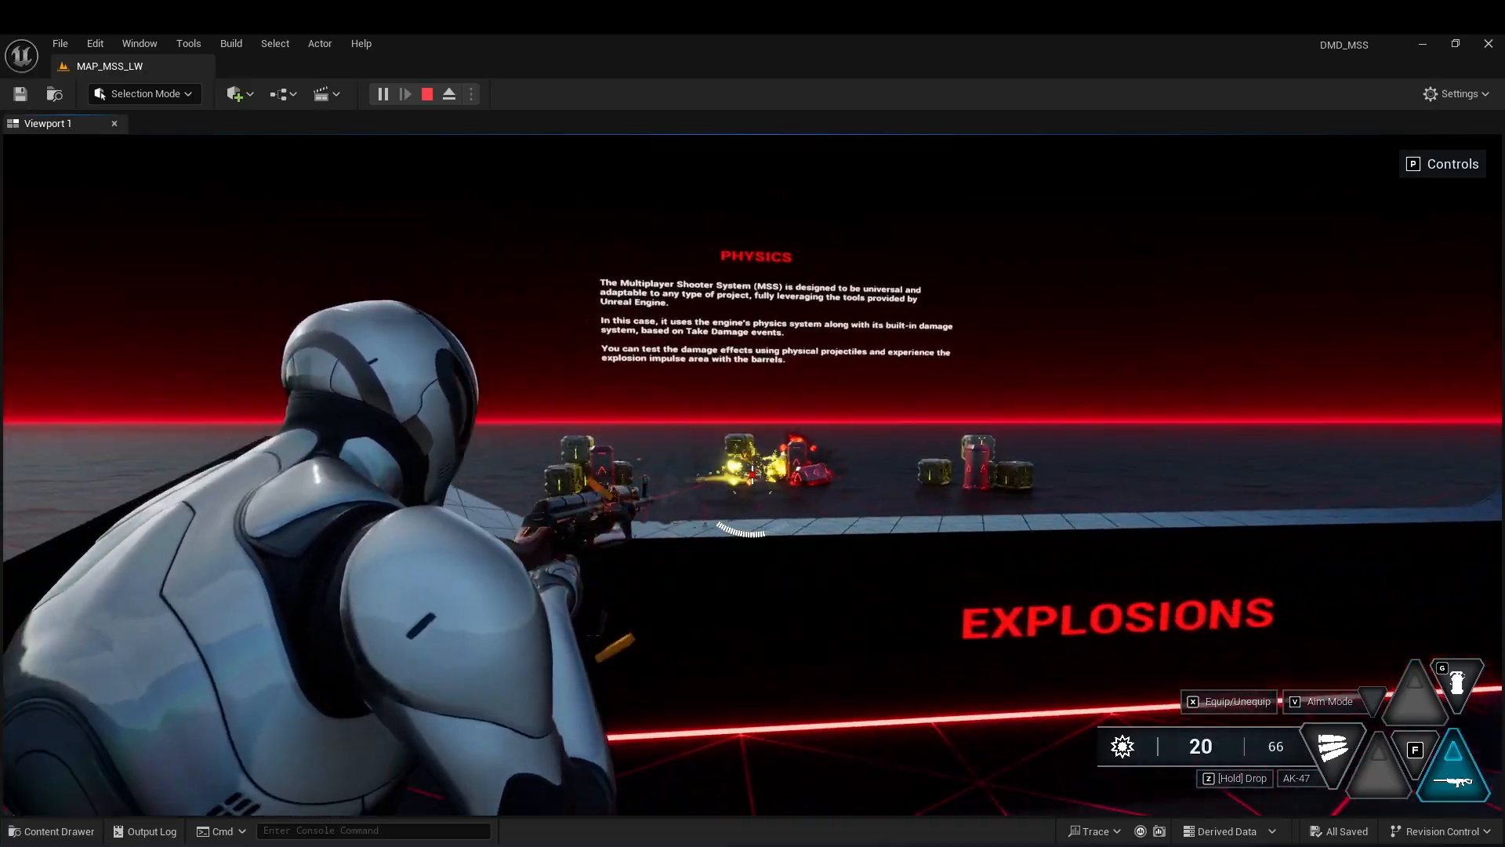
key(w)
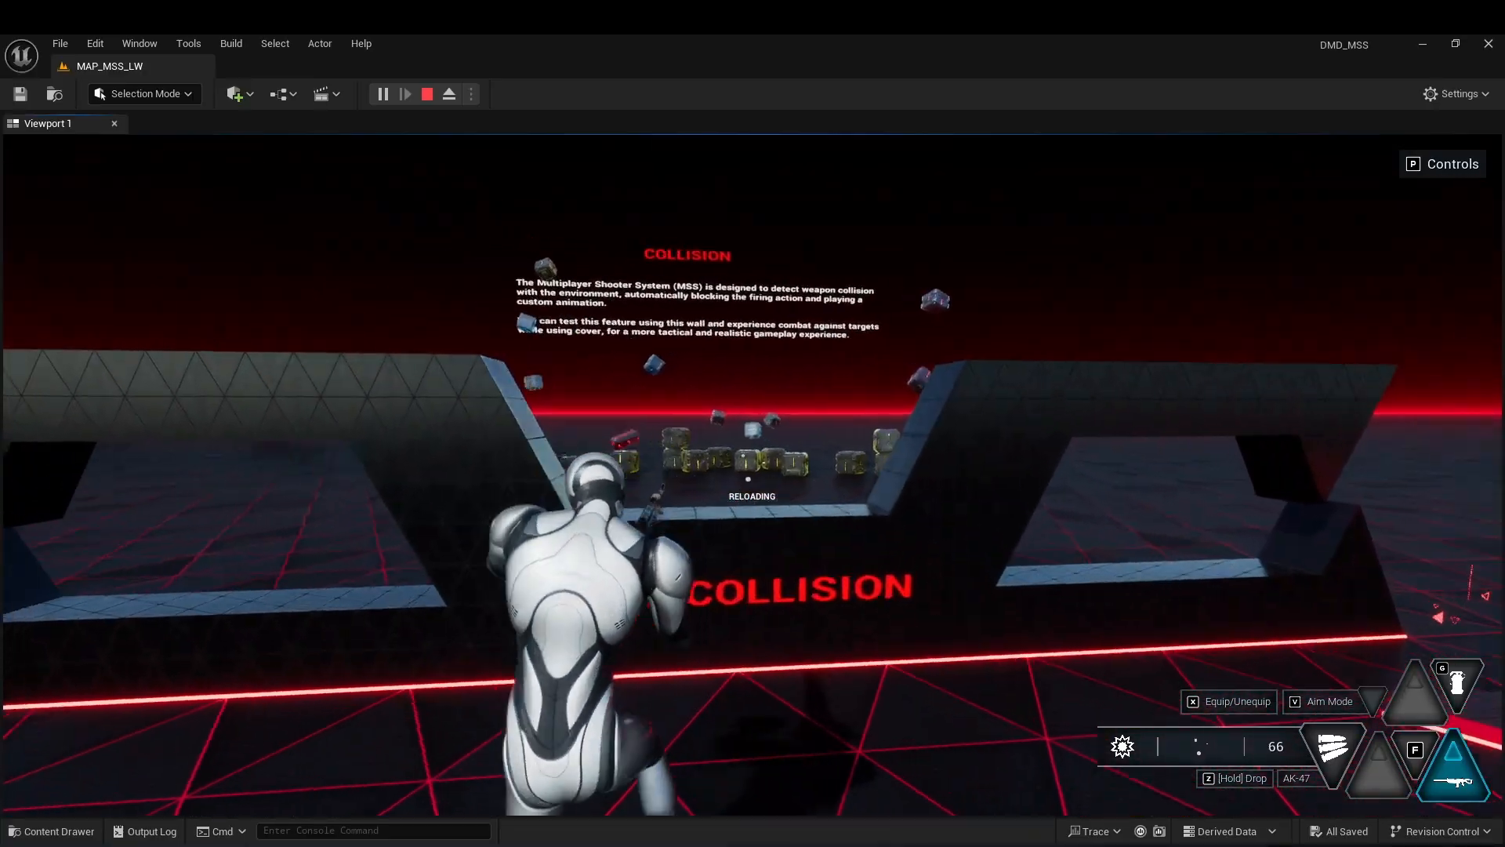
Fire repeated AK-47 bursts over the Wall Collision barrier at the targets behind it, and end the play session.
key(w)
right_click(752, 476)
click(752, 475)
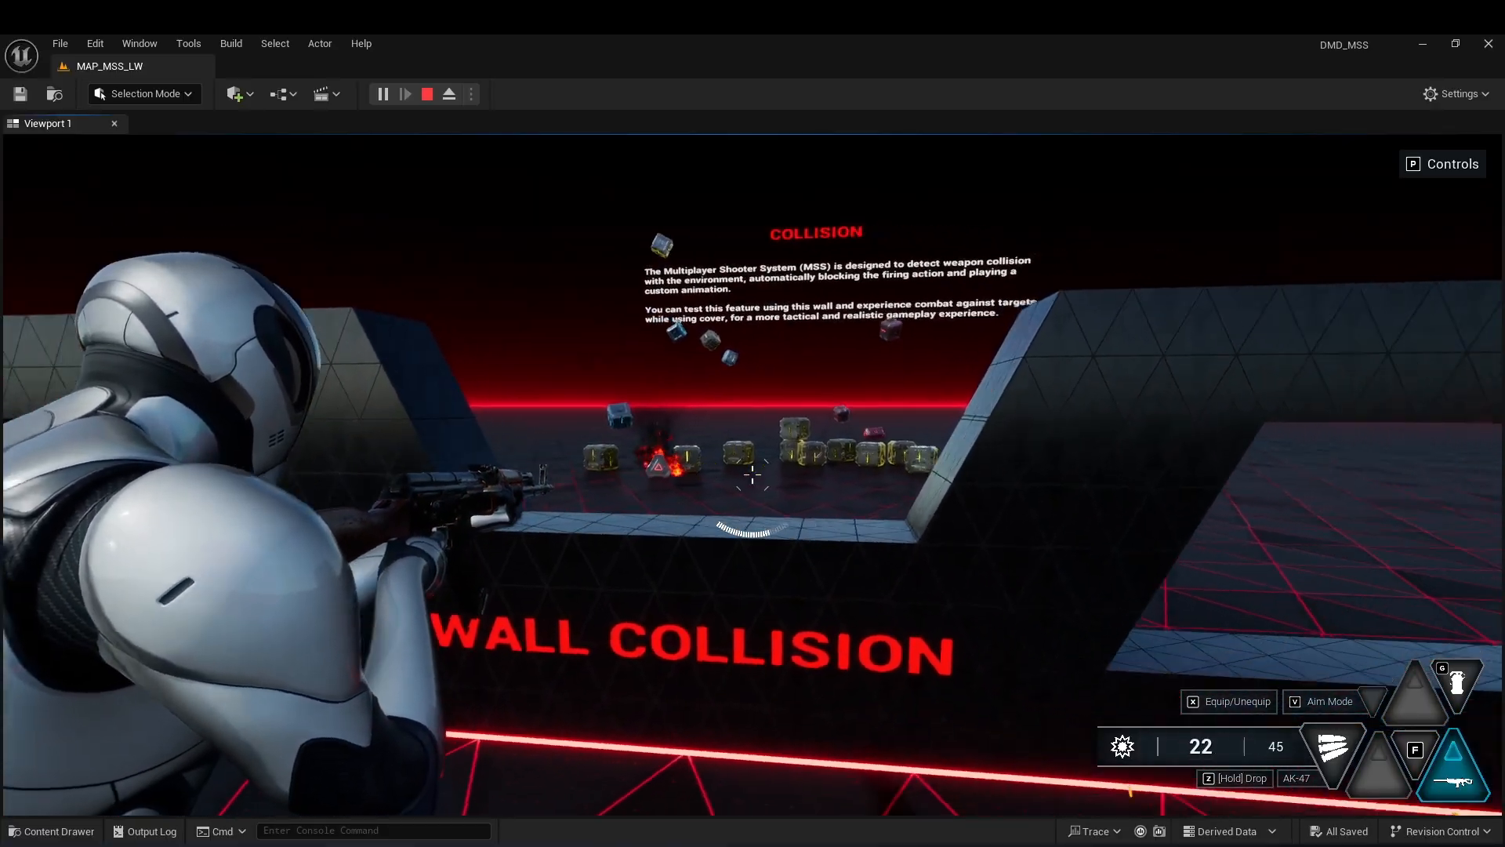
key(w)
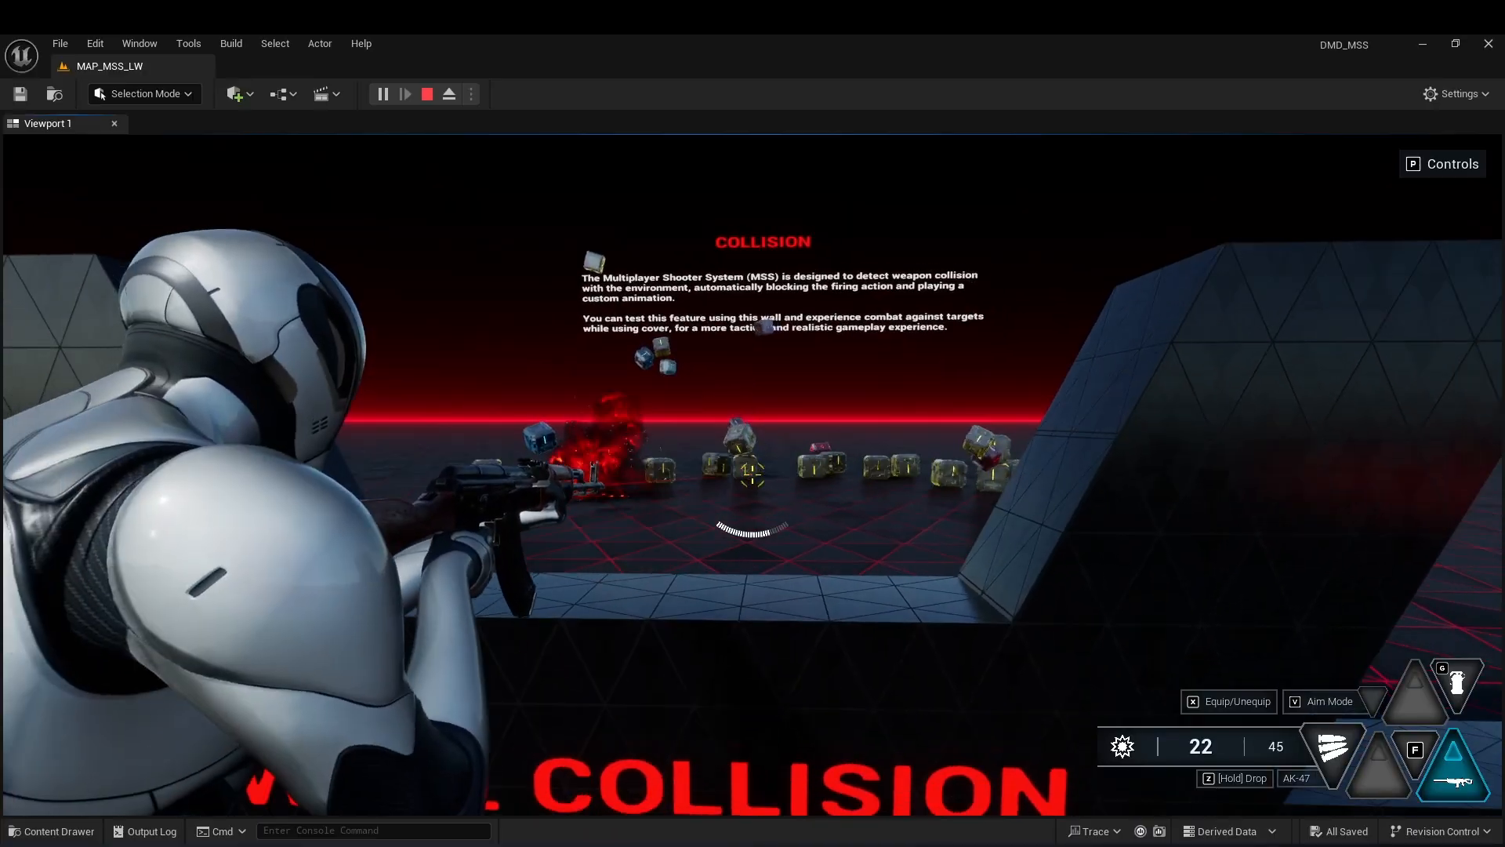
click(752, 475)
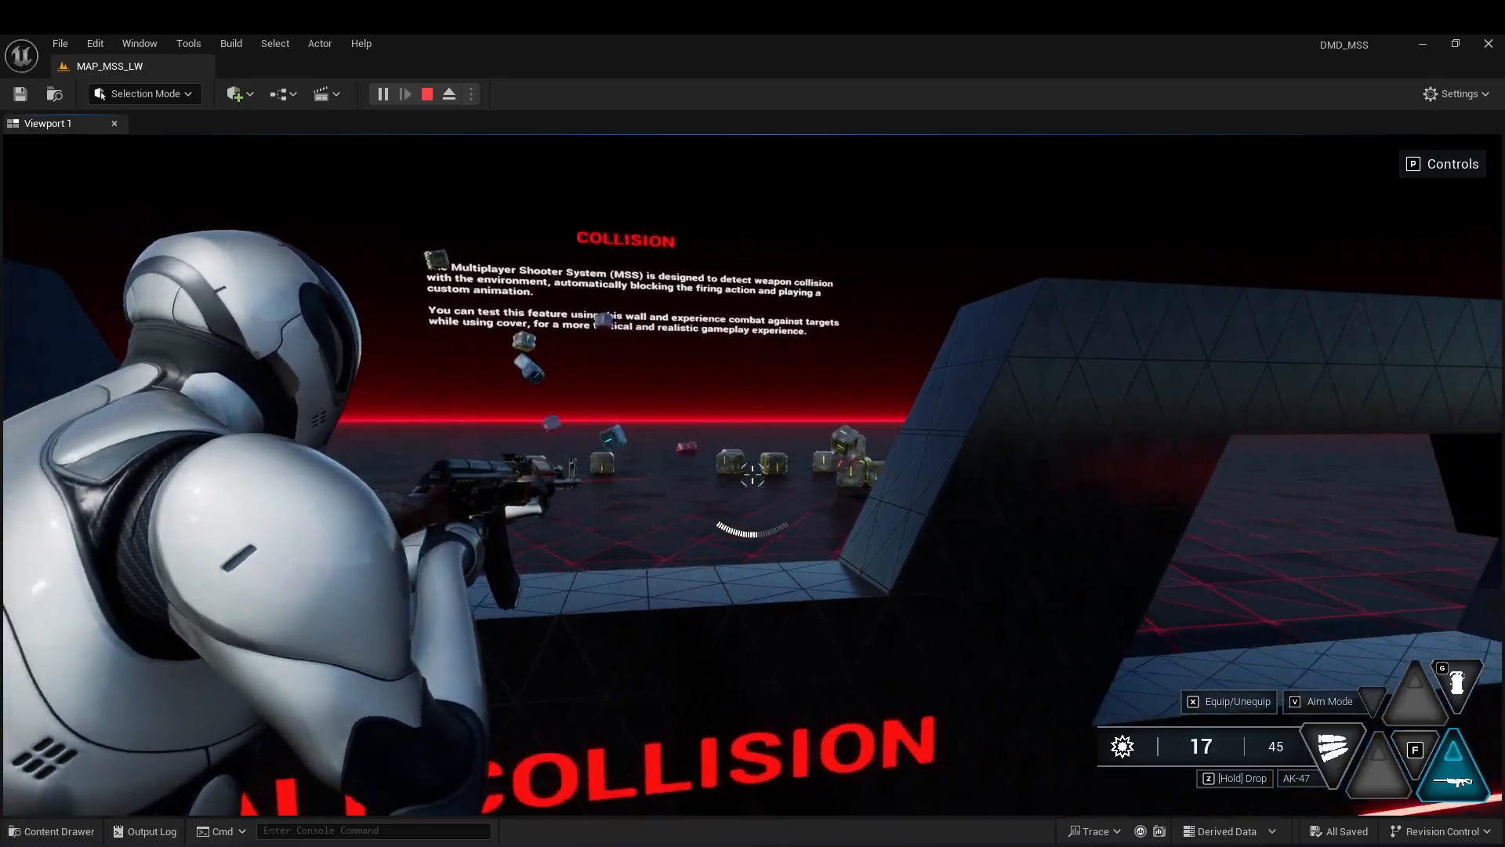
click(752, 475)
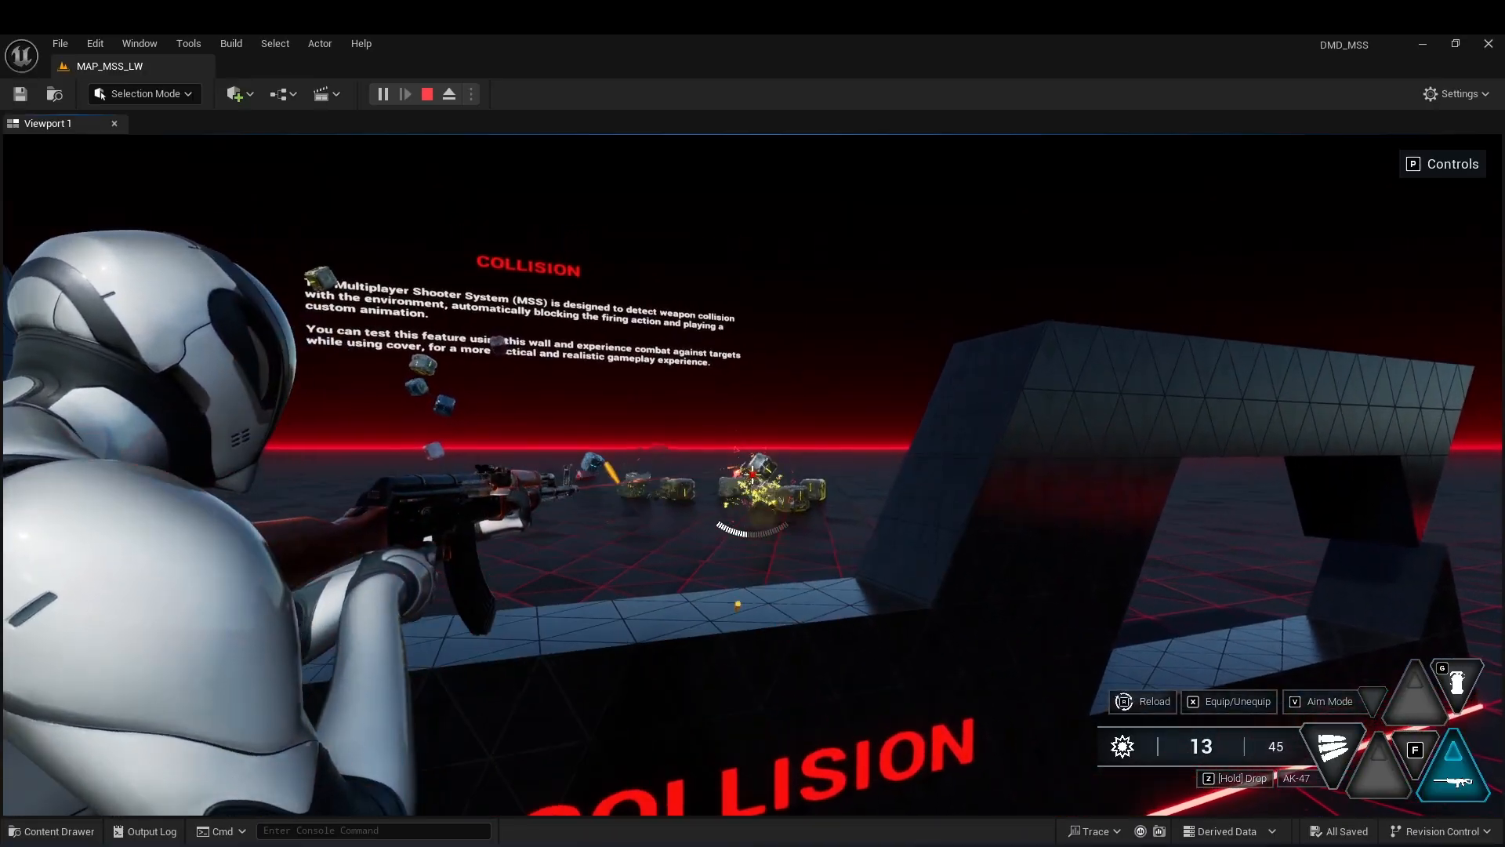
click(752, 475)
click(752, 474)
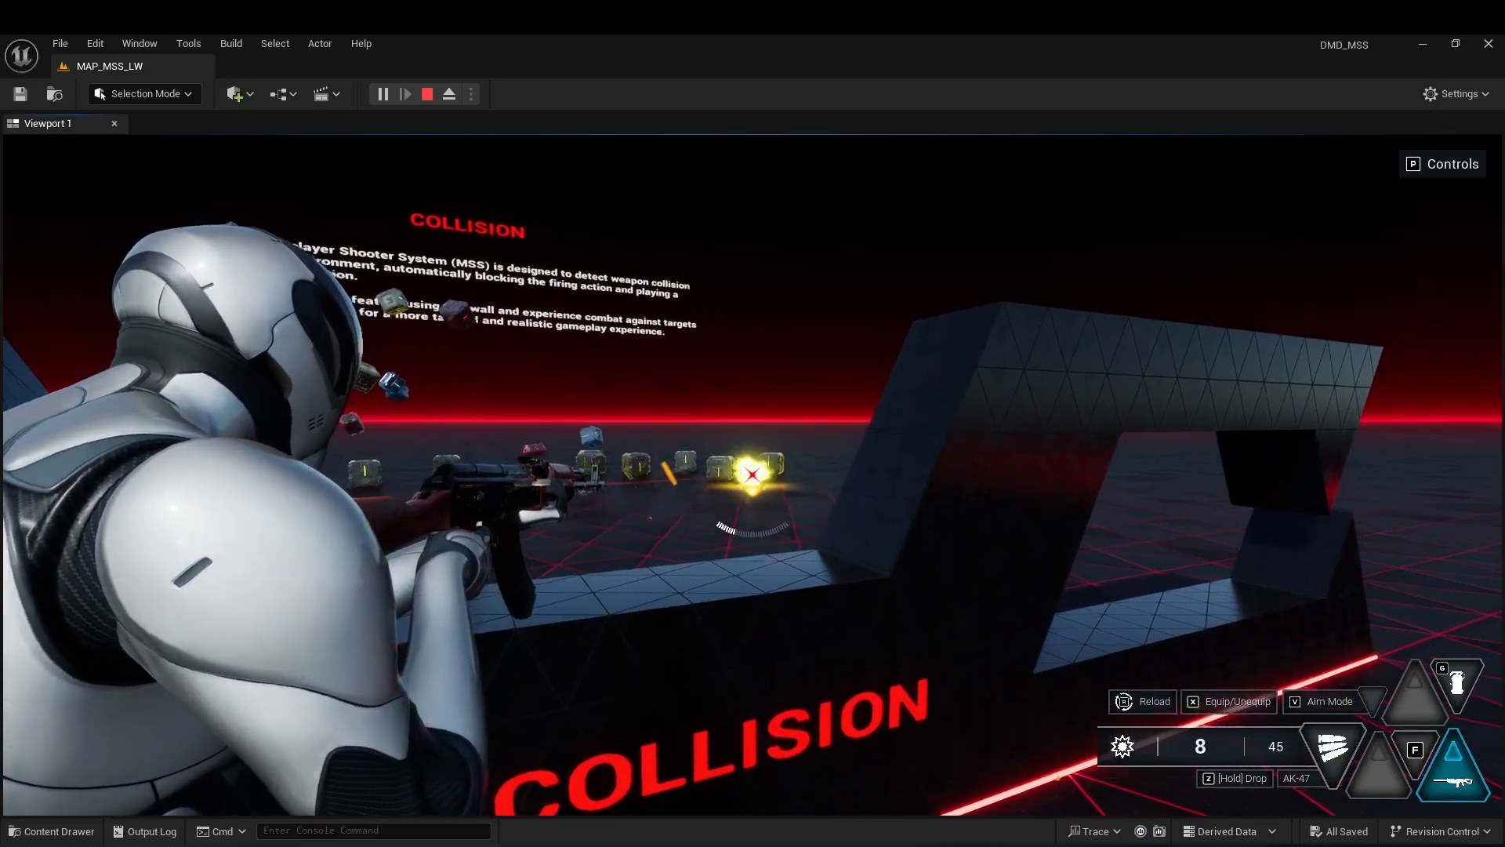
click(752, 474)
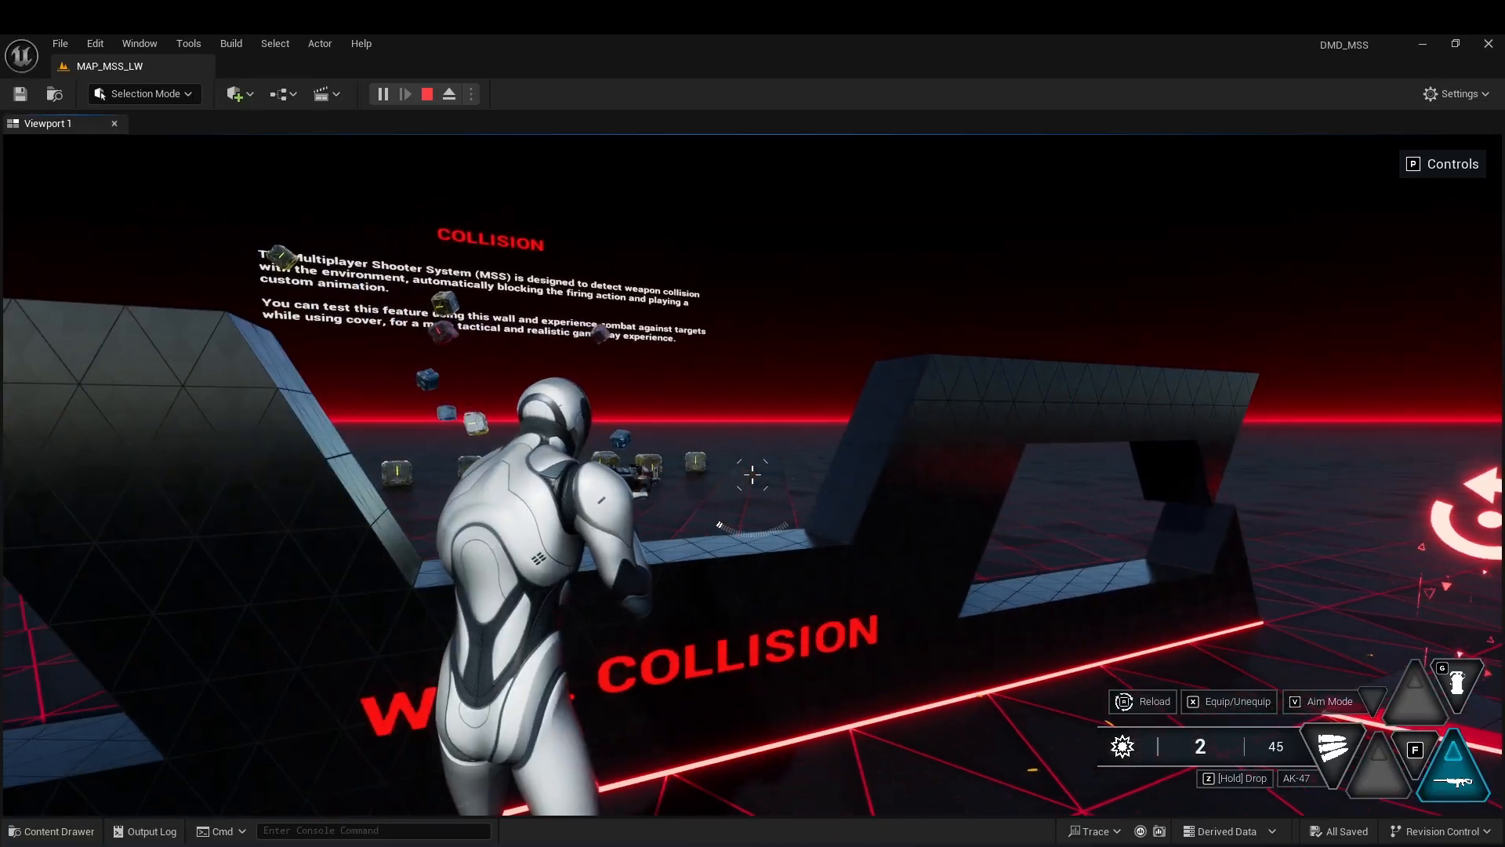
key(Escape)
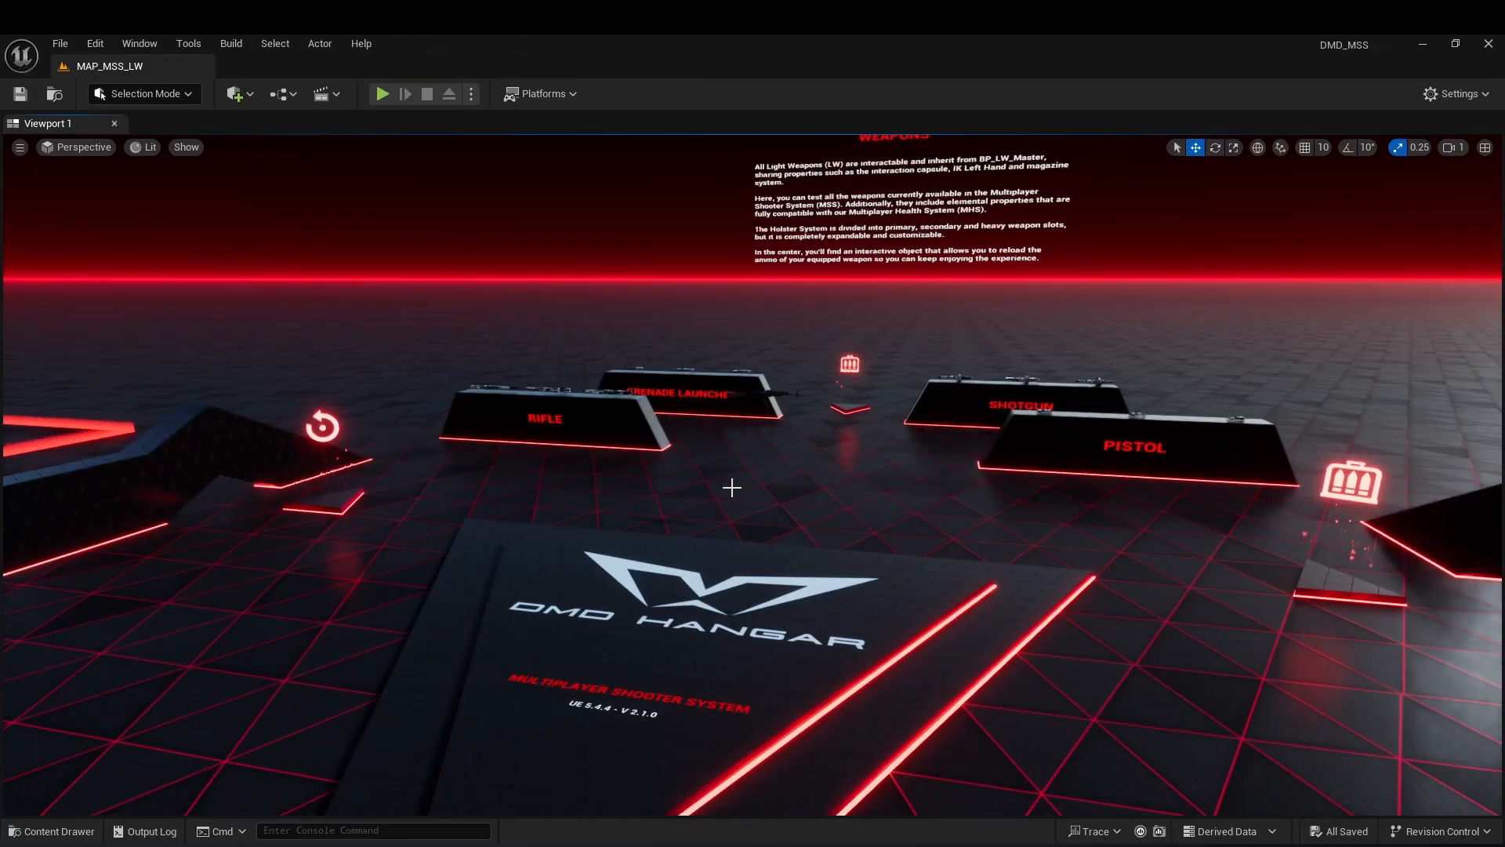
Open the DT_Visual_Data table from the DMD Blueprints DataTable folder.
key(ctrl+space)
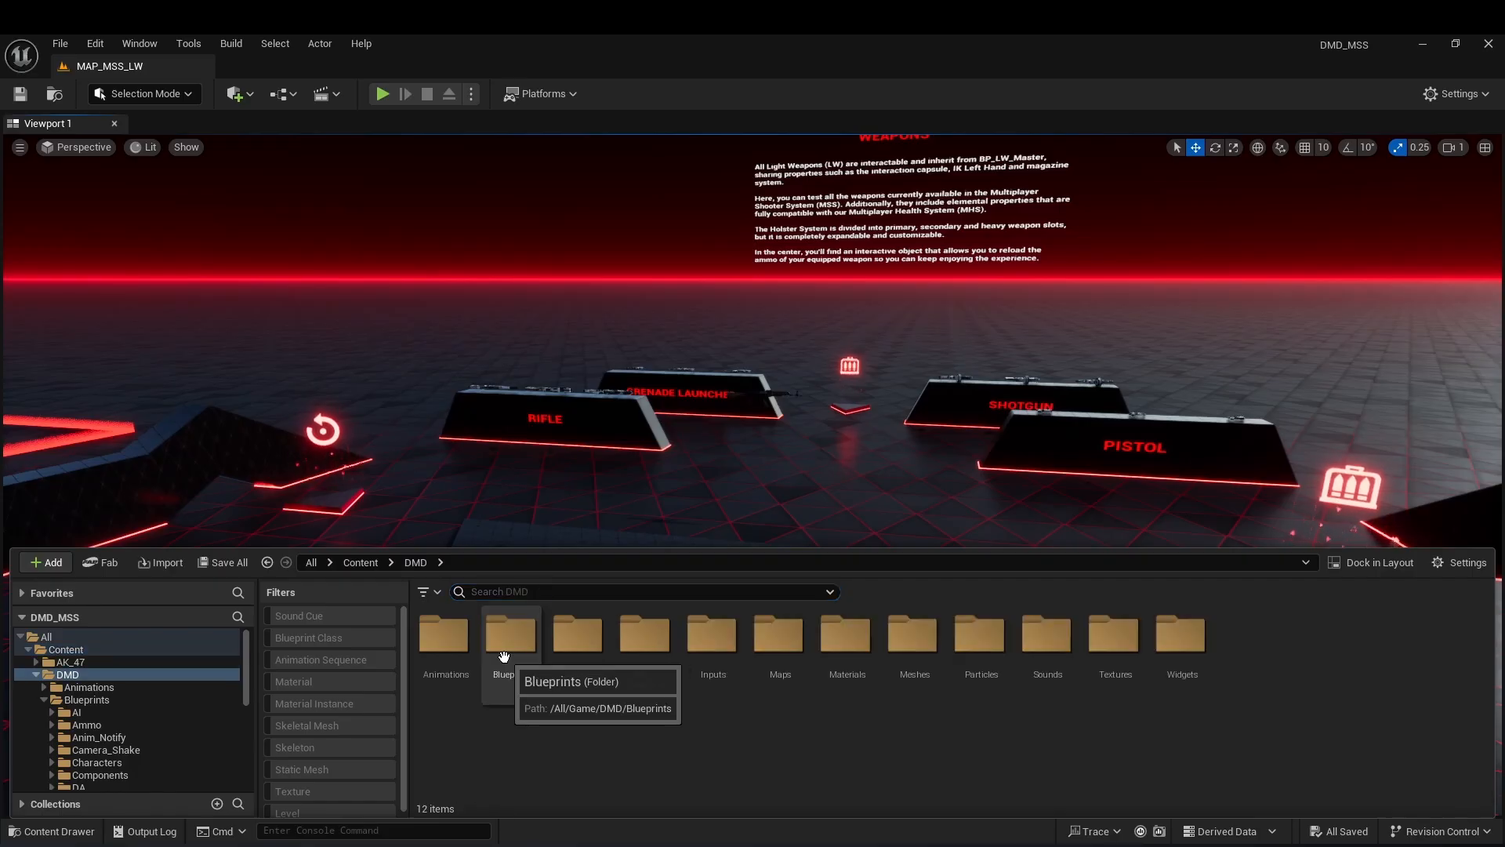
double_click(506, 658)
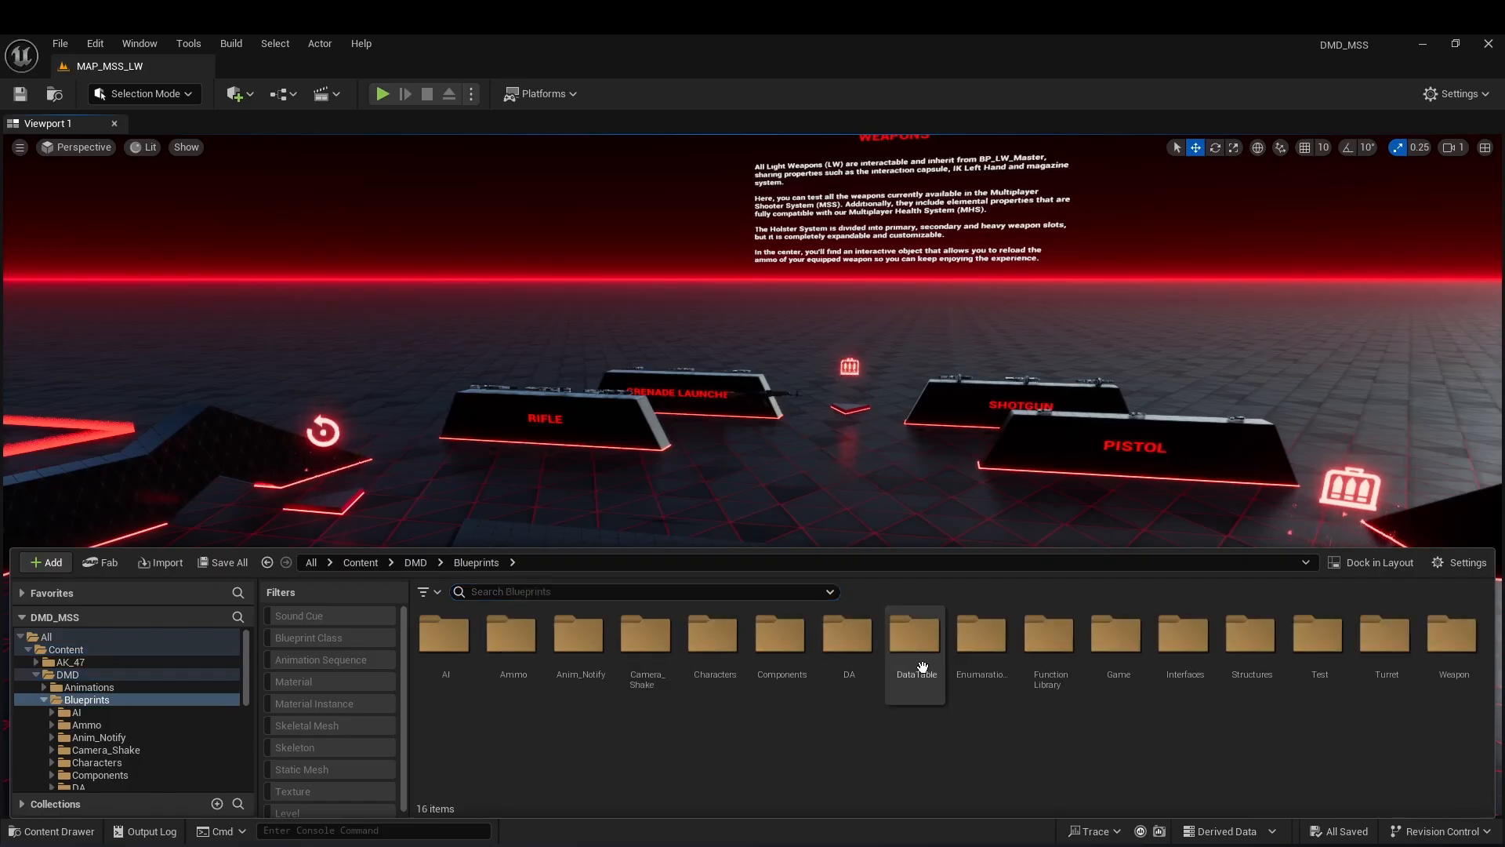
double_click(915, 637)
double_click(512, 651)
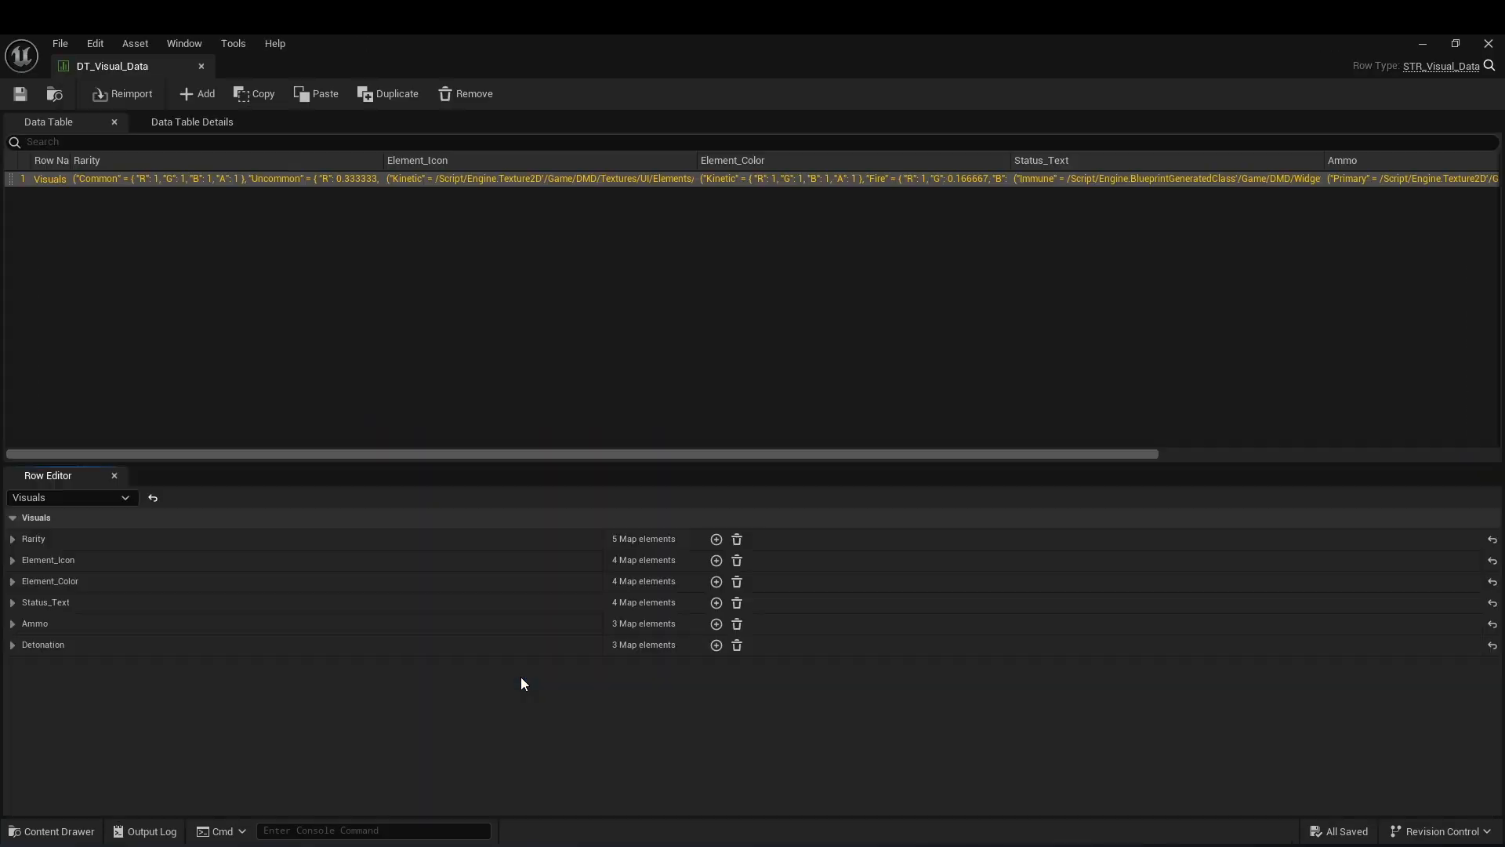
Examine the Rarity, Element_Icon and Element_Color entries of the Visuals row in DT_Visual_Data.
click(12, 539)
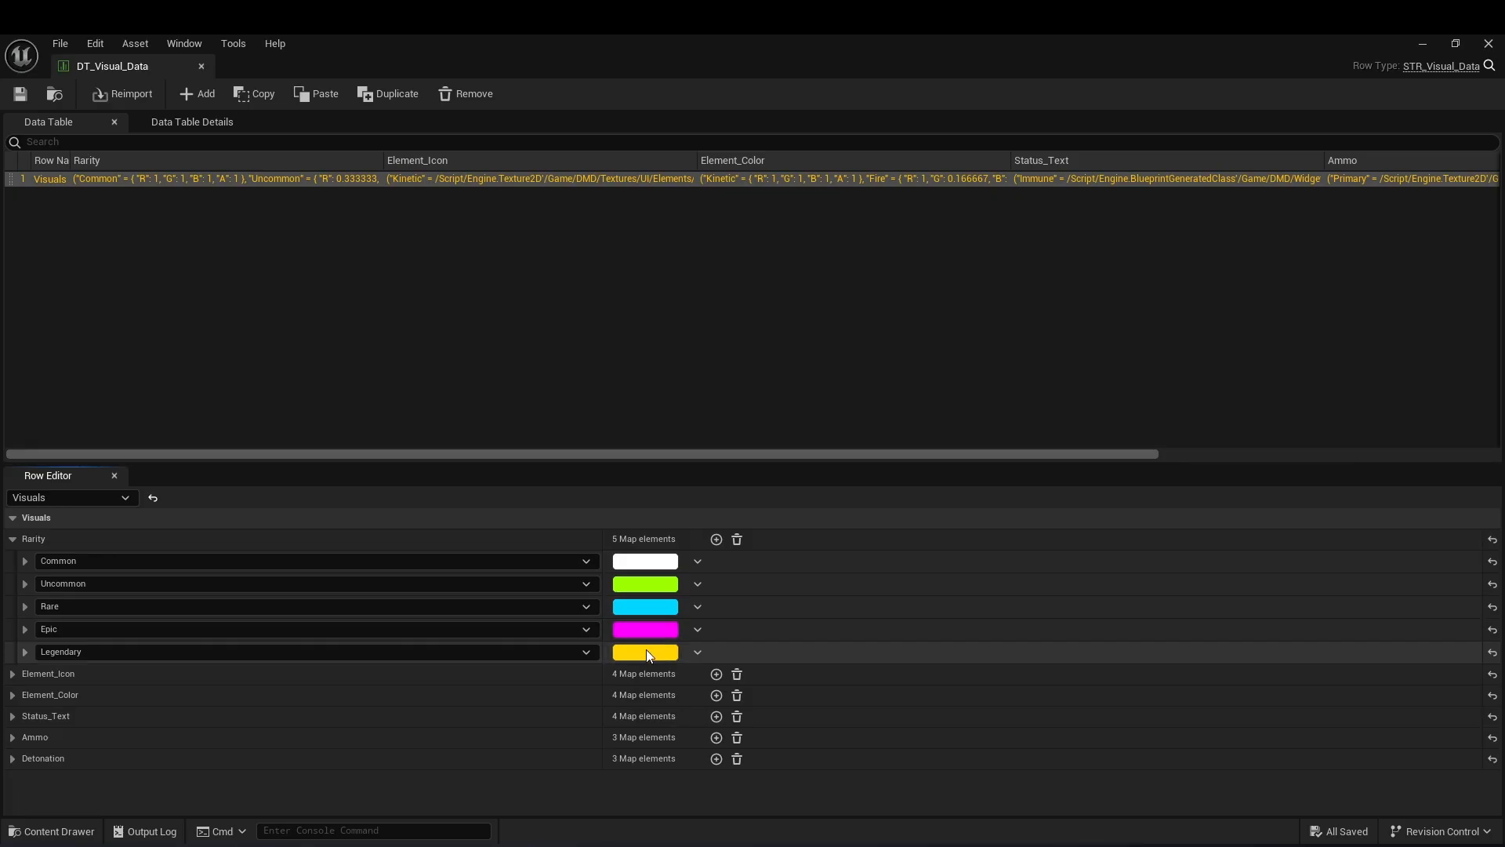
click(13, 673)
scroll(226, 660, down, 3)
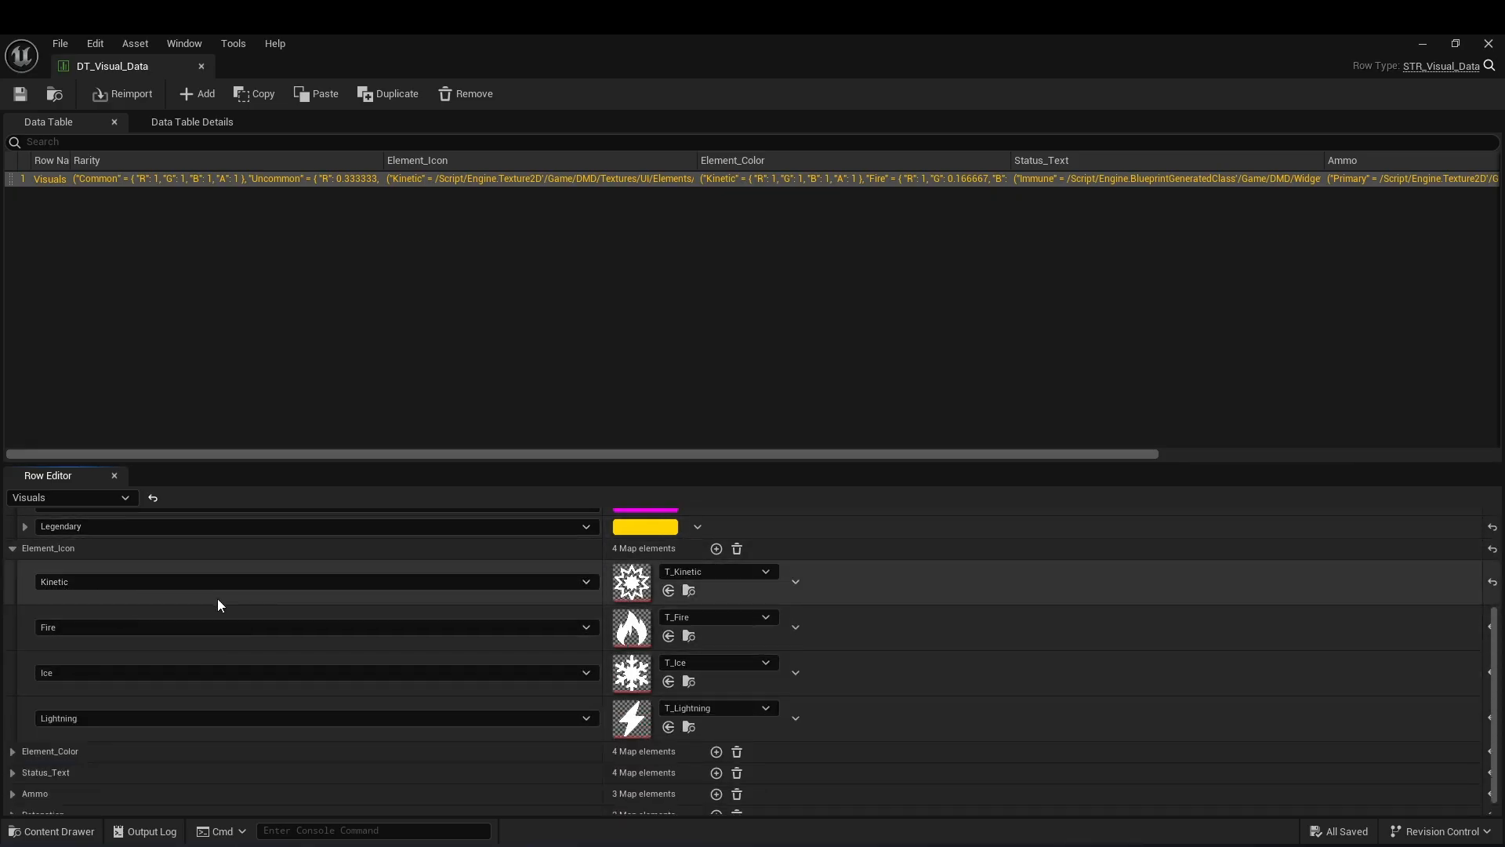
scroll(340, 665, down, 1)
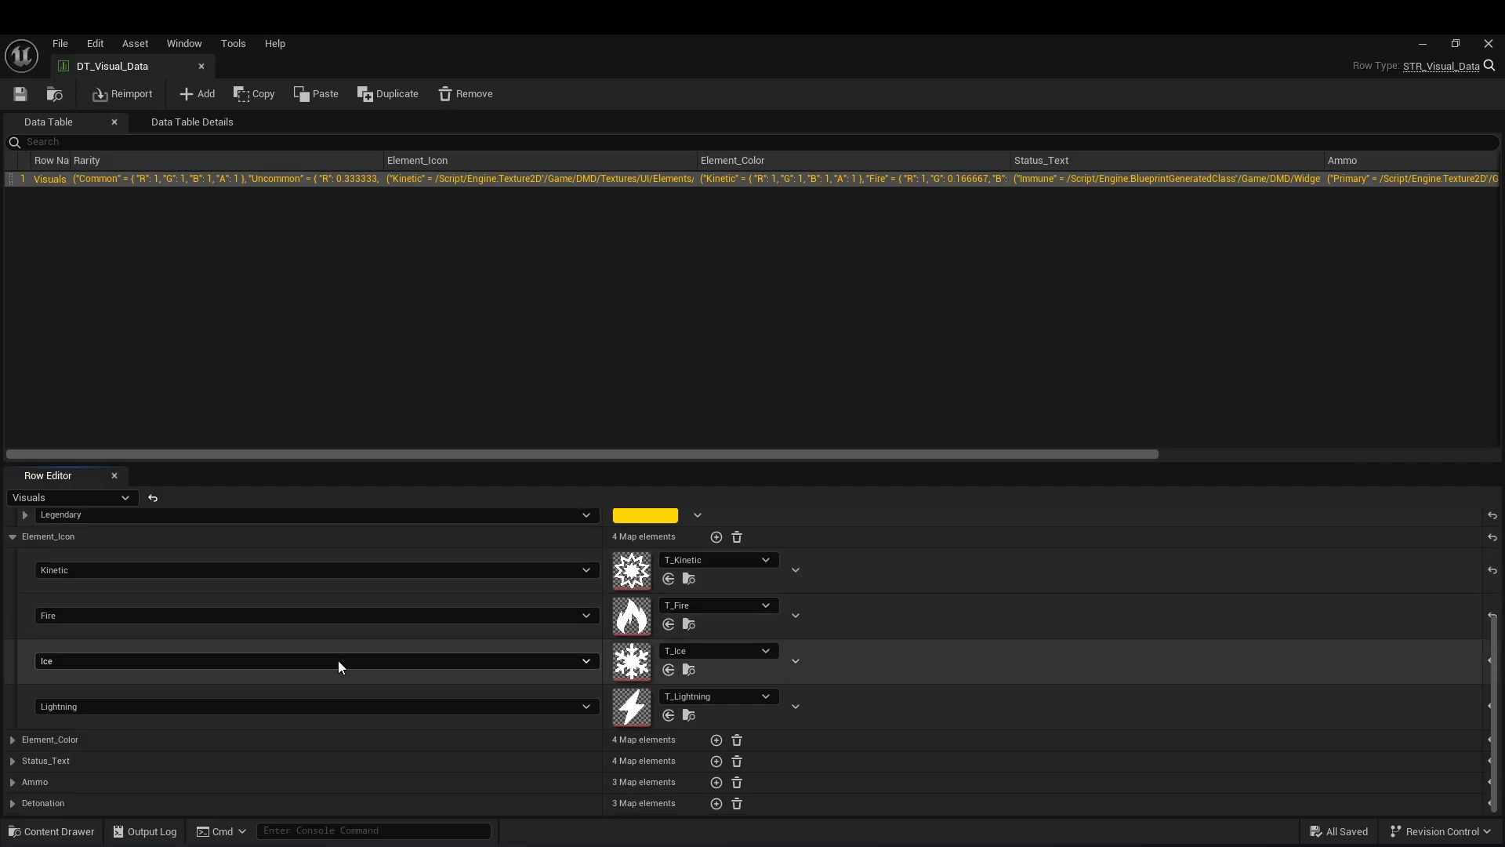
click(12, 740)
scroll(213, 714, down, 4)
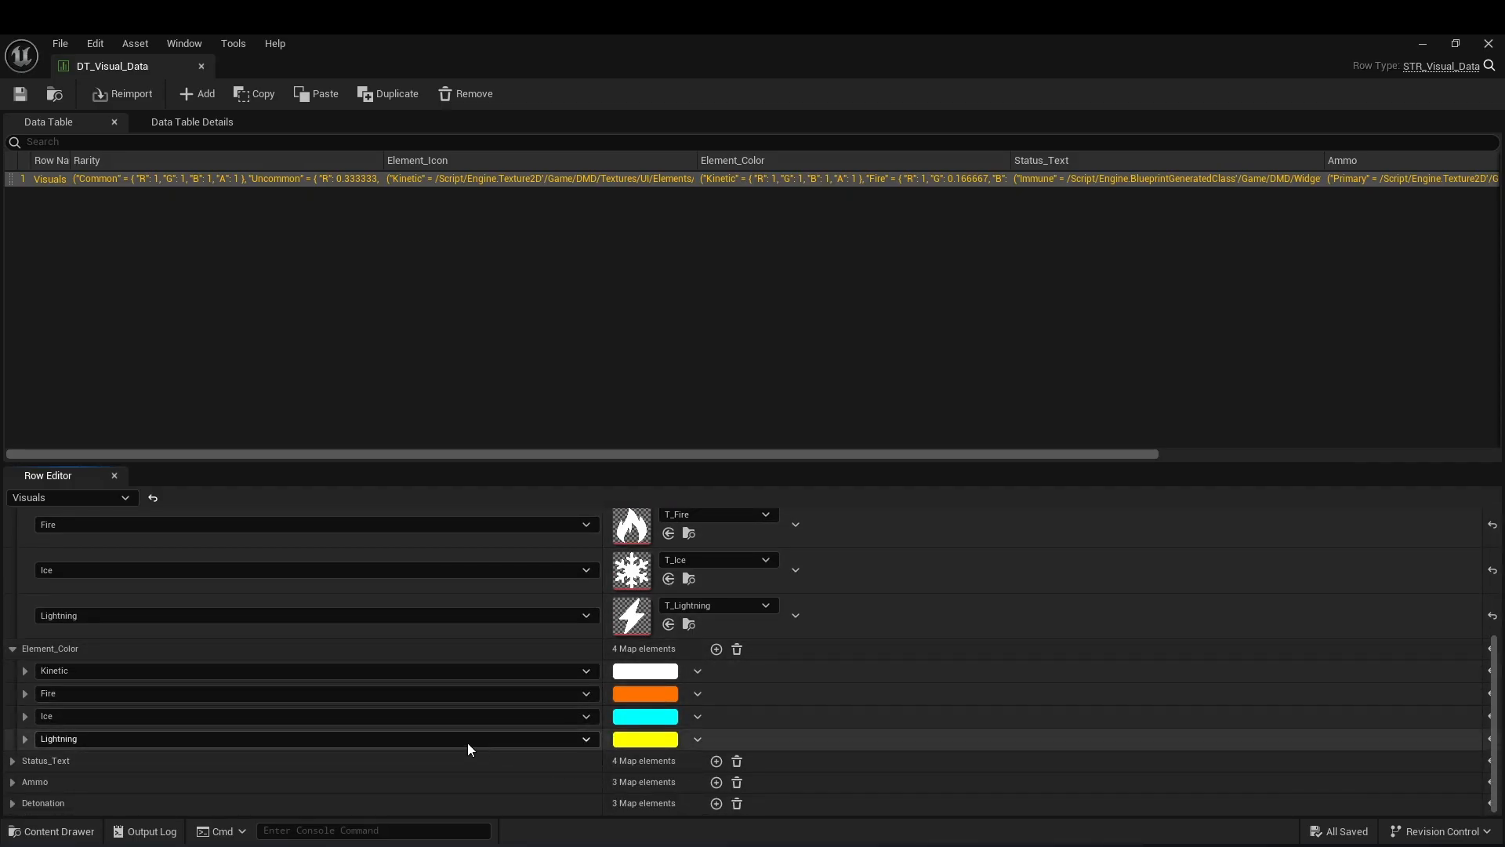
Examine the Status_Text, Ammo and Detonation entries of the Visuals row, and close the data table.
click(12, 760)
scroll(302, 736, down, 4)
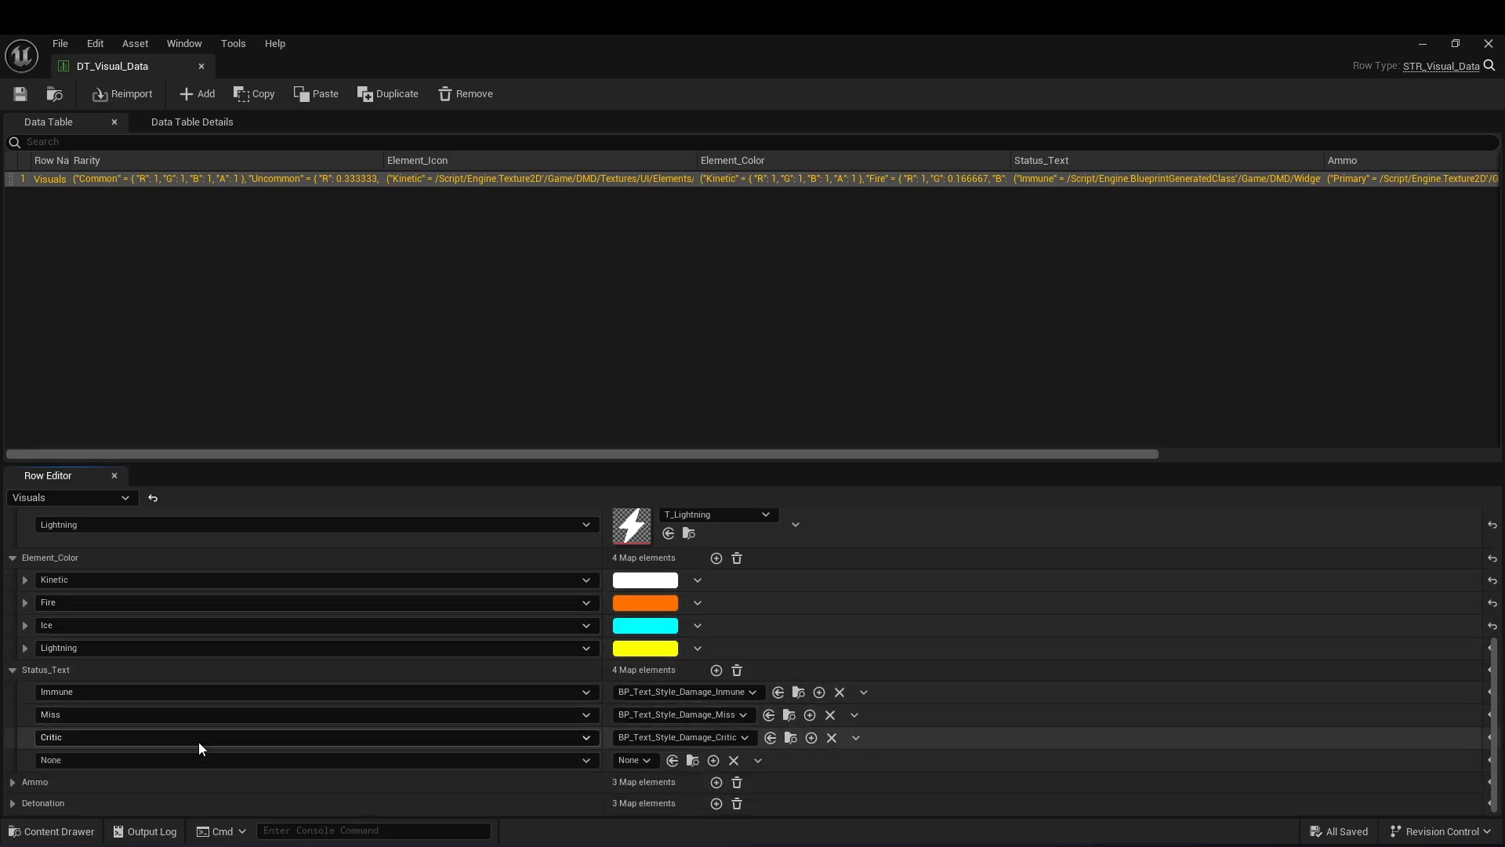
click(13, 783)
scroll(185, 766, down, 5)
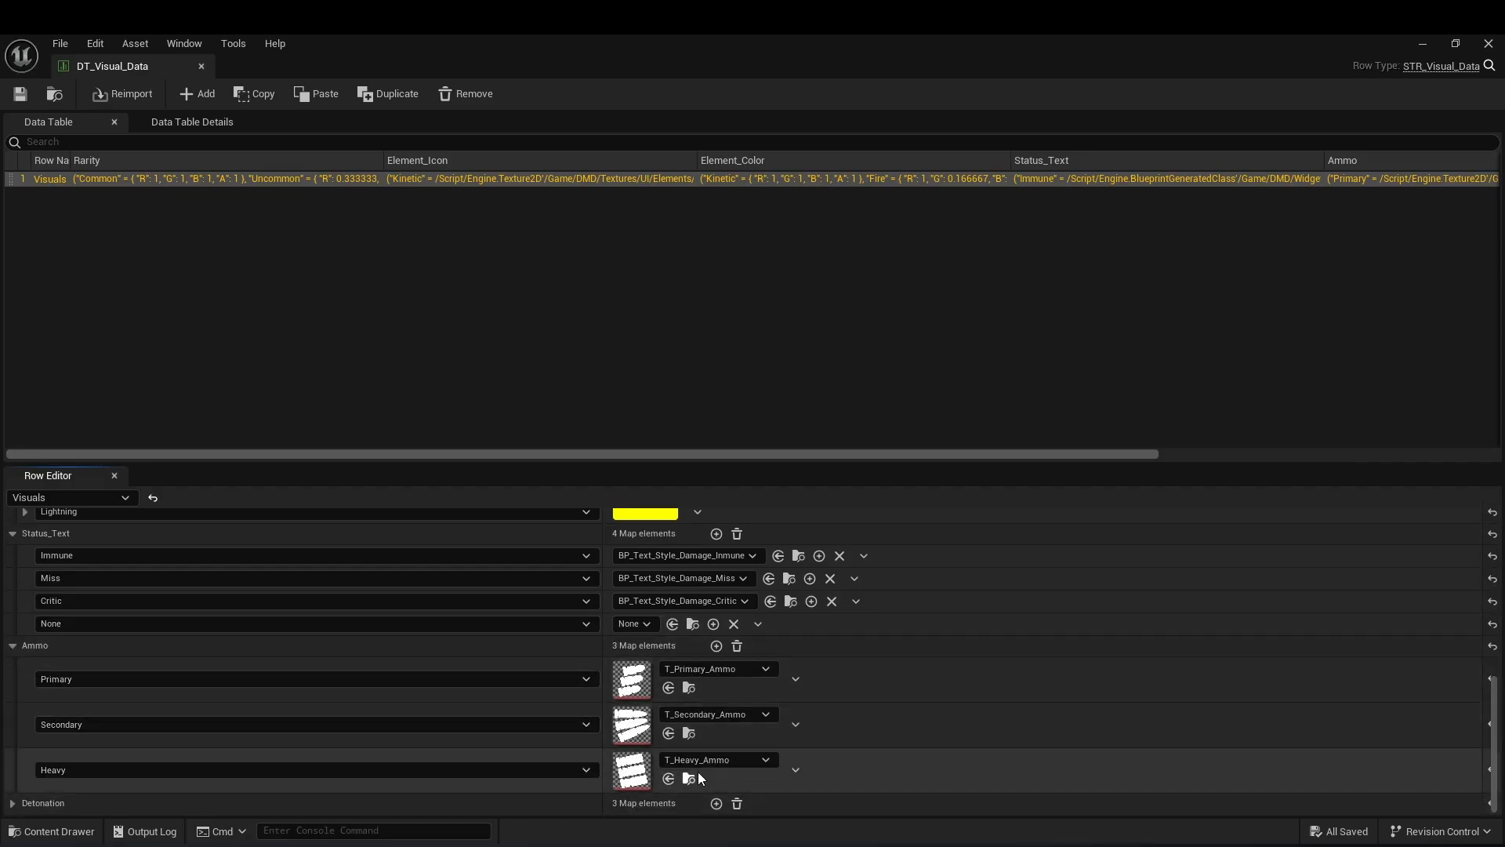
click(13, 803)
scroll(356, 702, down, 5)
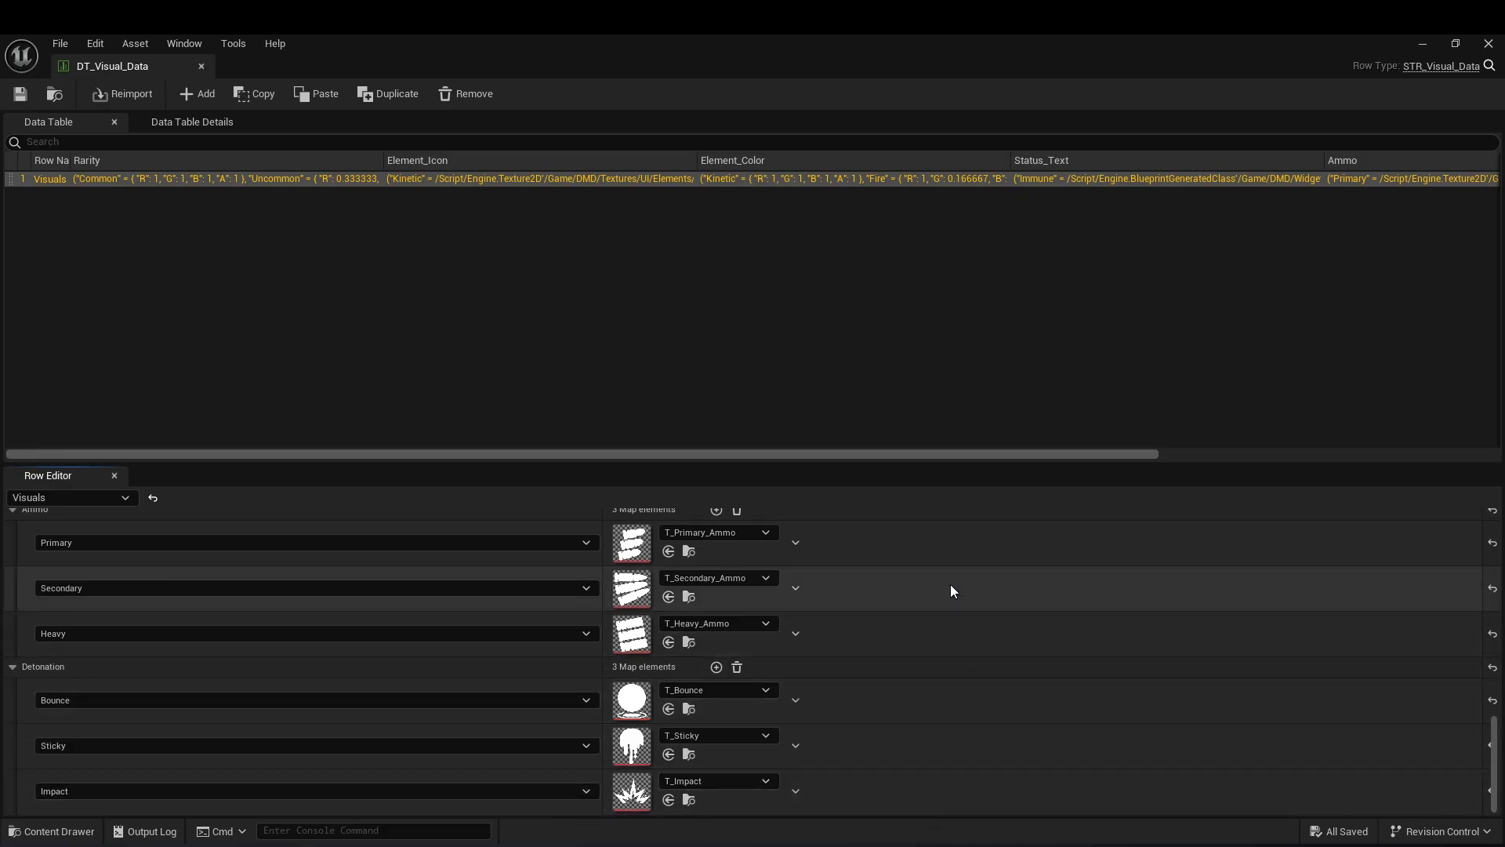
click(1489, 44)
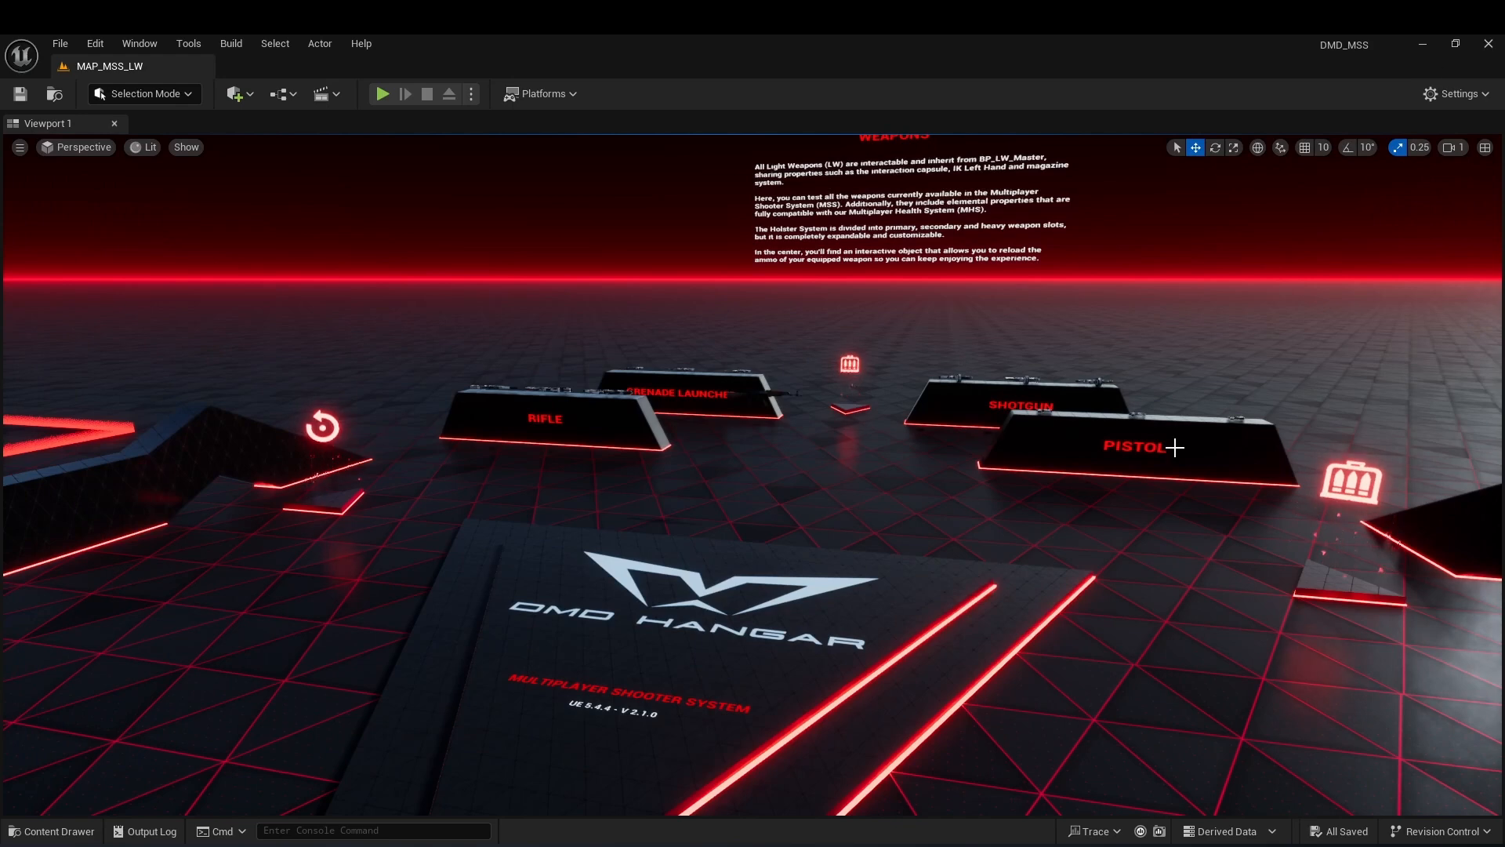